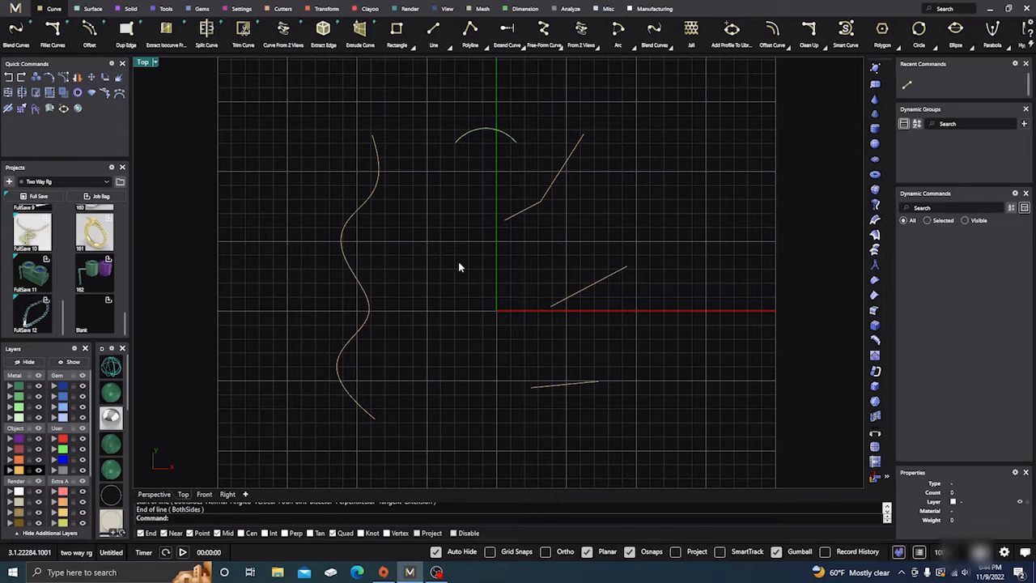
scroll(459, 267, "up", 1)
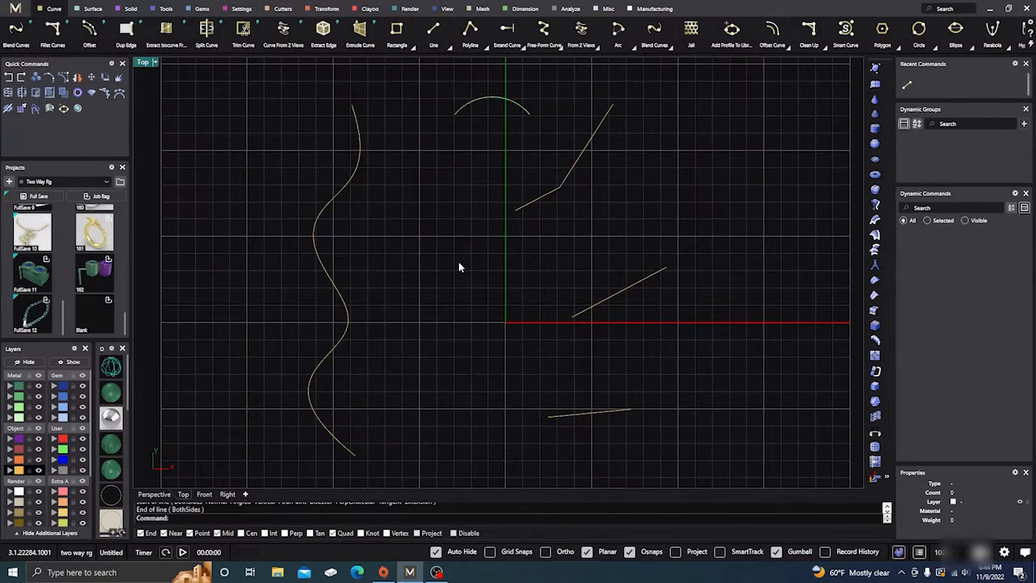
scroll(459, 267, "down", 1)
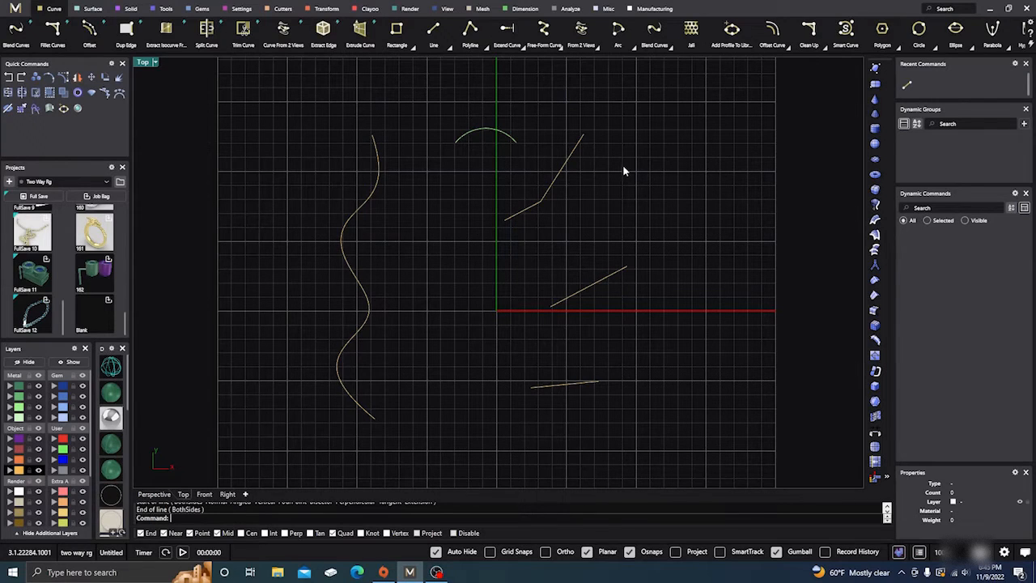
right_click_drag(634, 172, 640, 180)
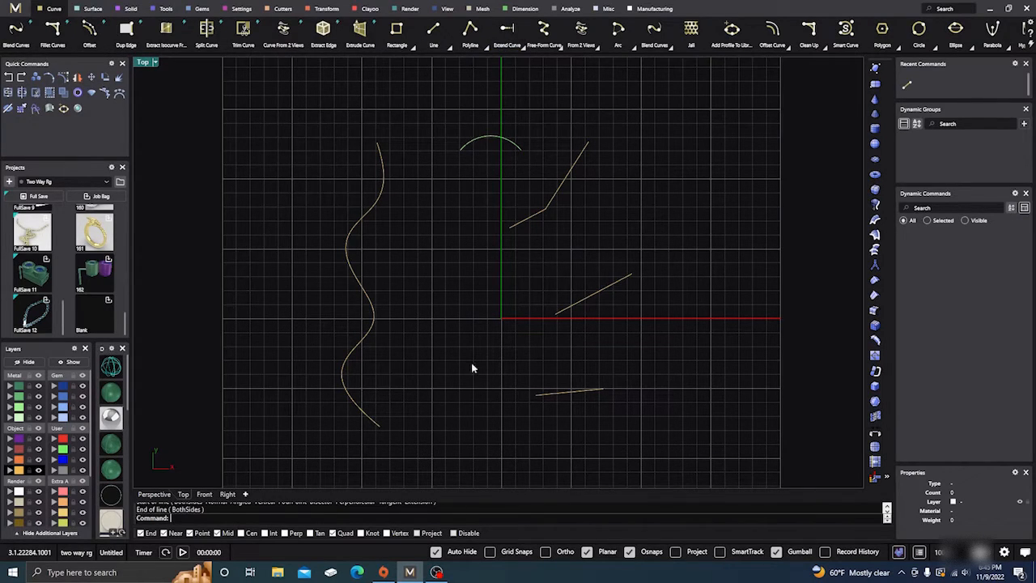
Turn off object snaps and dynamically extend the left end of the arc with the Natural type, curving it downward
left_click(631, 552)
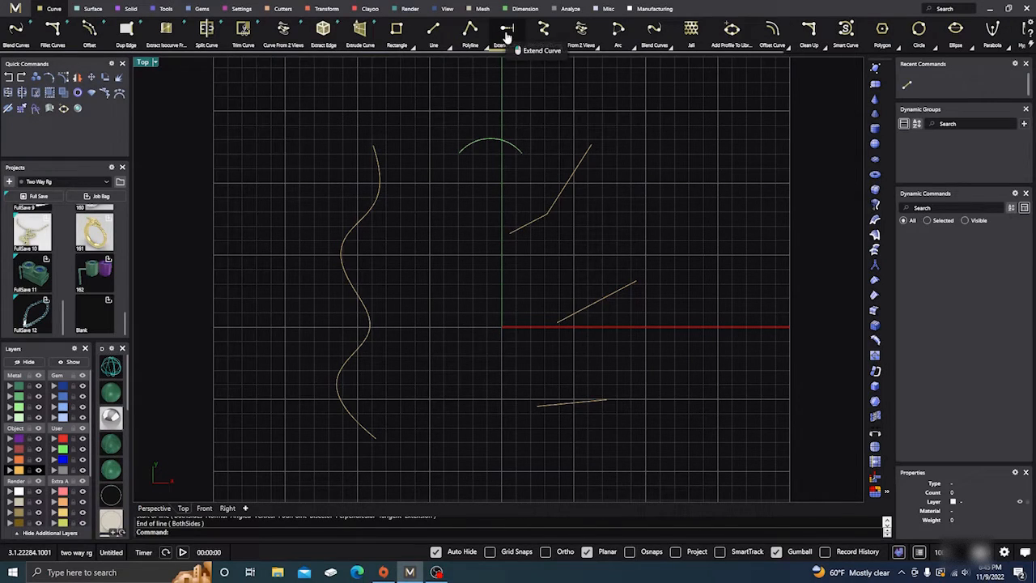
left_click(507, 32)
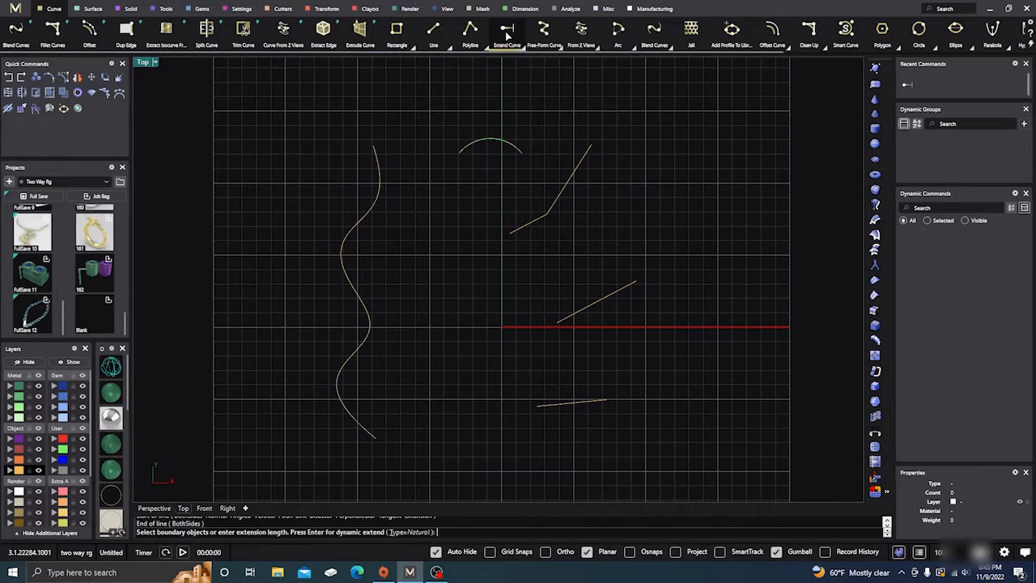
left_click(470, 148)
key("Return")
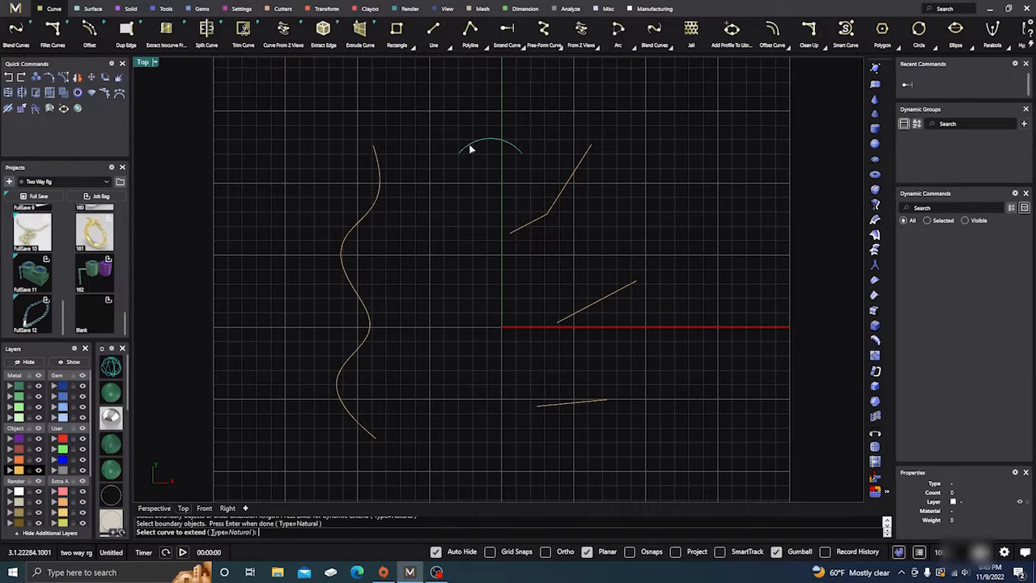
left_click(470, 148)
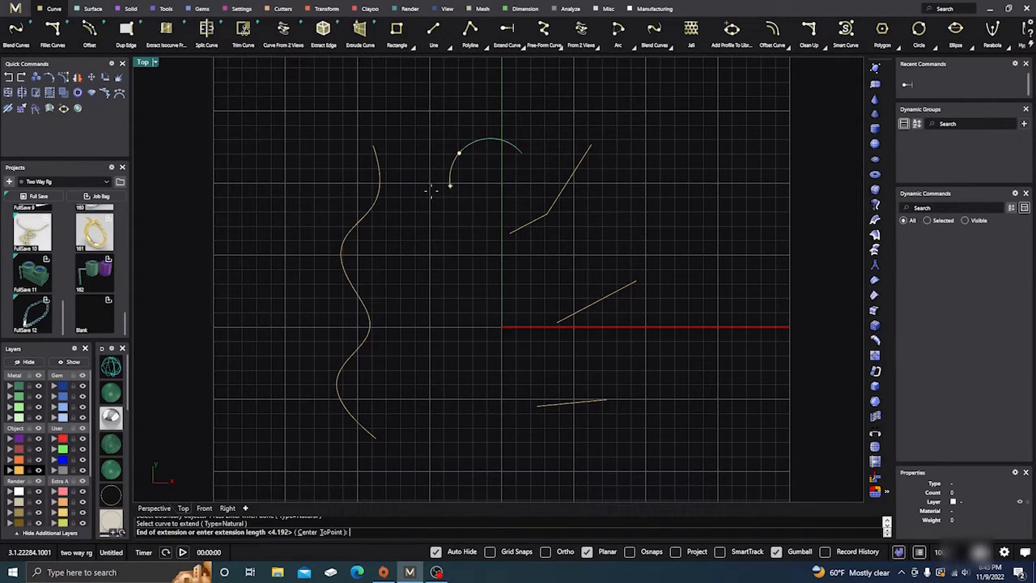
left_click(452, 203)
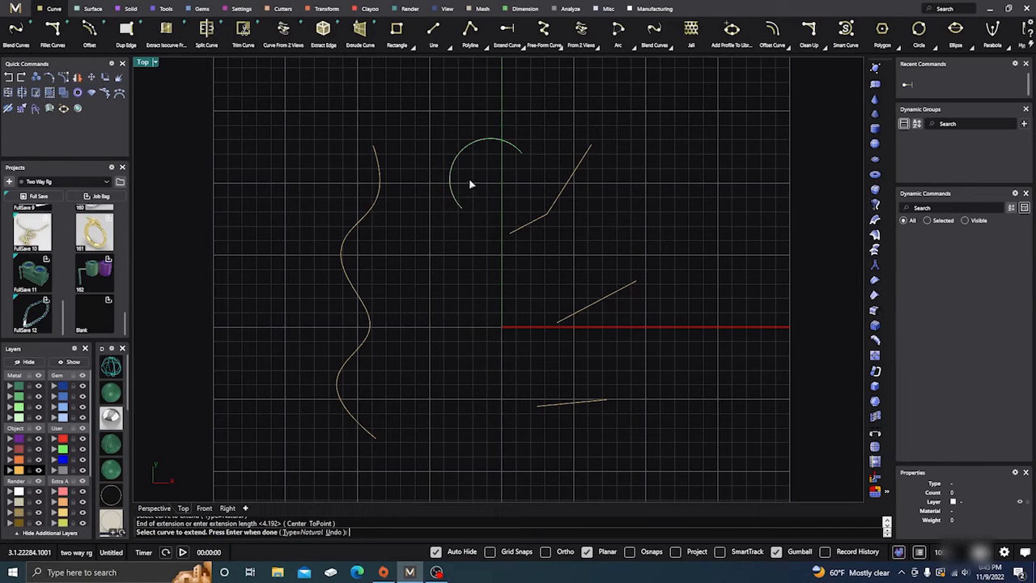
Abort the Extend command and undo the arc's extension
left_click(9, 78)
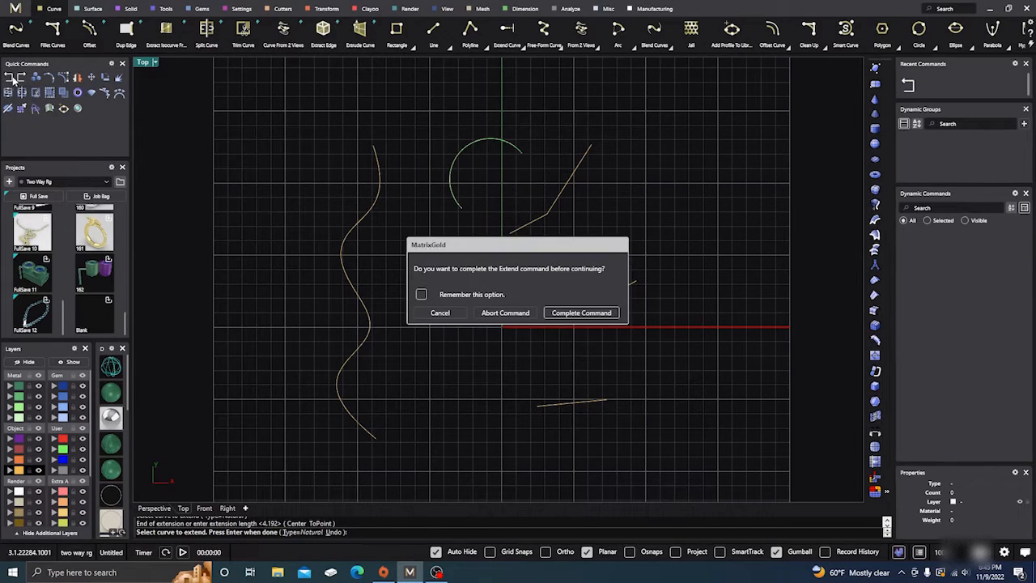
left_click(505, 313)
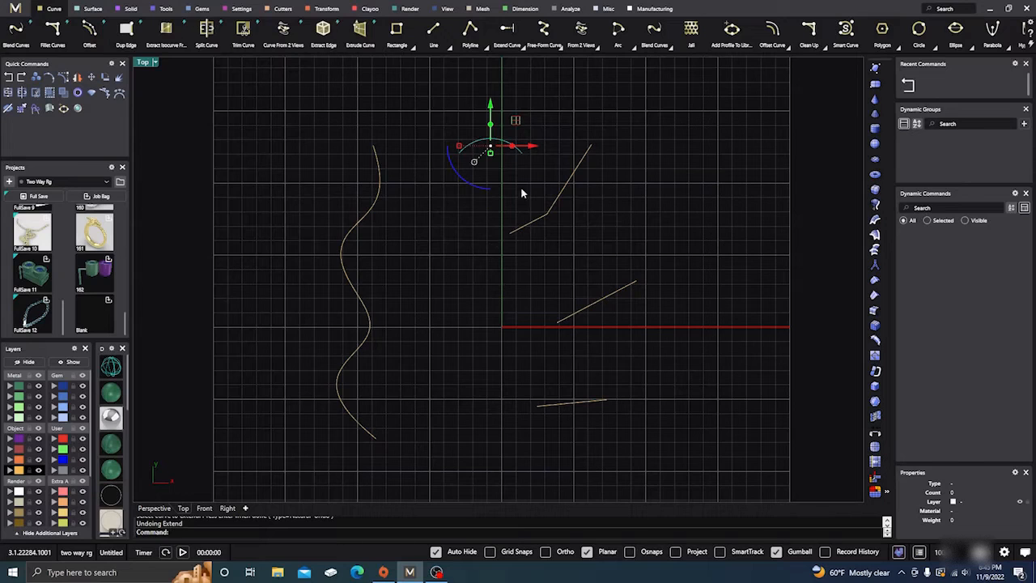
Dynamically extend the lower end of the polyline freehand until it runs slightly past the wavy curve
left_click(519, 228)
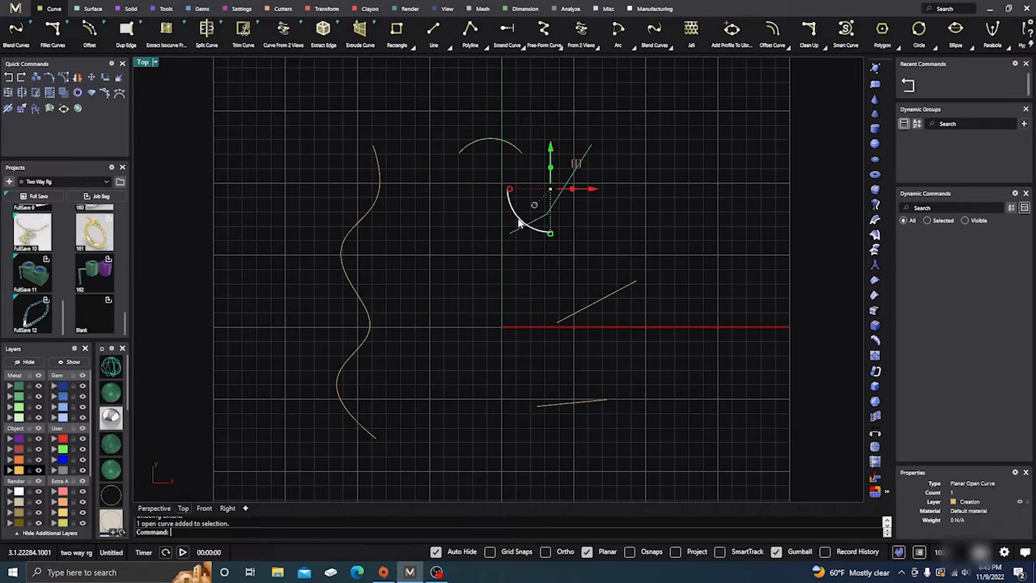
right_click(494, 216)
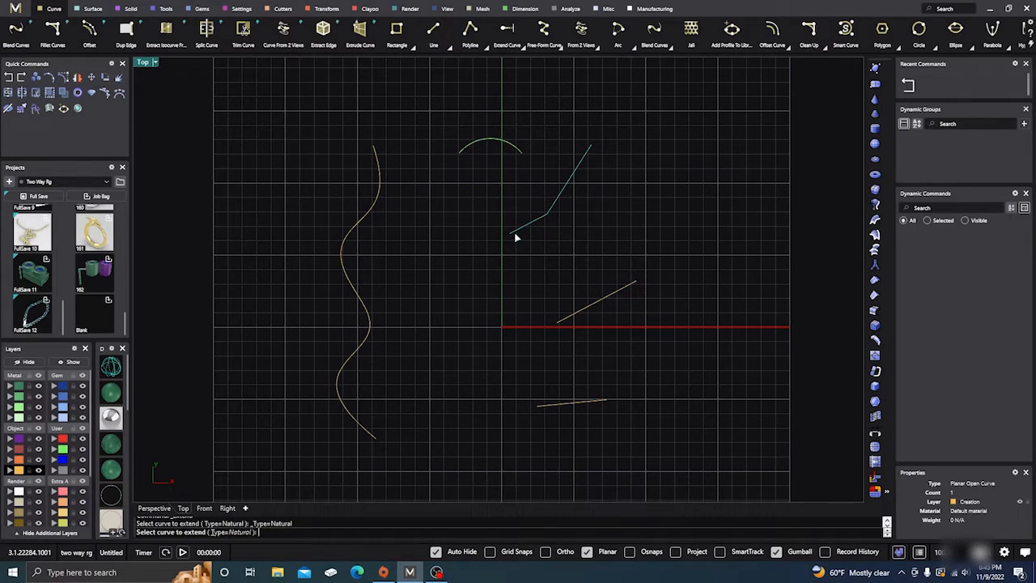
left_click(515, 232)
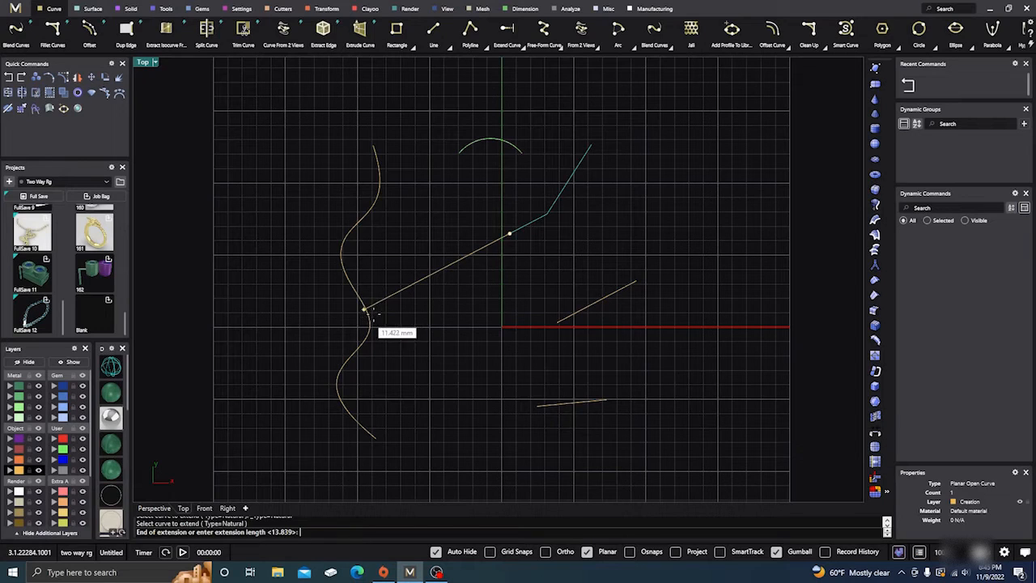
left_click(355, 316)
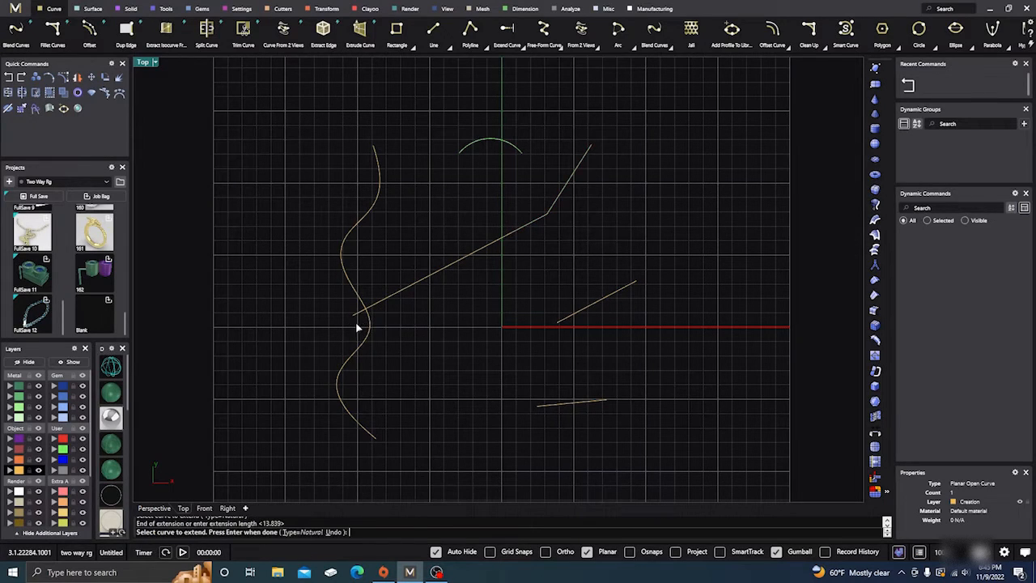
left_click(375, 329)
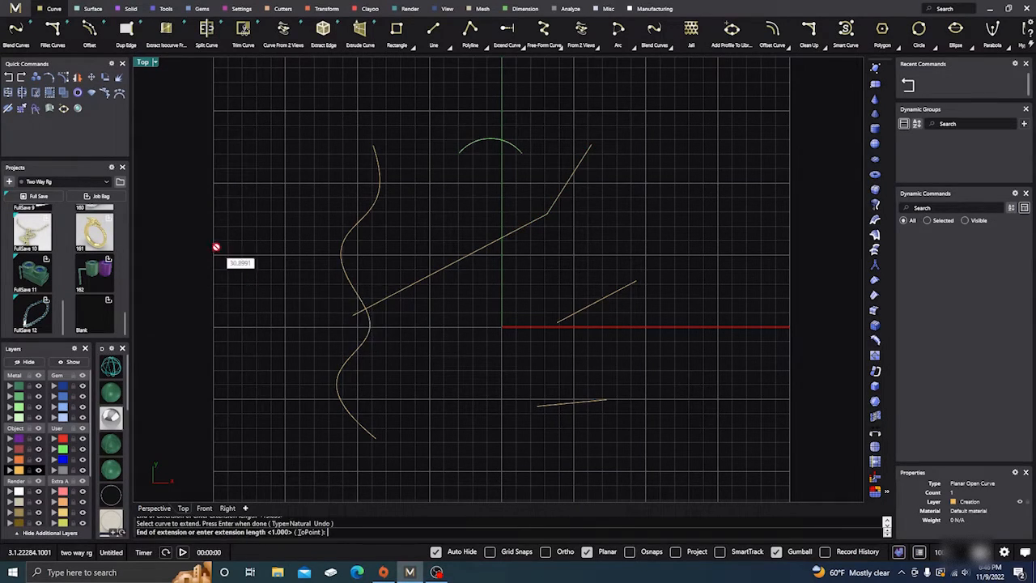
key("Escape")
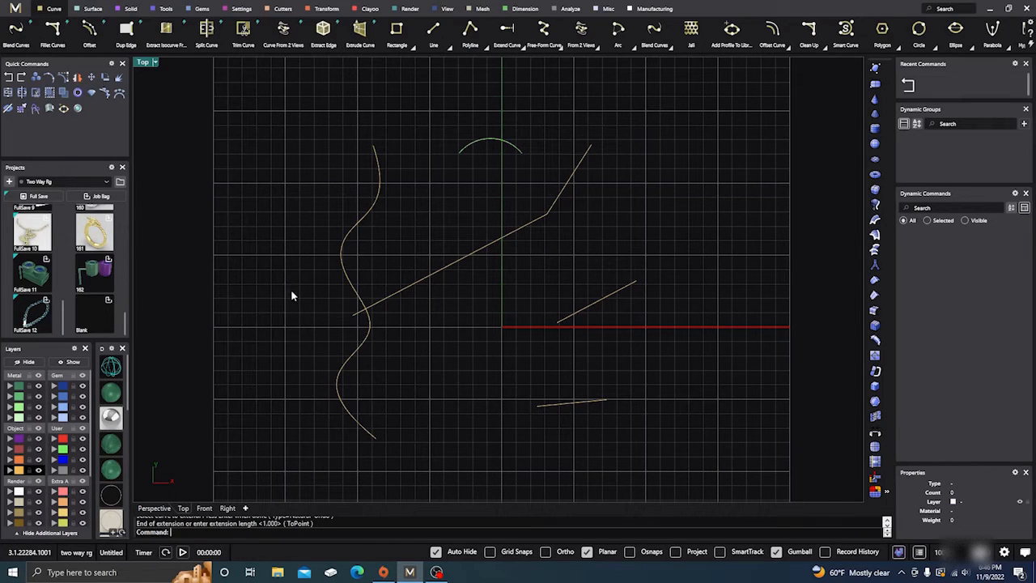
Trim off the short piece of the polyline that overshoots the wavy curve
left_click_drag(385, 342, 334, 295)
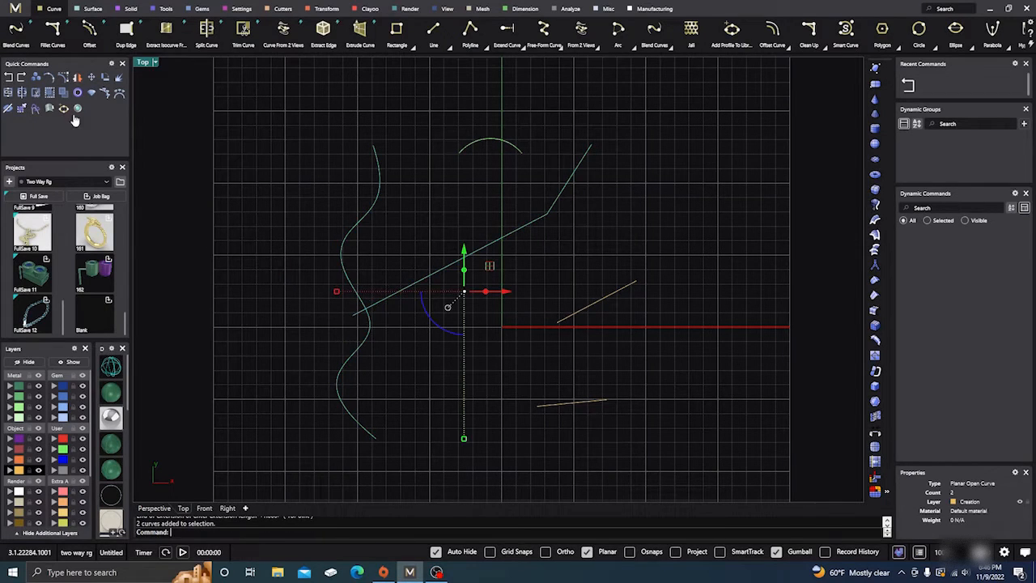
left_click(34, 94)
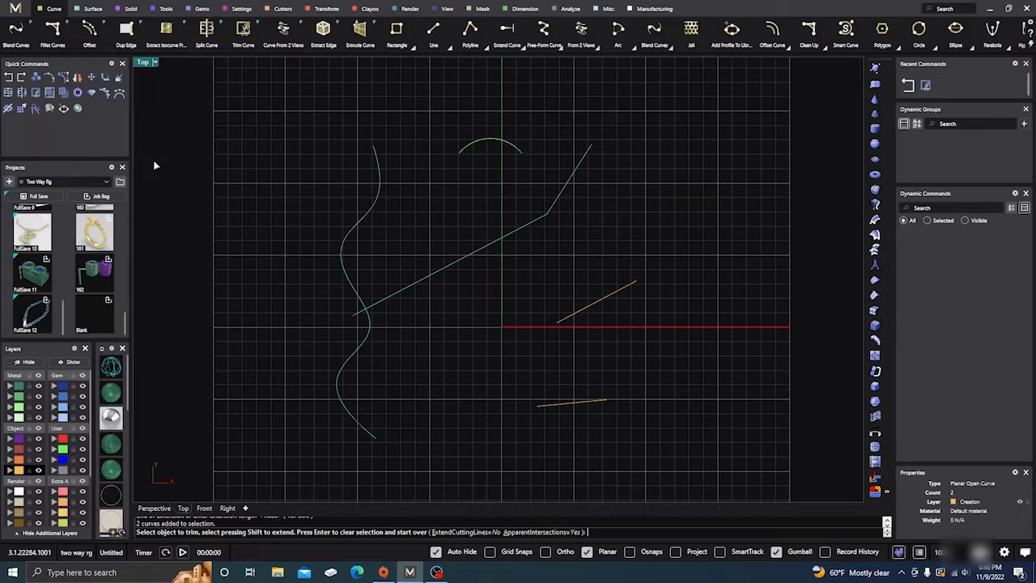
left_click(357, 316)
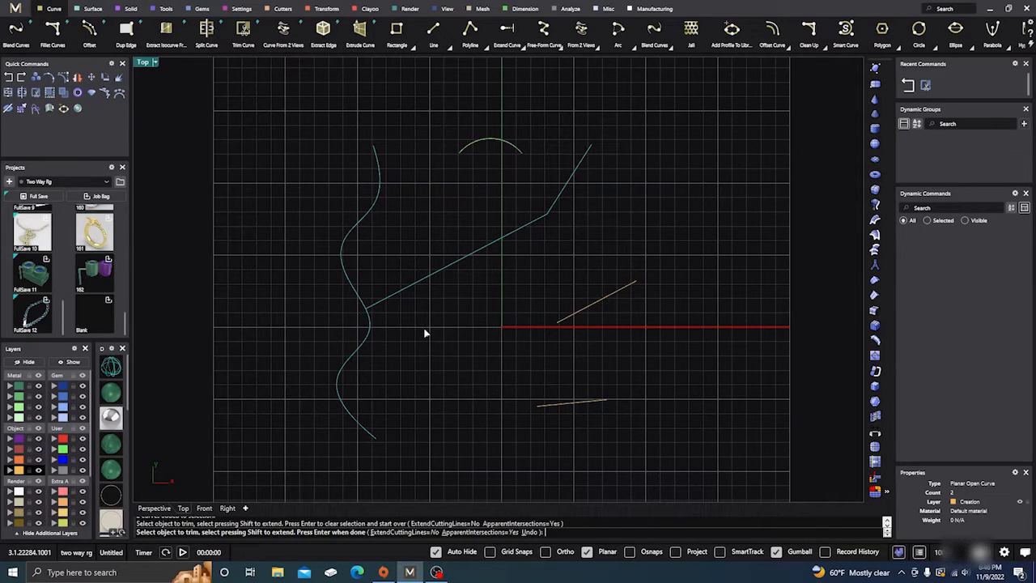
key("Return")
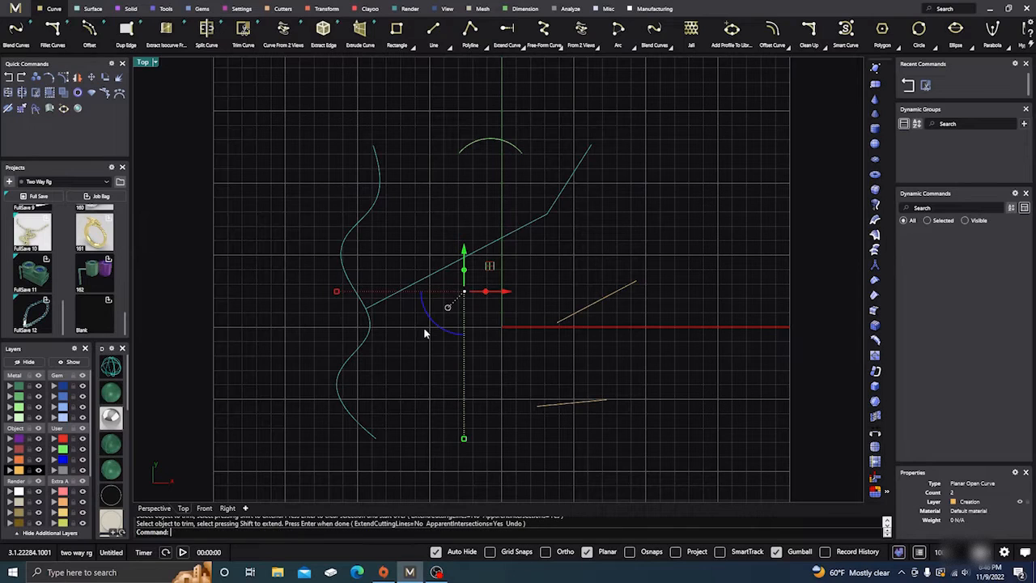
key("Escape")
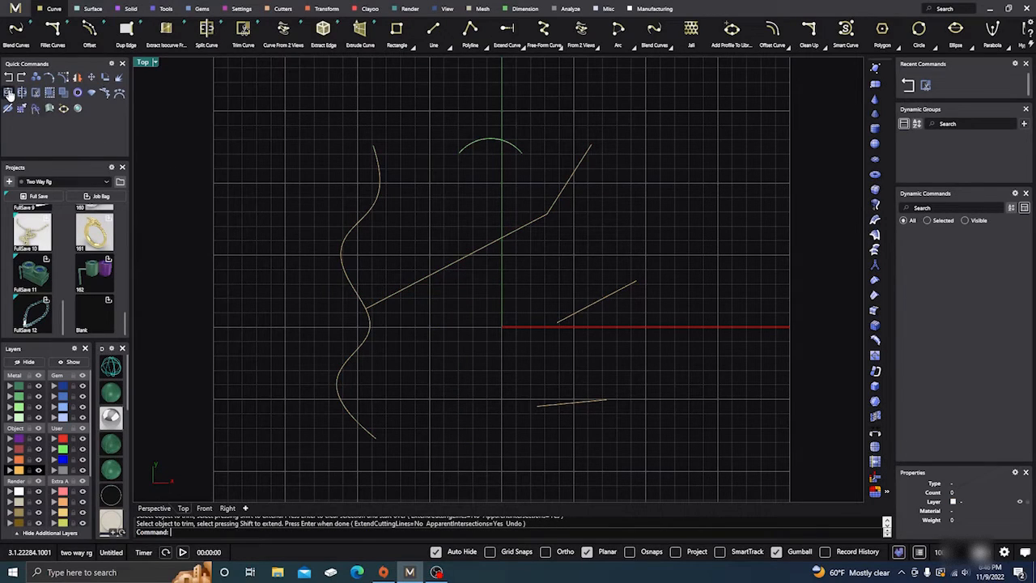
Undo the trim and the extension of the polyline
left_click(9, 78)
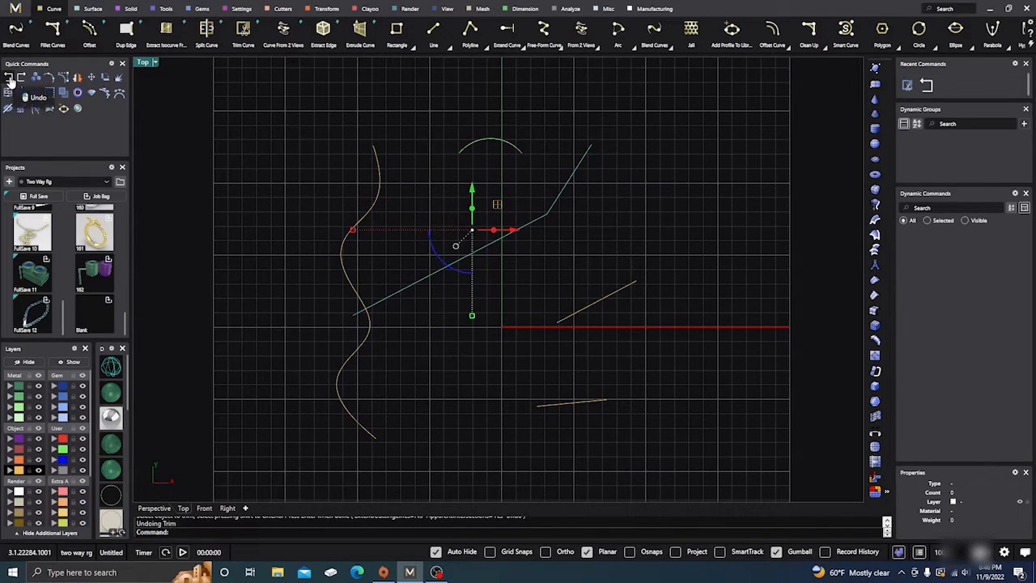
left_click(10, 78)
left_click(467, 255)
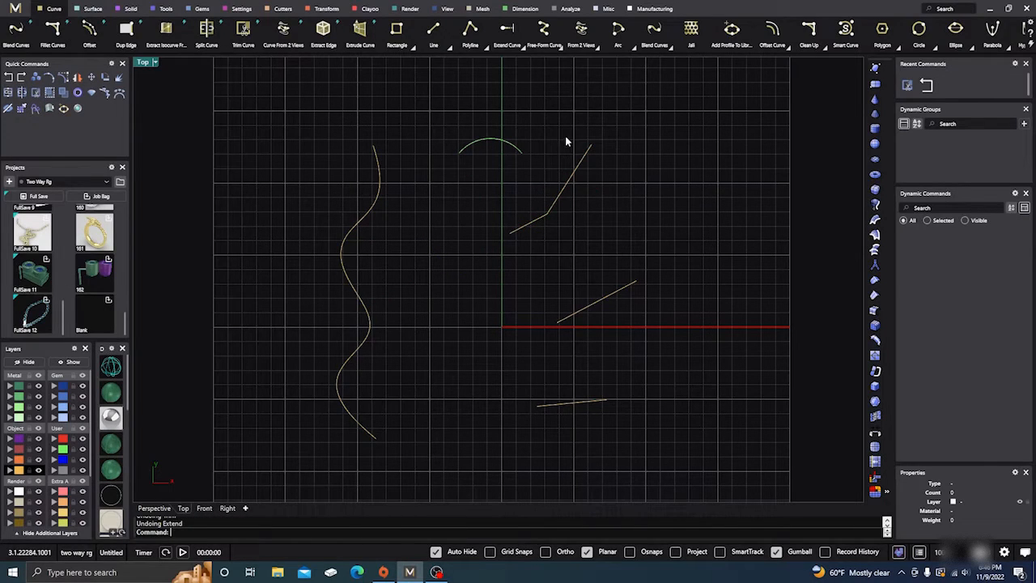
Turn on object snaps and dynamically extend the polyline's lower end to its intersection with the wavy curve
left_click(630, 551)
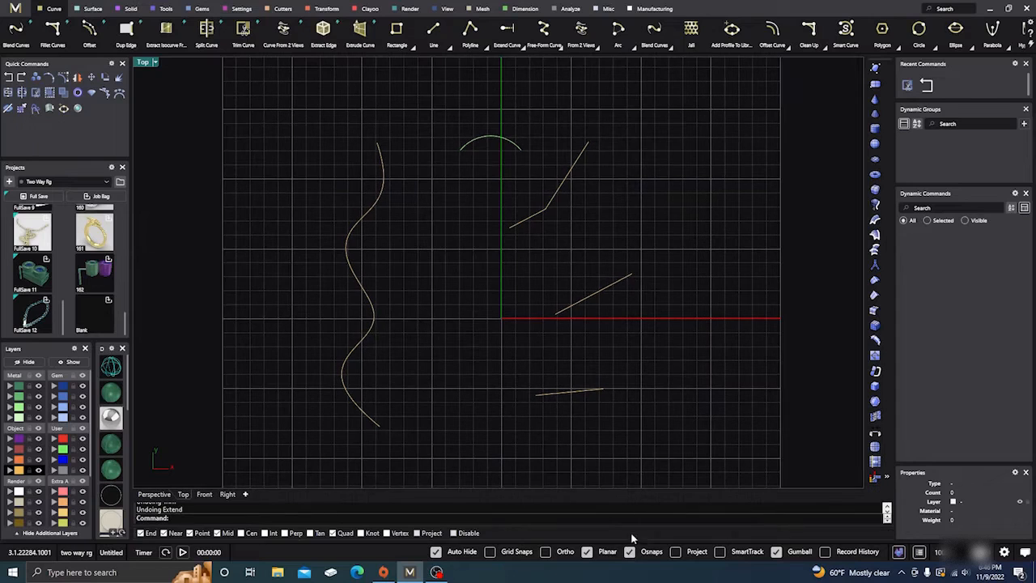
left_click(508, 32)
left_click(521, 224)
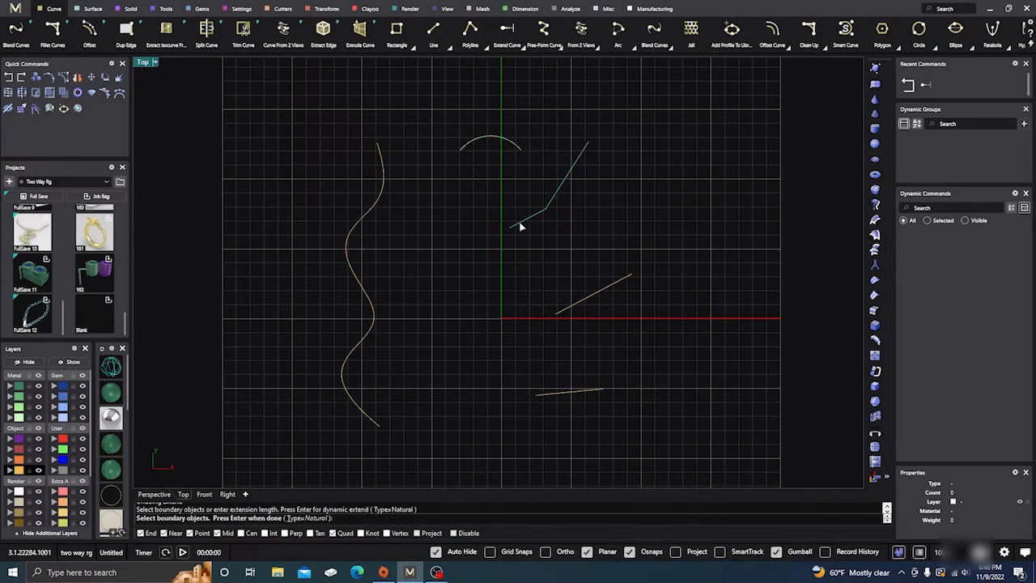
key("Return")
left_click(516, 226)
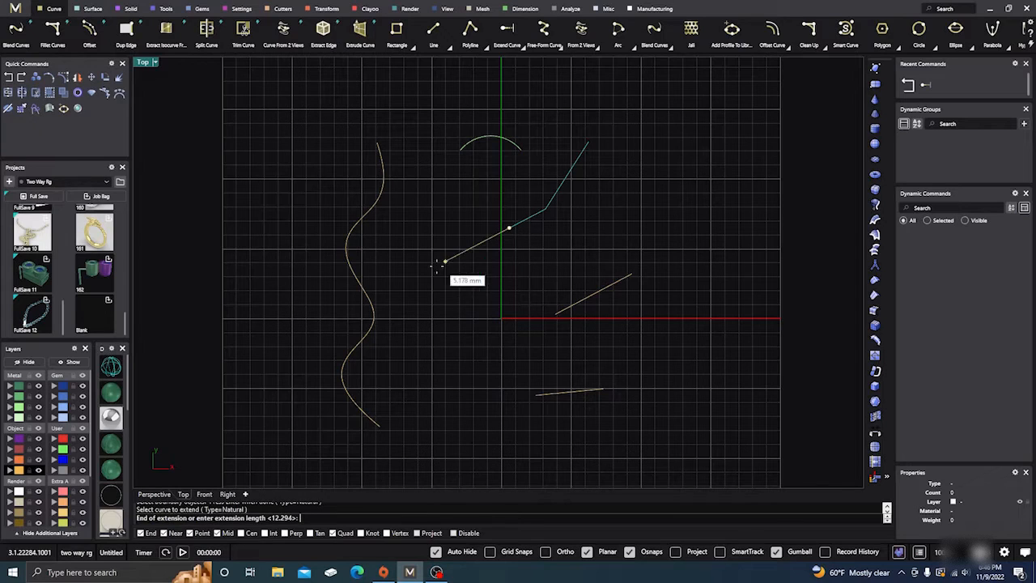
left_click(370, 301)
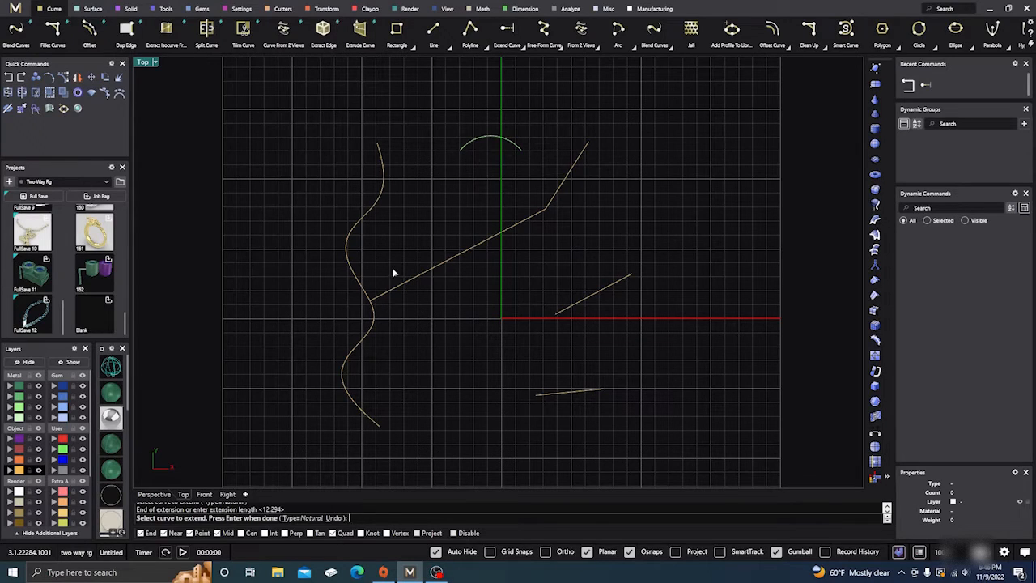
Abort the Extend command and undo the polyline's snapped extension
left_click(10, 78)
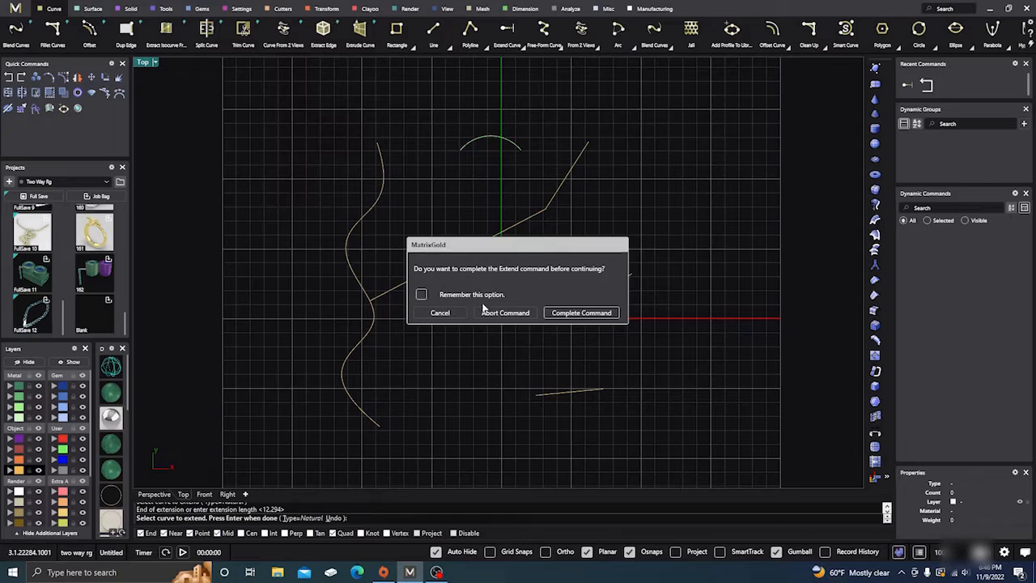
left_click(496, 312)
left_click(441, 198)
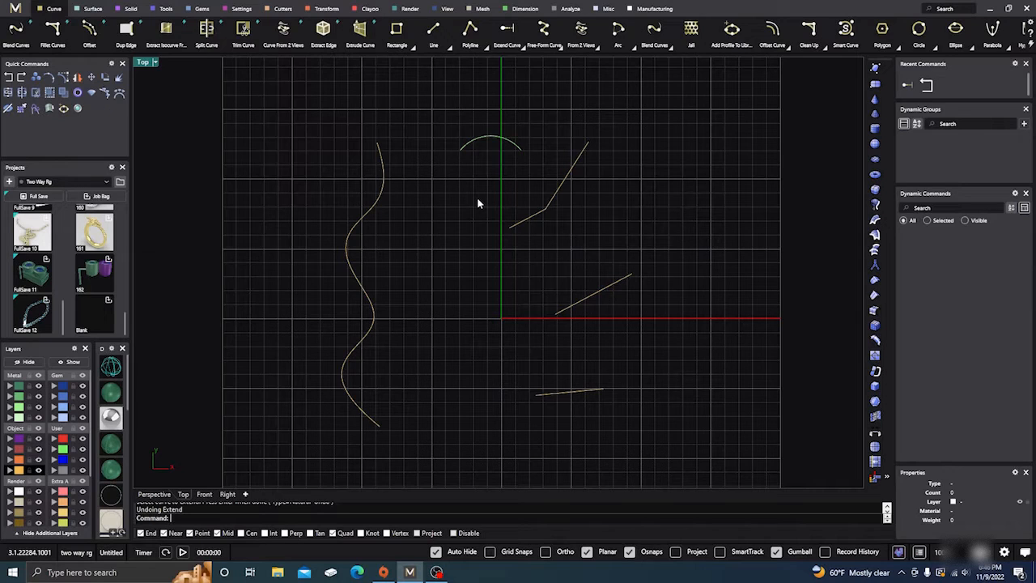
Extend the left ends of the polyline and the two straight lines to the wavy curve, using it as the boundary object
left_click(507, 31)
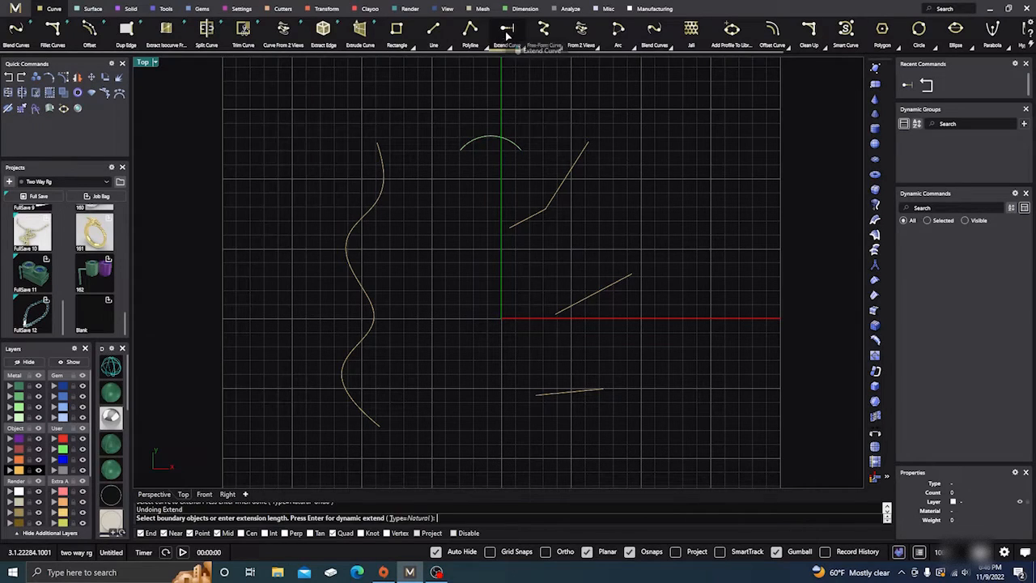
left_click(375, 320)
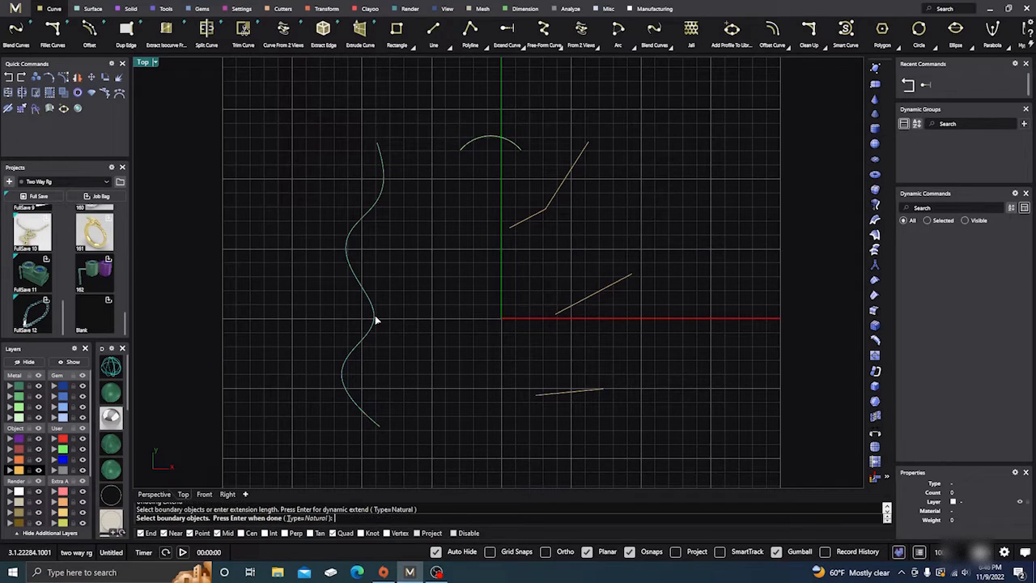
key("Return")
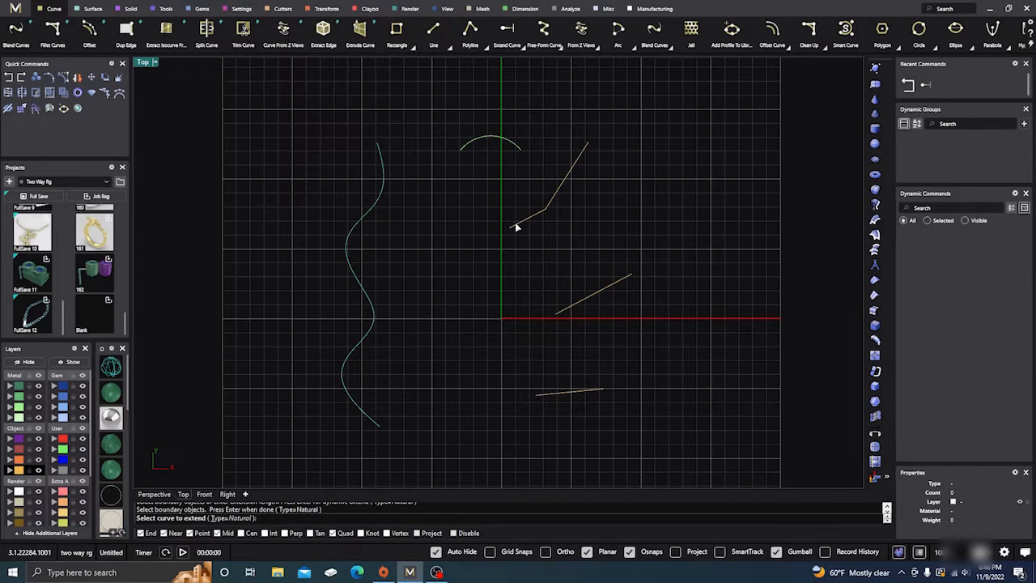
left_click(514, 229)
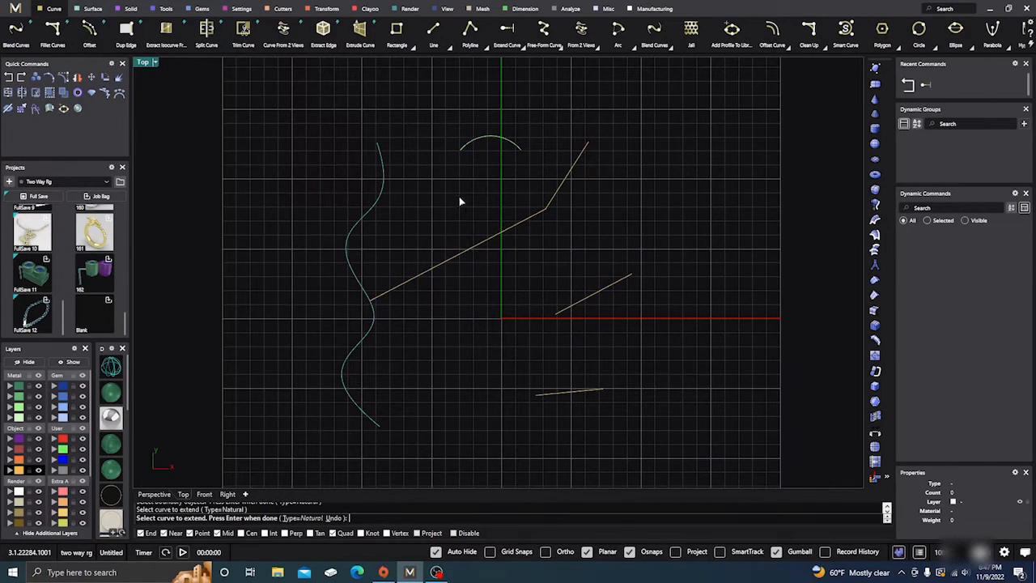
left_click(554, 317)
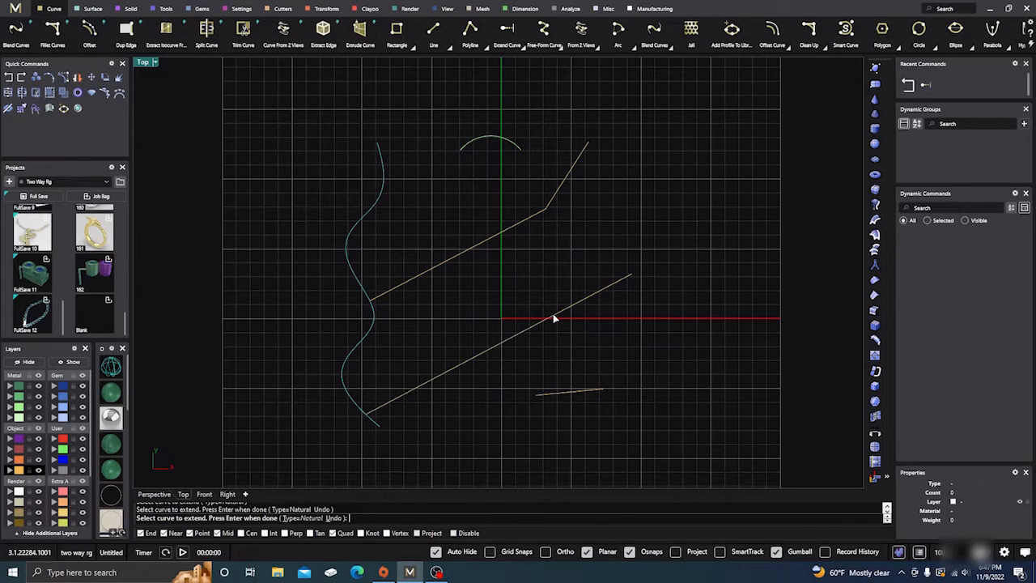
left_click(538, 395)
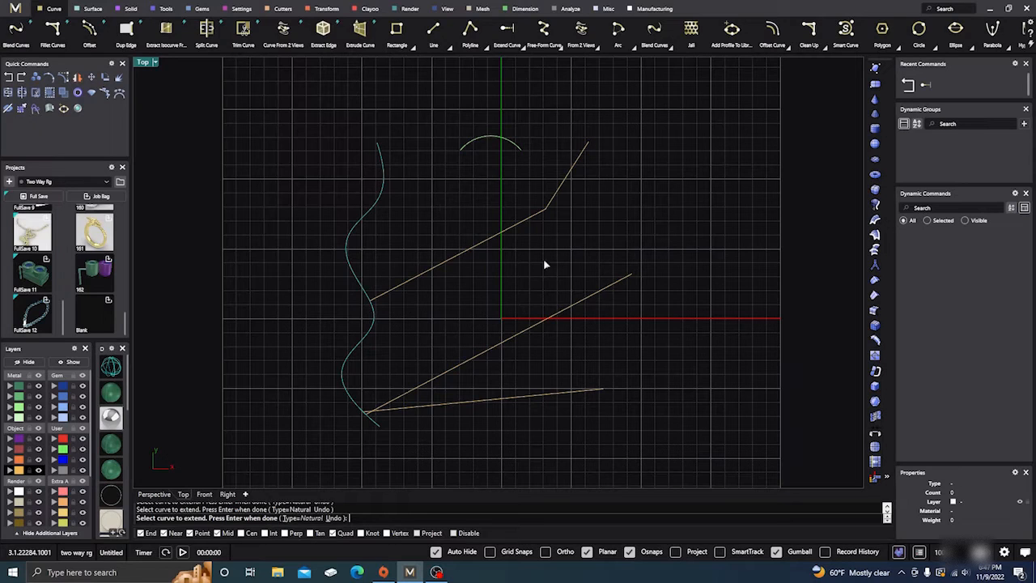
Finish the Extend command and undo the extensions of the polyline and the two straight lines
scroll(492, 267, "down", 2)
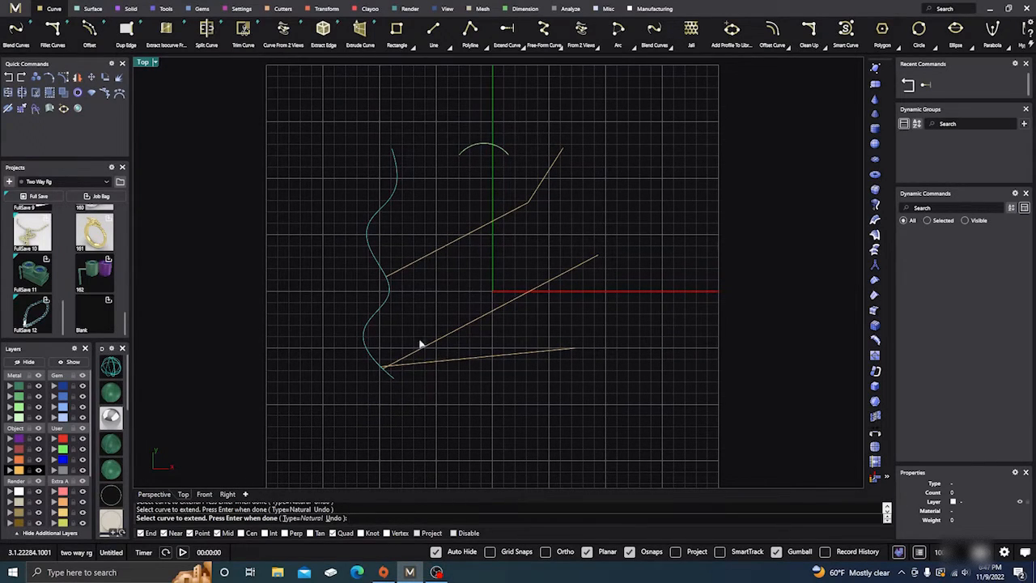
right_click(232, 180)
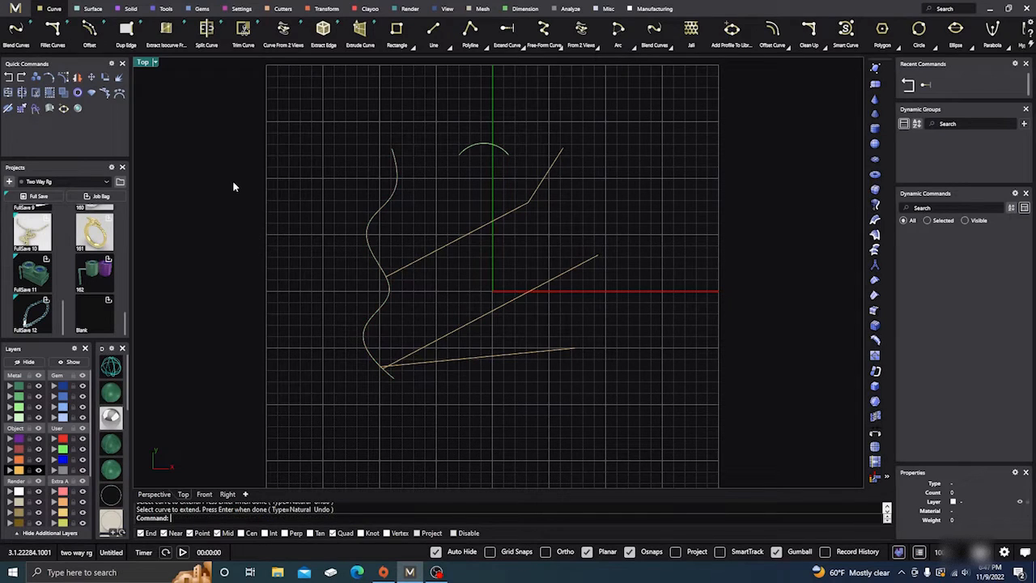
left_click(8, 78)
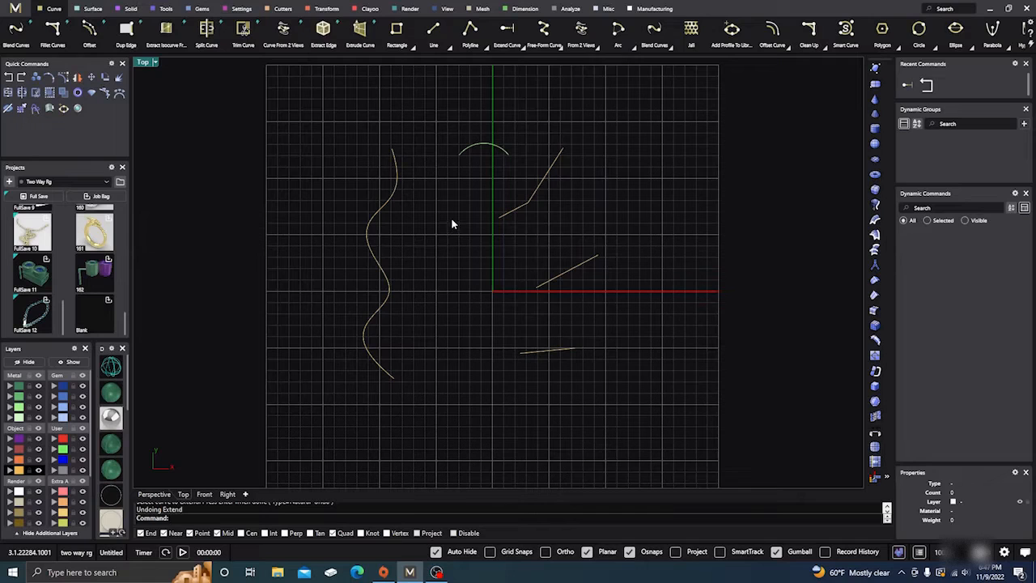
Extend the polyline and both straight lines to the wavy curve again, using that curve as the boundary object
left_click(507, 31)
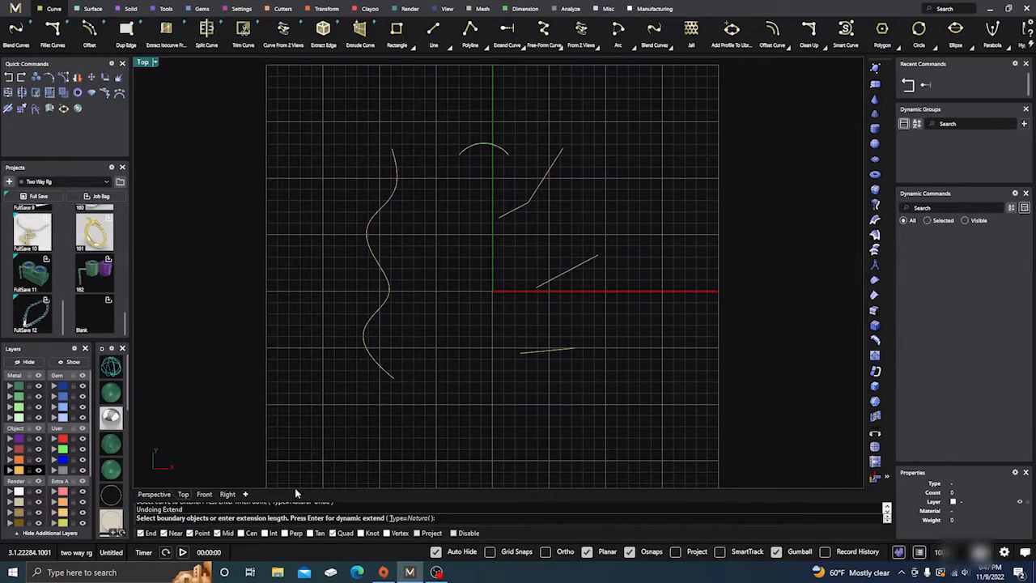
left_click(389, 287)
key("Return")
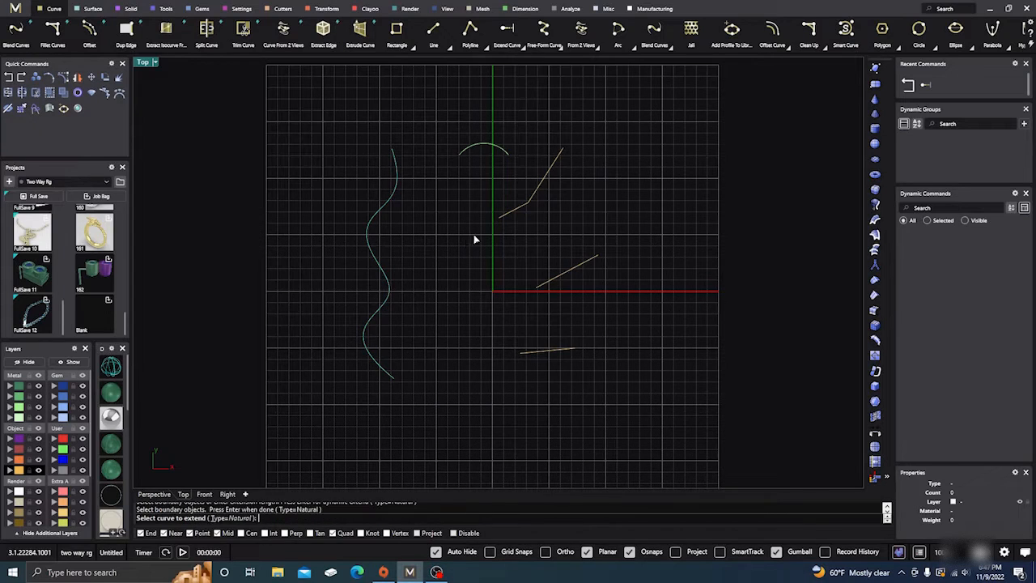
left_click(501, 218)
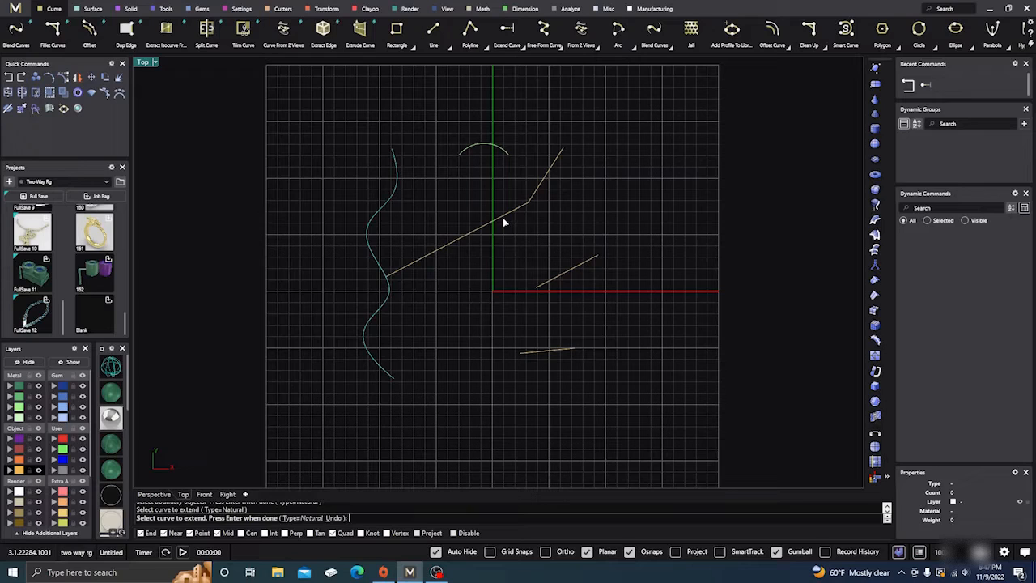
left_click(538, 294)
left_click(523, 356)
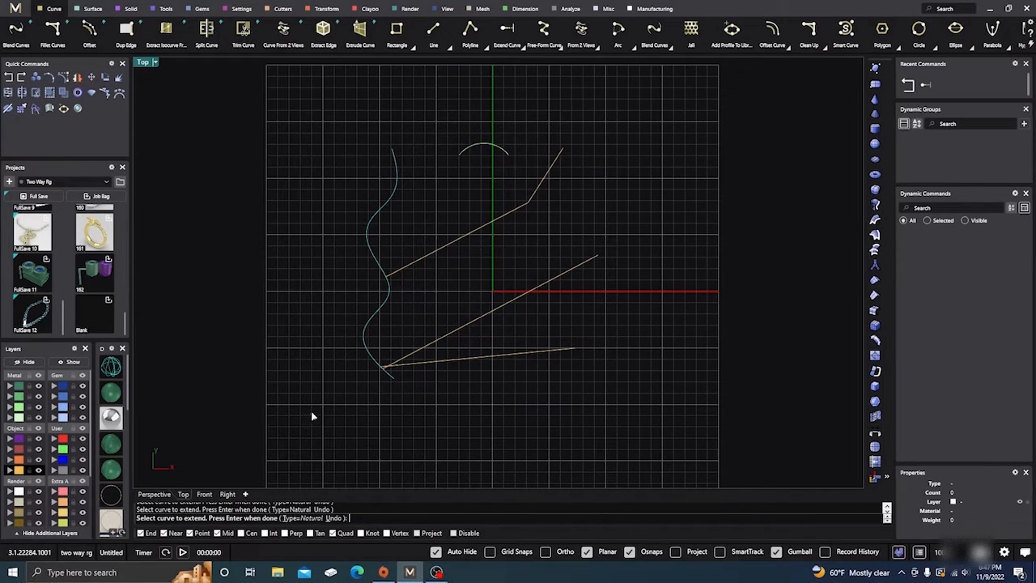
key("Return")
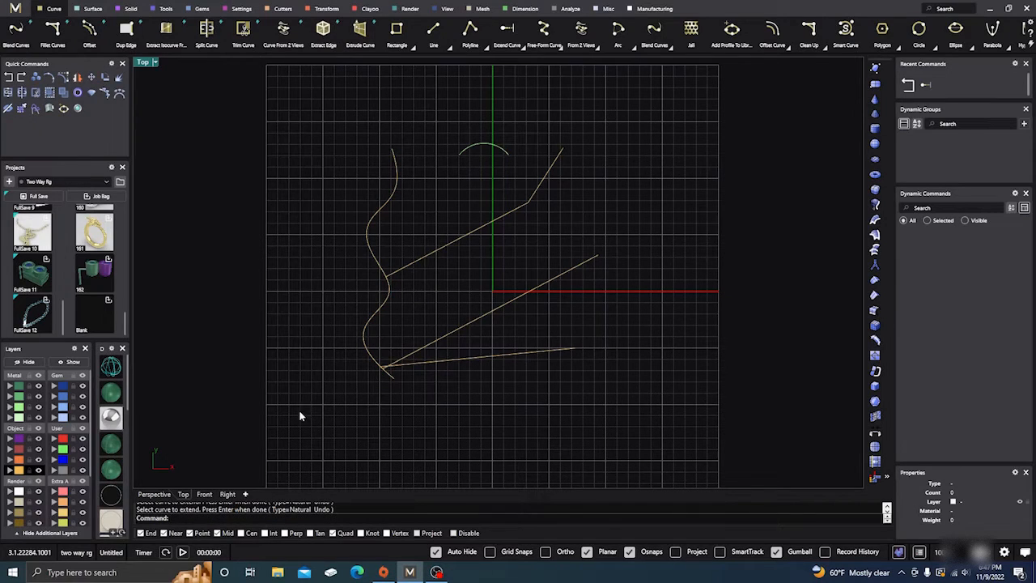
Delete all the curves in the Top view and turn off object snaps
left_click_drag(301, 417, 664, 114)
key("Delete")
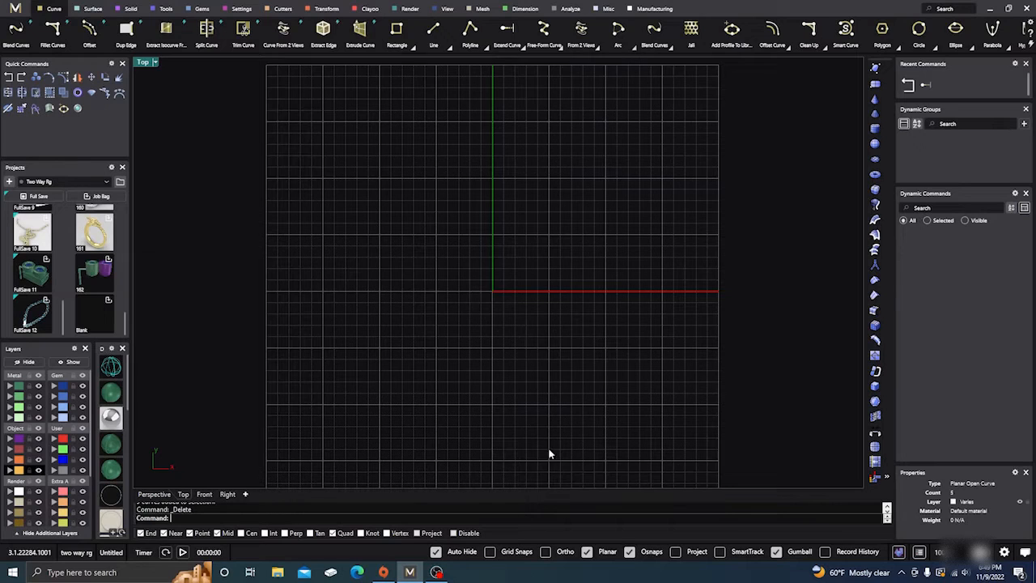
left_click(630, 552)
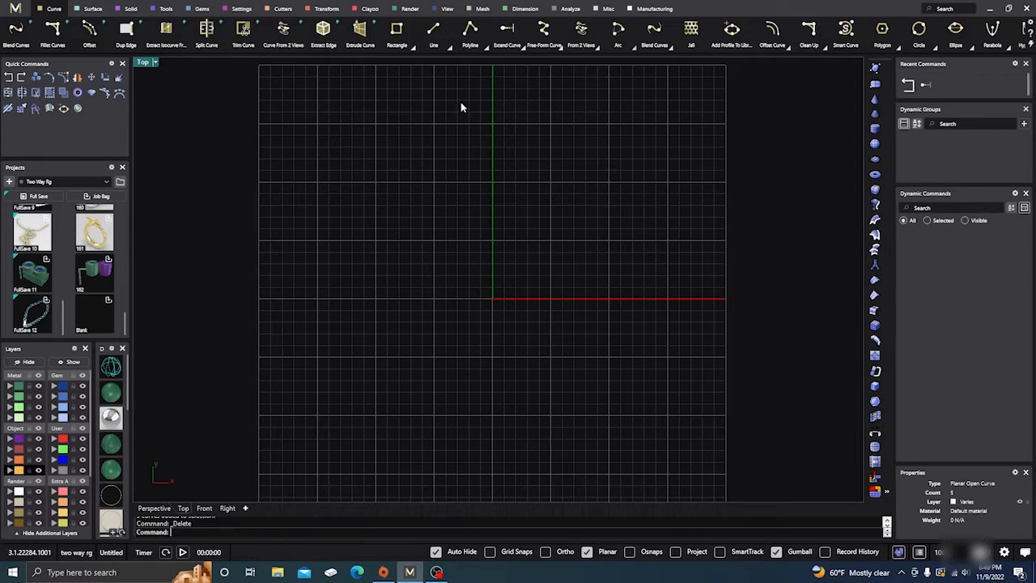
Draw a bean-shaped free-form curve around the origin in the Top view, ending just past its start so the ends cross without joining
left_click(545, 36)
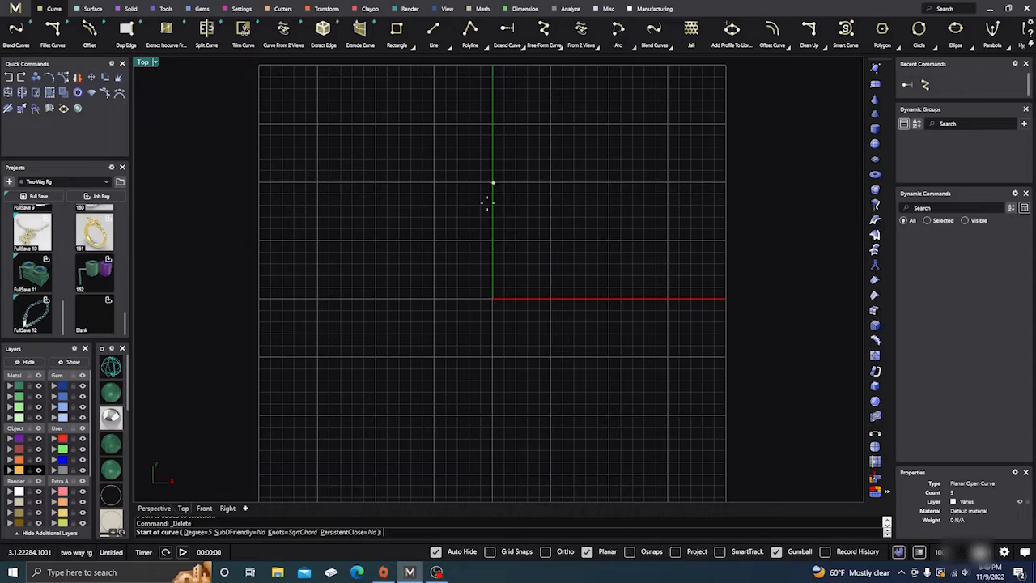
left_click(461, 223)
left_click(528, 196)
left_click(574, 221)
left_click(598, 266)
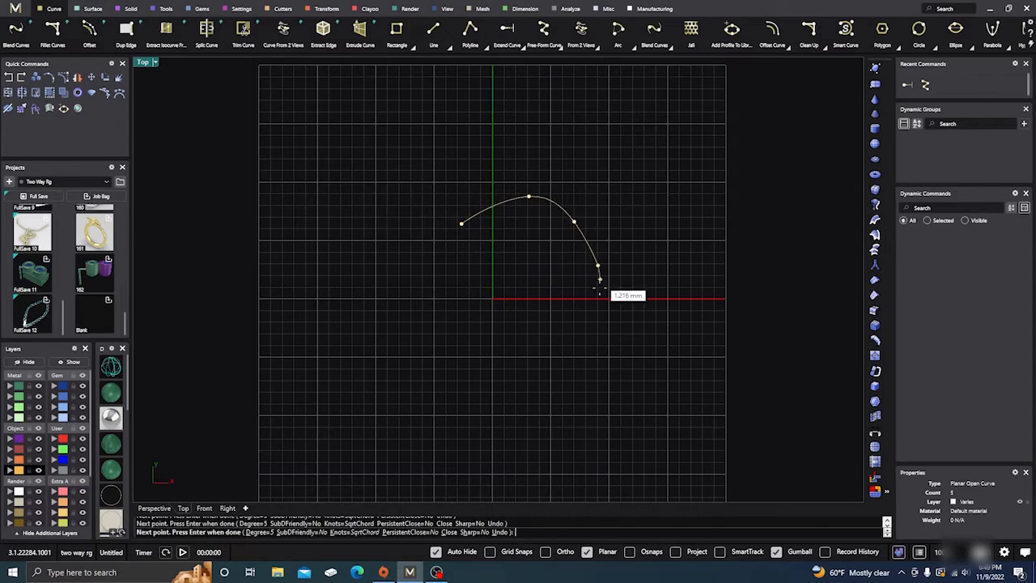
left_click(580, 336)
left_click(539, 373)
left_click(434, 387)
left_click(408, 345)
left_click(436, 297)
left_click(444, 291)
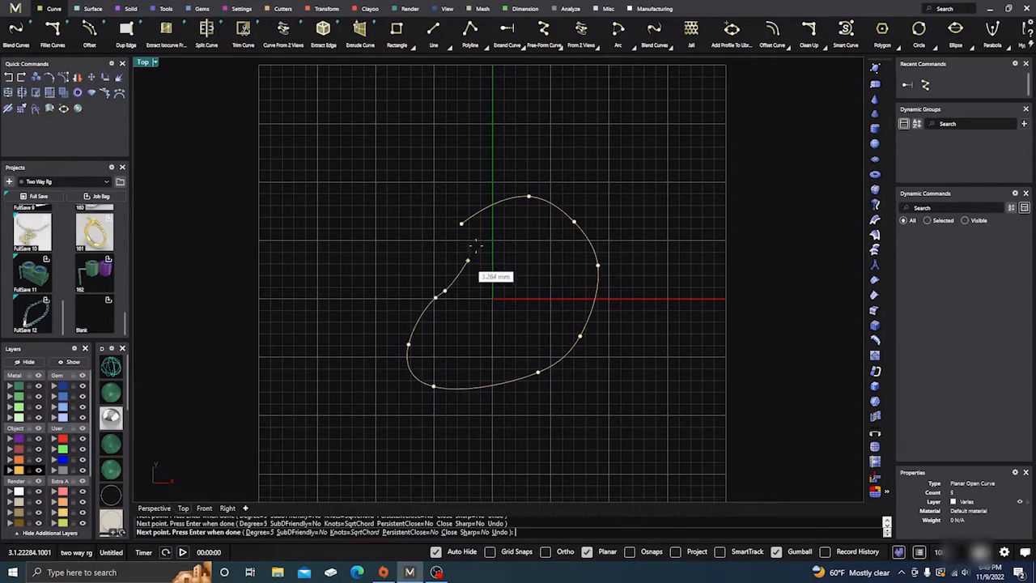
scroll(464, 236, "up", 6)
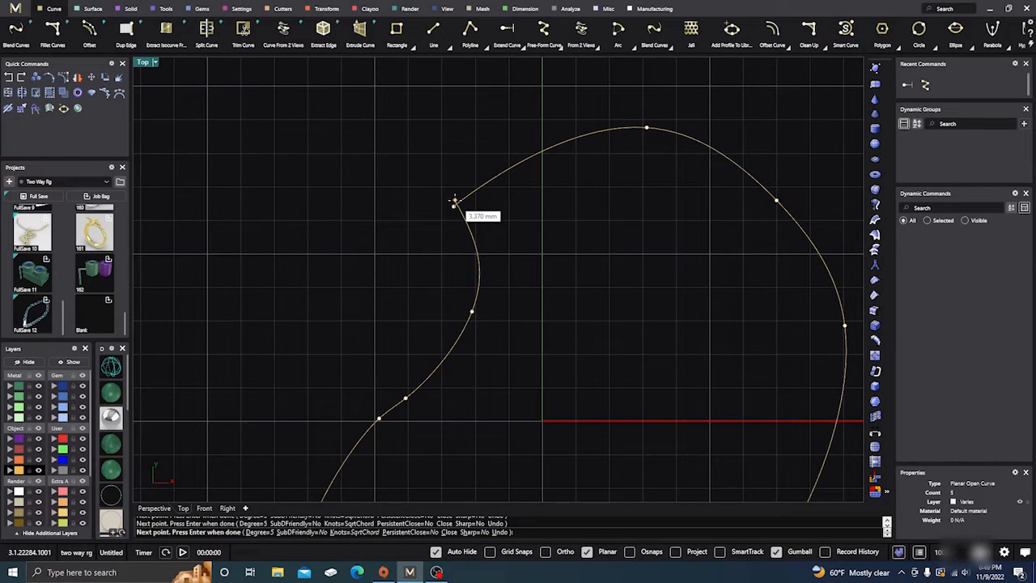
scroll(454, 200, "up", 4)
left_click(454, 201)
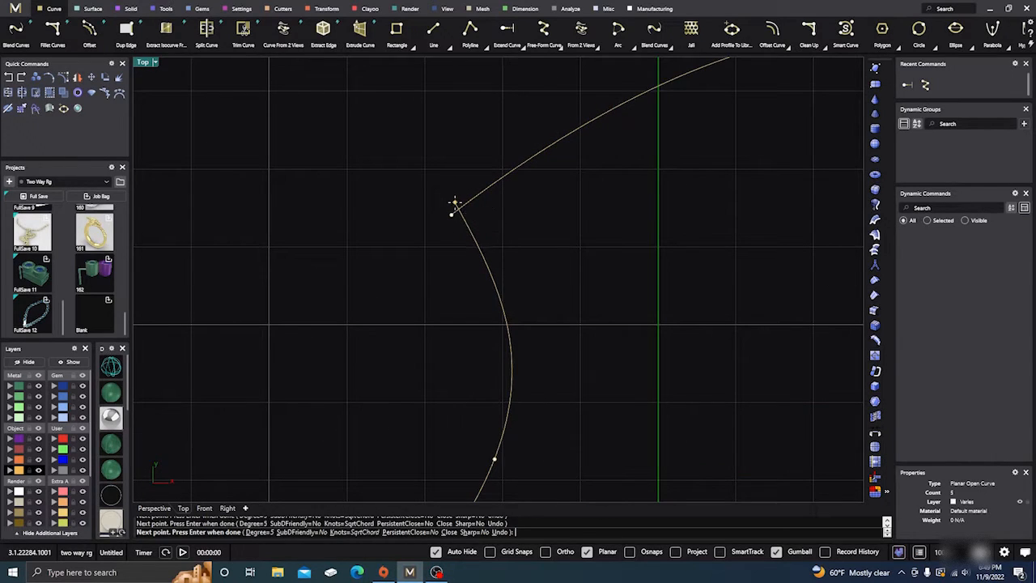
left_click(451, 216)
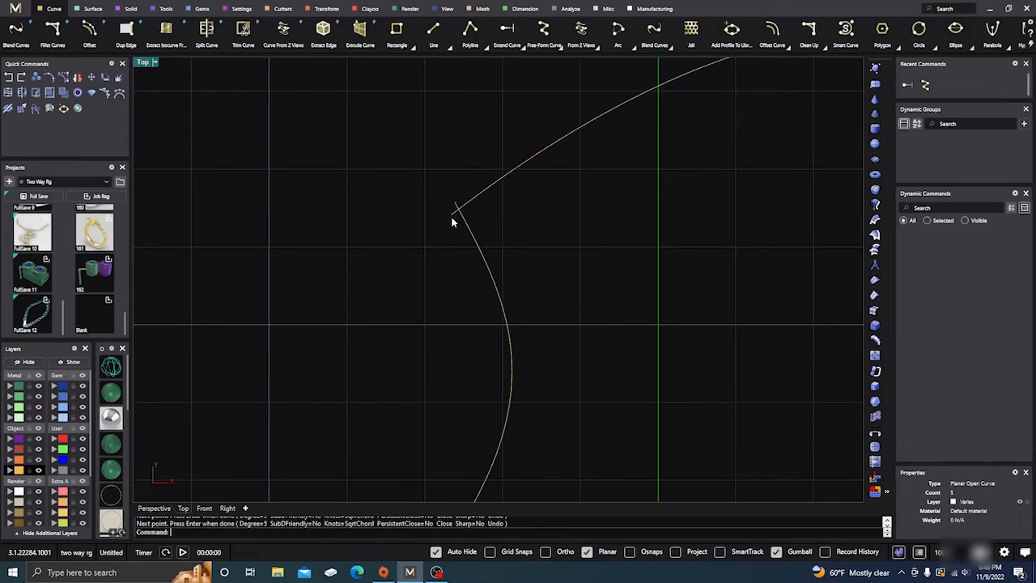
Extrude the bean-shaped curve upward into a wall surface in the Perspective view and display it shaded
scroll(450, 217, "down", 6)
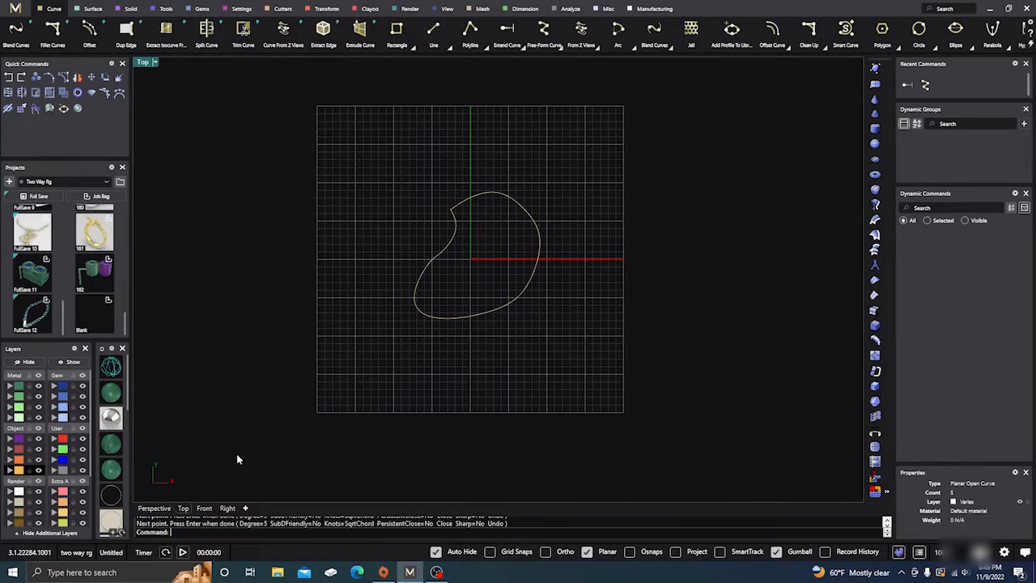
left_click(161, 509)
right_click_drag(368, 376, 377, 363)
left_click(478, 318)
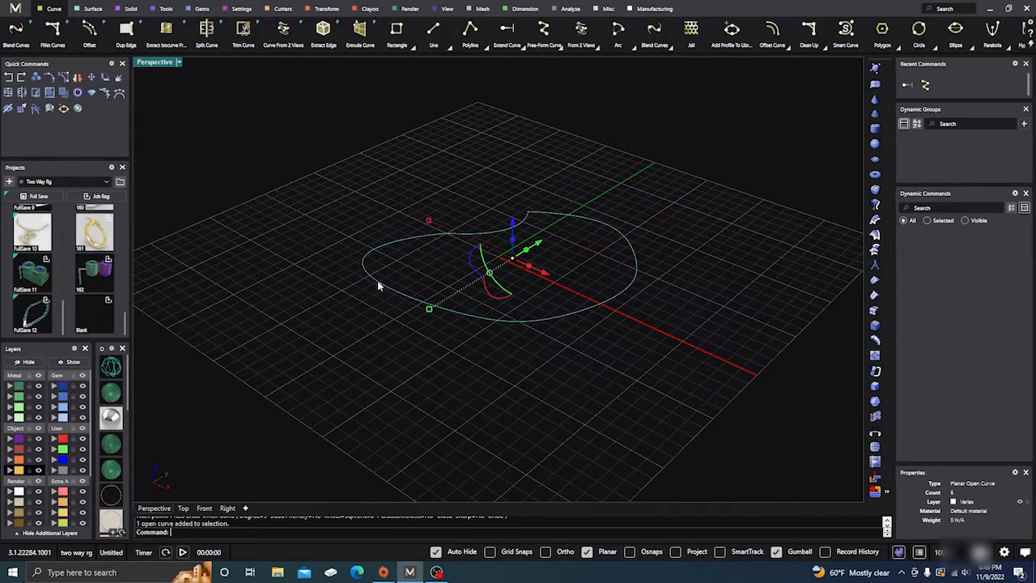
left_click(432, 381)
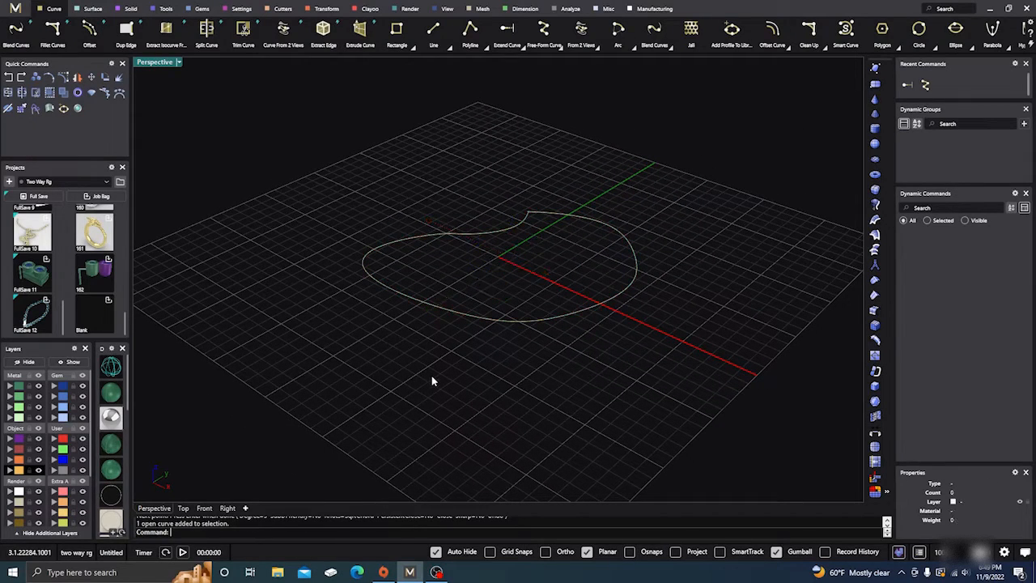
left_click(470, 316)
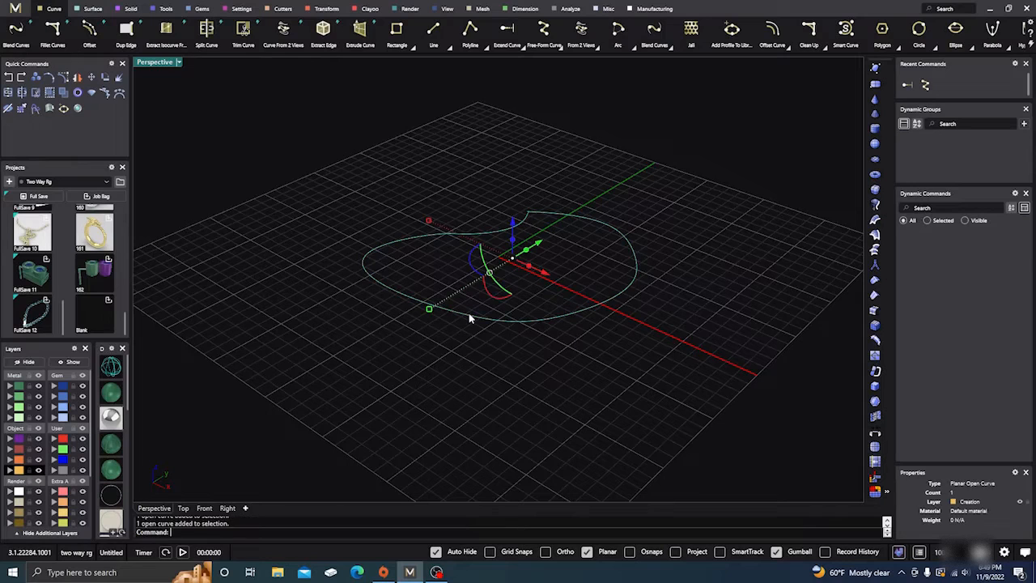
left_click_drag(513, 241, 514, 207)
left_click(513, 258)
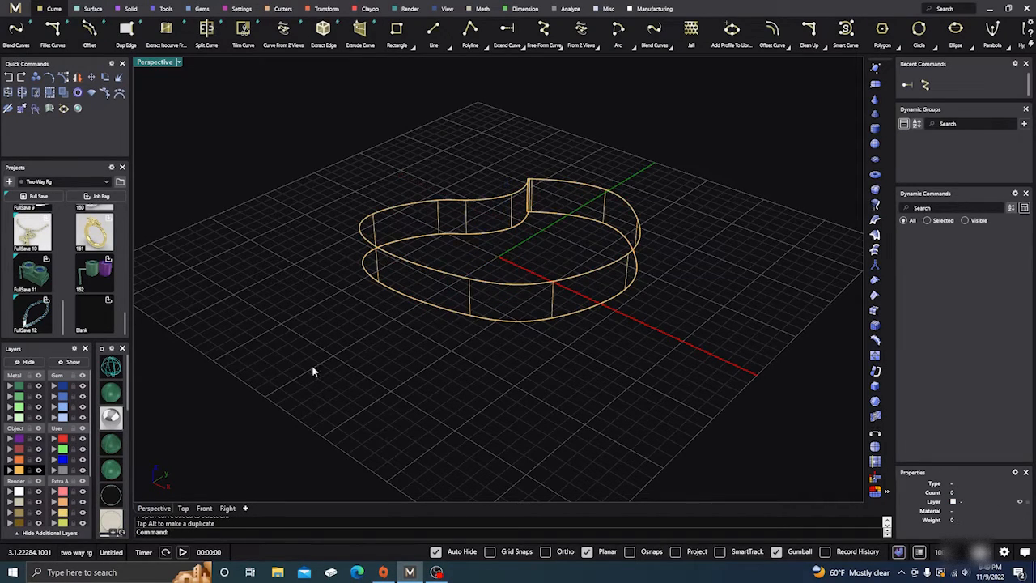
left_click(109, 398)
right_click_drag(312, 395, 322, 395)
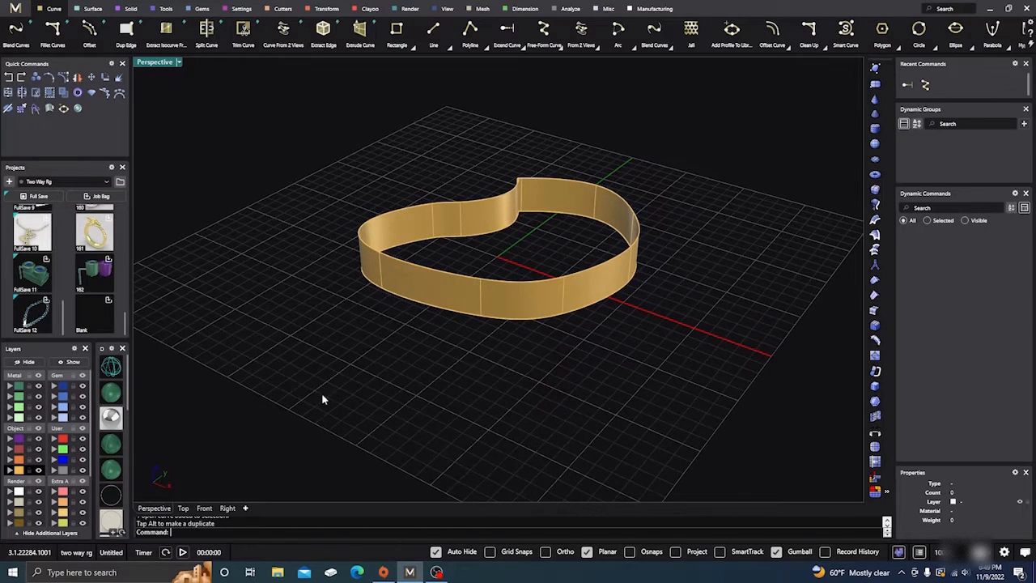
Try to close the extruded wall surface with the Cap command
left_click(466, 300)
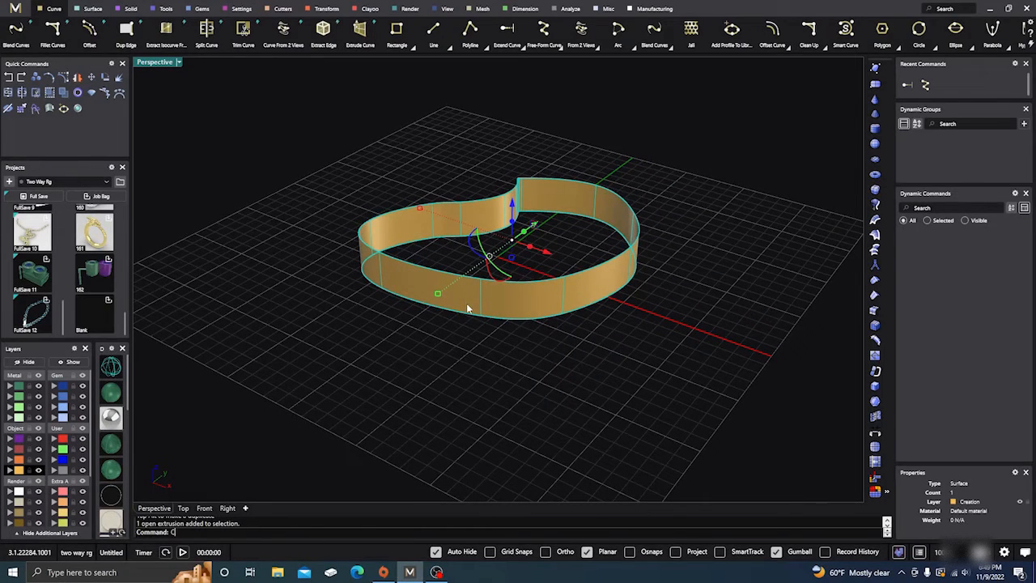
type("Cap")
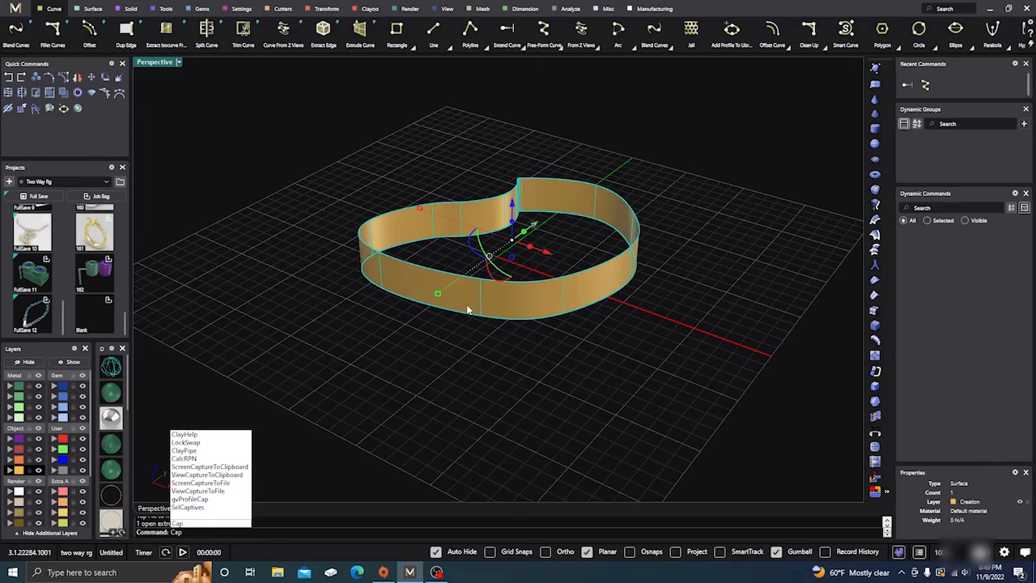
key("Return")
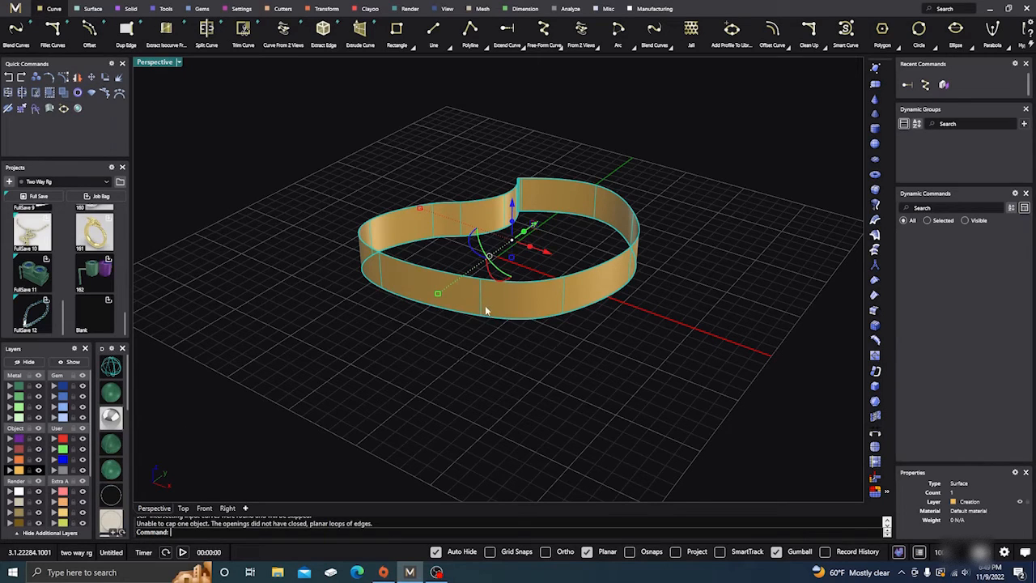
left_click(400, 361)
right_click_drag(401, 361, 444, 364)
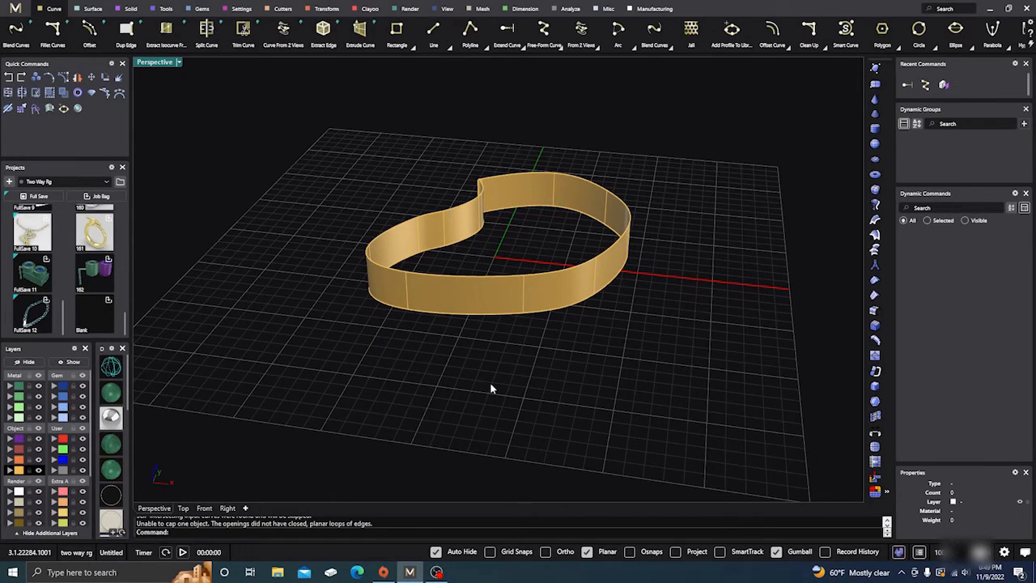
Delete the extruded wall surface while keeping the bean-shaped curve
left_click(503, 310)
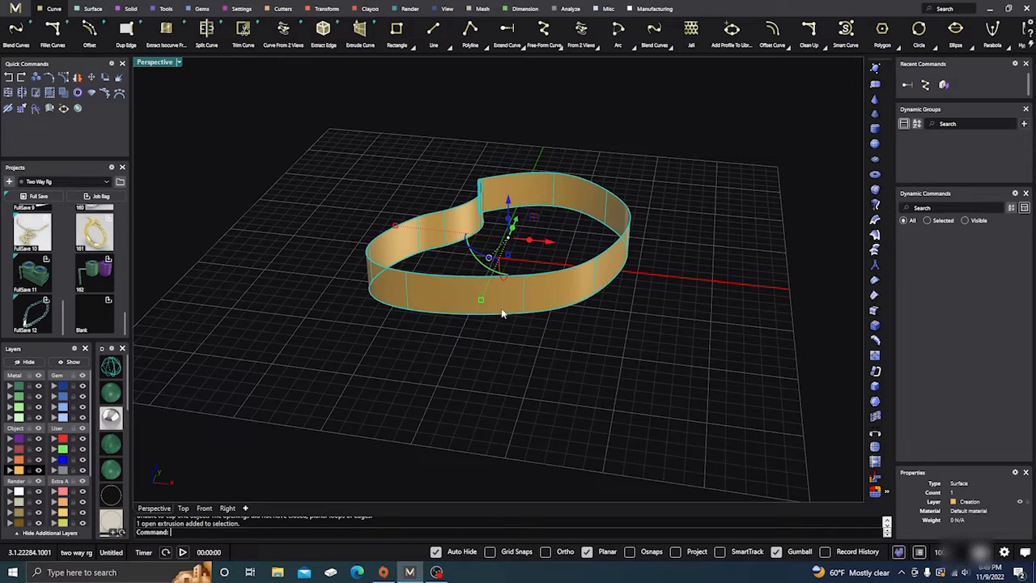
key("Delete")
right_click_drag(449, 395, 467, 407)
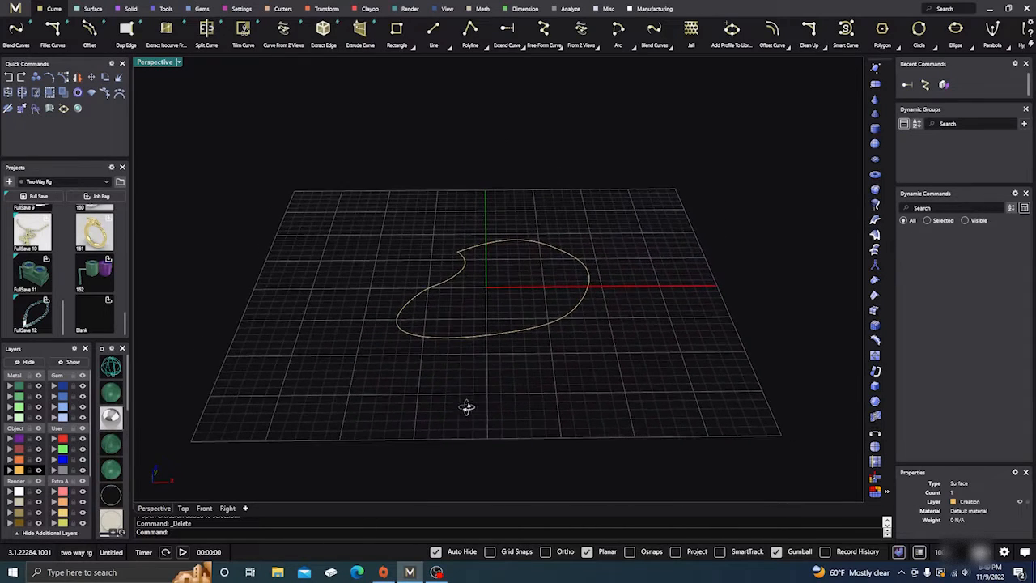
mouse_move(394, 340)
right_mouse_down()
mouse_move(385, 340)
mouse_move(403, 352)
right_mouse_up()
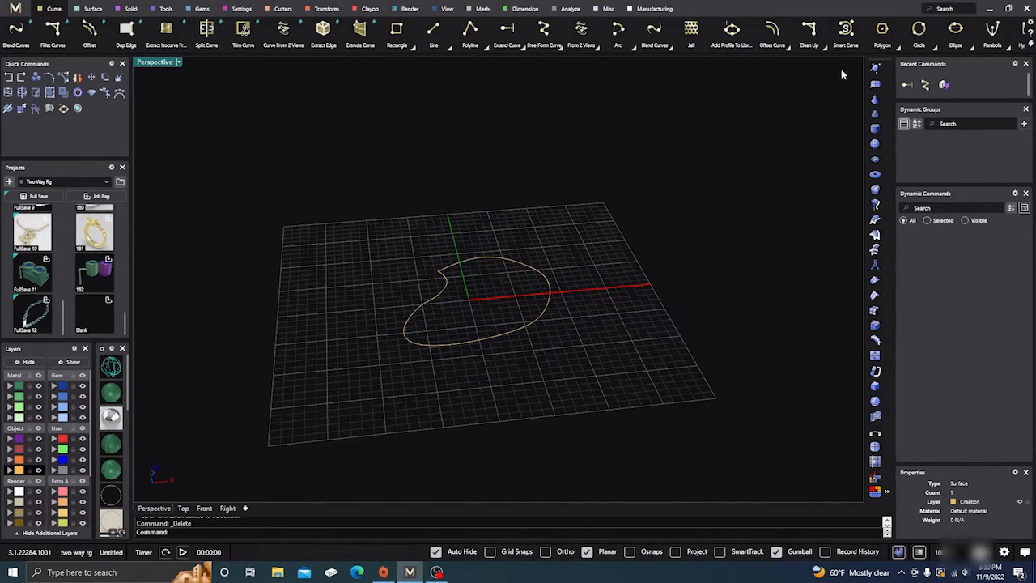
Place a point at the start of the bean-shaped curve with Mark Curve Start
scroll(850, 39, "down", 5)
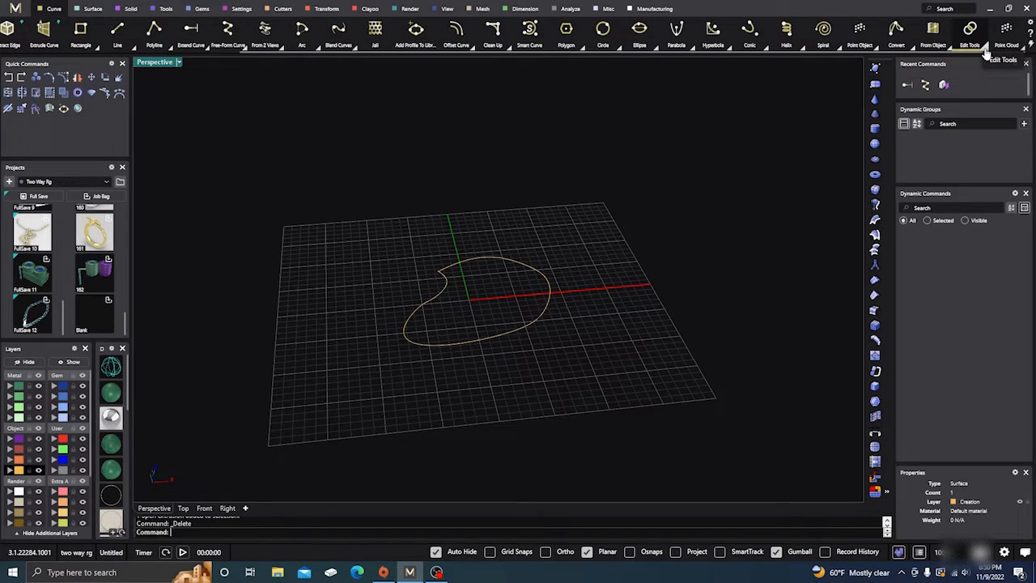
left_click(874, 49)
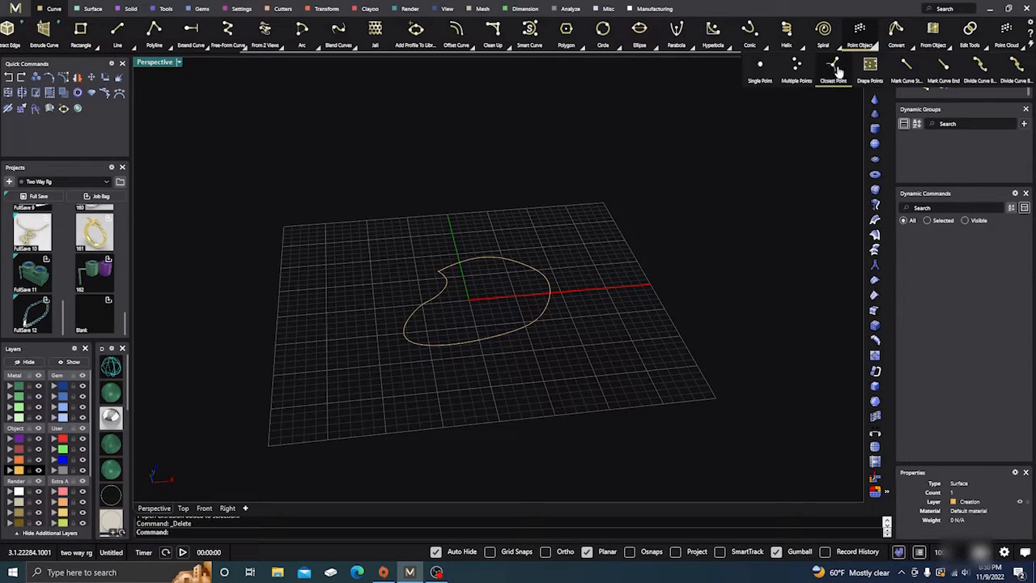
left_click(907, 73)
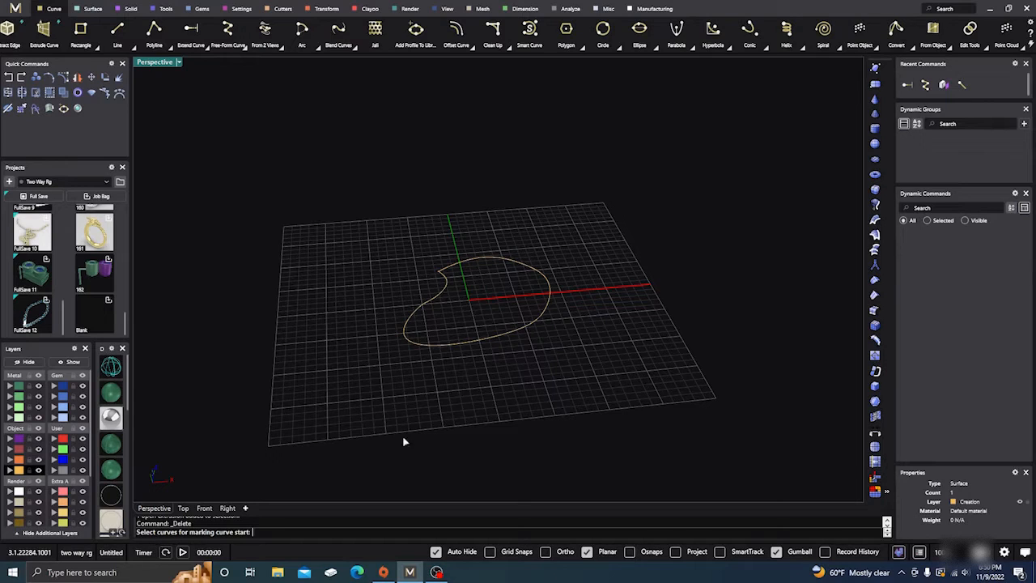
left_click(515, 334)
key("Return")
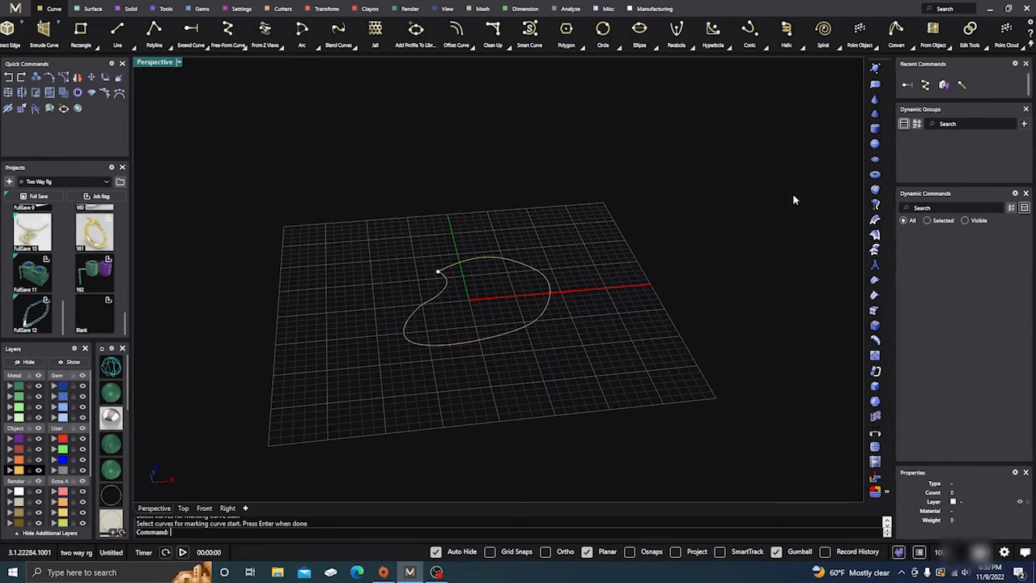
Place a point at the end of the bean-shaped curve with Mark Curve End and compare it with the start point
left_click(952, 49)
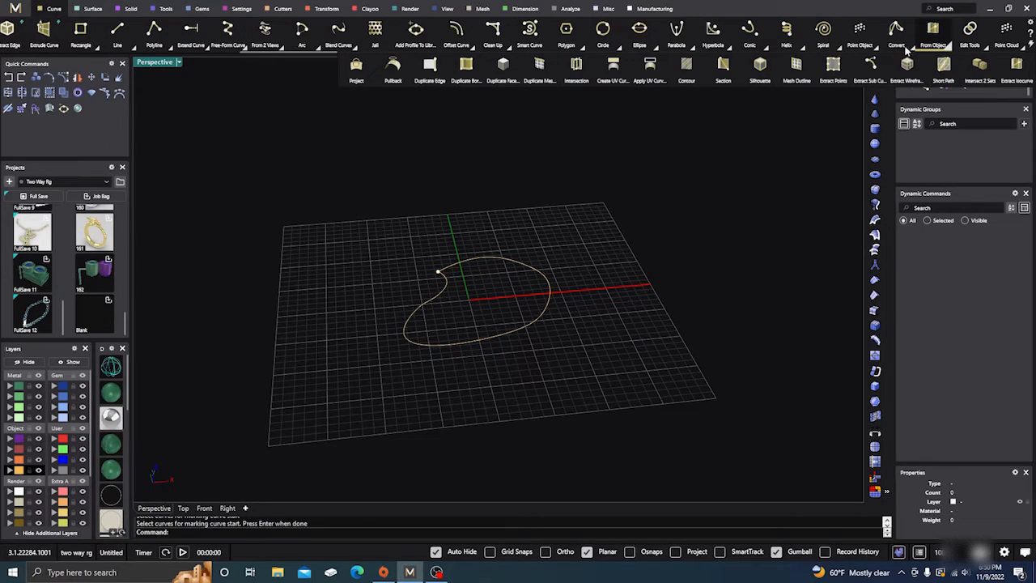
left_click(878, 50)
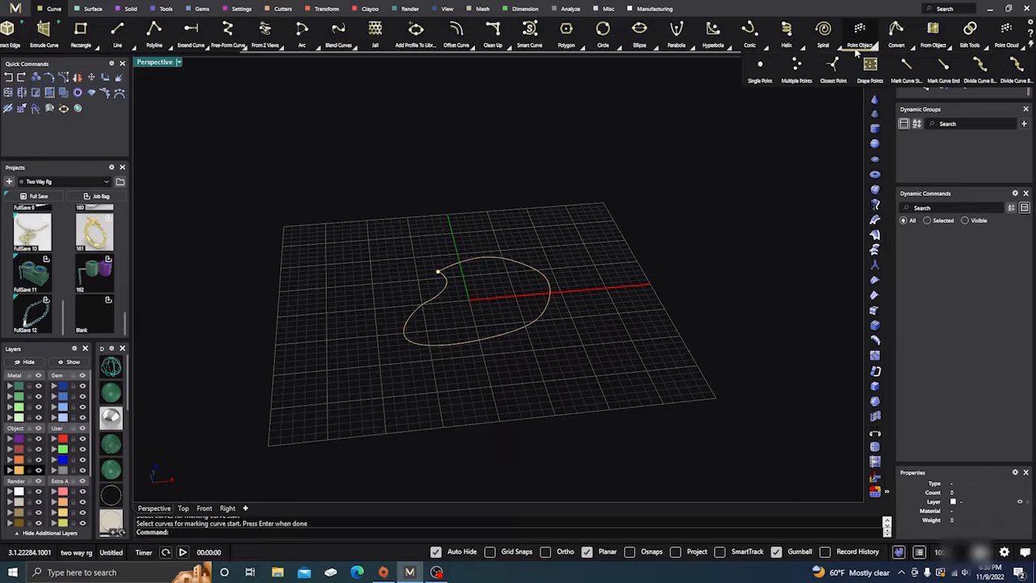
left_click(941, 72)
left_click(547, 309)
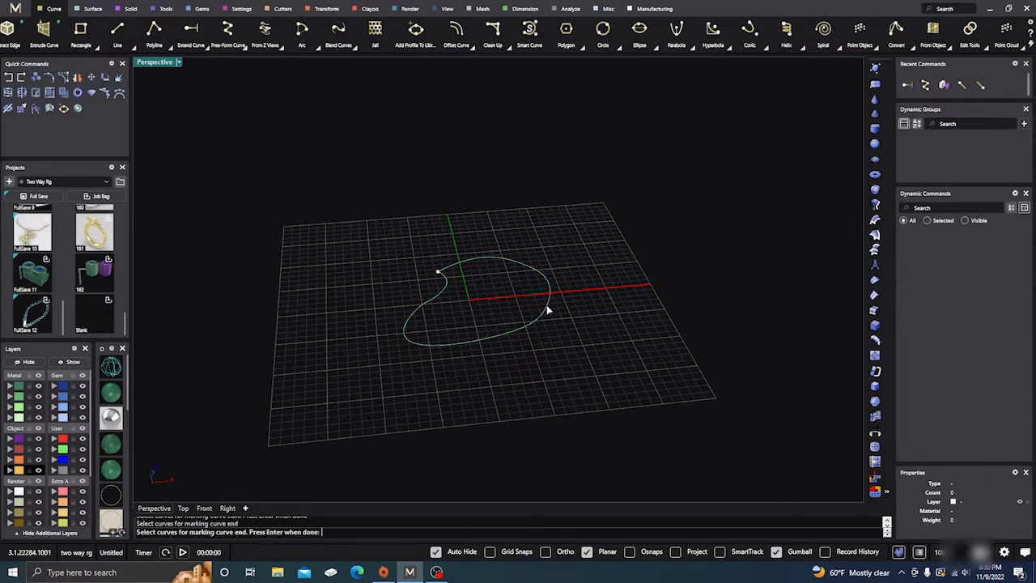
key("Return")
scroll(430, 277, "up", 6)
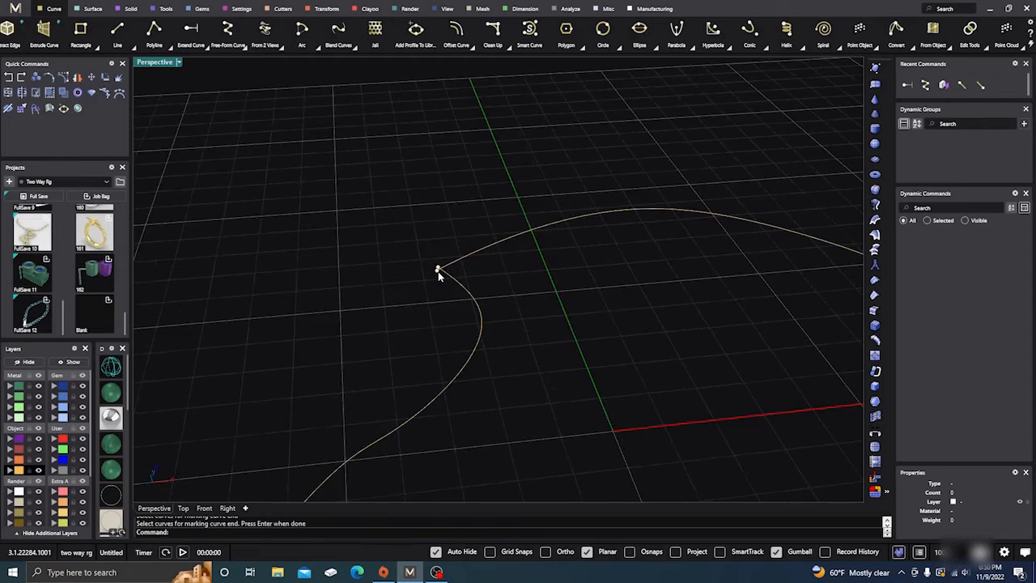
scroll(438, 272, "down", 5)
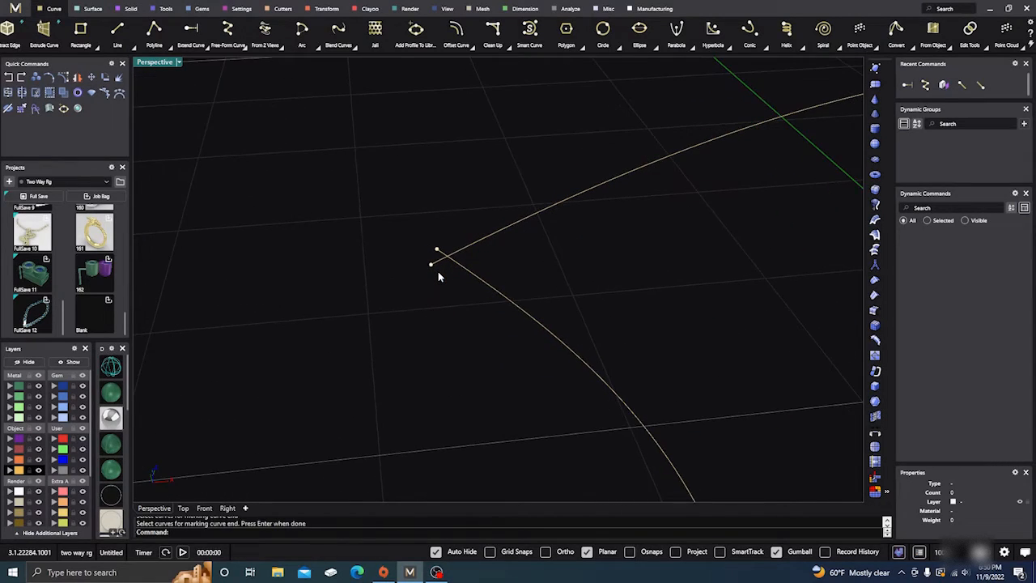
Delete the two marker points at the start and end of the bean-shaped curve
right_click_drag(438, 271, 472, 289)
scroll(478, 261, "down", 5)
left_click_drag(367, 226, 409, 271)
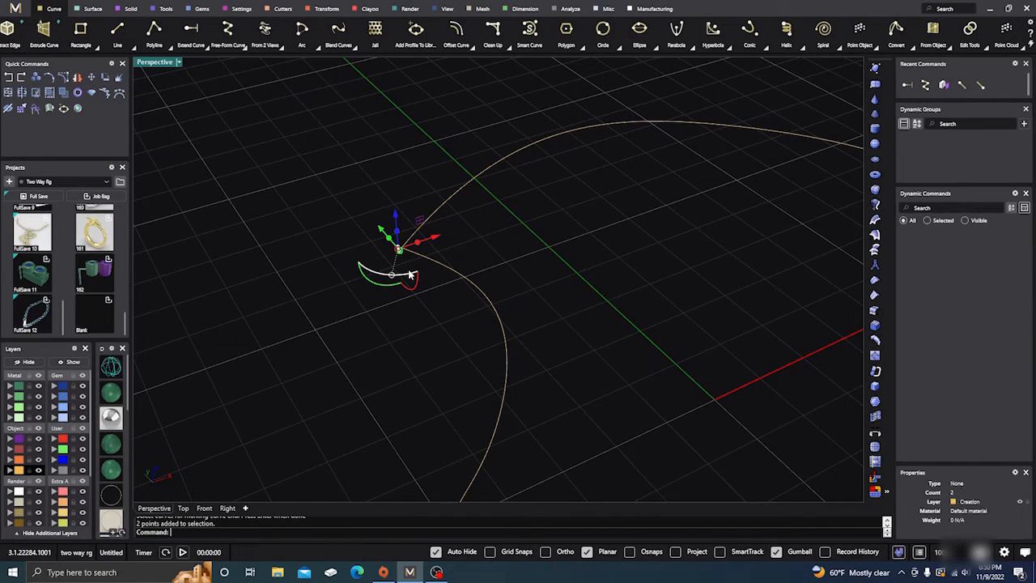
key("Delete")
Close the bean-shaped curve with Close Curve, bridging the gap between its two ends with a line segment
right_click_drag(370, 271, 489, 325)
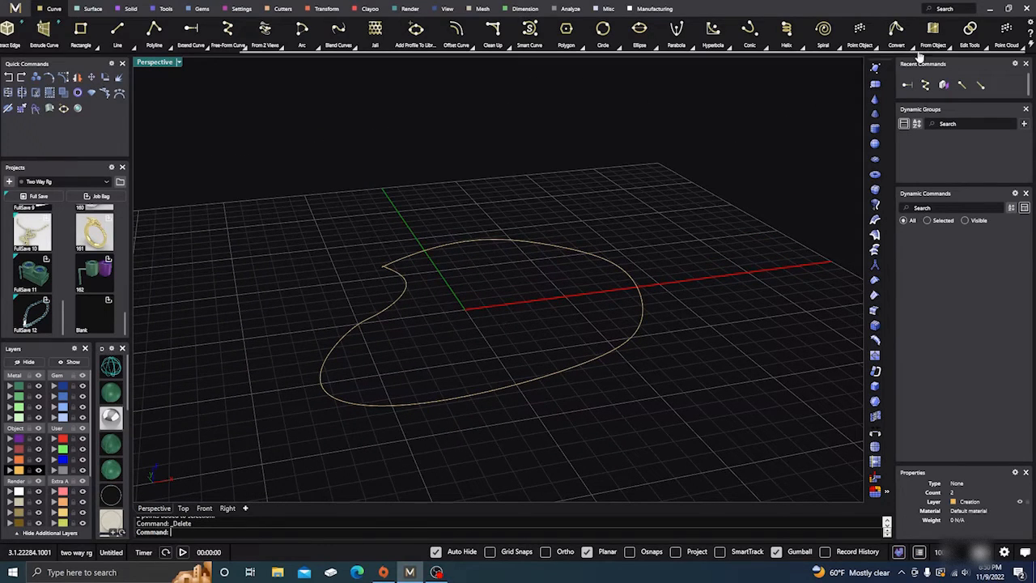
left_click(987, 50)
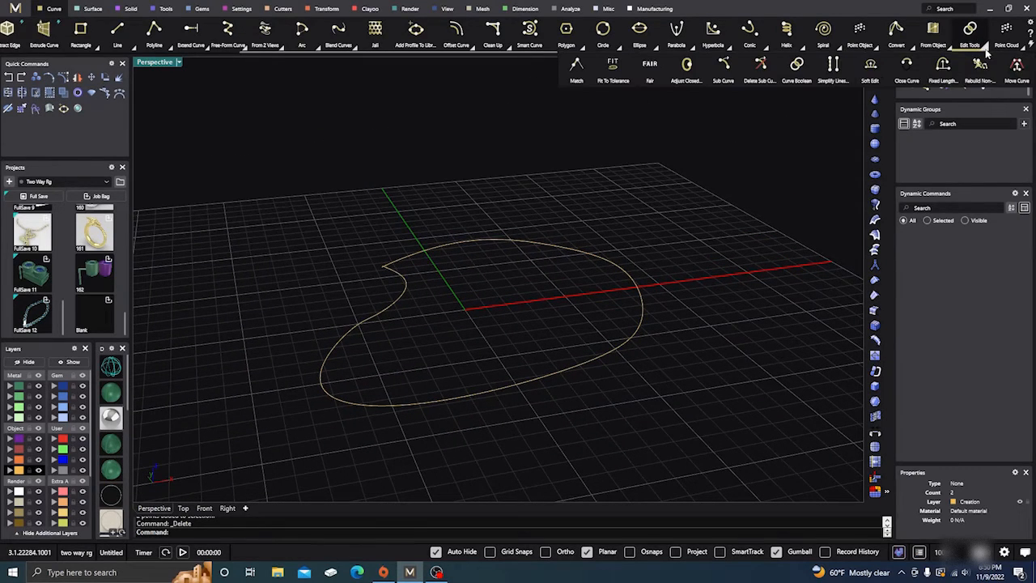
left_click(907, 72)
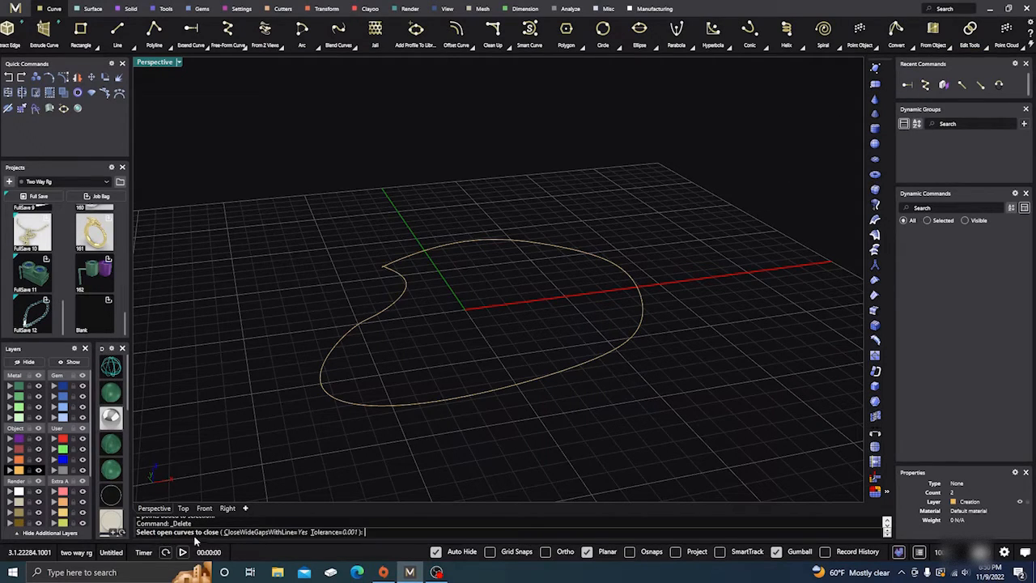
left_click(558, 376)
key("Return")
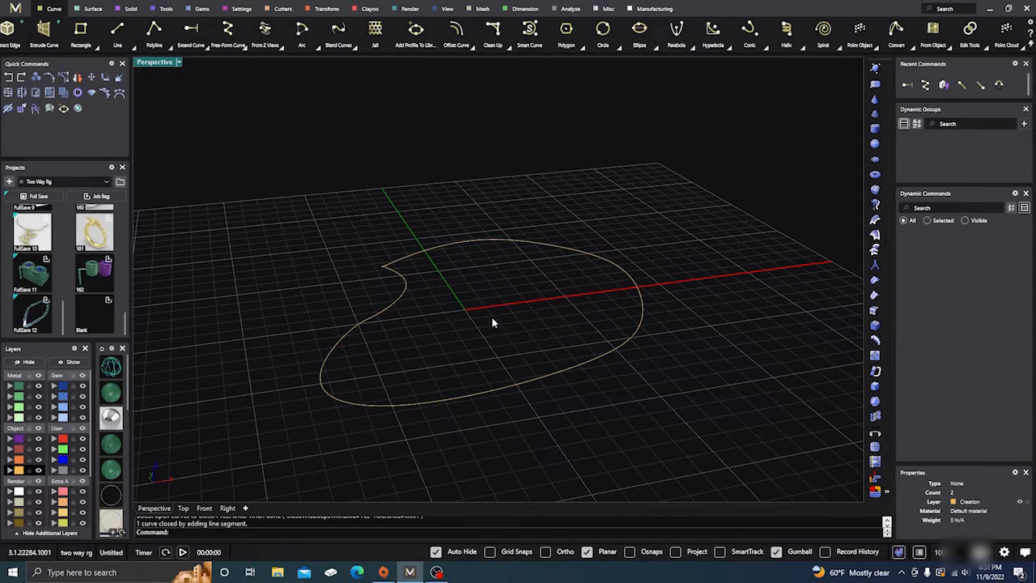
Extrude the closed bean-shaped curve upward into a wall surface
left_click(509, 384)
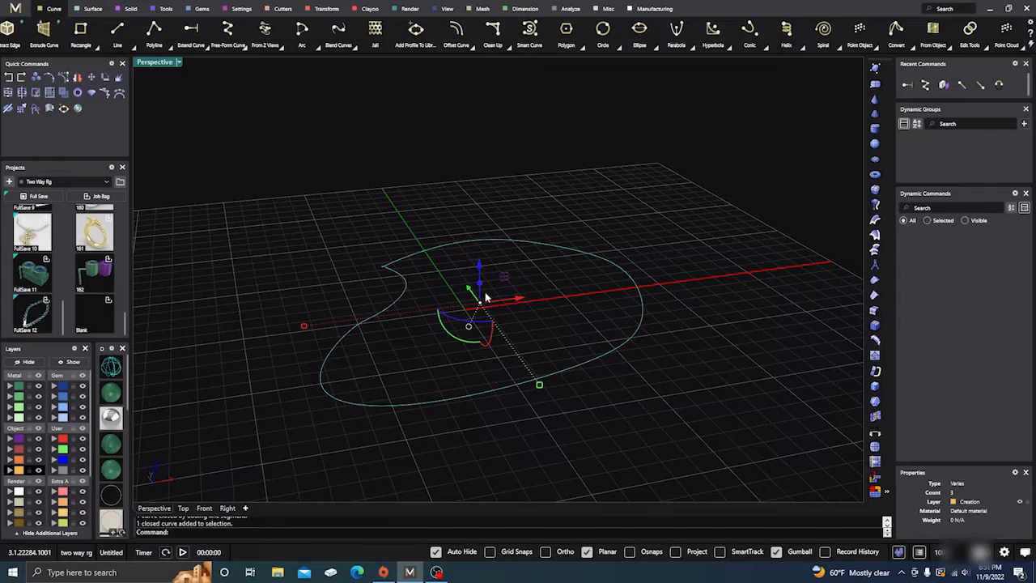
left_click_drag(479, 285, 489, 233)
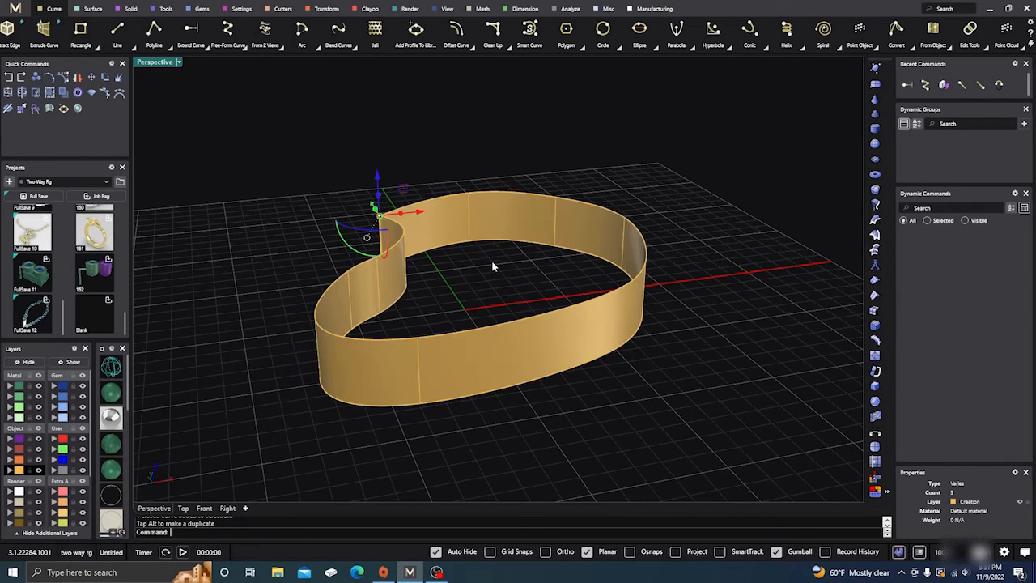
left_click(492, 265)
Try to close the extruded wall with the Cap command, and delete the wall while keeping the curve
left_click(475, 366)
type("C")
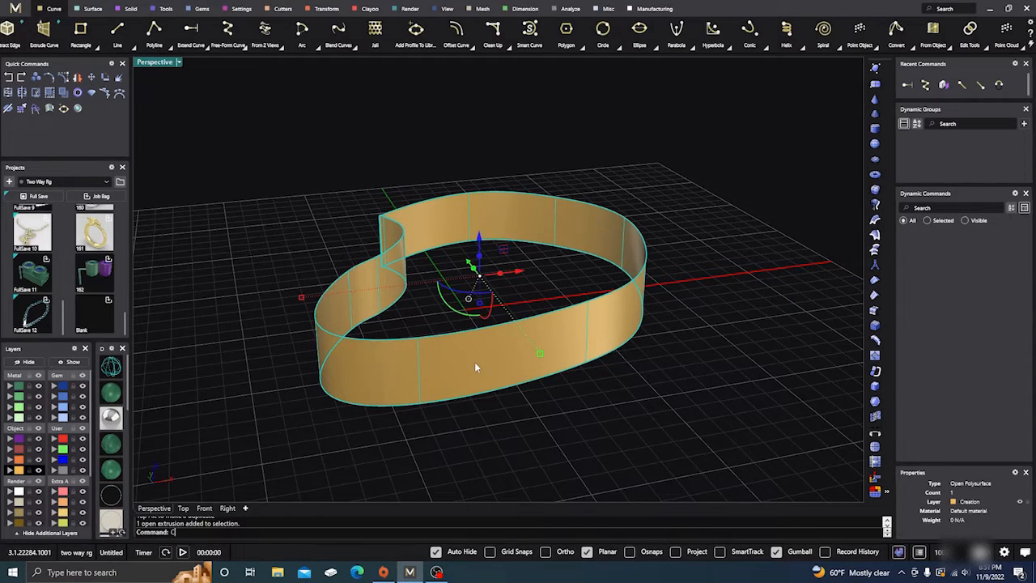
type("ap")
key("Return")
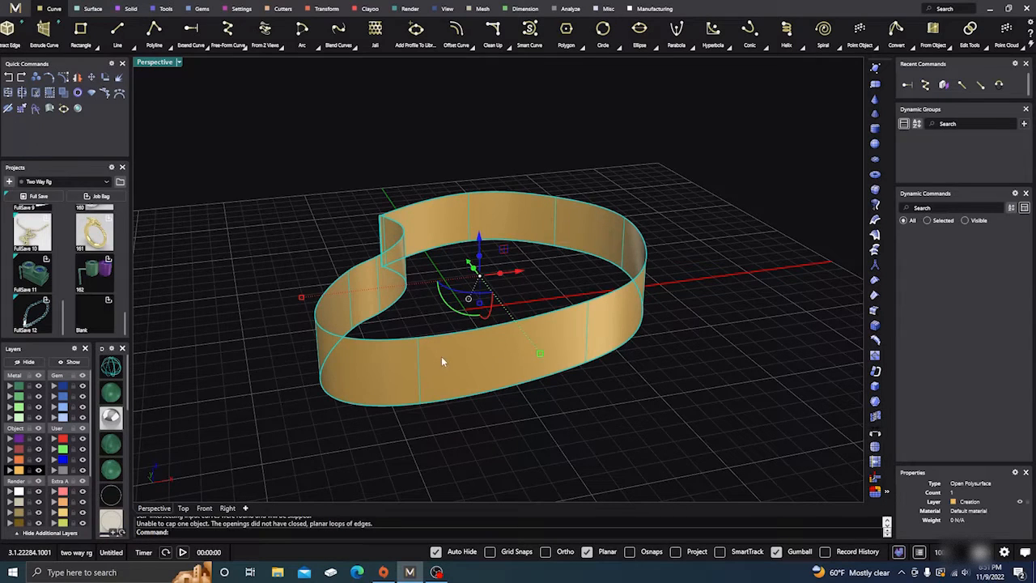
key("Delete")
Trim away the tiny triangular loop at the sharp corner of the bean-shaped curve, using the curve itself as cutting object
scroll(377, 268, "up", 5)
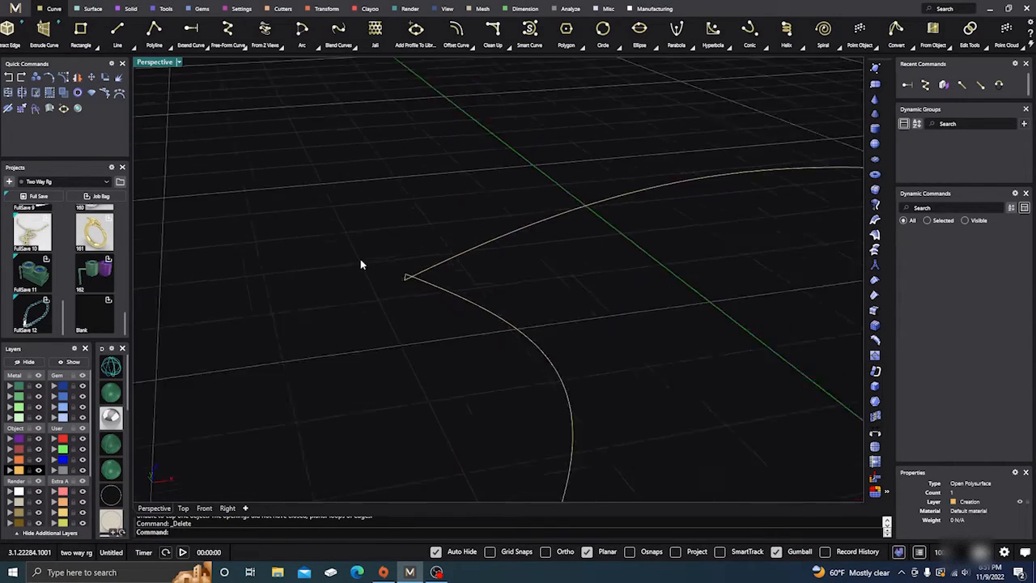
scroll(360, 260, "up", 5)
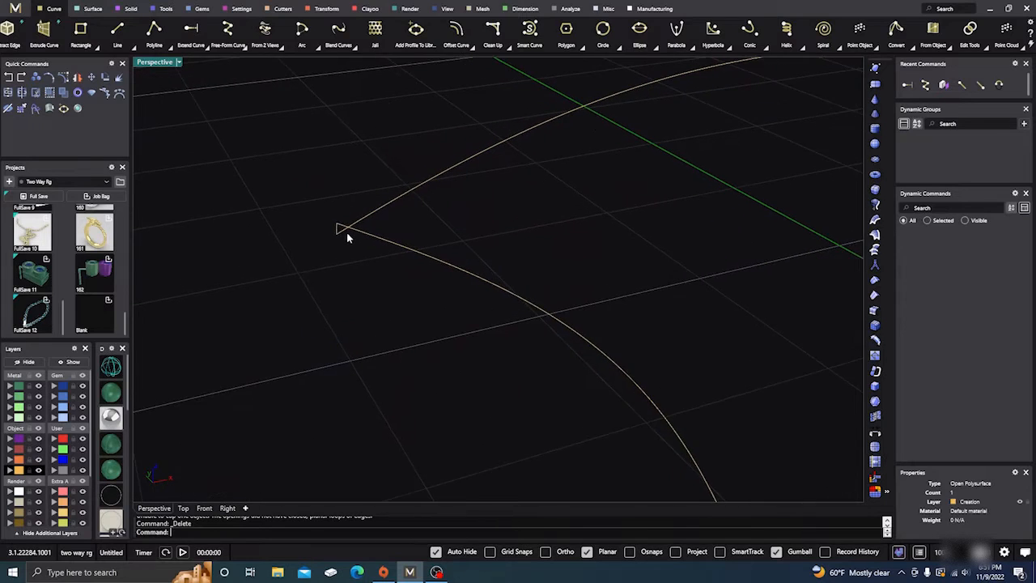
scroll(347, 233, "up", 1)
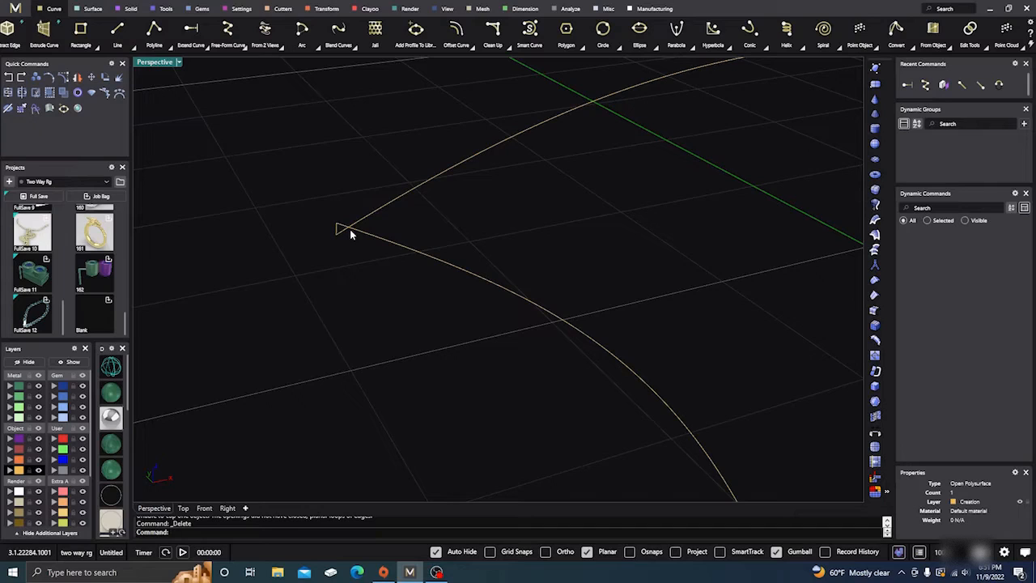
left_click_drag(368, 263, 323, 197)
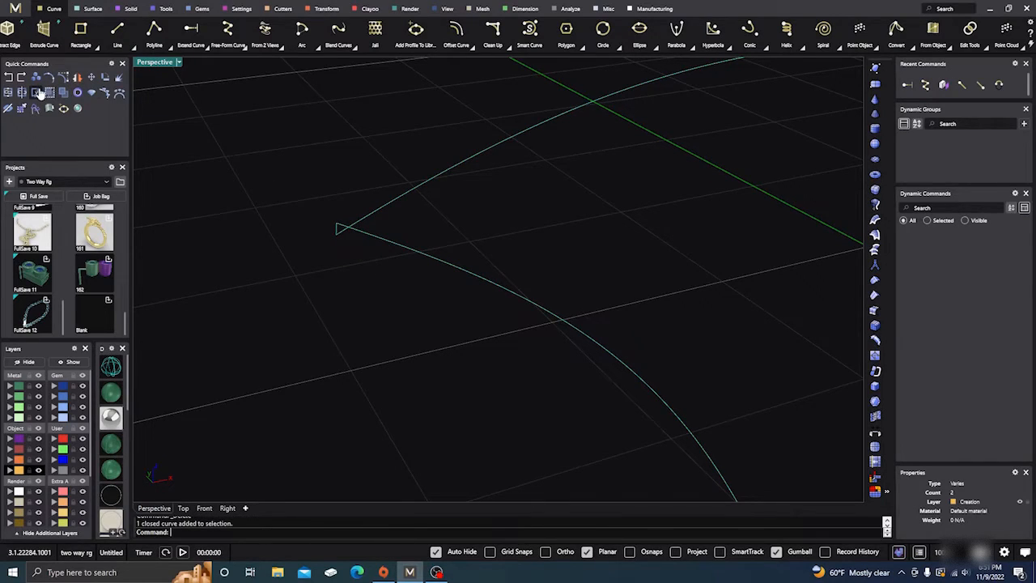
left_click(36, 93)
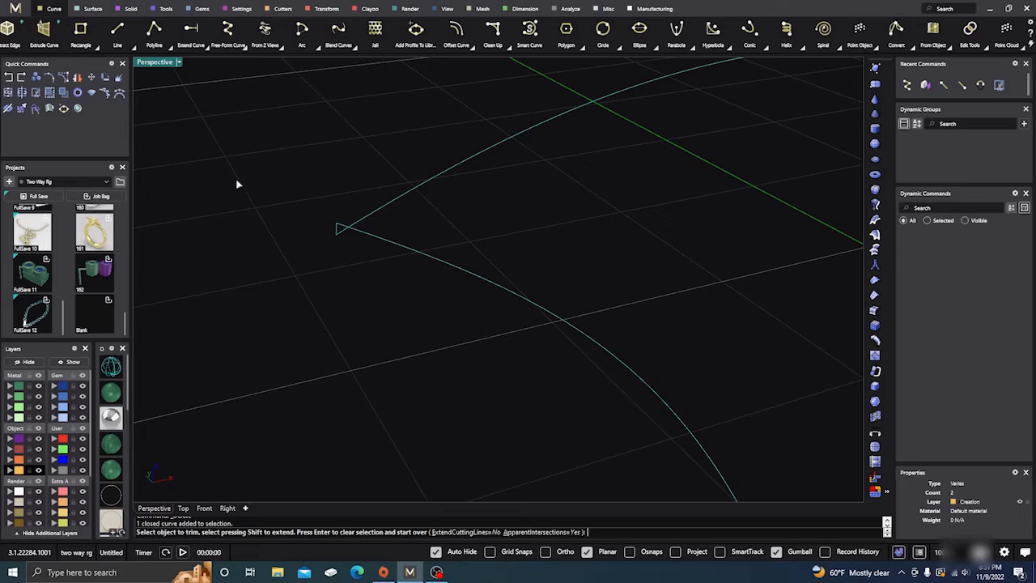
left_click(340, 229)
scroll(372, 242, "down", 1)
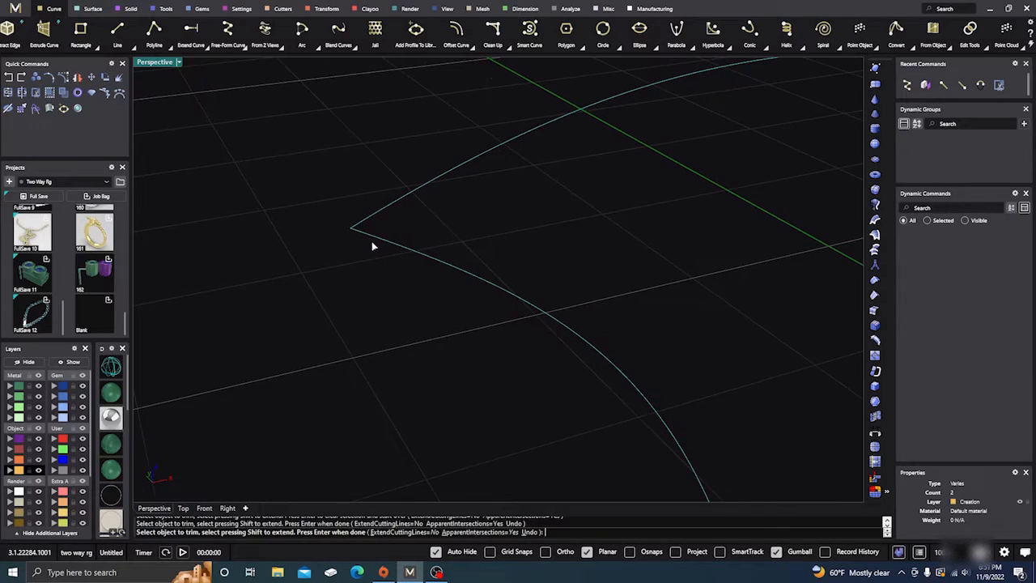
right_click(370, 242)
left_click(375, 251)
Extrude the trimmed bean-shaped curve upward into a wall surface
scroll(373, 252, "down", 3)
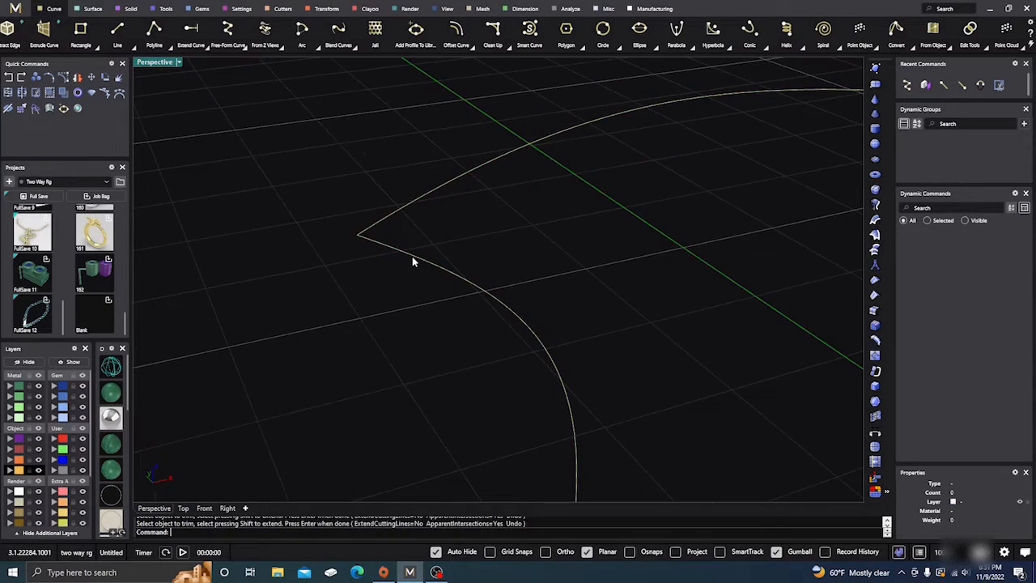
scroll(354, 275, "down", 4)
left_click(354, 275)
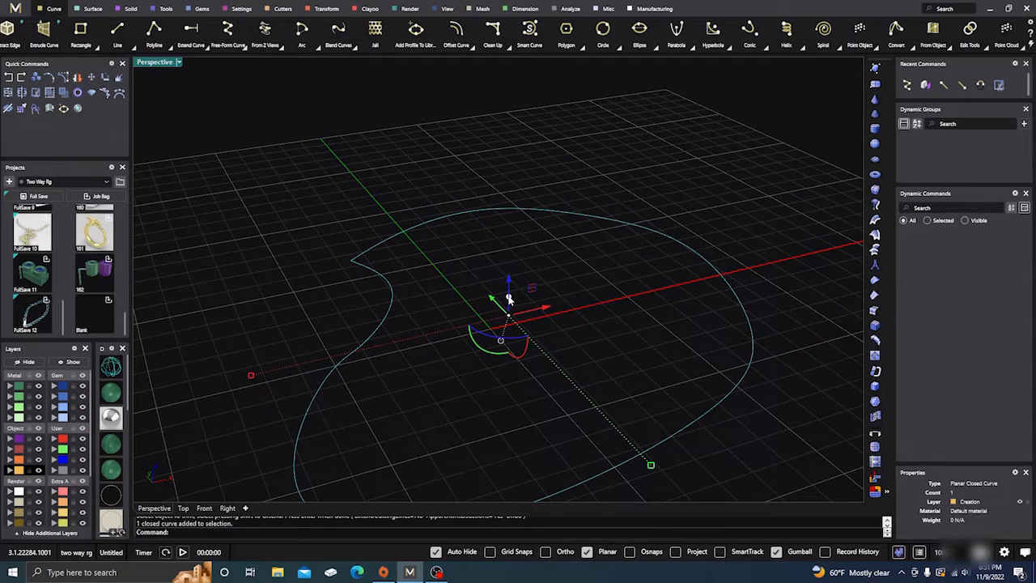
left_click_drag(510, 300, 502, 253, "ctrl")
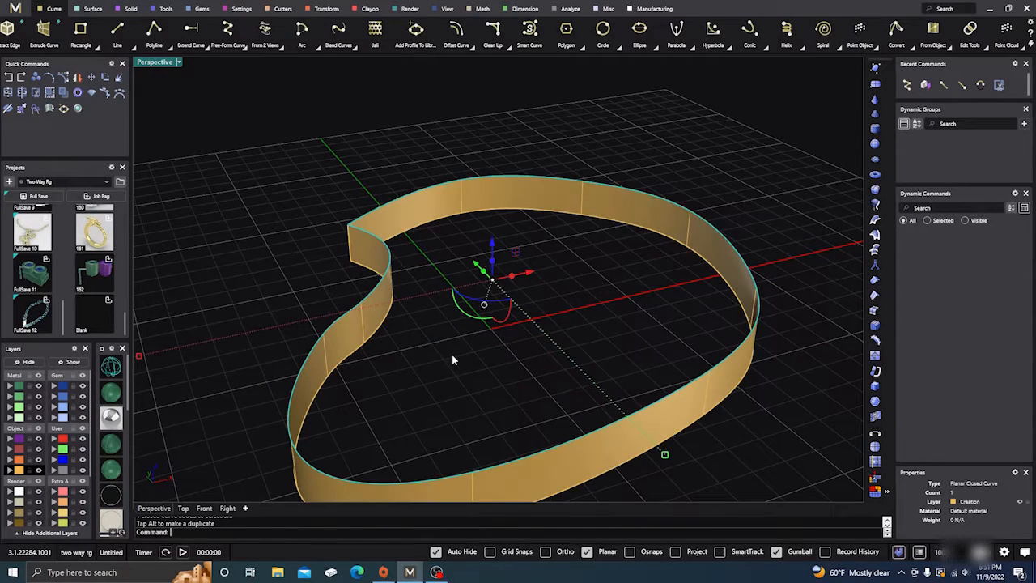
Close the extruded bean-shaped wall into a solid with the Cap command
type("cap")
key("Return")
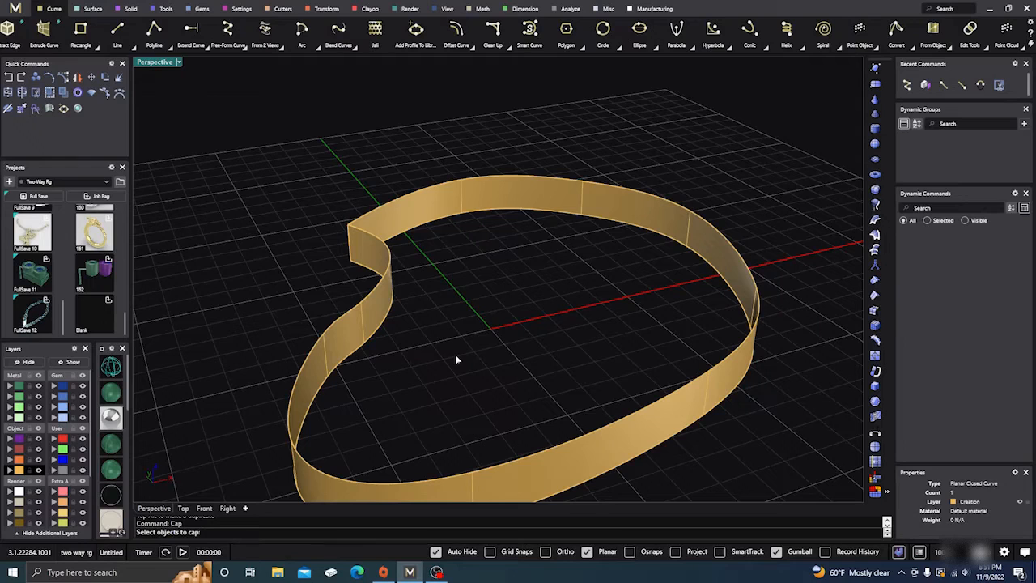
left_click(355, 332)
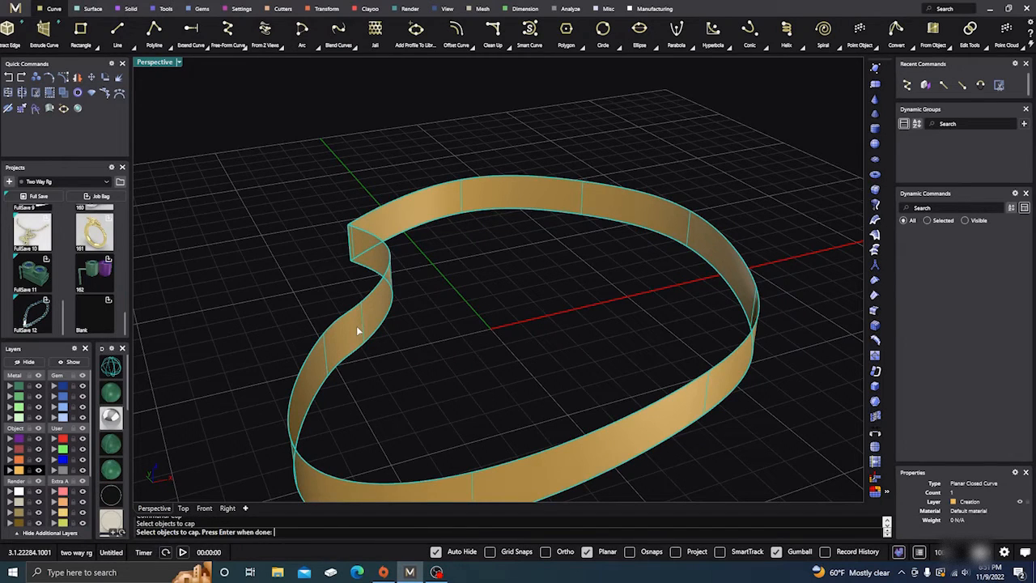
key("Return")
Delete the capped bean-shaped solid while keeping its base curve
scroll(372, 253, "down", 2)
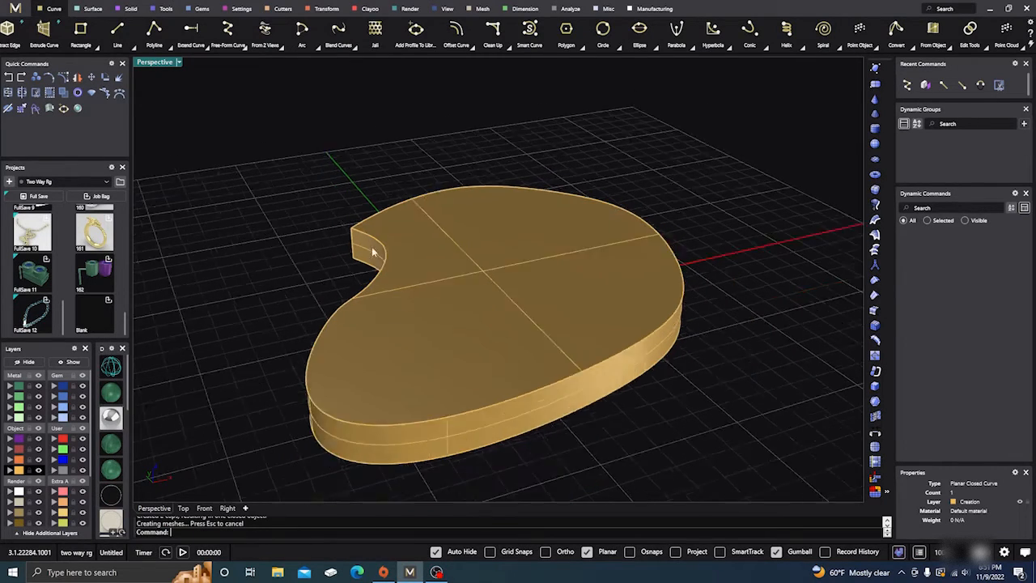
right_click_drag(373, 253, 652, 267)
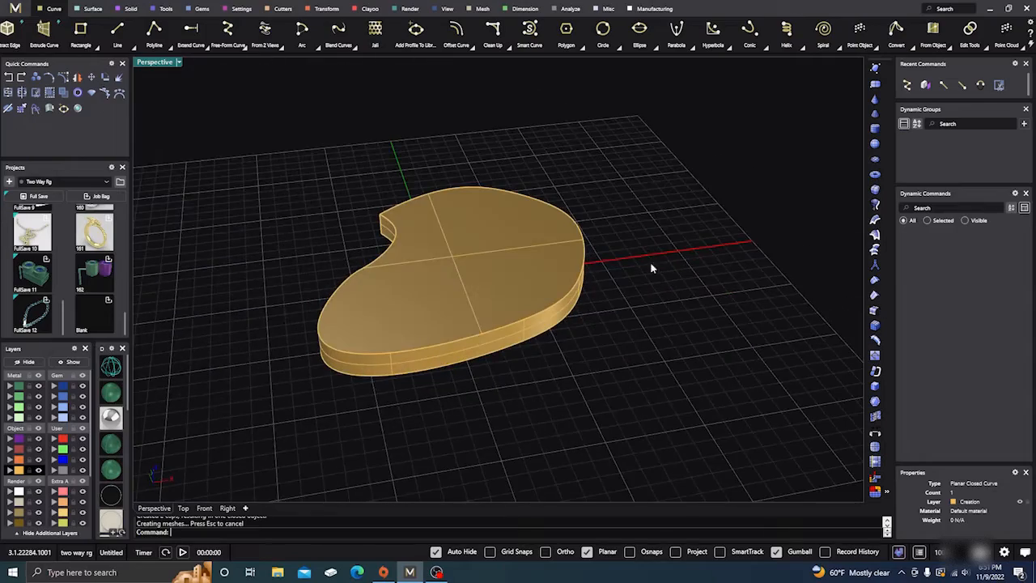
mouse_move(566, 380)
right_mouse_down()
mouse_move(551, 326)
mouse_move(548, 378)
right_mouse_up()
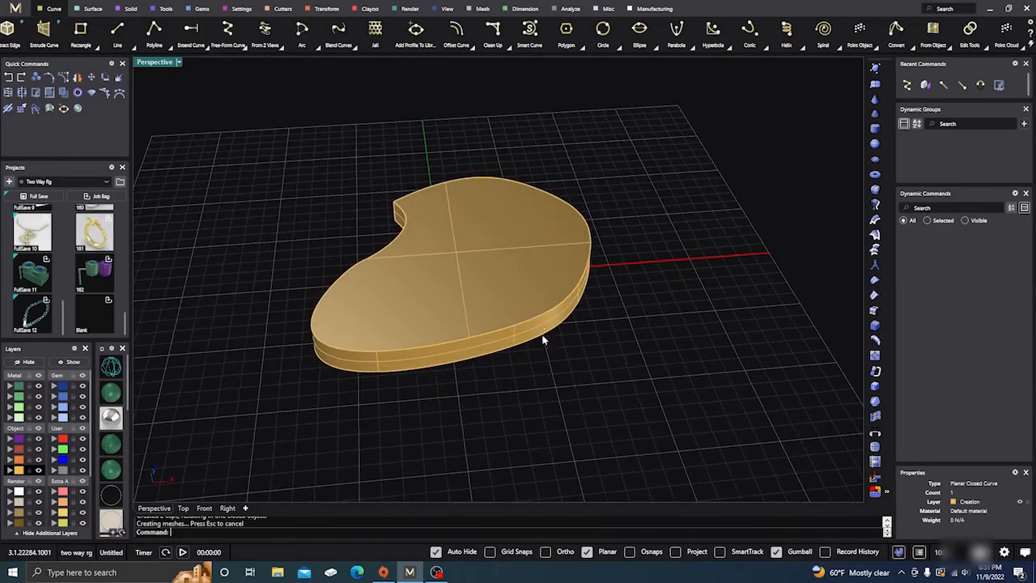
scroll(546, 344, "up", 4)
scroll(524, 266, "down", 5)
right_click_drag(535, 265, 603, 332)
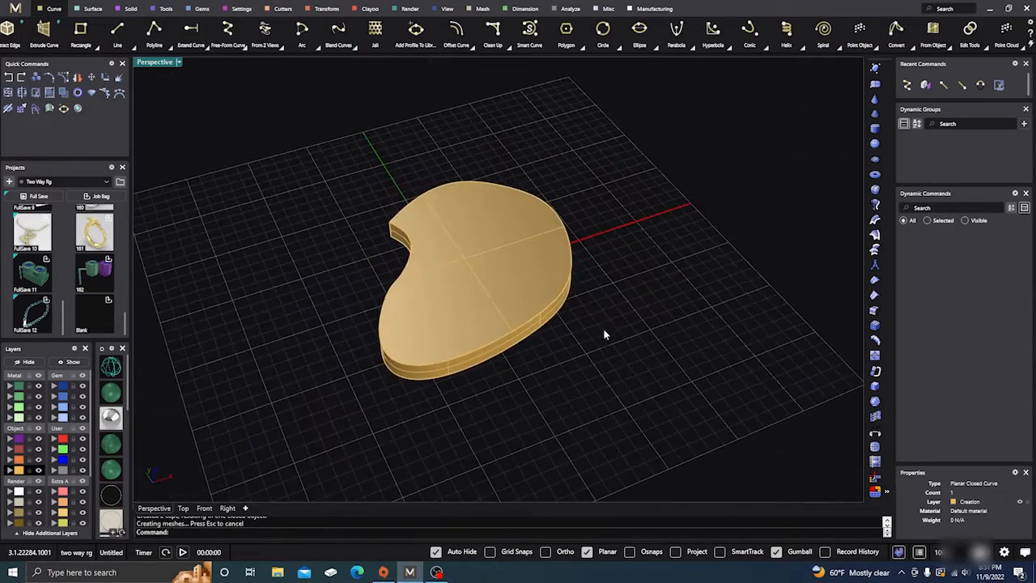
left_click(466, 289)
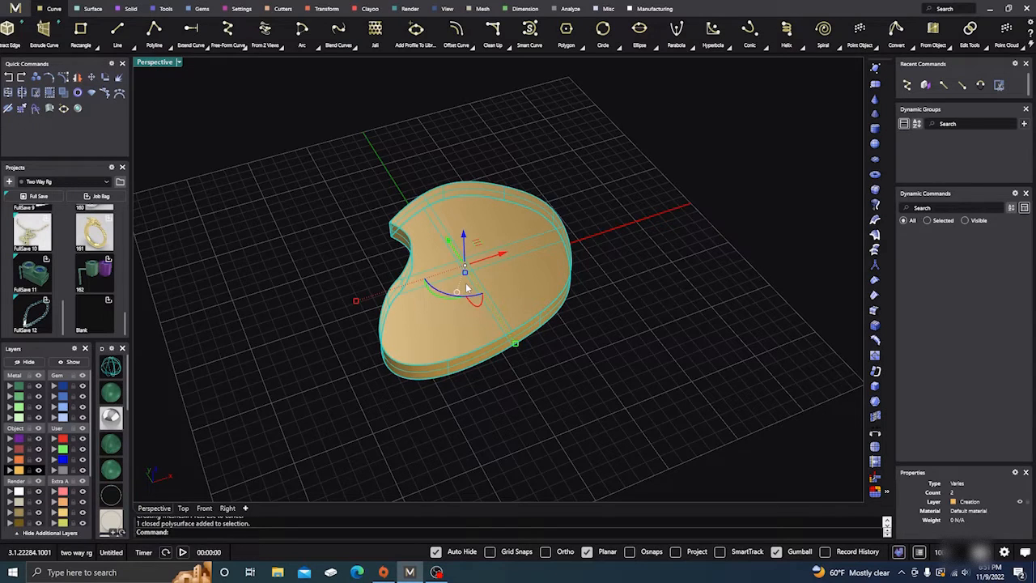
key("Delete")
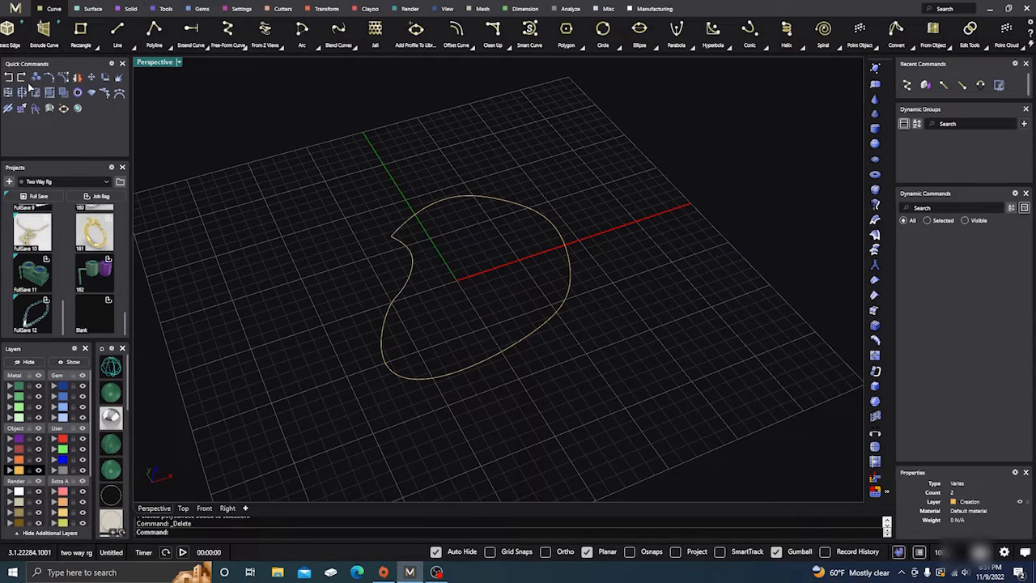
Undo the cap, the extrusion and the trim to restore the small loop at the curve's corner
left_click(9, 78)
left_click(9, 78)
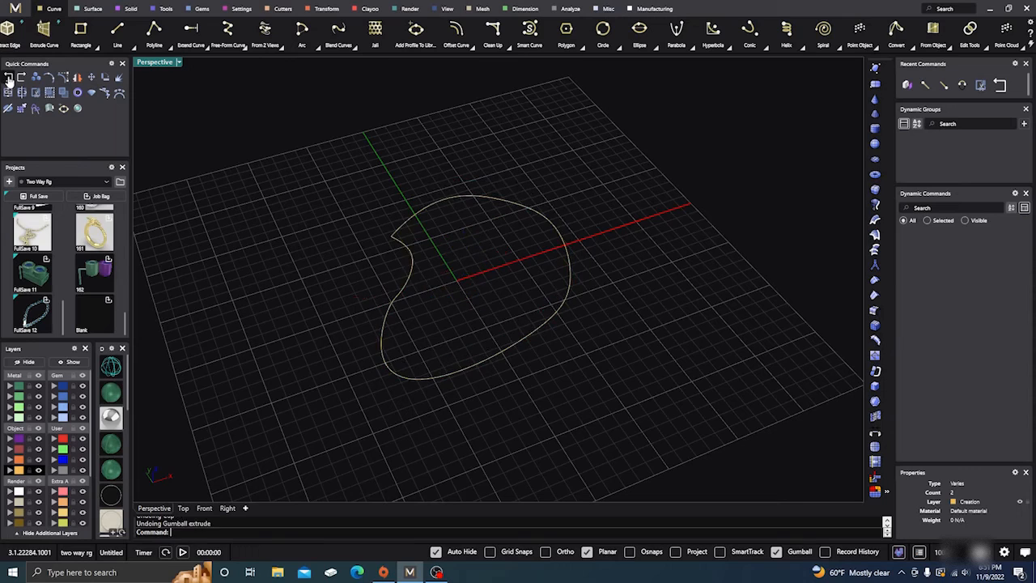
left_click(9, 78)
left_click(353, 230)
scroll(396, 221, "up", 5)
scroll(395, 221, "down", 3)
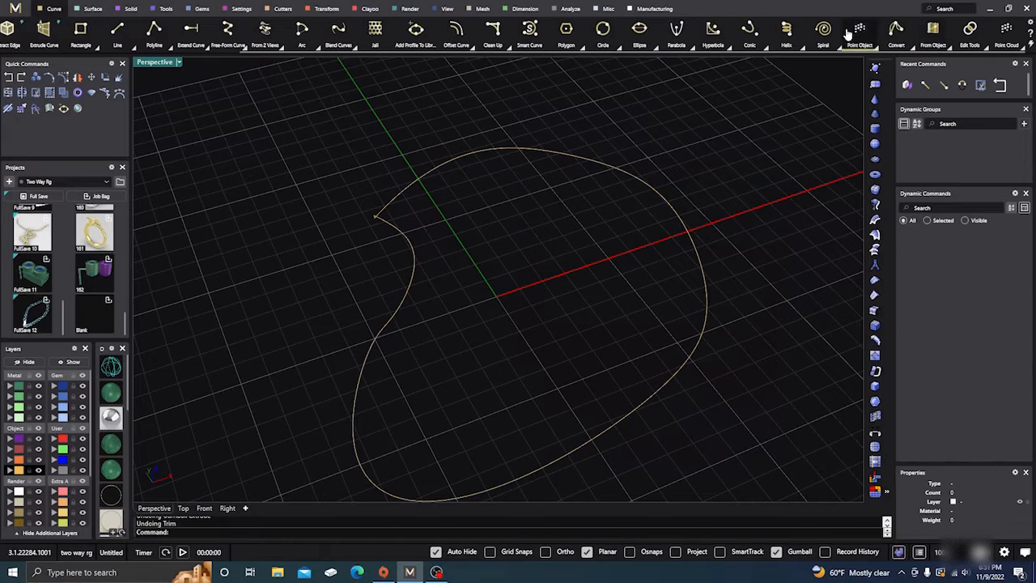
right_click_drag(597, 296, 561, 238)
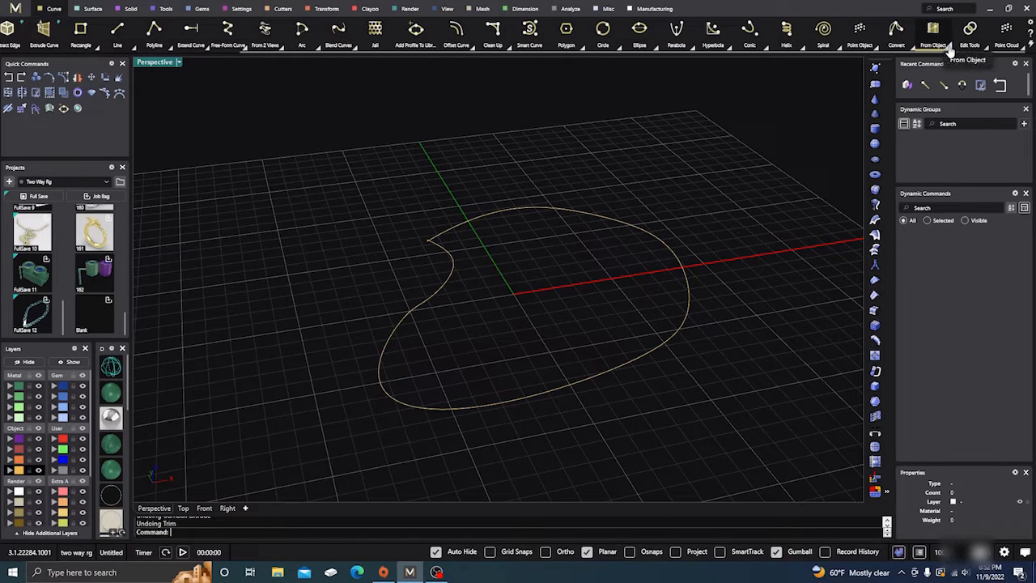
left_click(876, 47)
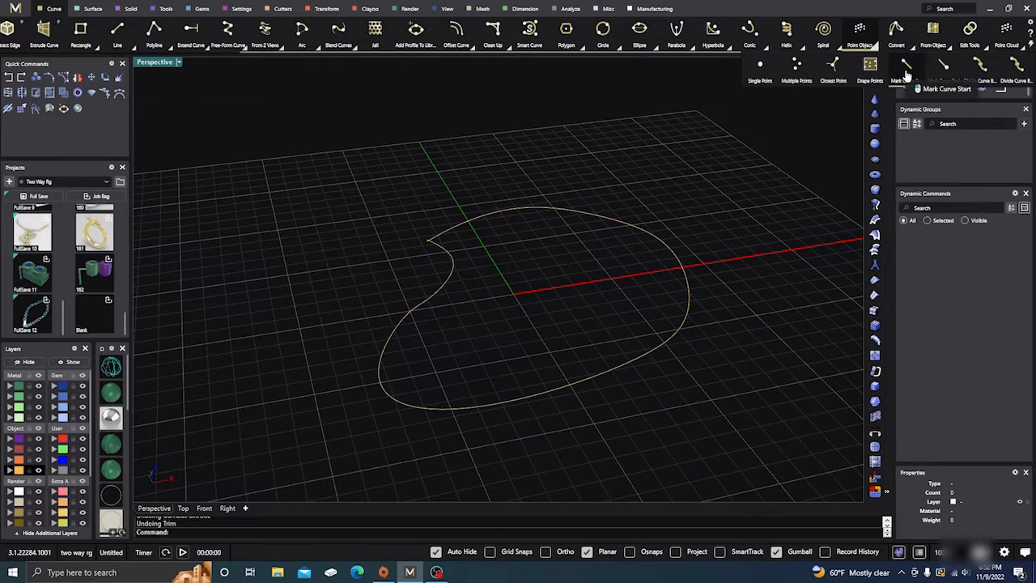
Mark the start point of the bean-shaped curve and inspect the small loop at its corner
left_click(672, 339)
key("Return")
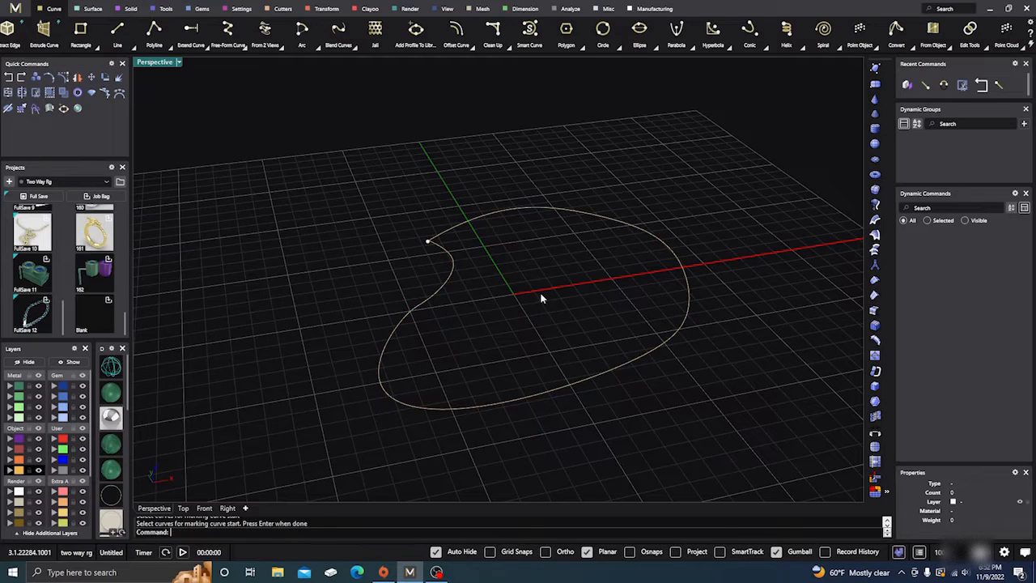
scroll(423, 232, "up", 6)
scroll(444, 239, "up", 2)
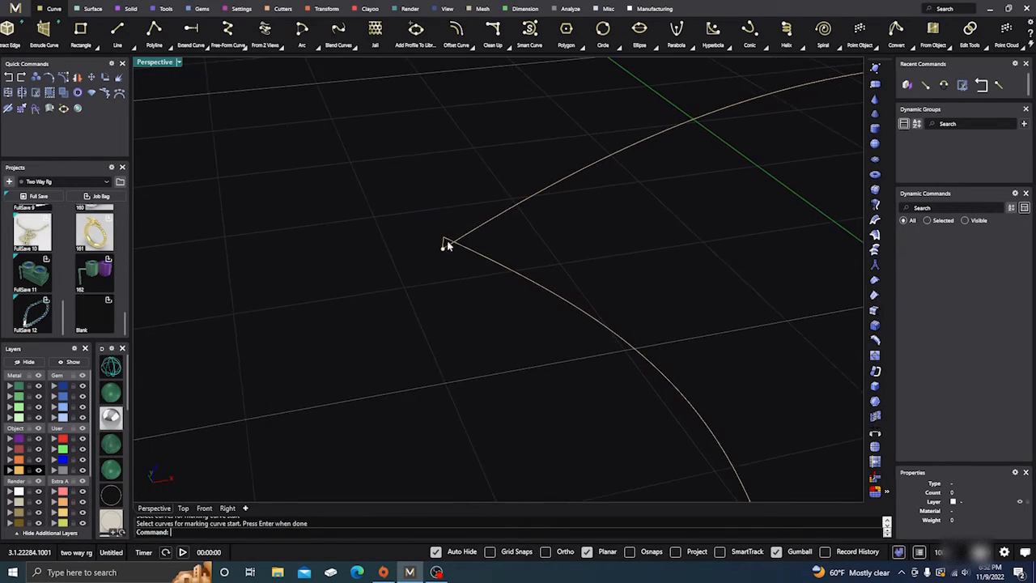
scroll(440, 242, "down", 8)
scroll(441, 242, "down", 10)
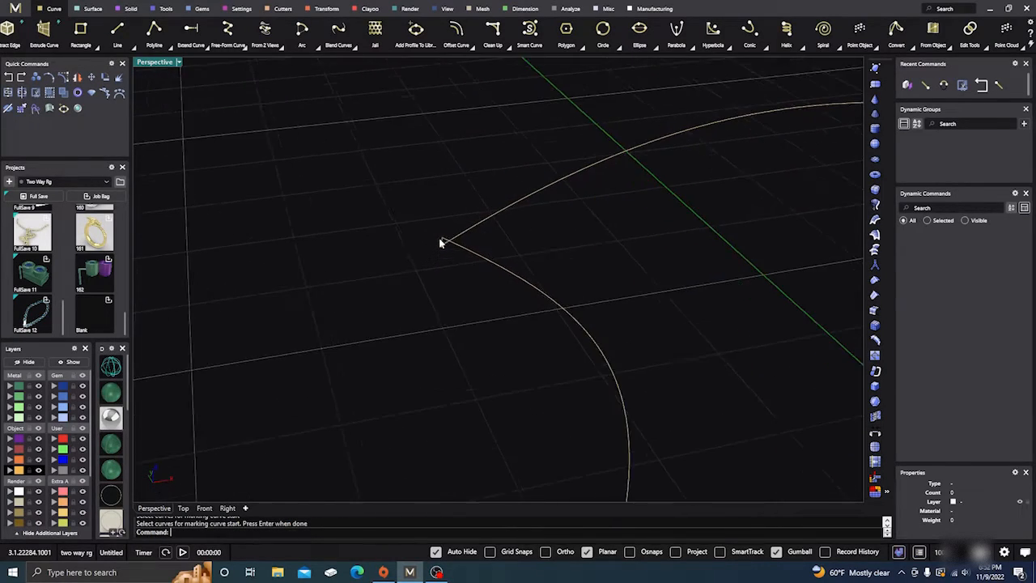
scroll(440, 242, "up", 8)
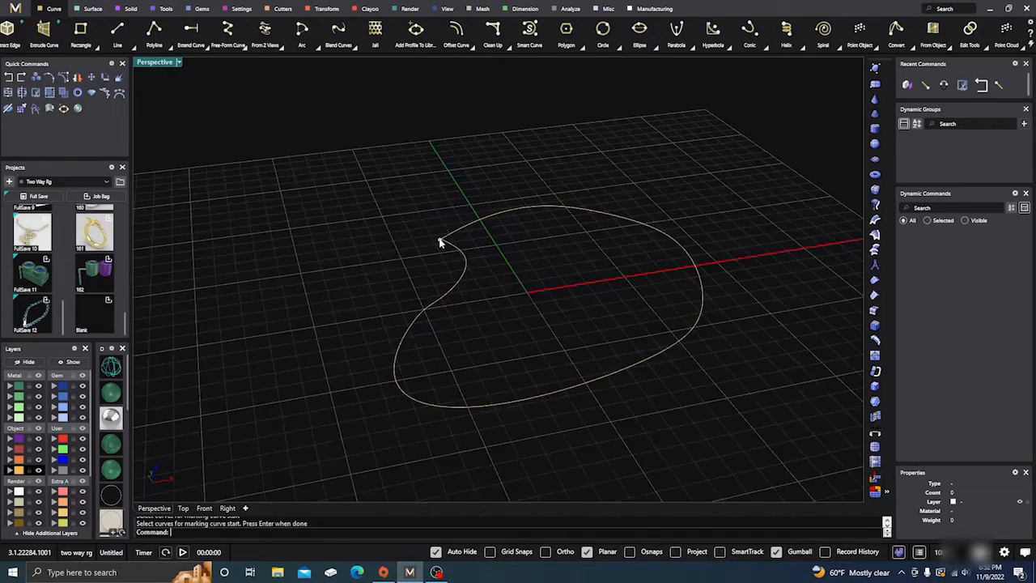
scroll(444, 239, "down", 10)
scroll(442, 238, "up", 12)
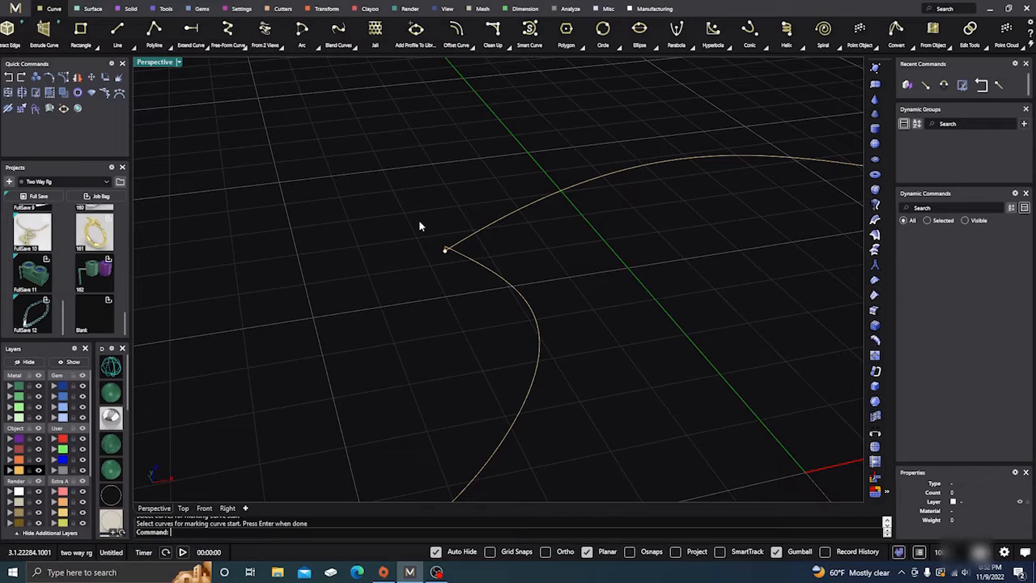
scroll(420, 225, "down", 4)
scroll(397, 183, "down", 5)
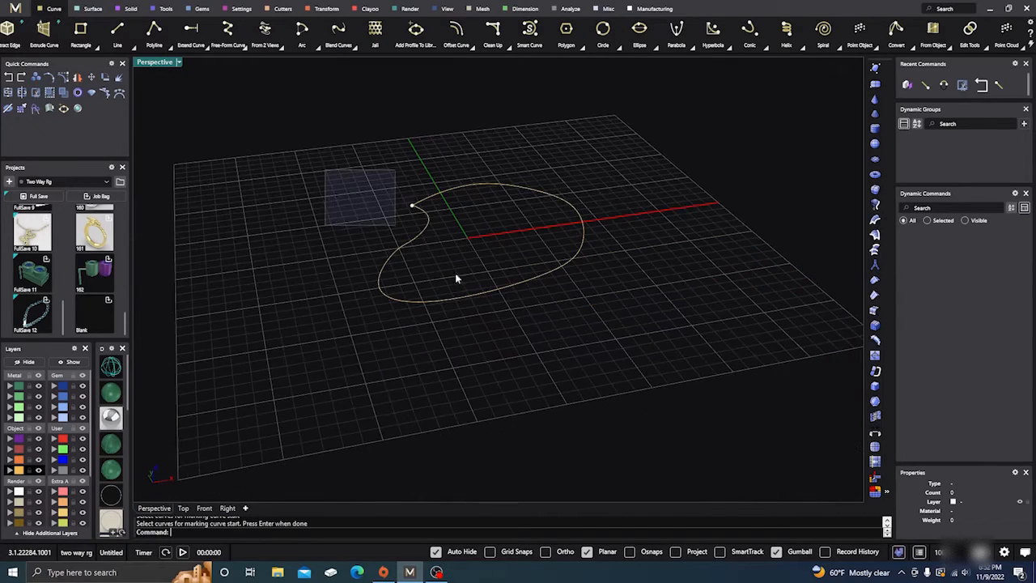
Delete the bean-shaped curve together with its start-point marker
left_click_drag(455, 274, 631, 343)
key("Delete")
scroll(475, 364, "down", 5)
scroll(421, 293, "up", 5)
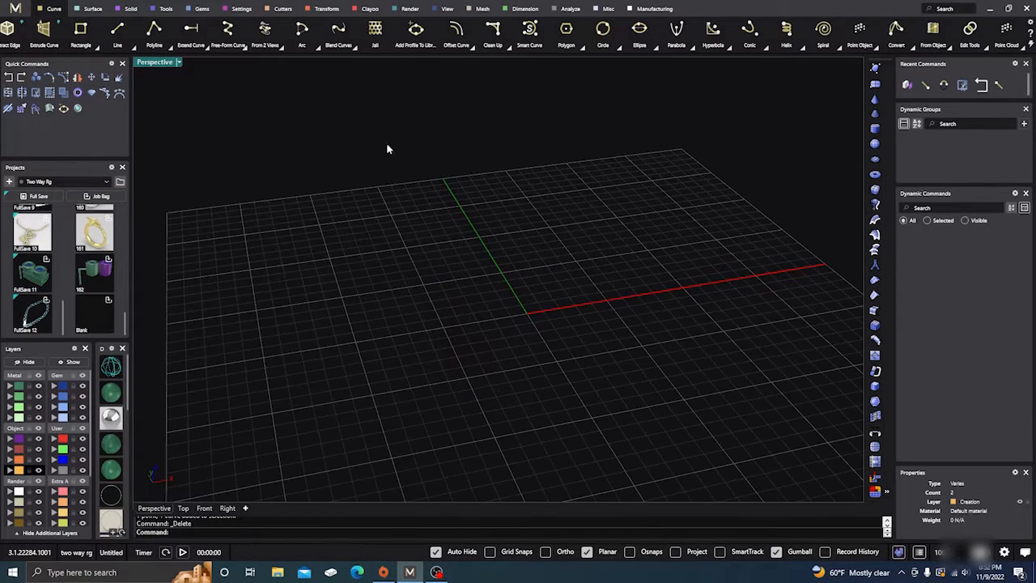
Draw a rounded free-form curve around the origin, placing its last point just short of the start point to leave a tiny gap
left_click(228, 32)
left_click(419, 273)
left_click(509, 248)
left_click(584, 286)
left_click(593, 329)
left_click(531, 381)
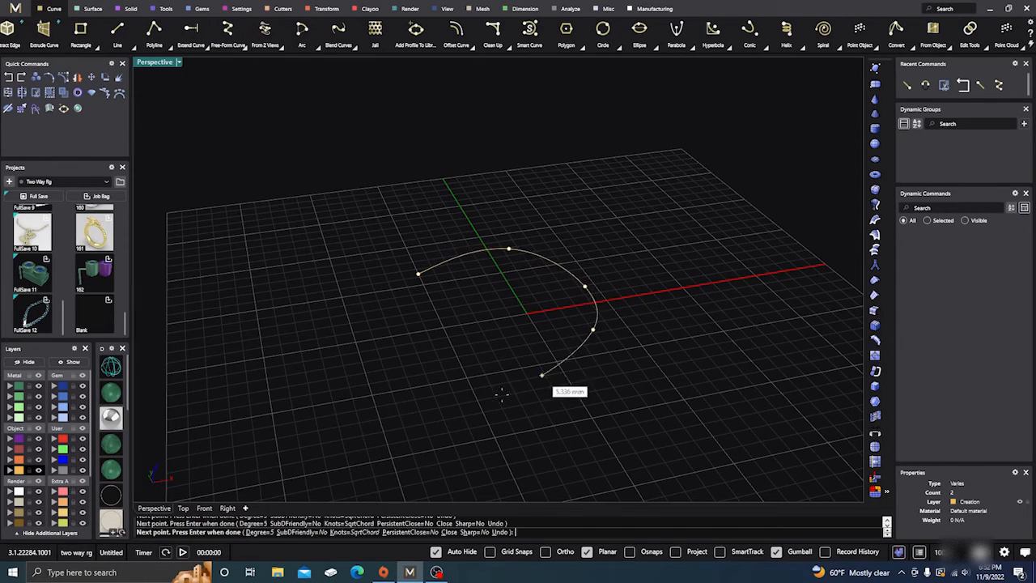
left_click(475, 397)
left_click(418, 397)
left_click(380, 359)
left_click(373, 328)
left_click(387, 304)
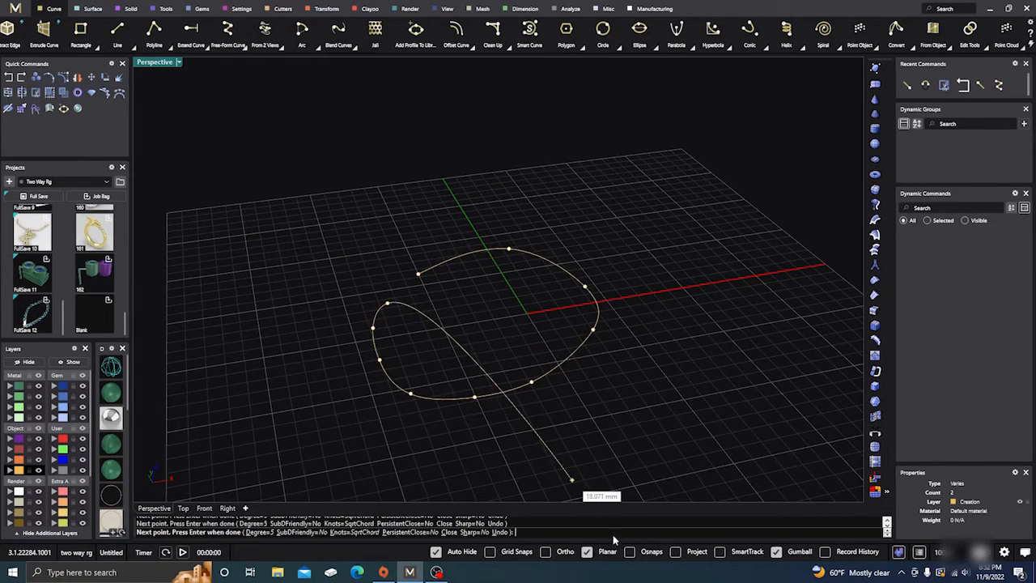
scroll(414, 292, "up", 5)
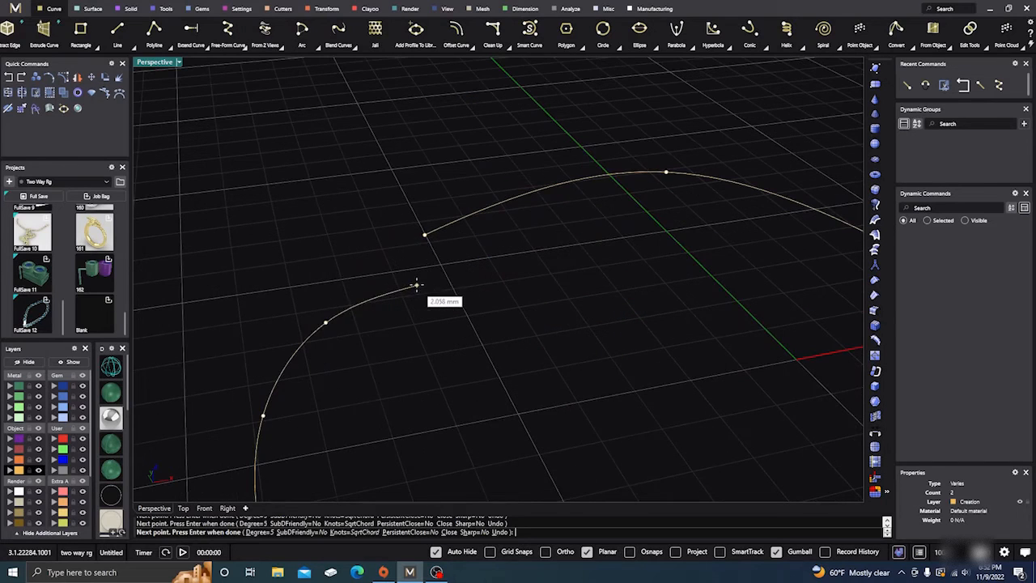
left_click(425, 237)
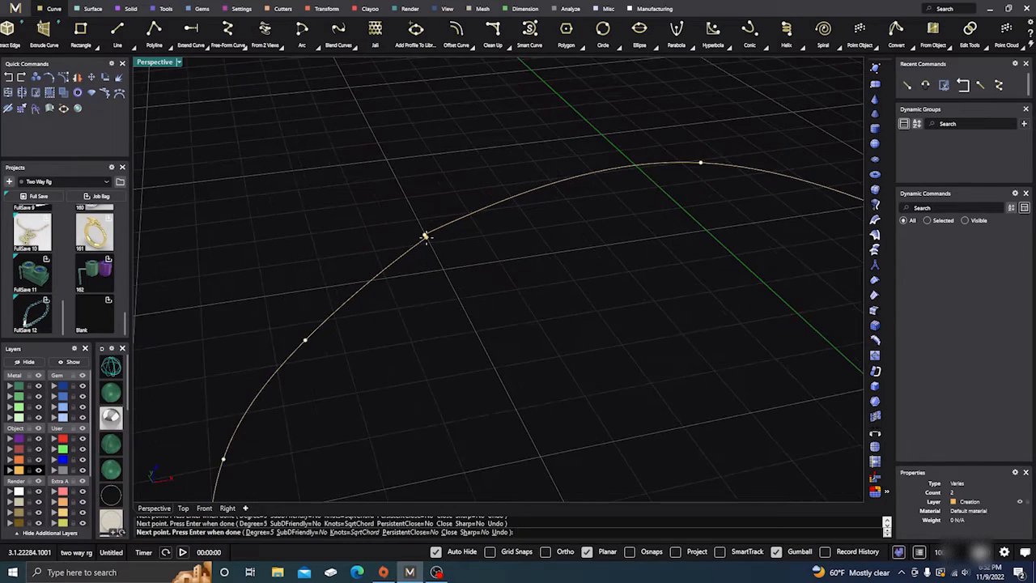
scroll(428, 241, "up", 3)
scroll(428, 241, "up", 2)
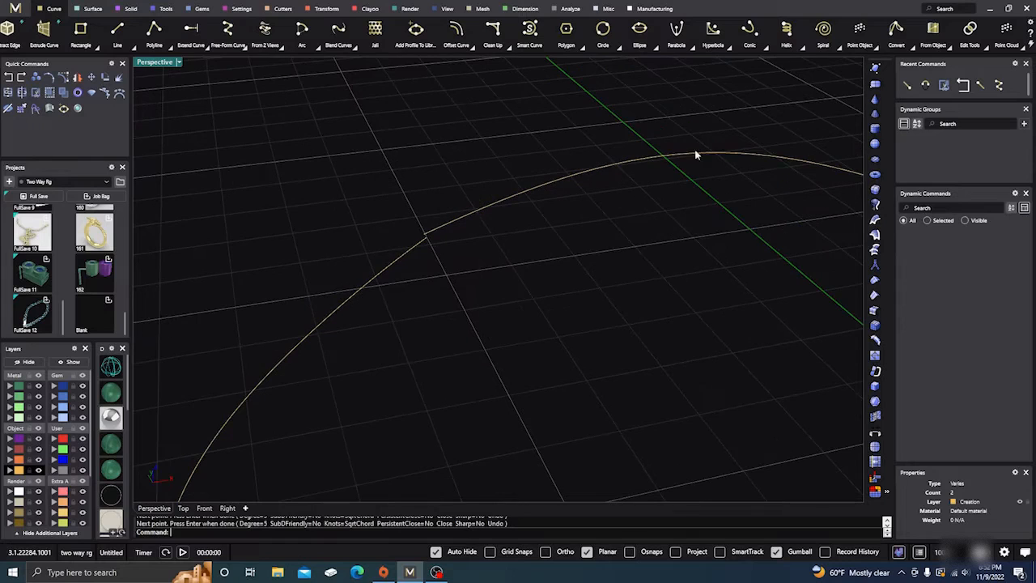
Close the rounded curve's gap with Close Curve, using CloseWideGapsWithLine=Yes and a tolerance of 0.001, and inspect the joint
left_click(982, 48)
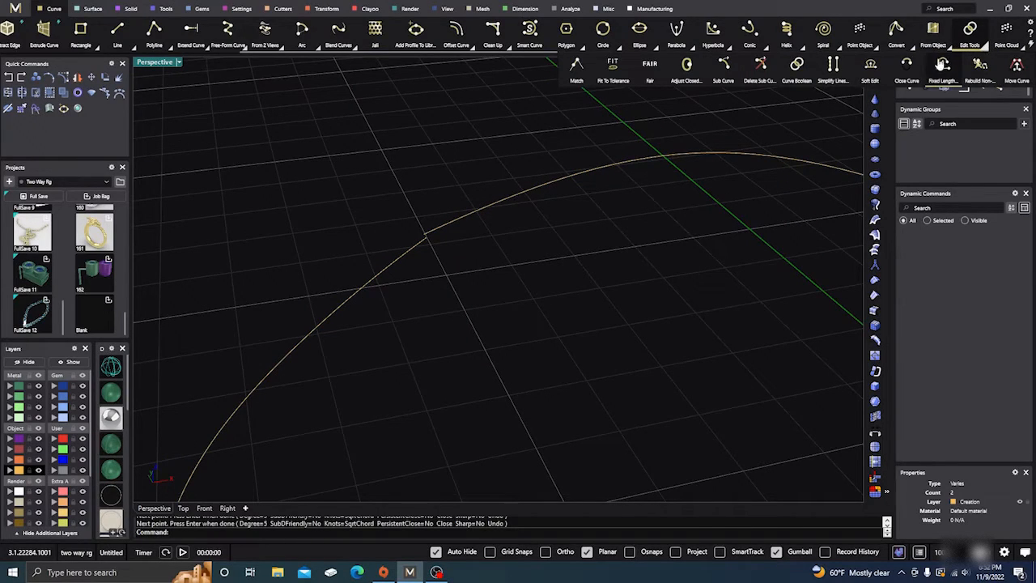
left_click(906, 65)
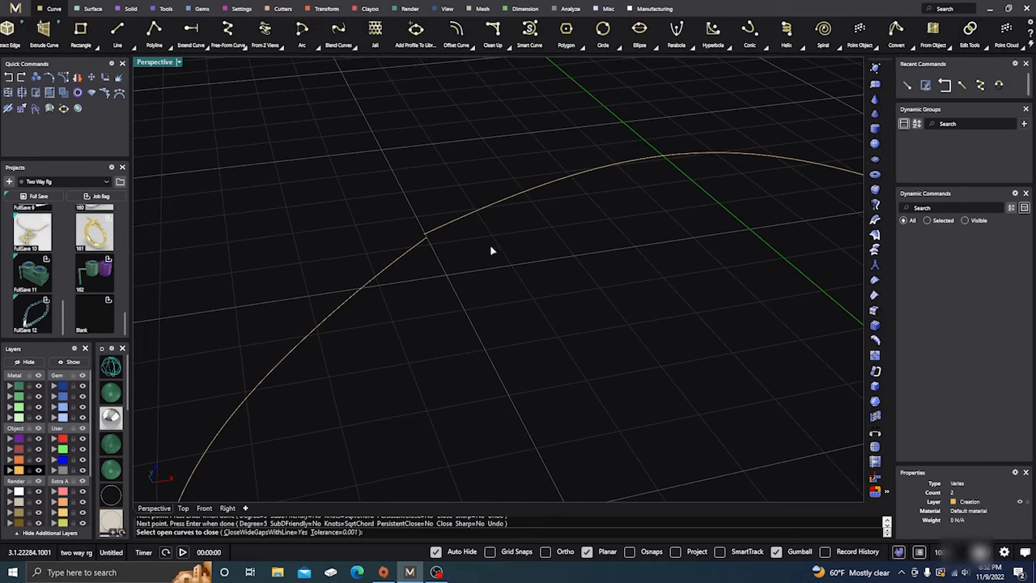
left_click(472, 216)
key("Return")
scroll(427, 237, "up", 3)
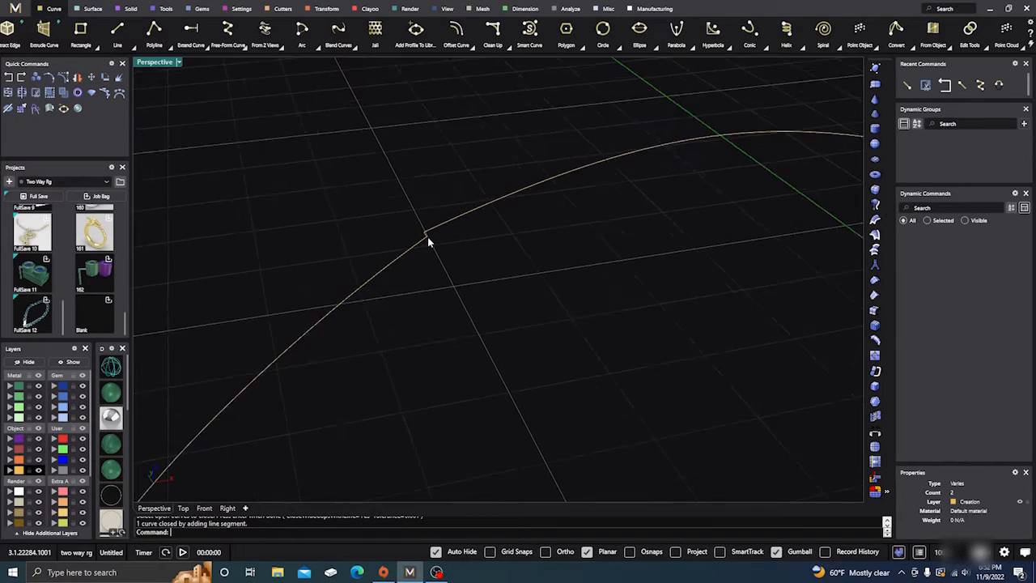
scroll(426, 237, "up", 2)
scroll(424, 234, "down", 7)
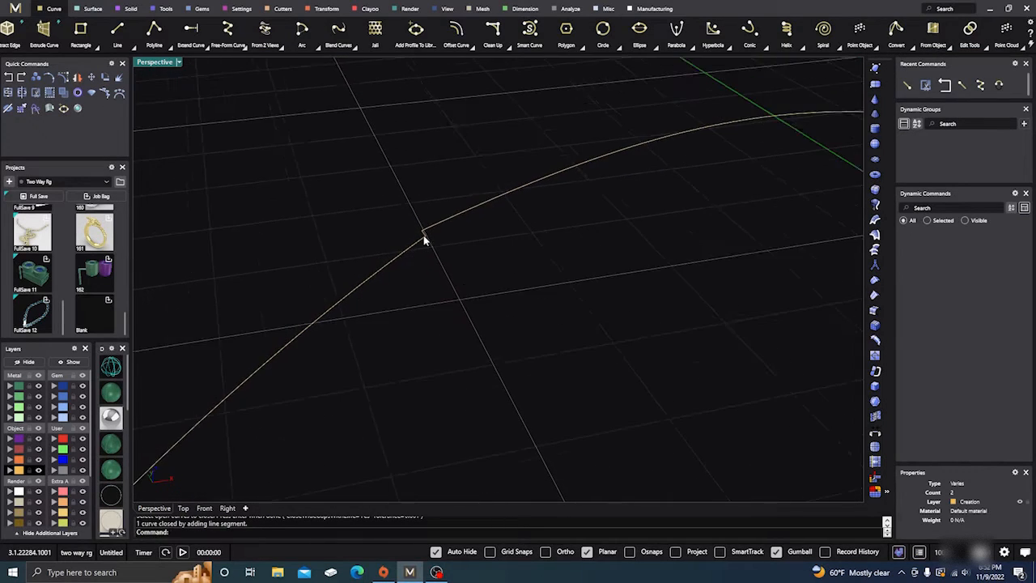
scroll(424, 237, "down", 5)
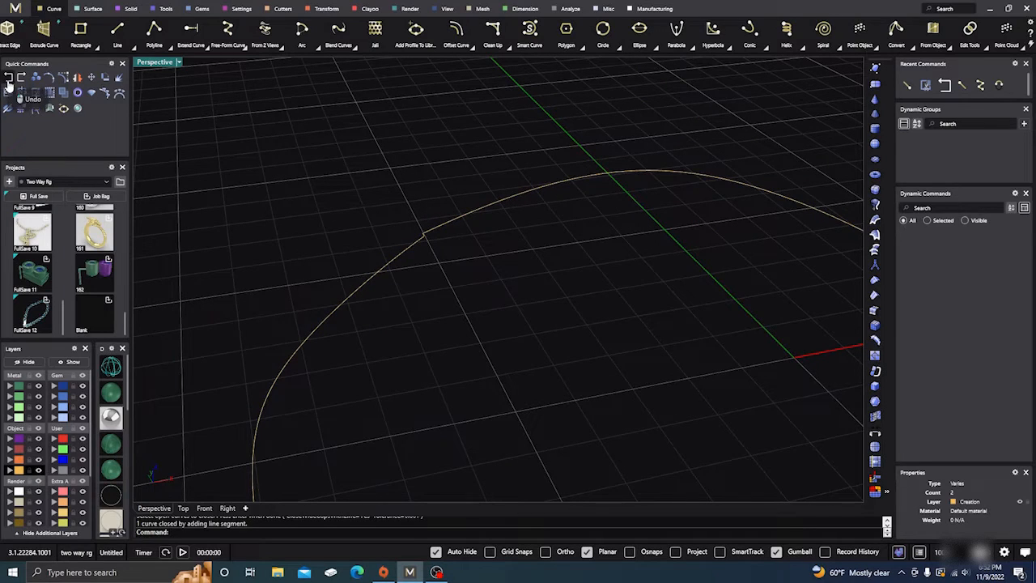
Undo the line-segment closing of the rounded curve
key("ctrl+z")
left_click(501, 309)
scroll(434, 251, "down", 4)
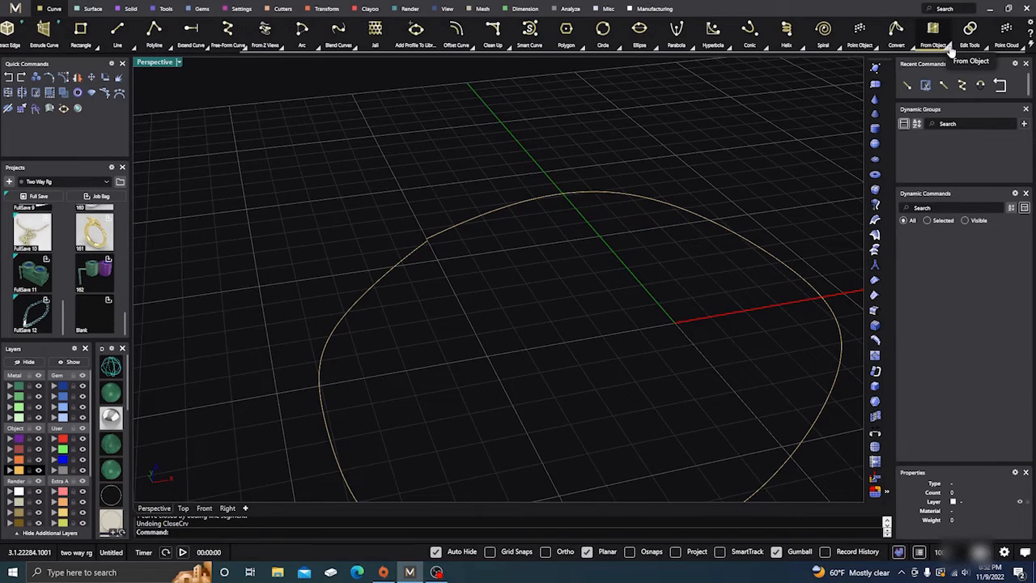
Close the rounded curve with Close Curve after setting its tolerance to 0, and inspect the joint
left_click(984, 48)
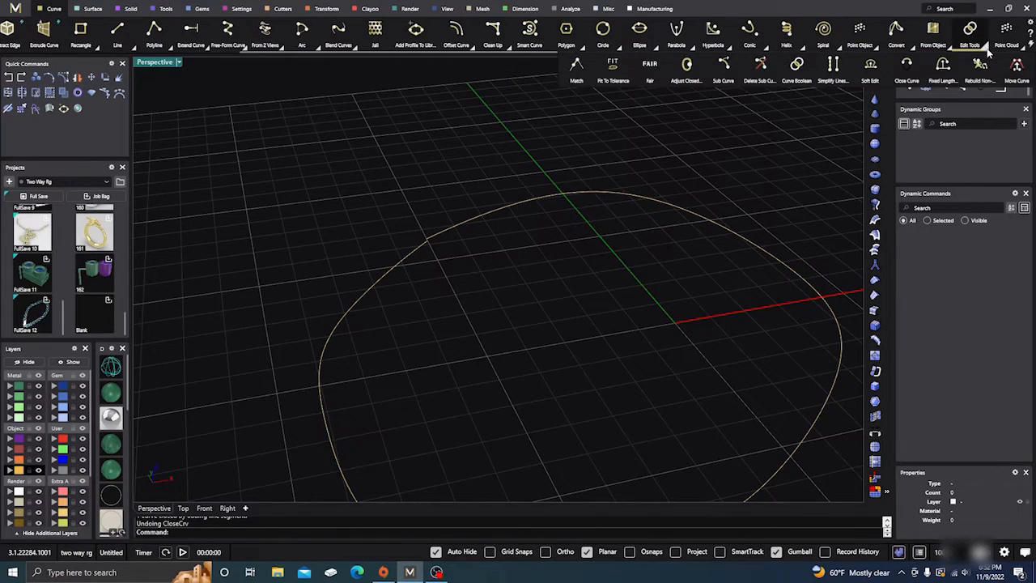
left_click(907, 65)
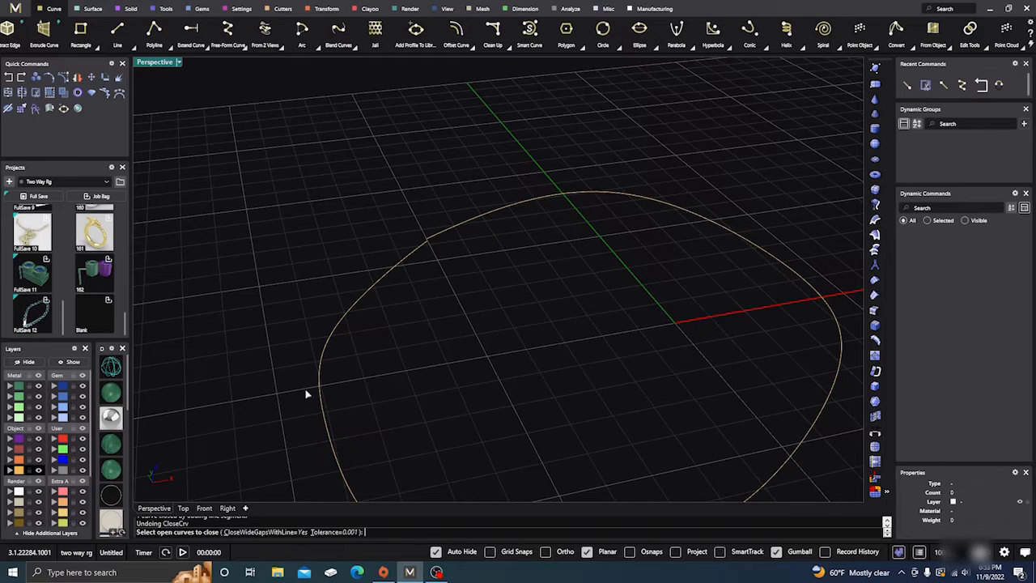
left_click(332, 533)
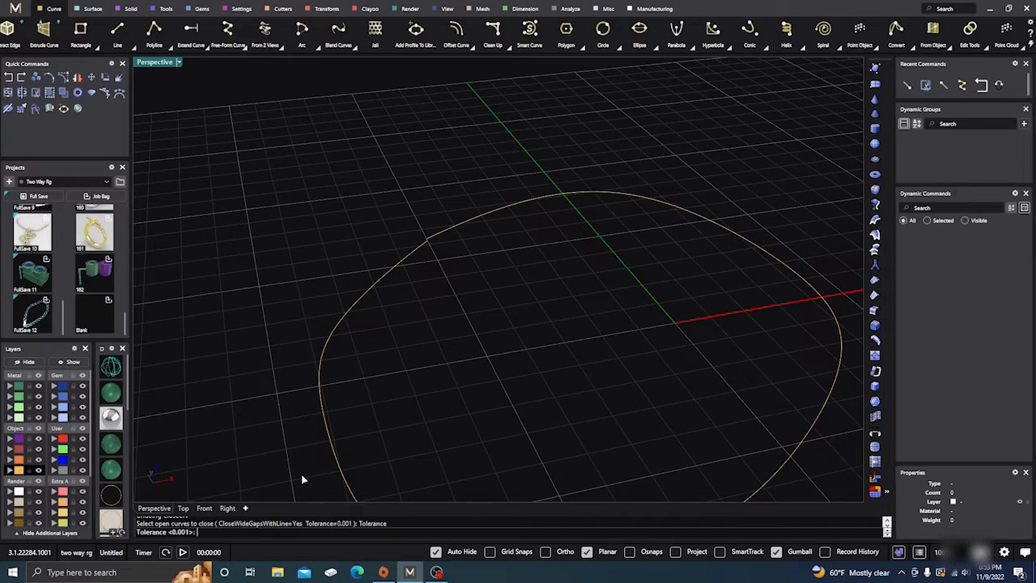
type("0")
key("Return")
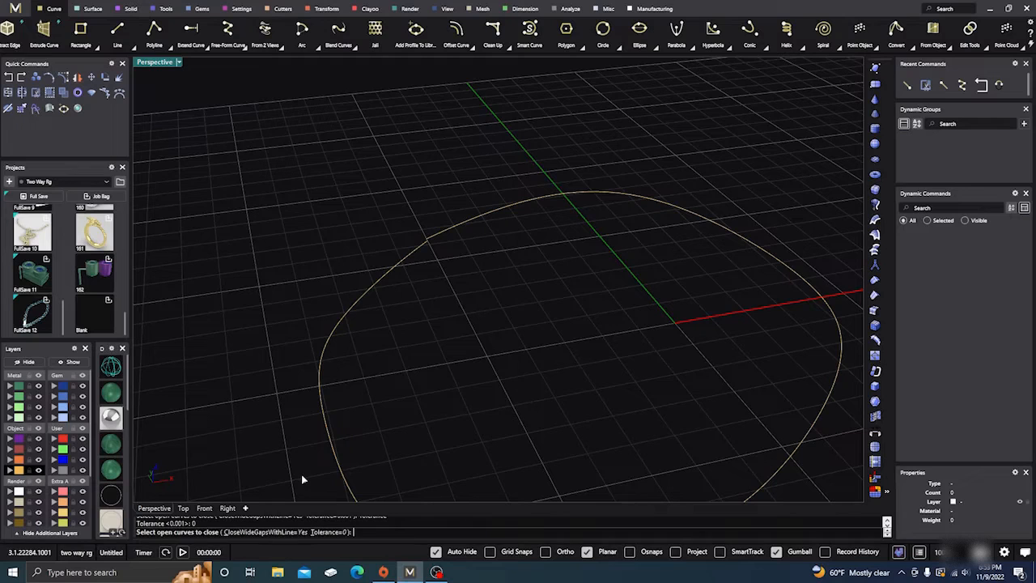
left_click(320, 375)
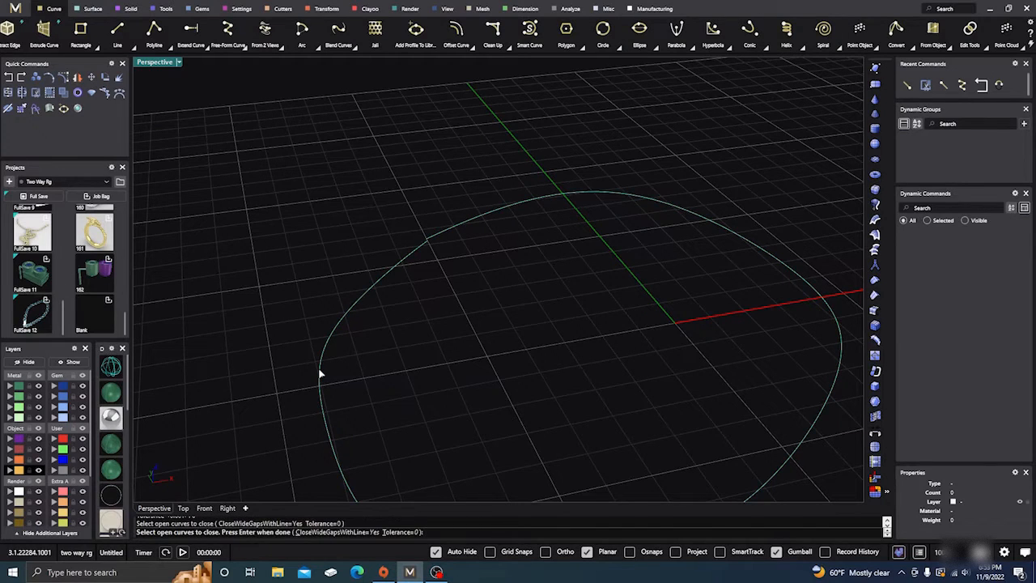
key("Return")
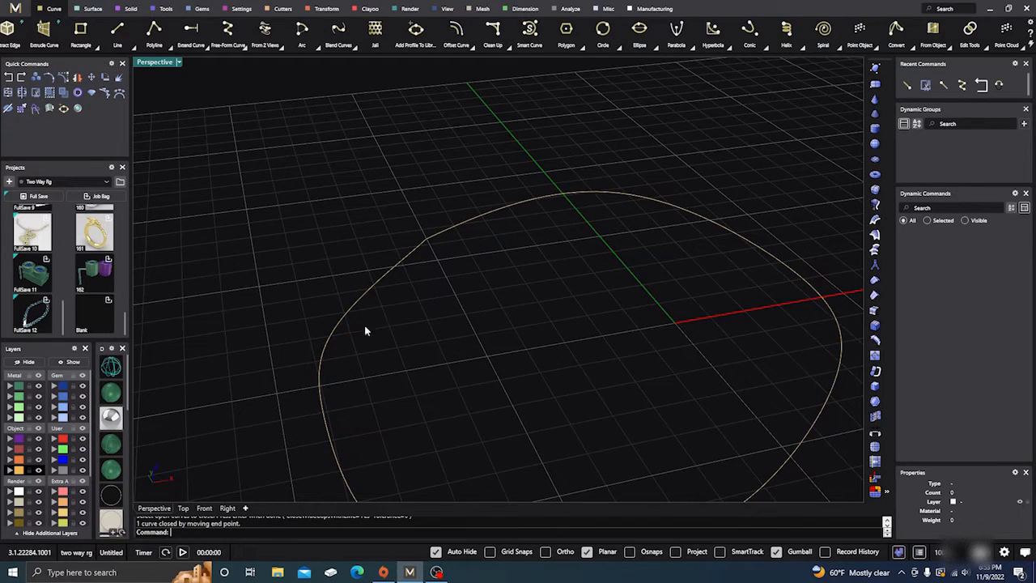
scroll(423, 241, "up", 6)
scroll(424, 240, "up", 2)
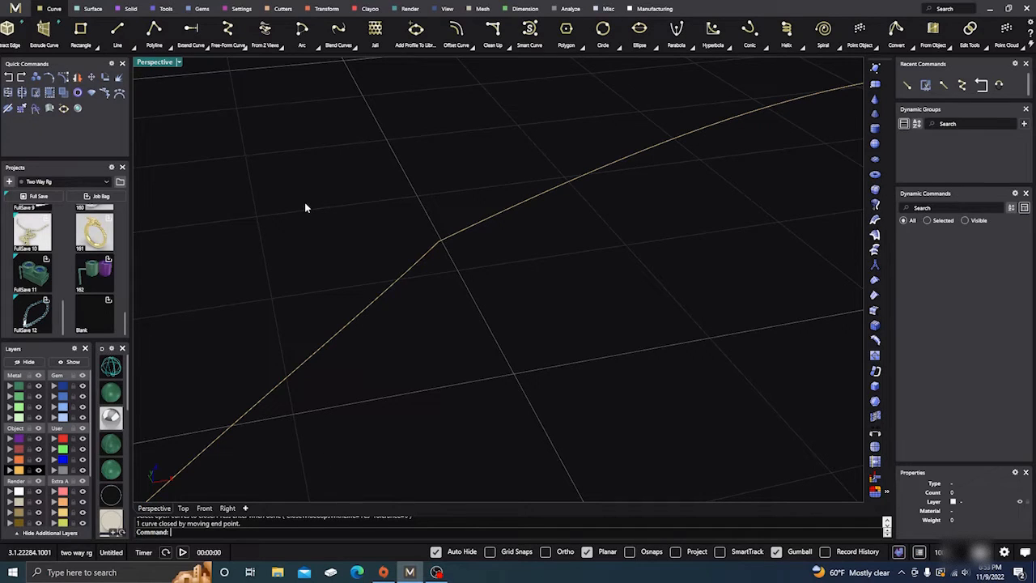
Undo the zero-tolerance closing of the rounded curve
left_click(8, 79)
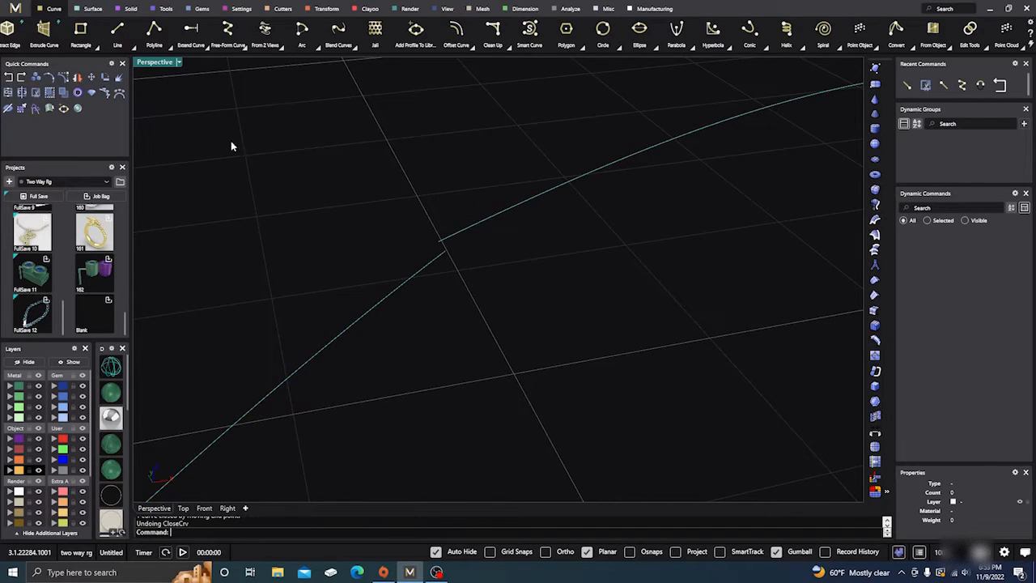
scroll(440, 247, "up", 1)
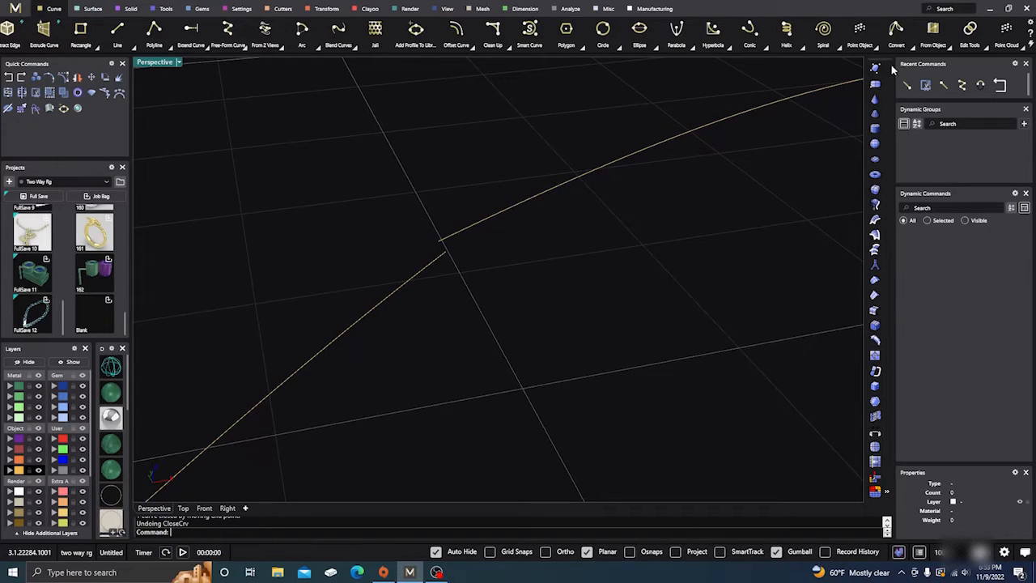
left_click(988, 50)
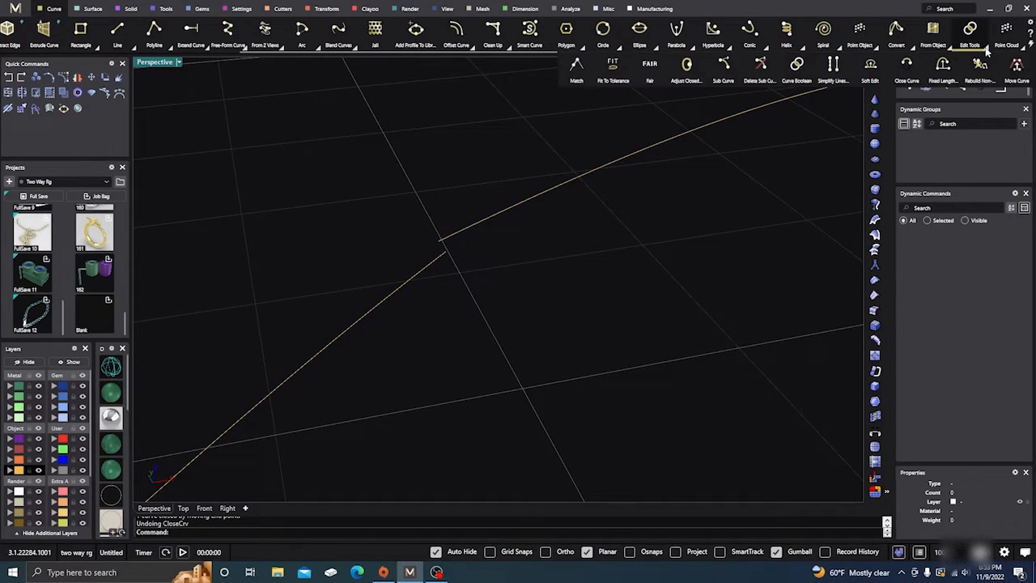
left_click(907, 67)
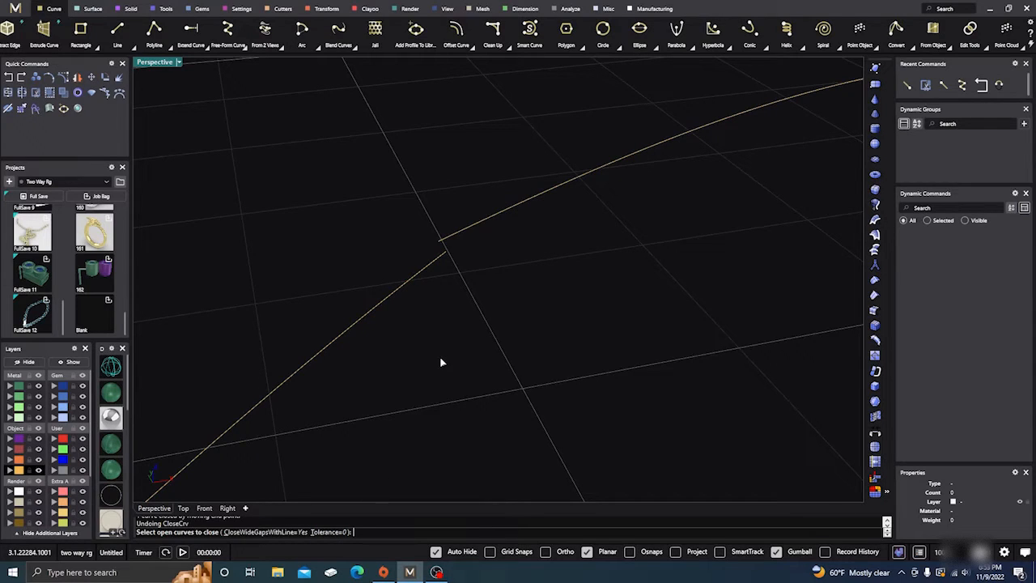
key("Escape")
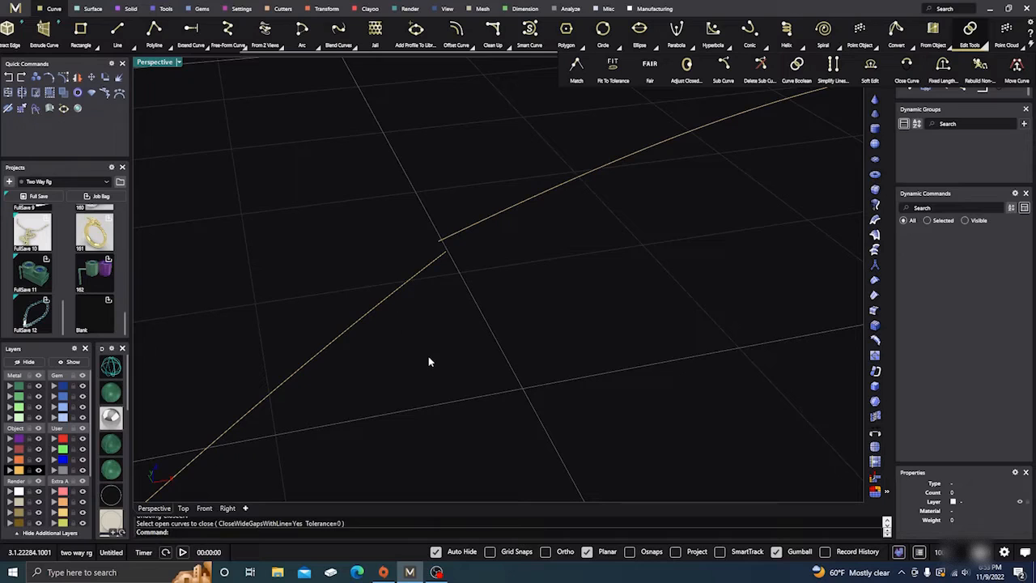
Run Close Curve again on the open rounded curve, keeping the tolerance at 0
right_click(428, 356)
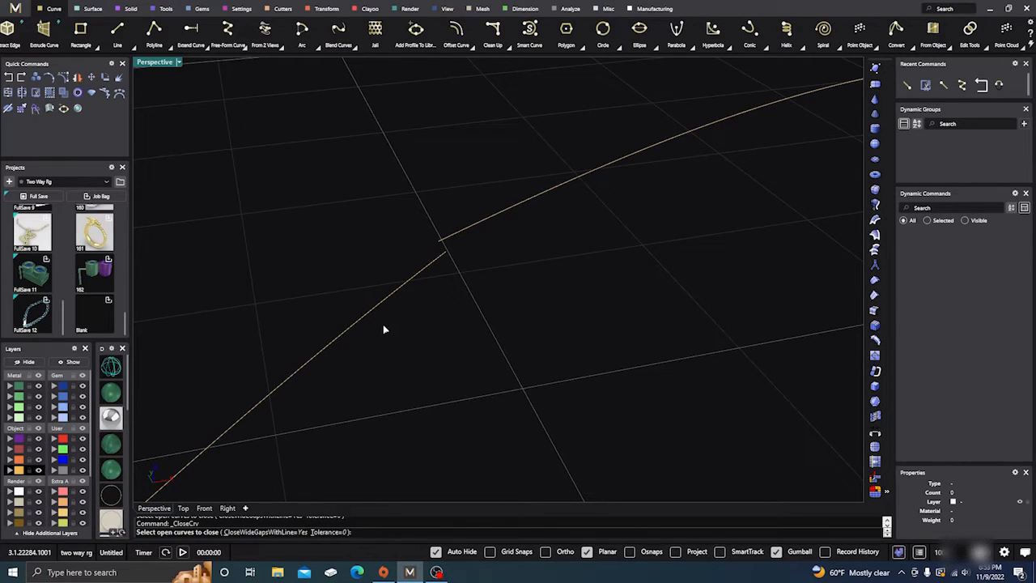
left_click(379, 307)
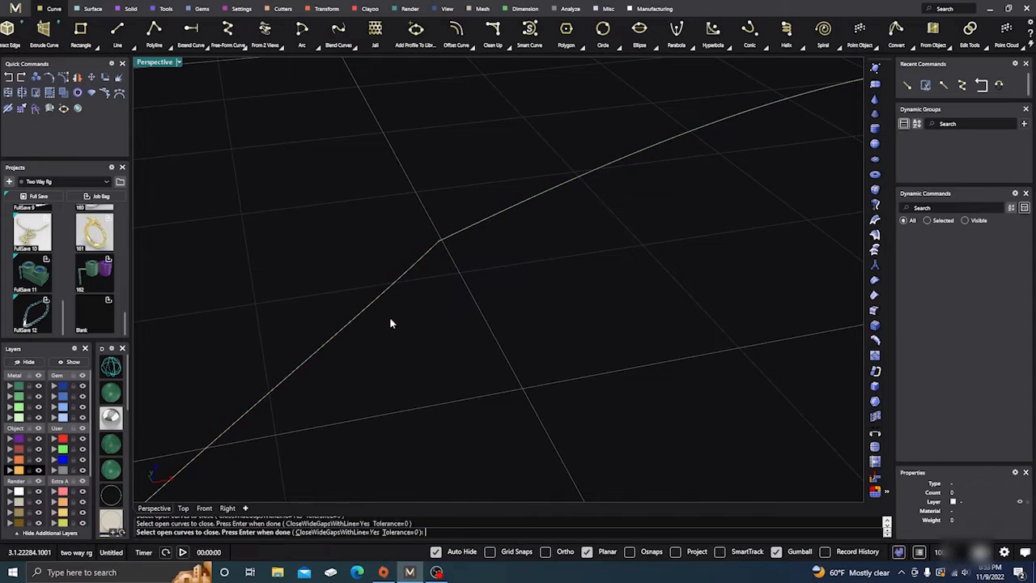
right_click(390, 316)
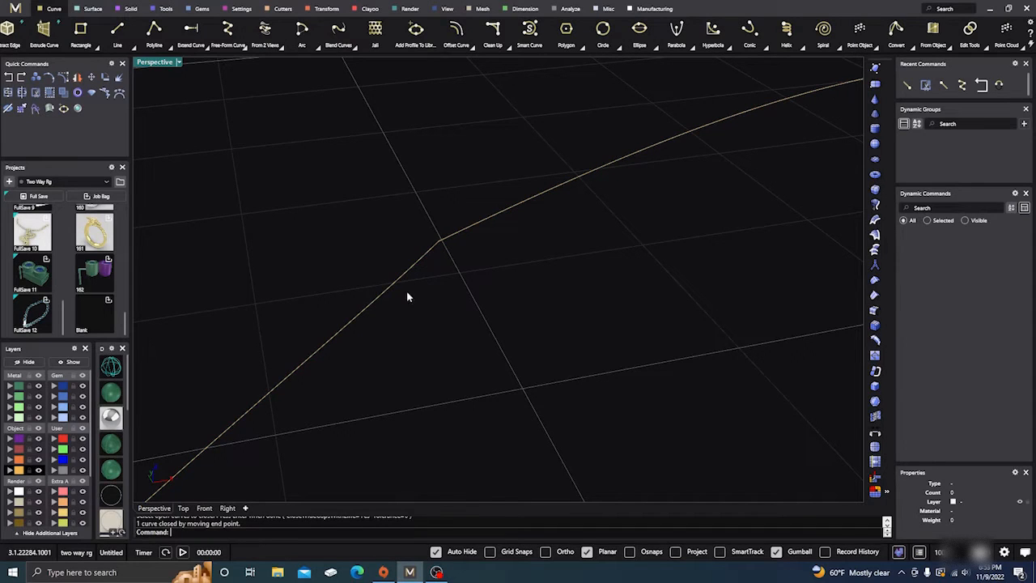
Extrude the closed rounded curve vertically into a short band-shaped surface
scroll(428, 257, "down", 5)
scroll(428, 254, "down", 3)
middle_click(429, 254)
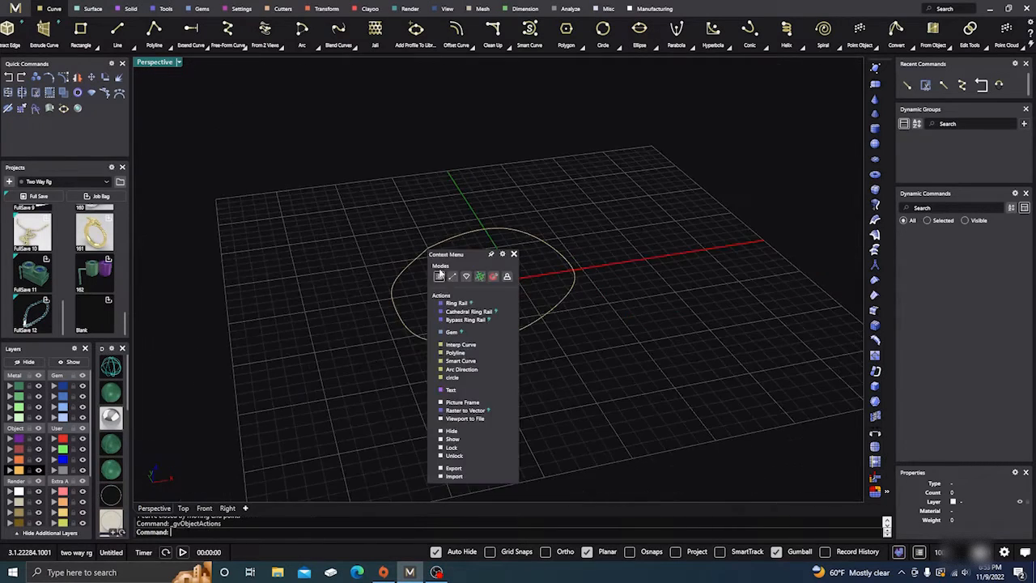
left_click(515, 255)
scroll(467, 380, "up", 5)
left_click(476, 303)
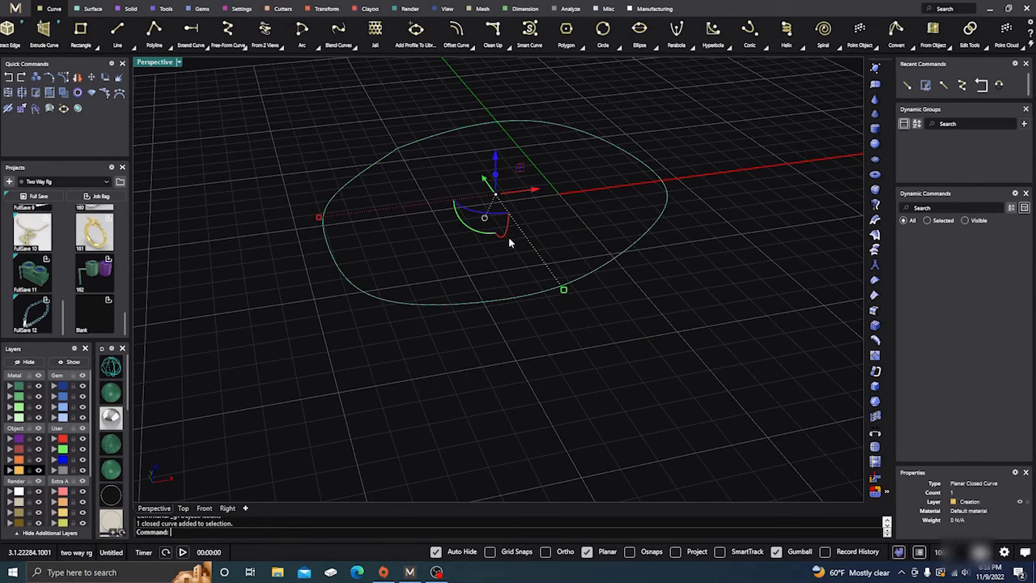
left_click_drag(494, 173, 498, 130)
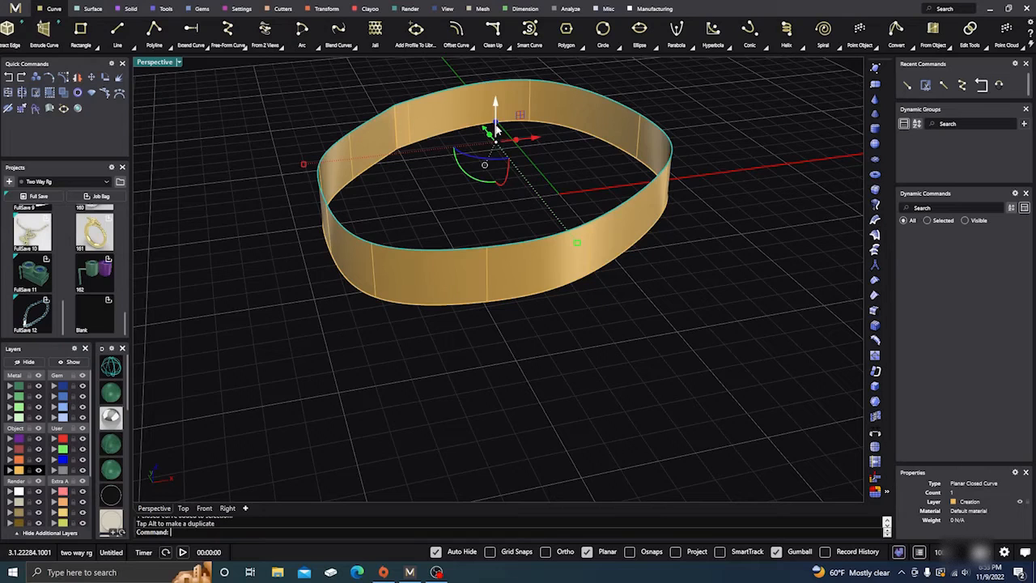
Cap the open ends of the extruded band and check the object type of the capped body
left_click(477, 270, "shift")
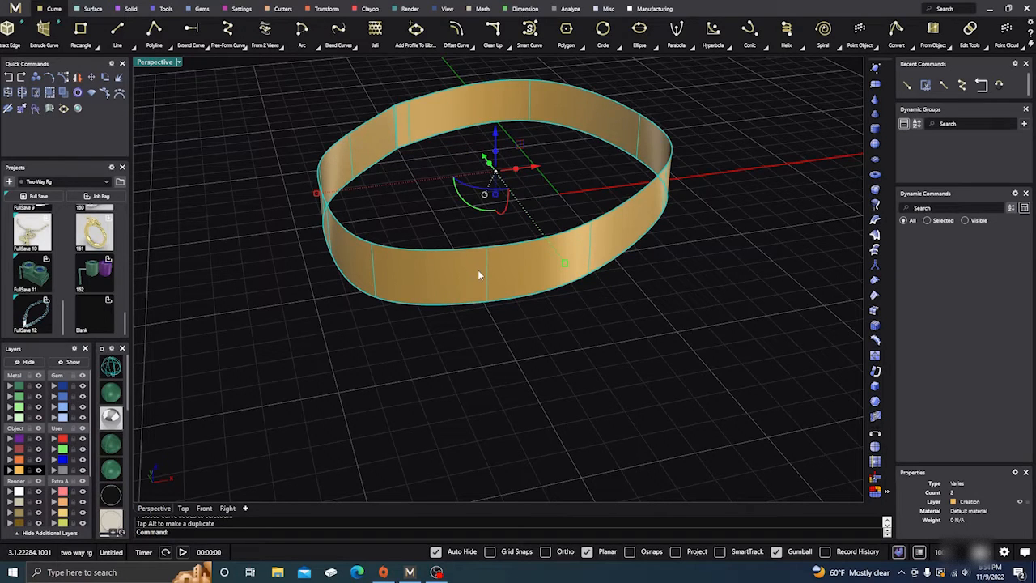
type("Cap")
key("Return")
mouse_move(510, 365)
right_mouse_down()
mouse_move(494, 294)
mouse_move(477, 377)
mouse_move(498, 369)
right_mouse_up()
scroll(533, 353, "down", 2)
left_click(518, 206)
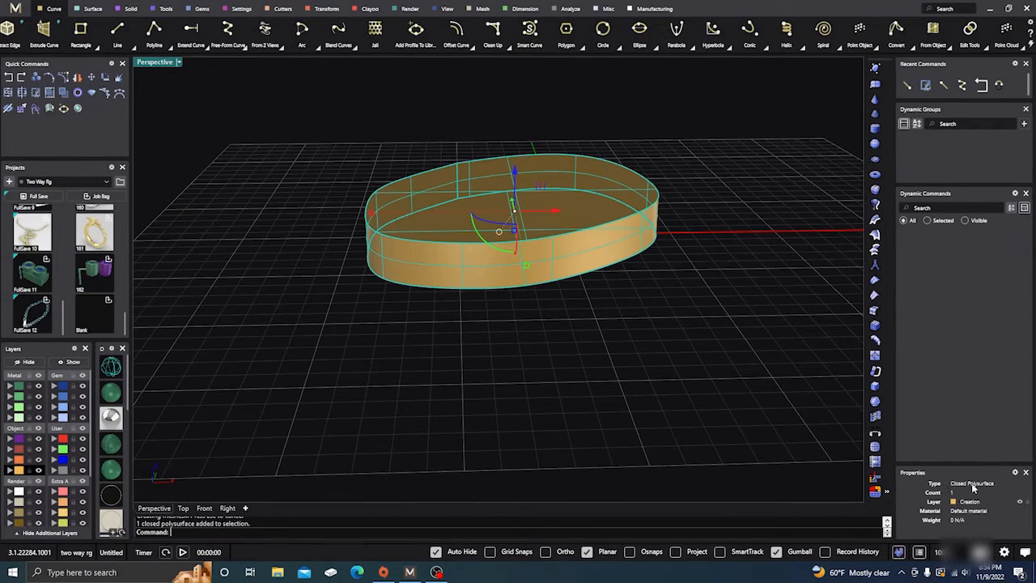
Examine the capped body from several angles, including its caps and the corner where the curve was closed
scroll(508, 367, "down", 2)
right_click_drag(507, 368, 528, 376)
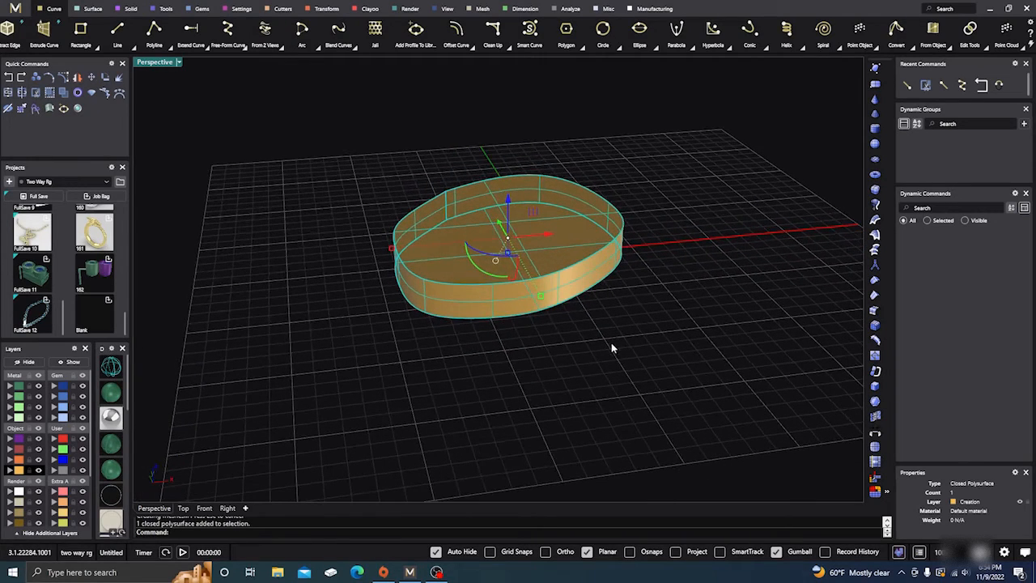
left_click(611, 345)
scroll(509, 206, "up", 3)
scroll(457, 262, "down", 2)
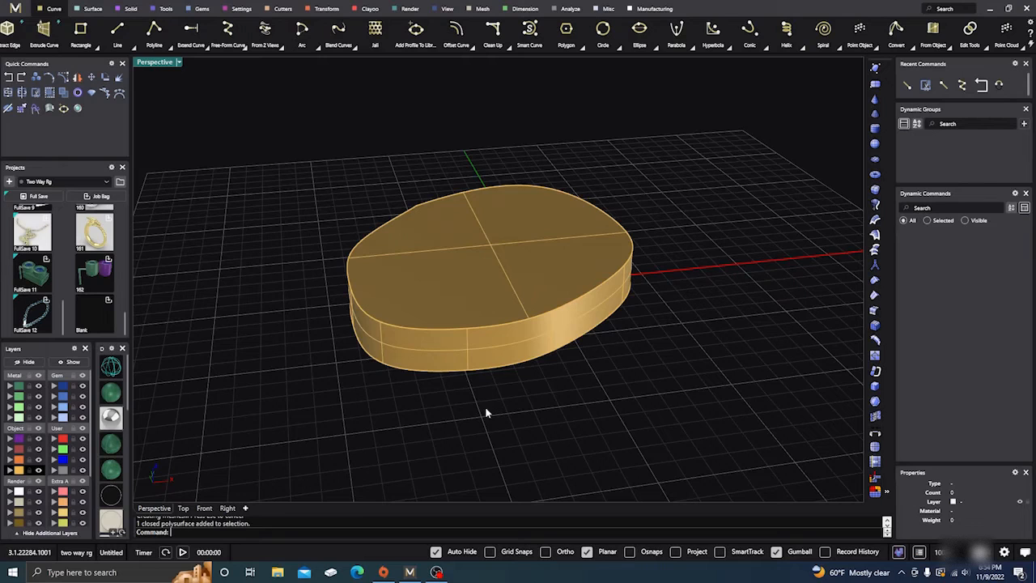
right_click_drag(485, 411, 475, 348)
scroll(402, 264, "up", 2)
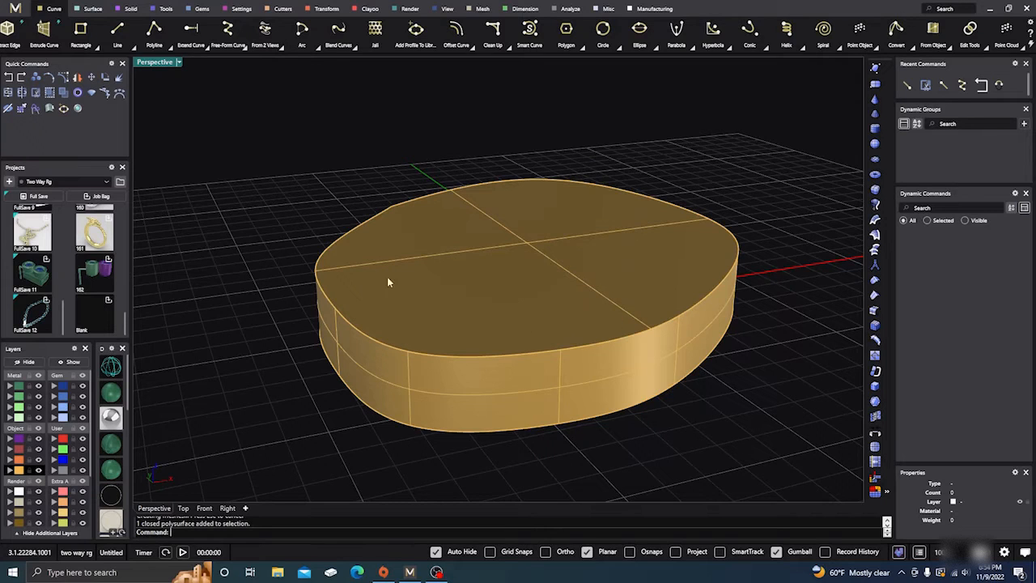
scroll(447, 314, "down", 2)
right_click_drag(451, 351, 378, 301)
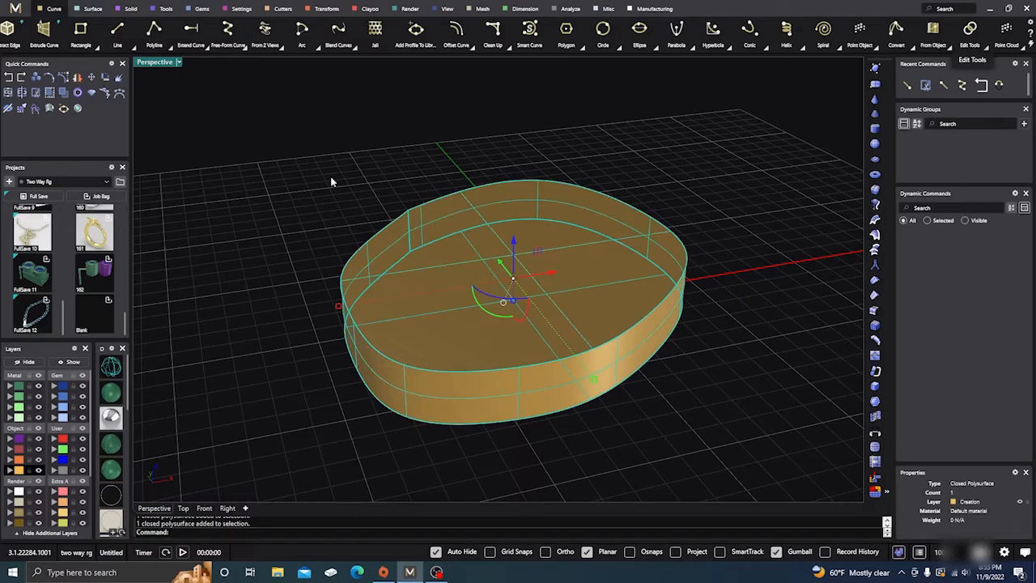
scroll(327, 177, "down", 3)
scroll(332, 174, "up", 5)
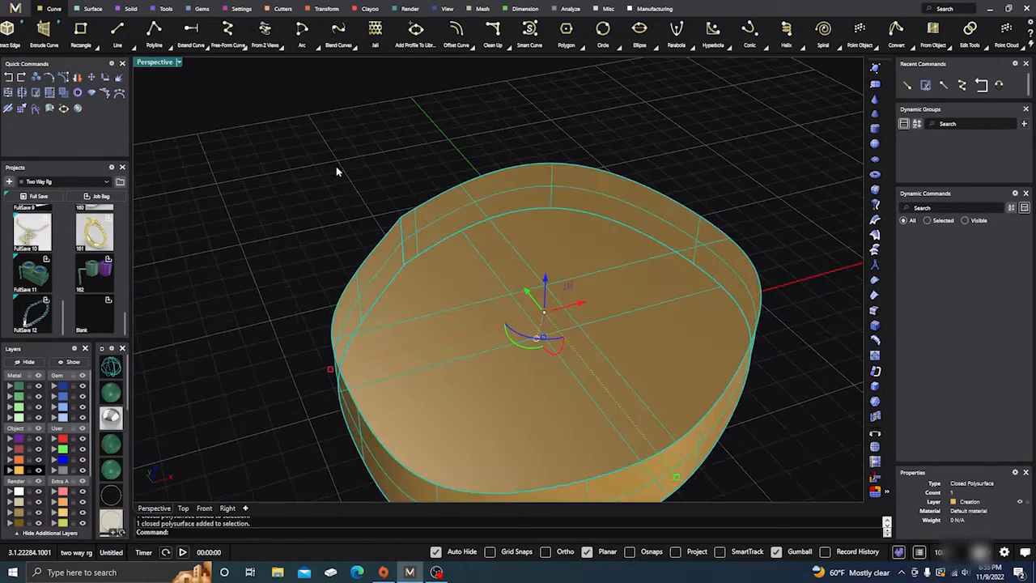
scroll(340, 168, "down", 4)
right_click_drag(416, 291, 532, 296)
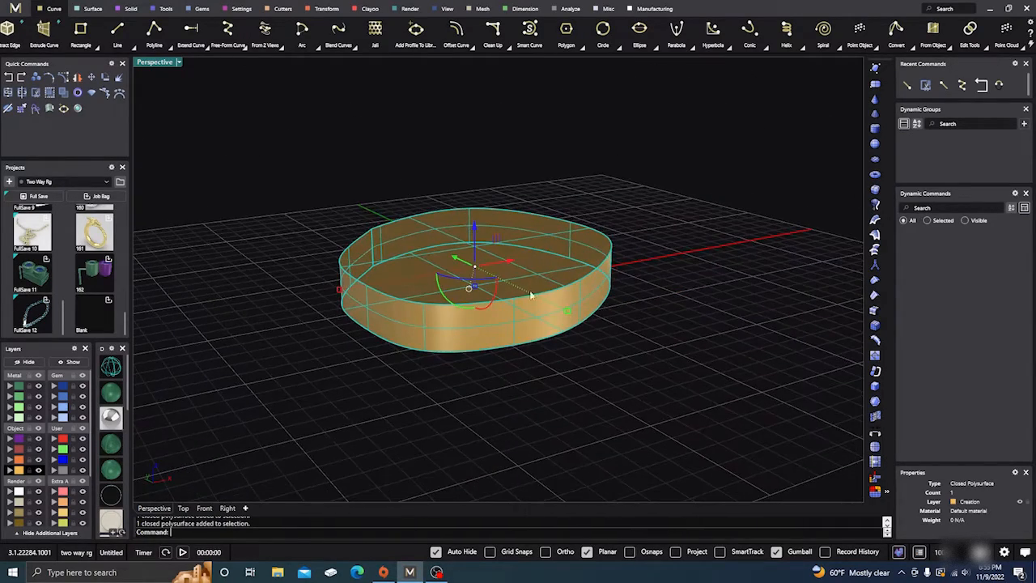
Delete the capped extrusion, leaving only the closed rounded curve
key("Escape")
left_click(527, 259)
key("Delete")
right_click_drag(525, 260, 483, 352)
scroll(479, 378, "up", 3)
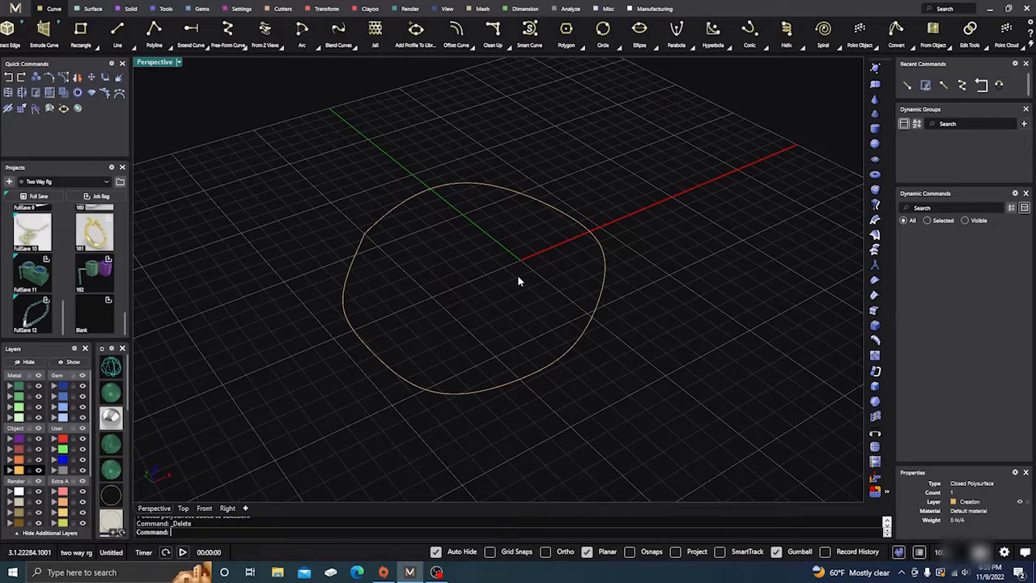
right_click_drag(518, 280, 523, 291)
mouse_move(606, 412)
left_mouse_down()
mouse_move(515, 307)
mouse_move(612, 401)
left_mouse_up()
Select the closed rounded curve and open the Rebuild options for it, keeping the curve in clear view
left_click(395, 192)
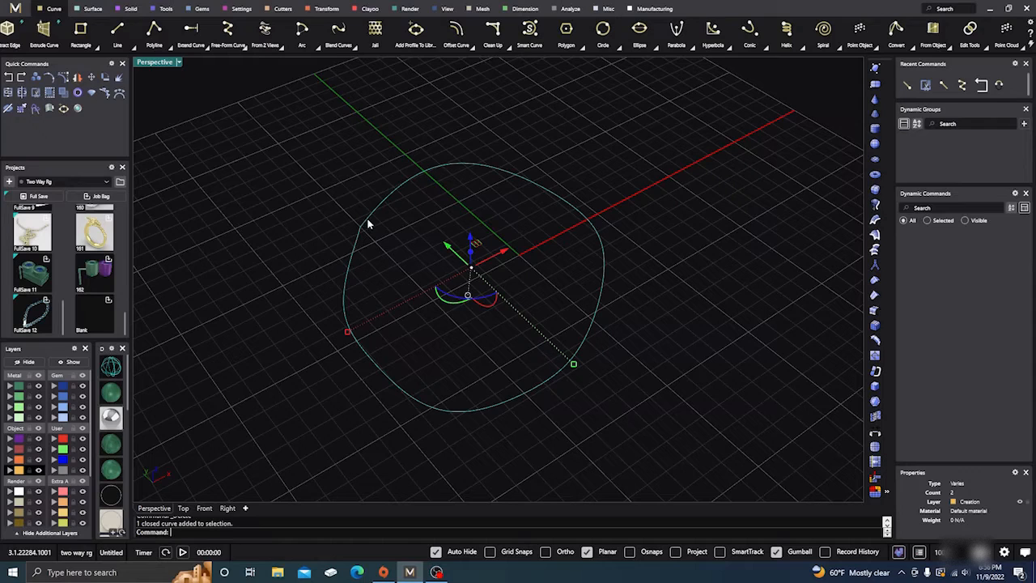
scroll(361, 228, "up", 4)
scroll(362, 223, "down", 5)
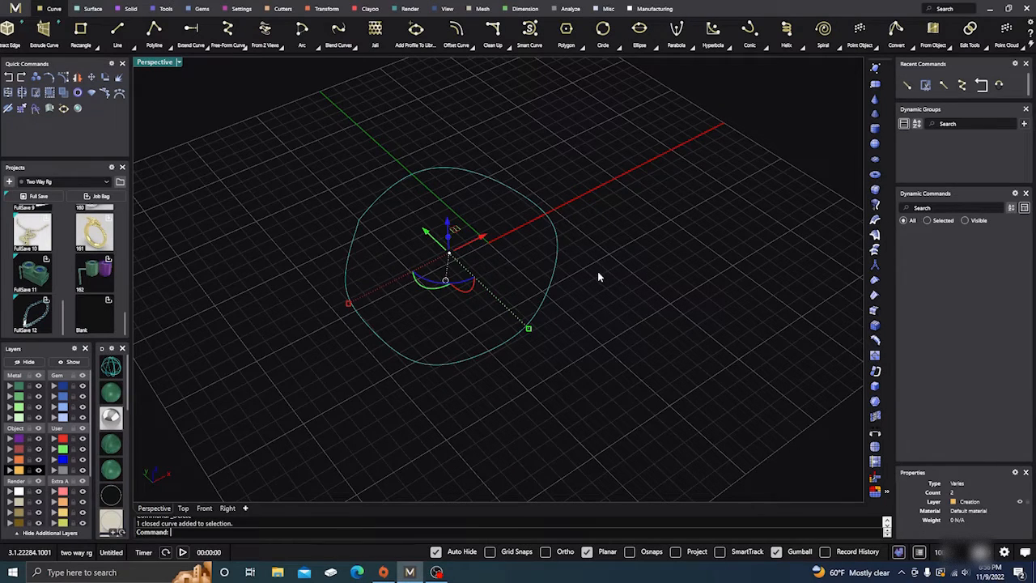
scroll(598, 278, "up", 2)
right_click_drag(584, 232, 609, 250)
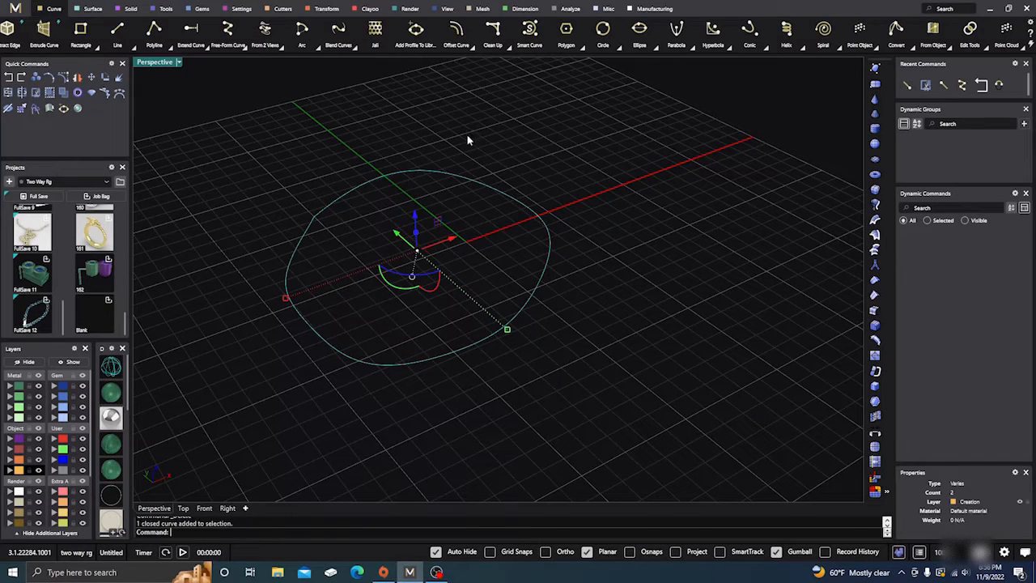
right_click_drag(541, 212, 562, 252)
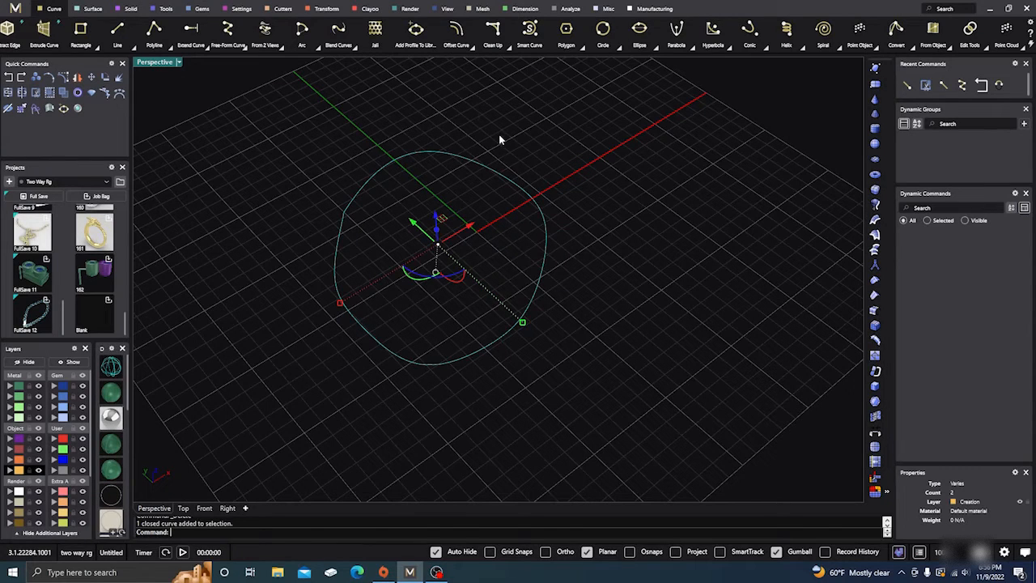
scroll(498, 134, "up", 2)
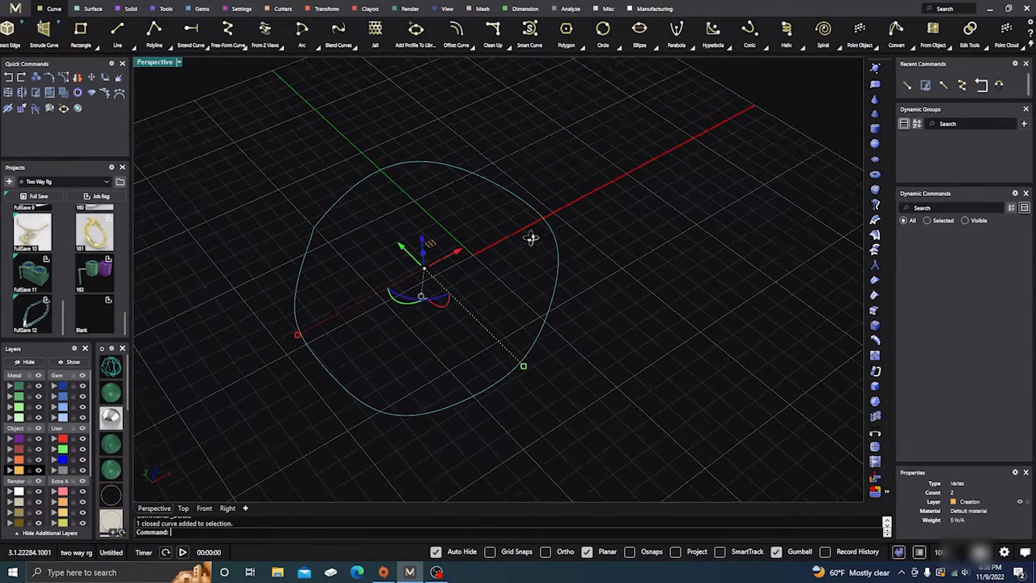
right_click_drag(531, 237, 475, 205)
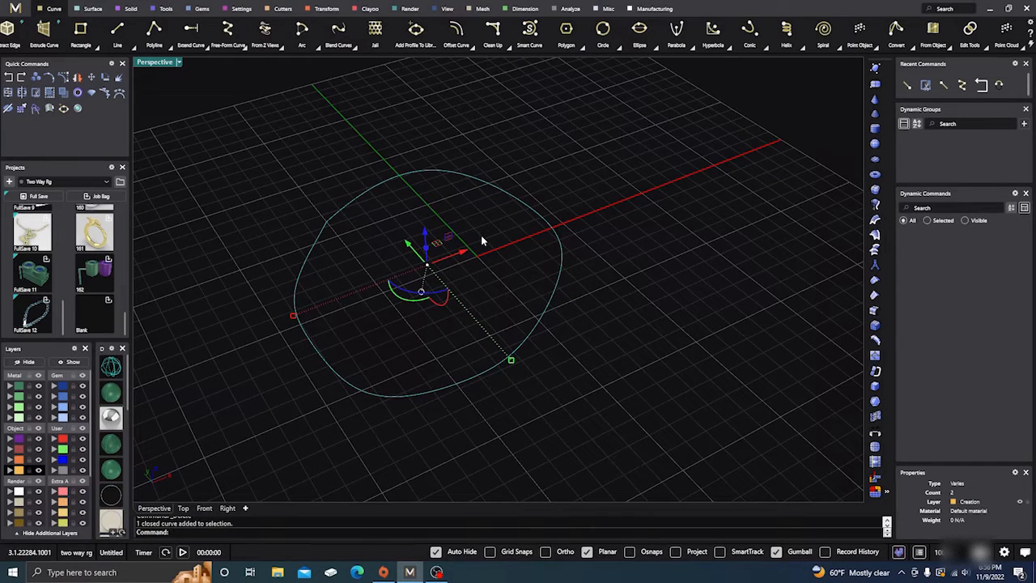
type("Rebuild")
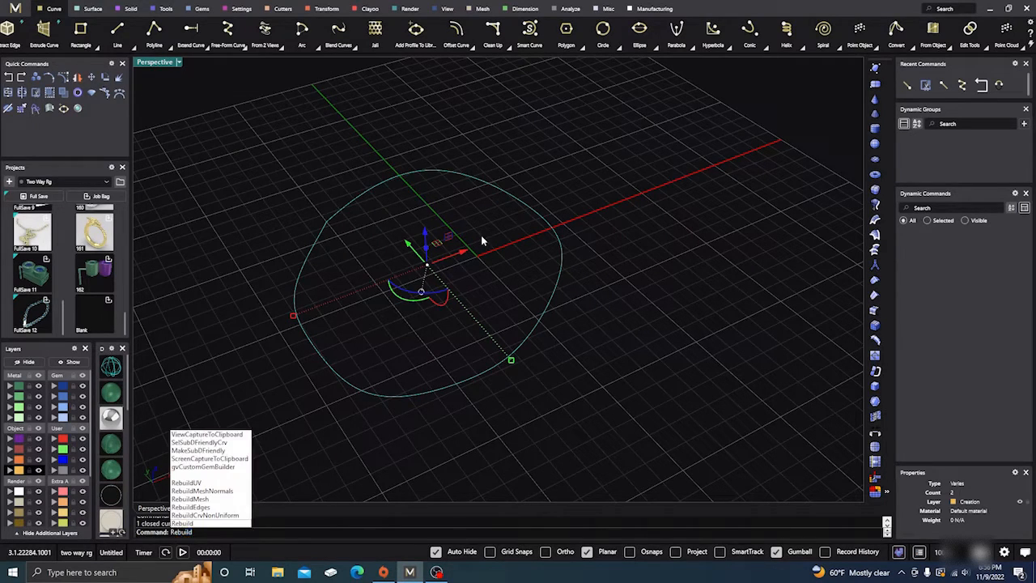
key("Return")
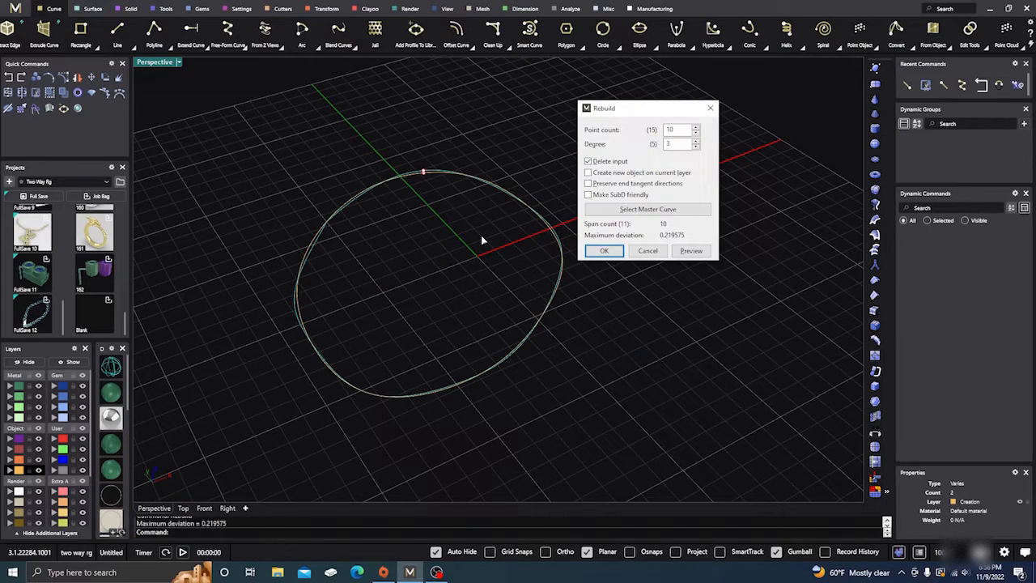
left_click_drag(647, 111, 700, 131)
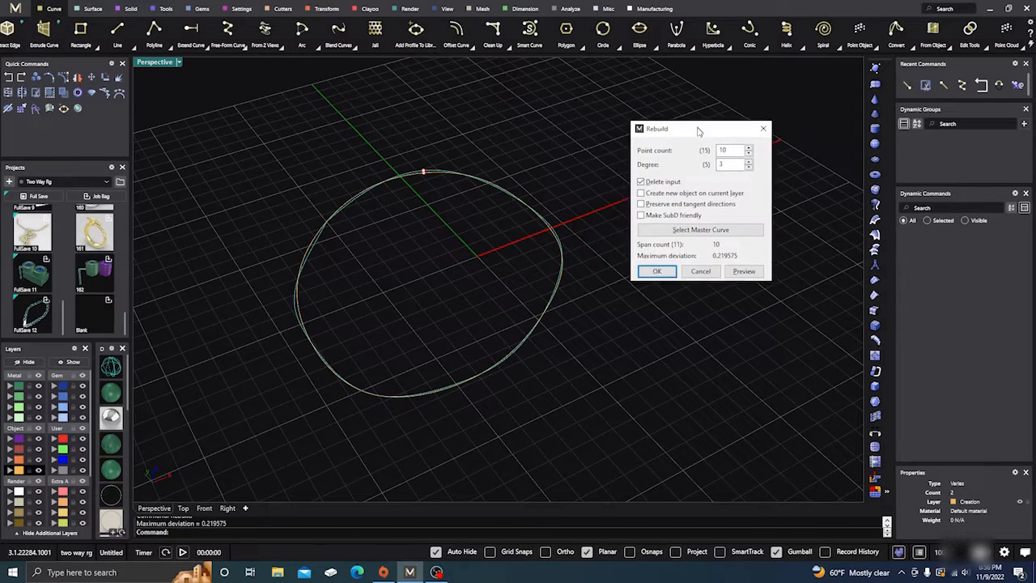
Examine how far the 10-point, degree 3 rebuild preview deviates from the original curve, especially at the maximum deviation marker and the corner
scroll(421, 170, "up", 5)
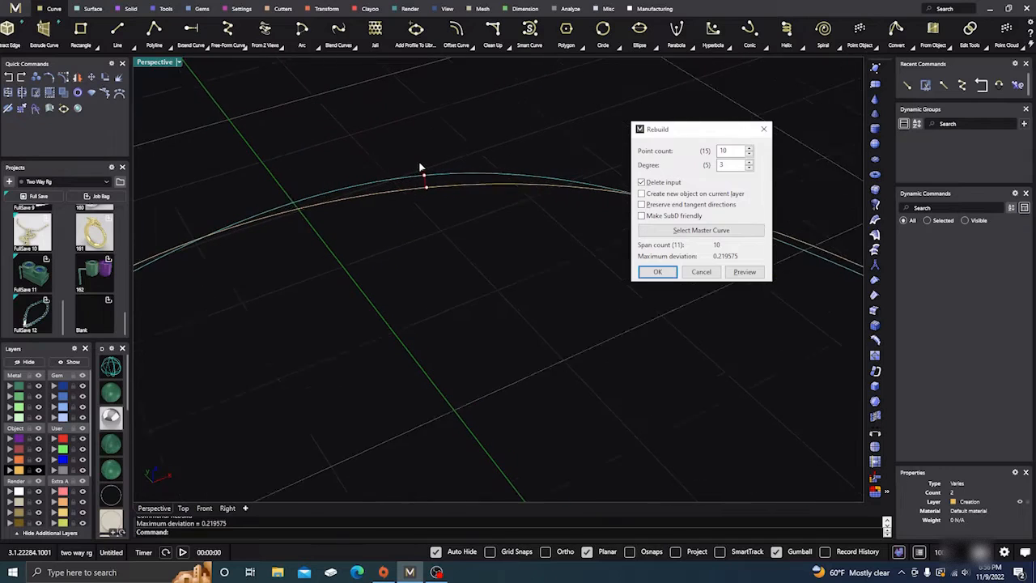
scroll(421, 174, "up", 1)
scroll(429, 181, "up", 2)
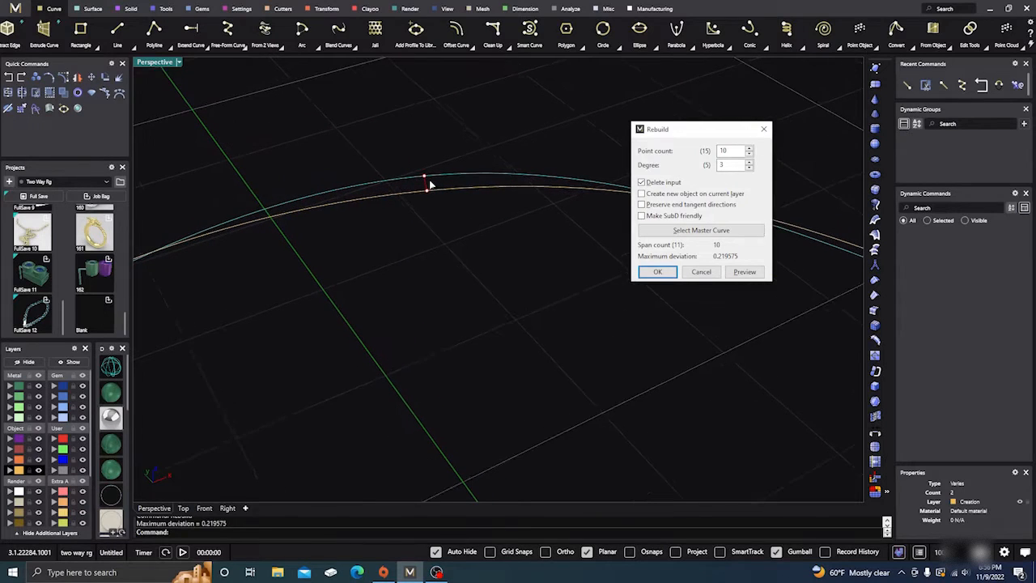
scroll(430, 184, "up", 1)
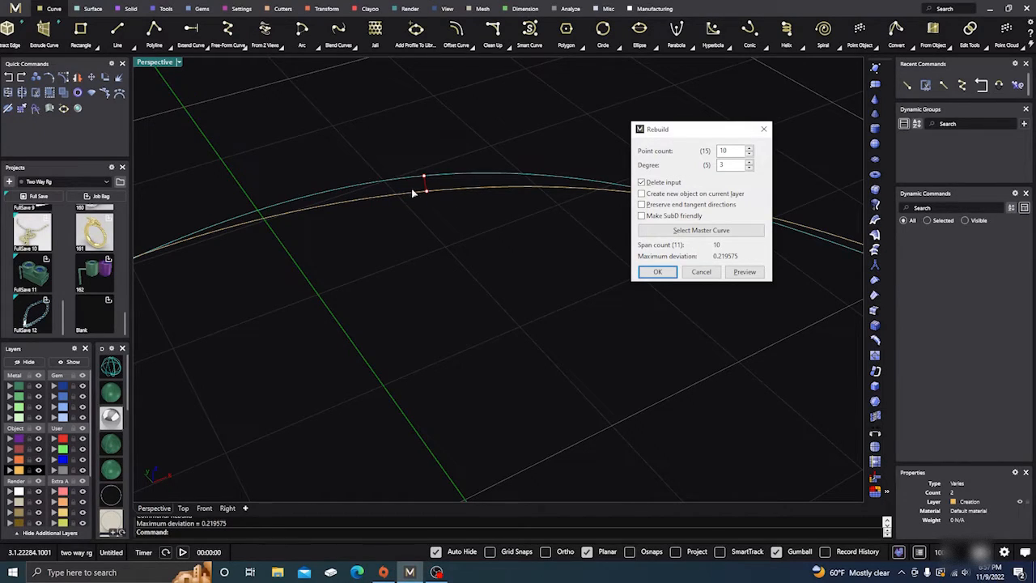
scroll(439, 186, "down", 3)
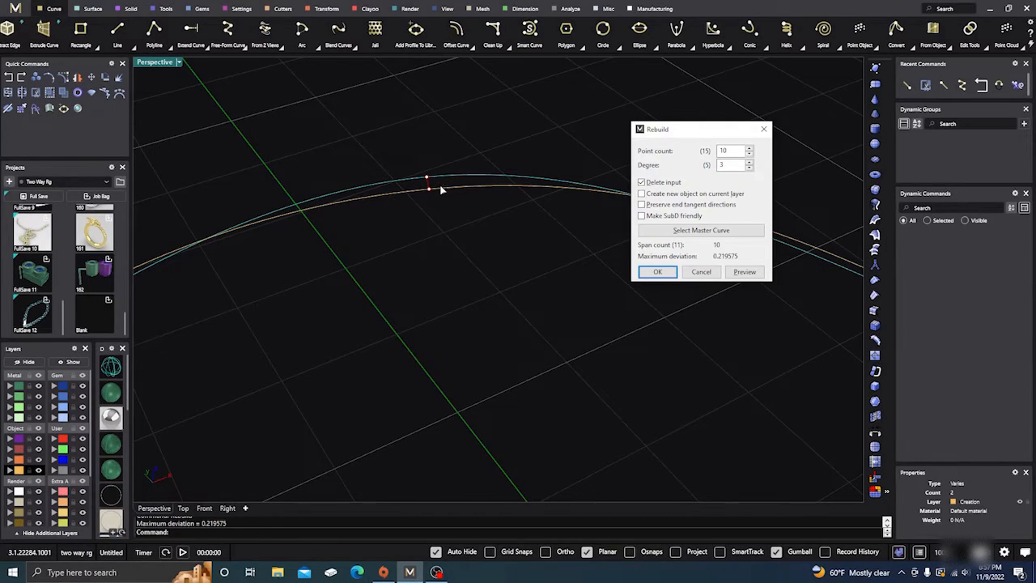
scroll(488, 186, "down", 1)
right_click_drag(475, 252, 470, 275)
scroll(470, 235, "down", 1)
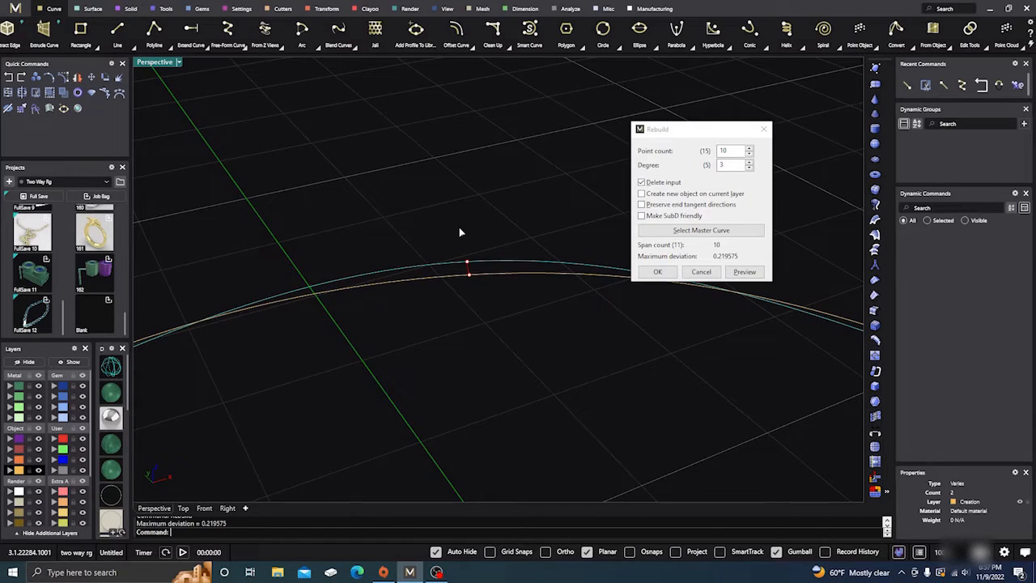
right_click_drag(459, 229, 465, 297)
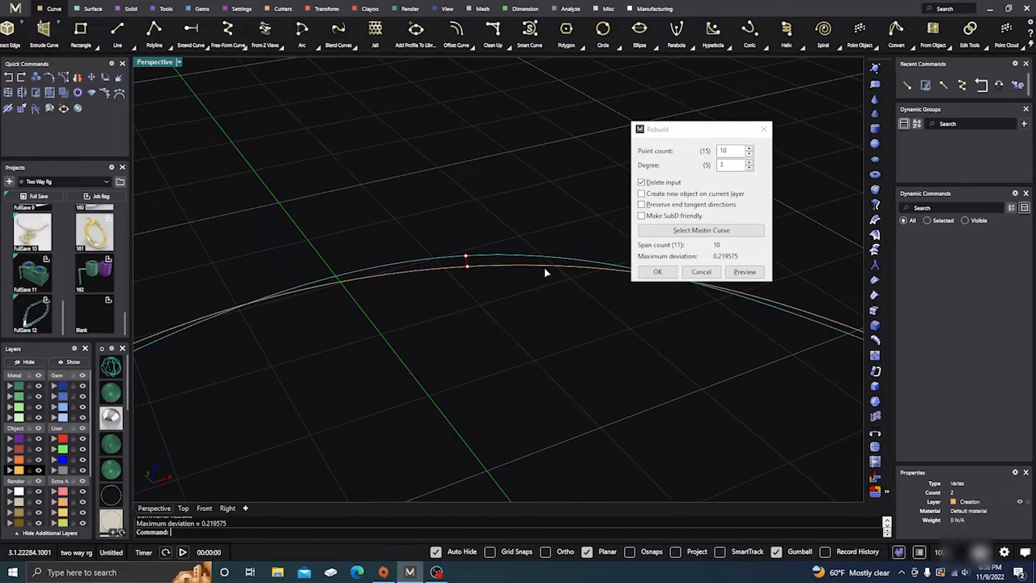
left_click(642, 183)
left_click(642, 183)
right_click_drag(552, 182, 601, 217)
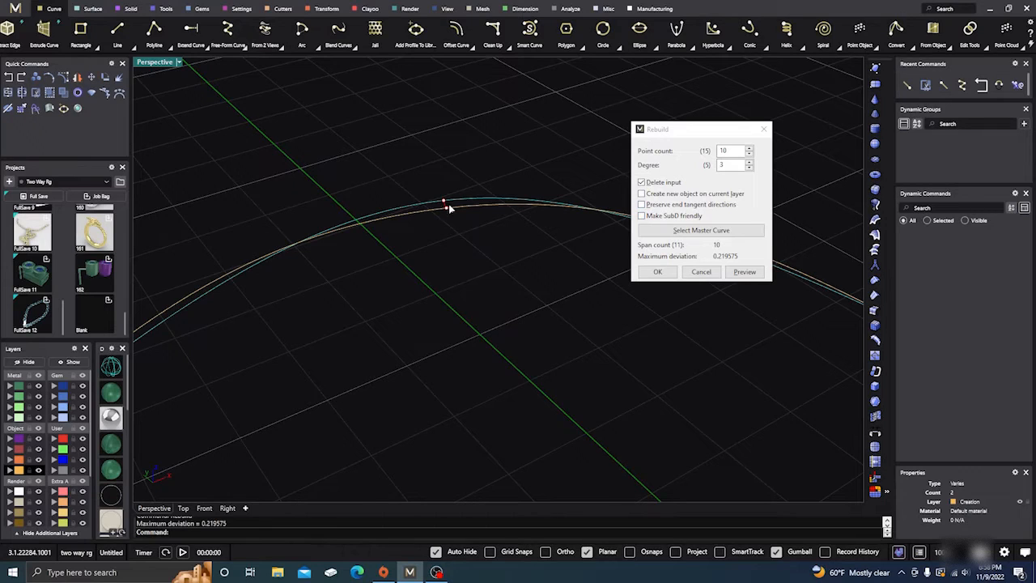
scroll(449, 213, "down", 5)
scroll(439, 215, "up", 6)
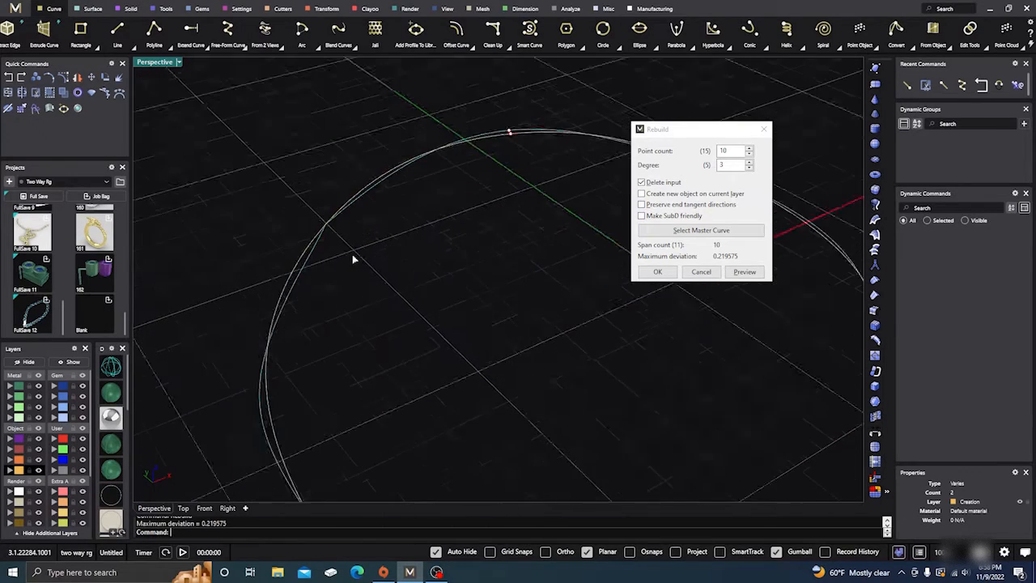
scroll(356, 247, "down", 2)
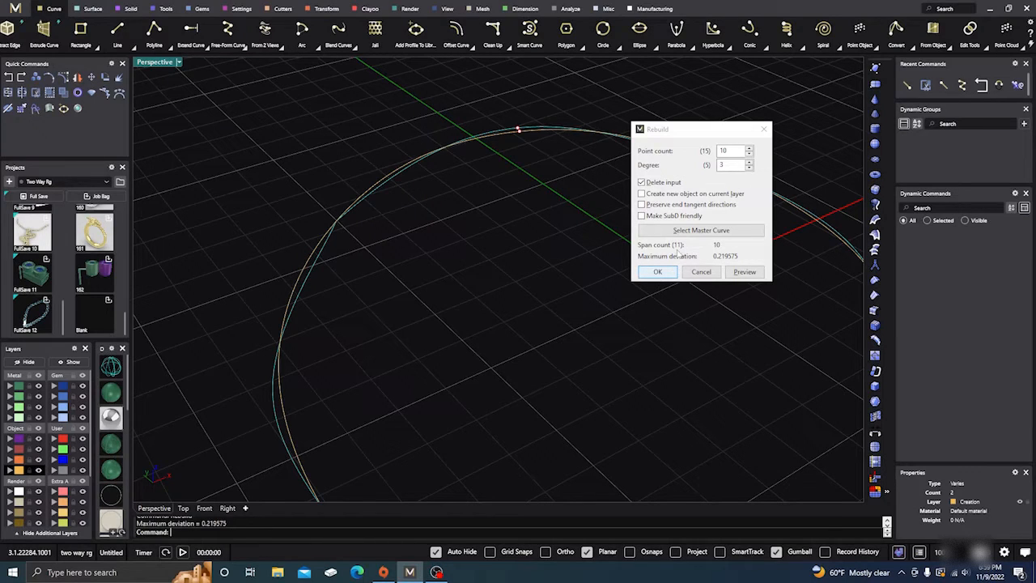
Rebuild the rounded curve with a point count of 15 and degree 3, deleting the input curve
double_click(723, 150)
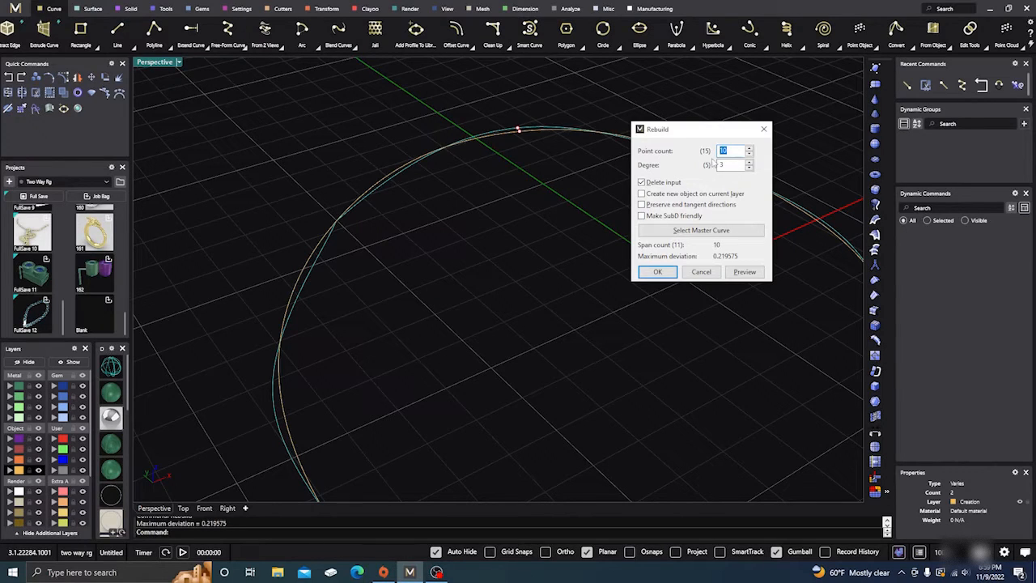
type("12")
key("Return")
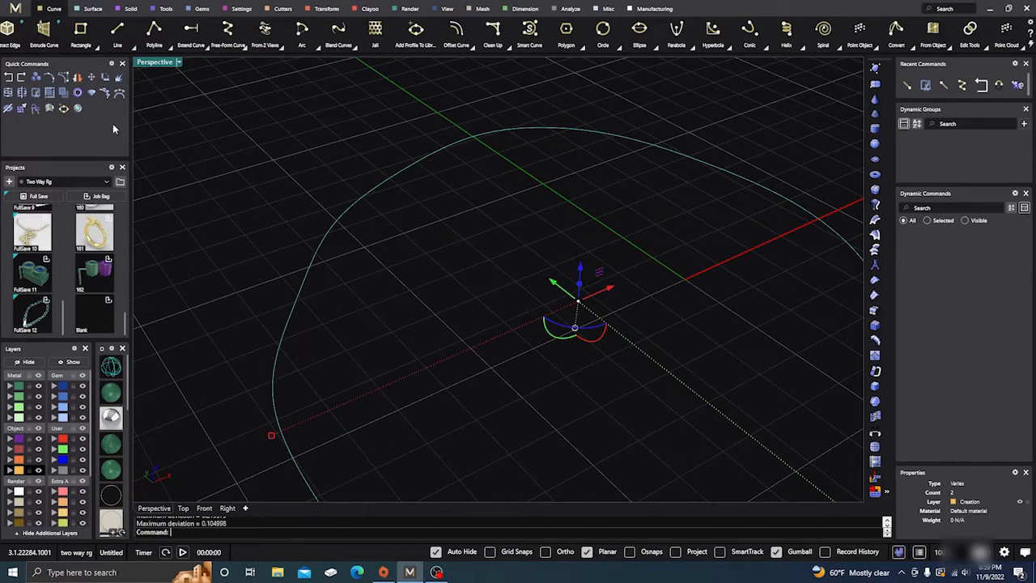
Reopen Rebuild for the selected curves and examine the 15-point, degree 3 preview closely at the maximum deviation marker
key("Return")
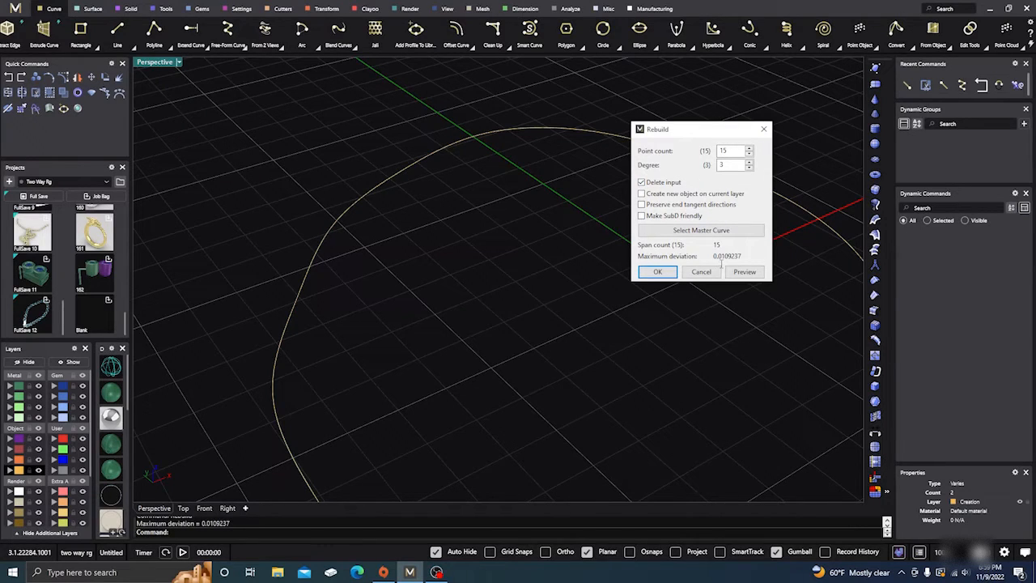
scroll(442, 212, "down", 5)
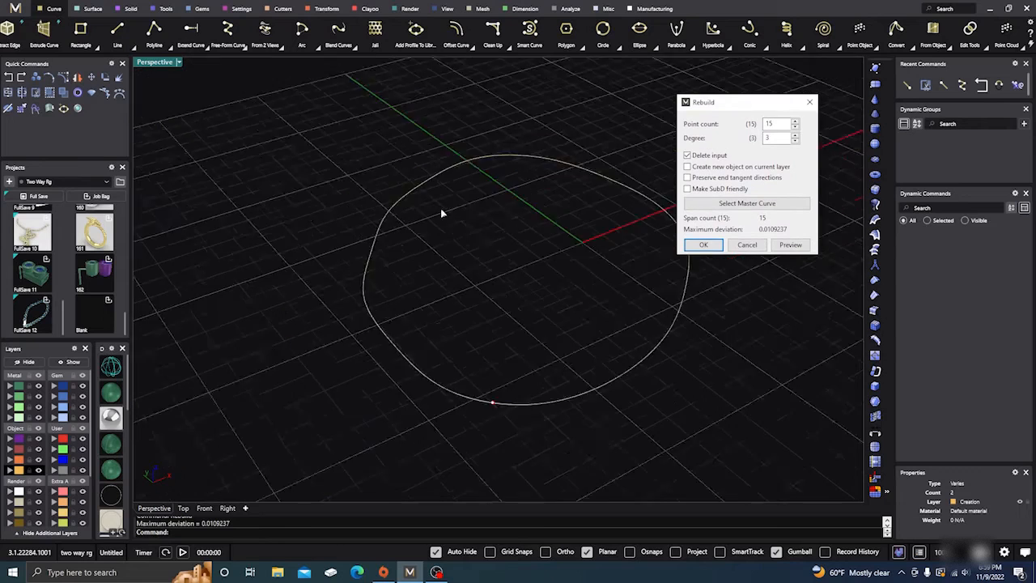
scroll(458, 300, "up", 10)
scroll(496, 306, "down", 3)
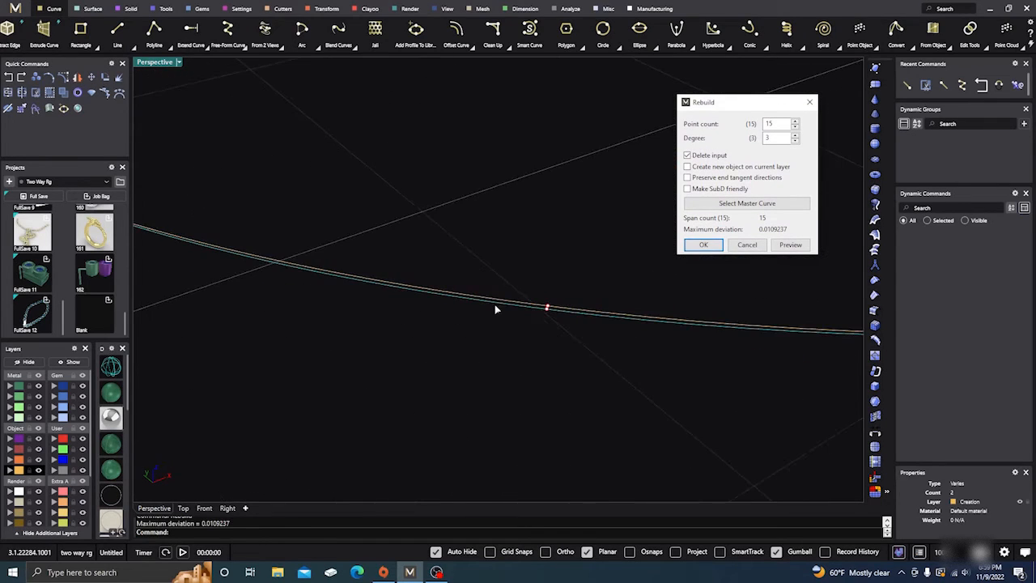
scroll(551, 308, "up", 3)
scroll(576, 291, "up", 4)
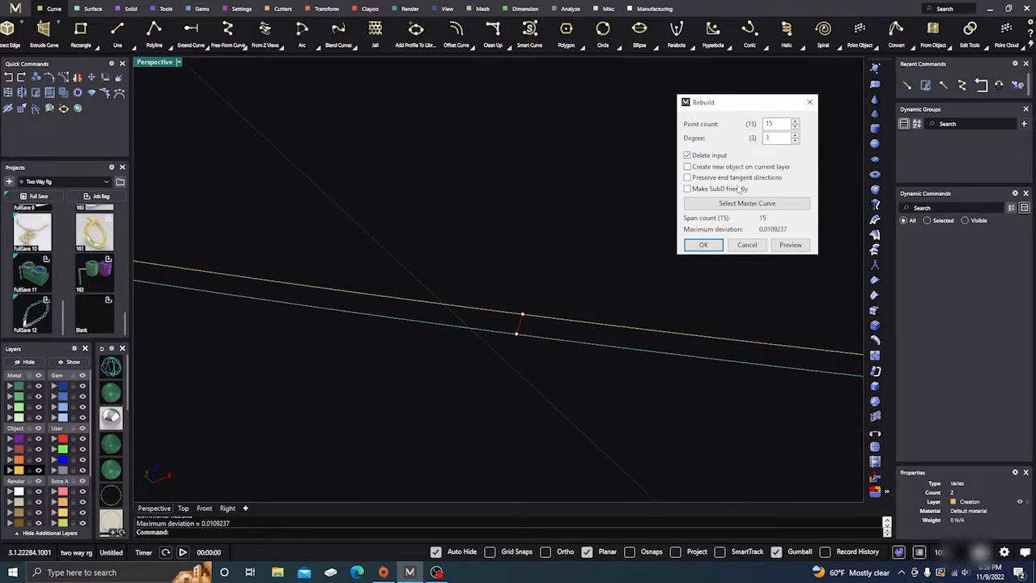
Preview the rebuild with a different degree, return it to degree 3, and compare the curves around the deviation marker
left_click(796, 140)
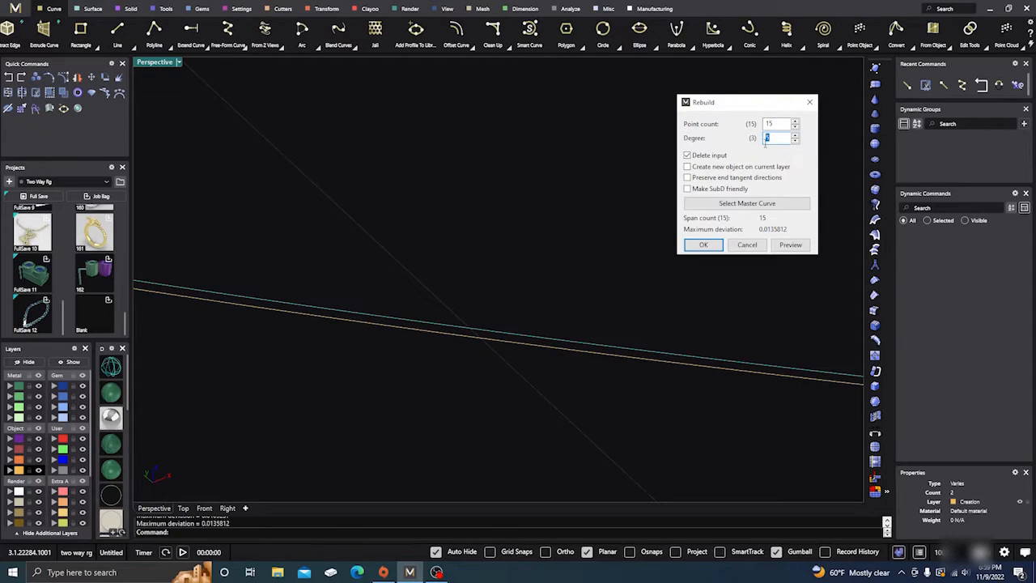
type("3")
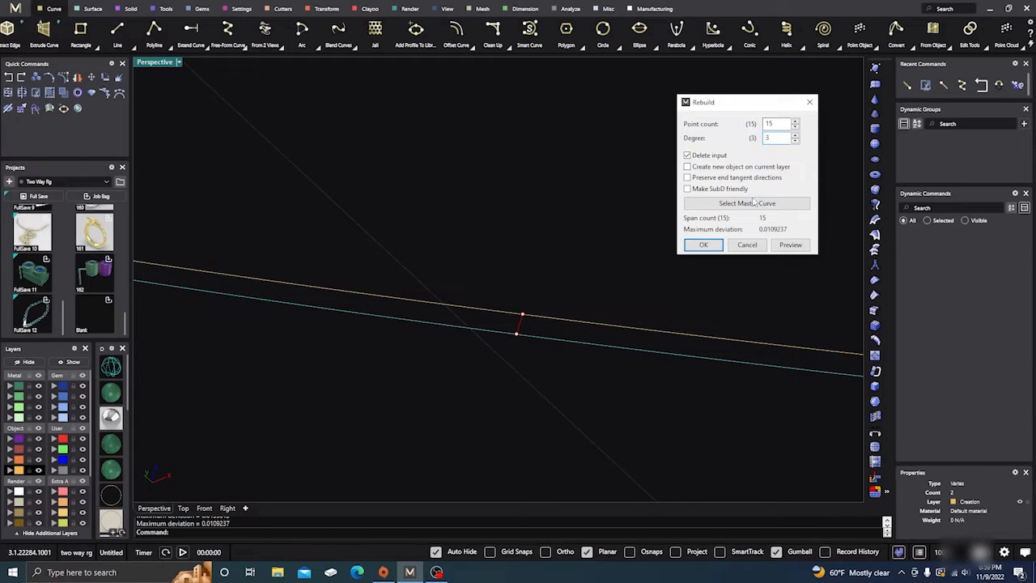
scroll(480, 368, "down", 5)
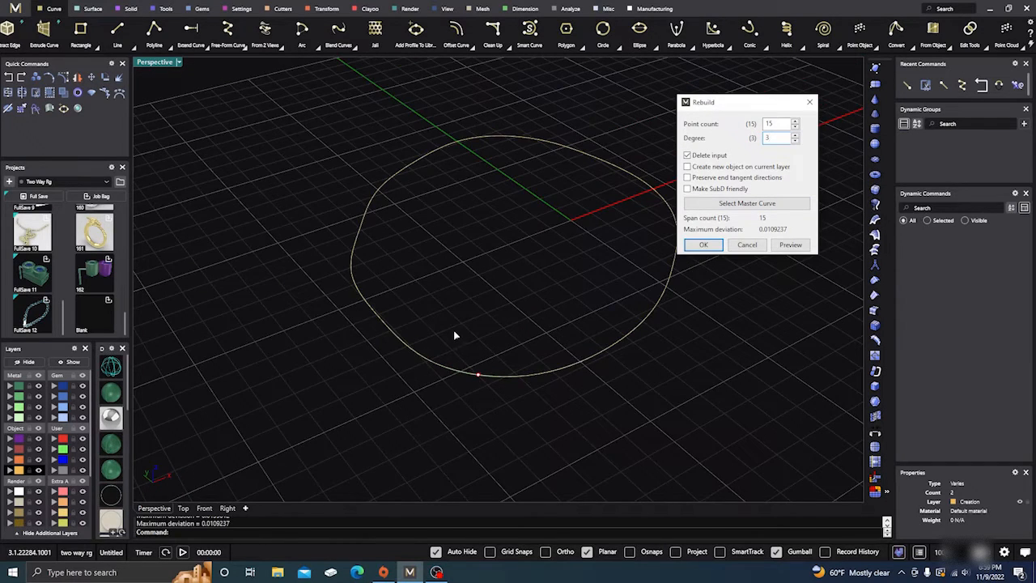
scroll(455, 335, "up", 3)
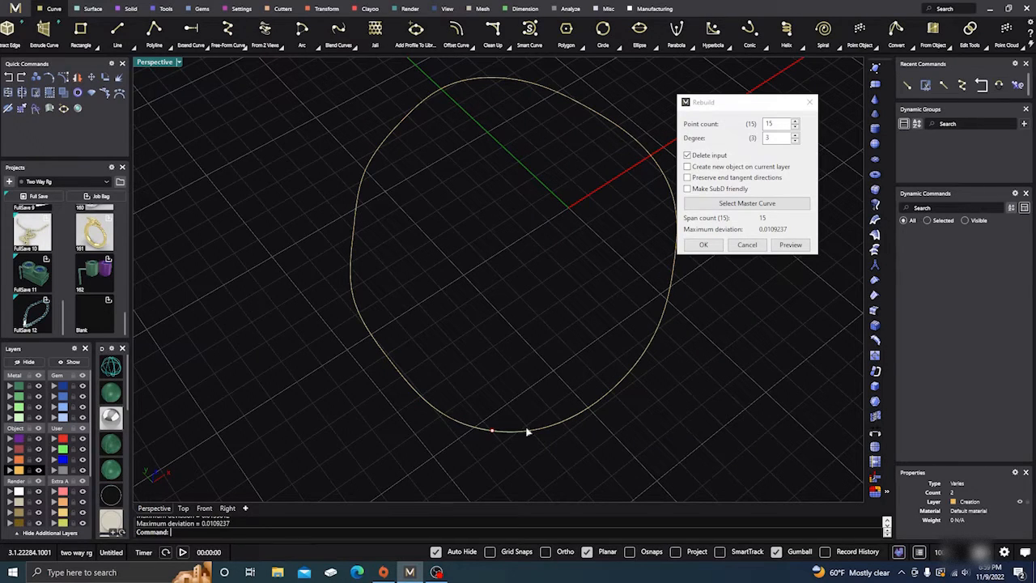
scroll(490, 438, "up", 3)
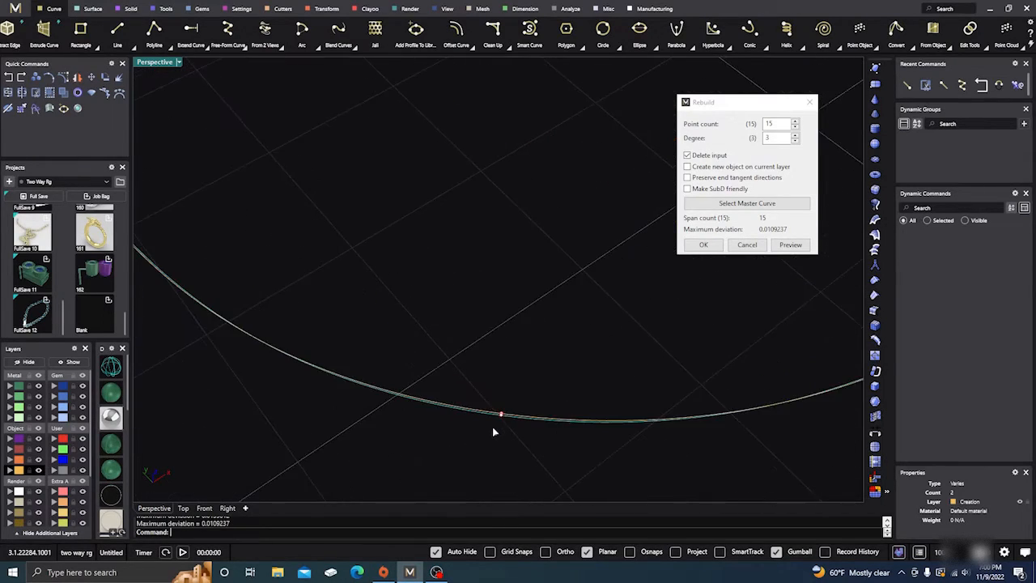
scroll(493, 429, "down", 2)
right_click_drag(490, 436, 461, 416)
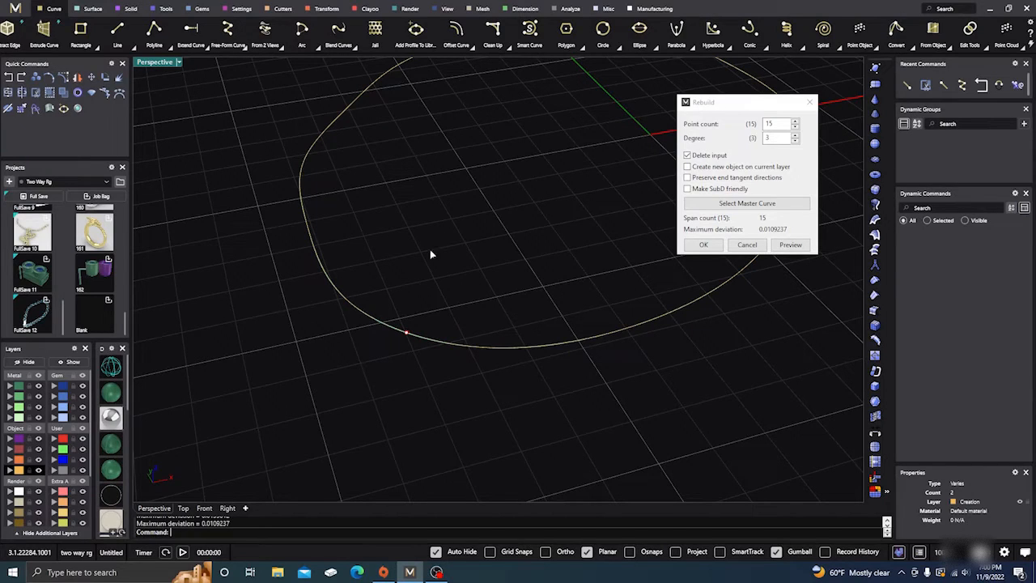
Rebuild the selected curves with a point count of 60 and degree 3, deleting the input
double_click(772, 123)
type("60")
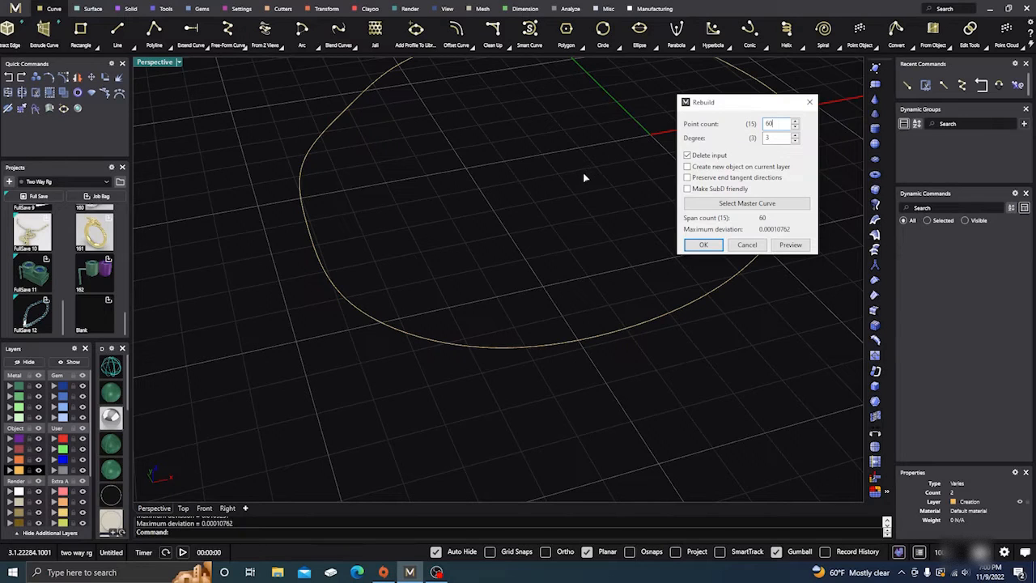
left_click(703, 245)
scroll(567, 267, "down", 5)
right_click_drag(525, 298, 531, 315)
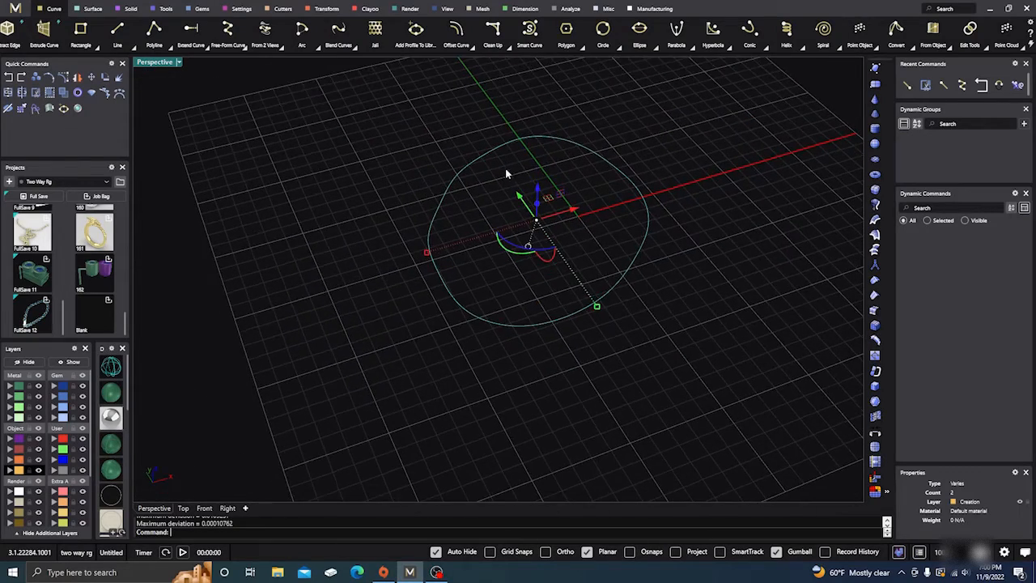
scroll(506, 172, "up", 7)
scroll(470, 187, "down", 5)
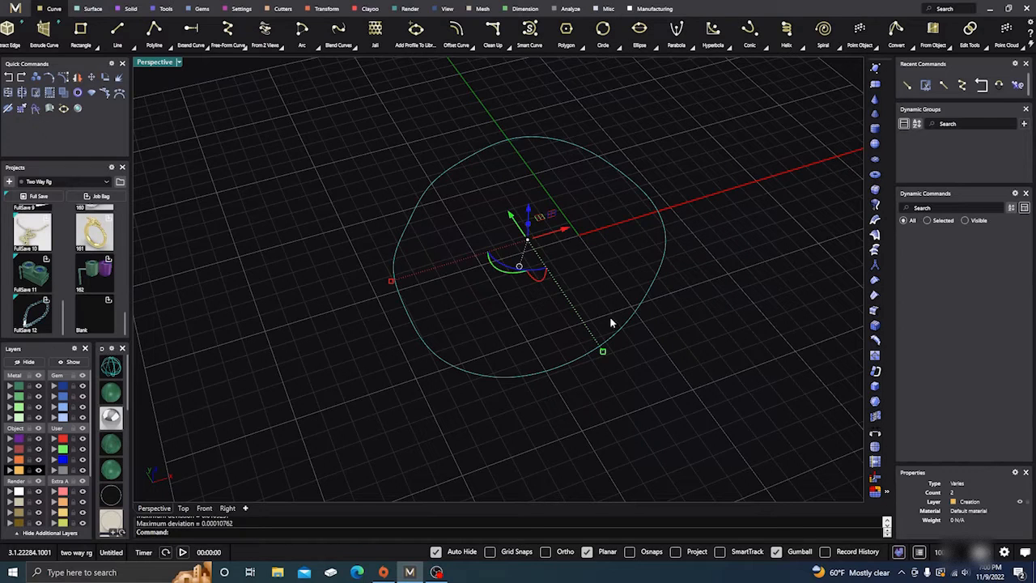
Check the closed curve's current point count and degree in the Rebuild options, leaving without applying and clearing the selection
left_click(617, 89)
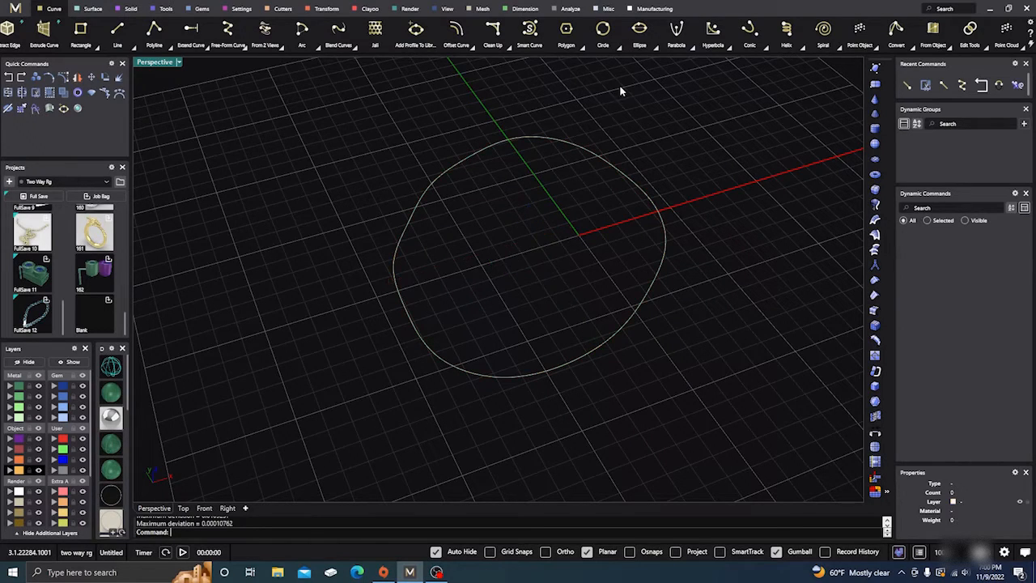
left_click(476, 149)
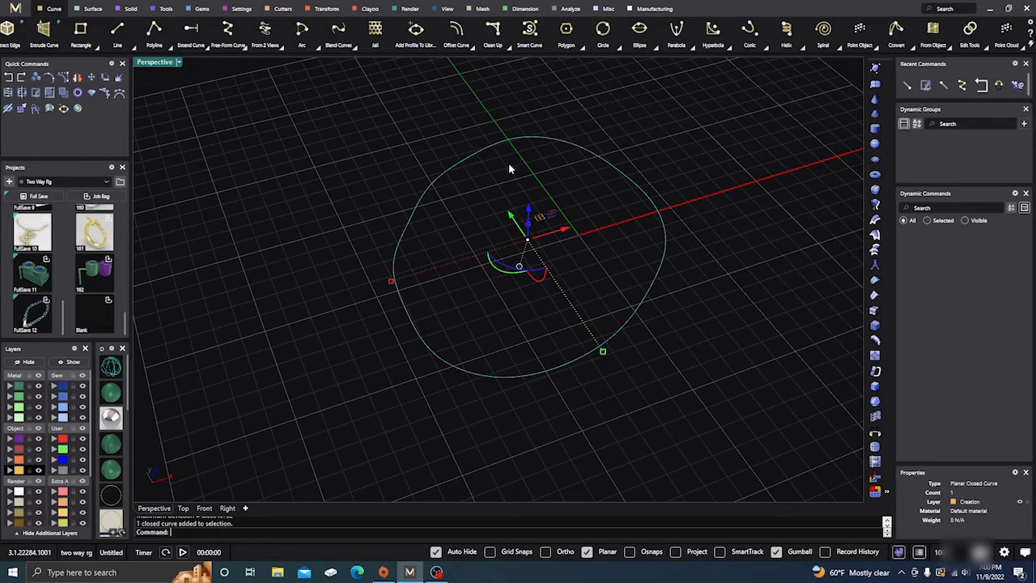
type("Rebuild")
key("Return")
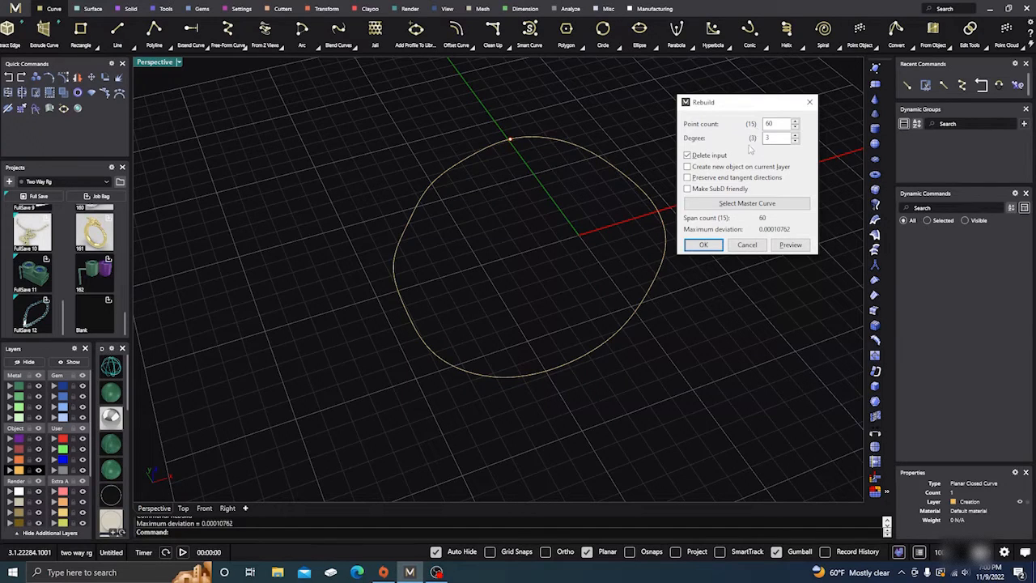
left_click(747, 246)
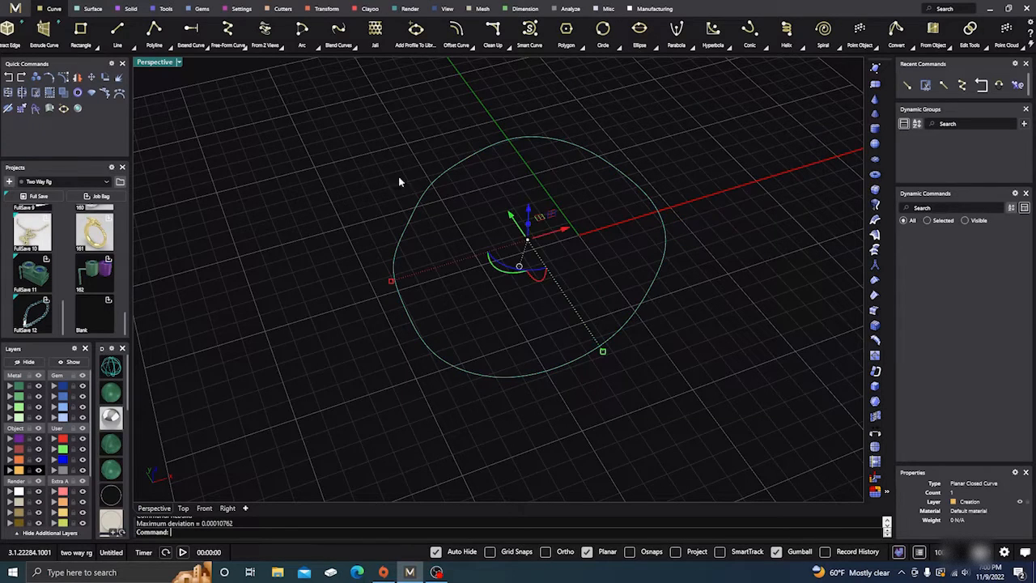
left_click(294, 168)
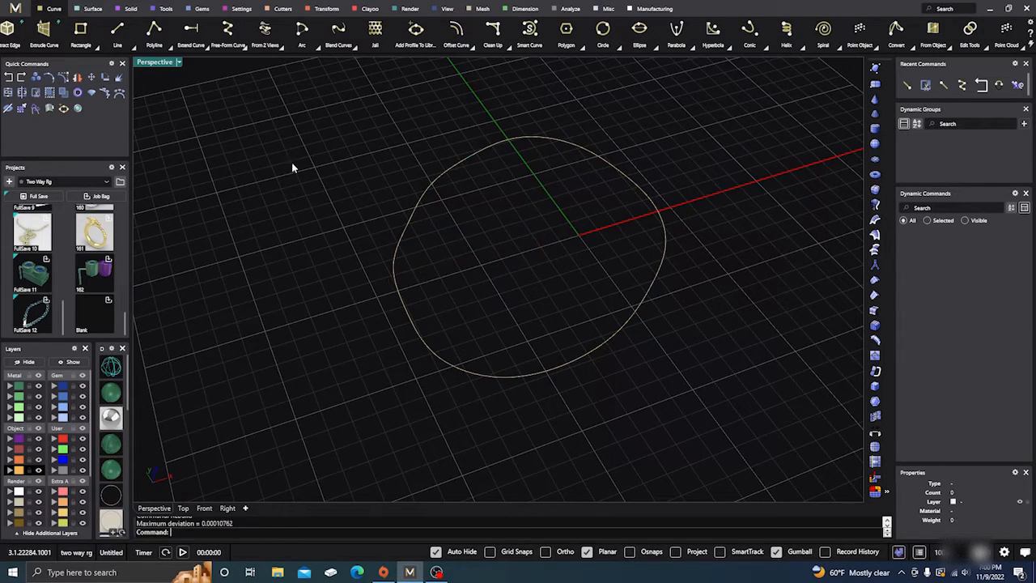
Fit the closed curve to a tolerance of 0.001 at degree 3 with an angle tolerance of 1, deleting the input
left_click(989, 47)
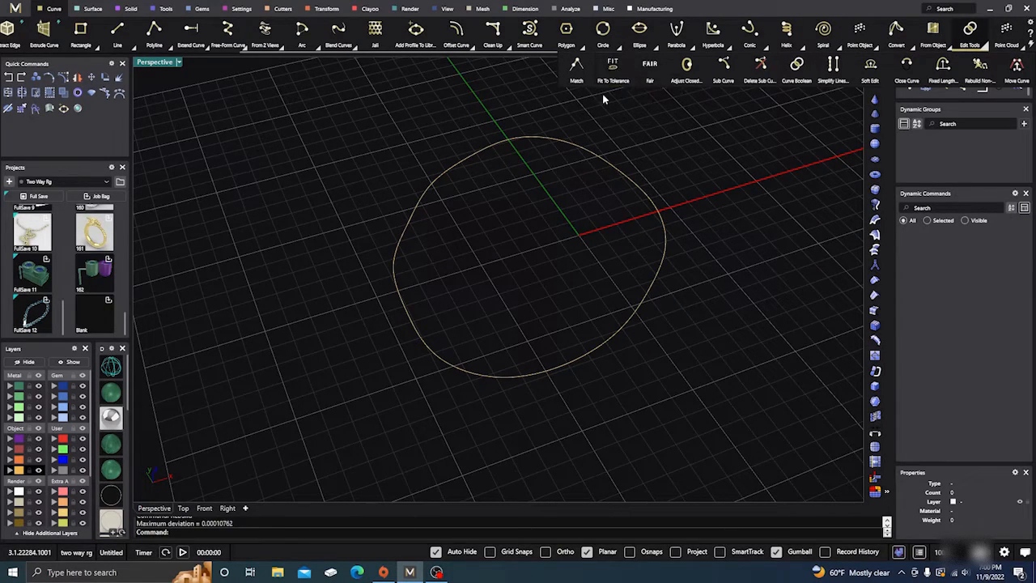
left_click(613, 69)
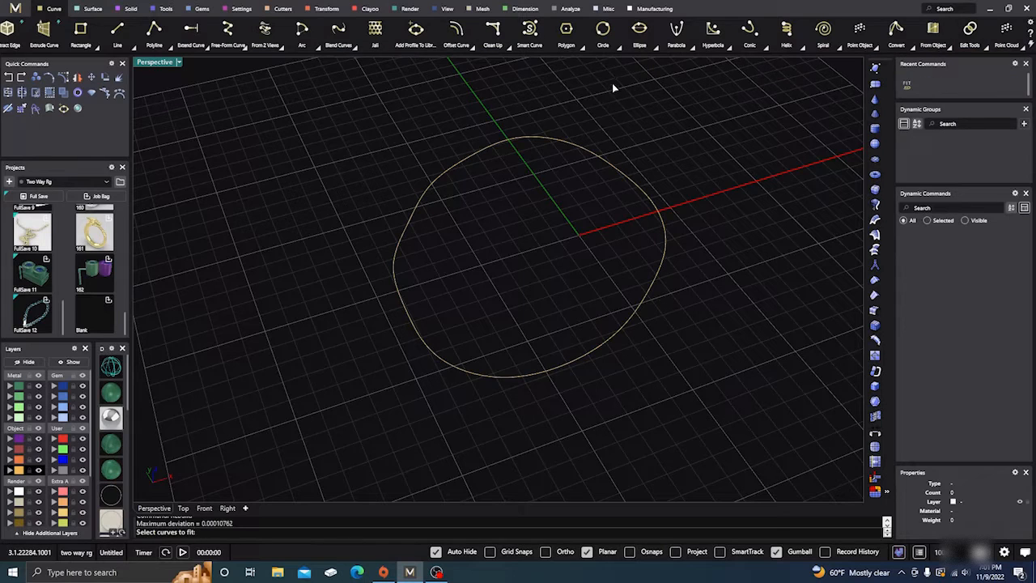
left_click(605, 161)
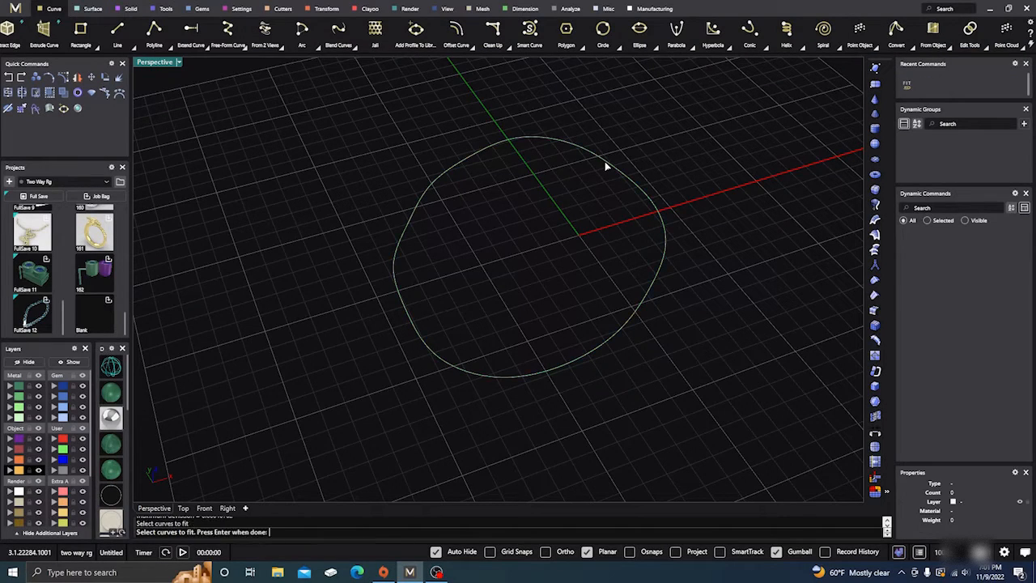
key("Return")
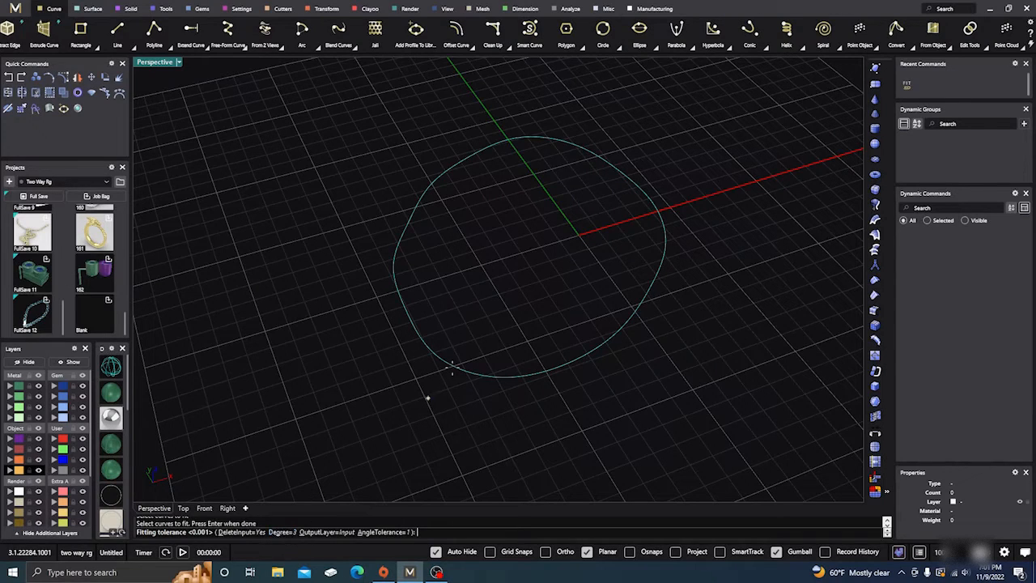
key("Return")
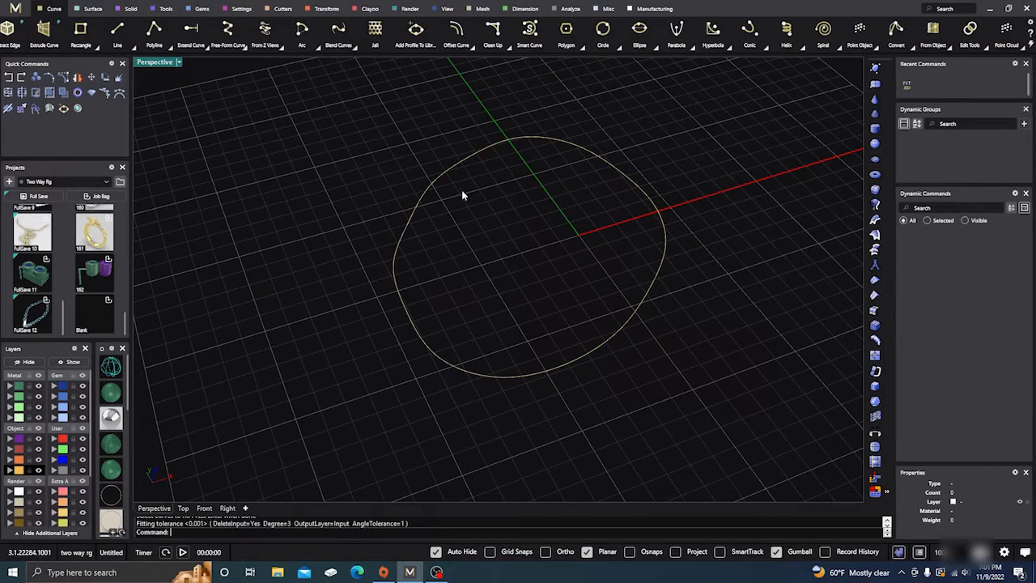
Check the fitted curve's point count and degree in the Rebuild options and leave without applying a rebuild
left_click(461, 166)
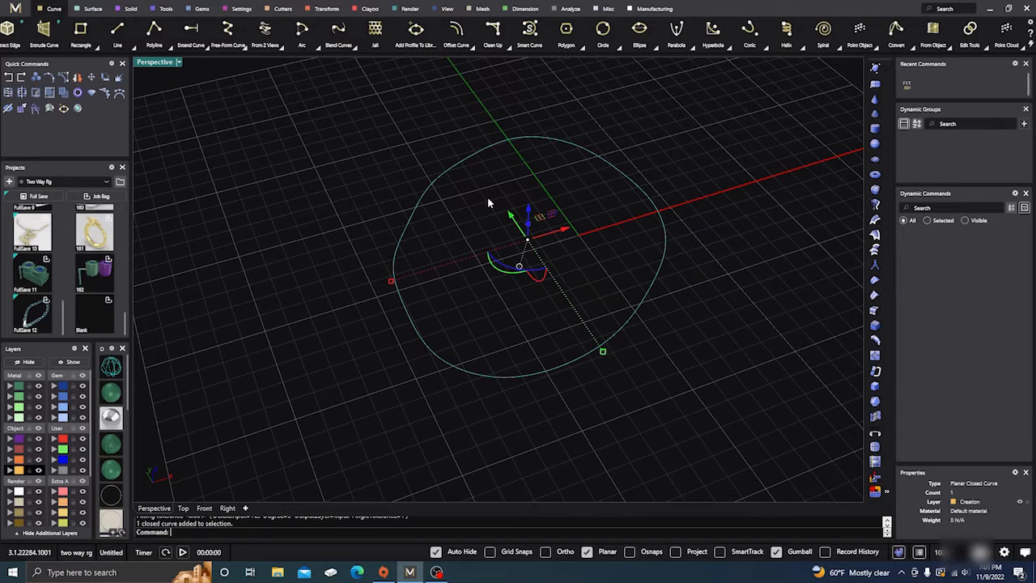
type("Rebuild")
key("Return")
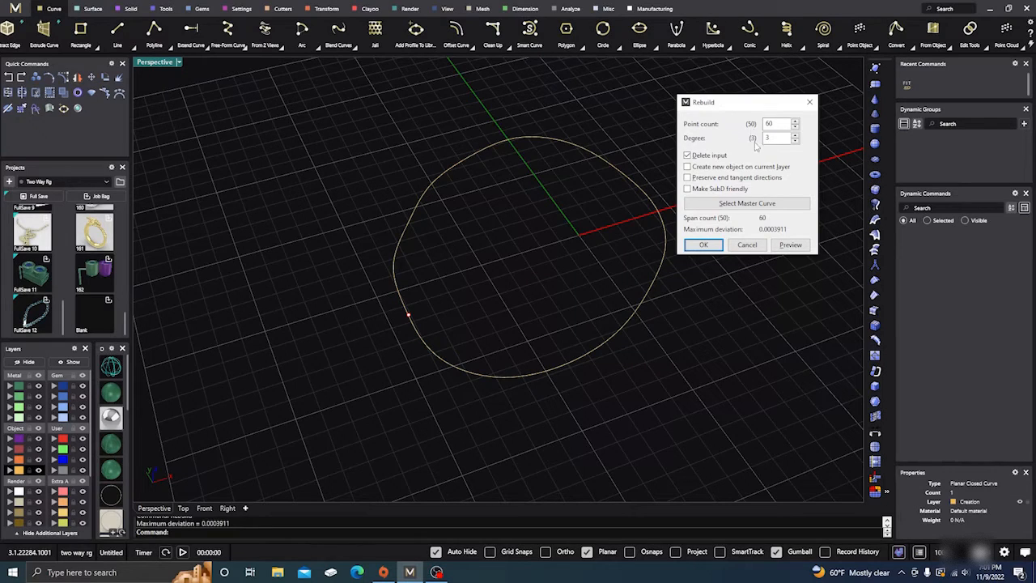
left_click(547, 220)
left_click(748, 245)
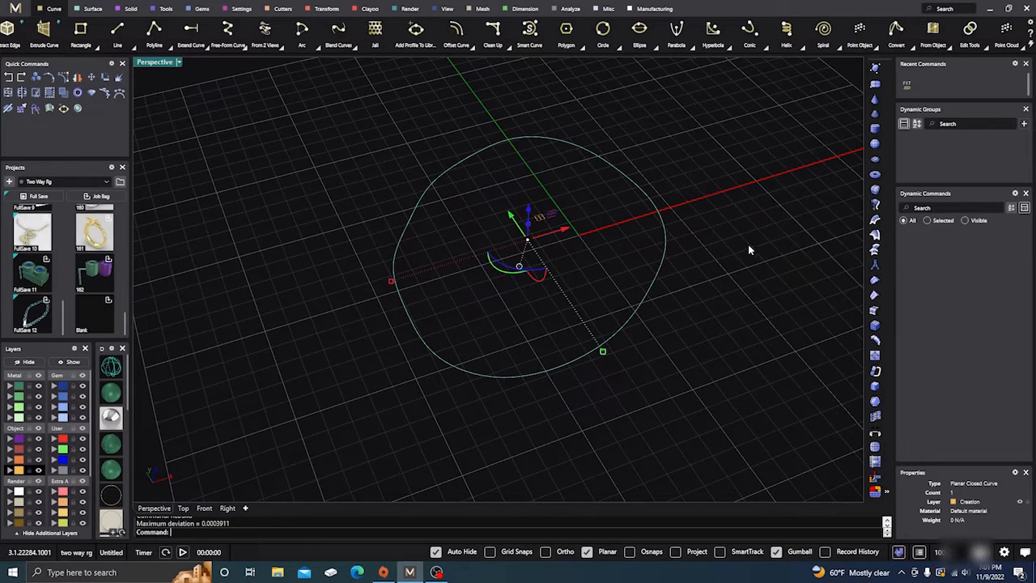
Examine the shape of the fitted curve from several angles and review where the Fit To Tolerance tool is found
left_click(458, 310)
scroll(473, 350, "up", 4)
scroll(473, 349, "down", 8)
right_click_drag(471, 356, 327, 322)
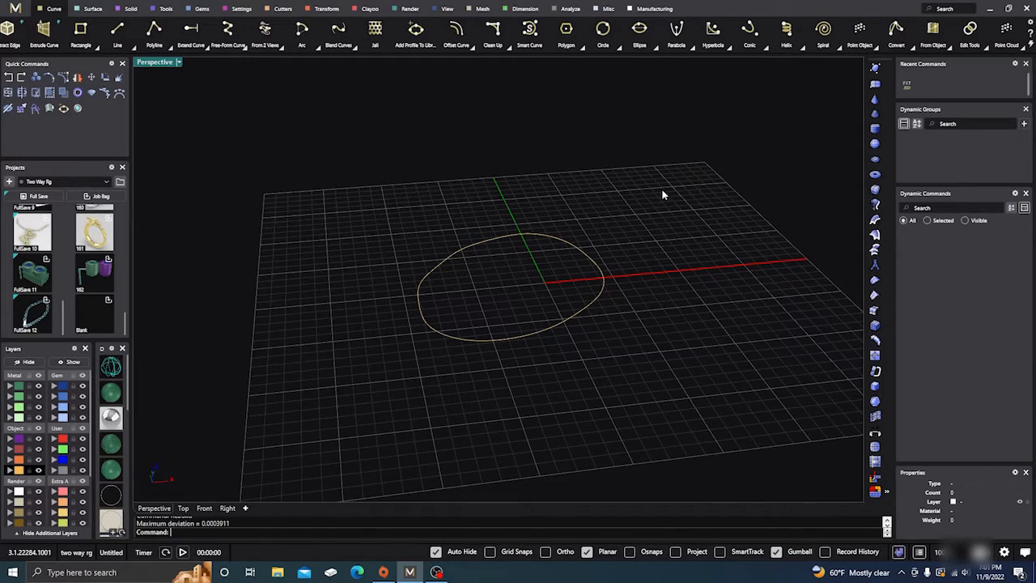
right_click_drag(664, 194, 662, 204)
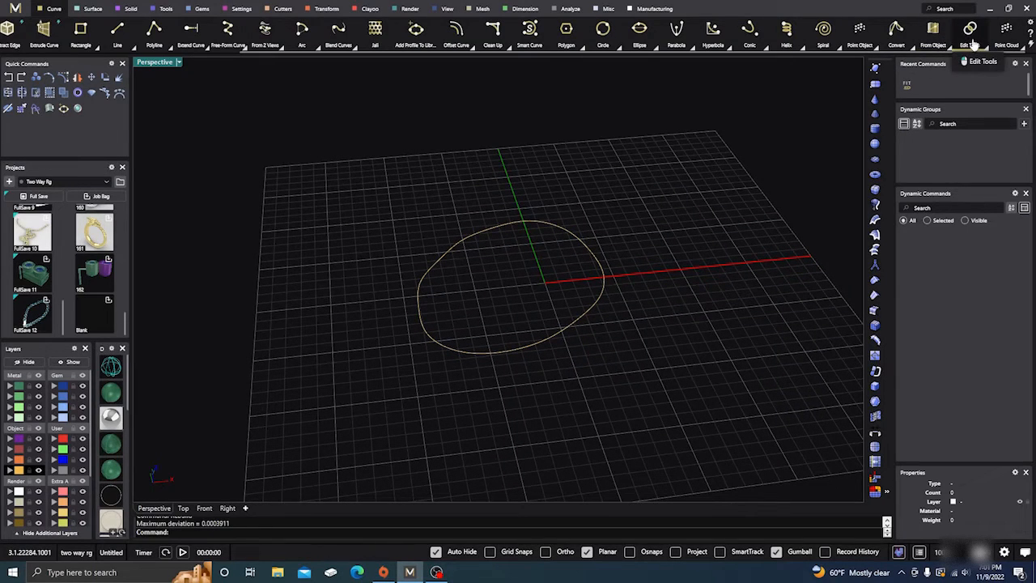
left_click(981, 51)
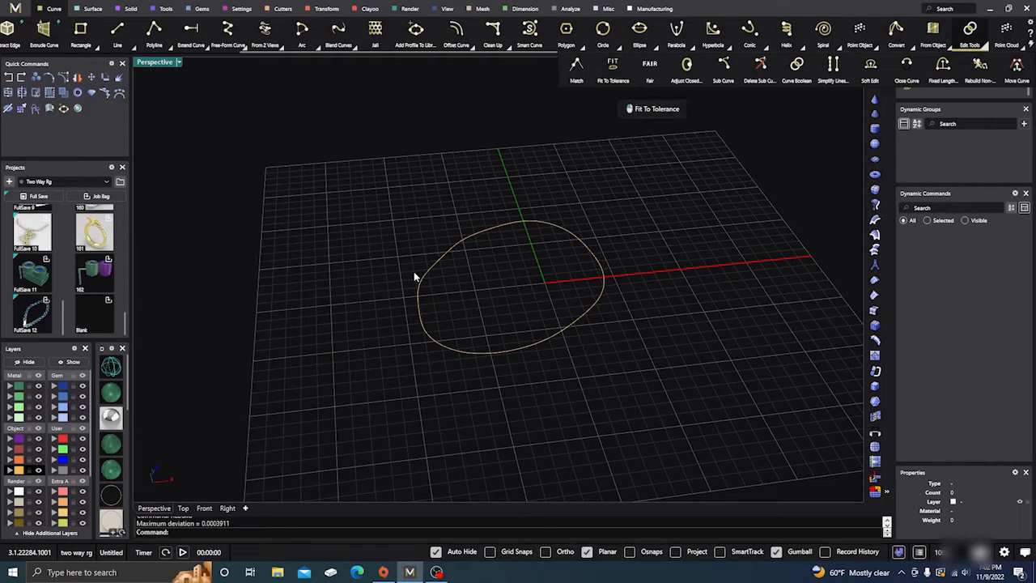
scroll(500, 279, "up", 4)
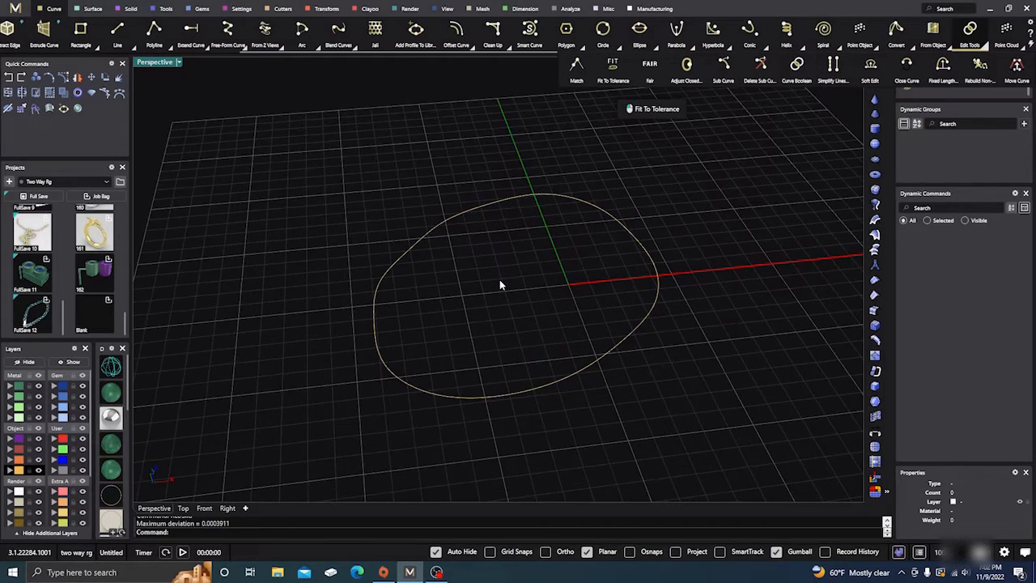
scroll(500, 279, "down", 4)
right_click_drag(500, 280, 509, 308)
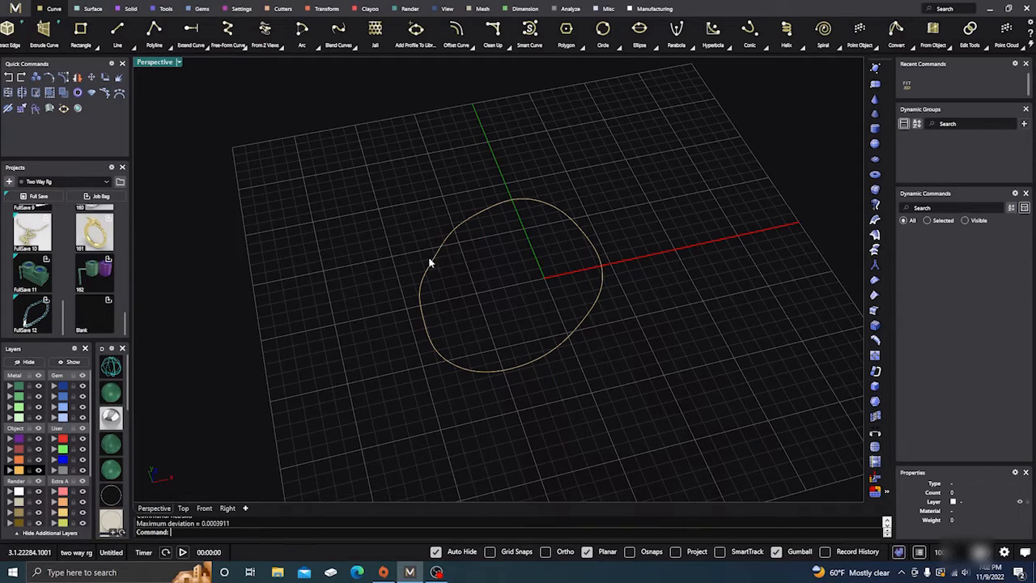
Delete the fitted closed curve to clear the workspace
left_click_drag(364, 203, 660, 425)
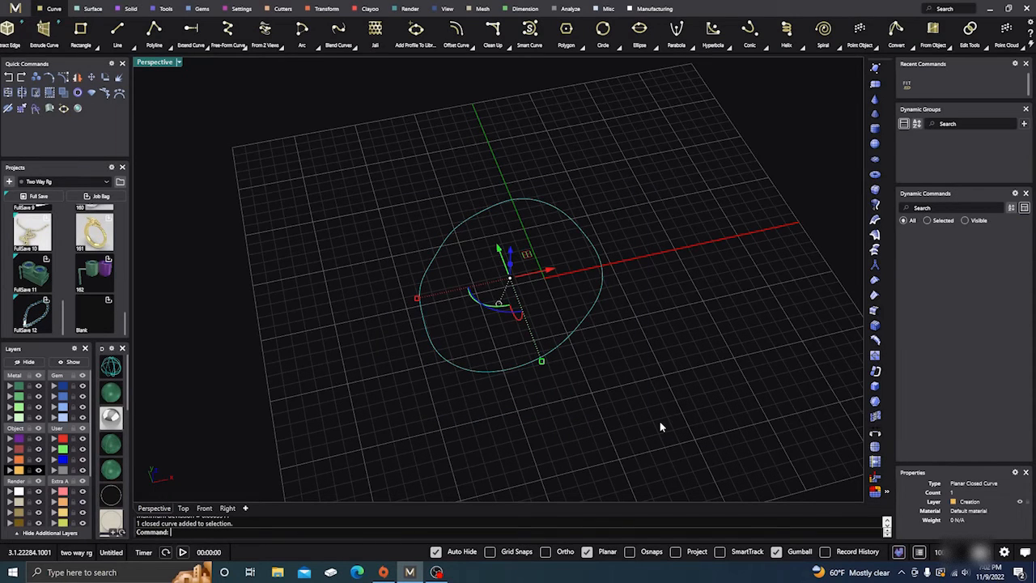
key("Delete")
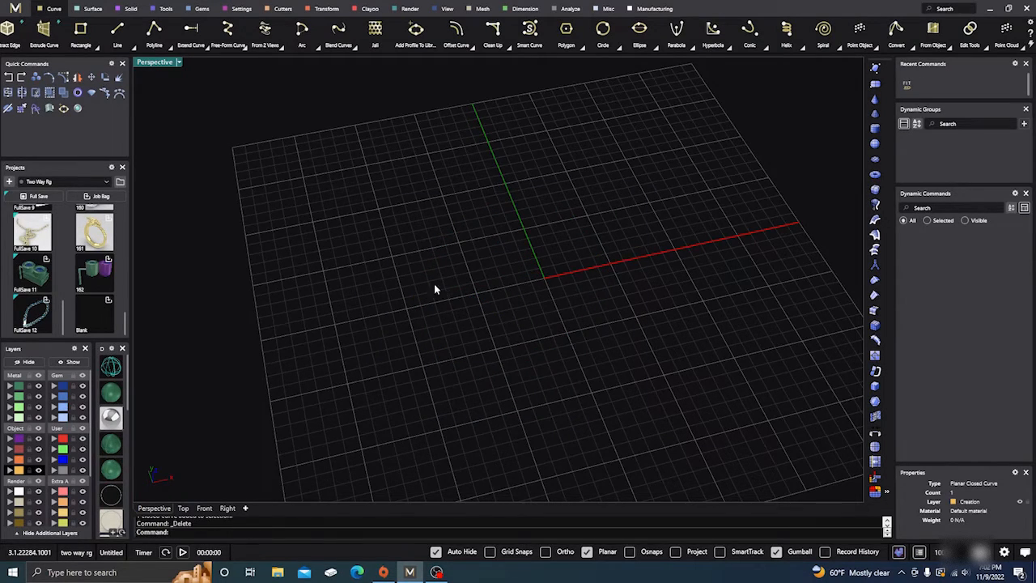
scroll(435, 289, "down", 5)
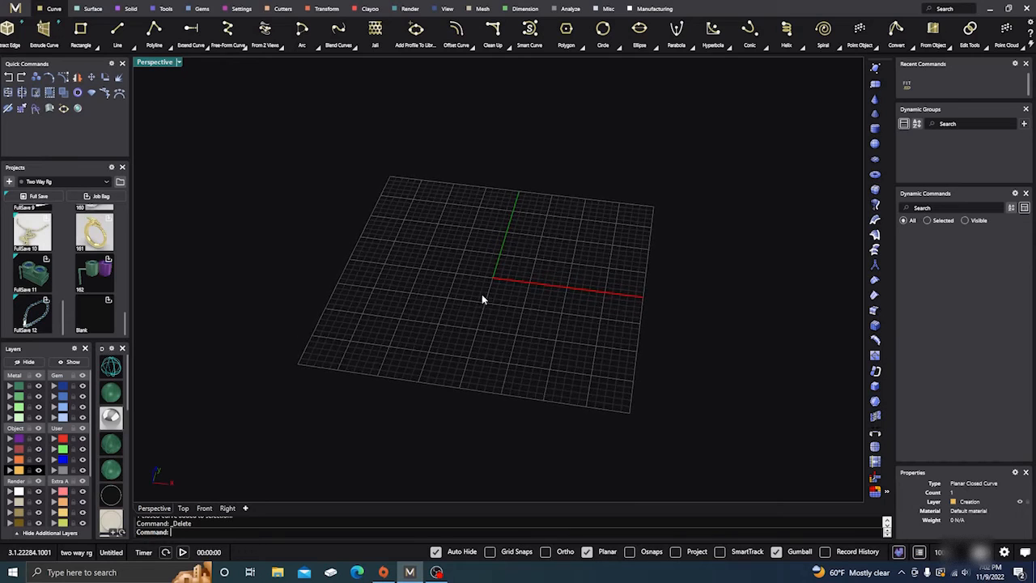
scroll(490, 284, "up", 5)
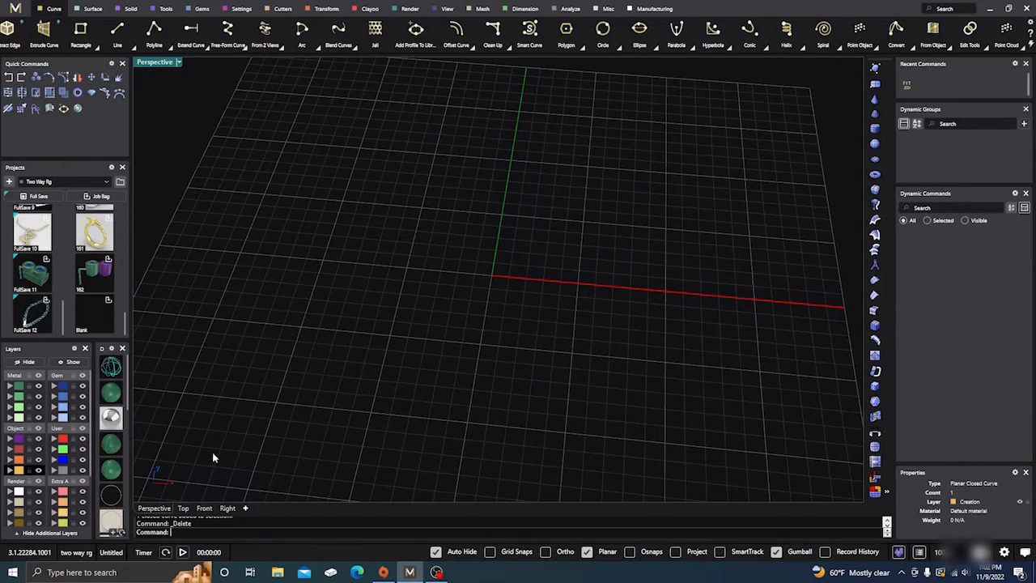
Draw an open, roughly vertical zigzag polyline through seven points in the Top view, on the negative X side of the origin
left_click(184, 508)
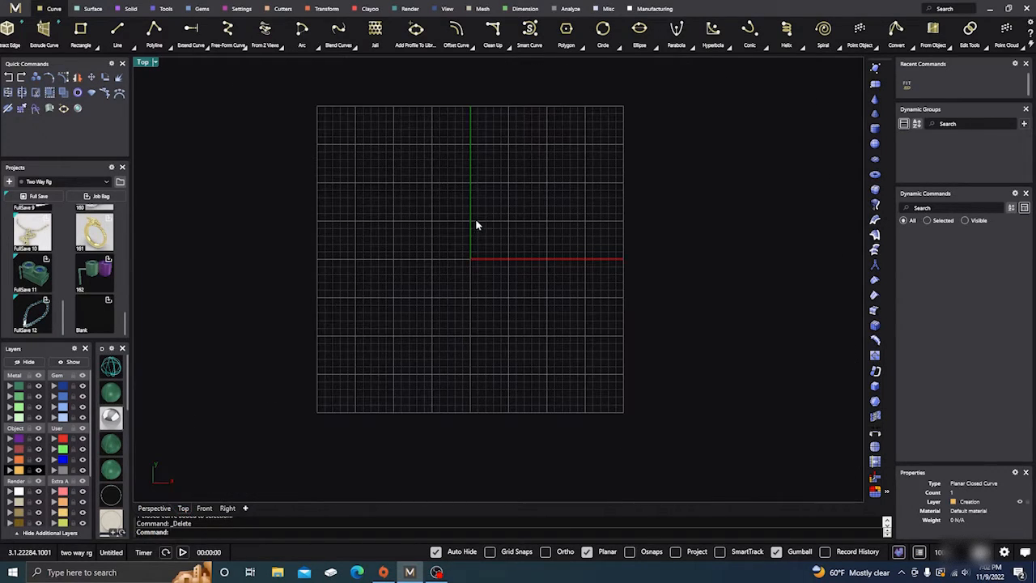
scroll(479, 232, "up", 3)
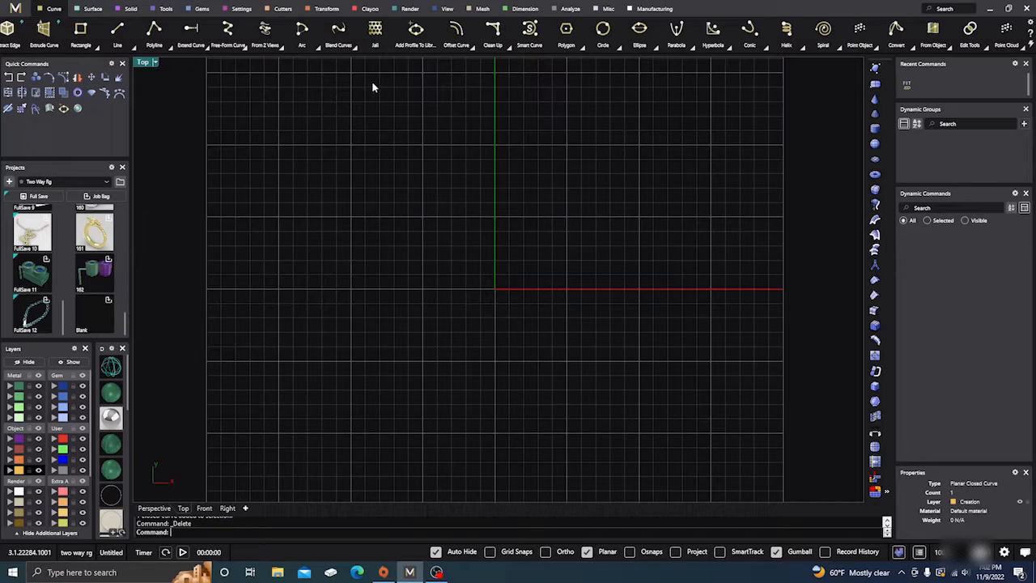
left_click(153, 34)
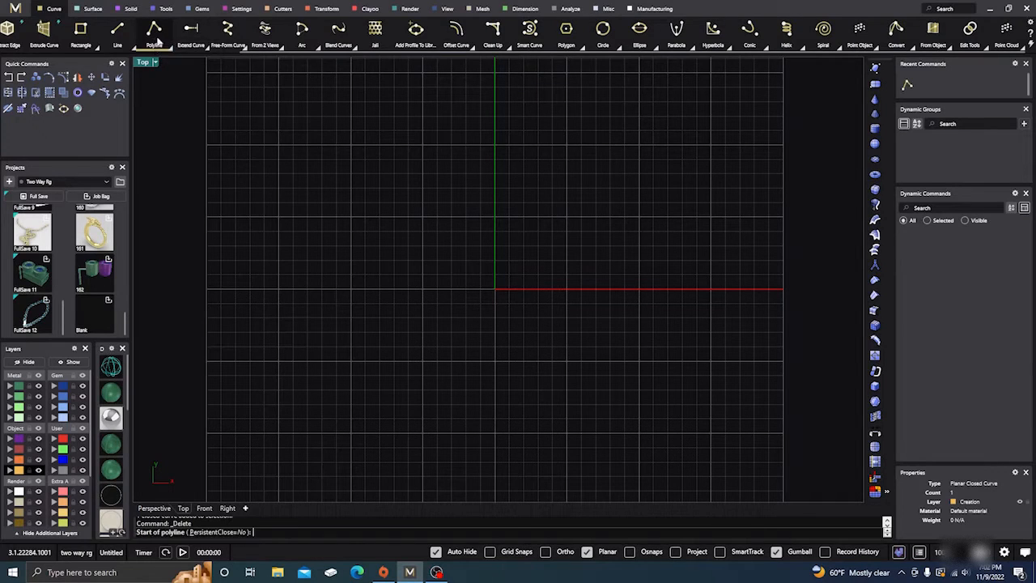
left_click(309, 385)
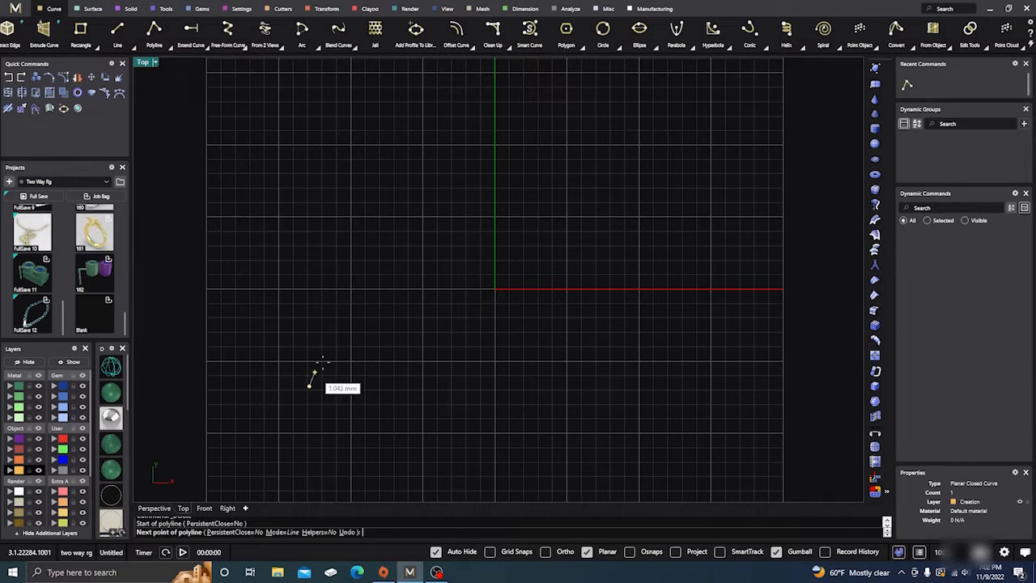
left_click(330, 355)
left_click(303, 310)
left_click(339, 288)
left_click(322, 210)
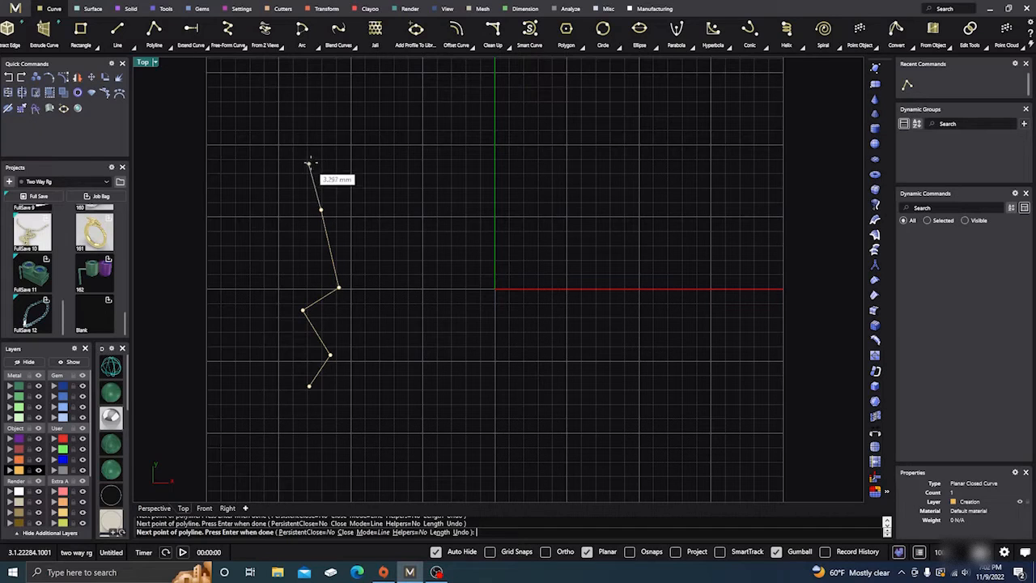
left_click(316, 161)
left_click(353, 129)
key("Return")
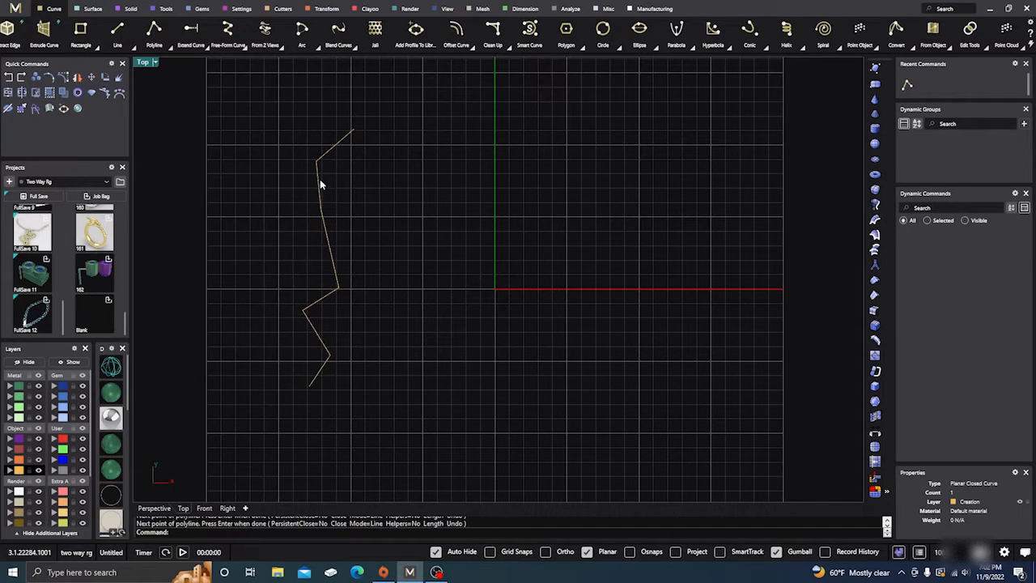
Turn on the zigzag polyline's control points to inspect them, then hide them again
left_click(319, 181)
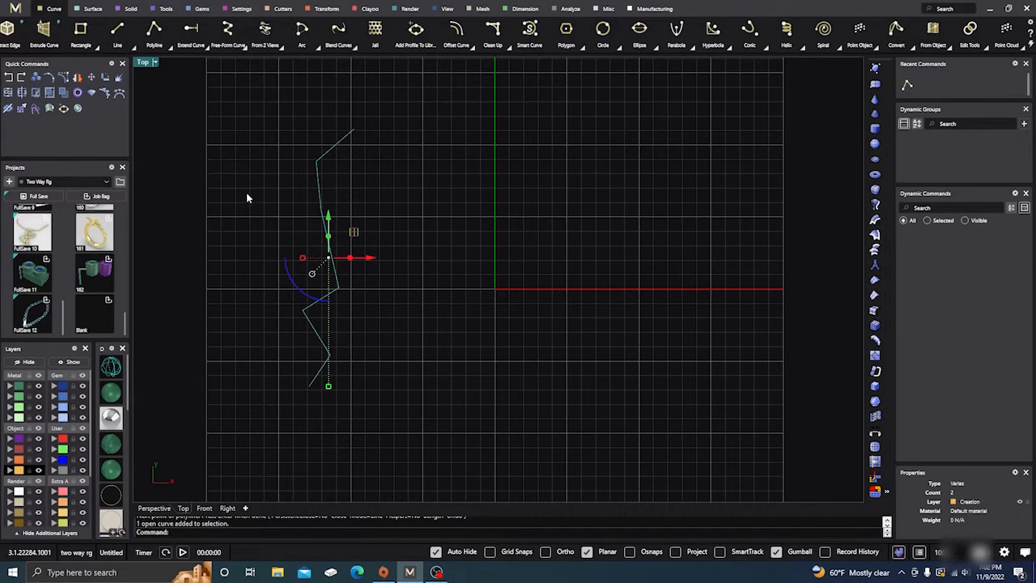
left_click(192, 120)
left_click(321, 207)
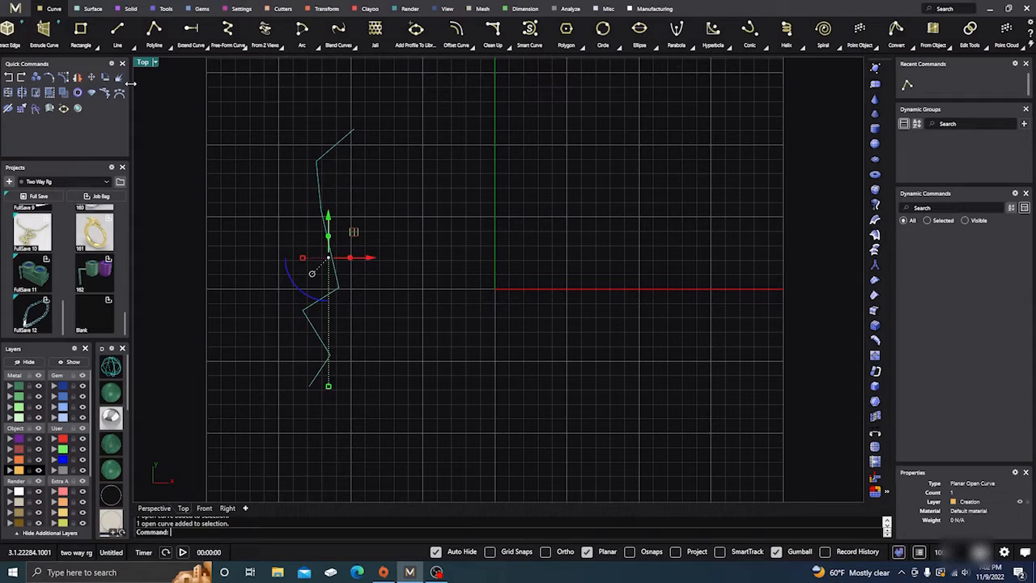
left_click(63, 77)
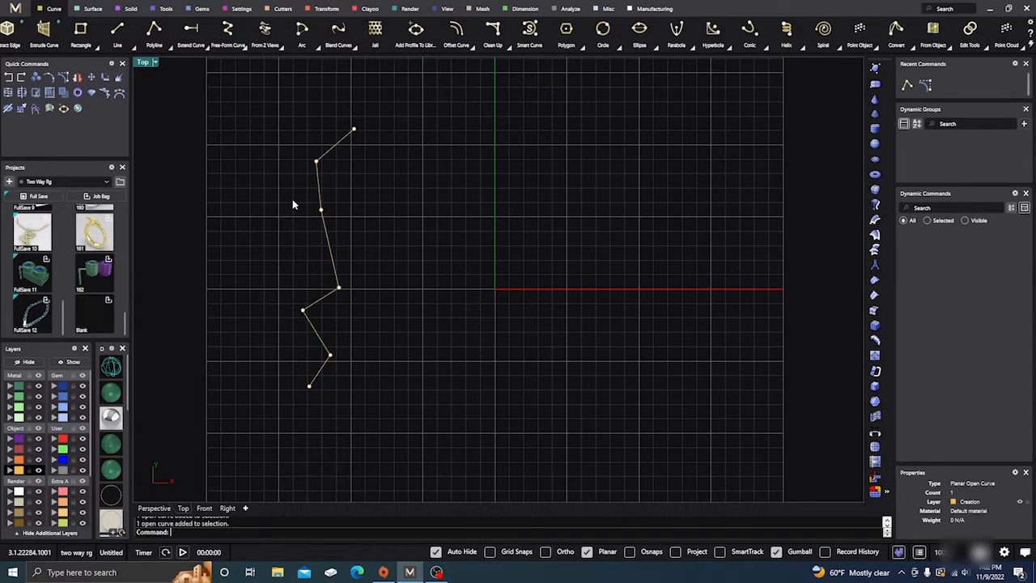
key("Escape")
Start the Rebuild command on the zigzag polyline
left_click(329, 259)
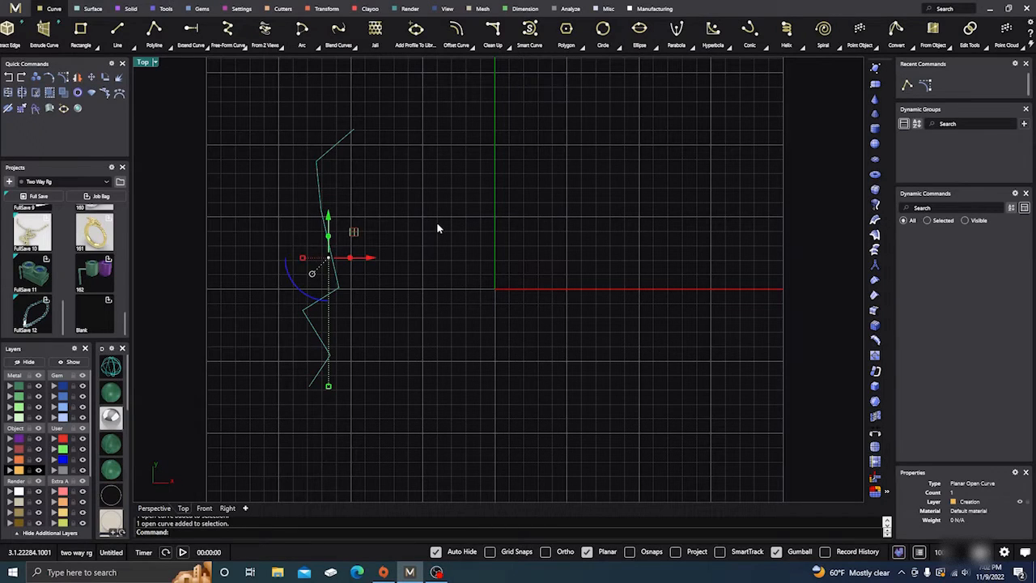
type("Rebuild")
key("Return")
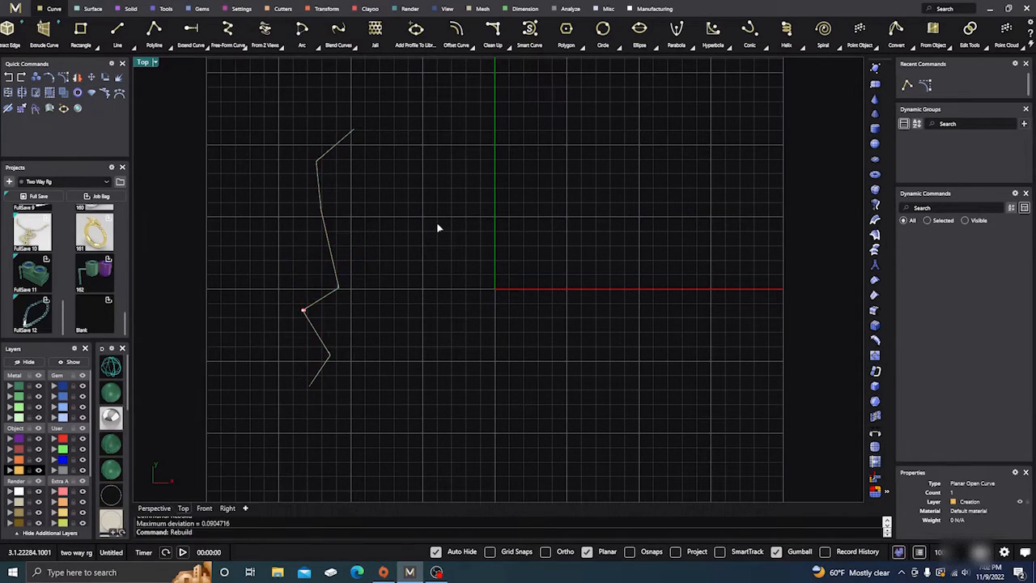
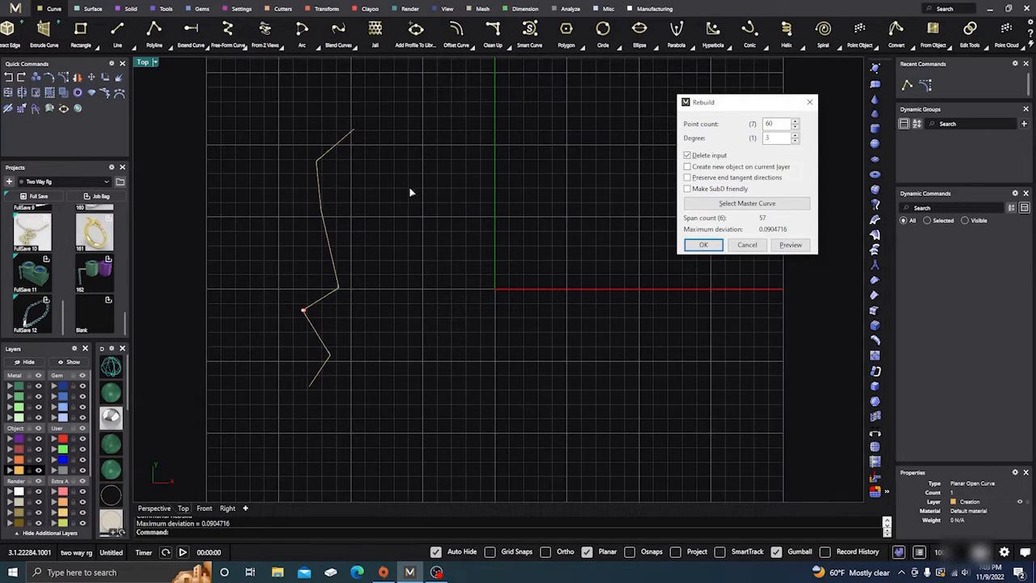
Try rebuilding the zigzag polyline with 60 points and degree 1, and place a duplicate of it beside it on the positive X side
double_click(795, 142)
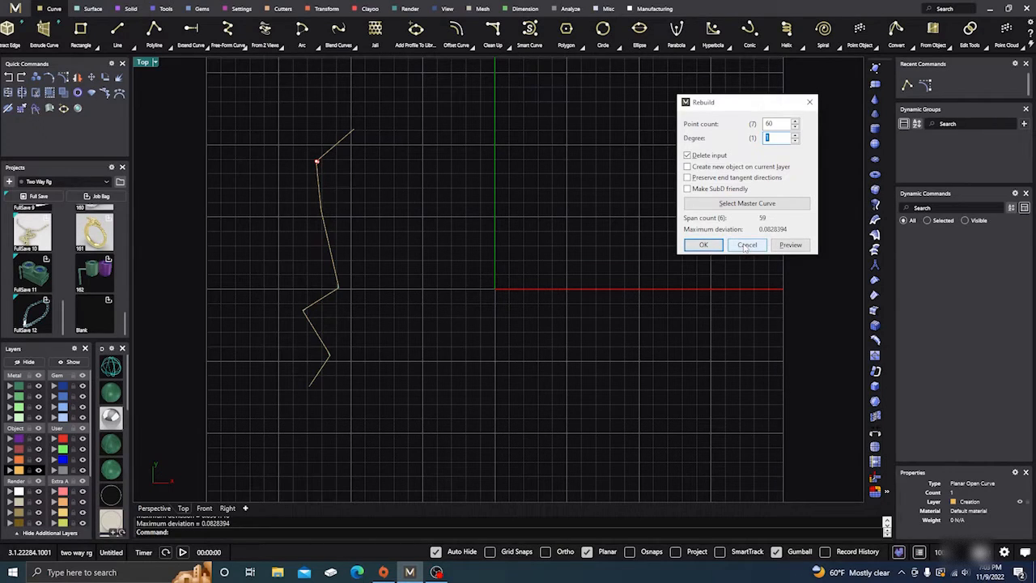
left_click(703, 245)
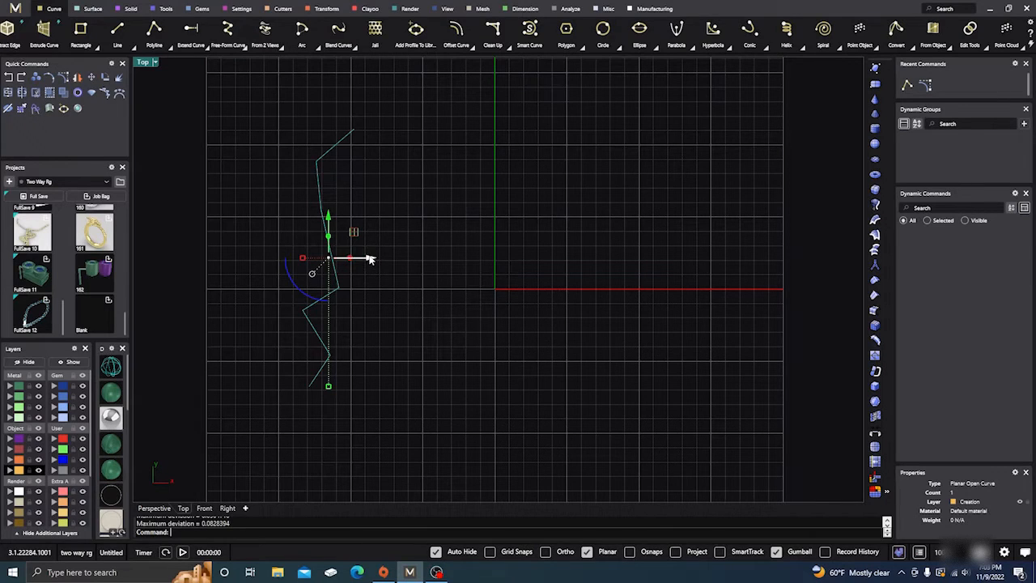
left_click_drag(368, 259, 457, 261, "alt")
left_click(525, 192)
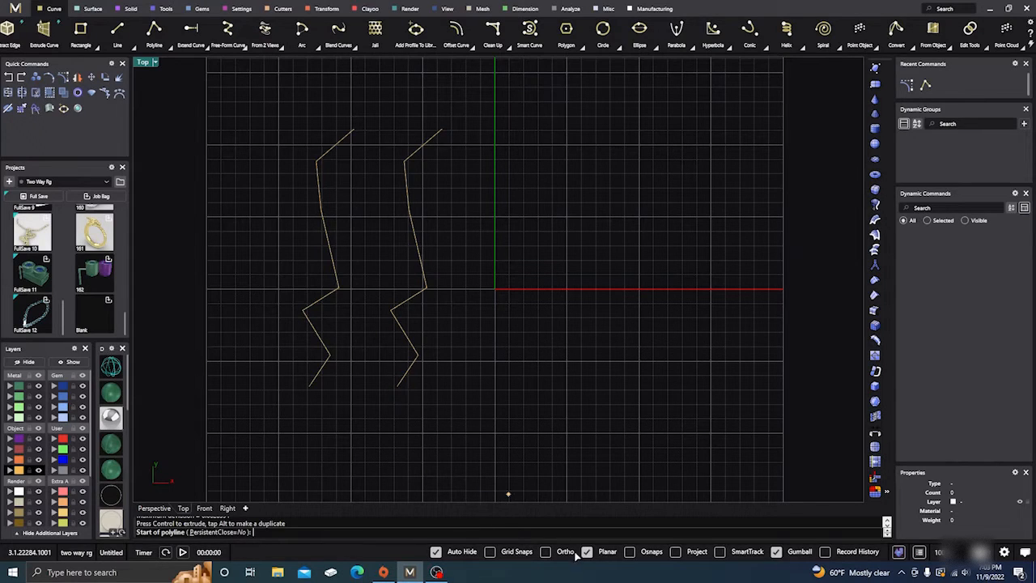
Try tracing the lower segments of the duplicate zigzag with a polyline snapped to its vertices, and undo the traced polyline
left_click(630, 551)
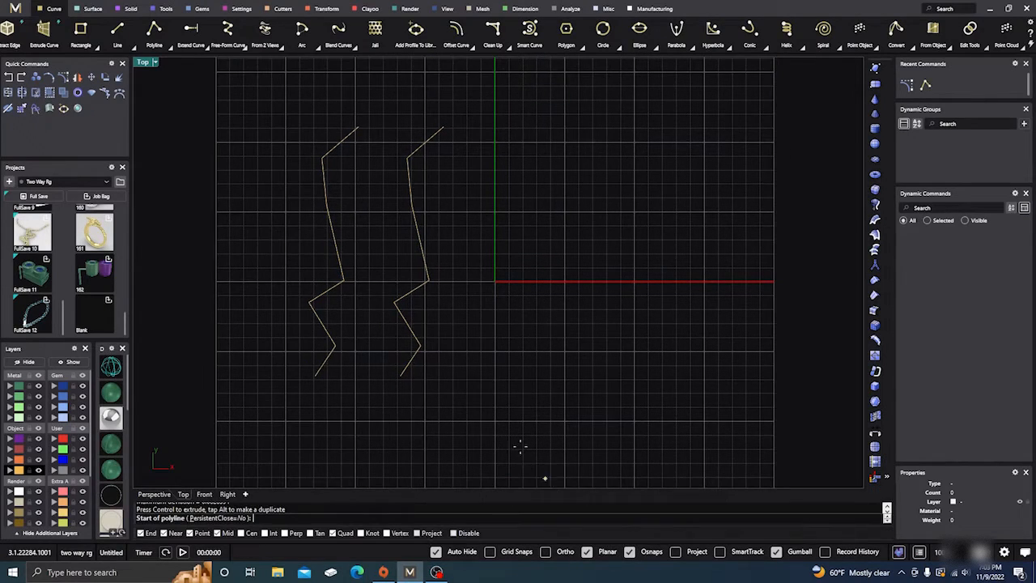
left_click(401, 373)
left_click(420, 346)
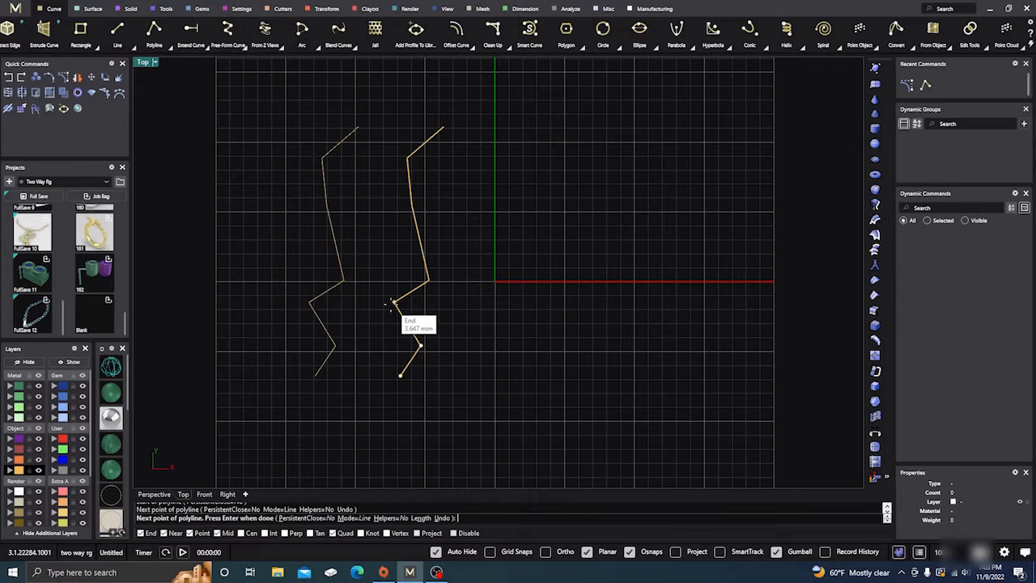
left_click(394, 302)
left_click(429, 280)
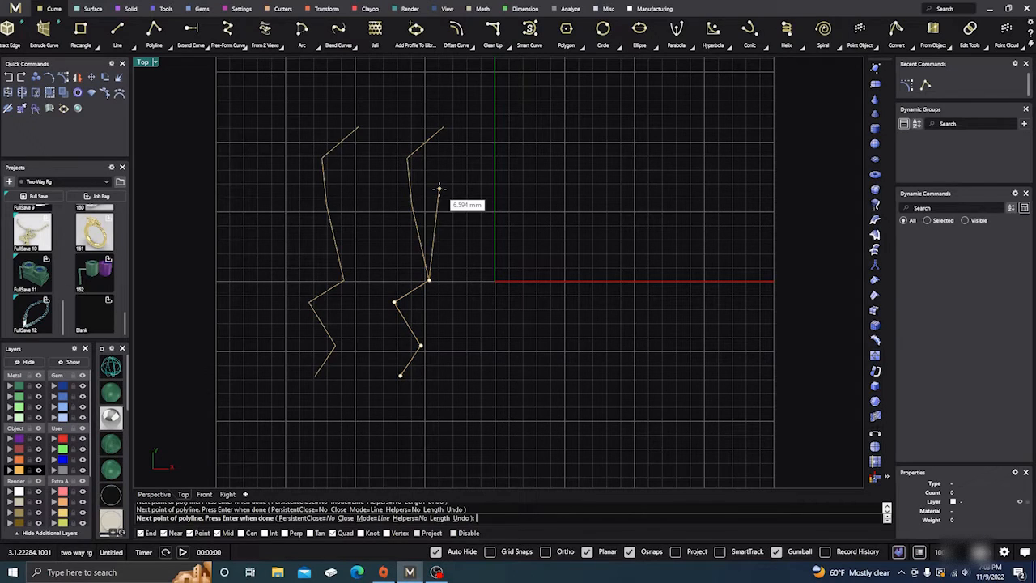
key("Return")
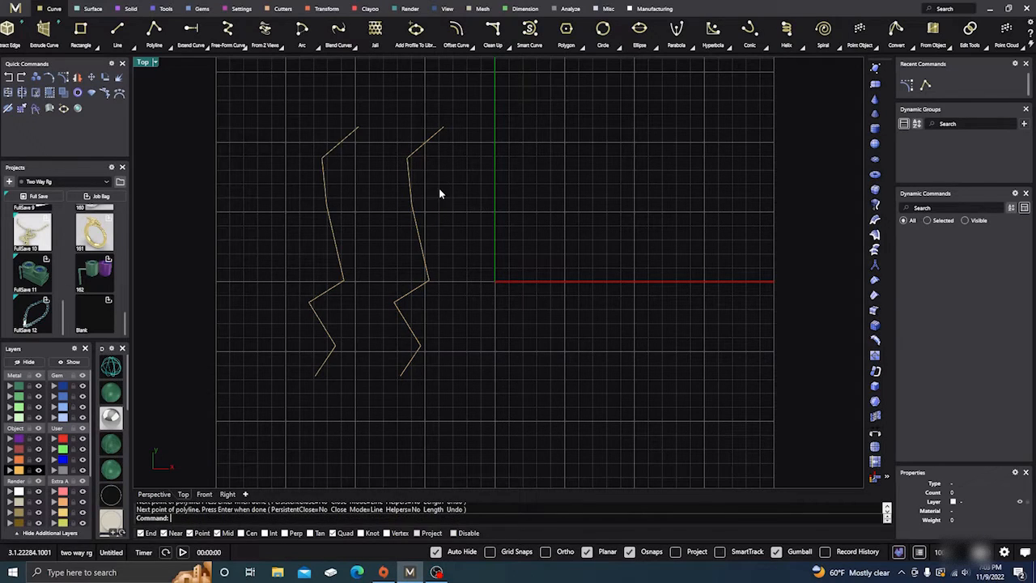
left_click(417, 288)
left_click(346, 190)
left_click(21, 78)
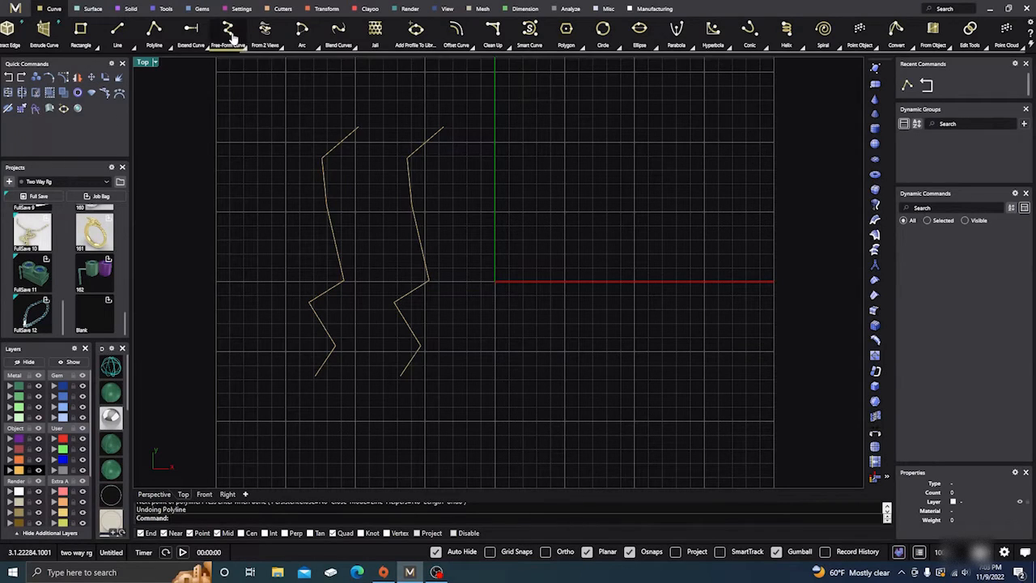
Rebuild the duplicate zigzag curve with 60 points and degree 2, deleting the input
left_click(405, 294)
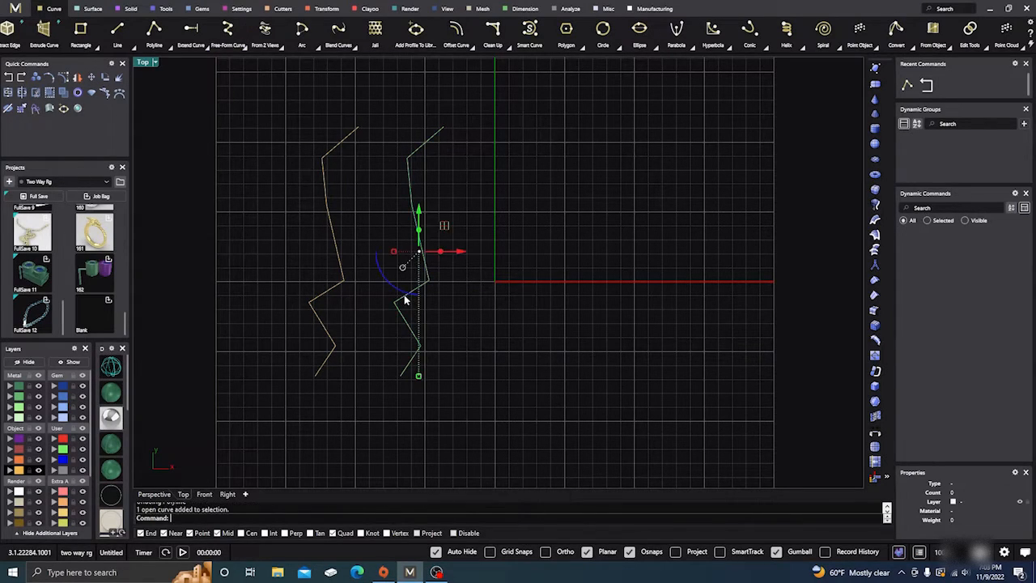
key("Escape")
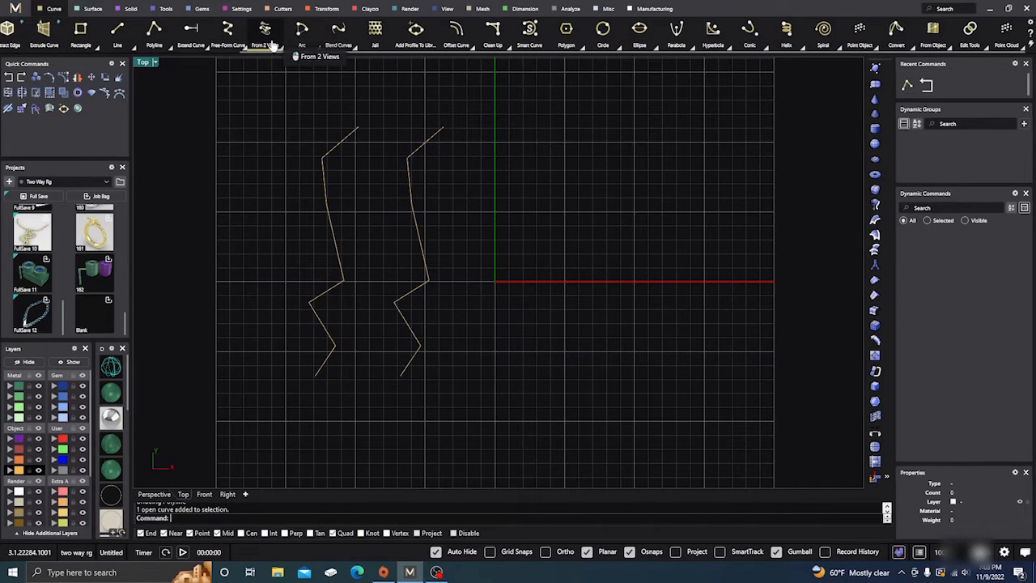
left_click(424, 260)
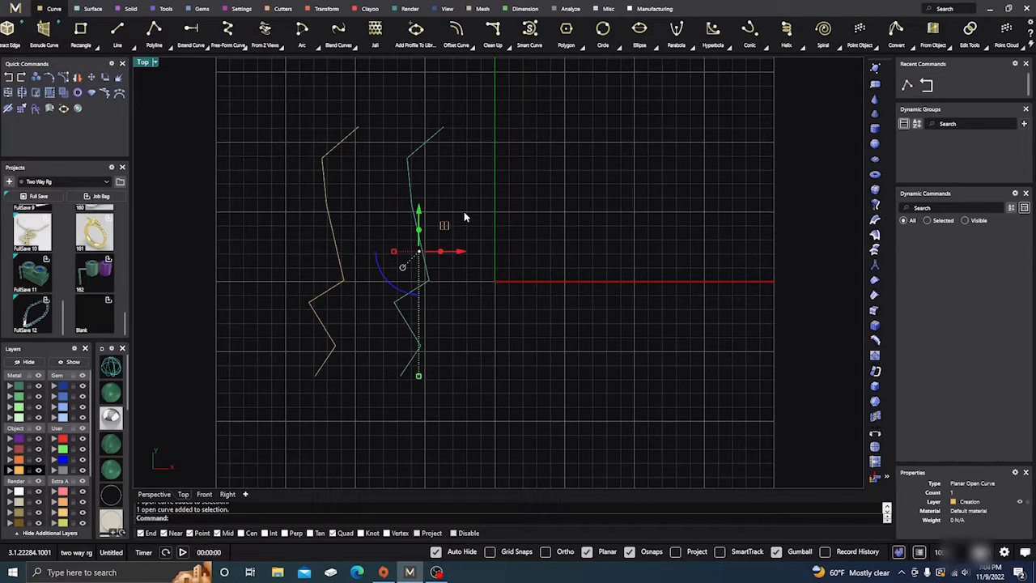
type("Rebuild")
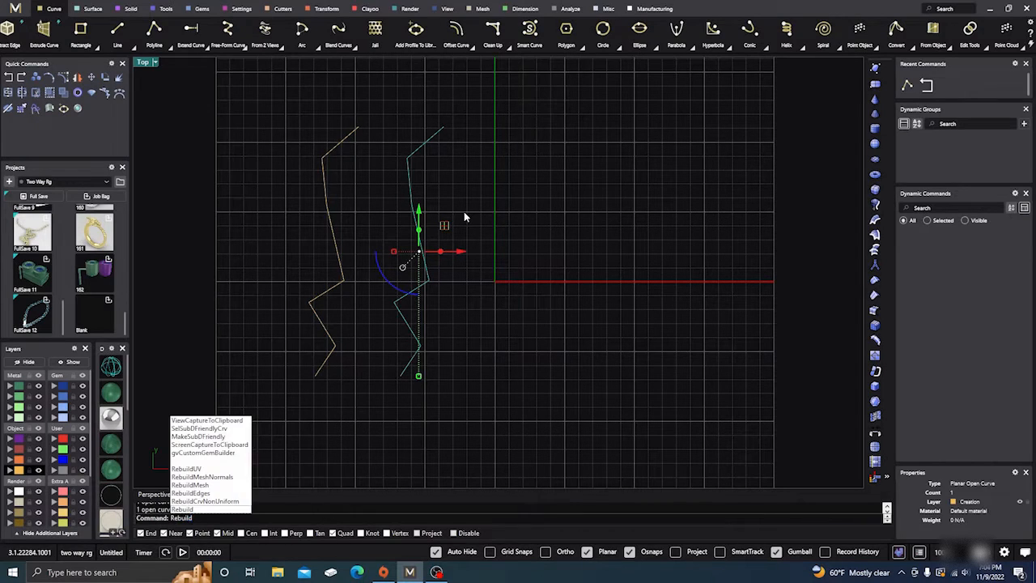
key("Return")
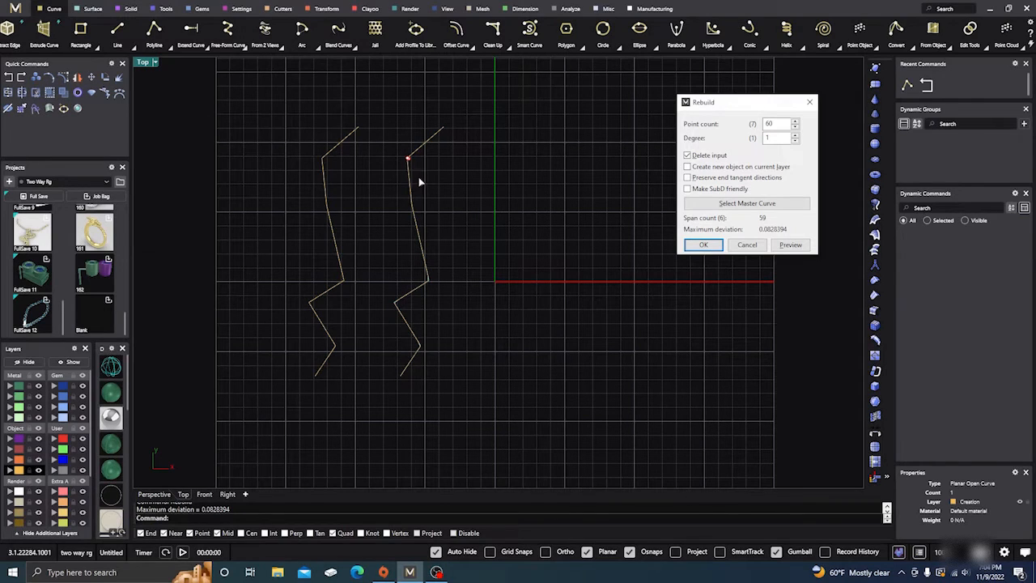
right_click_drag(510, 153, 517, 175)
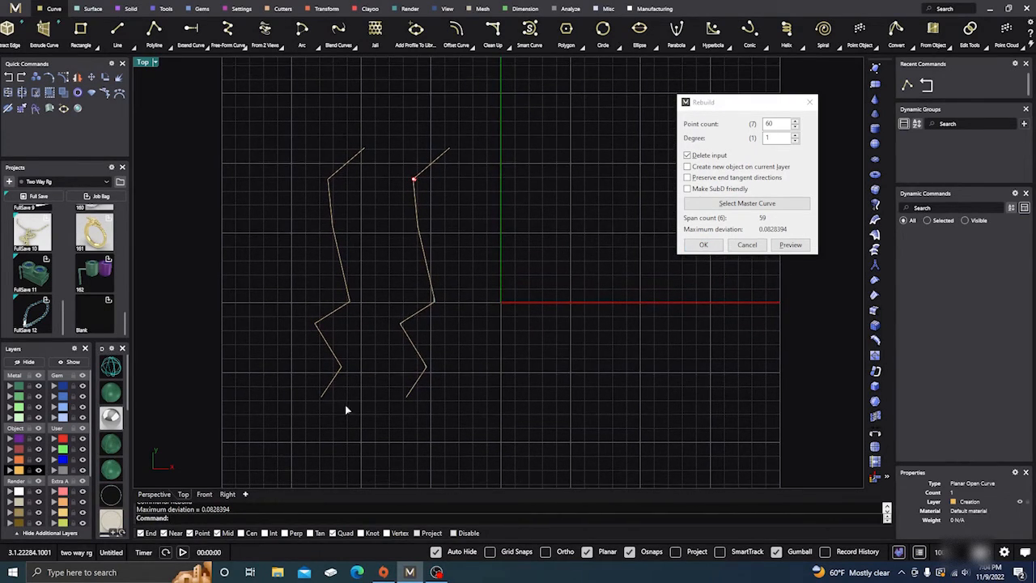
left_click(795, 135)
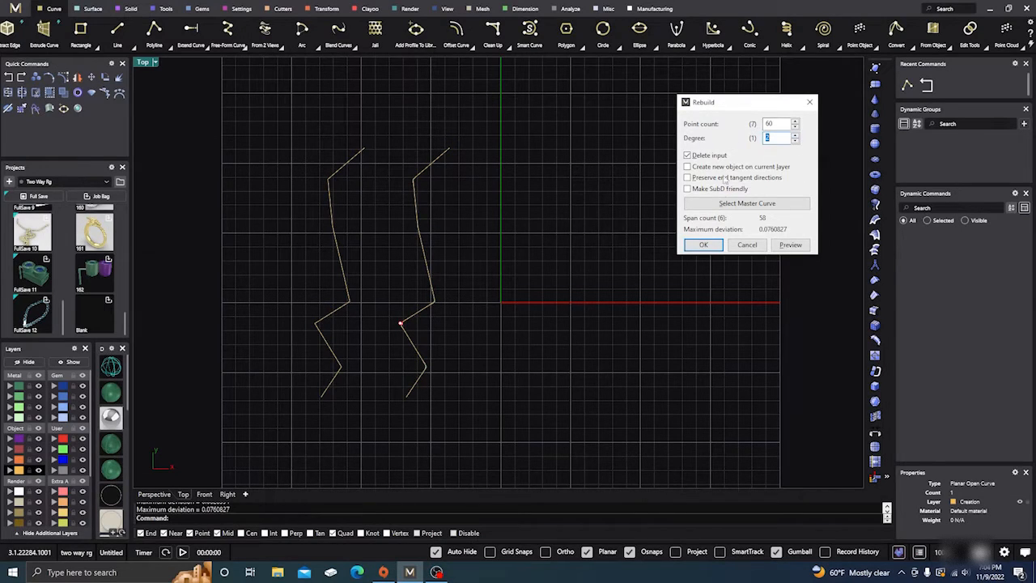
left_click(704, 248)
left_click(704, 246)
Duplicate the degree 2 zigzag curve along positive X so the copy crosses the Y axis
scroll(435, 354, "up", 4)
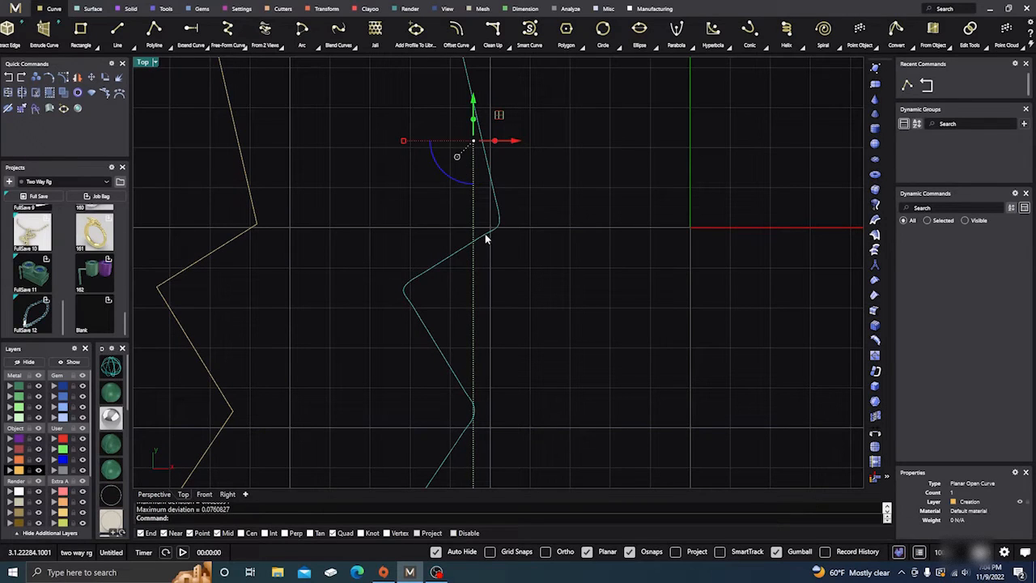
scroll(489, 235, "up", 3)
scroll(477, 237, "down", 6)
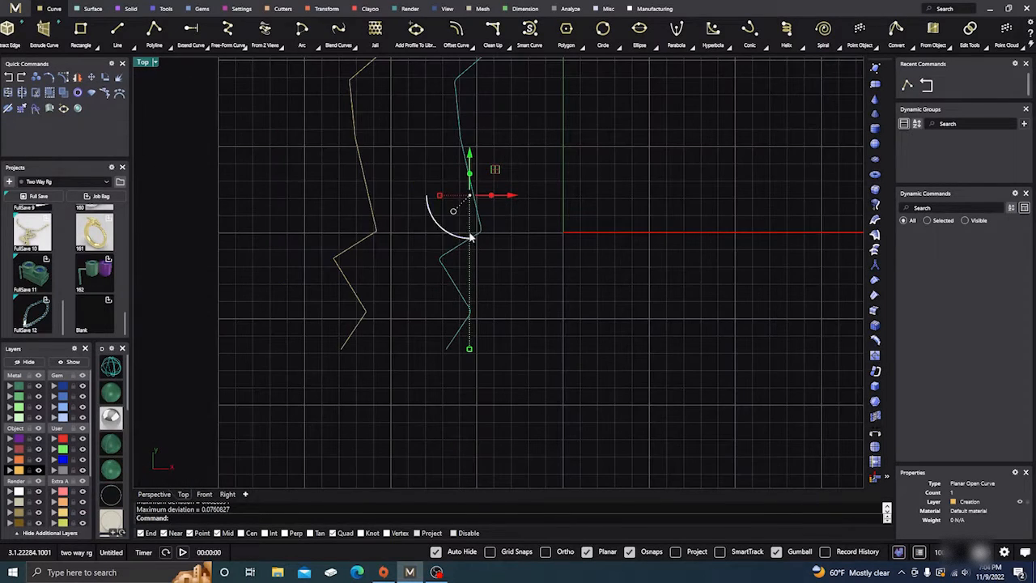
scroll(463, 170, "up", 3)
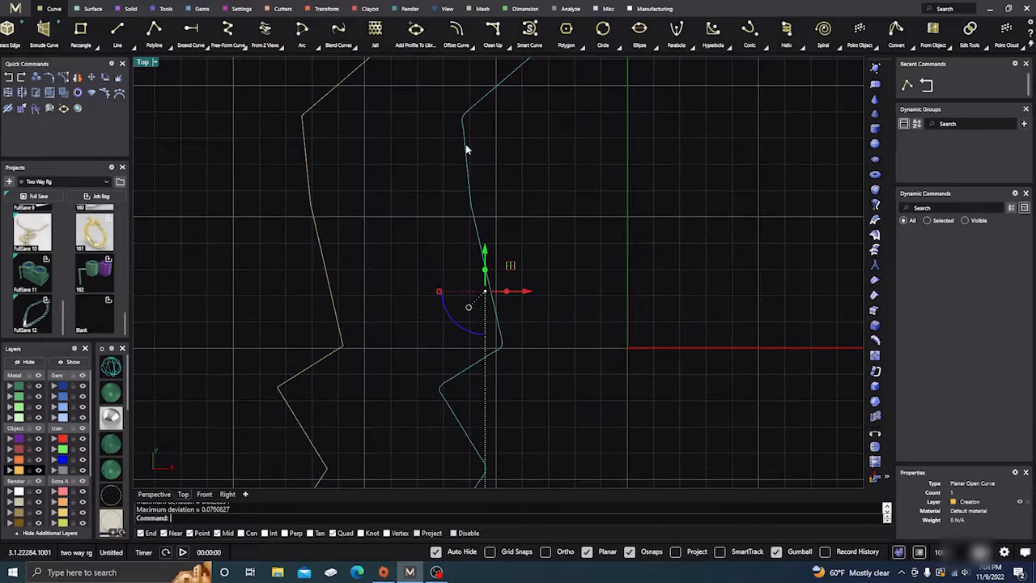
scroll(421, 207, "down", 3)
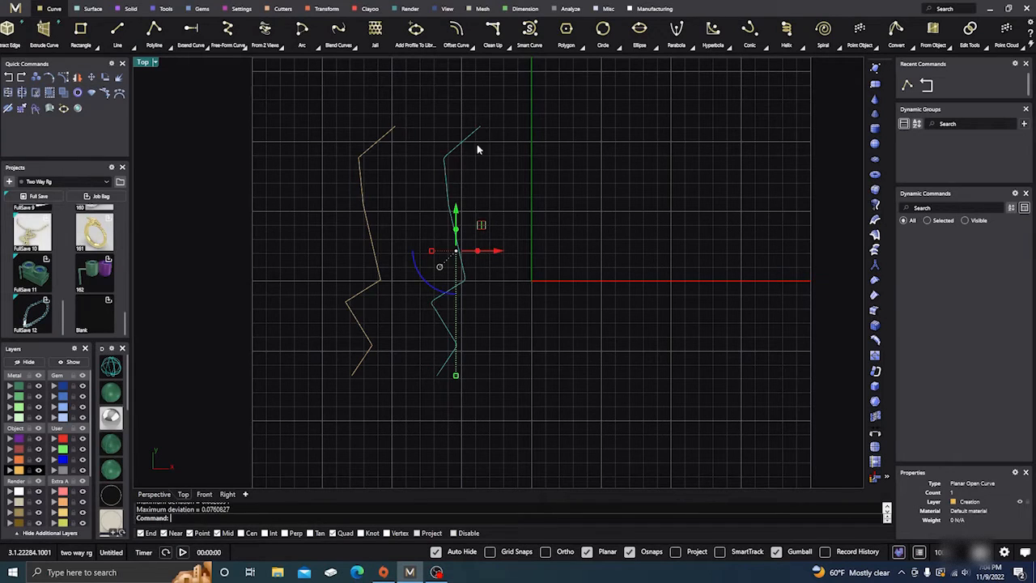
left_click(537, 246)
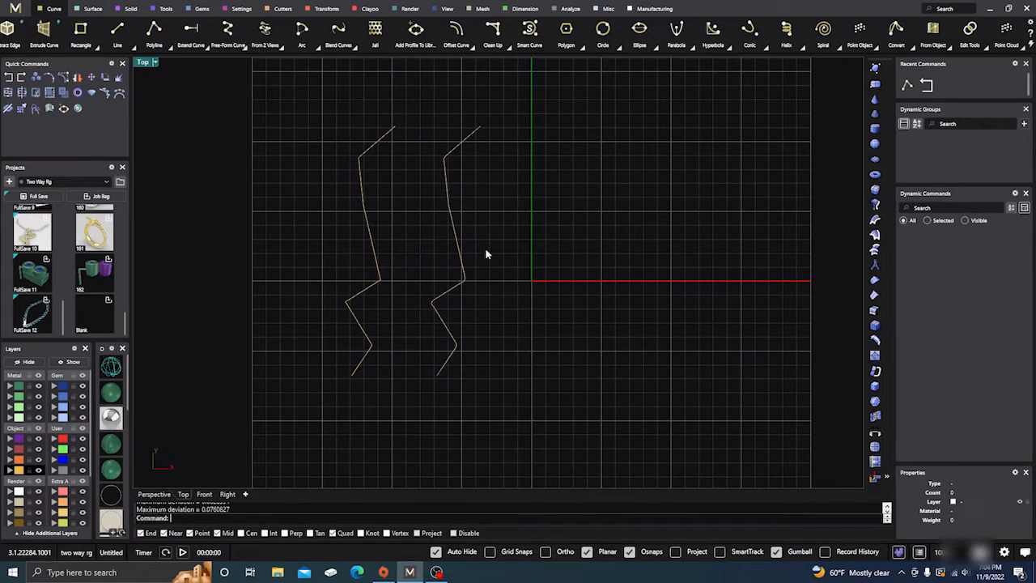
left_click(463, 284)
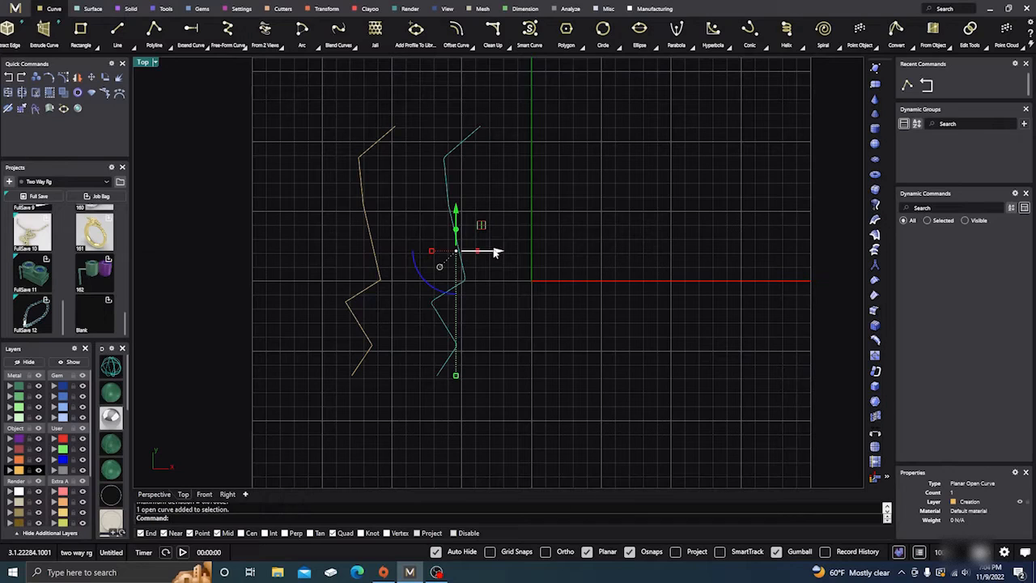
left_click_drag(502, 254, 584, 259, "alt")
left_click(657, 152)
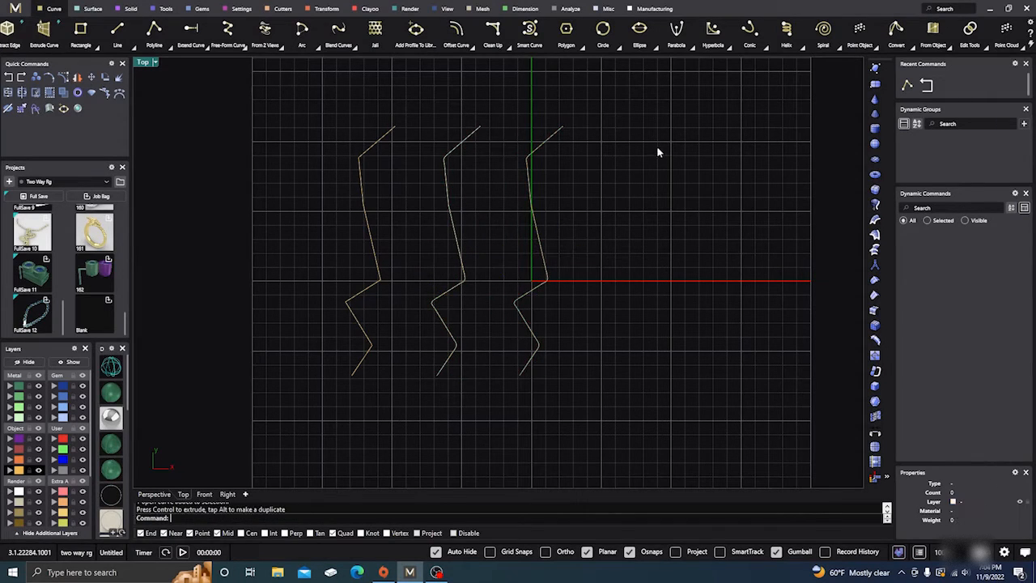
left_click(448, 212)
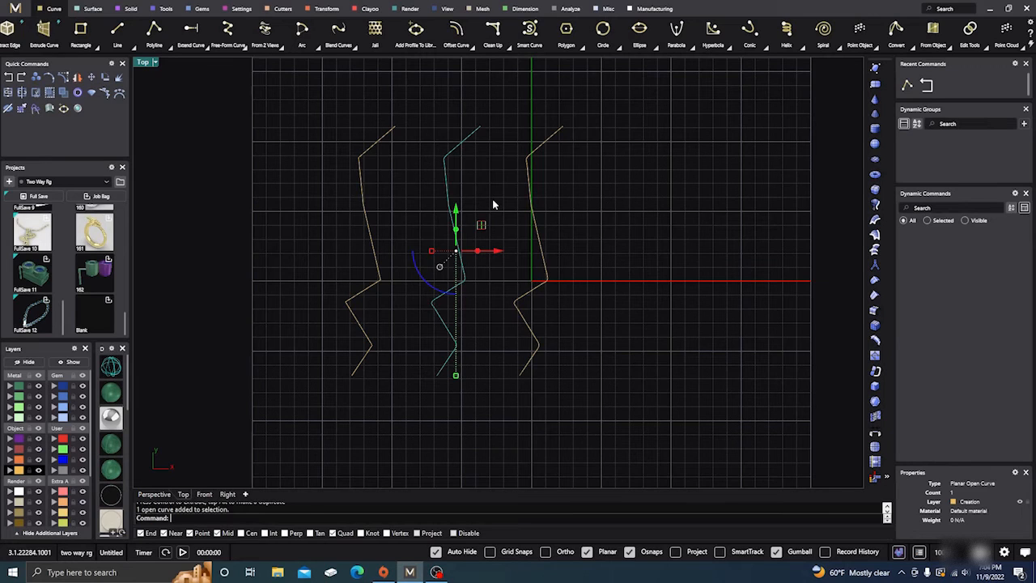
type("rebuild")
key("Return")
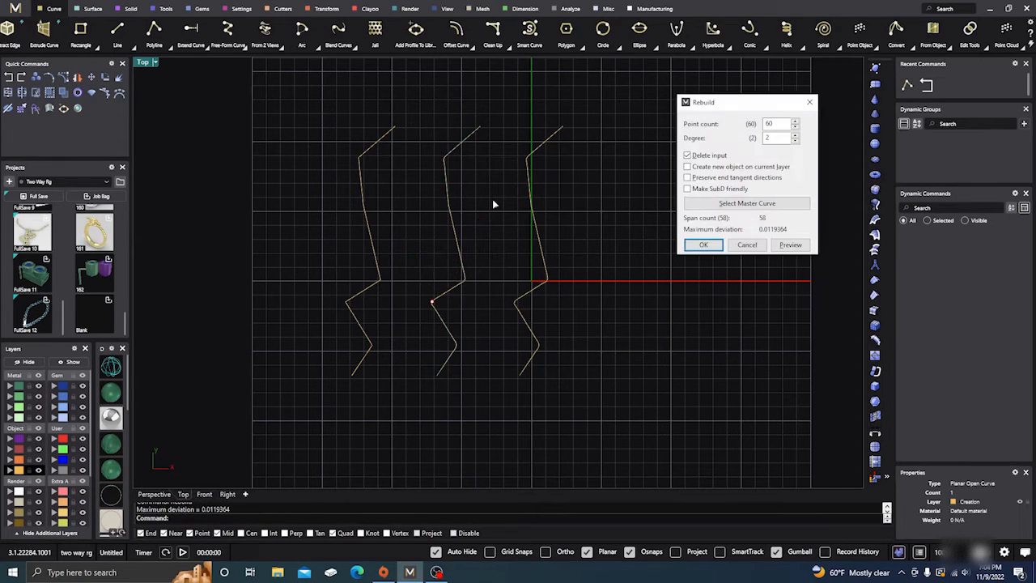
left_click(531, 195)
left_click(710, 245)
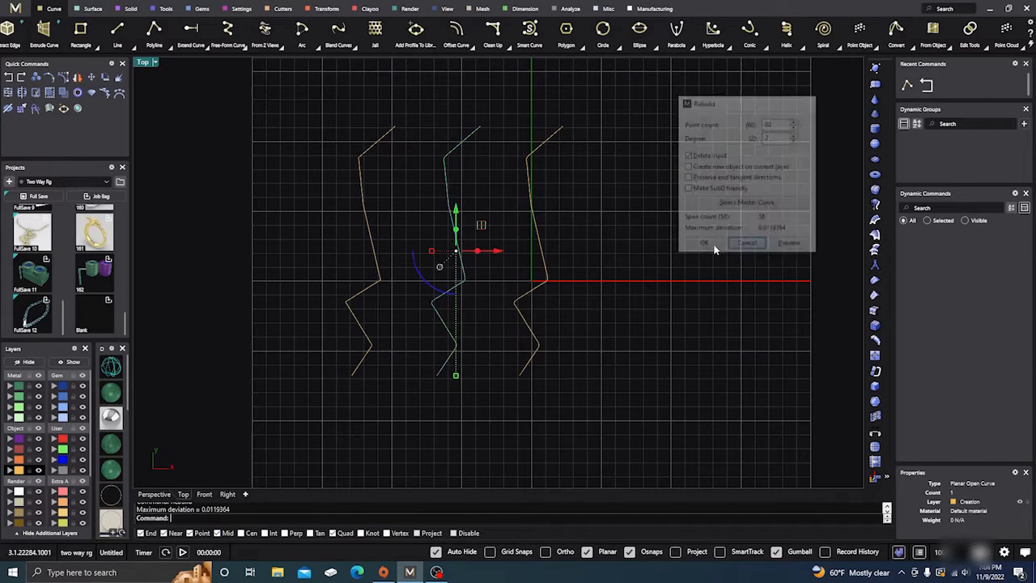
Postpone the Windows feature update restart by asking for a reminder
left_click(548, 226)
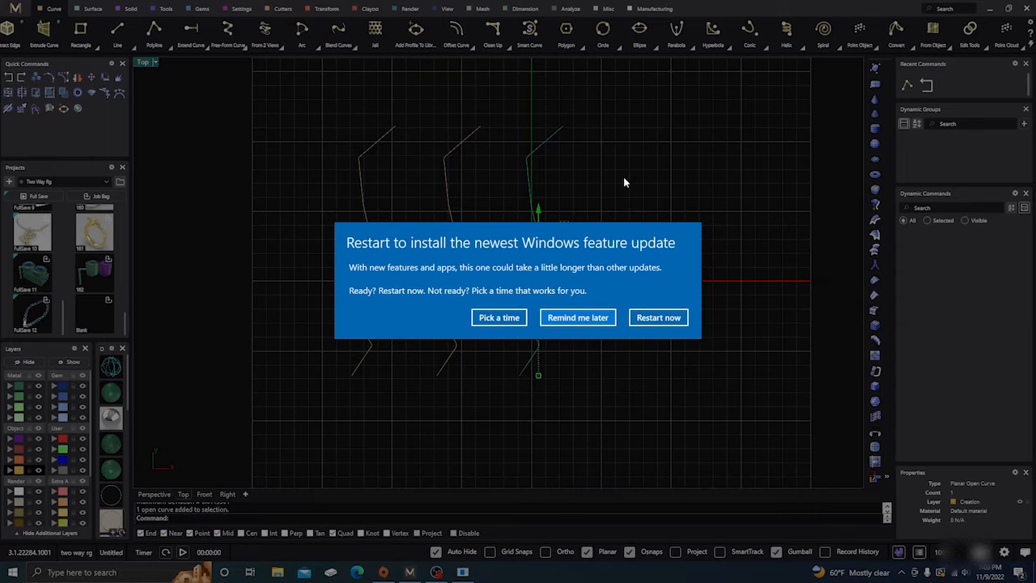
left_click(578, 317)
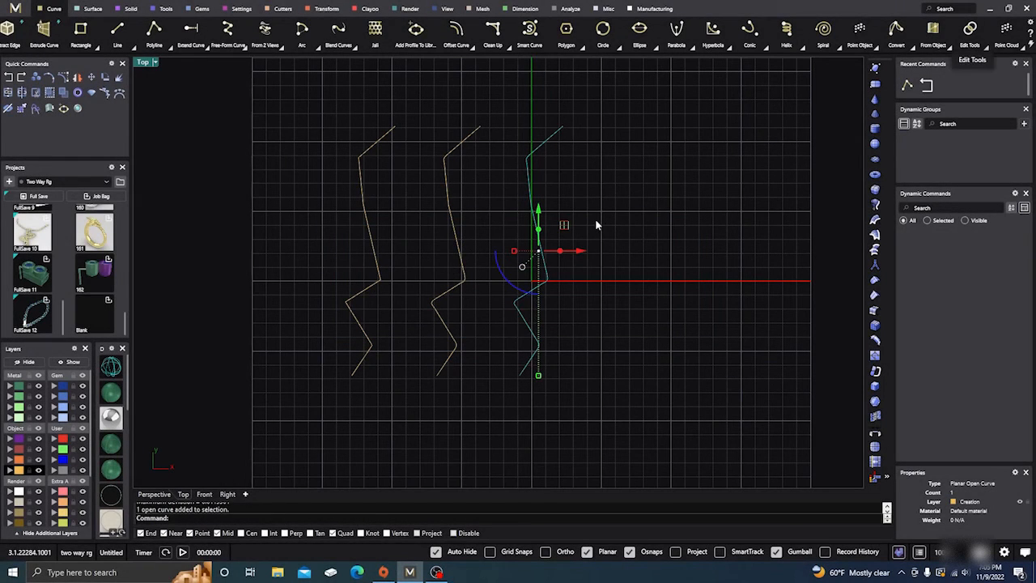
type("Reu")
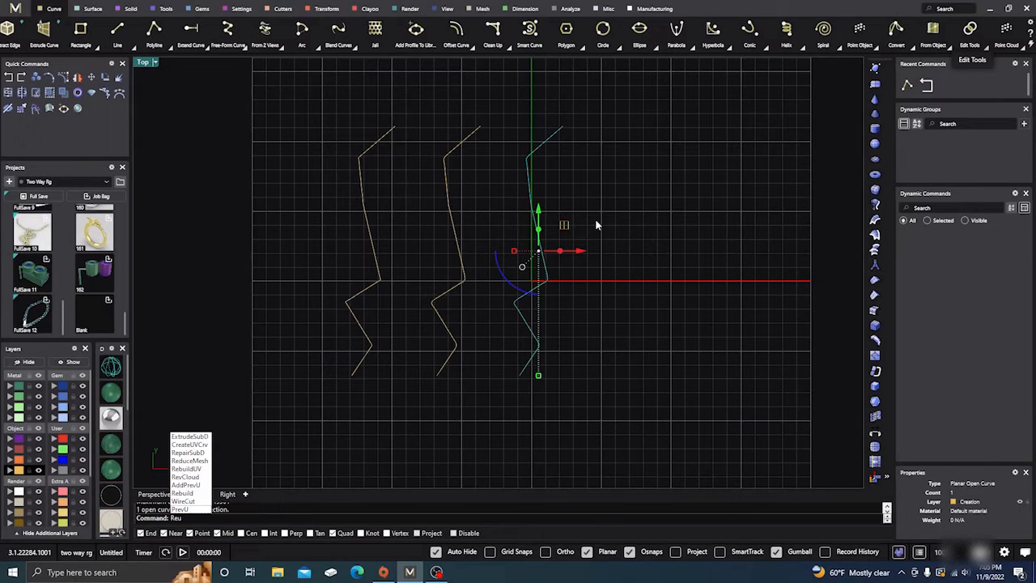
key("BackSpace")
key("BackSpace")
type("bui")
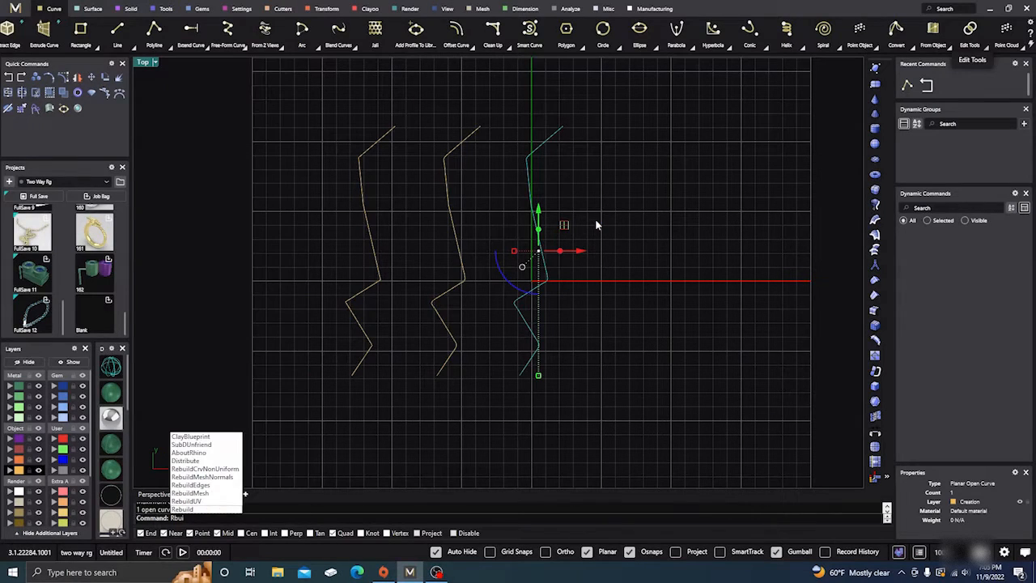
type("ld")
key("Return")
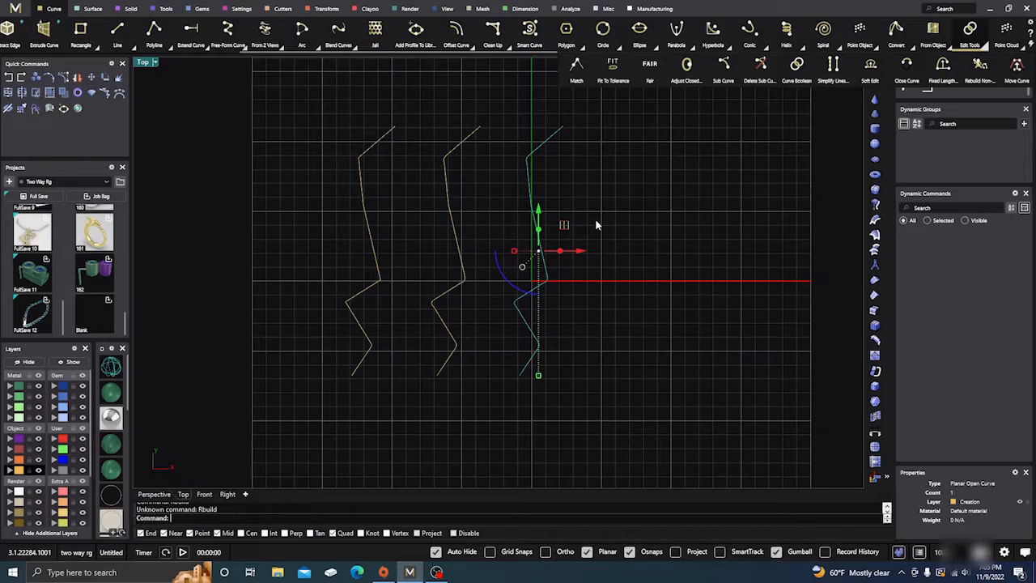
key("Escape")
Rebuild the zigzag copy crossing the Y axis with 10 points and degree 3, deleting the input
key("Return")
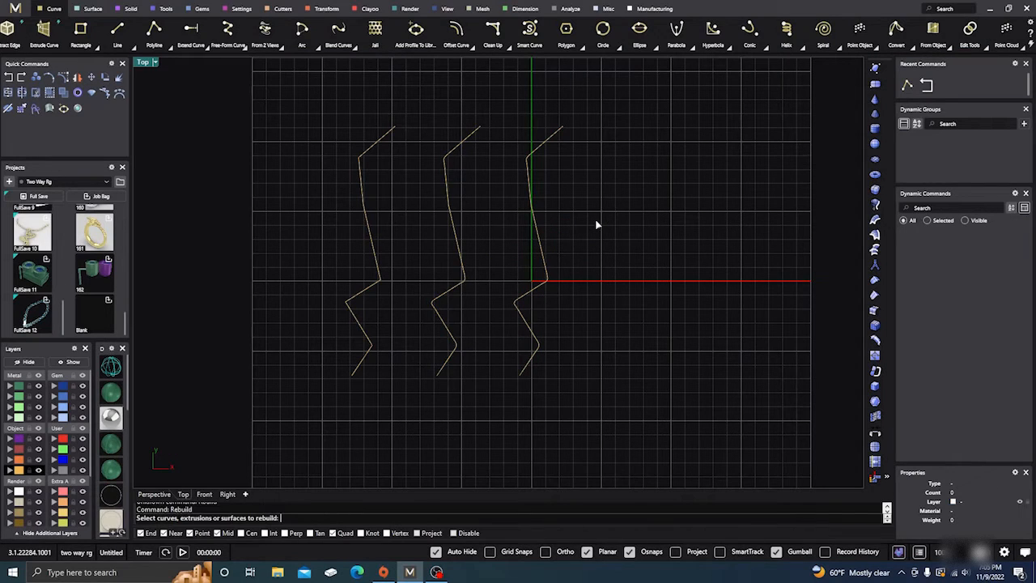
left_click(534, 240)
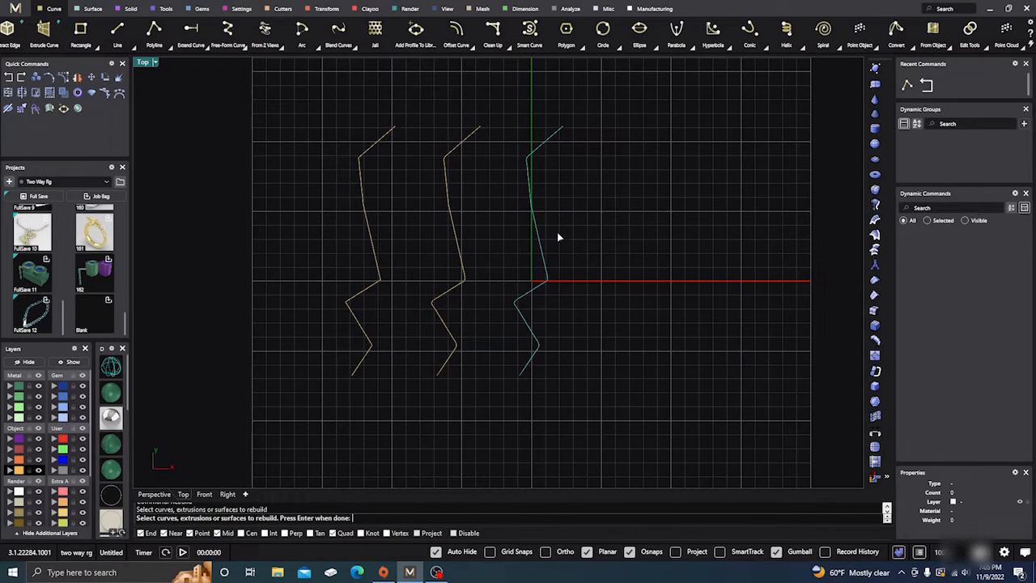
key("Return")
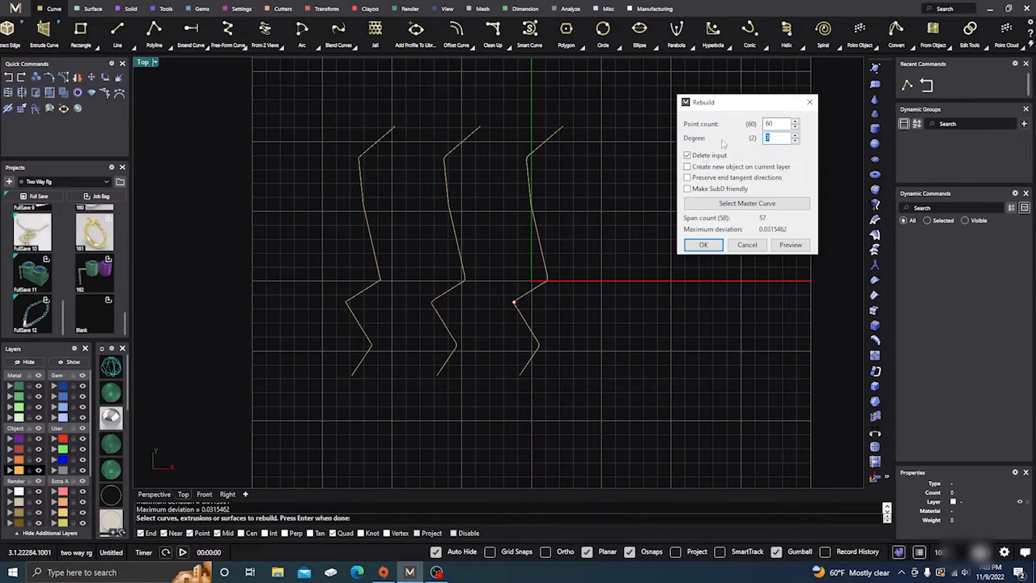
double_click(777, 125)
type("1")
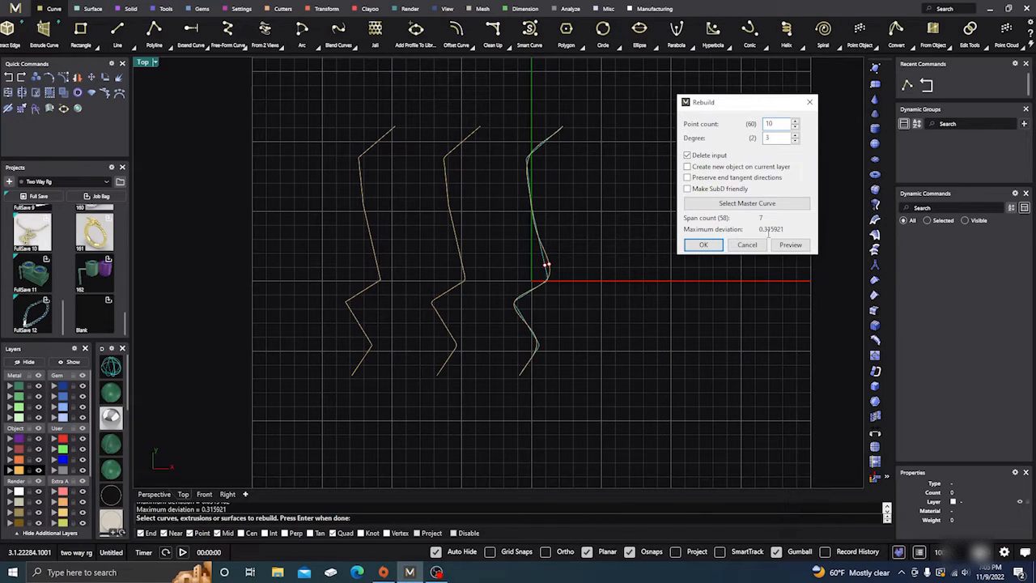
scroll(544, 277, "up", 4)
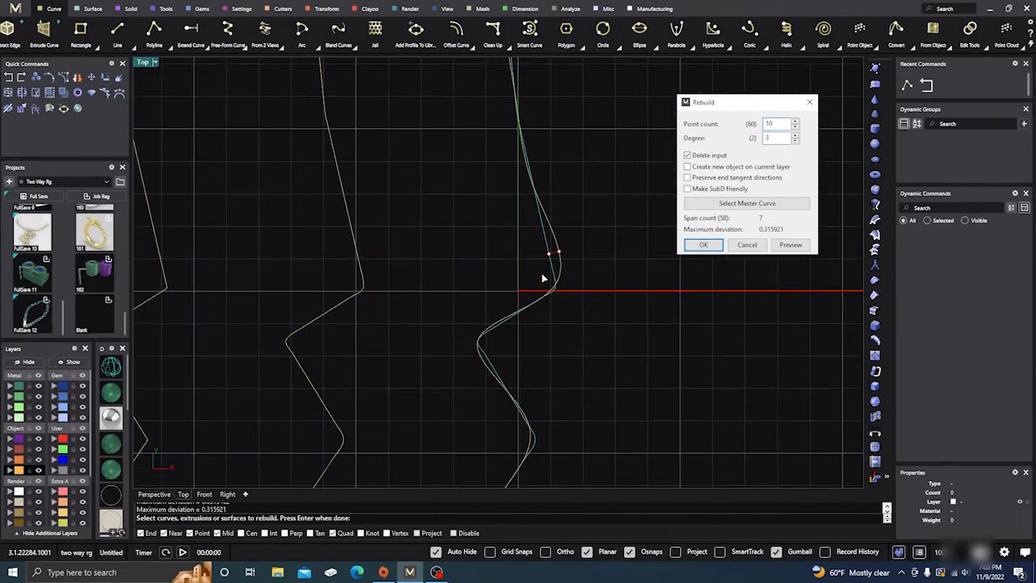
scroll(555, 254, "down", 5)
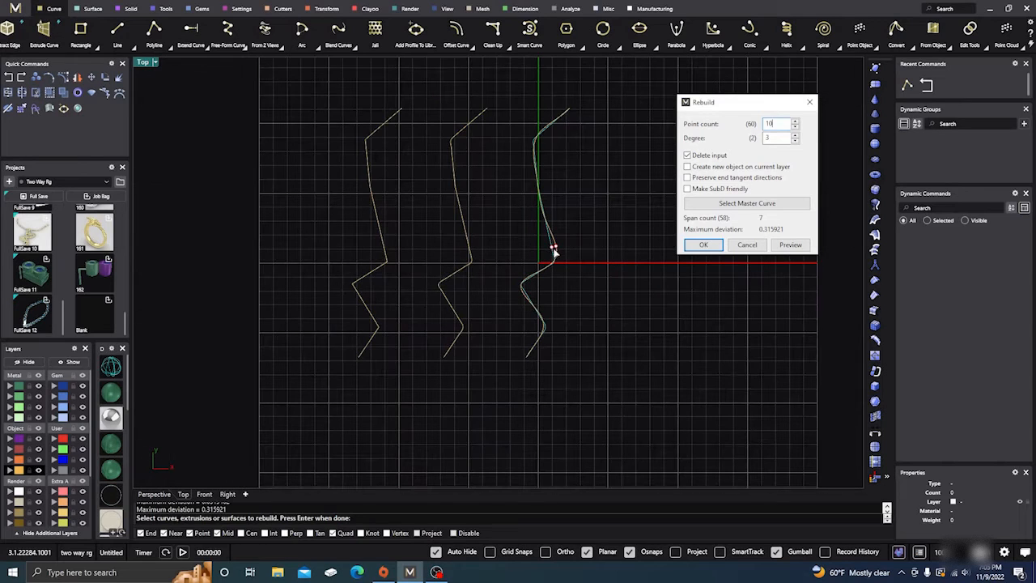
left_click(701, 246)
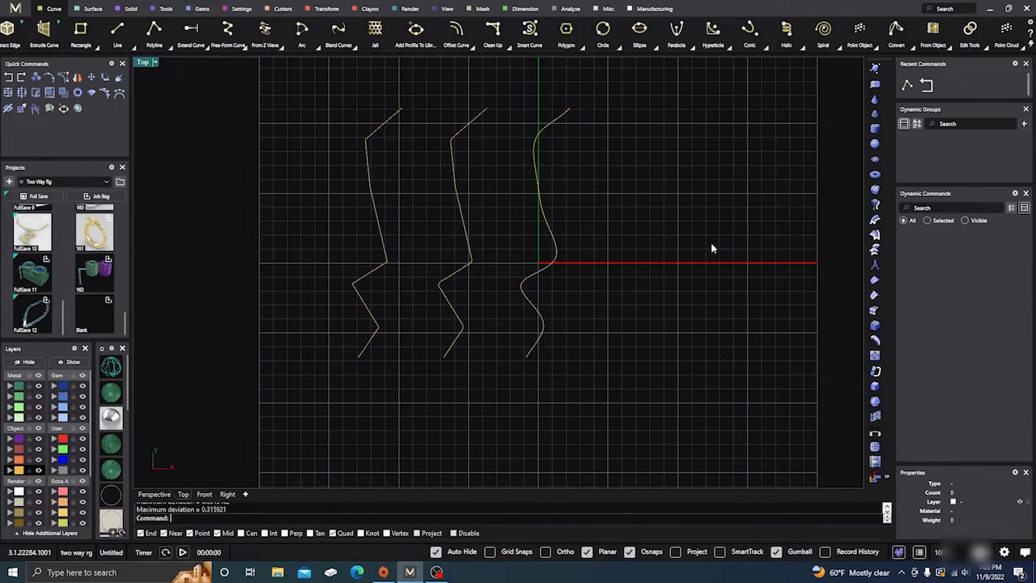
Try rebuilding the smooth curve on the Y axis with 10 points and degree 1, and undo that rebuild
scroll(633, 259, "down", 4)
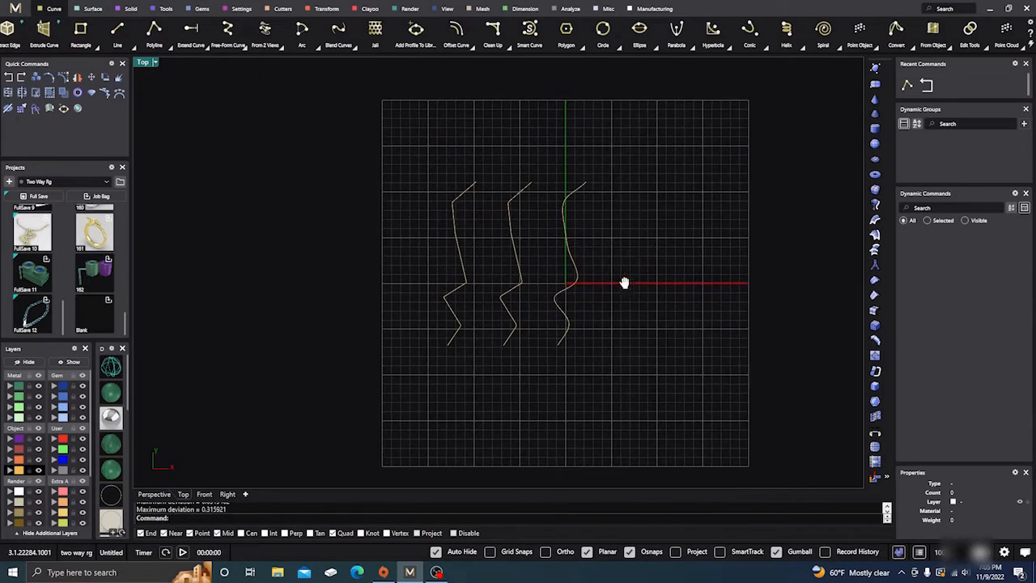
scroll(556, 256, "up", 8)
scroll(589, 264, "down", 2)
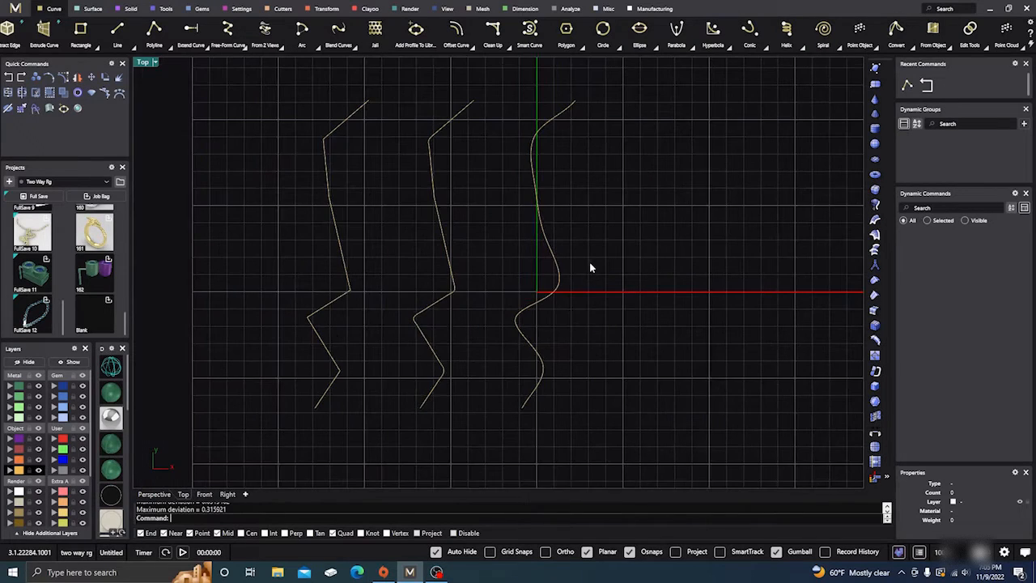
right_click_drag(599, 268, 640, 286)
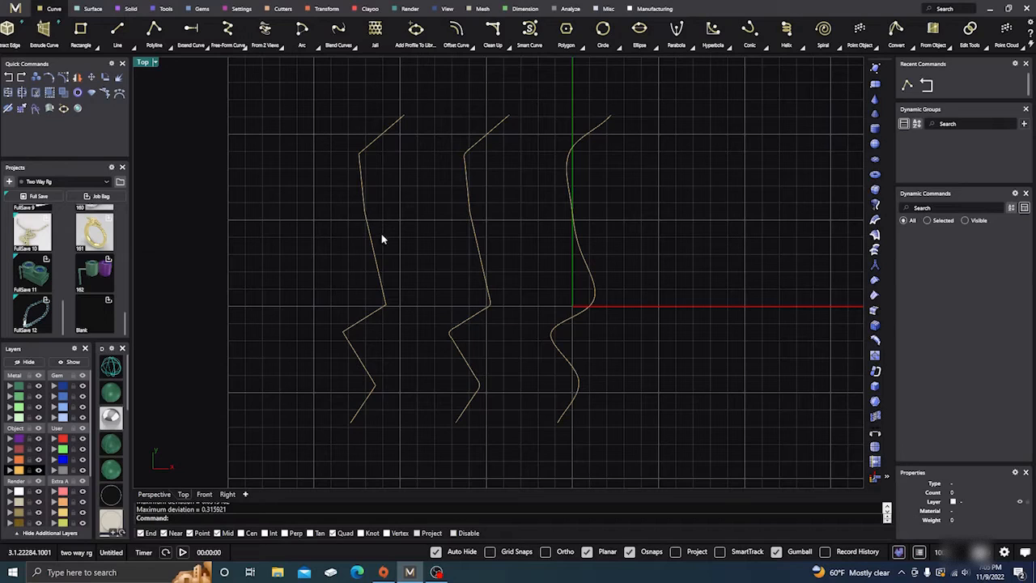
left_click(587, 266)
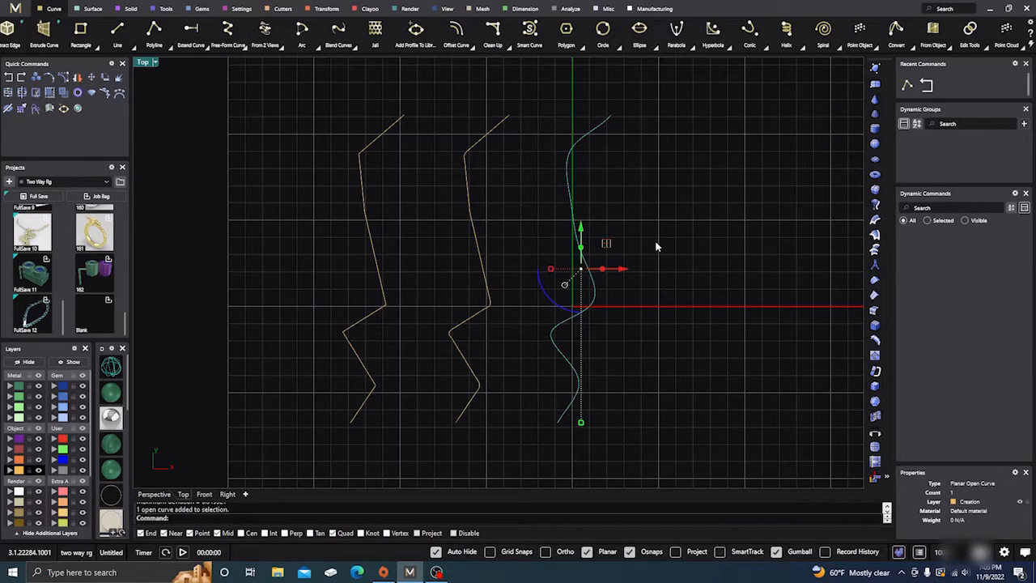
type("Rebuild")
key("Return")
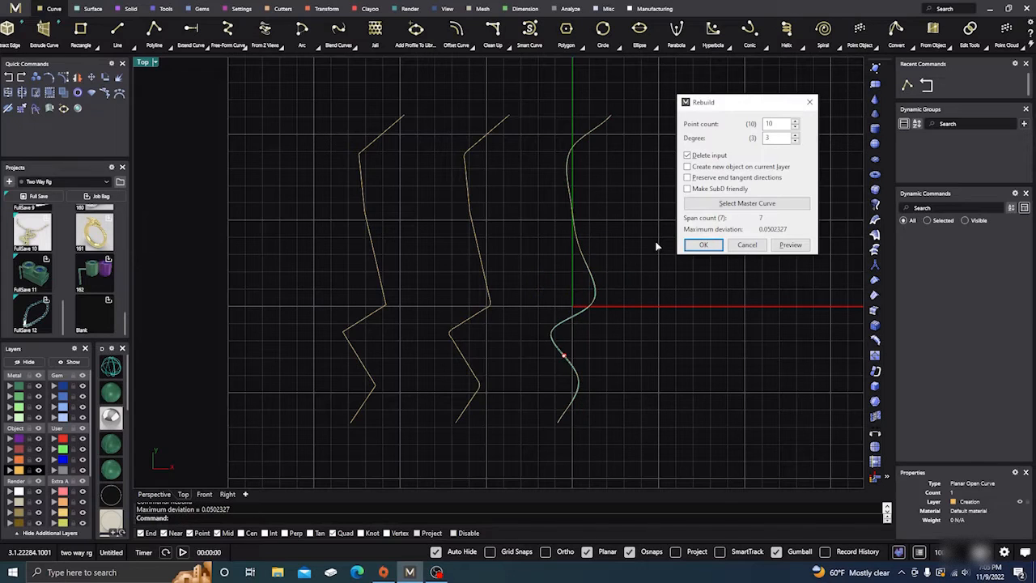
double_click(796, 142)
left_click(703, 247)
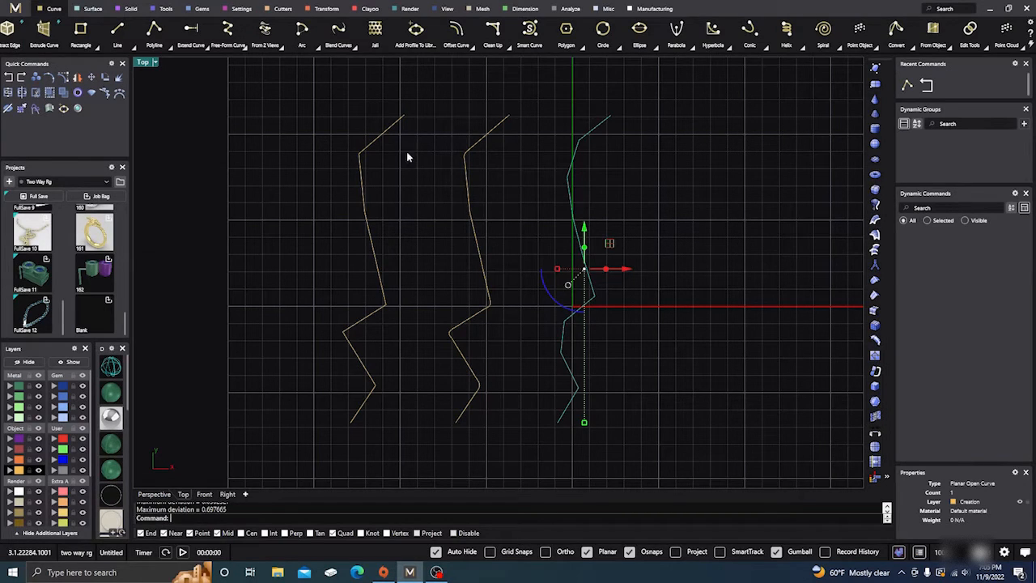
key("Escape")
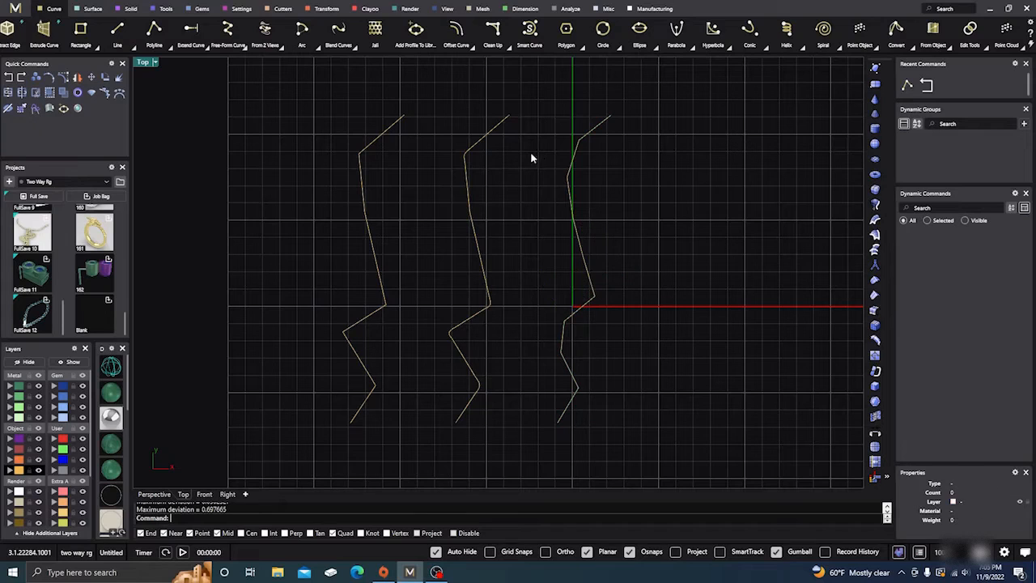
left_click(10, 79)
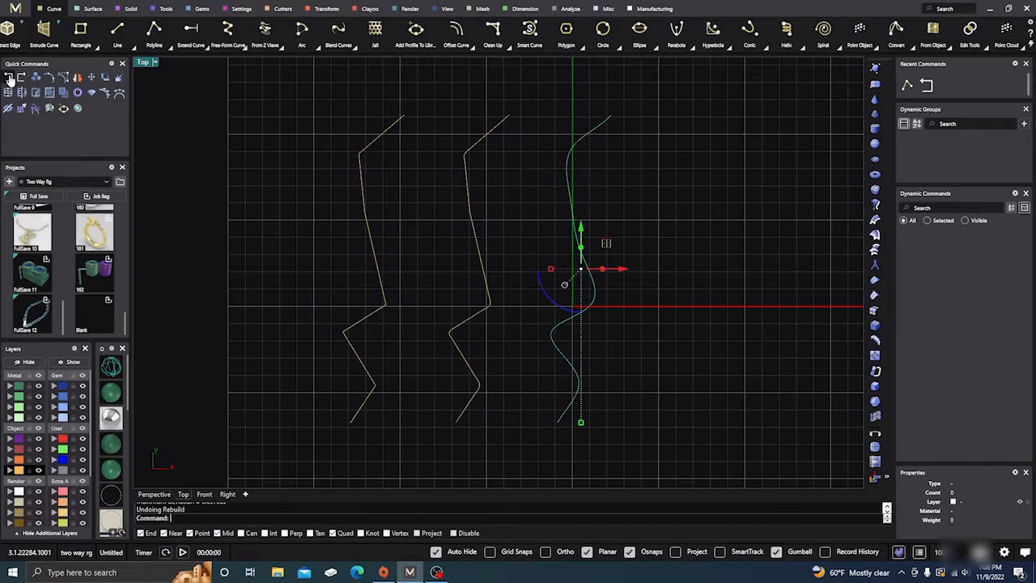
key("Escape")
Explode the original zigzag polyline, the one farthest from the Y axis, into separate segments
right_click_drag(673, 197, 659, 178)
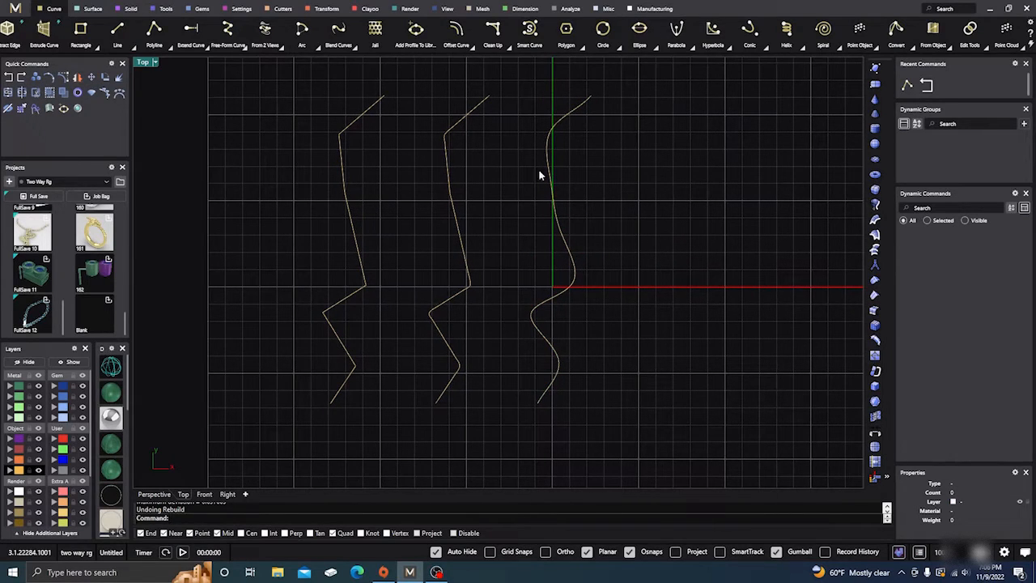
left_click(354, 231)
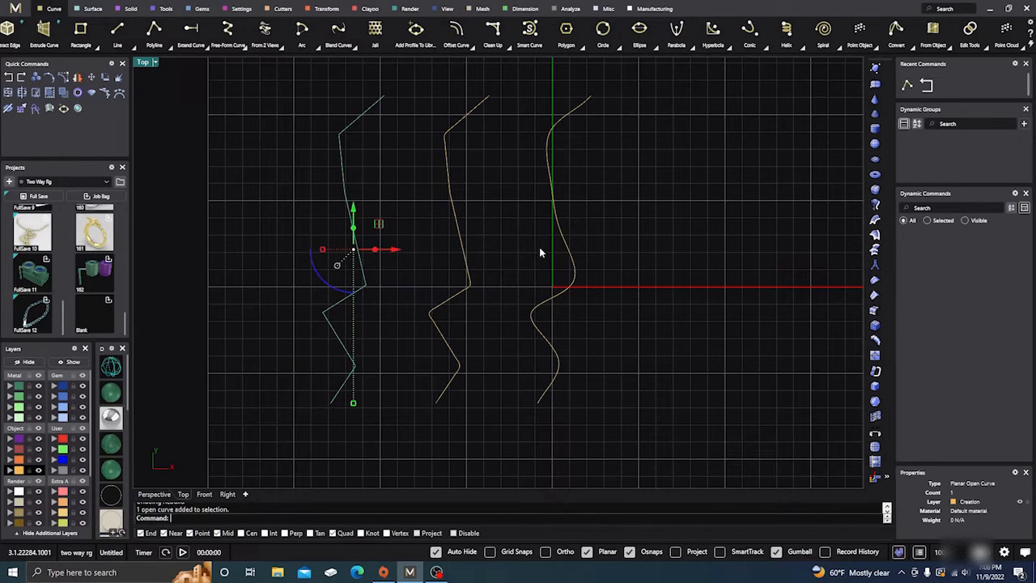
key("Escape")
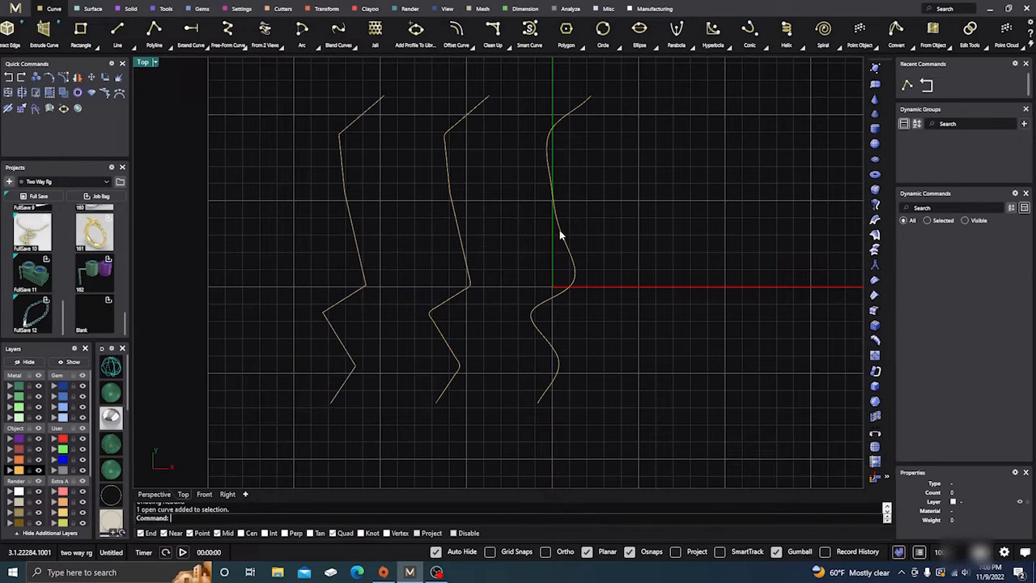
left_click(350, 219)
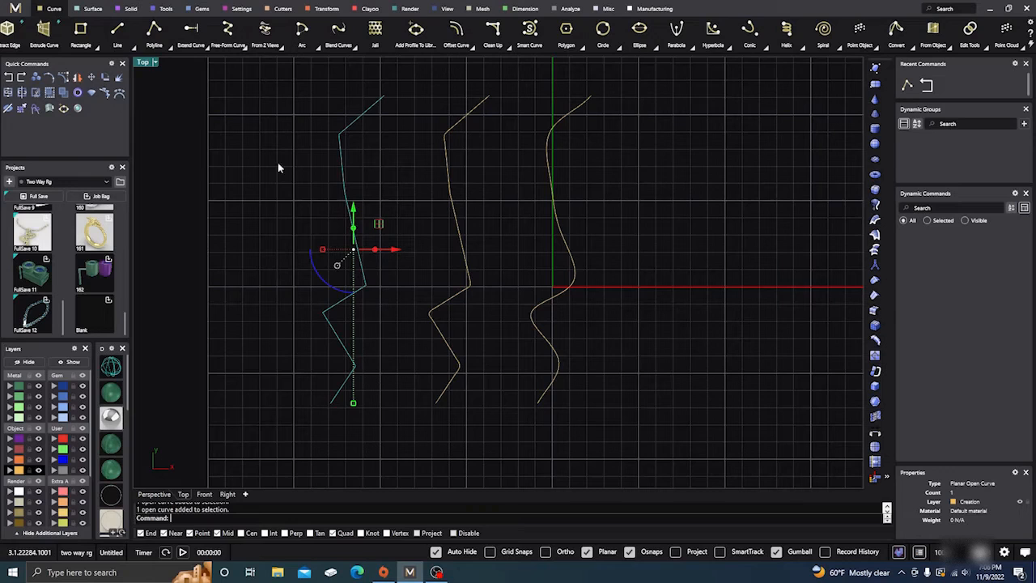
left_click(118, 77)
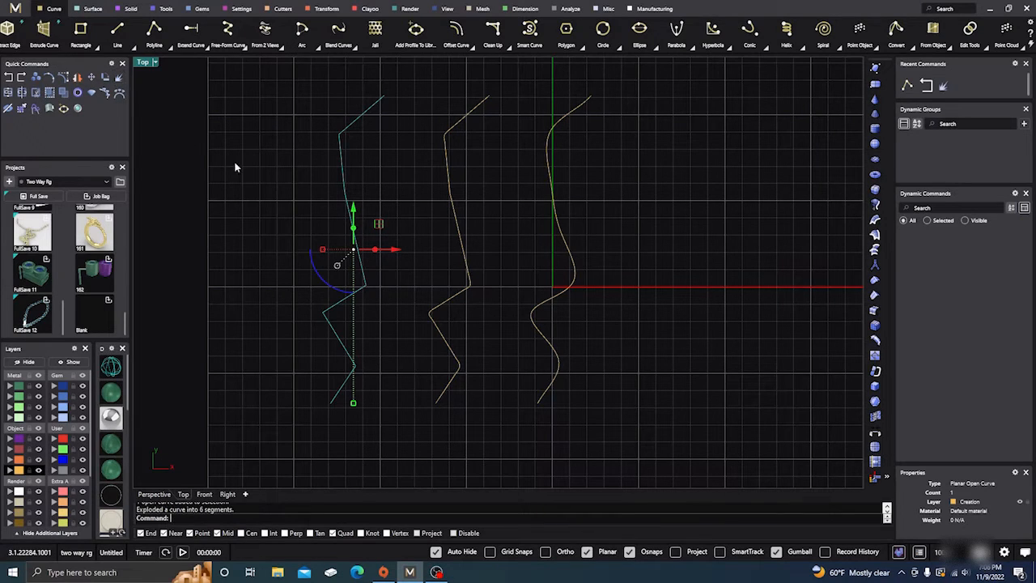
Check the exploded original zigzag by selecting its straight segments one at a time, leaving nothing selected
left_click(364, 112)
left_click(345, 182)
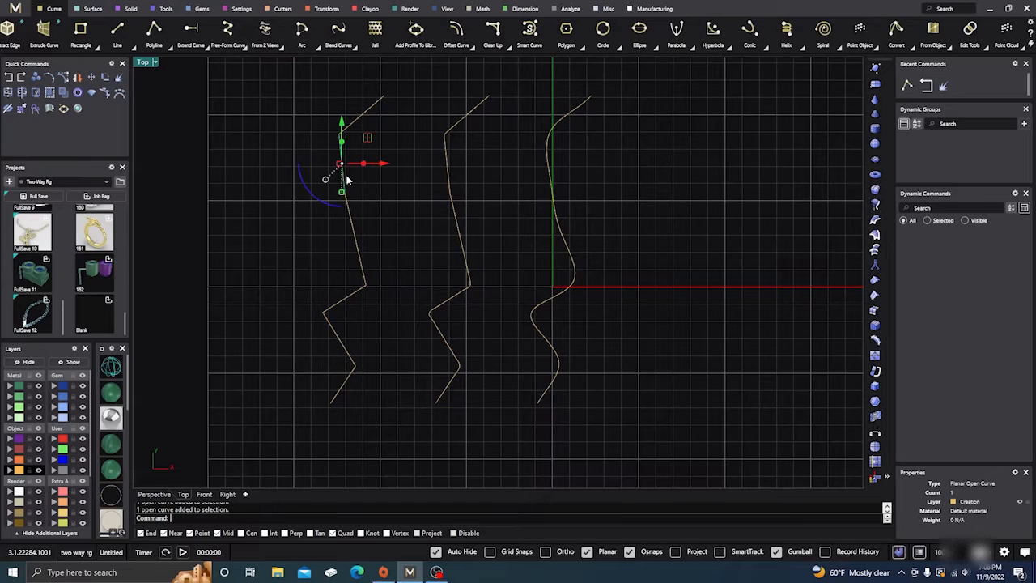
left_click(349, 216)
left_click(345, 298)
key("Escape")
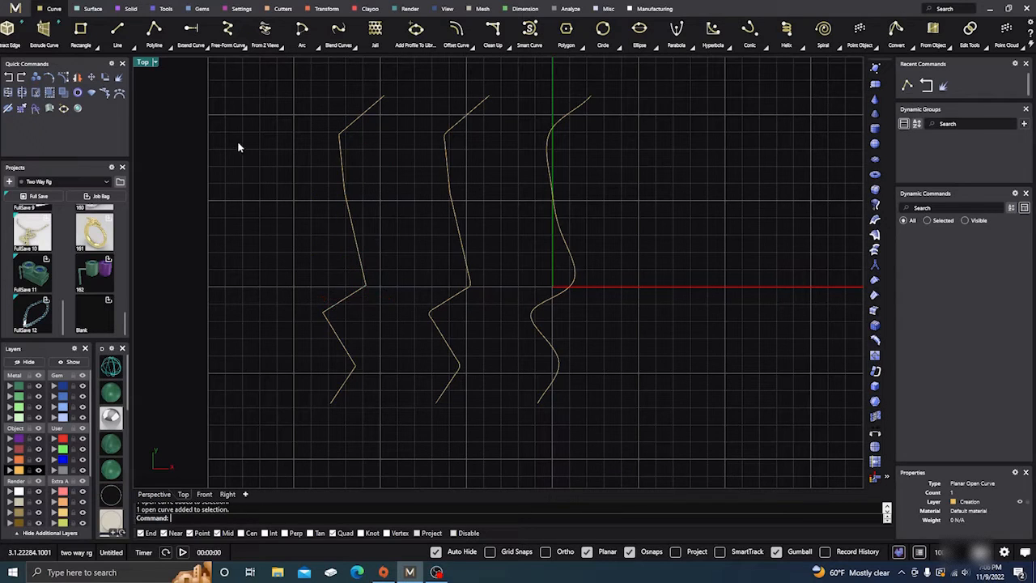
left_click(349, 227)
left_click(302, 171)
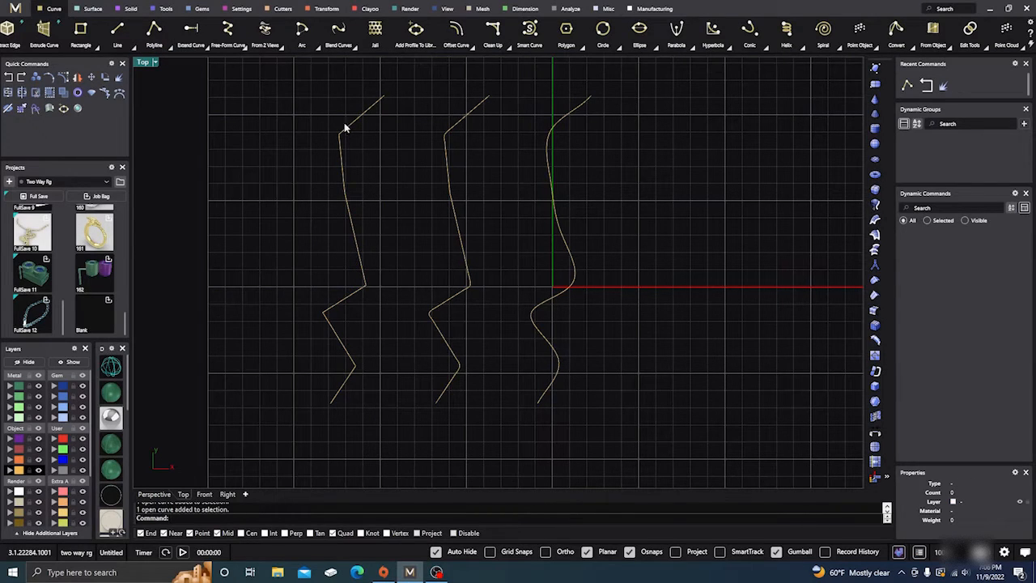
Explode the middle zigzag curve, rebuilt at degree 2 with 60 points, into separate segments
right_click_drag(424, 194, 392, 189)
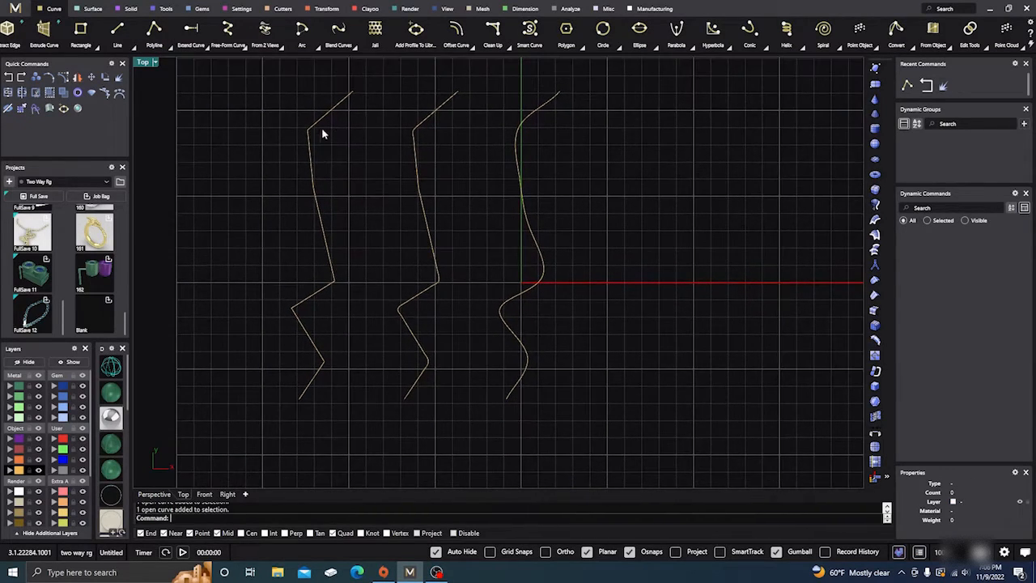
left_click(419, 178)
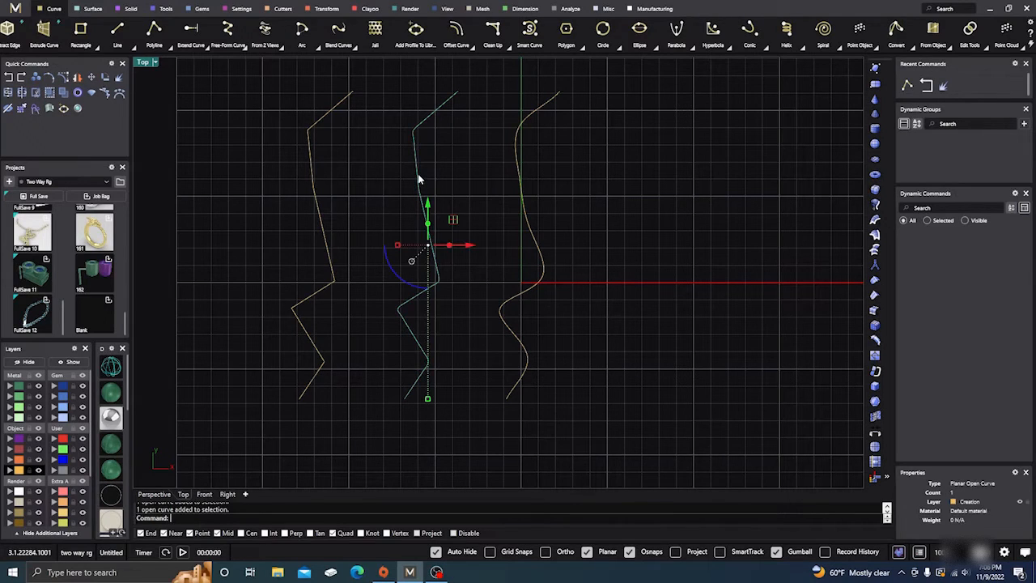
left_click(119, 78)
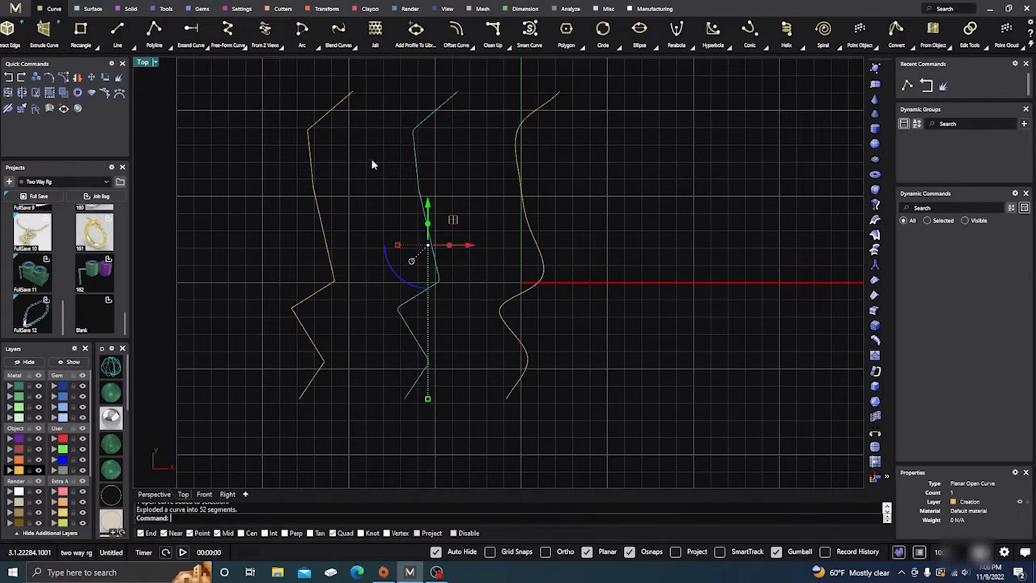
Examine how the exploded middle zigzag is divided by selecting pieces along its straight runs and near its corners
left_click(434, 111)
left_click(458, 140)
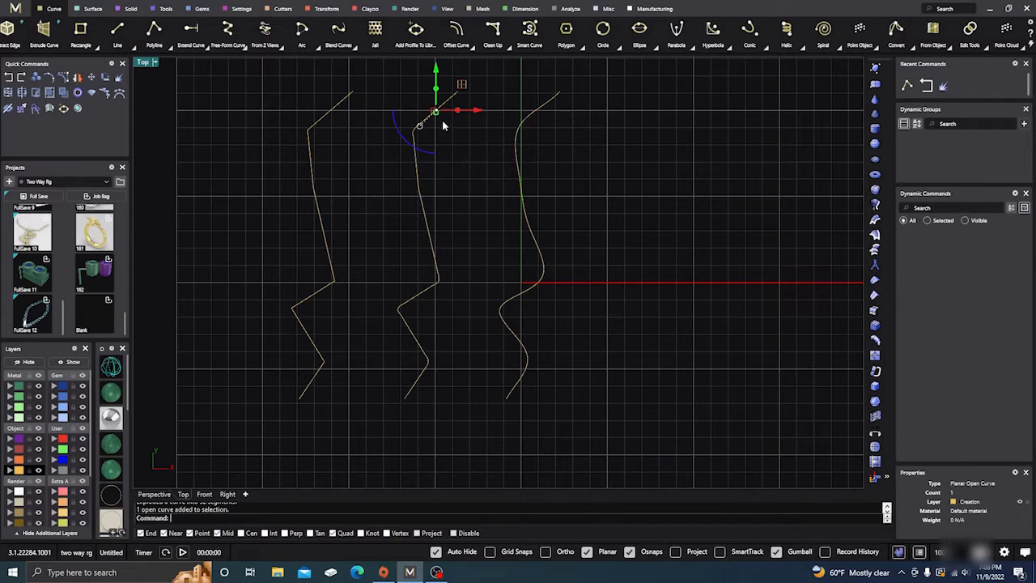
scroll(434, 111, "up", 3)
left_click(415, 193)
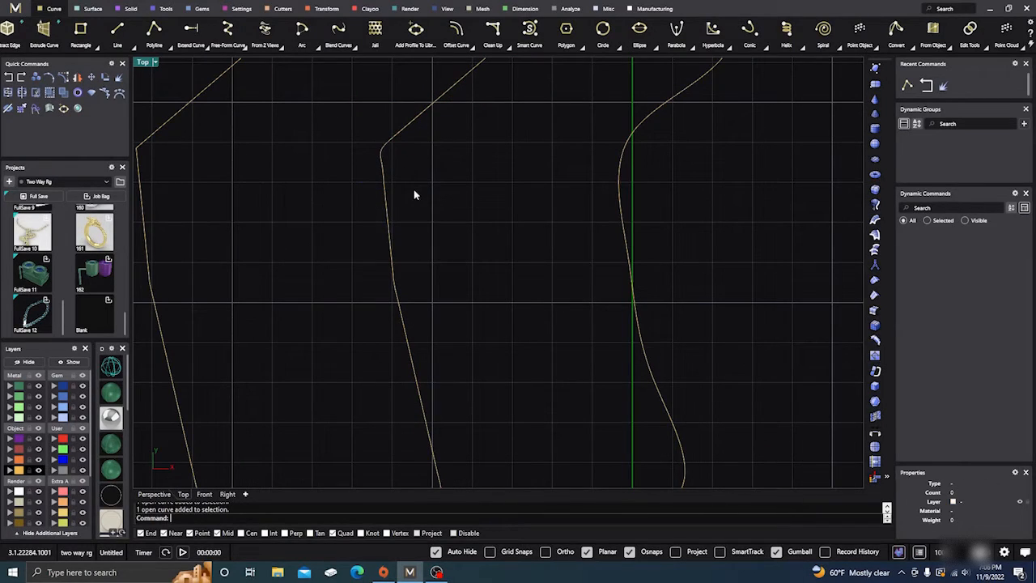
left_click(388, 211)
scroll(436, 265, "down", 5)
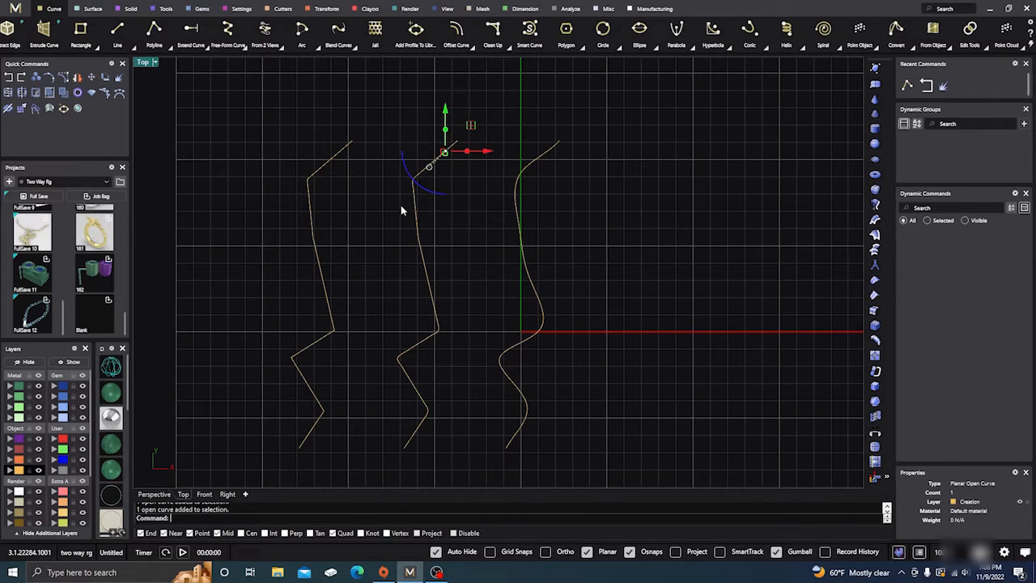
left_click(419, 346)
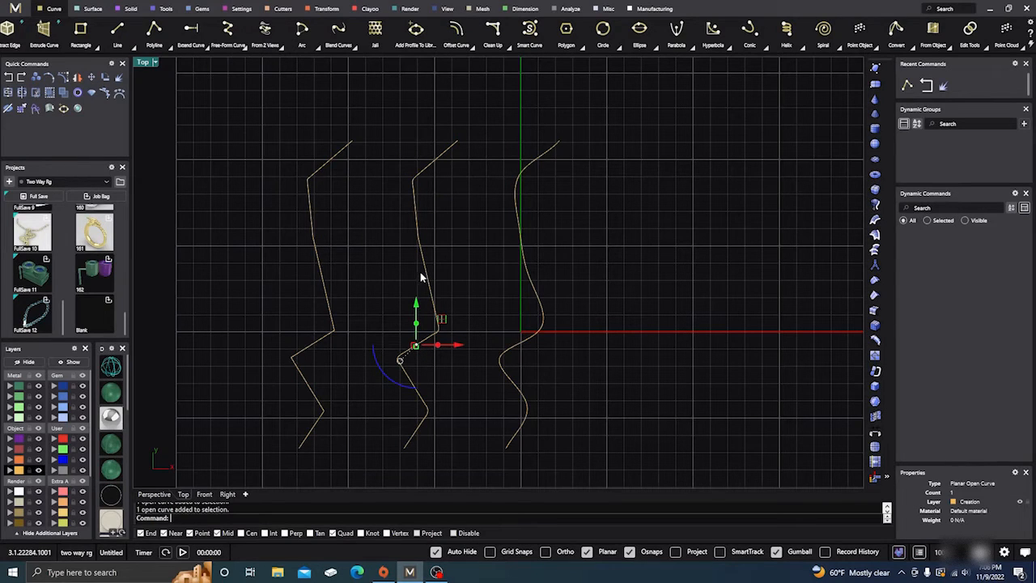
left_click(468, 241)
right_click_drag(468, 244, 476, 181)
left_click(413, 308)
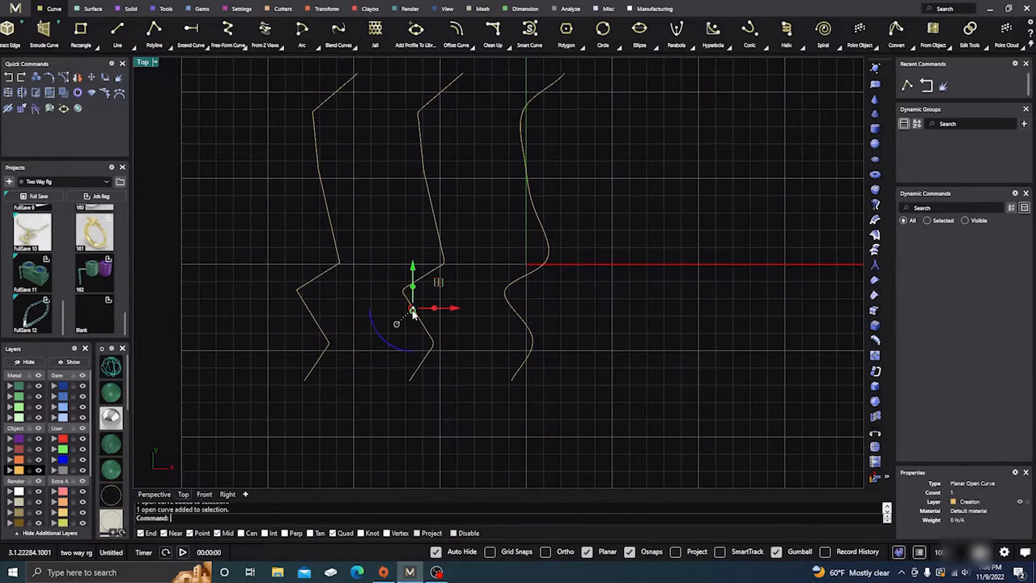
left_click(464, 267)
left_click(432, 350)
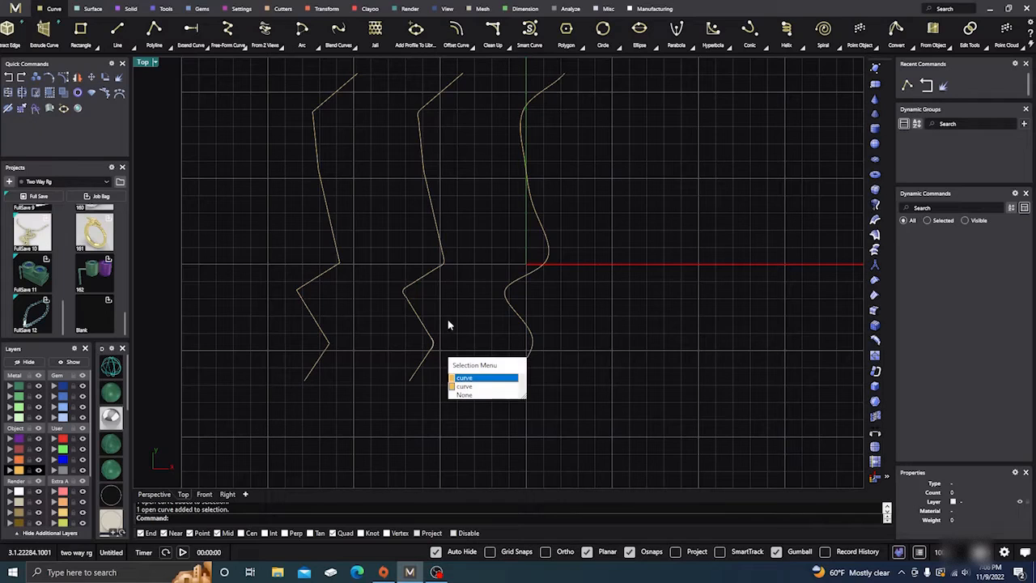
left_click(464, 323)
Try to explode the smooth rebuilt curve nearest the Y axis, and select it again to check how it is divided
right_click_drag(483, 233, 470, 263)
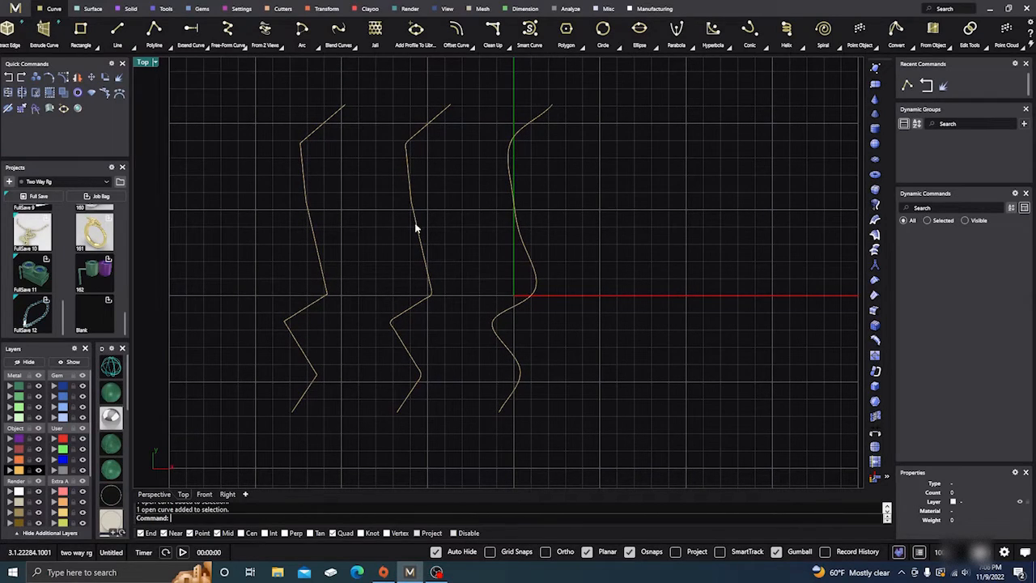
left_click(525, 252)
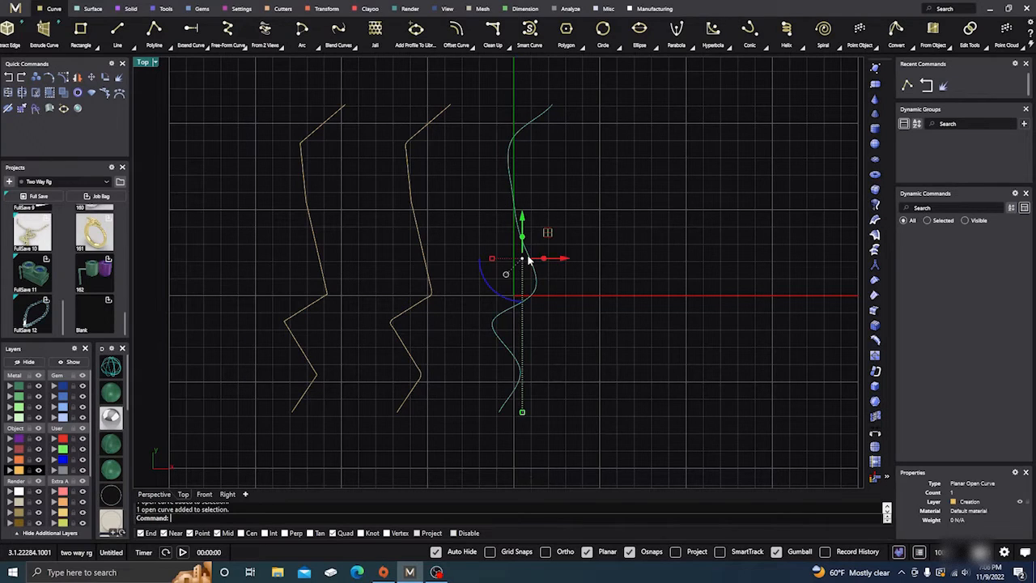
left_click(119, 78)
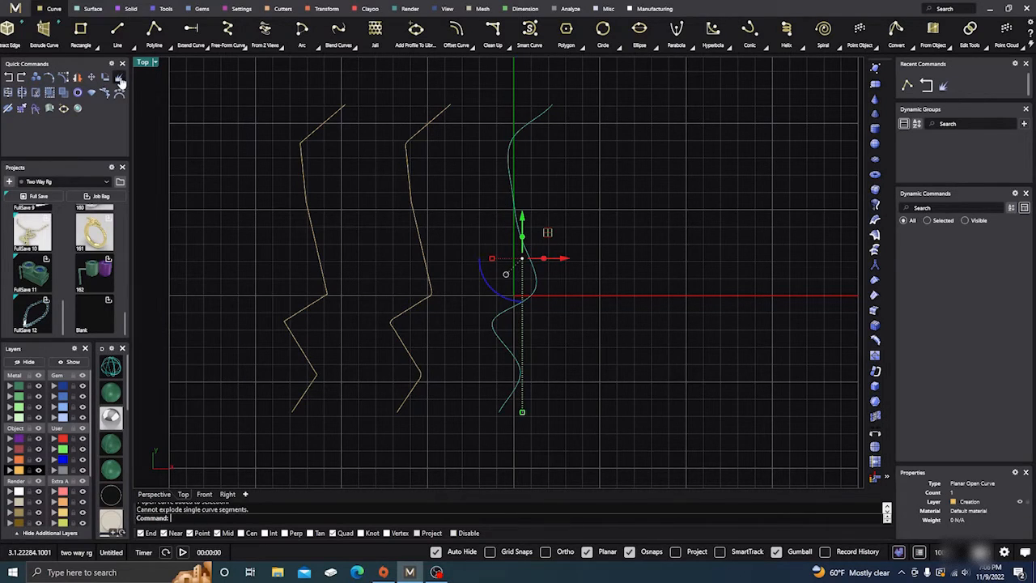
left_click(565, 197)
left_click(513, 184)
left_click(552, 168)
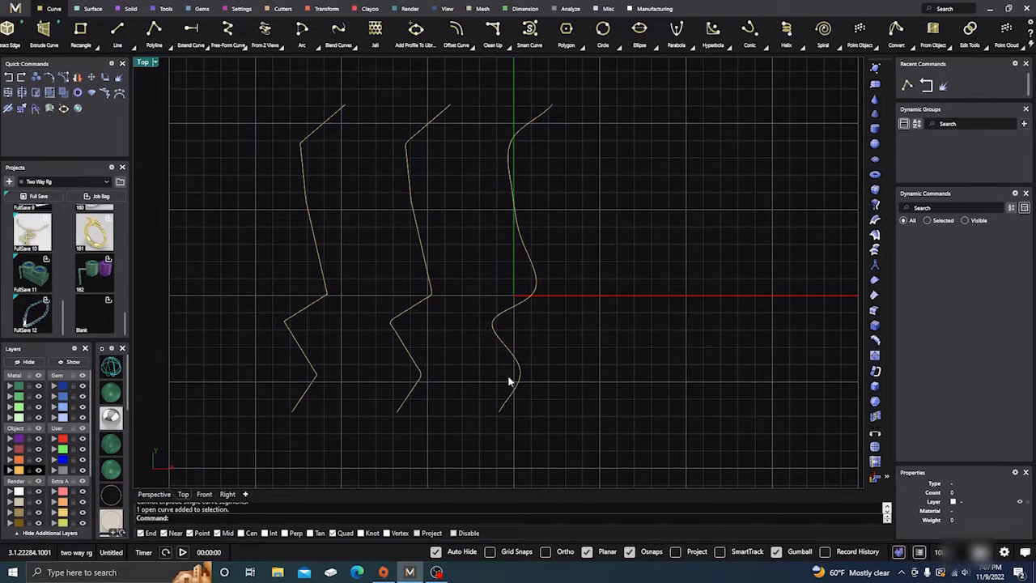
Join all the exploded pieces back into continuous curves, working in the Perspective view
scroll(590, 233, "down", 3)
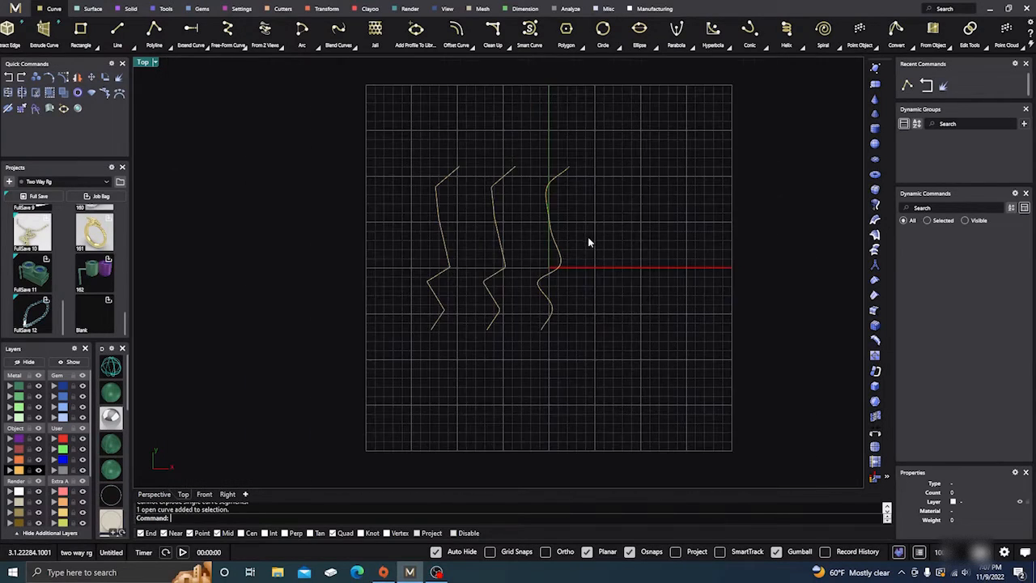
left_click(156, 494)
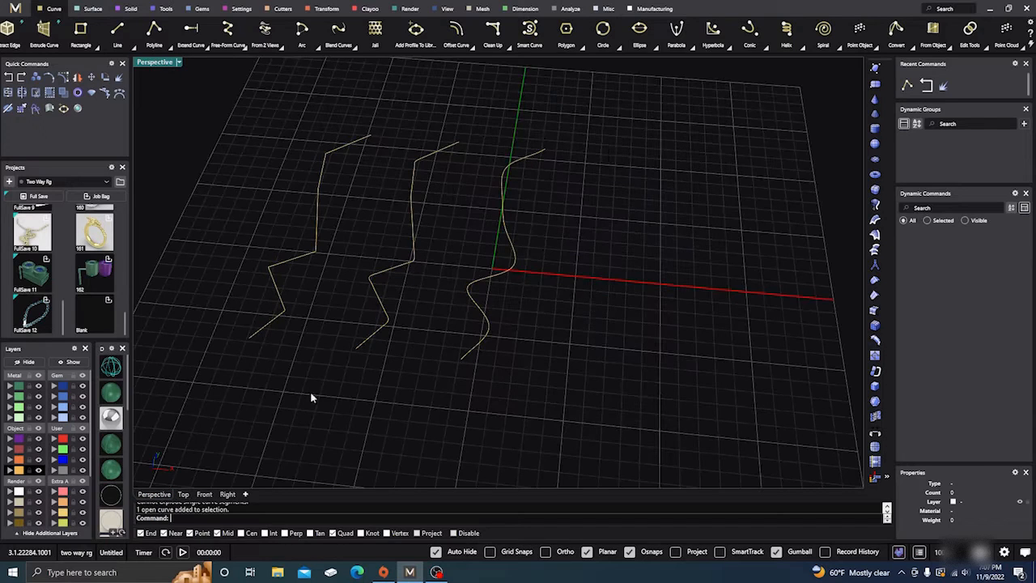
scroll(656, 350, "down", 5)
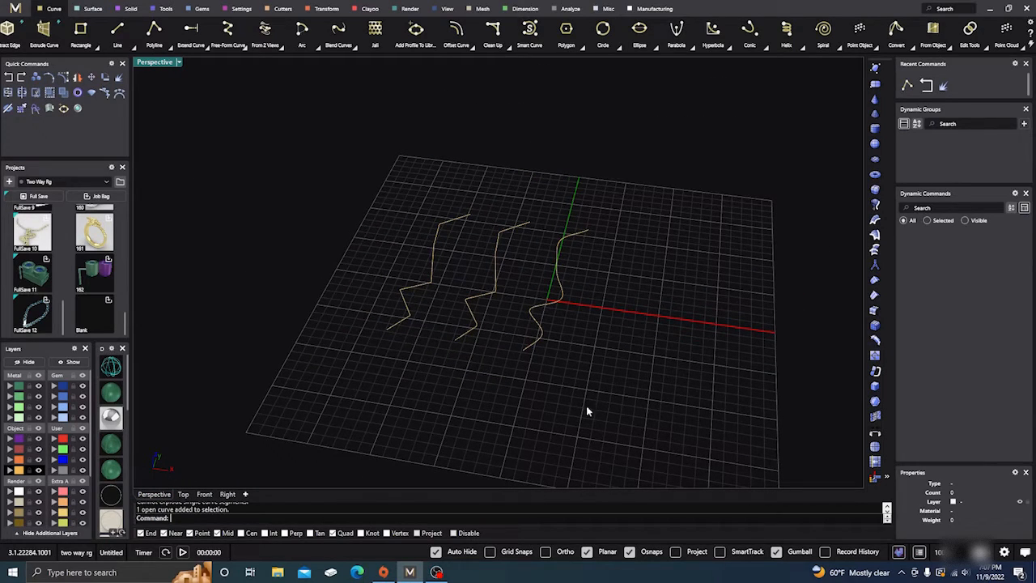
left_click_drag(631, 435, 321, 143)
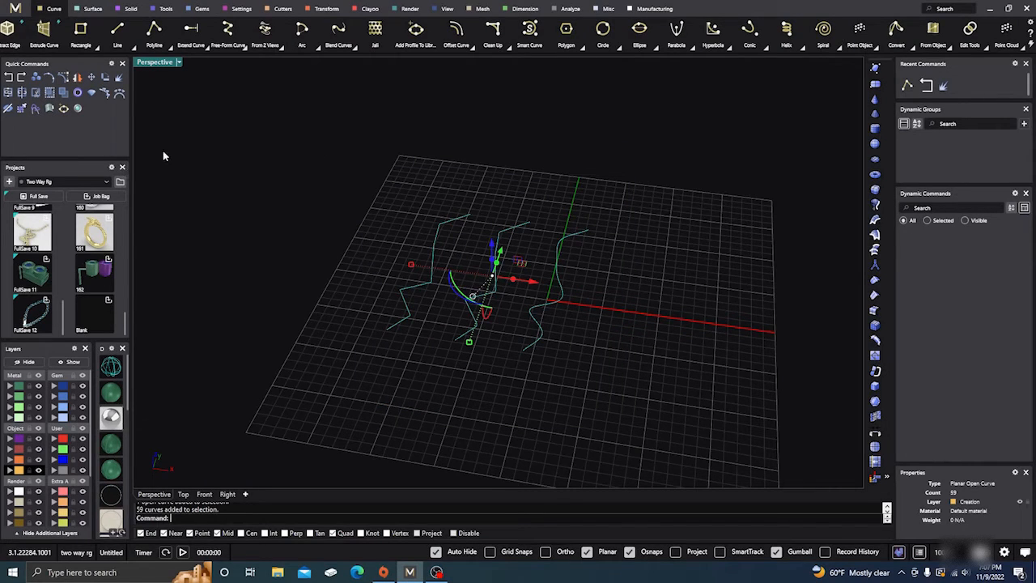
left_click(78, 108)
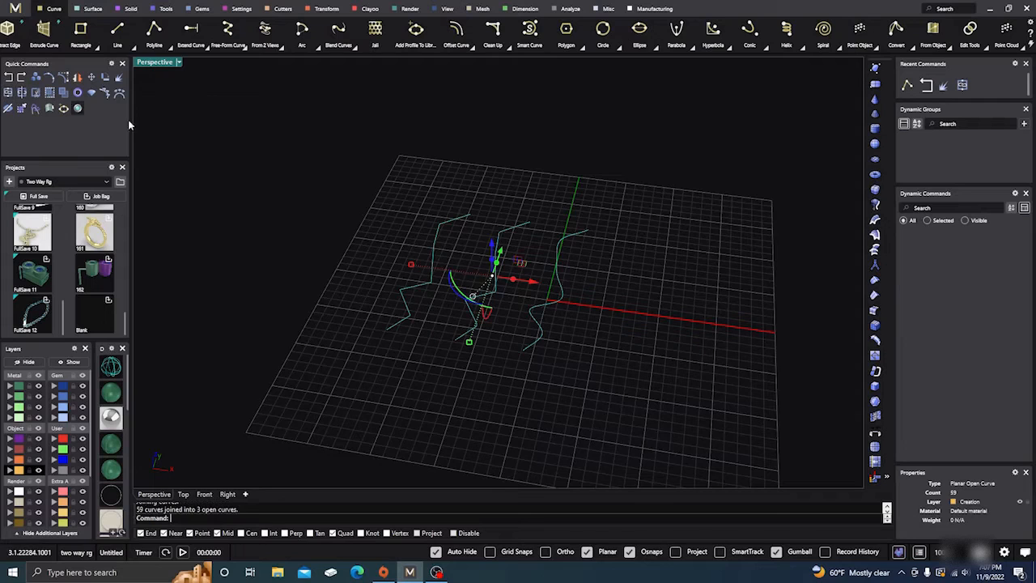
left_click(277, 153)
scroll(429, 247, "up", 5)
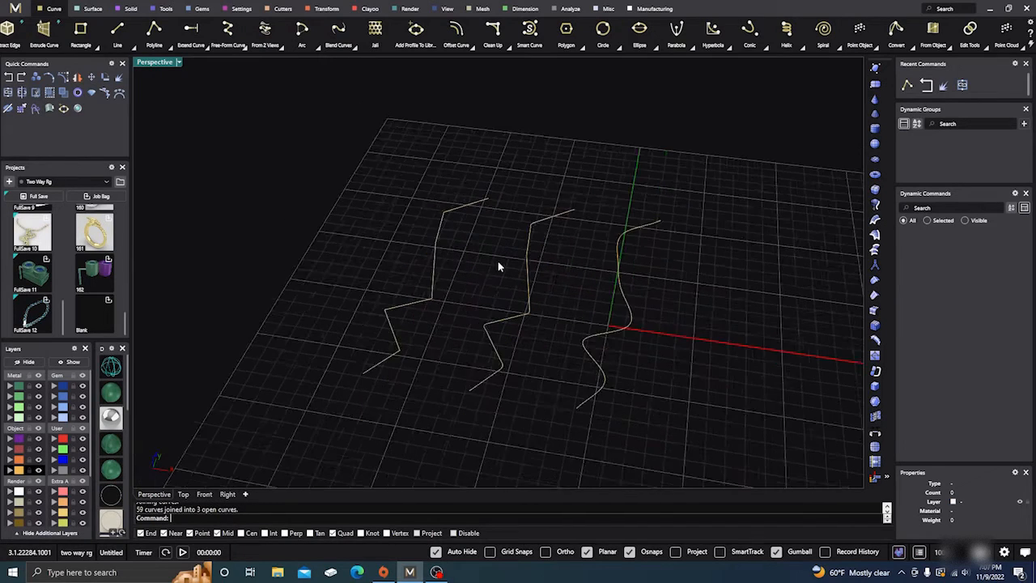
Move the original zigzag farther along negative X and place a duplicate of it beside it
scroll(488, 259, "down", 1)
left_click(445, 263)
left_click_drag(472, 275, 374, 264)
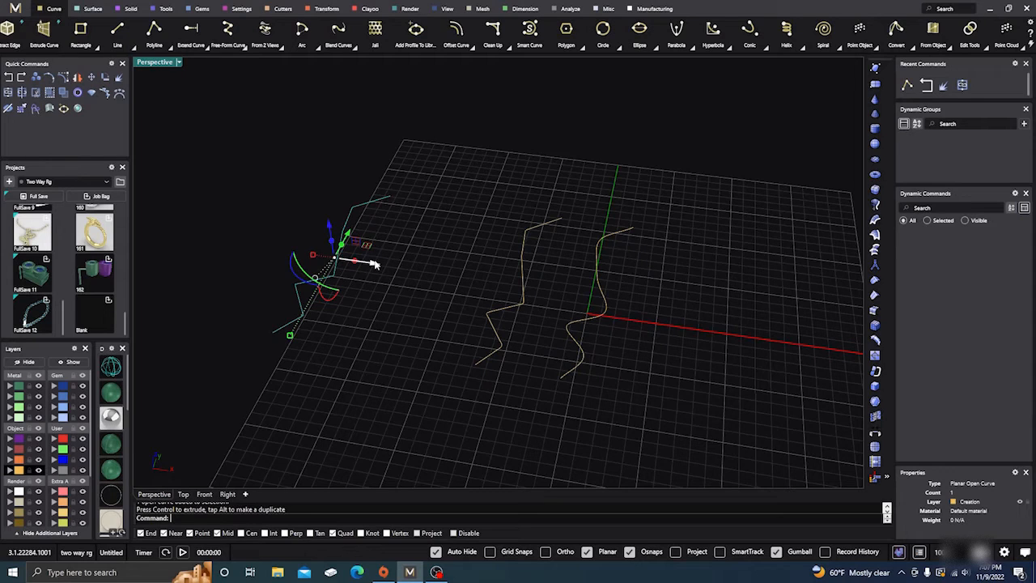
left_click_drag(374, 264, 429, 296)
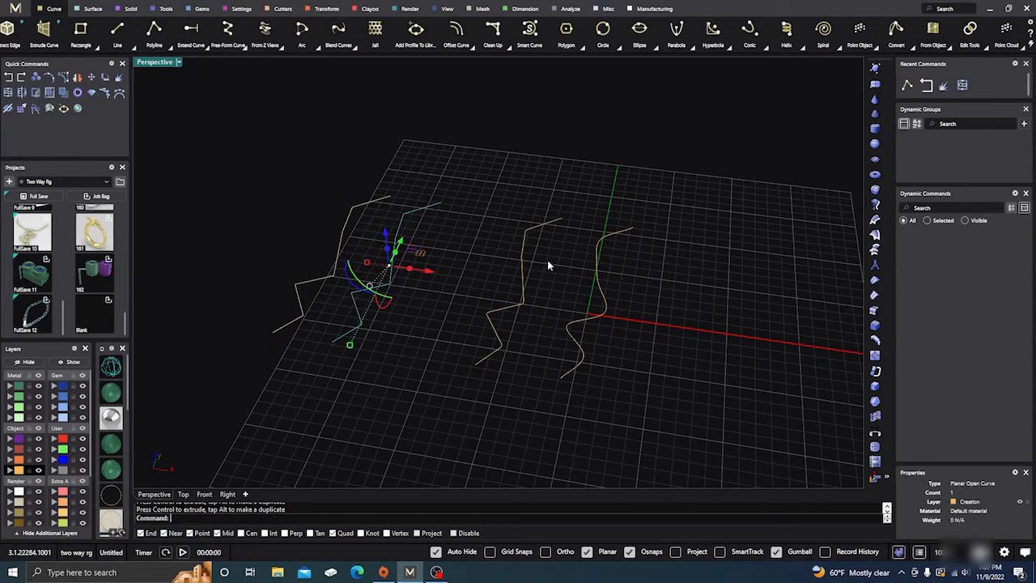
Move the smooth curve well out along positive X and place a duplicate of the middle zigzag beside the middle zigzag
left_click(596, 316)
left_click_drag(645, 304, 818, 359)
left_click(519, 301)
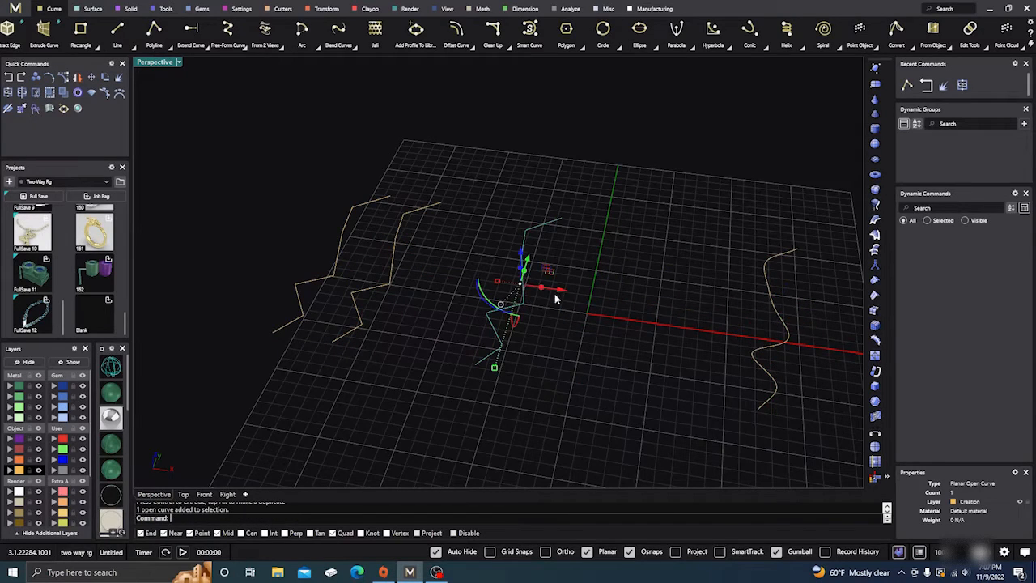
left_click_drag(557, 293, 613, 320)
key("alt")
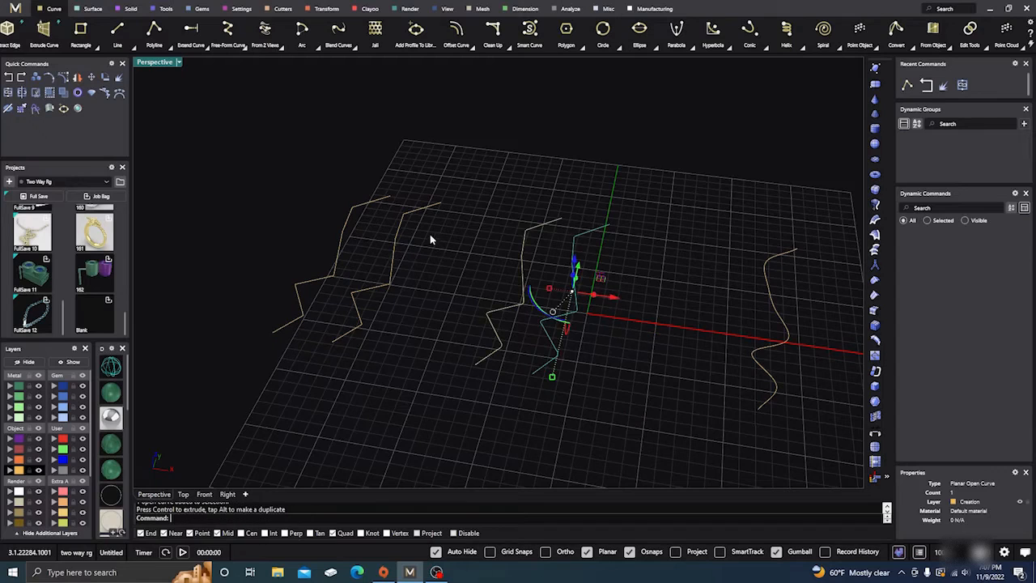
Duplicate the smooth curve a short distance along positive X, and check one curve of each pair, leaving nothing selected
scroll(430, 239, "down", 2)
left_click(659, 297)
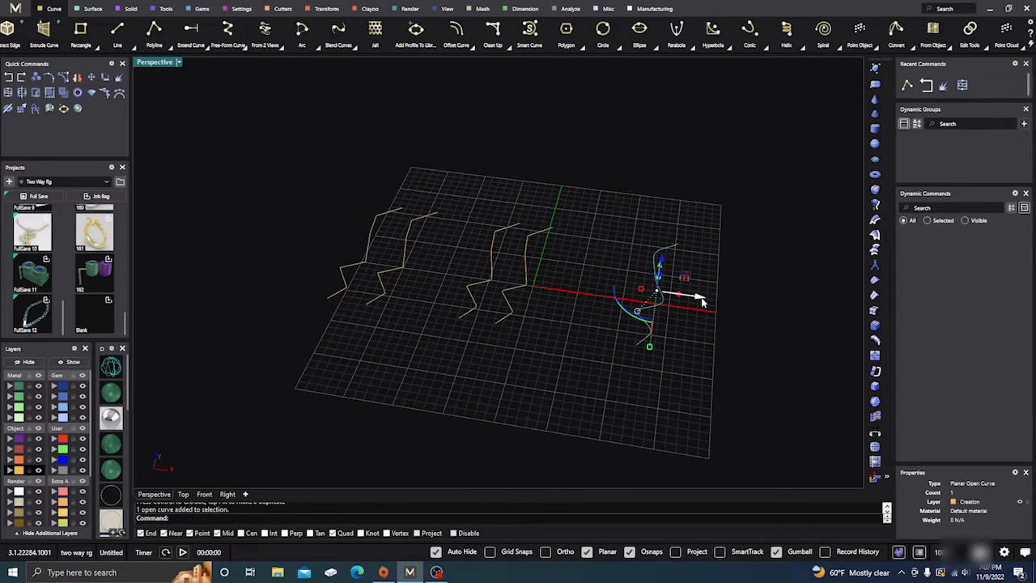
mouse_move(701, 301)
left_mouse_down()
mouse_move(726, 303)
mouse_move(746, 323)
mouse_move(737, 325)
left_mouse_up()
left_click(546, 176)
mouse_move(482, 202)
right_mouse_down()
mouse_move(492, 200)
mouse_move(495, 234)
mouse_move(483, 247)
right_mouse_up()
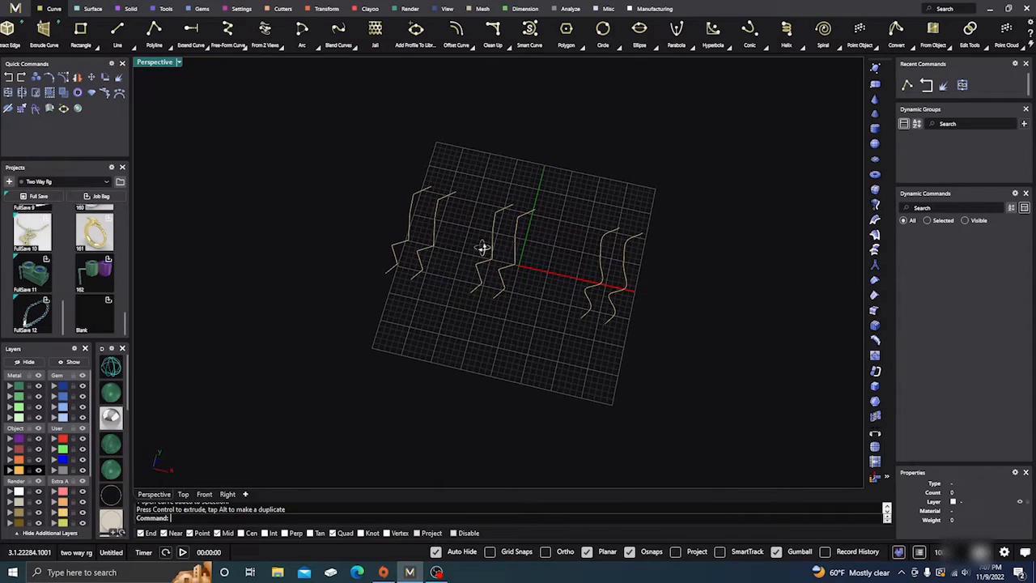
left_click(431, 226)
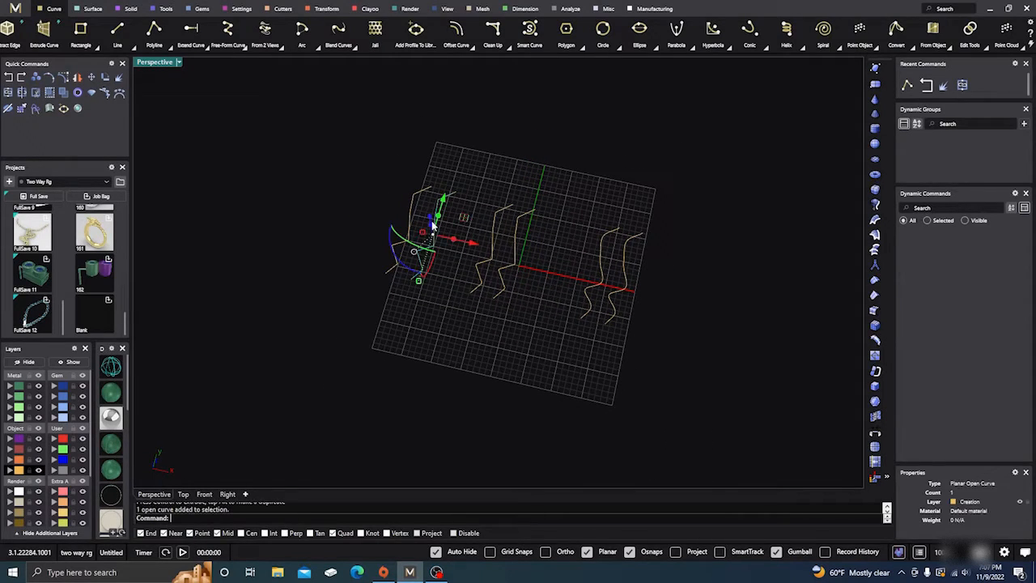
left_click(491, 228)
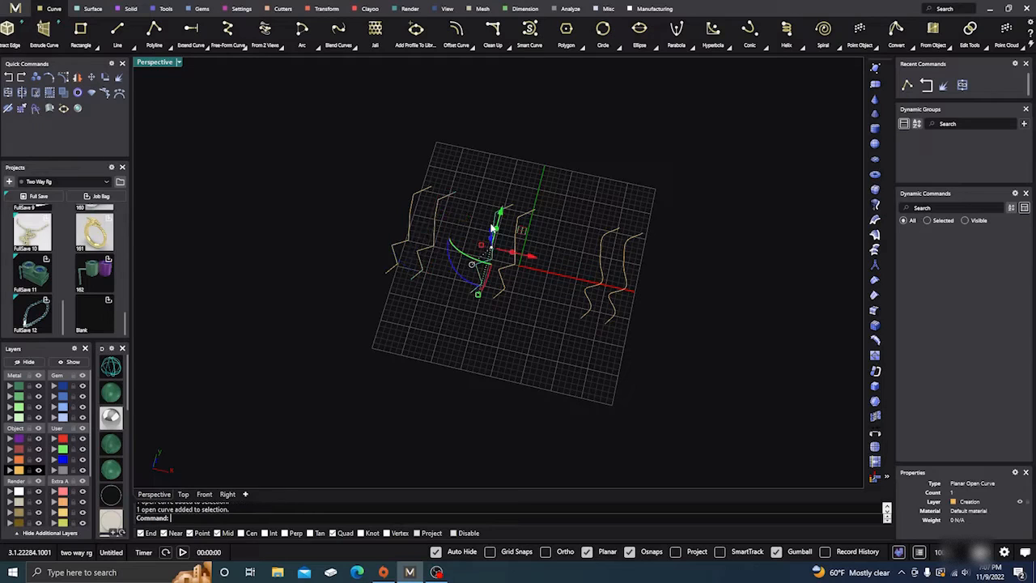
left_click(601, 258)
left_click(560, 200)
Loft a surface between the two original zigzag polylines using the Normal style and Do not simplify
scroll(431, 245, "up", 7)
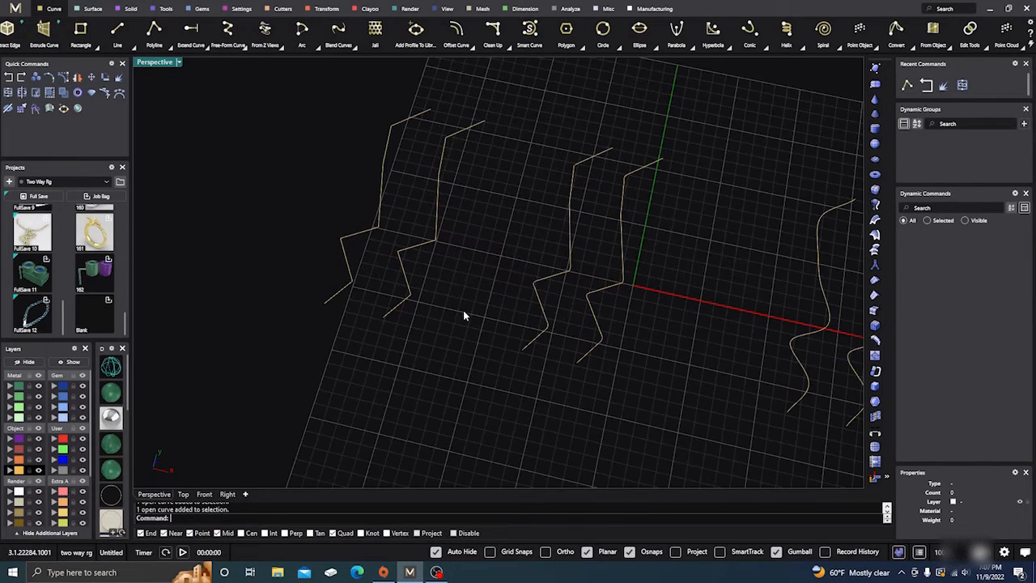
right_click_drag(464, 314, 453, 290)
left_click_drag(469, 254, 380, 166)
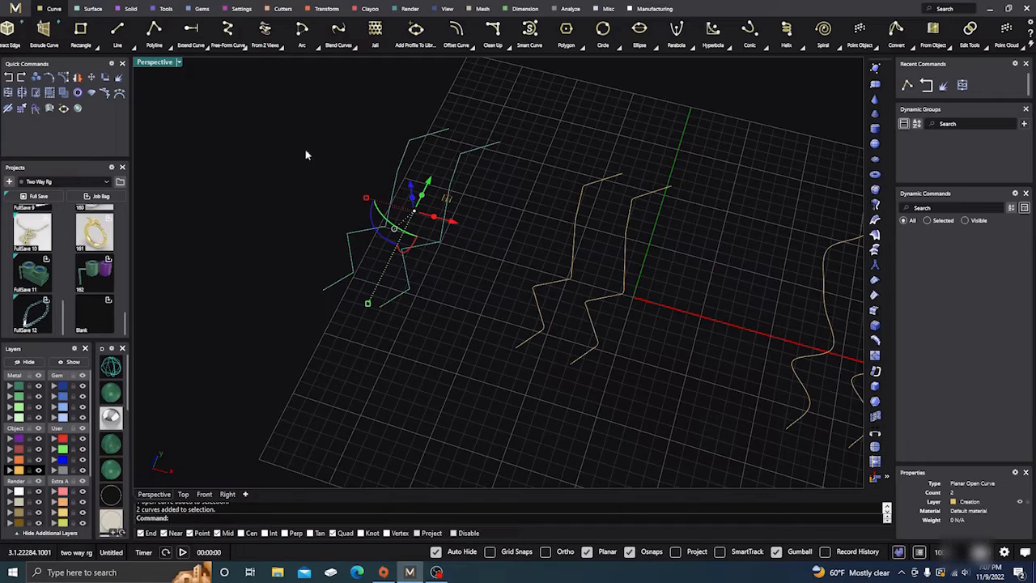
left_click(98, 12)
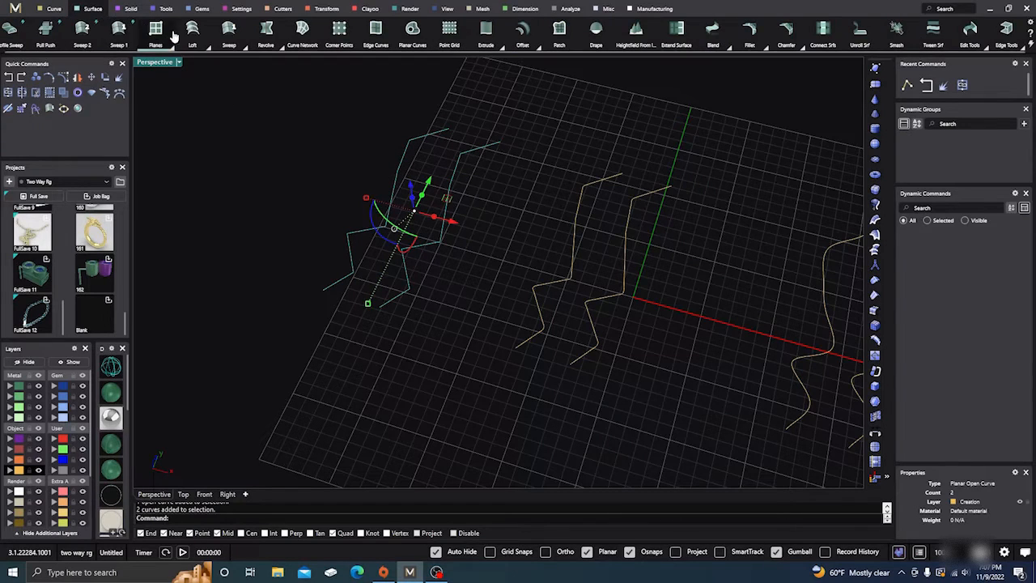
left_click(192, 30)
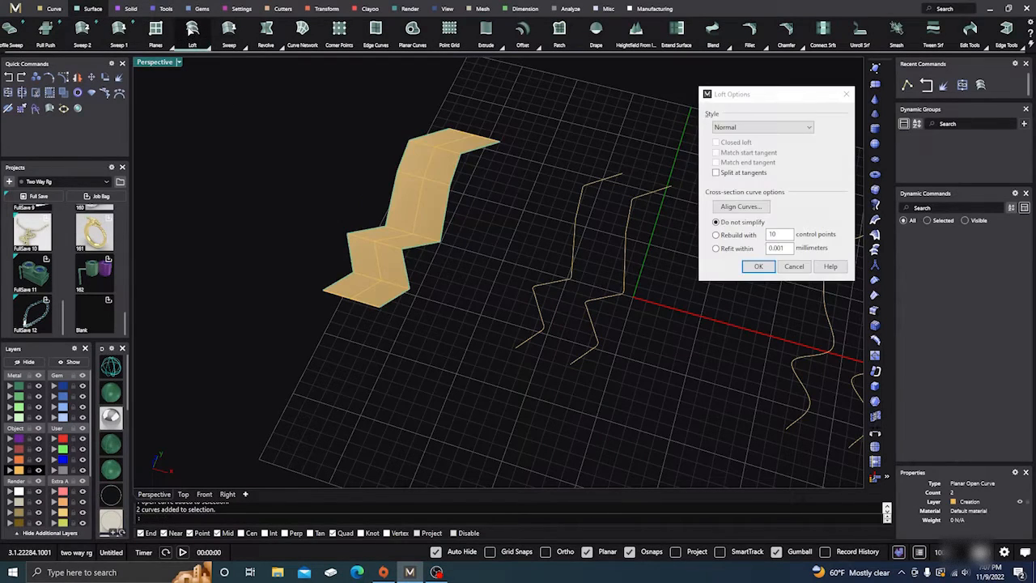
left_click(758, 267)
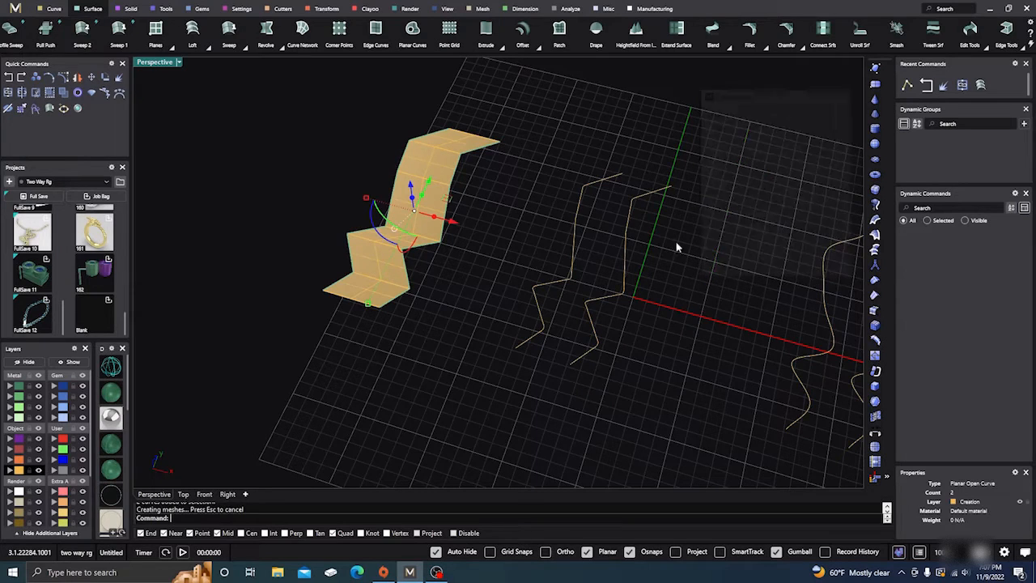
left_click(322, 208)
Loft a surface between the two middle zigzag curves using the Normal style and Do not simplify
scroll(320, 214, "down", 2)
right_click_drag(422, 274, 435, 246)
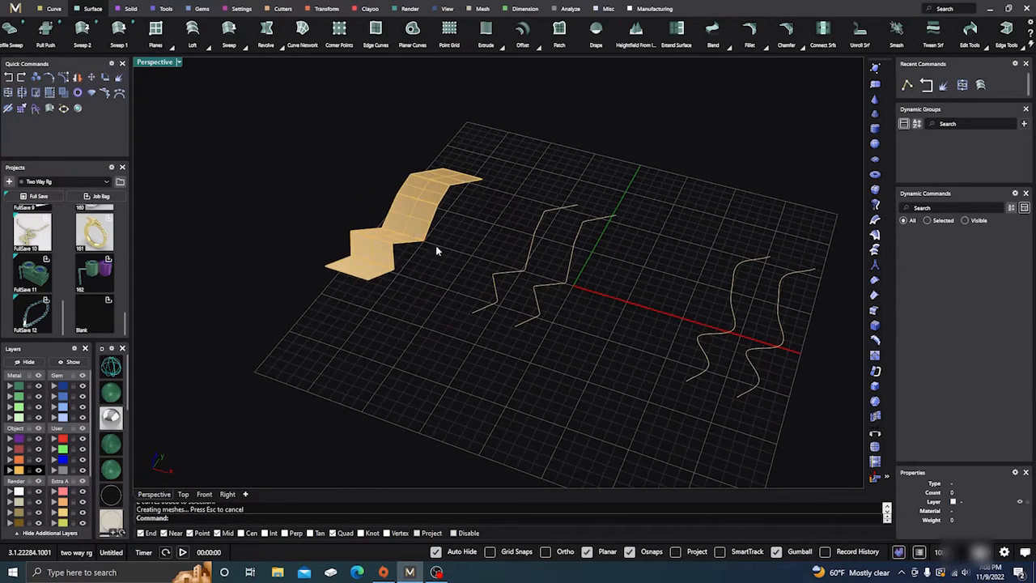
left_click_drag(579, 311, 519, 237)
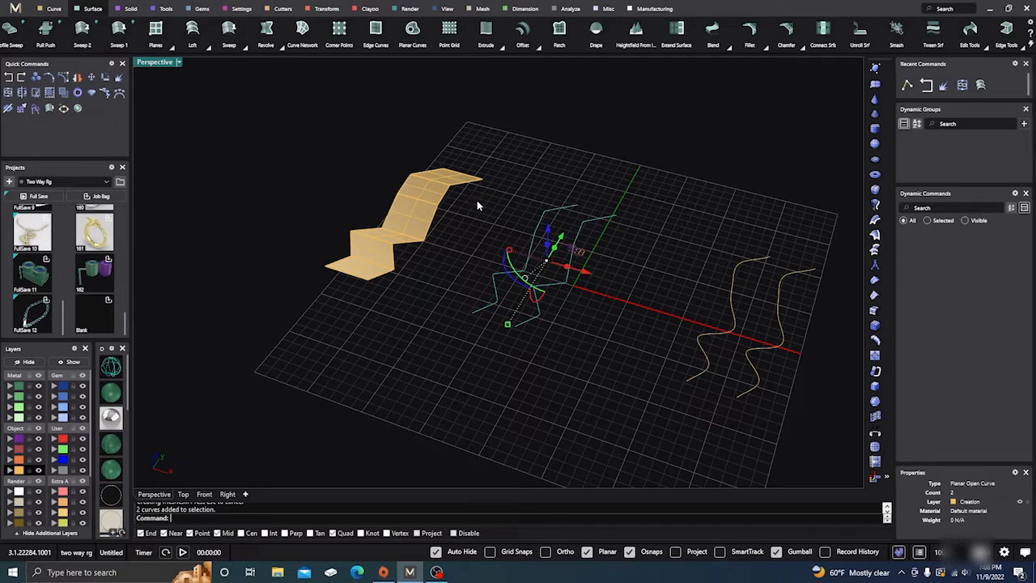
right_click(493, 212)
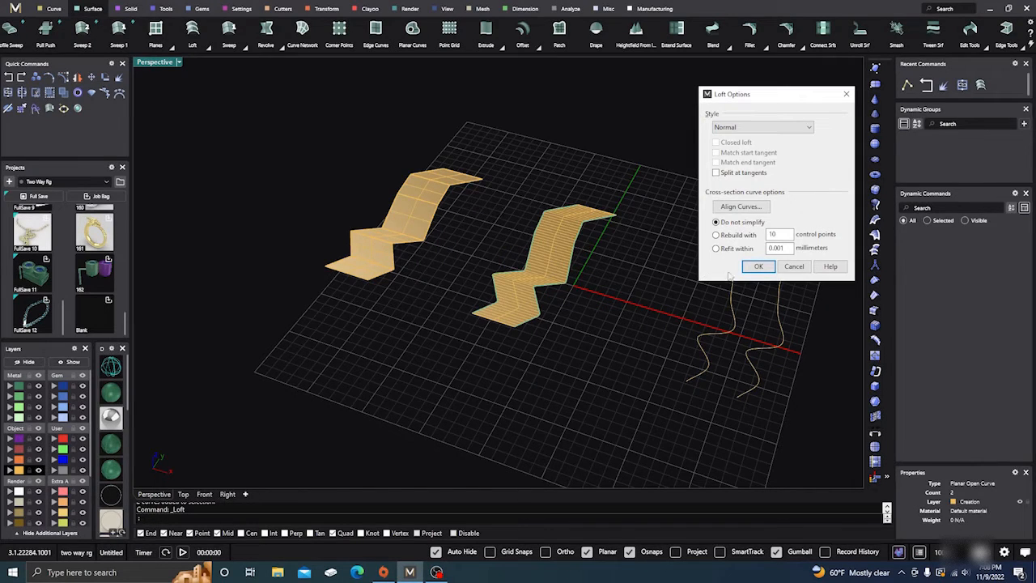
left_click(757, 267)
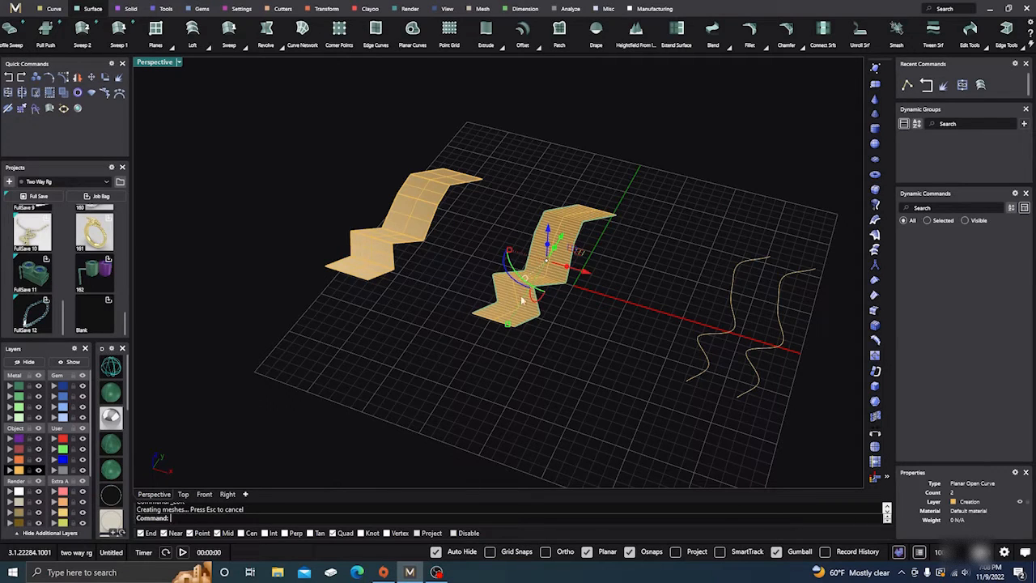
Loft a surface between the two smooth curves using the Normal style and Do not simplify
scroll(324, 243, "down", 4)
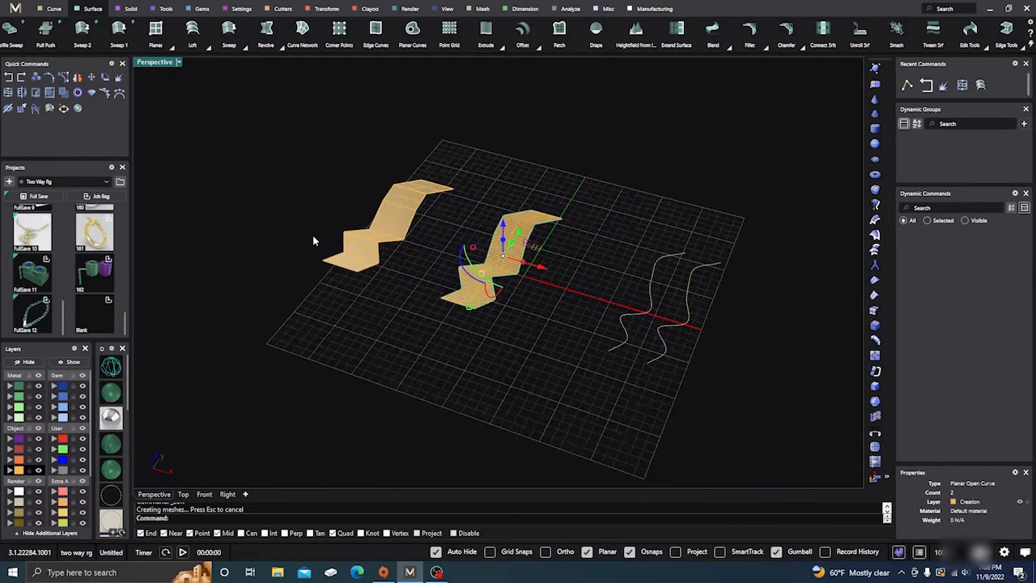
scroll(393, 274, "up", 3)
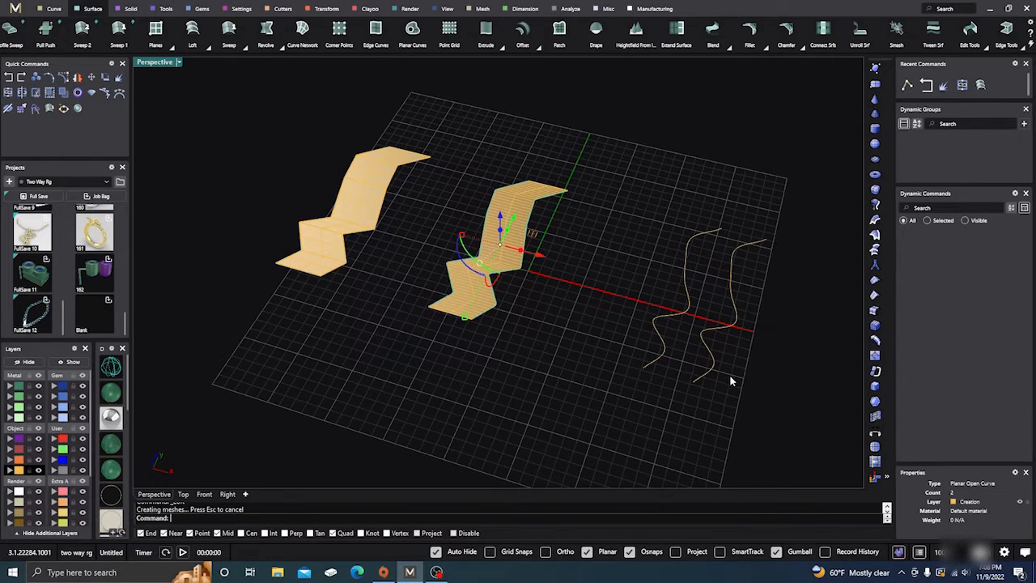
left_click_drag(732, 381, 658, 275)
right_click(630, 210)
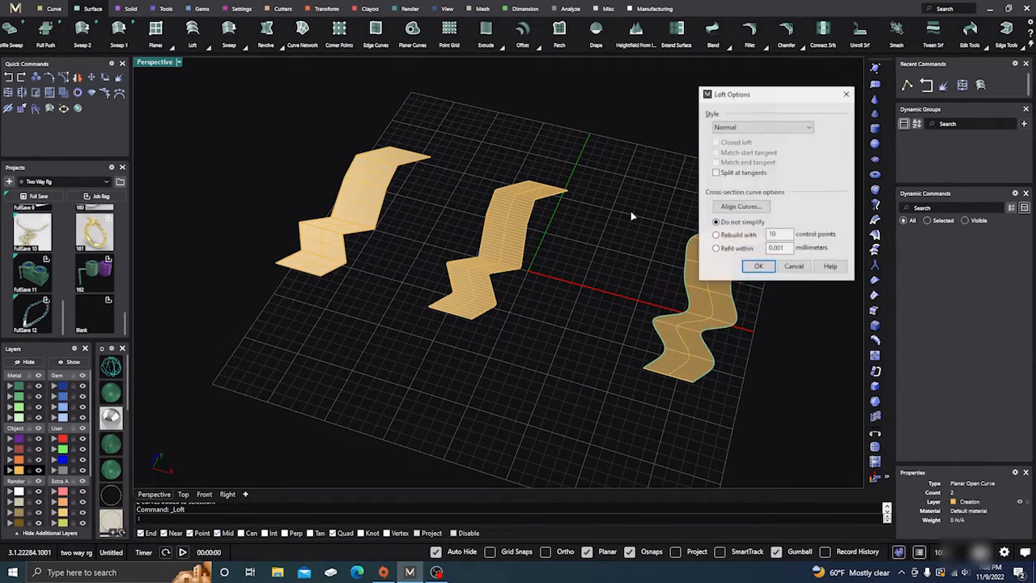
left_click(757, 267)
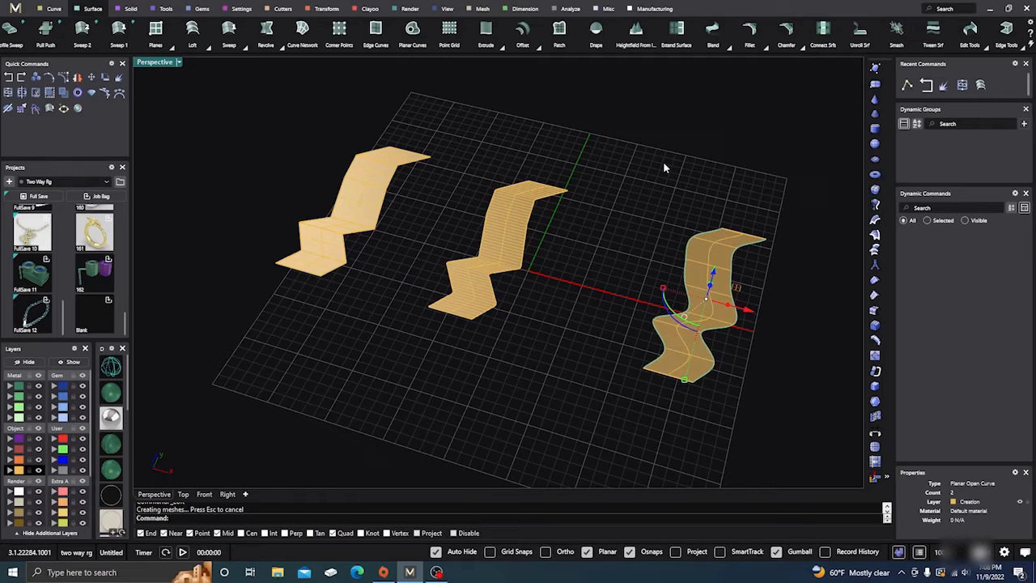
Compare the isocurve layout of the three lofted surfaces from nearly overhead, leaving nothing selected
scroll(421, 243, "down", 2)
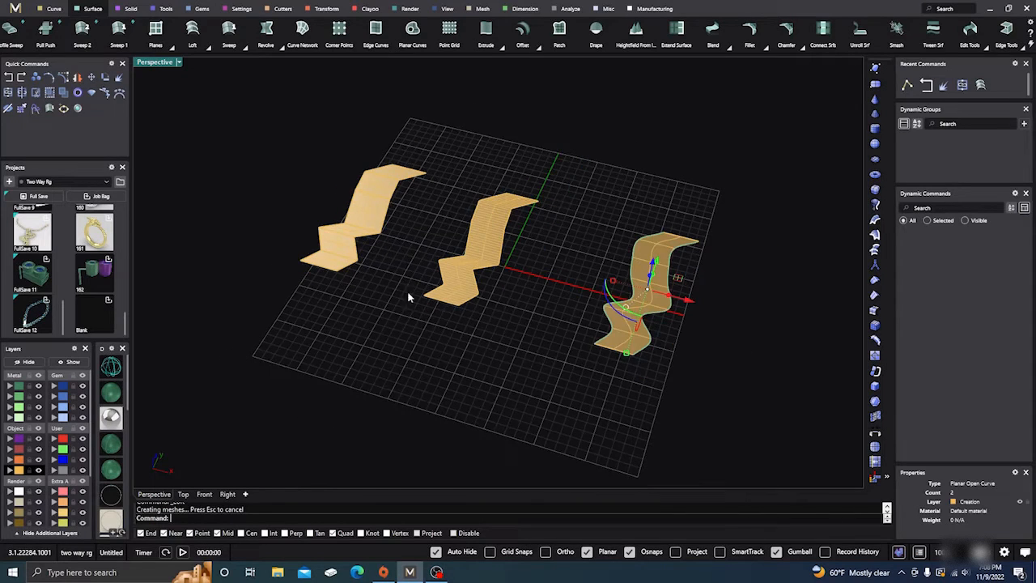
right_click_drag(413, 340, 423, 350)
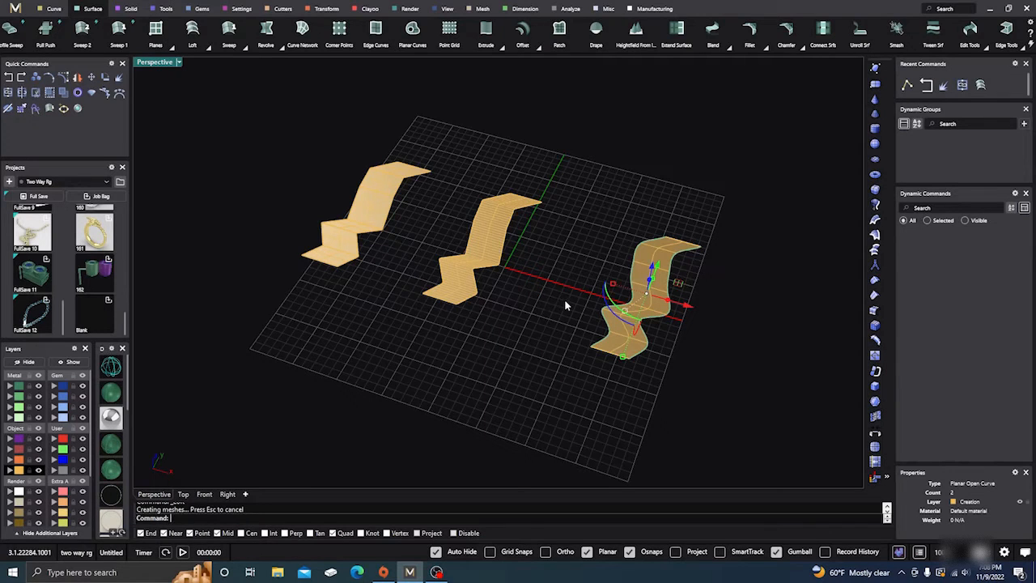
scroll(406, 217, "up", 2)
right_click_drag(406, 217, 453, 302)
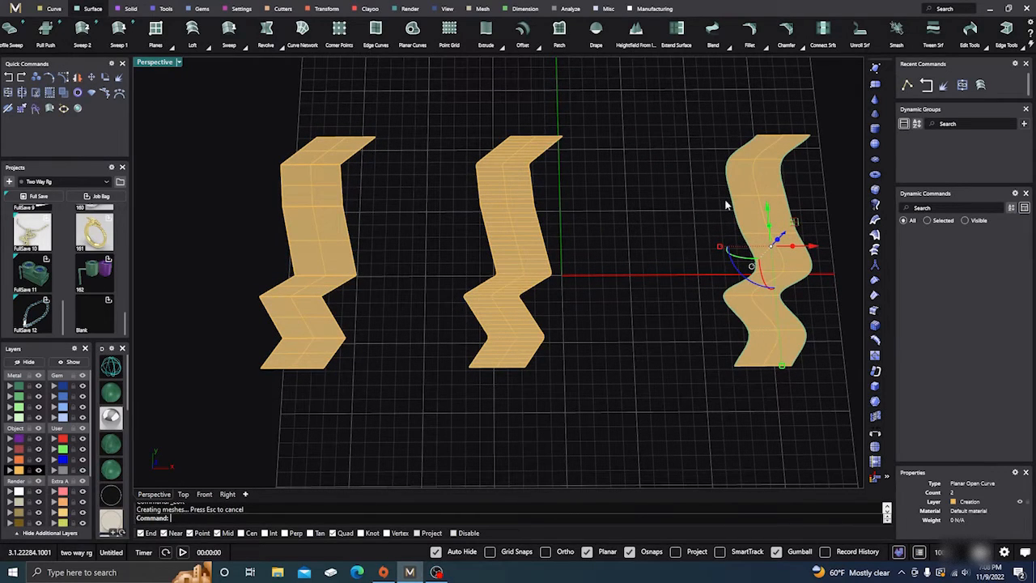
left_click(626, 254)
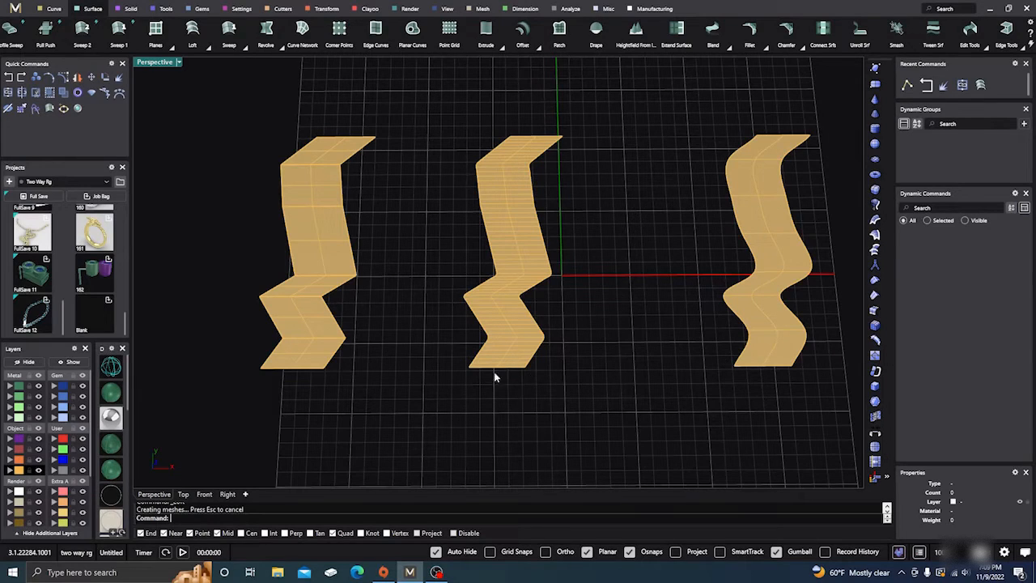
Select each of the three lofted surfaces in turn to compare their object types and isocurve layouts, leaving nothing selected
left_click(320, 206)
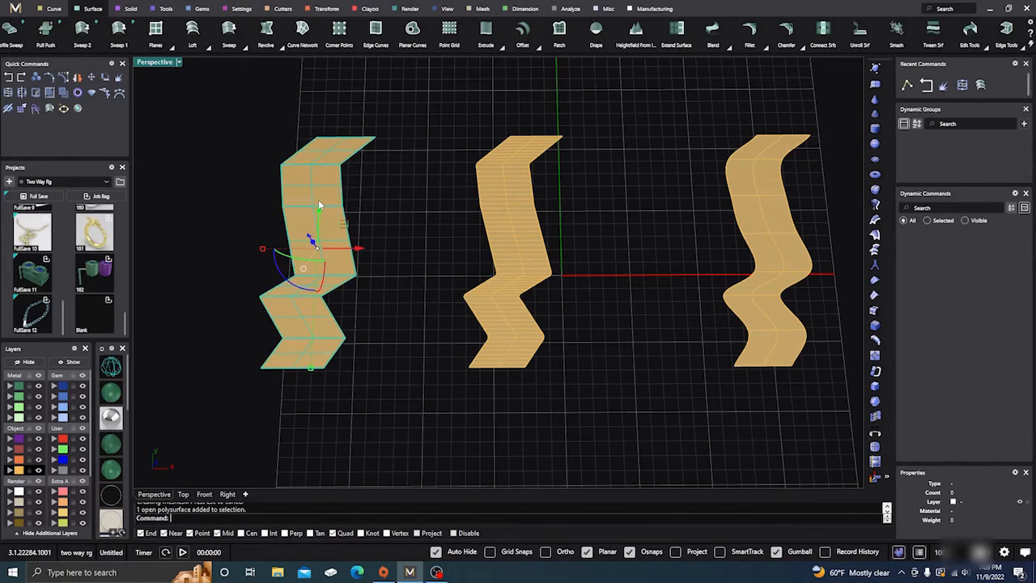
left_click(403, 168)
left_click(490, 201)
left_click(654, 186)
left_click(752, 193)
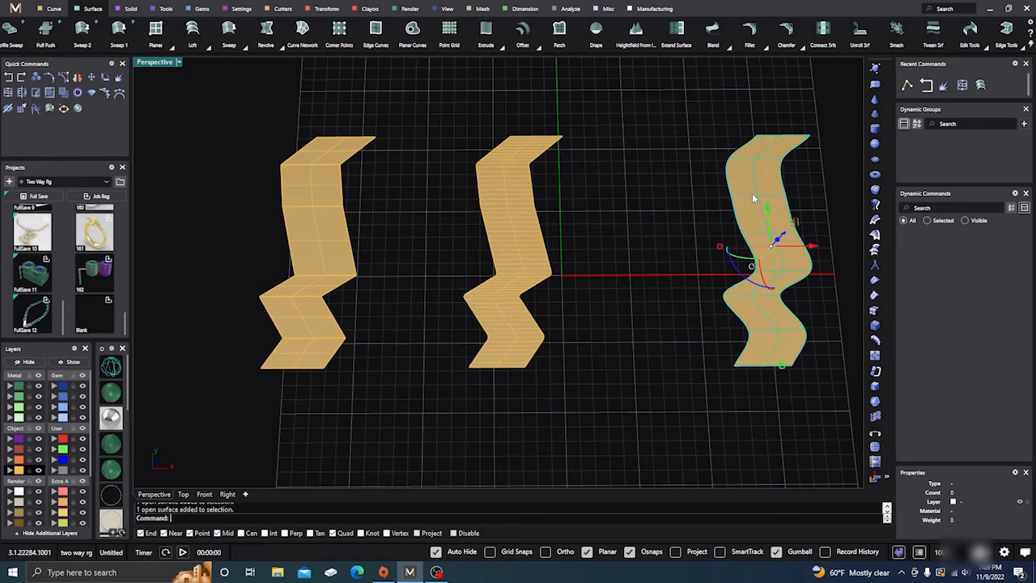
left_click(656, 200)
left_click(507, 220)
left_click(408, 208)
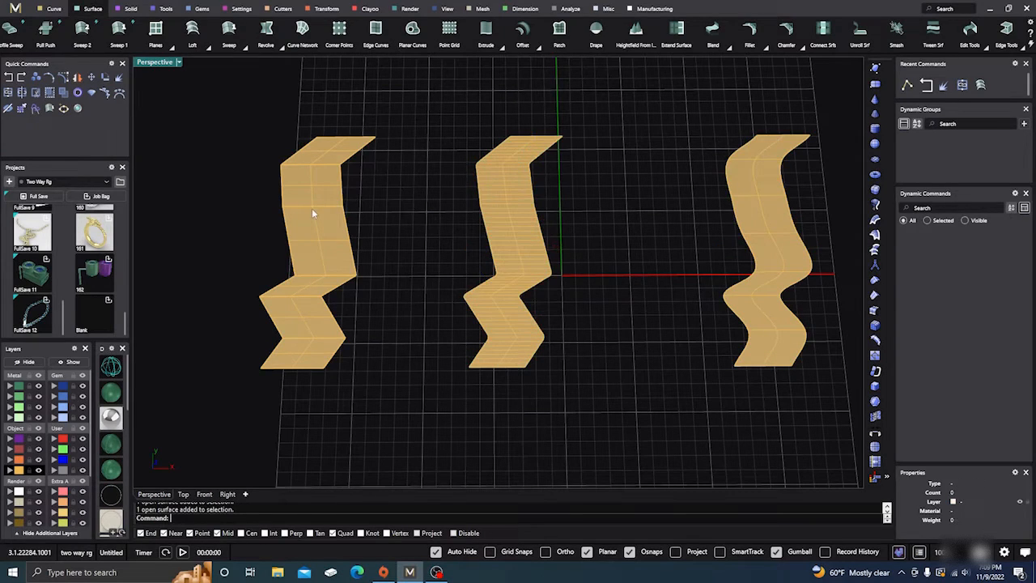
Try to turn on control points for the polysurface lofted from the original zigzag polylines
left_click(313, 208)
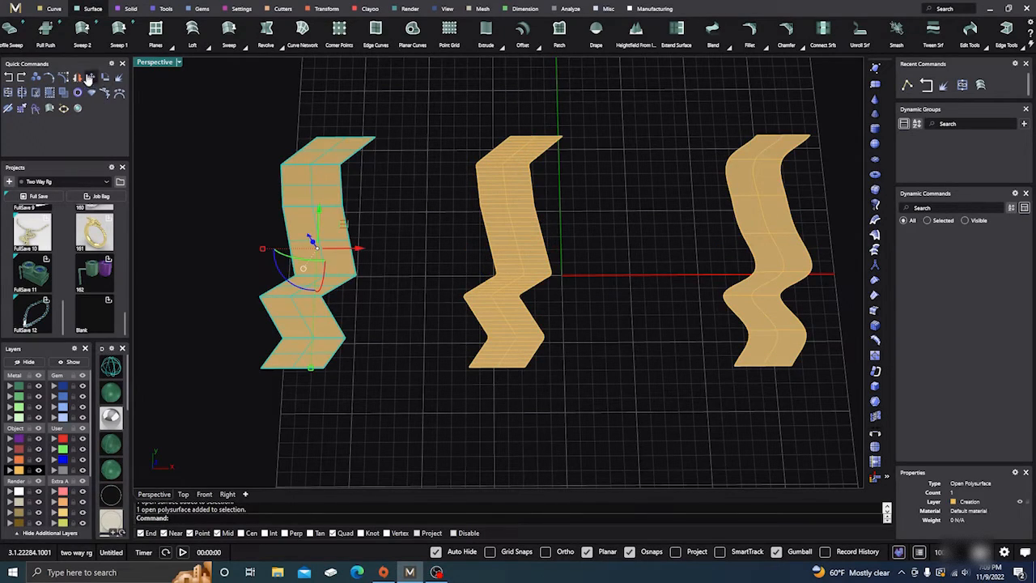
left_click(63, 76)
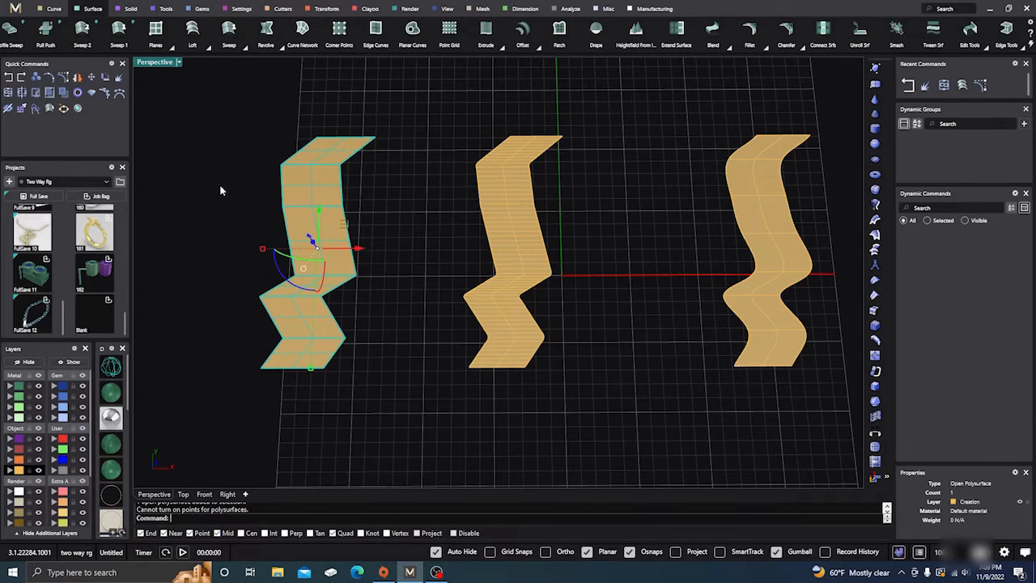
left_click(262, 248)
scroll(263, 243, "up", 2)
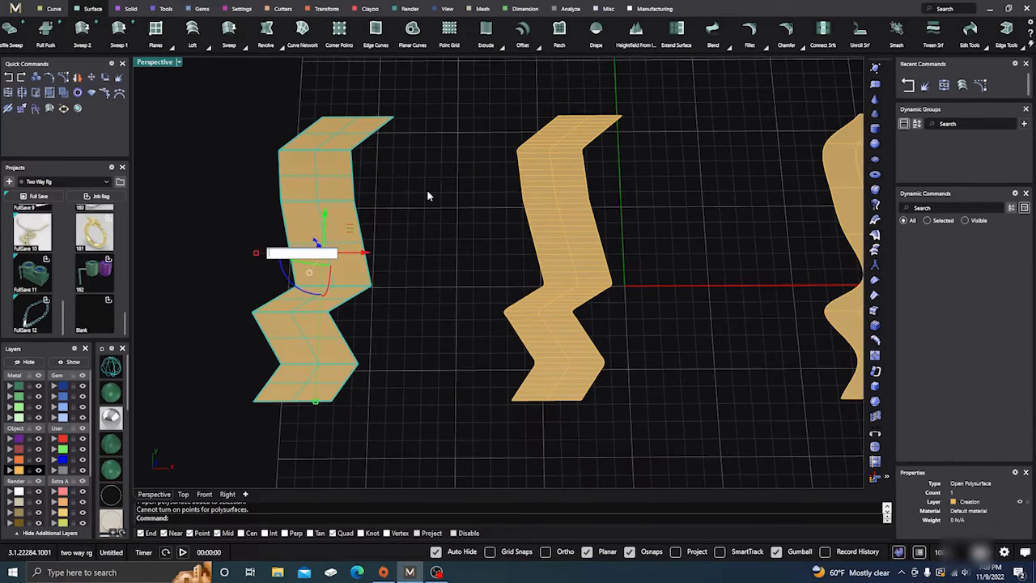
left_click(427, 192)
left_click(370, 235)
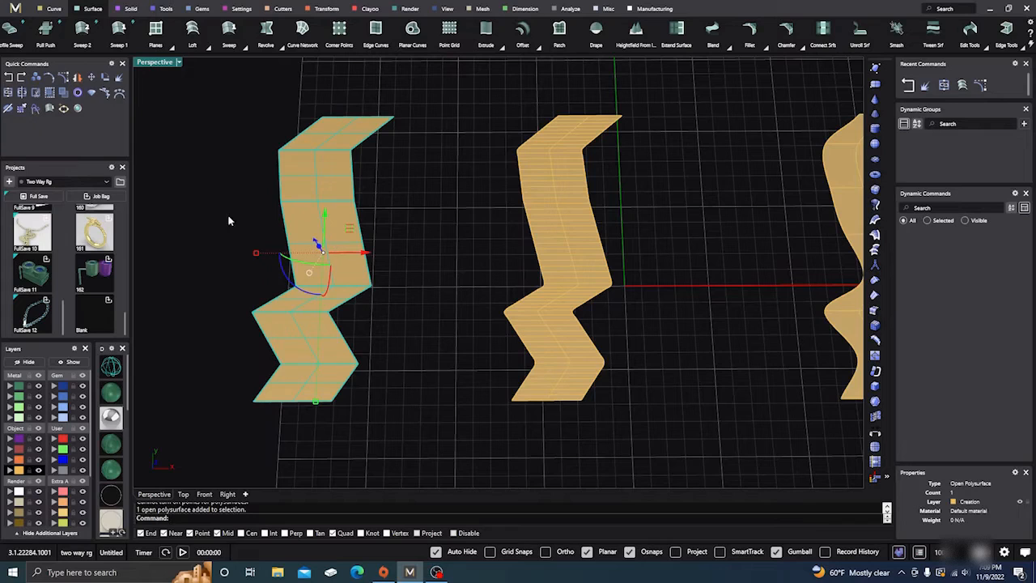
Try to show edit points on the original zigzag polysurface, and retry its control points
left_click(49, 77)
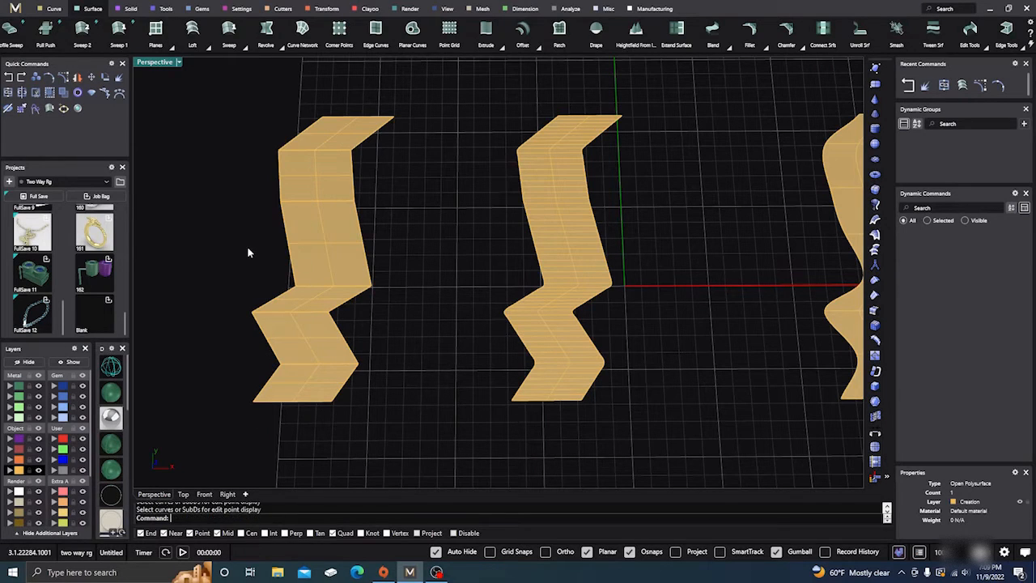
left_click(282, 208)
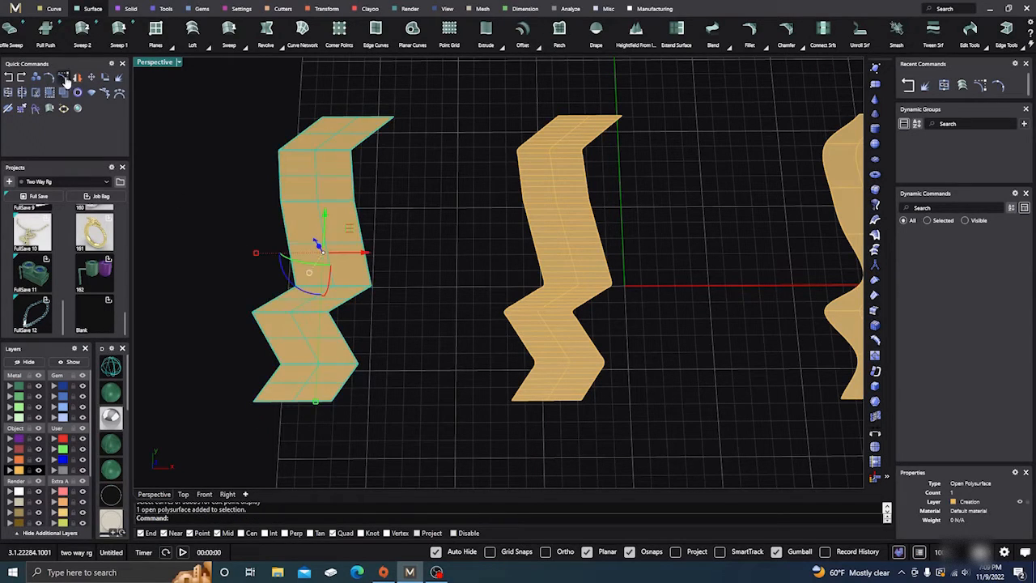
left_click(187, 137)
right_click_drag(318, 273, 340, 261)
left_click(334, 258)
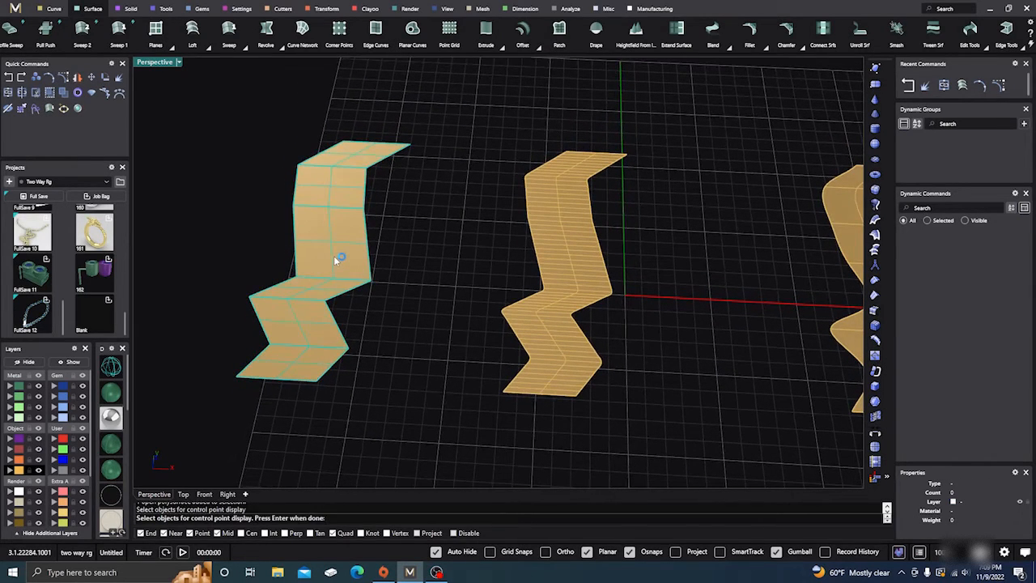
key("Return")
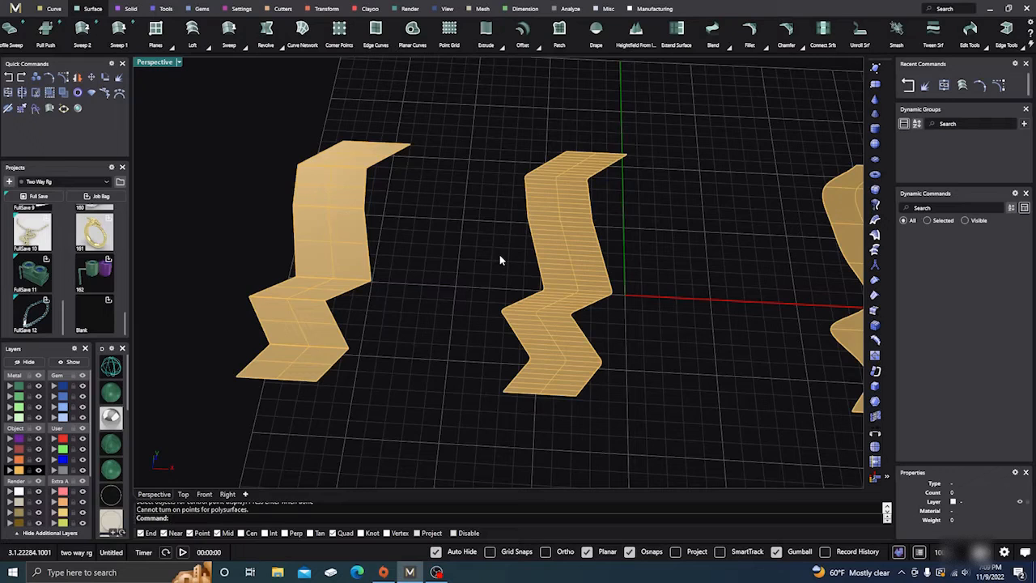
Turn on control points for the middle zigzag surface and examine their density up close
key("Return")
left_click(547, 235)
key("Return")
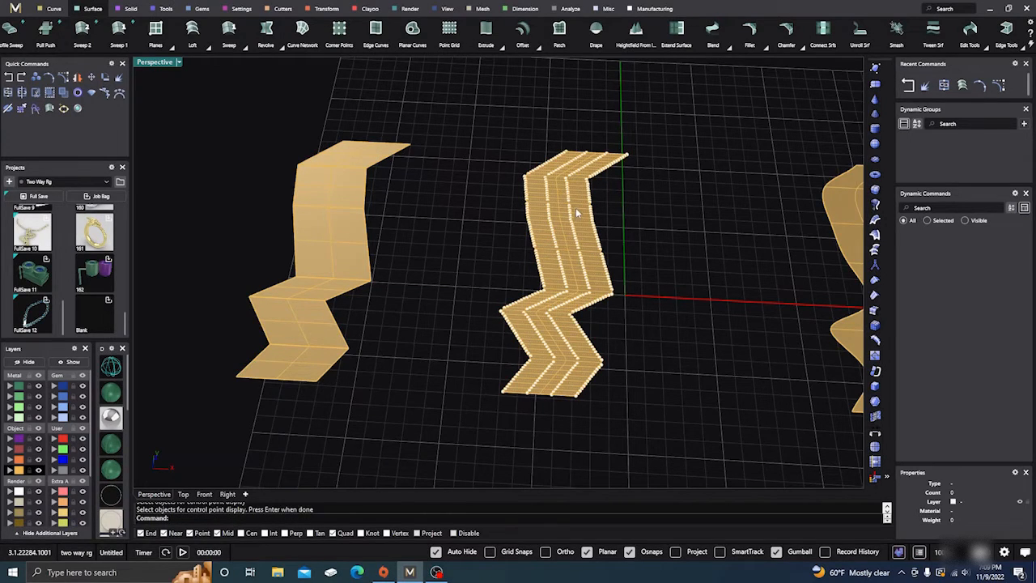
scroll(576, 210, "up", 4)
scroll(515, 230, "down", 5)
right_click_drag(513, 233, 497, 273)
scroll(495, 275, "down", 3)
scroll(495, 285, "up", 8)
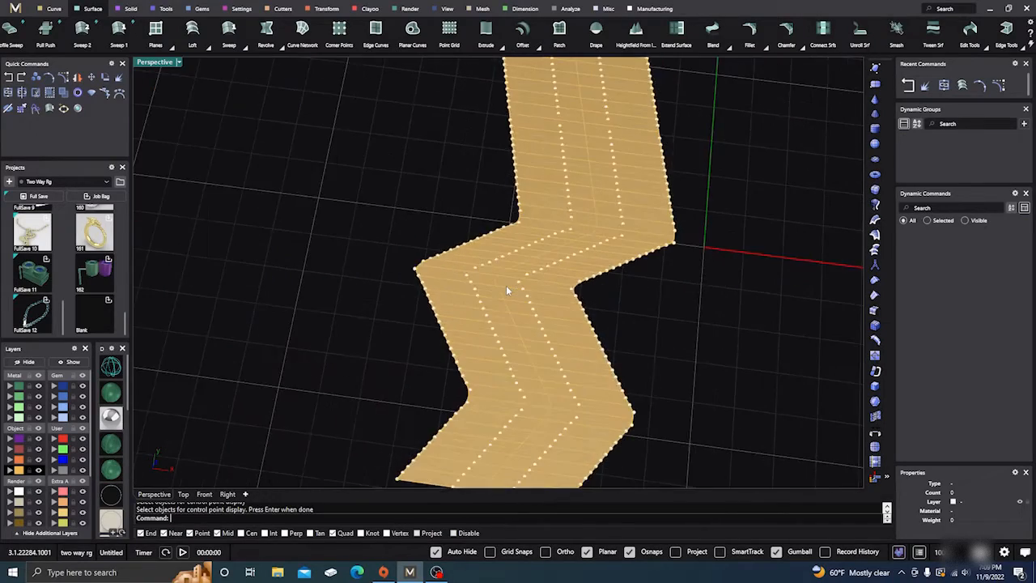
Turn on control points for the smooth curved surface and compare their layout with the middle surface
scroll(506, 289, "down", 8)
mouse_move(429, 249)
right_mouse_down()
mouse_move(428, 264)
mouse_move(427, 255)
right_mouse_up()
scroll(409, 243, "down", 8)
scroll(573, 259, "up", 9)
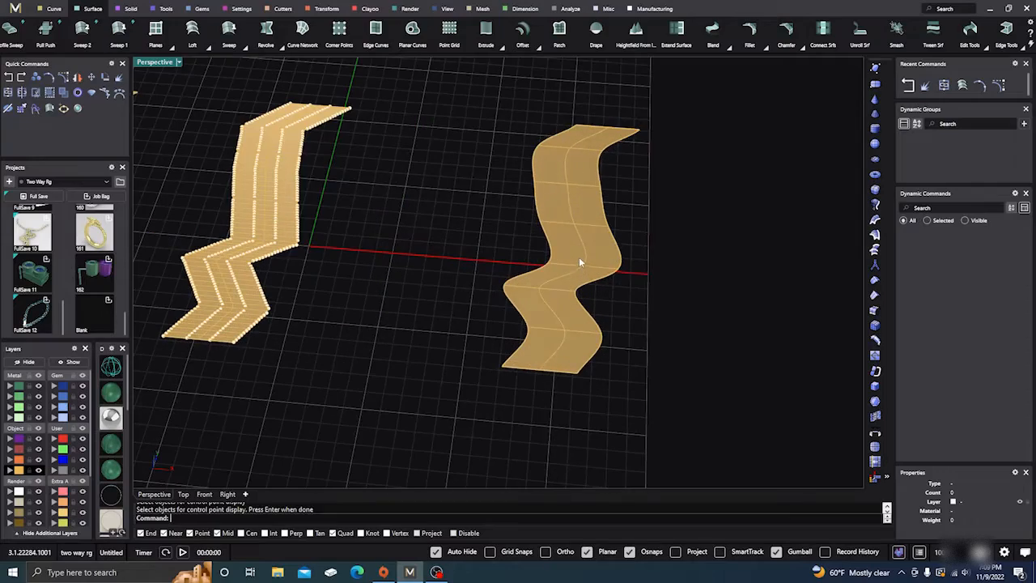
left_click(579, 257)
key("Return")
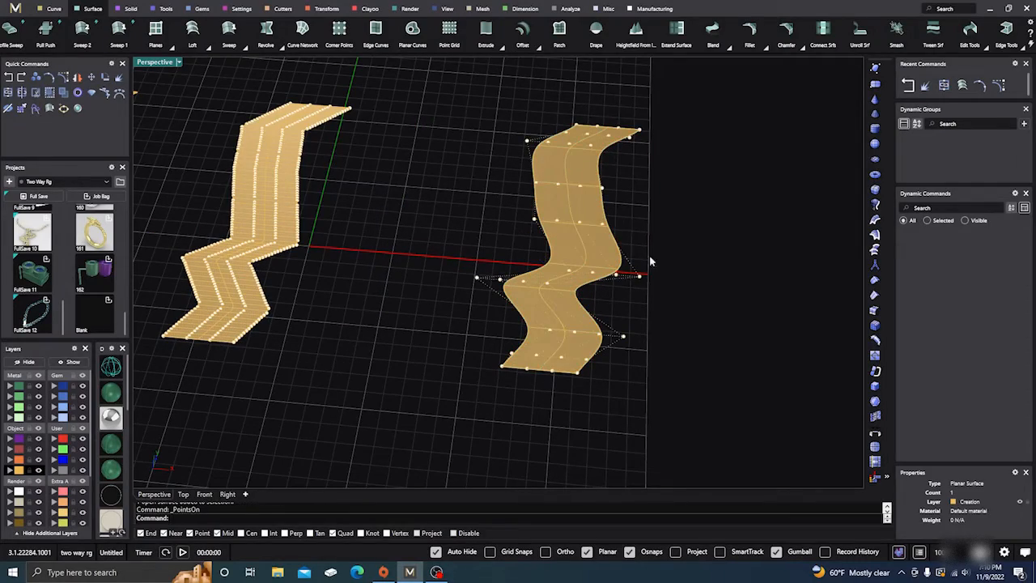
right_click_drag(651, 260, 580, 207)
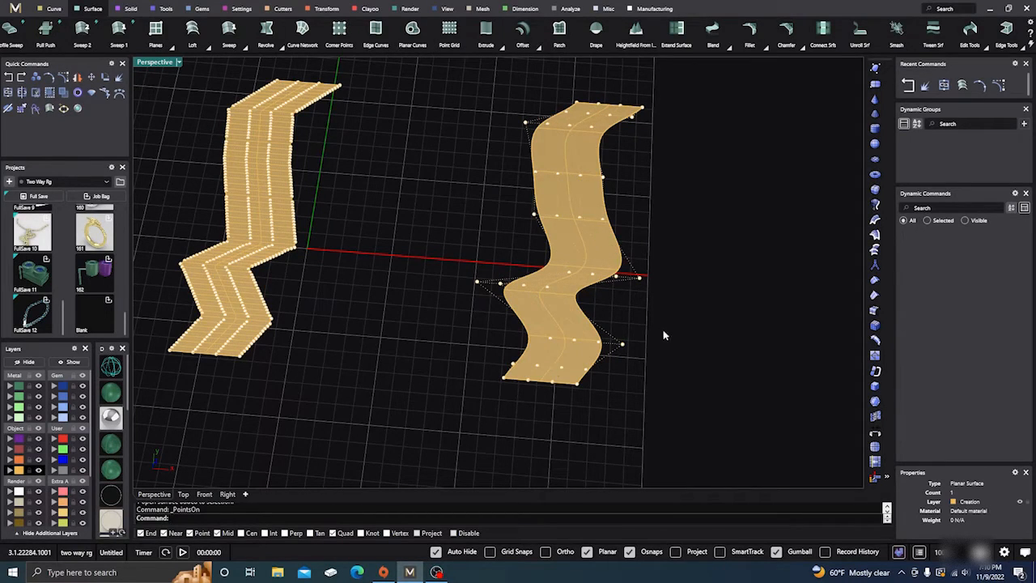
scroll(664, 335, "down", 4)
right_click_drag(682, 390, 670, 357)
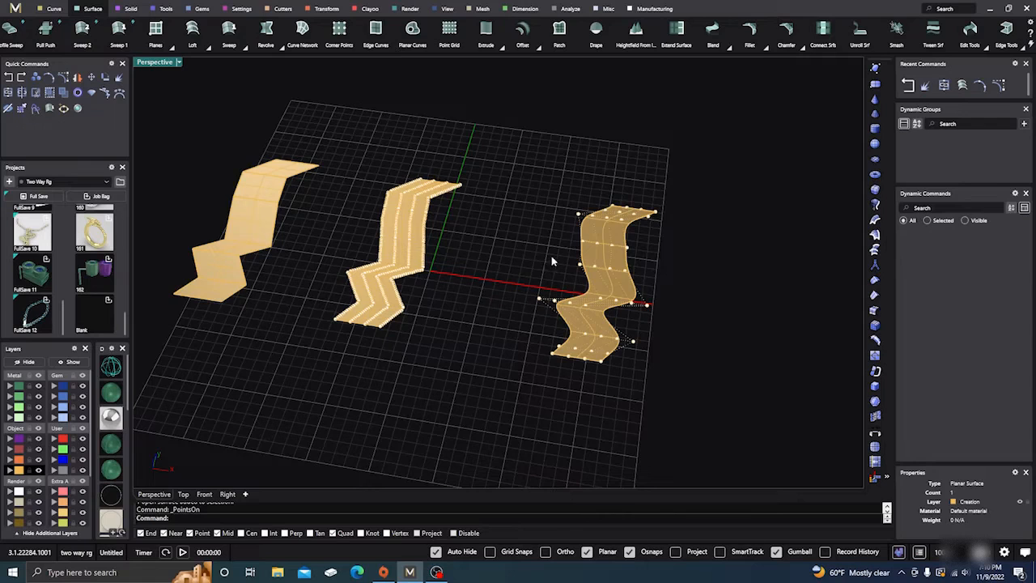
scroll(553, 261, "down", 2)
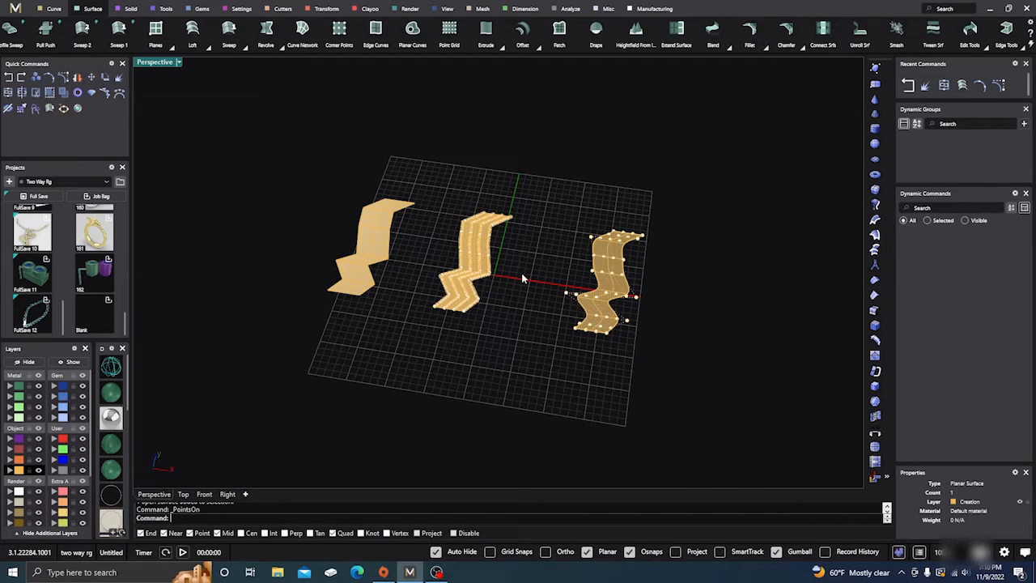
Turn off the control points on the middle and smooth surfaces, leaving nothing selected
key("Escape")
scroll(595, 264, "up", 3)
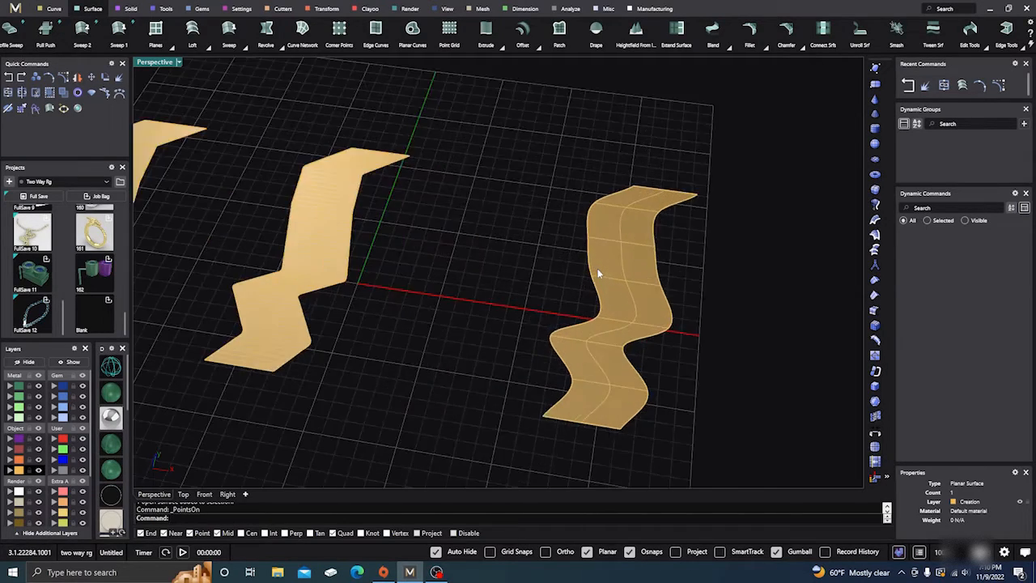
left_click(597, 268)
key("Escape")
scroll(572, 263, "down", 3)
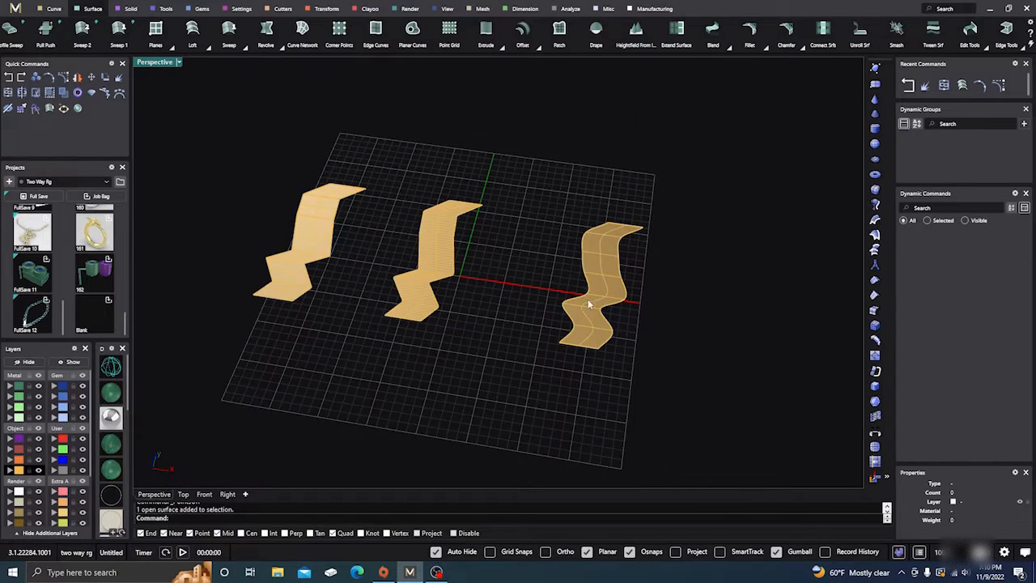
Check the smooth surface's point counts and degrees with the Rebuild command, without applying a rebuild
left_click(603, 284)
type("rebuild")
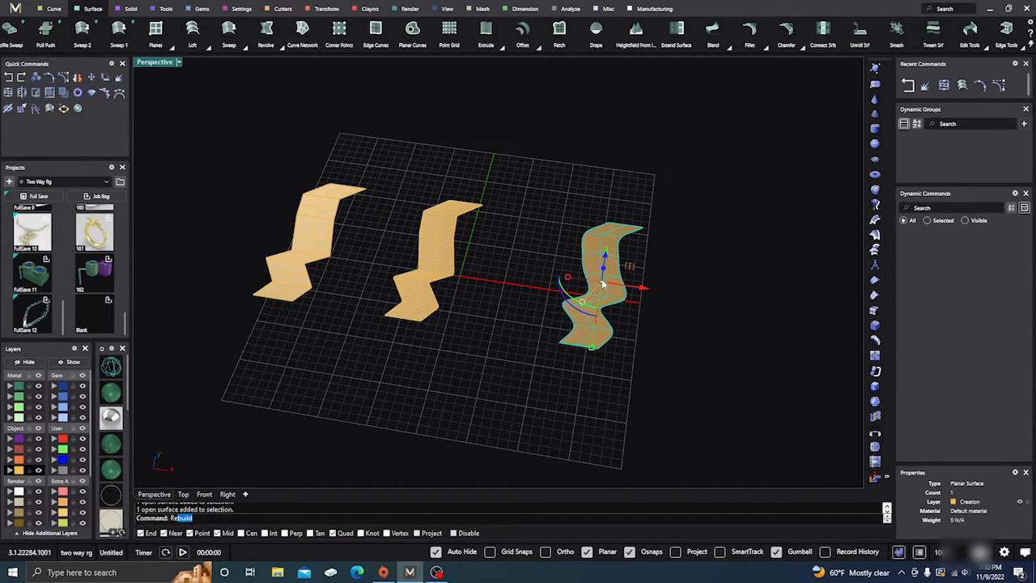
key("Return")
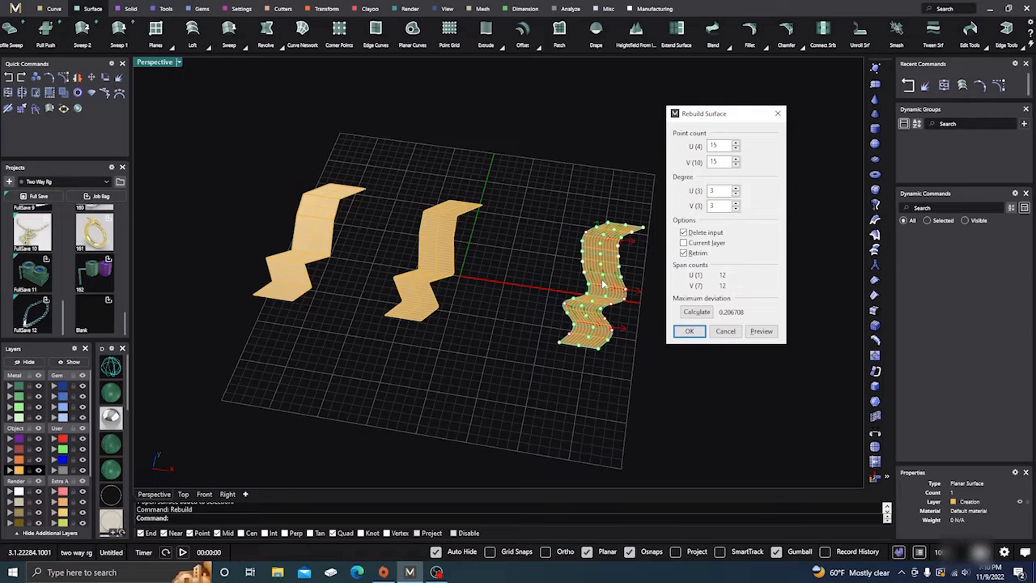
left_click(778, 114)
scroll(587, 278, "up", 4)
left_click(557, 271)
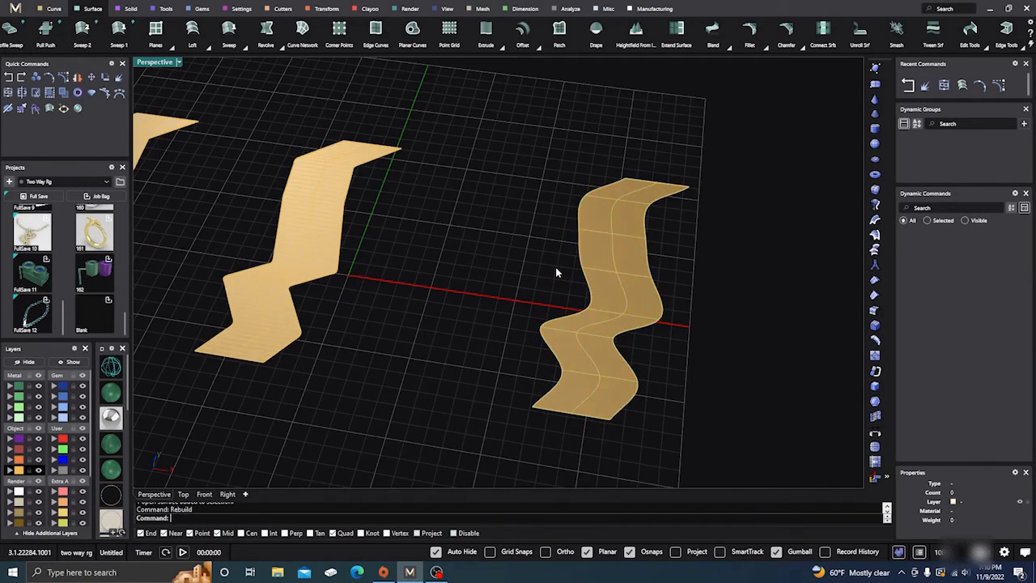
Move all the zigzag curves and the three lofted surfaces to the Metal 01 layer
scroll(555, 272, "down", 5)
right_click_drag(555, 273, 562, 296)
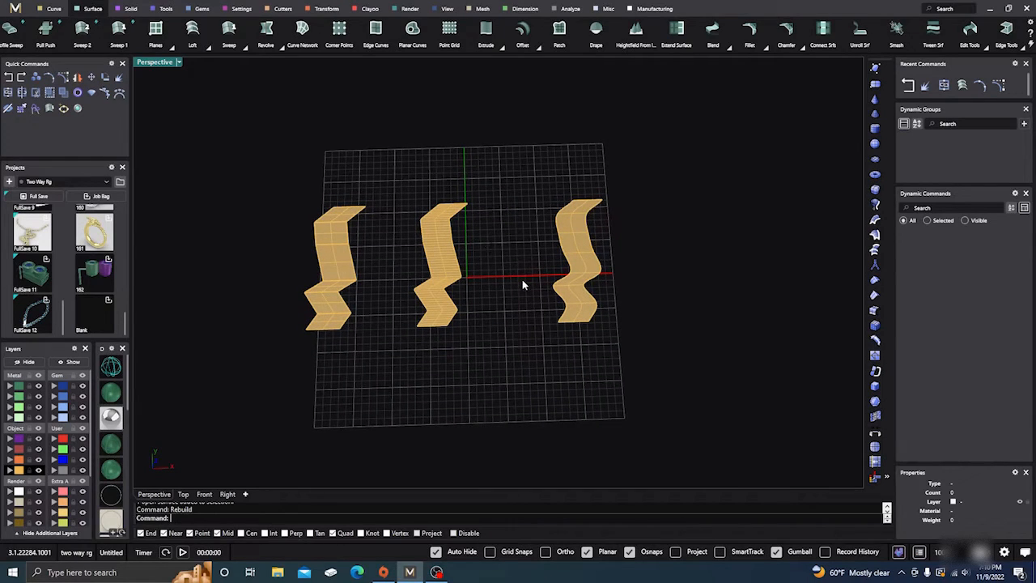
right_click_drag(522, 285, 505, 217)
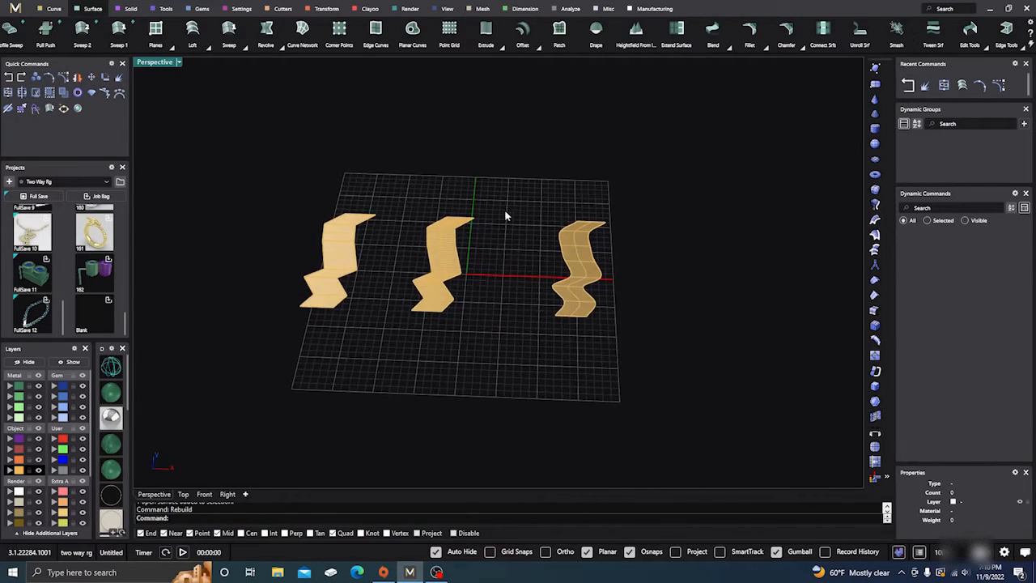
scroll(502, 257, "up", 7)
scroll(503, 257, "down", 4)
right_click_drag(338, 317, 338, 365)
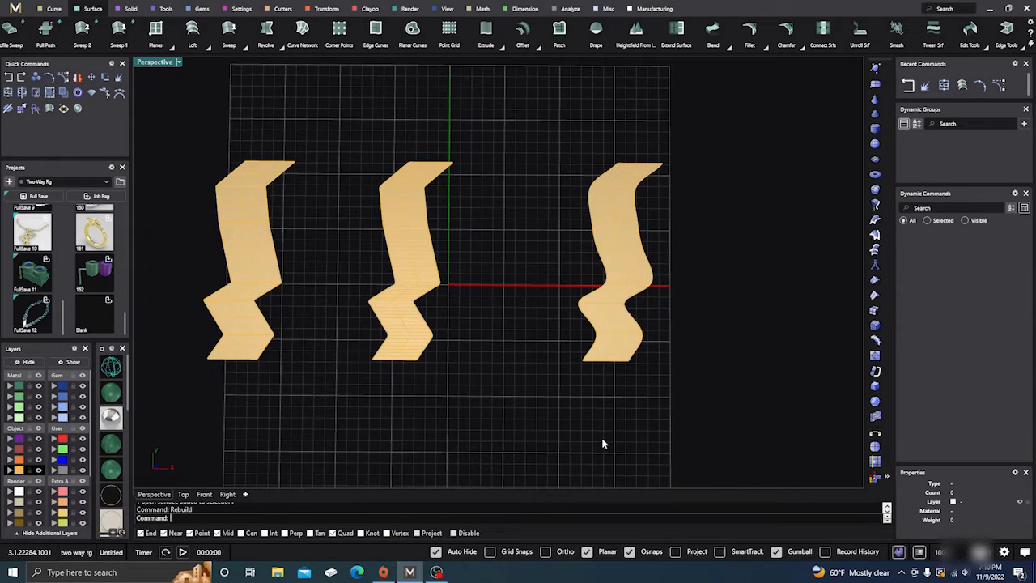
left_click_drag(602, 443, 159, 212)
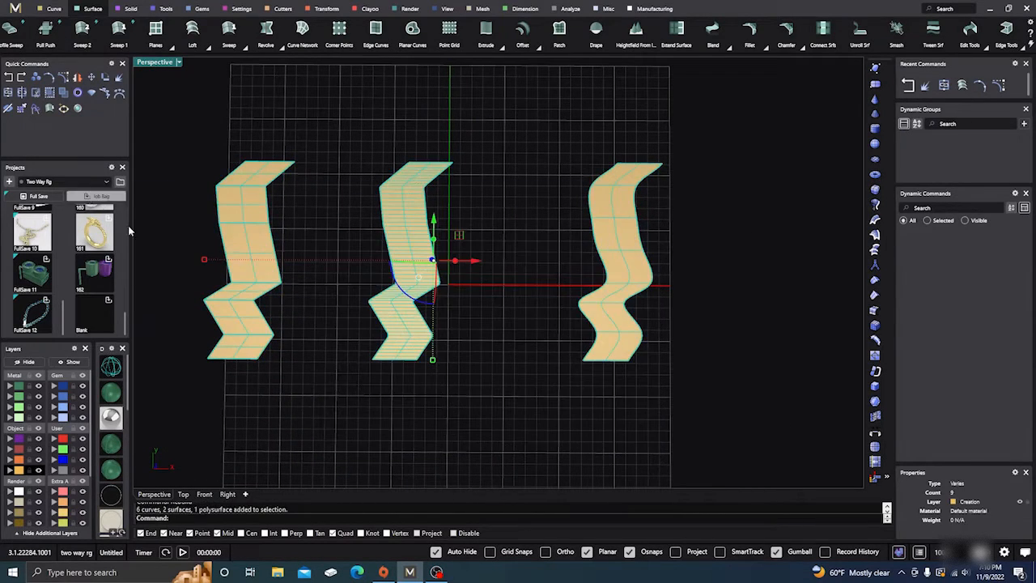
left_click(10, 387)
left_click(498, 243)
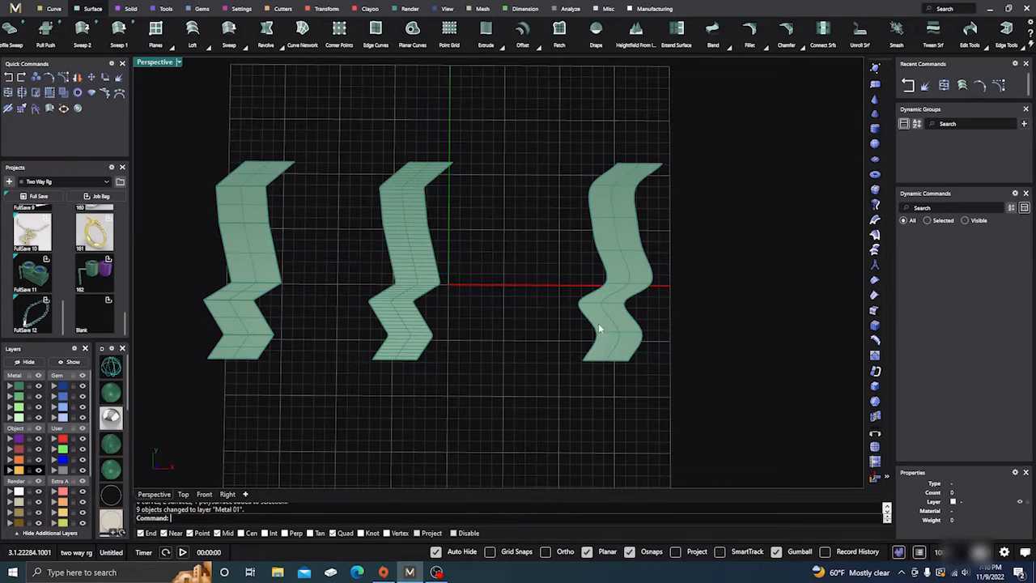
Turn on the smooth surface's control points and raise two interior points vertically to form bulges
left_click(625, 240)
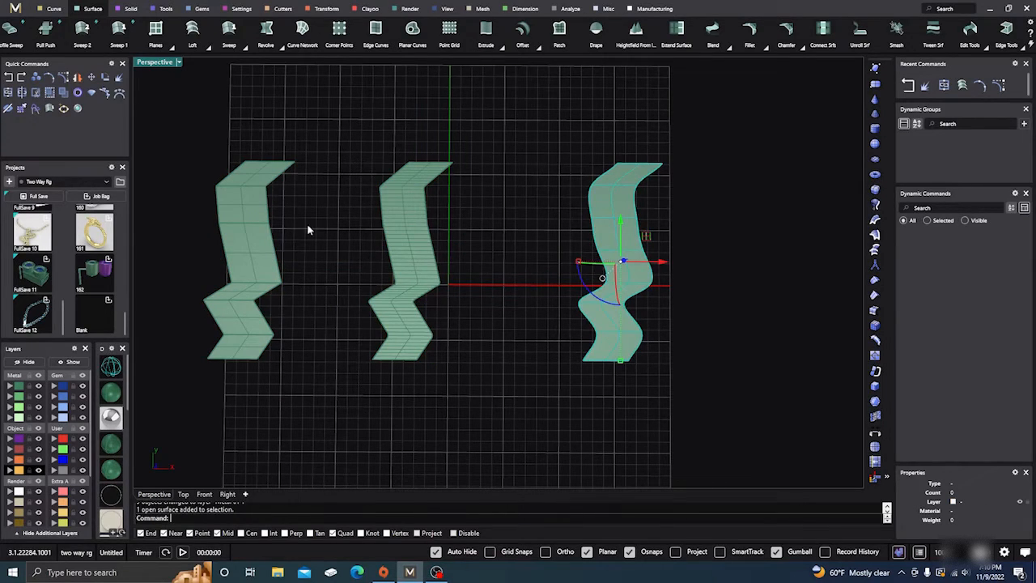
left_click(64, 81)
right_click_drag(541, 451, 593, 344)
left_click(614, 297)
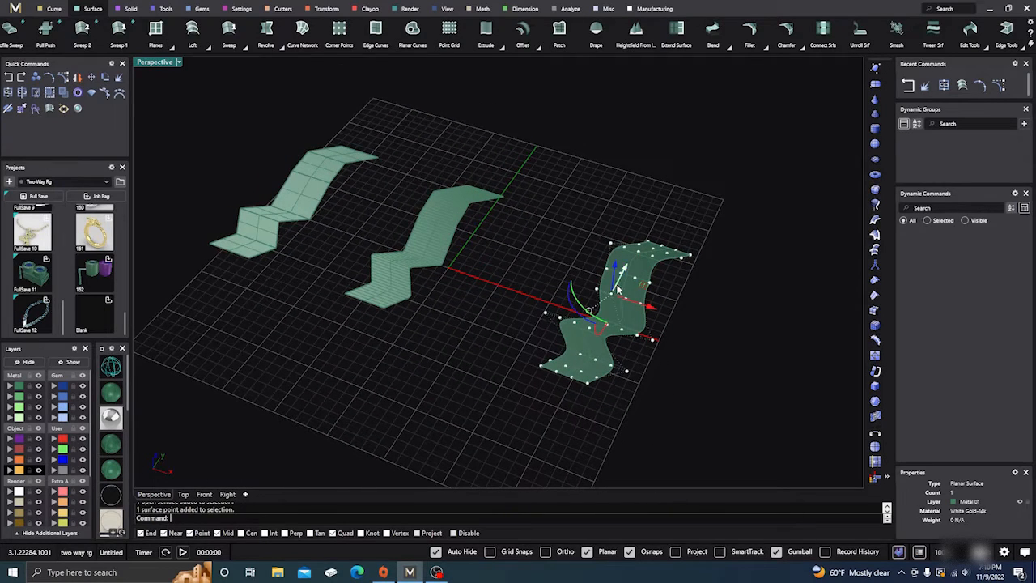
left_click_drag(616, 270, 618, 240)
right_click_drag(565, 356, 597, 310)
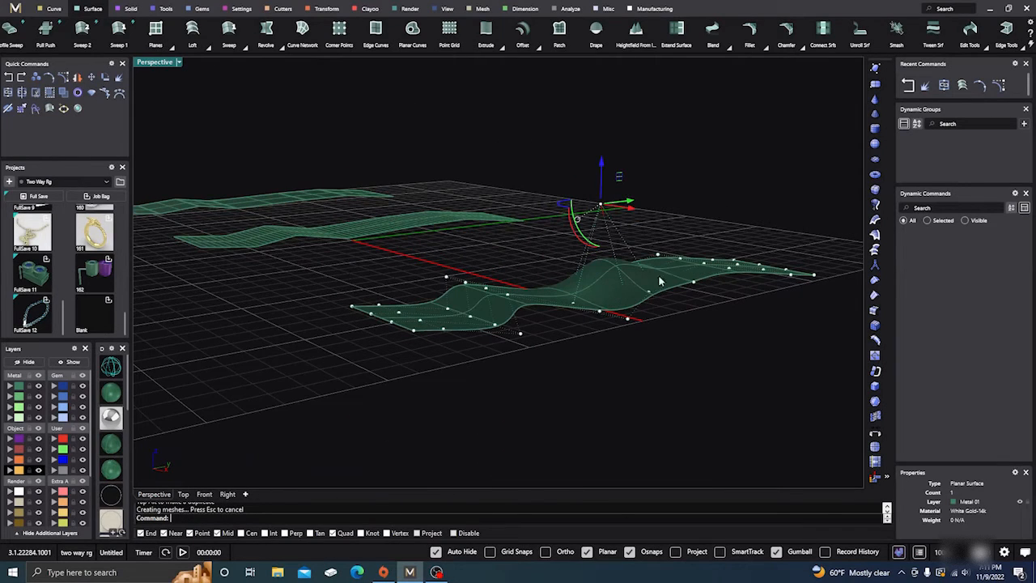
left_click(704, 264)
left_click_drag(709, 216, 710, 187)
right_click_drag(486, 285, 543, 375)
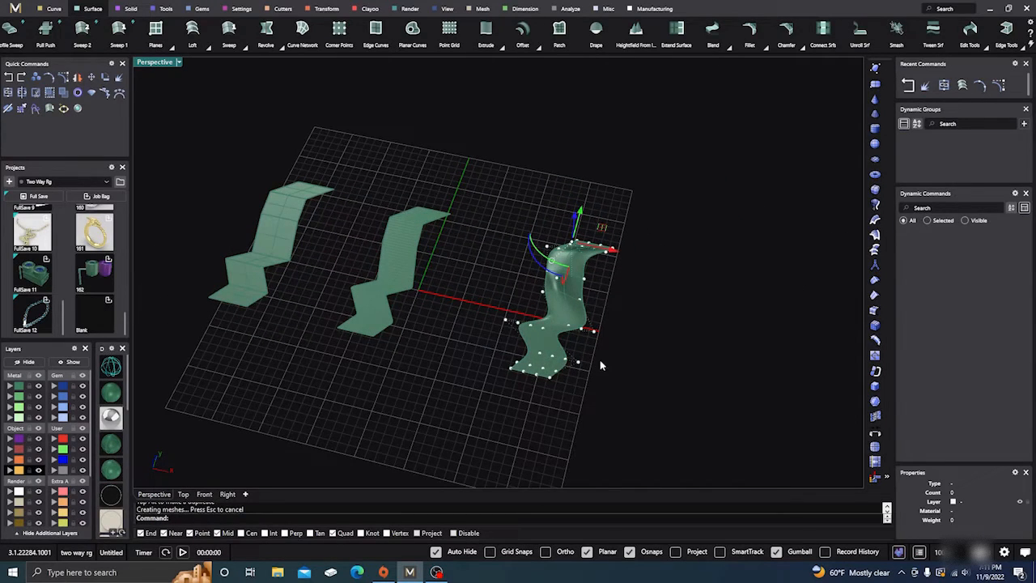
Delete all the curves and surfaces to clear the workspace
scroll(600, 365, "down", 2)
scroll(442, 386, "down", 2)
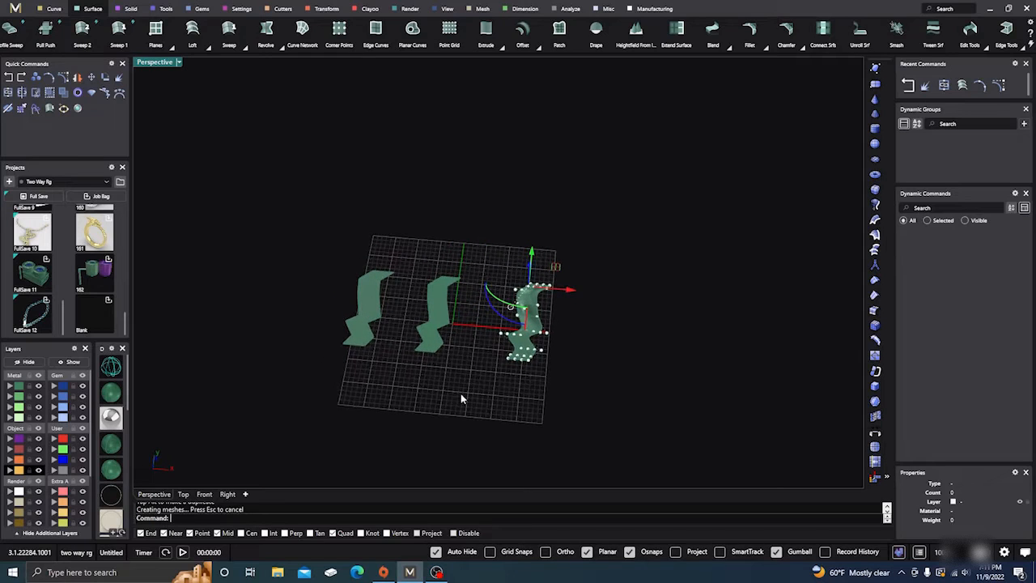
left_click_drag(295, 394, 652, 217)
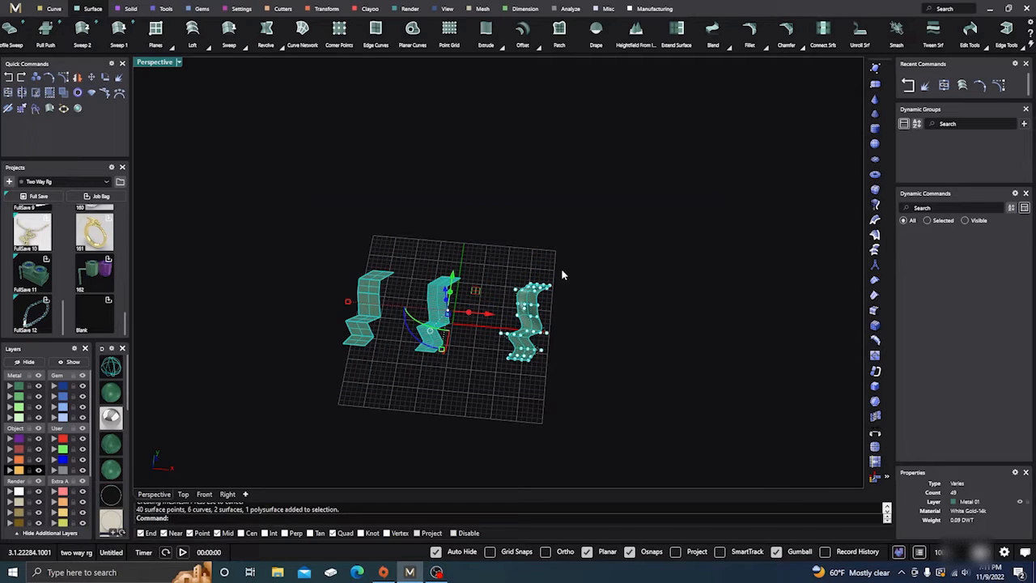
key("Delete")
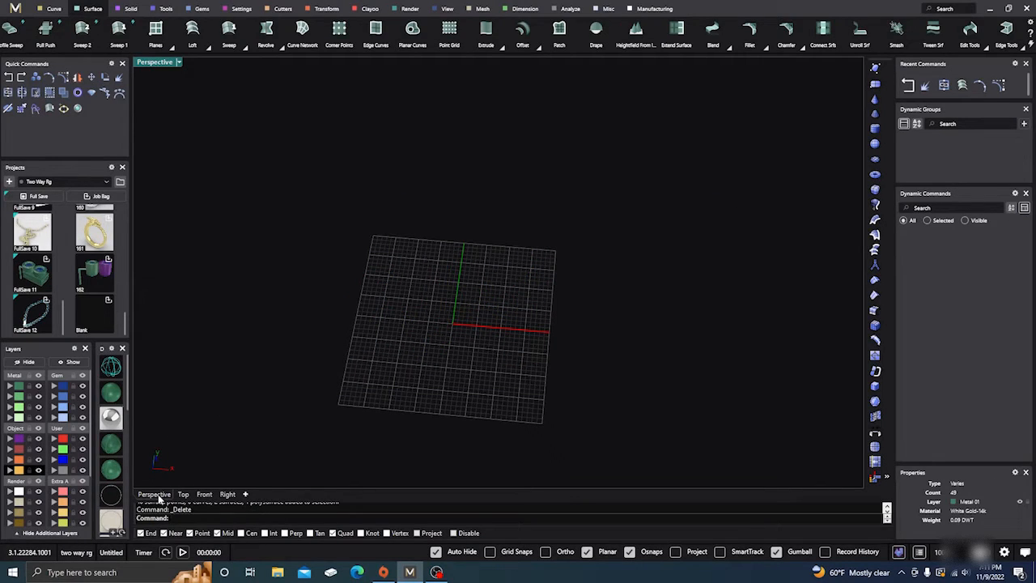
Draw a circle in the Top view, centred slightly above and right of the origin
left_click(183, 494)
scroll(319, 359, "down", 2)
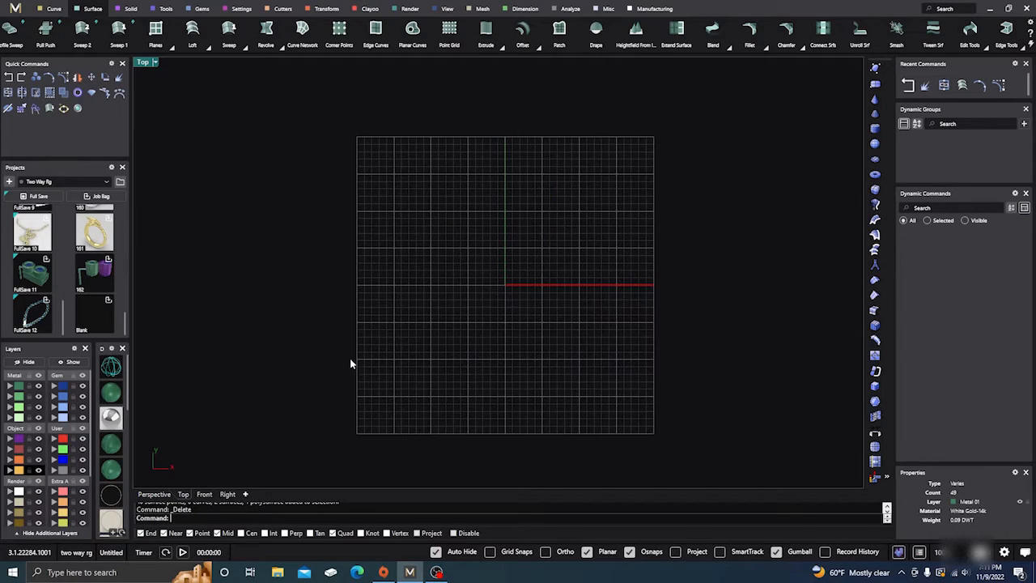
right_click_drag(350, 359, 286, 377)
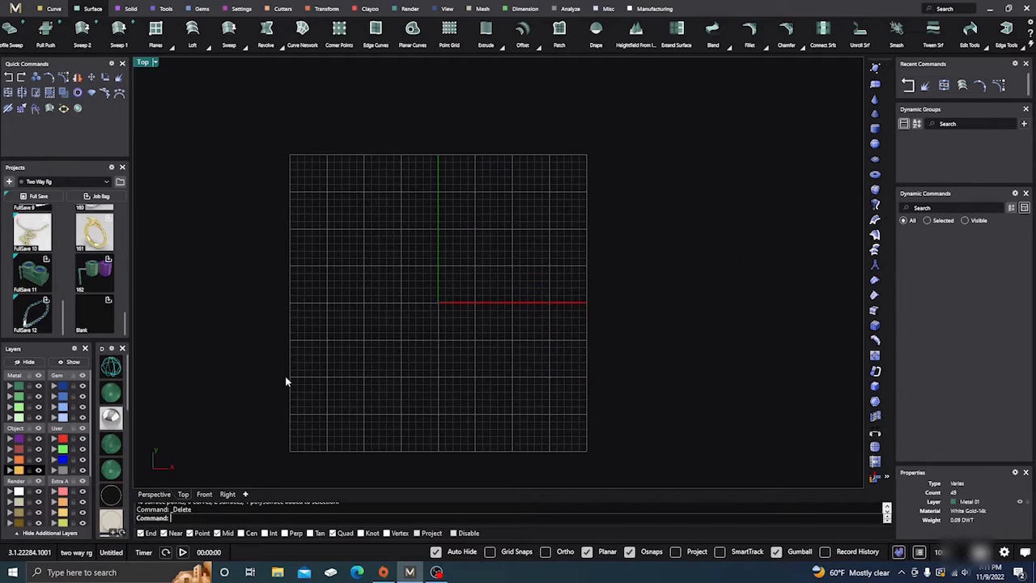
left_click(50, 9)
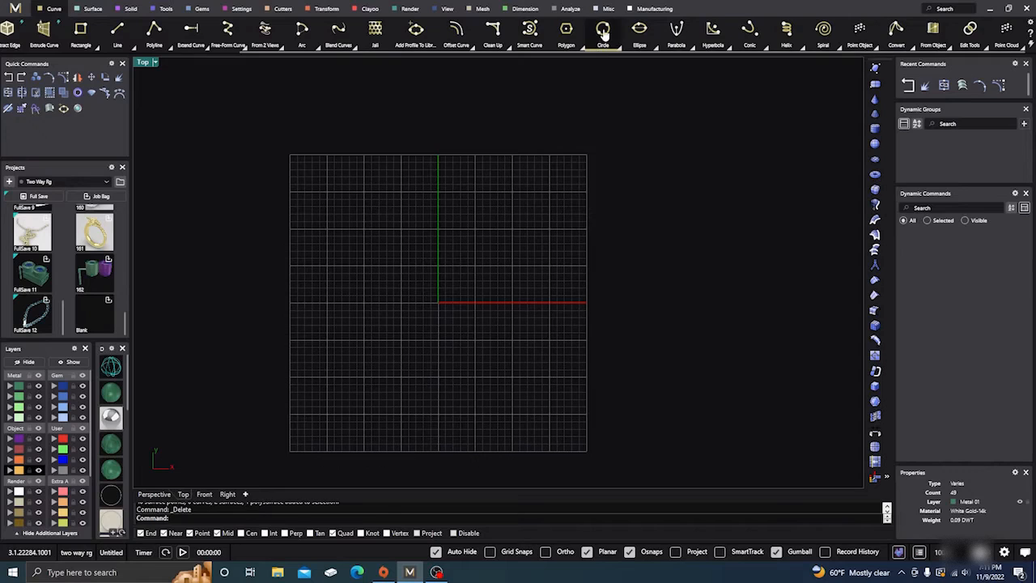
left_click(603, 29)
left_click(462, 266)
left_click(510, 229)
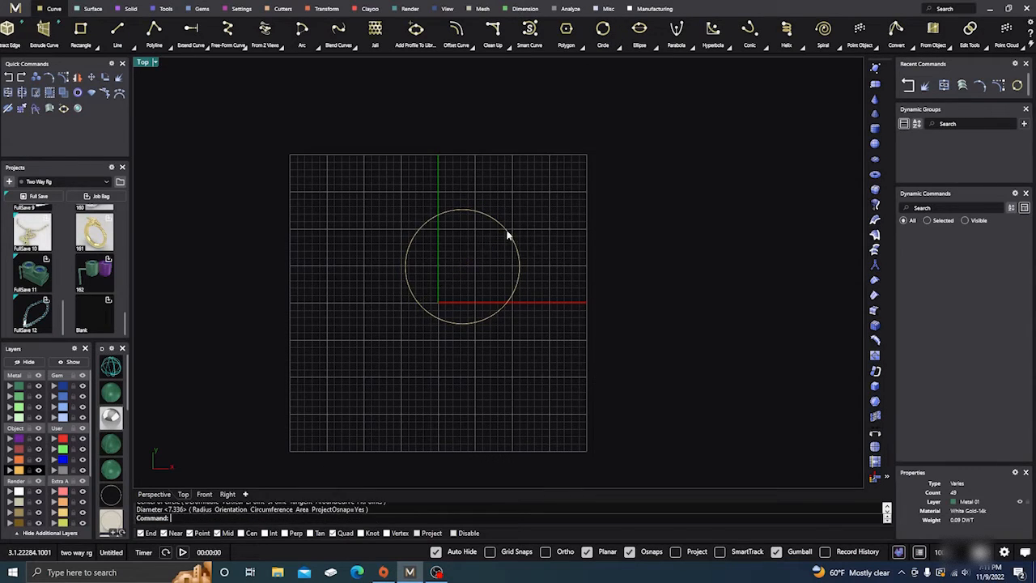
Turn on the circle's control points and lower the four points lying on the curve vertically
left_click(463, 324)
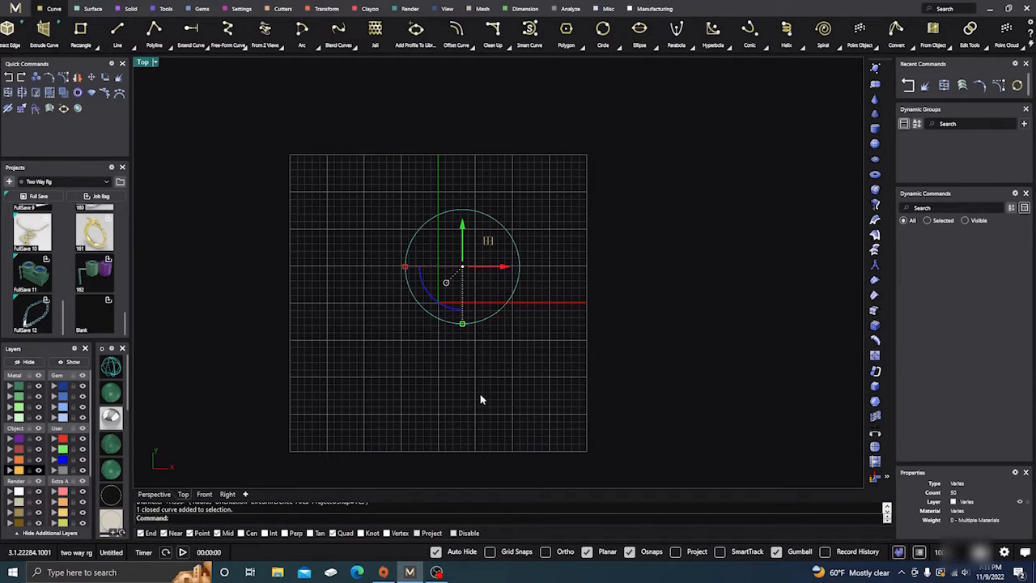
left_click(64, 78)
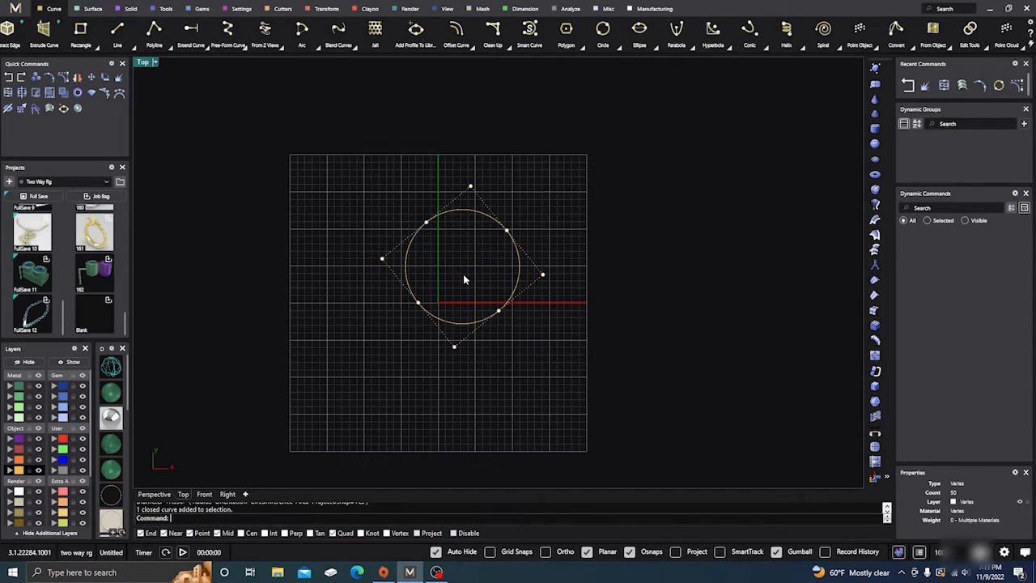
left_click_drag(402, 312, 522, 217)
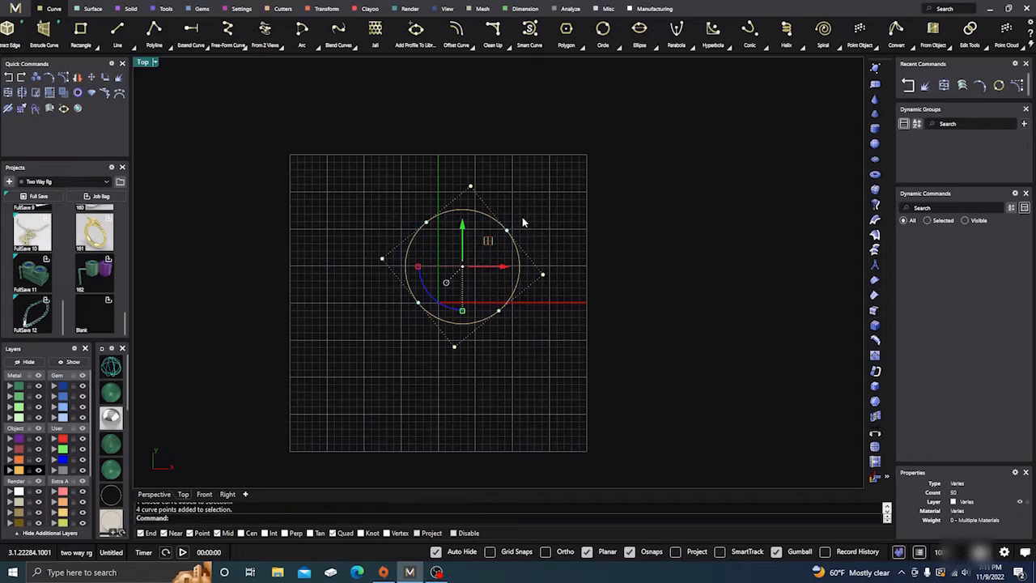
left_click(154, 494)
right_click_drag(271, 437, 292, 351)
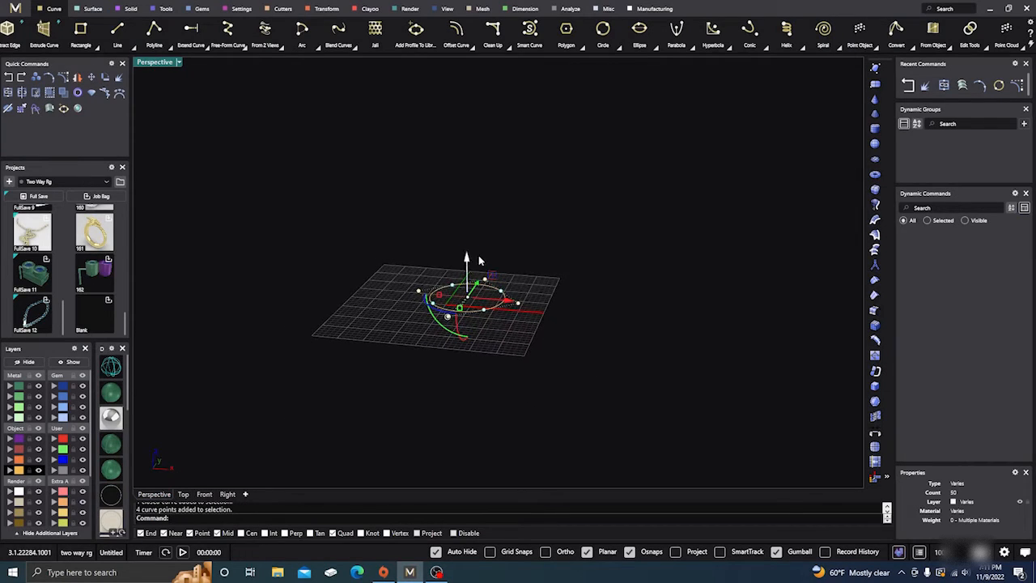
left_click_drag(467, 261, 363, 363)
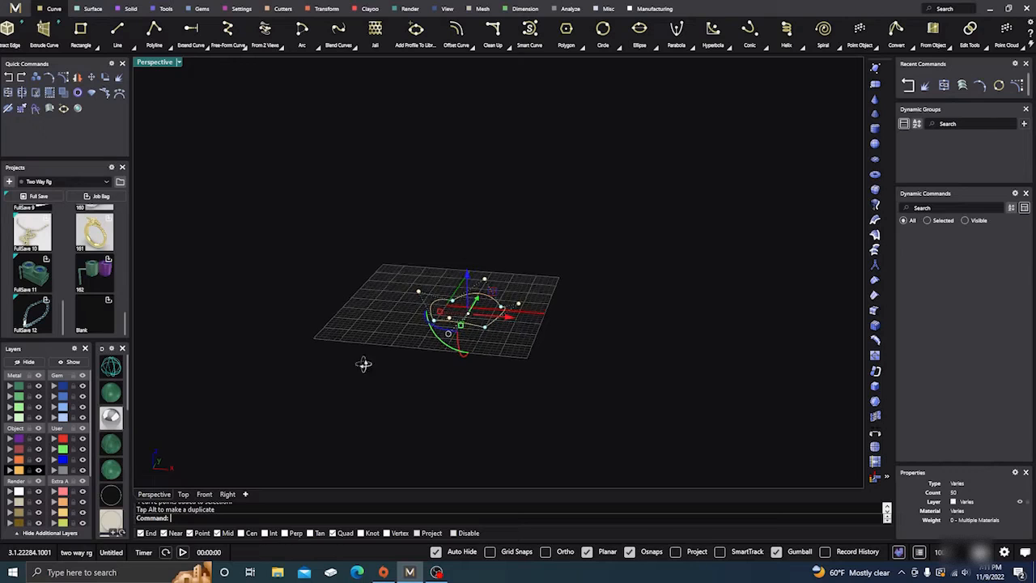
right_click_drag(364, 363, 403, 406)
right_click_drag(343, 376, 302, 396)
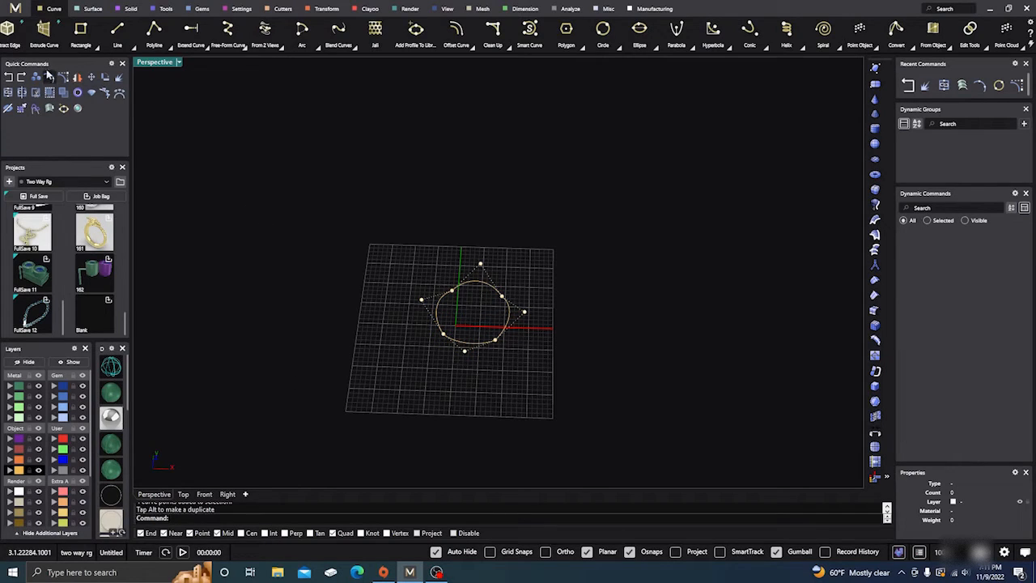
Undo the move of the circle's four points and turn its control points off
left_click(8, 77)
key("Escape")
key("Escape")
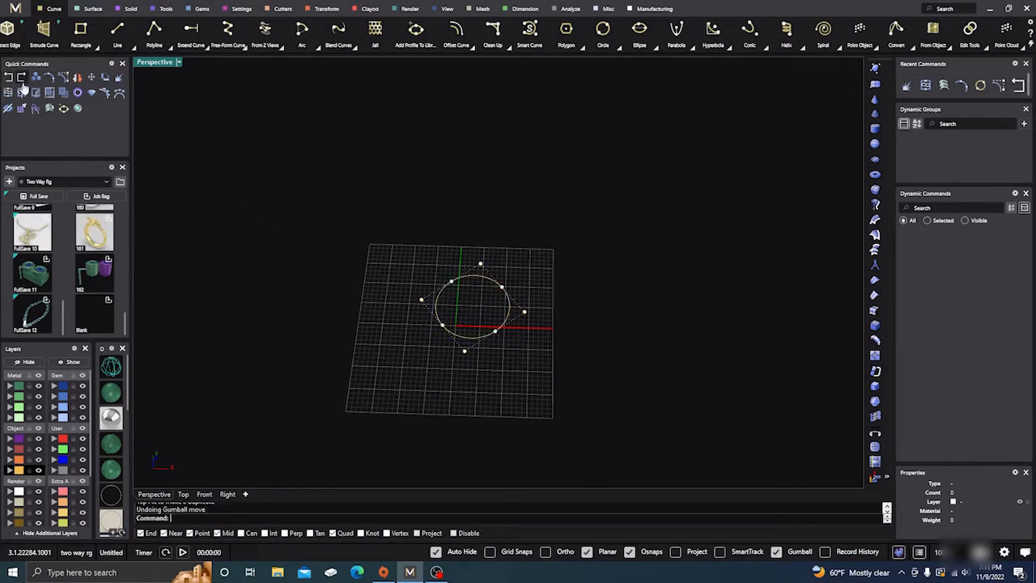
Rebuild the circle with a point count of 6 and degree 3, deleting the input curve
left_click(468, 337)
type("R")
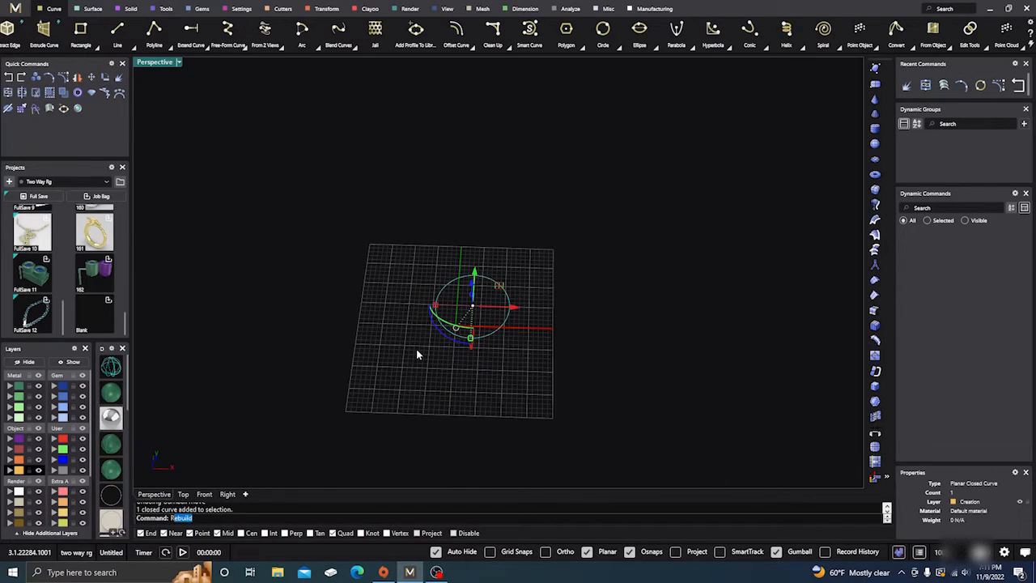
type("ebuild")
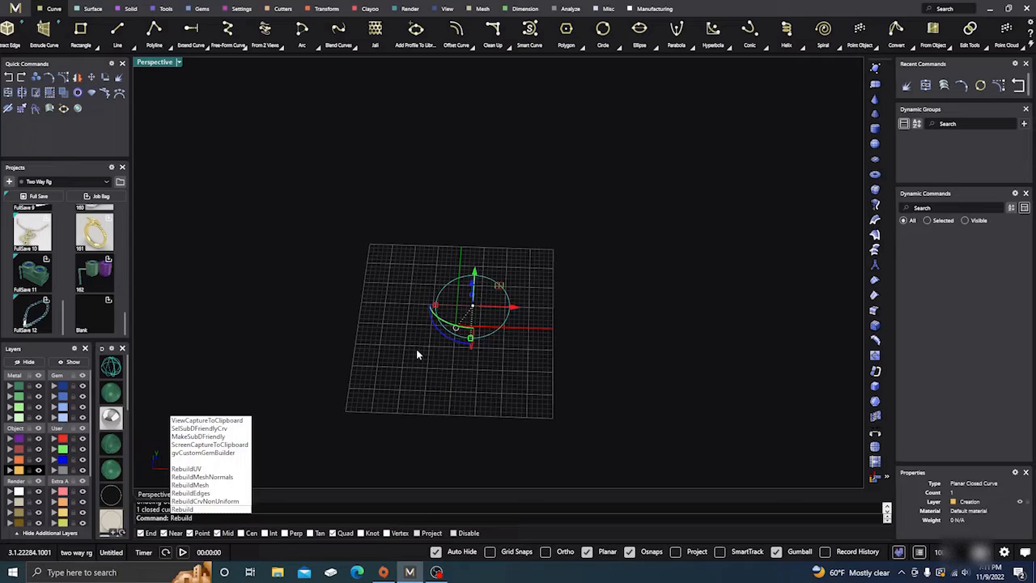
key("Return")
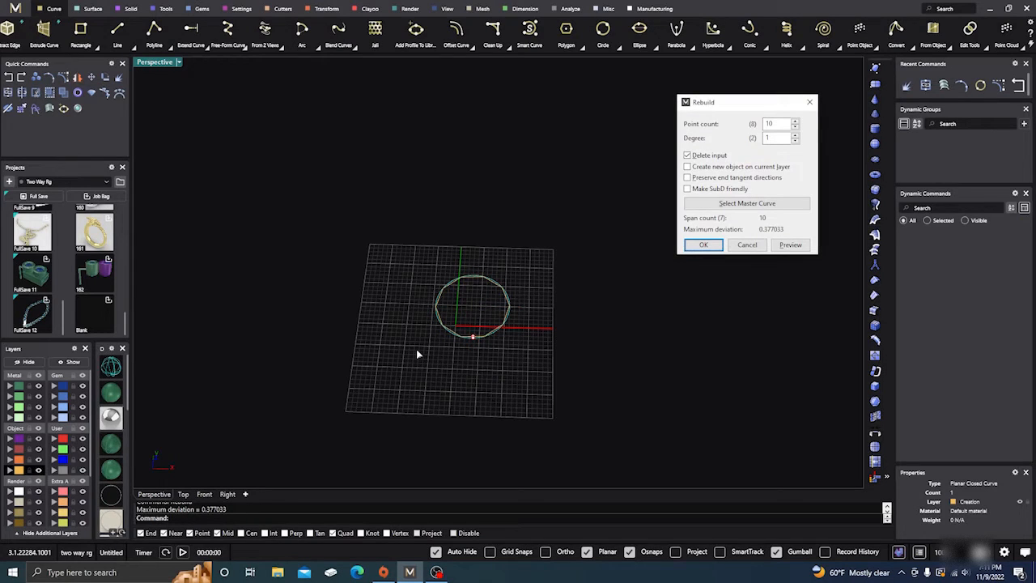
scroll(445, 326, "up", 5)
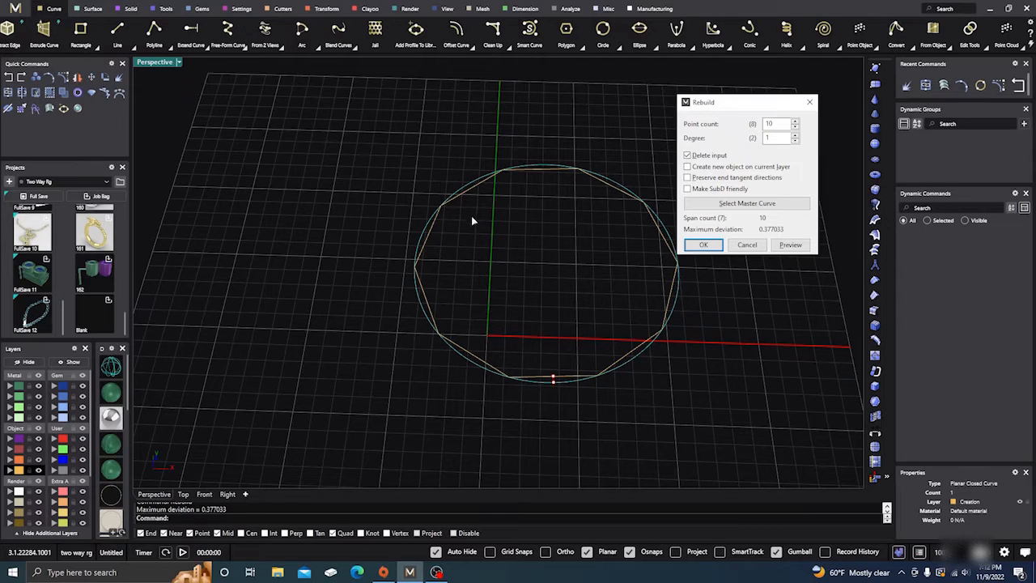
mouse_move(524, 265)
right_mouse_down()
mouse_move(511, 291)
mouse_move(514, 281)
right_mouse_up()
left_click(795, 135)
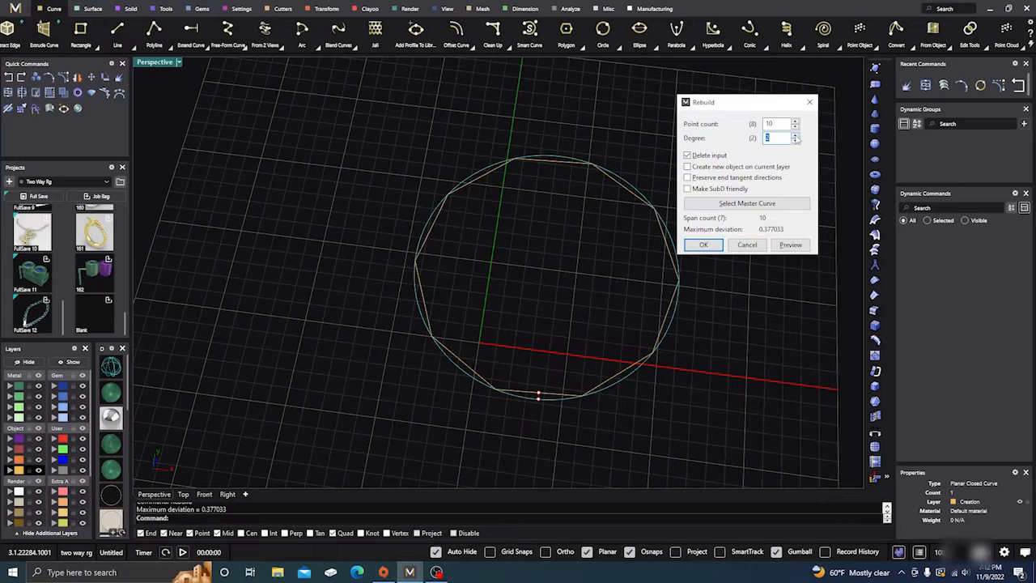
left_click(796, 135)
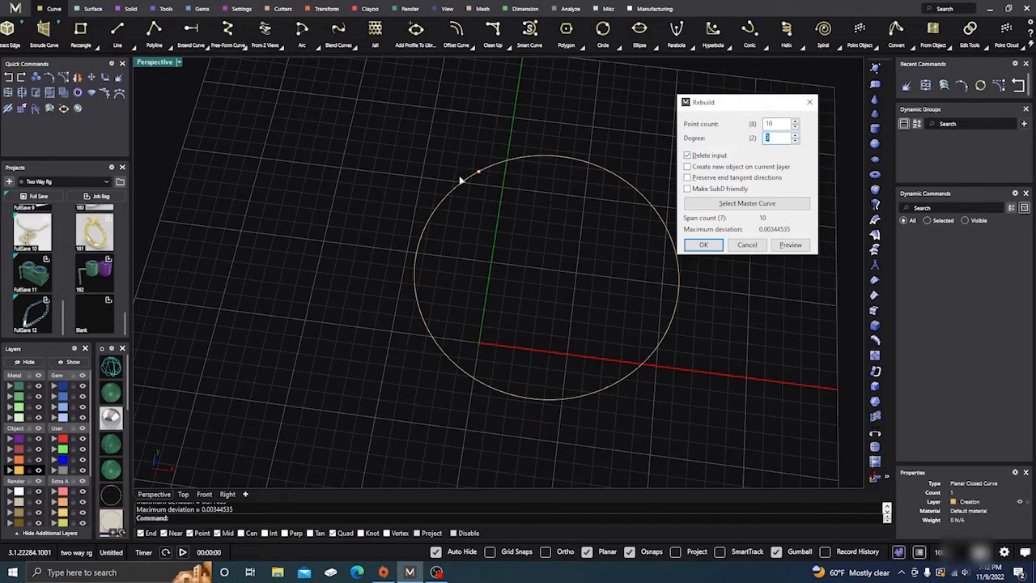
double_click(771, 123)
key("Return")
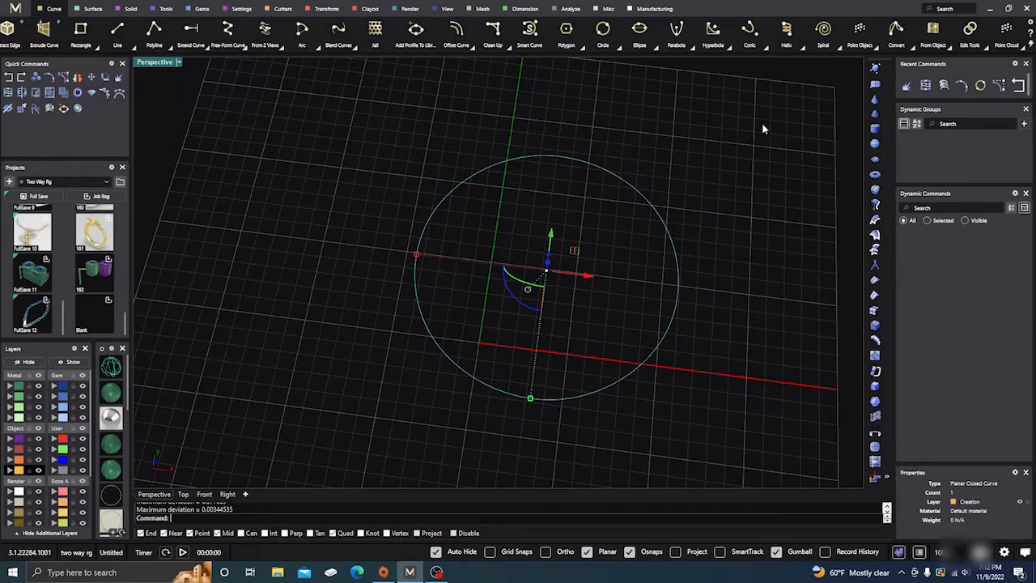
Turn on the control points of the rebuilt circle
left_click(388, 348)
right_click_drag(372, 370, 435, 361)
left_click(472, 365)
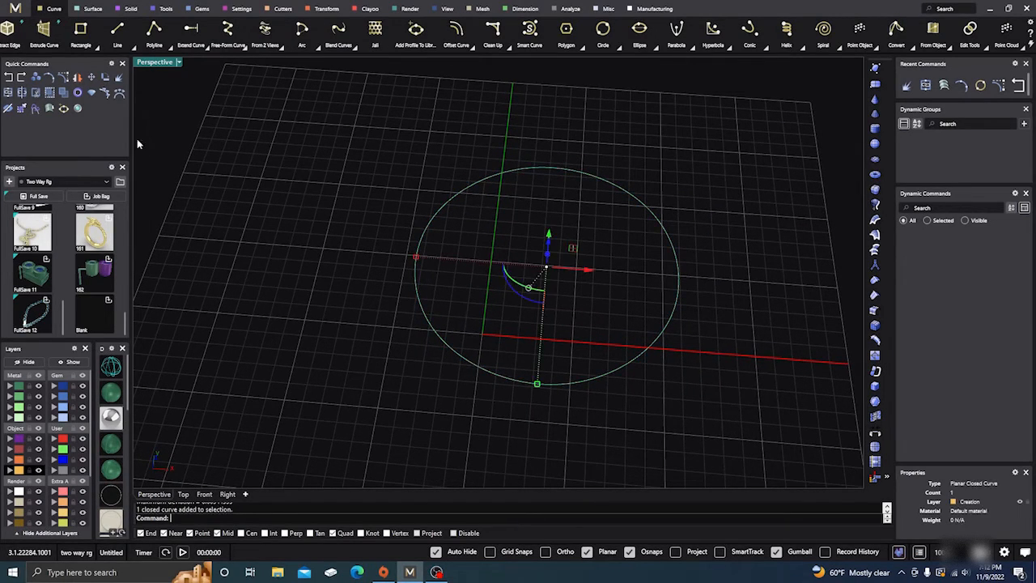
left_click(63, 78)
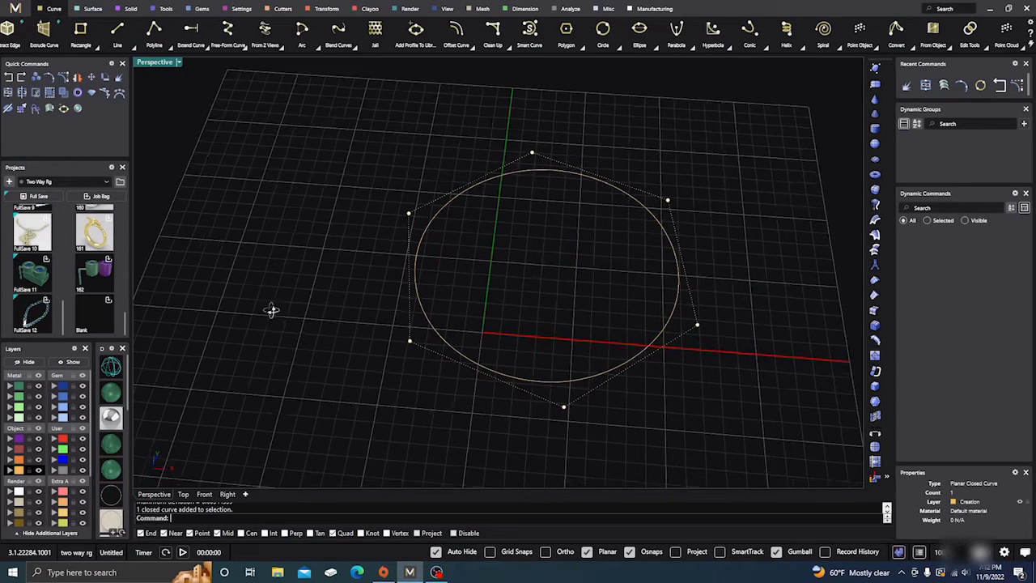
Lower three alternating control points of the rebuilt circle vertically below the grid plane
right_click_drag(271, 310, 313, 310)
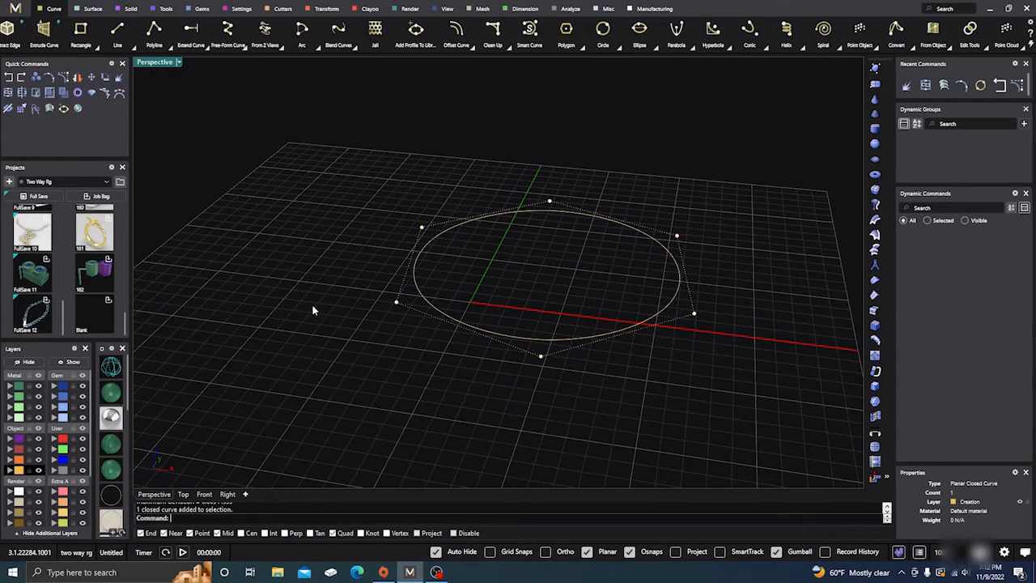
left_click(407, 305)
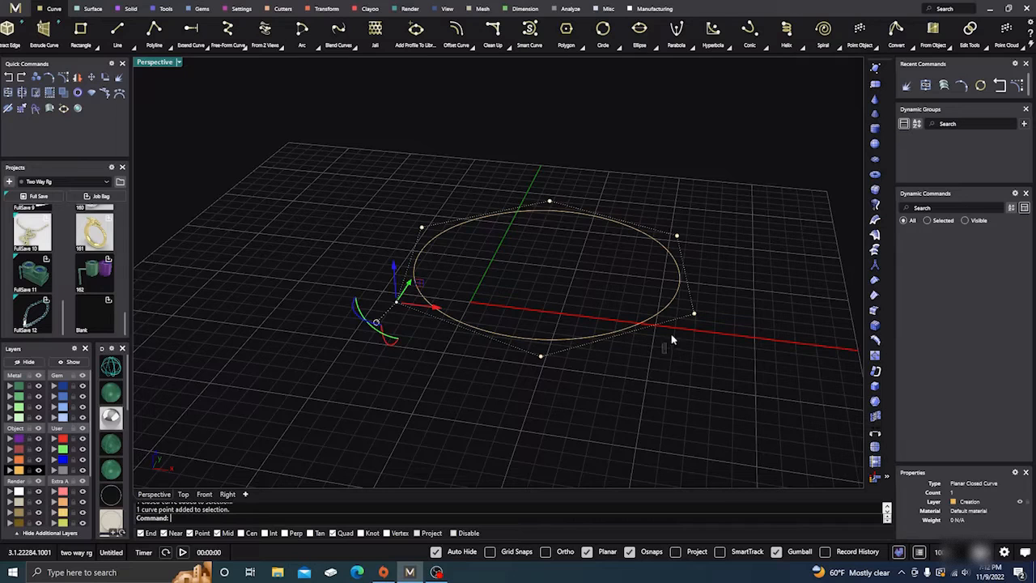
left_click_drag(671, 335, 719, 291, "shift")
left_click(550, 202, "shift")
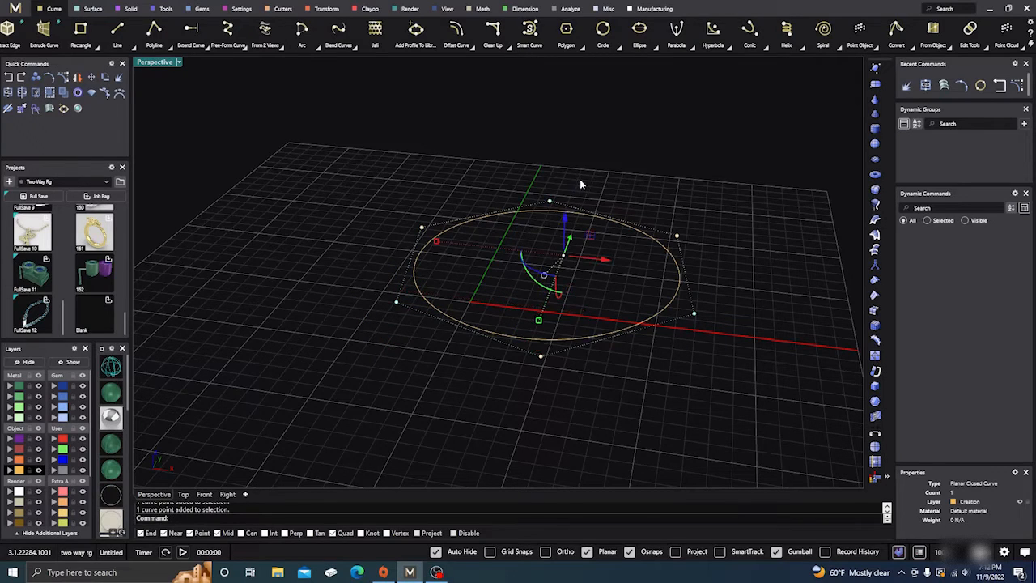
left_click_drag(565, 213, 564, 253)
left_click(593, 447)
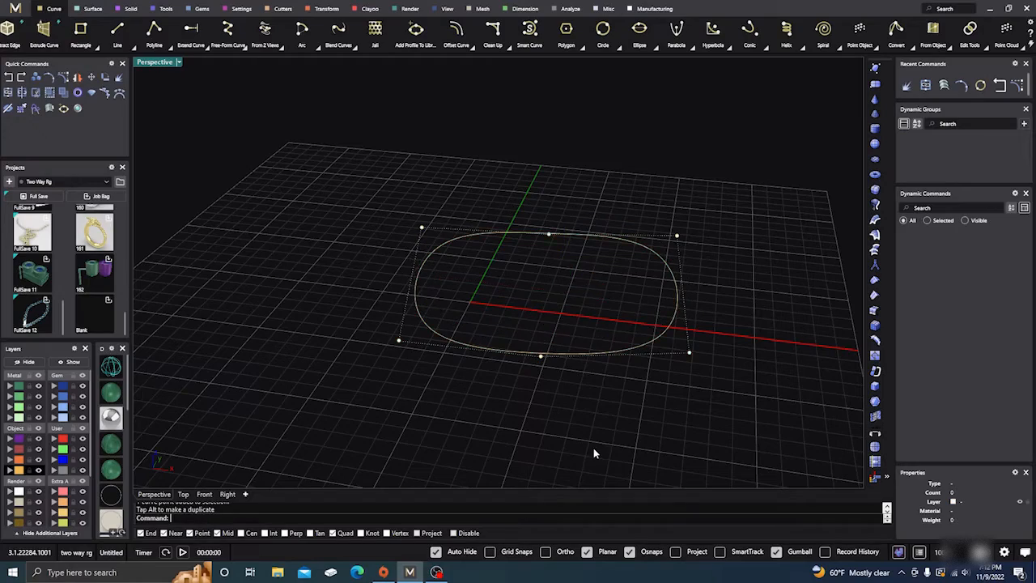
Raise the other three control points of the rebuilt circle vertically to form an even wave
right_click_drag(594, 447, 549, 367)
right_click_drag(479, 306, 487, 384)
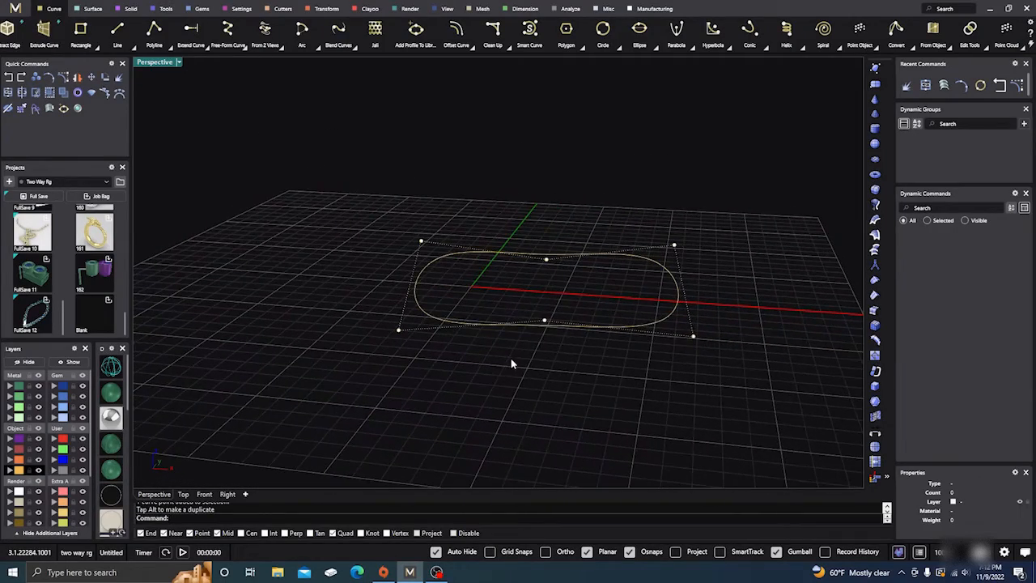
left_click_drag(513, 365, 569, 300)
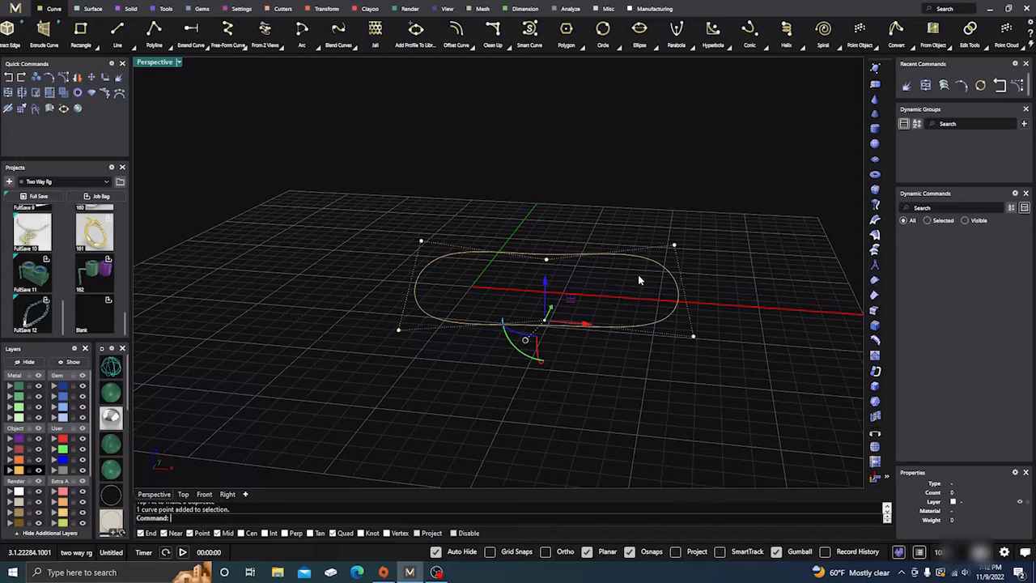
left_click_drag(639, 280, 699, 227, "shift")
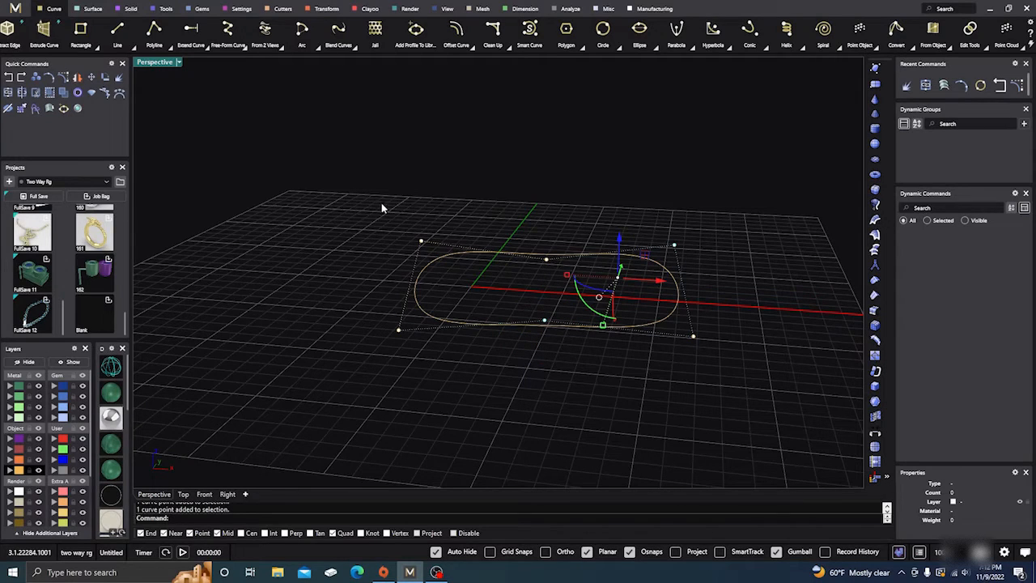
left_click_drag(382, 204, 442, 269, "shift")
left_click_drag(527, 234, 532, 209)
left_click(450, 380)
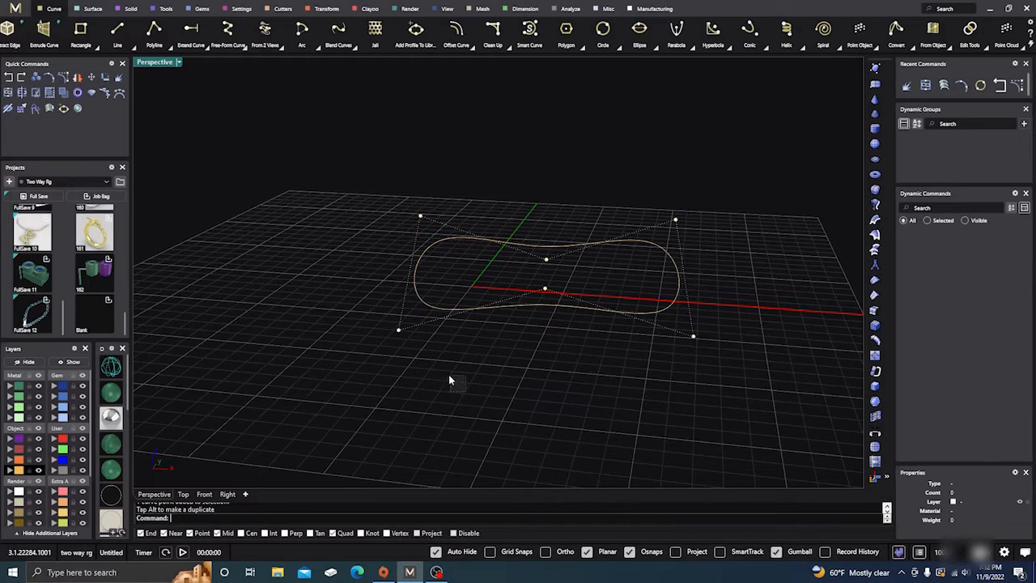
right_click_drag(413, 425, 381, 362)
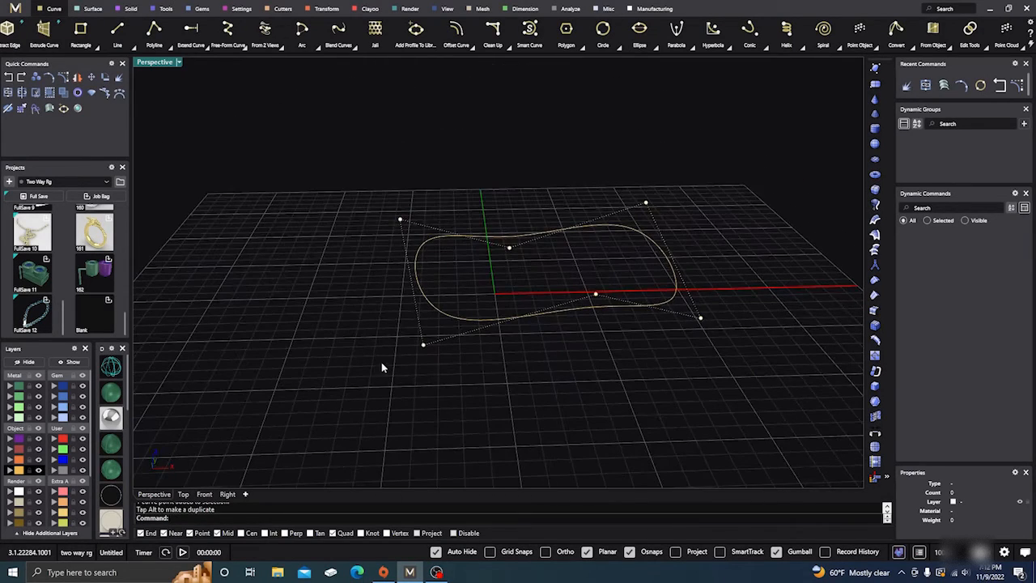
Turn off the control points and fill the wavy closed curve with a Patch surface using 4 U and 4 V spans
key("Escape")
left_click(454, 319)
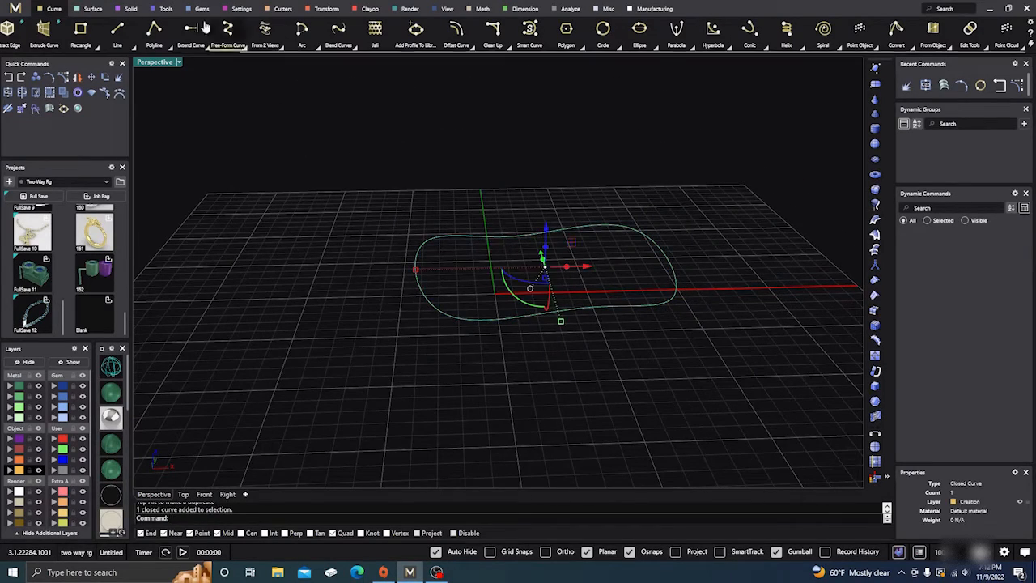
left_click(96, 9)
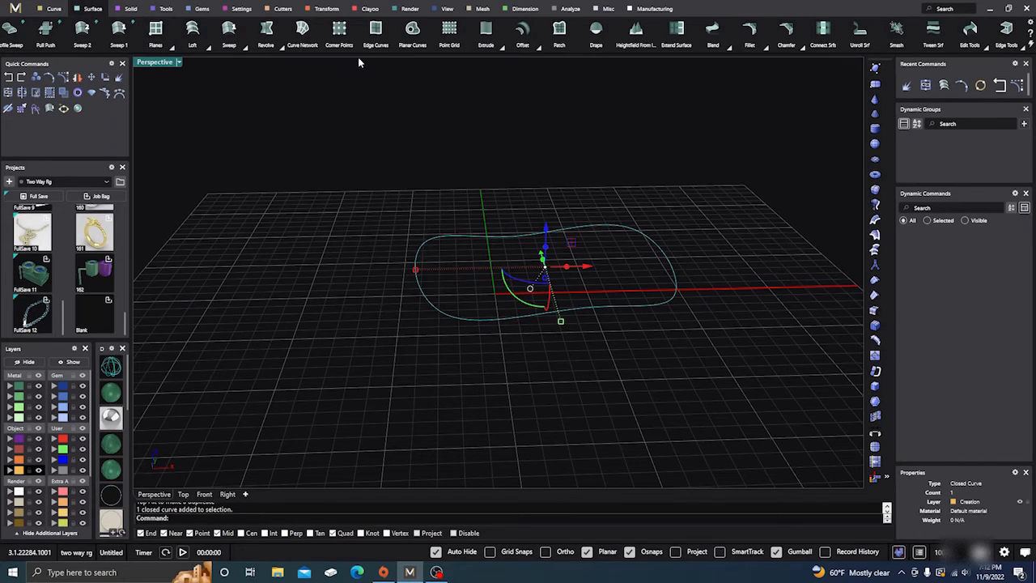
left_click(559, 33)
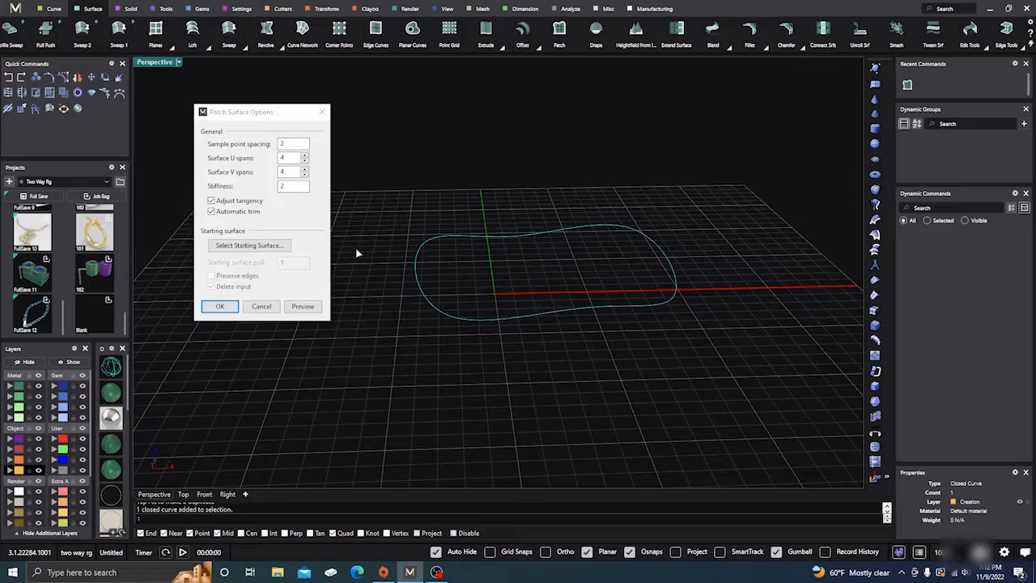
key("Return")
scroll(346, 375, "up", 4)
right_click_drag(346, 375, 376, 214)
Delete the wavy curve and its patch surface
left_click_drag(390, 162, 717, 424)
key("Delete")
scroll(476, 290, "down", 3)
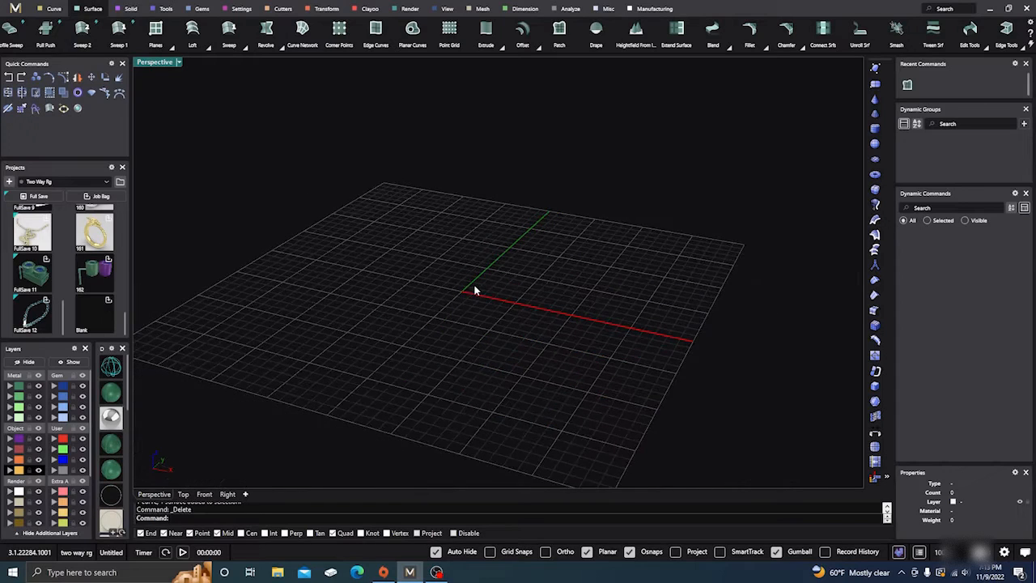
right_click_drag(476, 289, 556, 299)
scroll(515, 283, "down", 3)
scroll(554, 297, "up", 6)
scroll(548, 283, "down", 2)
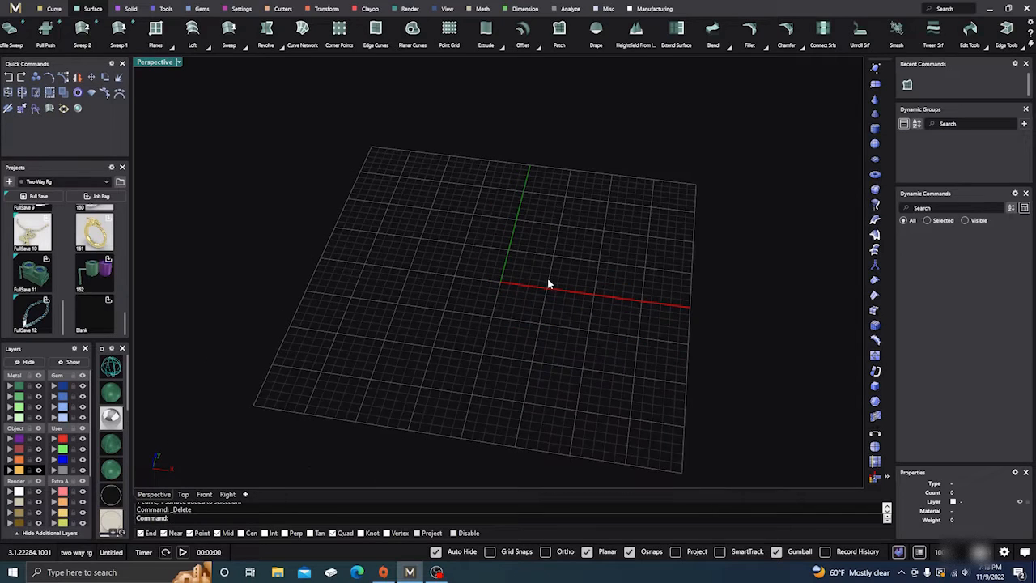
scroll(453, 261, "up", 3)
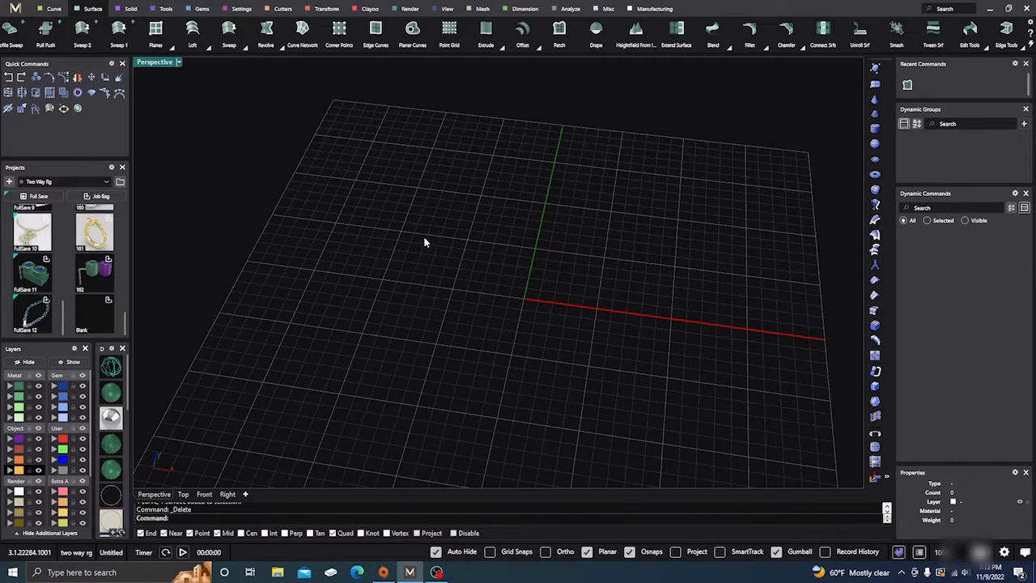
Start a corner-to-corner plane surface and switch to the Top view to place it
scroll(421, 243, "down", 3)
right_click_drag(418, 245, 445, 257)
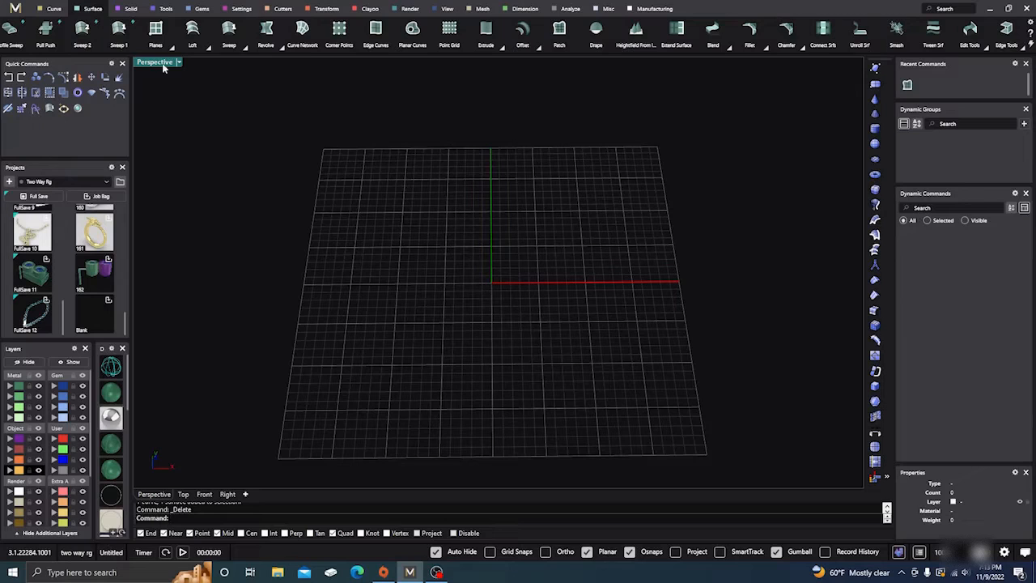
left_click(155, 29)
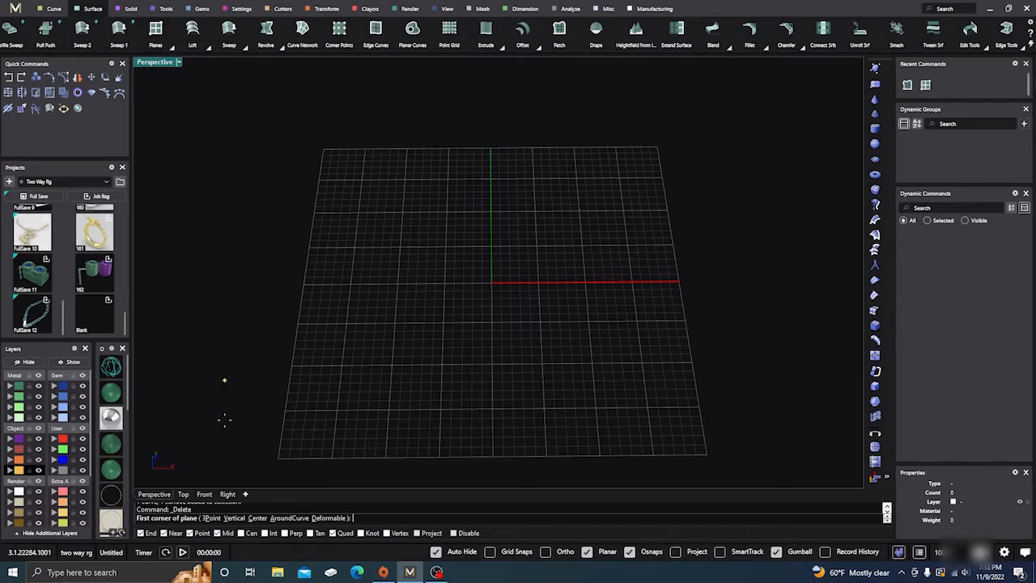
left_click(184, 495)
scroll(296, 297, "up", 2)
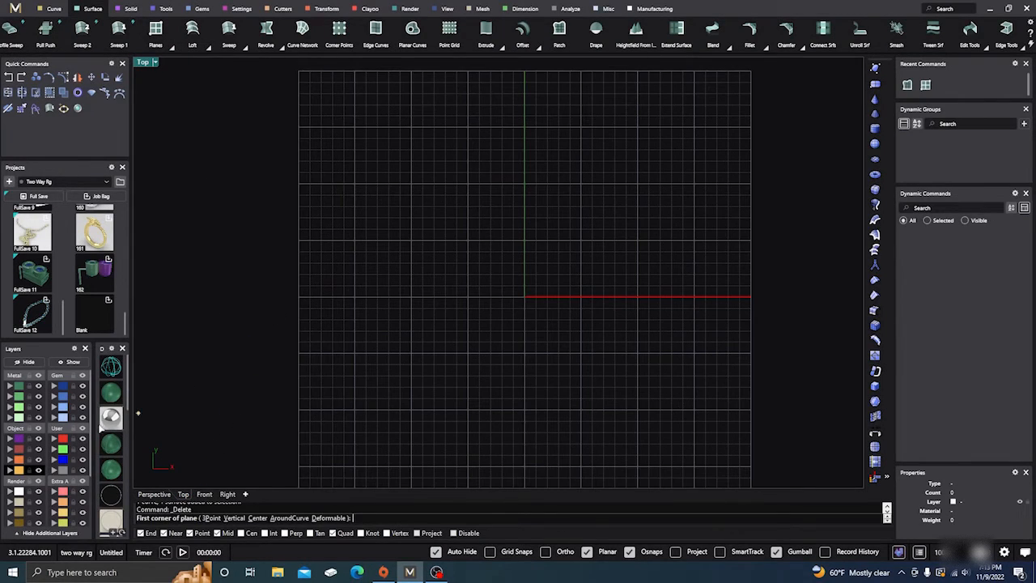
scroll(324, 246, "up", 3)
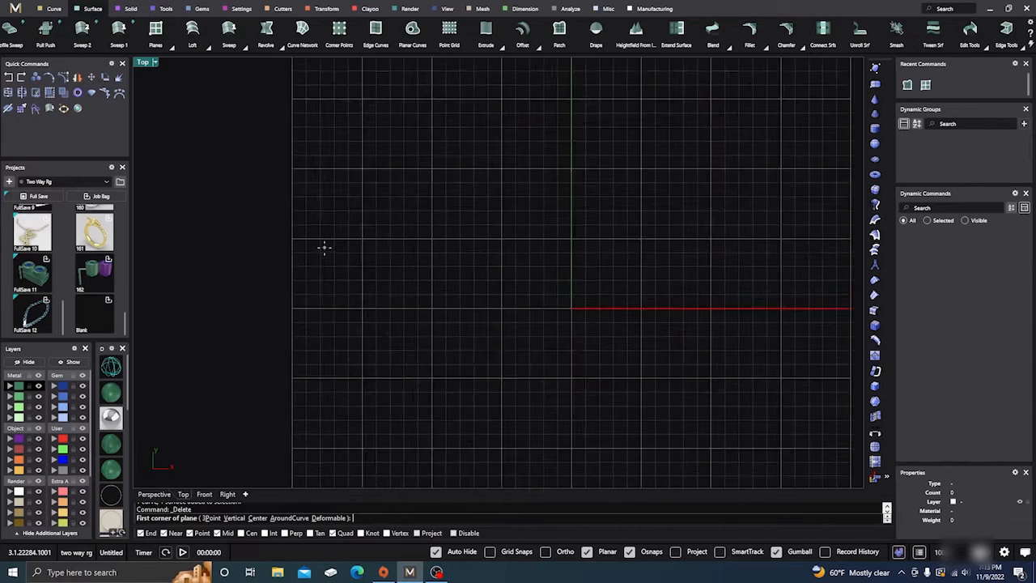
left_click(340, 162)
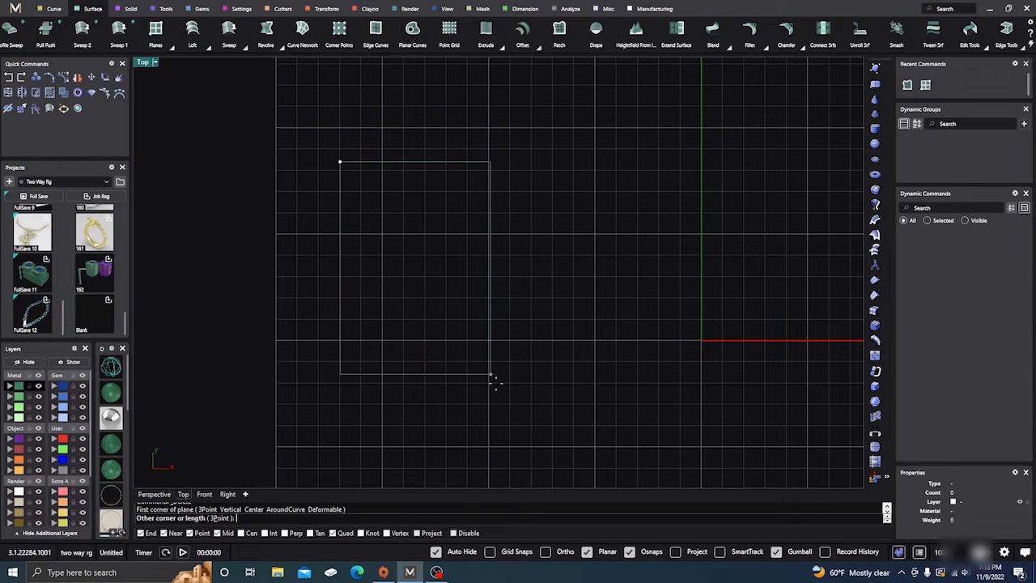
key("Escape")
scroll(367, 282, "down", 4)
scroll(351, 285, "down", 1)
Turn on grid snaps, draw a plane surface two major grid squares wide and three long around the origin, and show it shaded in Perspective
key("Return")
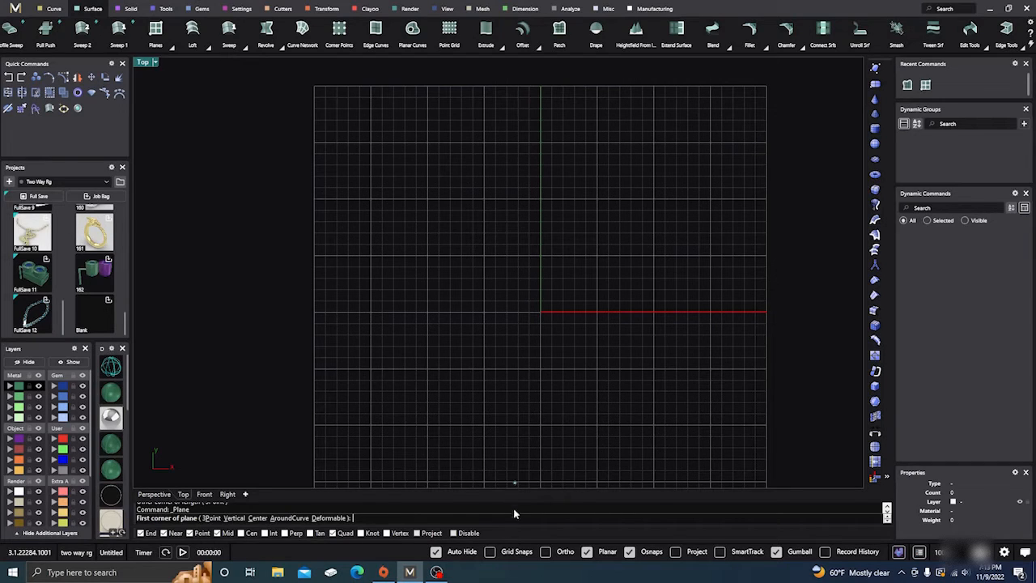
left_click(489, 551)
left_click(484, 256)
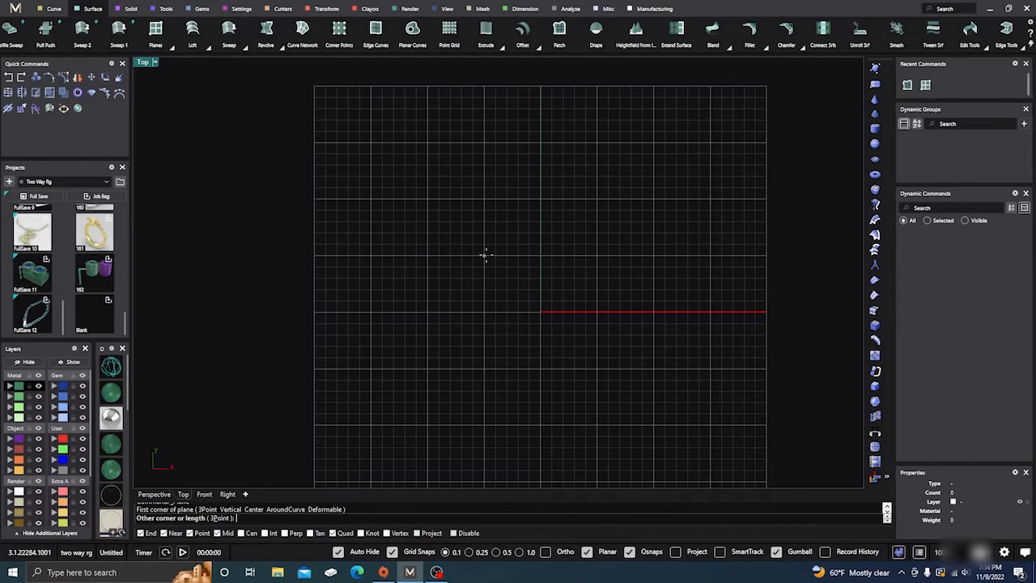
left_click(597, 424)
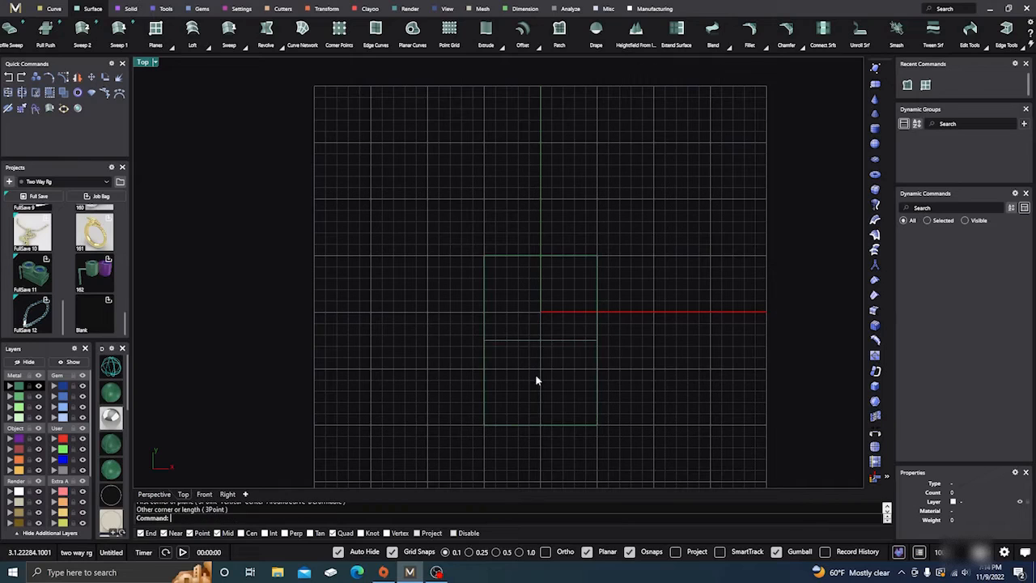
right_click_drag(435, 335, 383, 263)
scroll(437, 259, "up", 2)
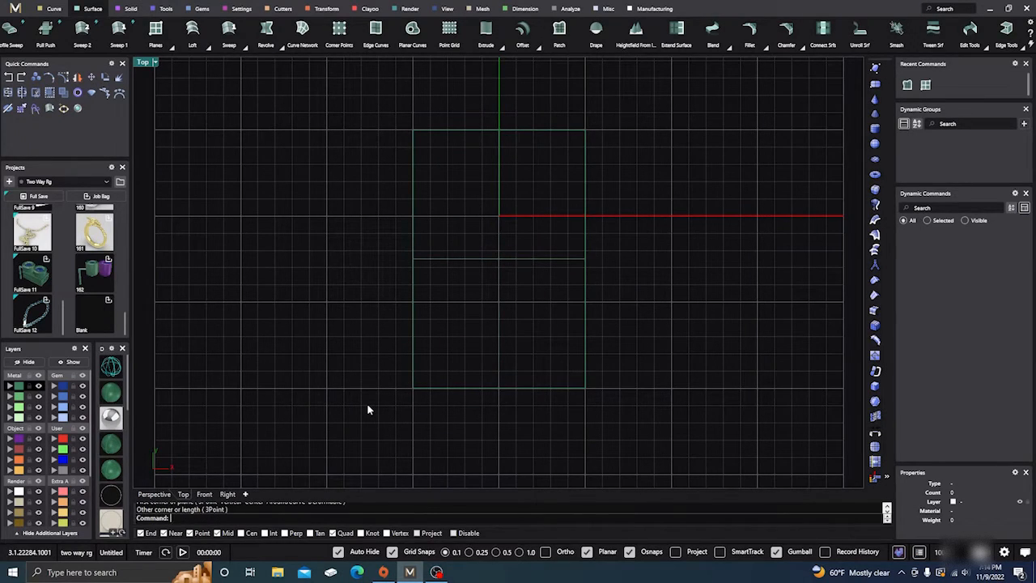
left_click(154, 494)
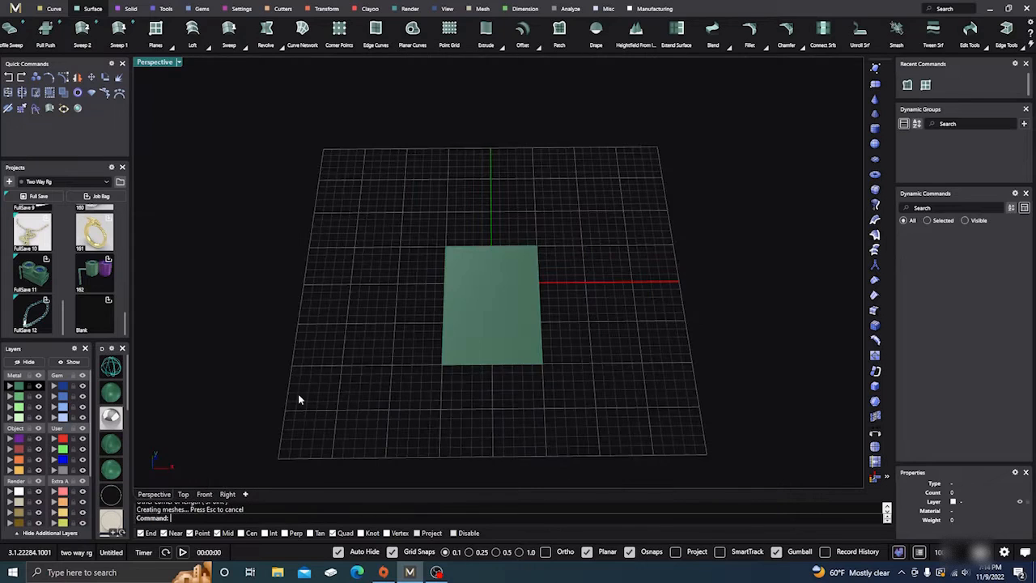
right_click_drag(298, 394, 322, 334)
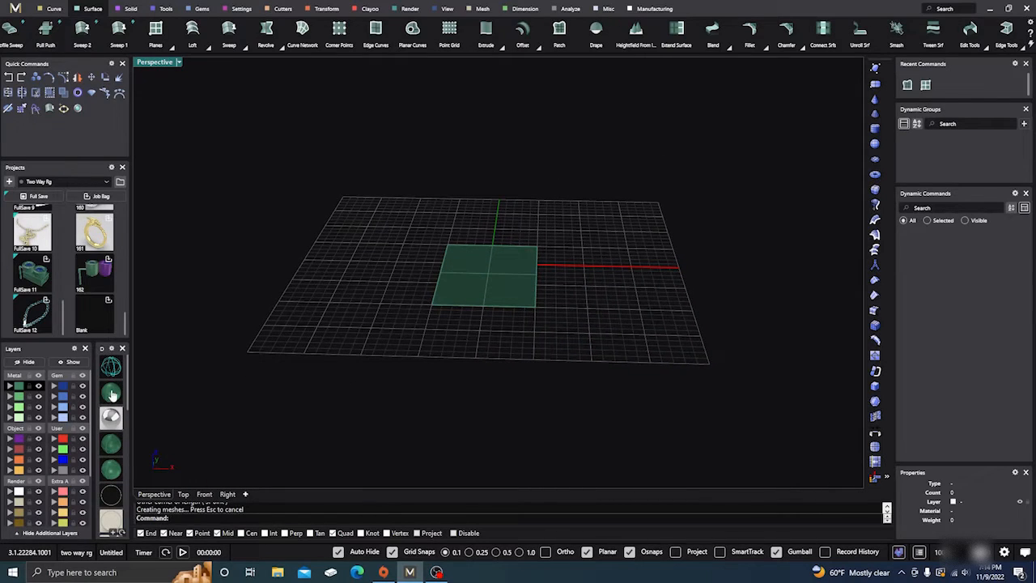
scroll(410, 257, "up", 3)
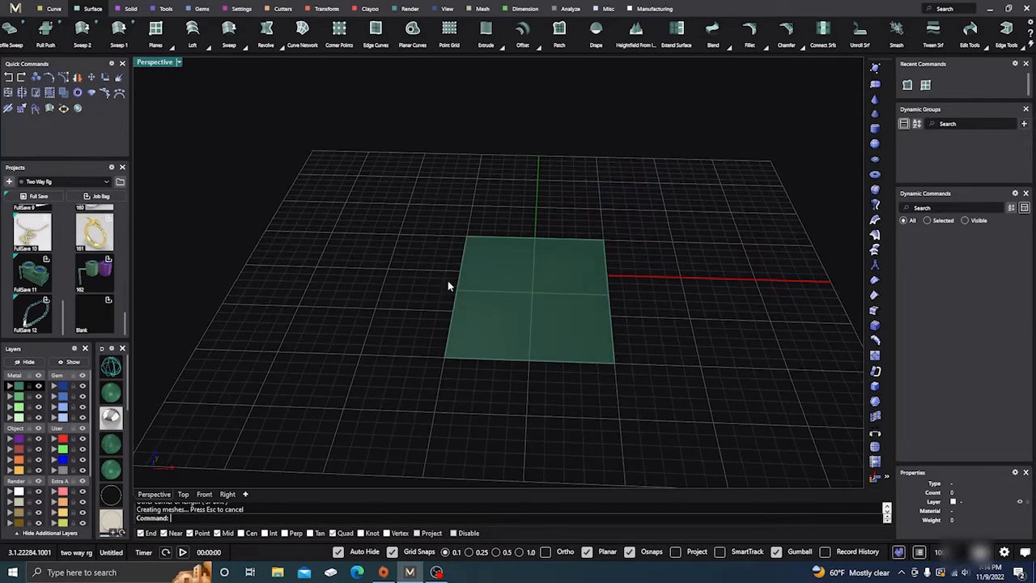
Turn on the plane's control points, raise the near-right corner point vertically and lower the far-left corner point
left_click(452, 284)
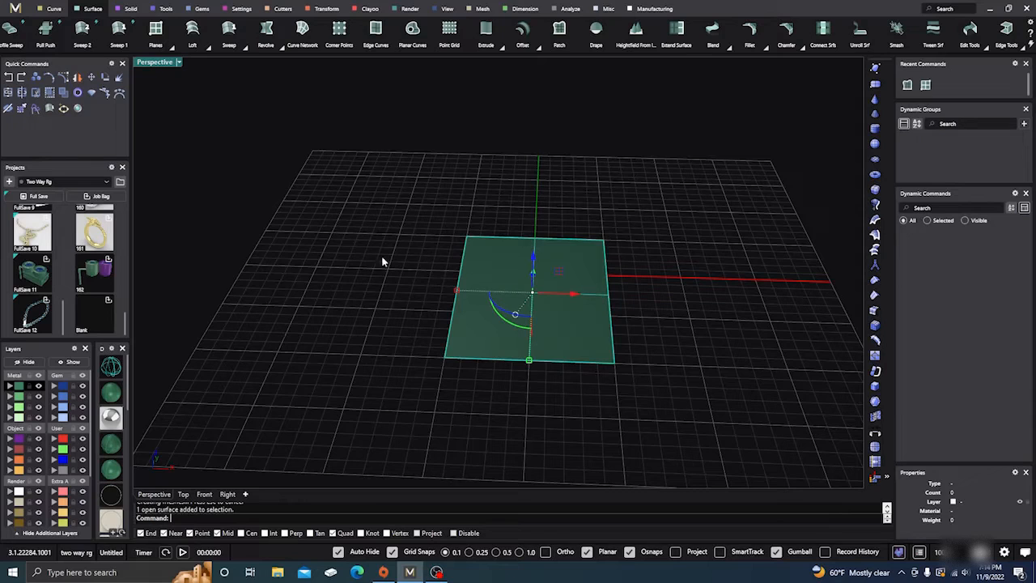
left_click(63, 77)
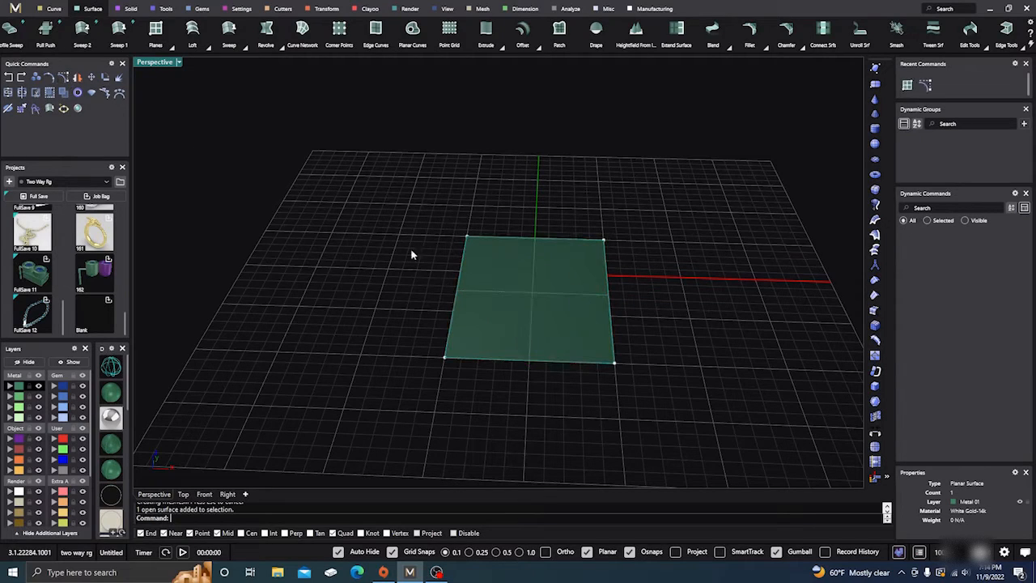
left_click(615, 364)
left_click_drag(621, 331, 629, 287)
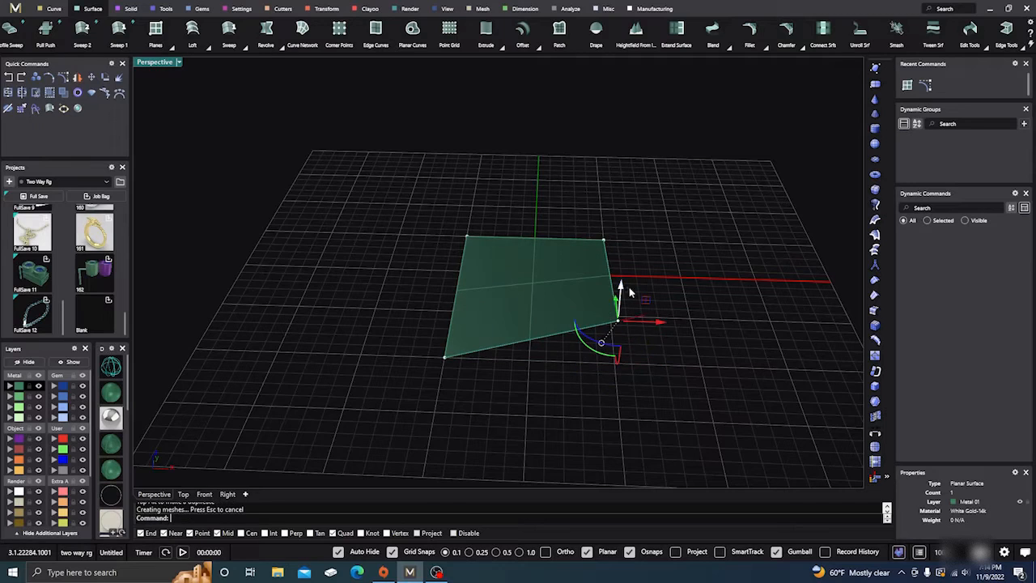
left_click(465, 237)
left_click_drag(465, 216, 467, 250)
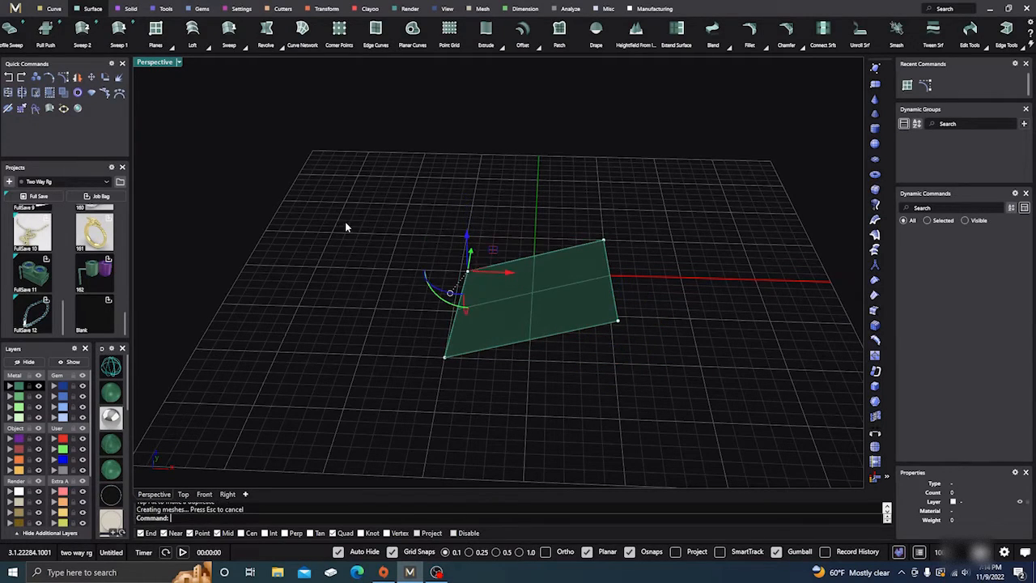
left_click(348, 229)
mouse_move(357, 249)
right_mouse_down()
mouse_move(361, 273)
mouse_move(362, 247)
right_mouse_up()
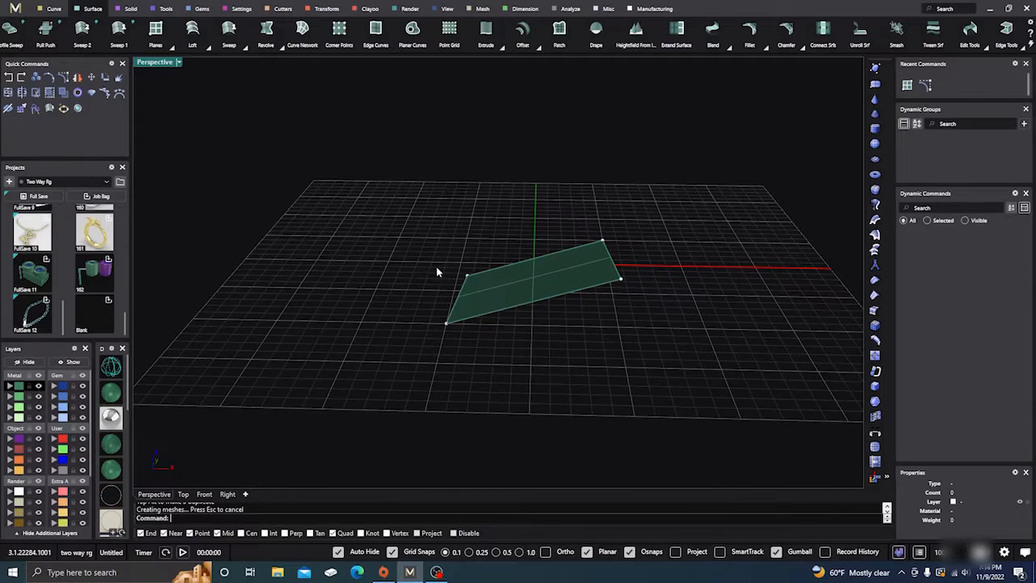
Undo both corner point moves to restore the flat plane, and clear the selection
left_click(9, 78)
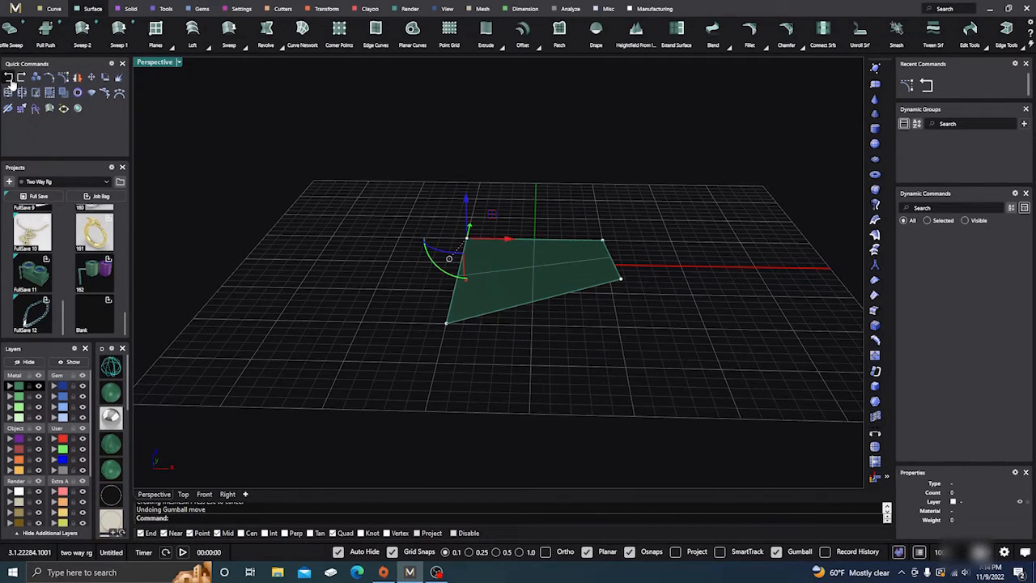
left_click(8, 77)
left_click(21, 78)
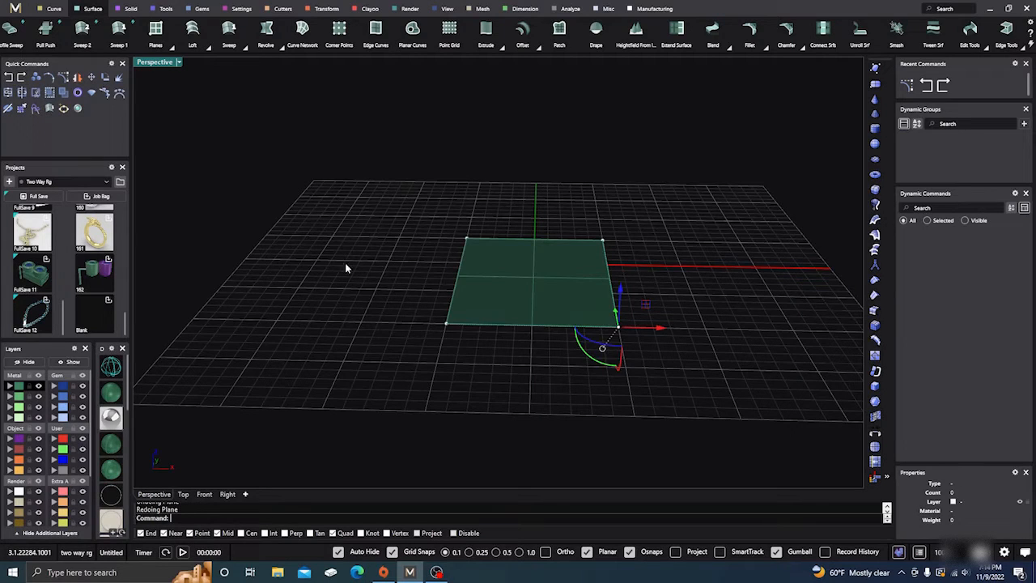
left_click(346, 264)
Start the Rebuild command on the flat plane and switch the viewport to wireframe display
right_click_drag(394, 272, 440, 252)
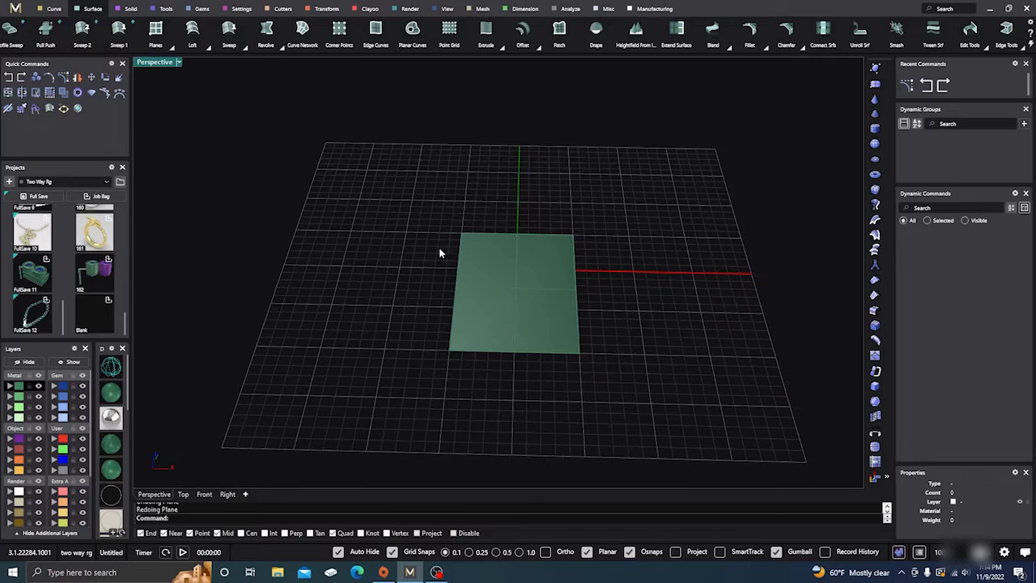
scroll(527, 304, "up", 3)
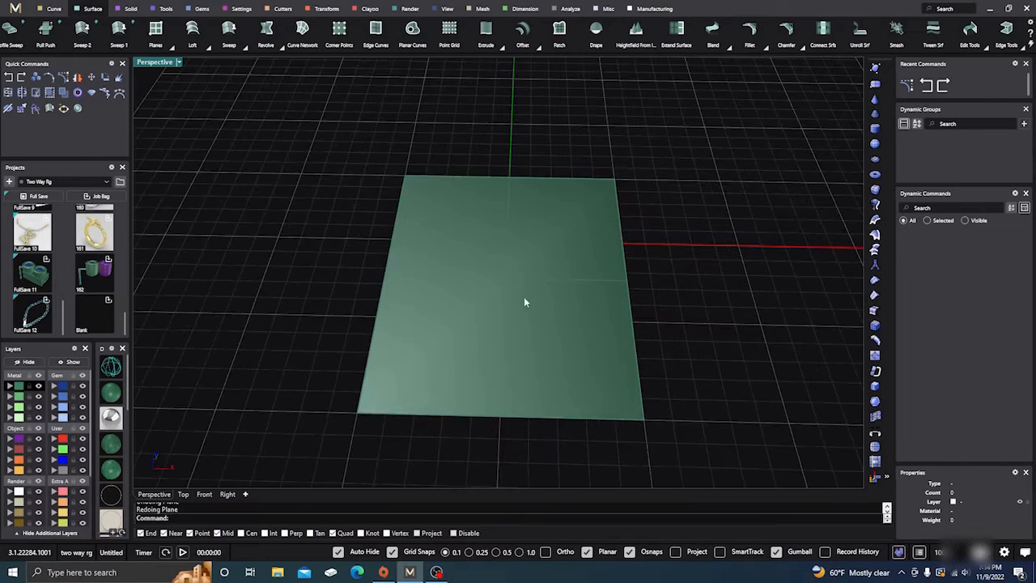
left_click(491, 289)
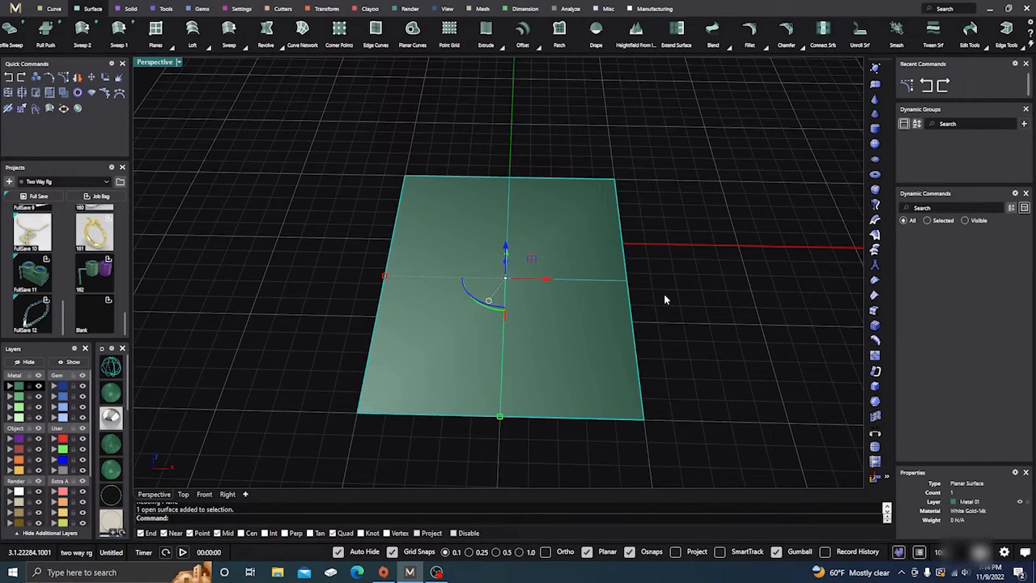
type("Rebuild")
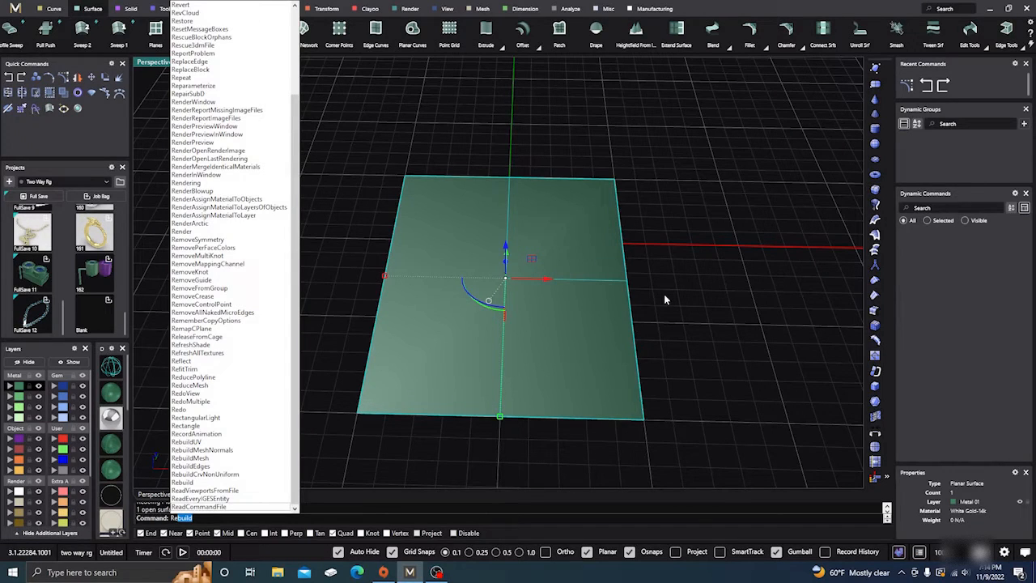
key("Return")
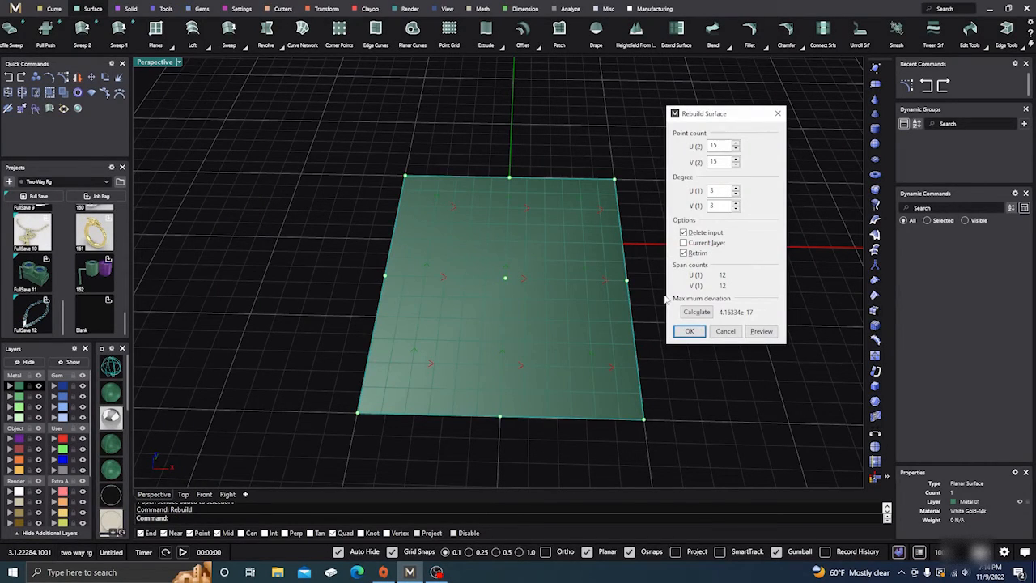
mouse_move(333, 191)
right_mouse_down()
mouse_move(326, 256)
mouse_move(434, 340)
mouse_move(414, 283)
mouse_move(428, 195)
mouse_move(434, 289)
mouse_move(427, 274)
right_mouse_up()
left_click(111, 367)
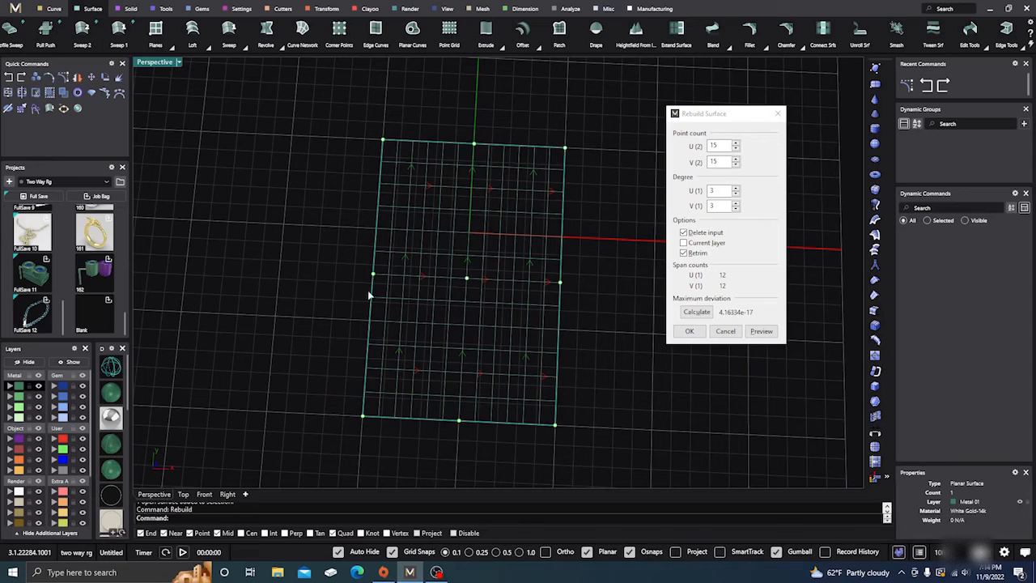
scroll(462, 273, "up", 5)
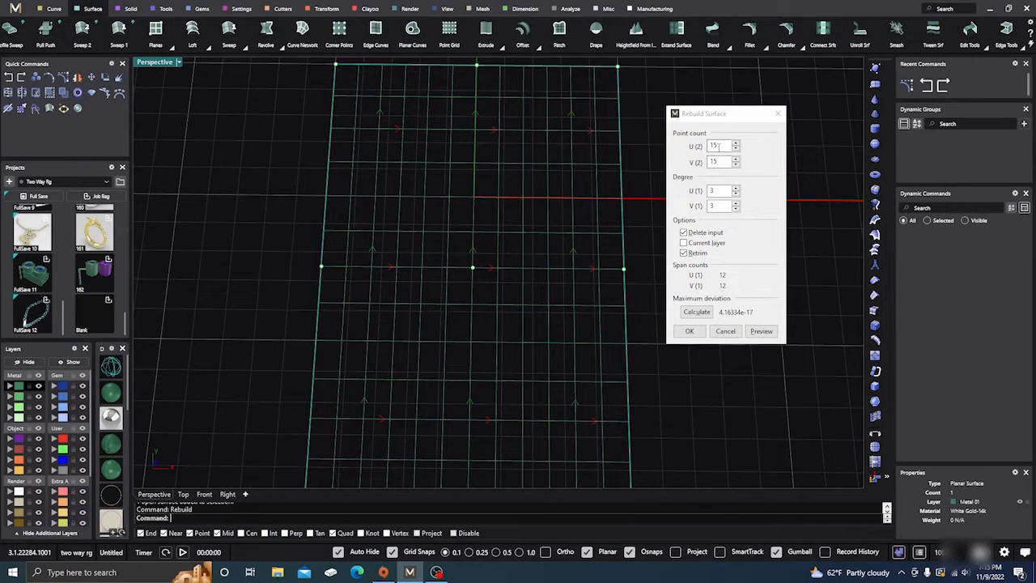
Rebuild the plane with a point count of 8 in U and 8 in V at degree 3
left_click_drag(716, 145, 709, 145)
type("8")
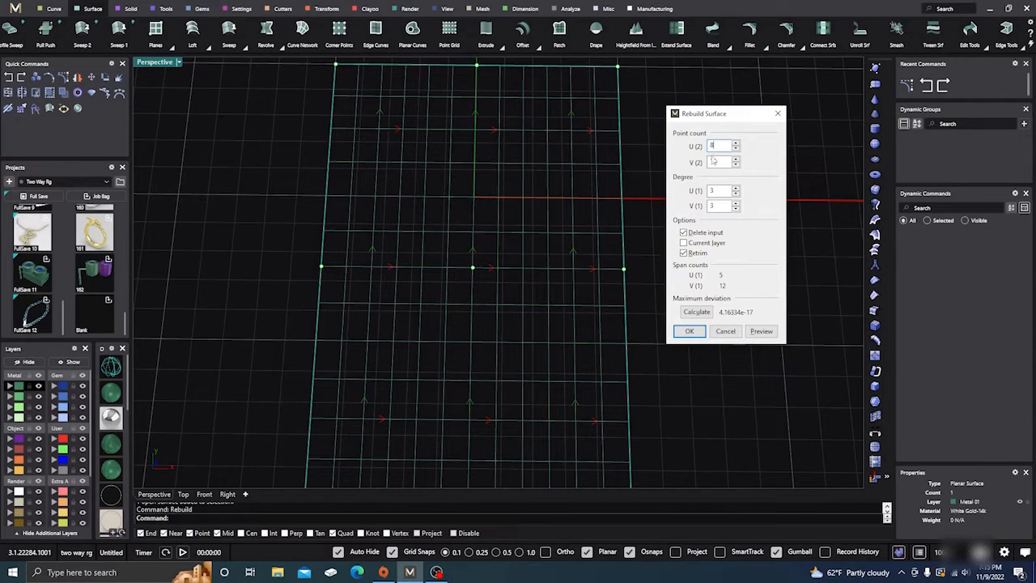
left_click_drag(717, 161, 707, 162)
type("8")
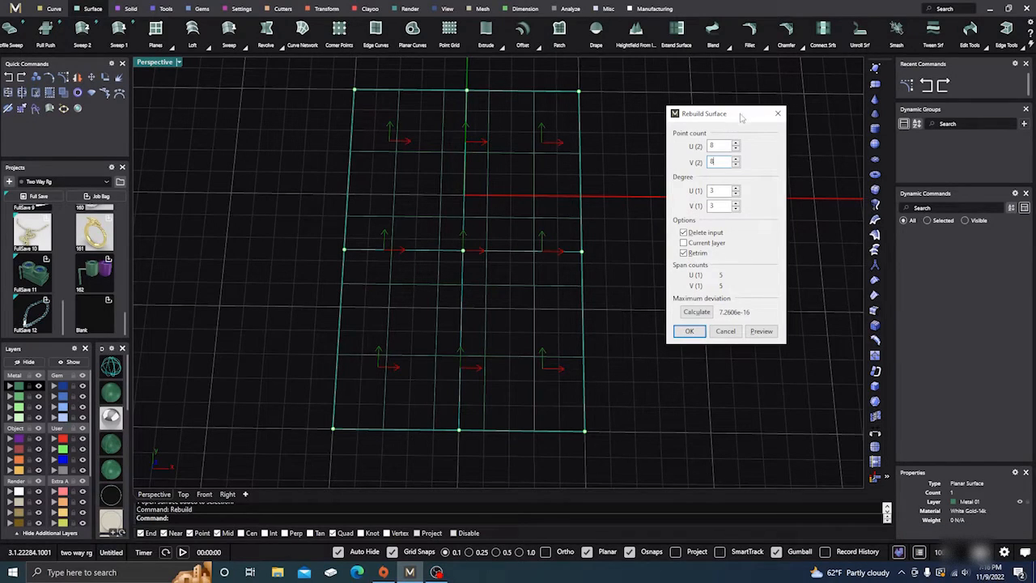
left_click_drag(742, 116, 743, 85)
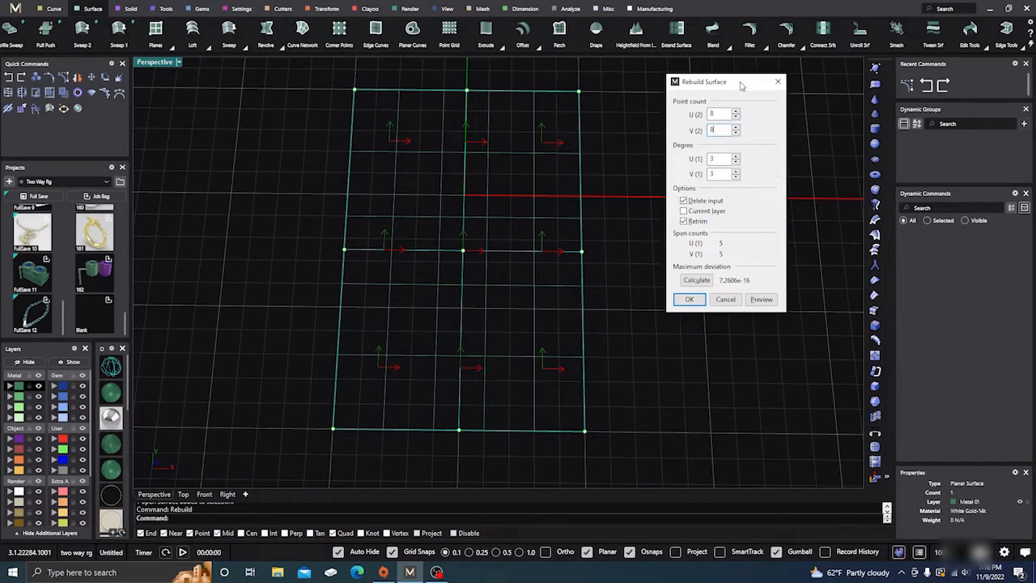
left_click(690, 300)
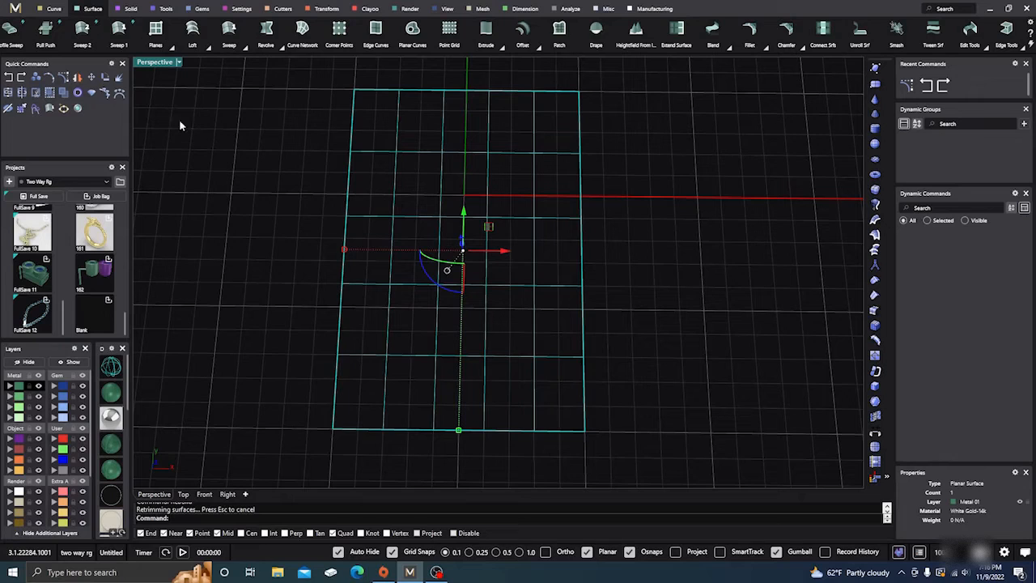
Display the rebuilt plane's control points, hide them again and return the viewport to shaded display
left_click(63, 77)
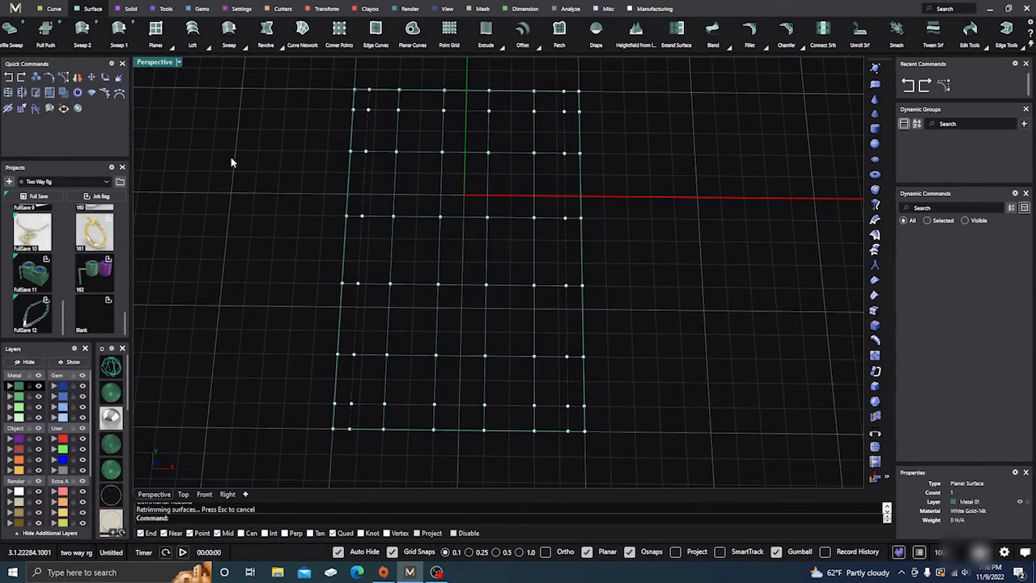
key("Escape")
left_click(115, 393)
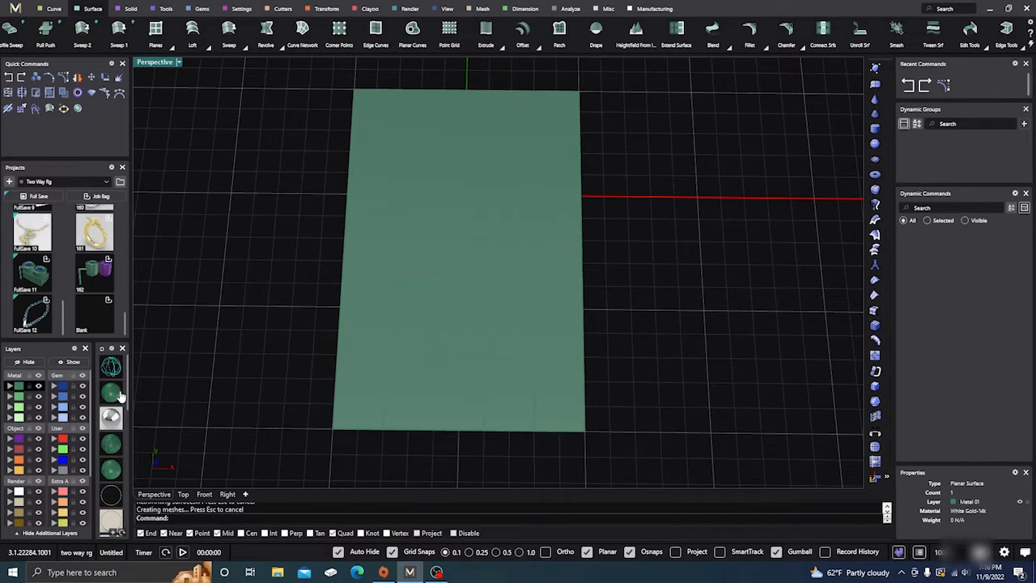
scroll(418, 312, "down", 5)
right_click_drag(446, 332, 443, 296)
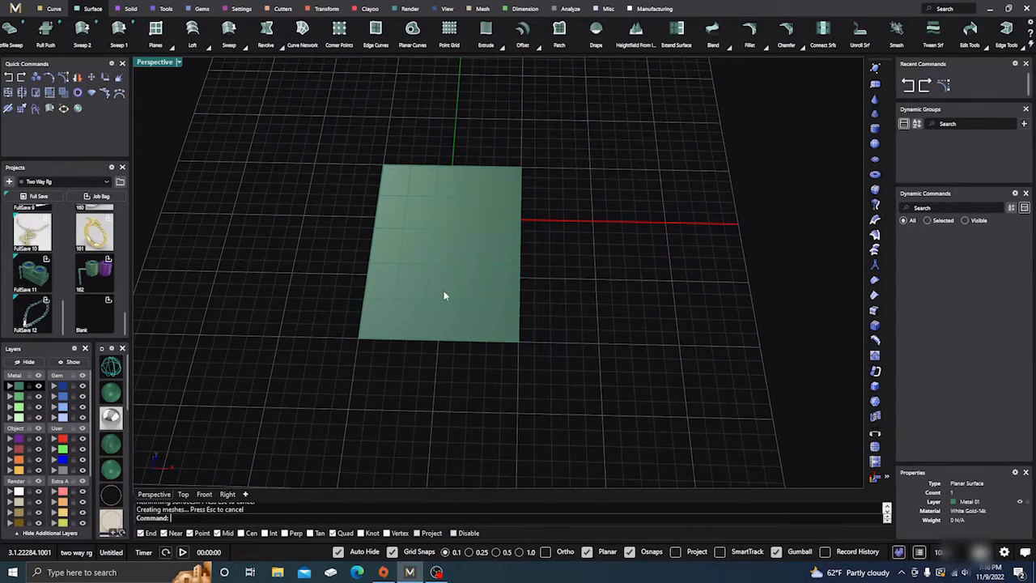
Turn on the control points of the rebuilt flat plane
scroll(432, 229, "up", 2)
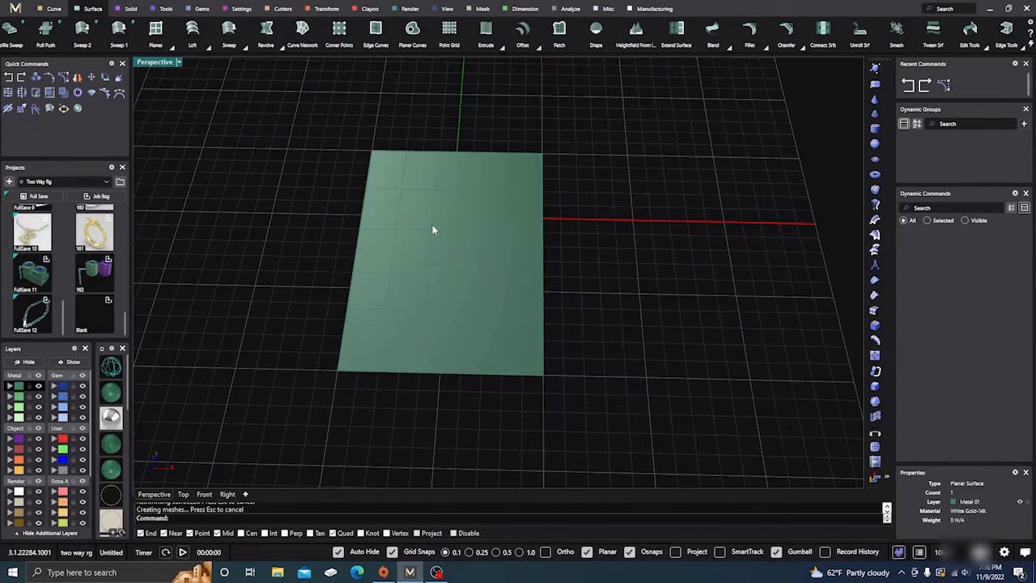
left_click(94, 92)
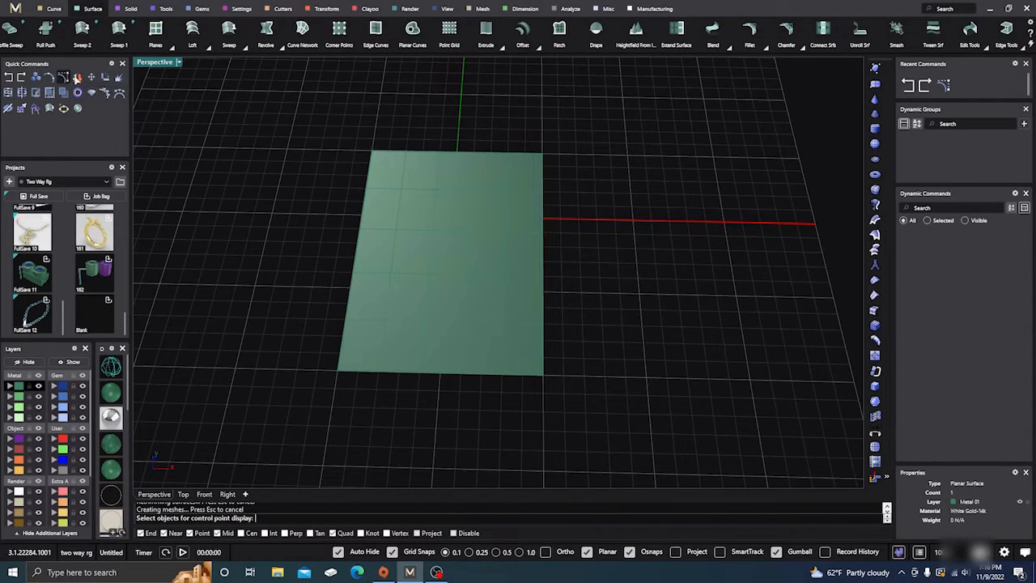
left_click(393, 281)
key("Return")
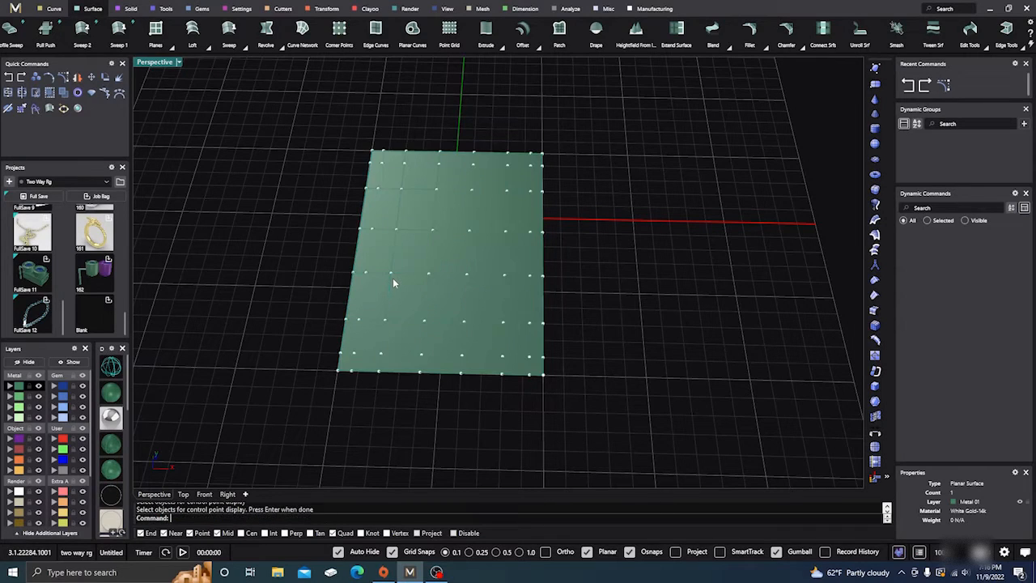
Raise one interior control point vertically into a bump, and raise a second interior point nearer the plane's front edge
left_click(432, 233)
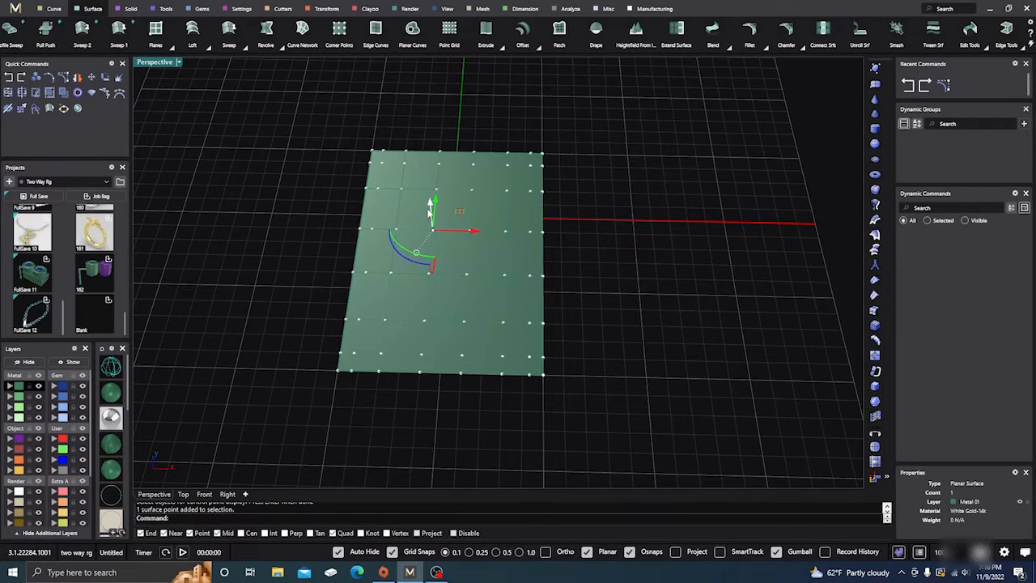
left_click_drag(429, 204, 411, 166)
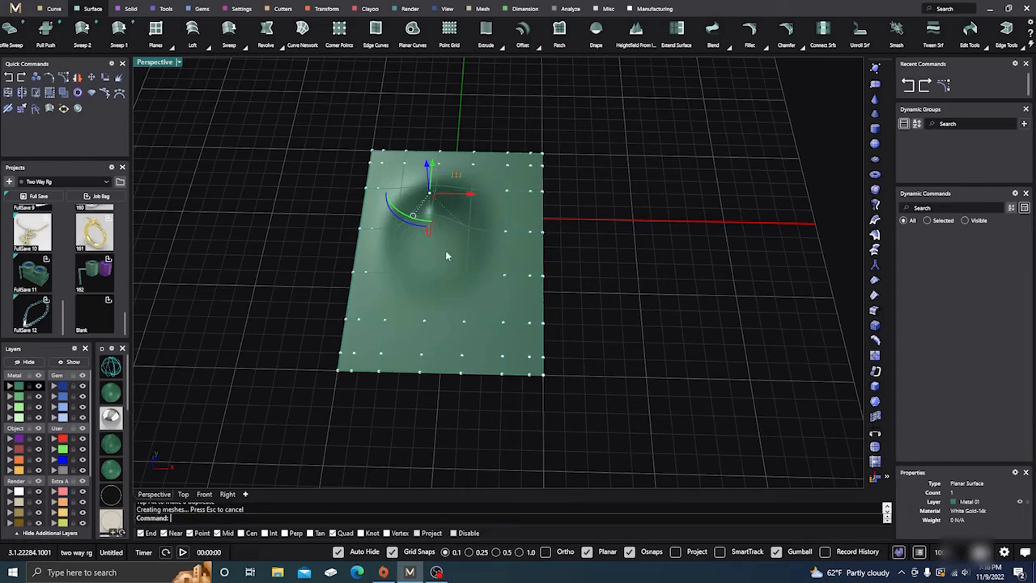
left_click(425, 322)
right_click_drag(465, 336, 589, 358)
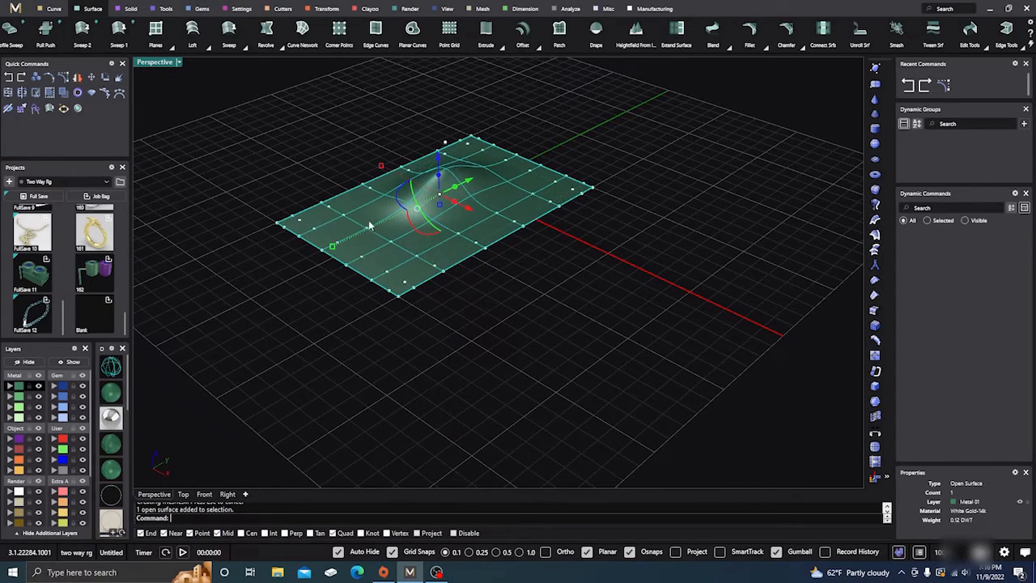
left_click(391, 244)
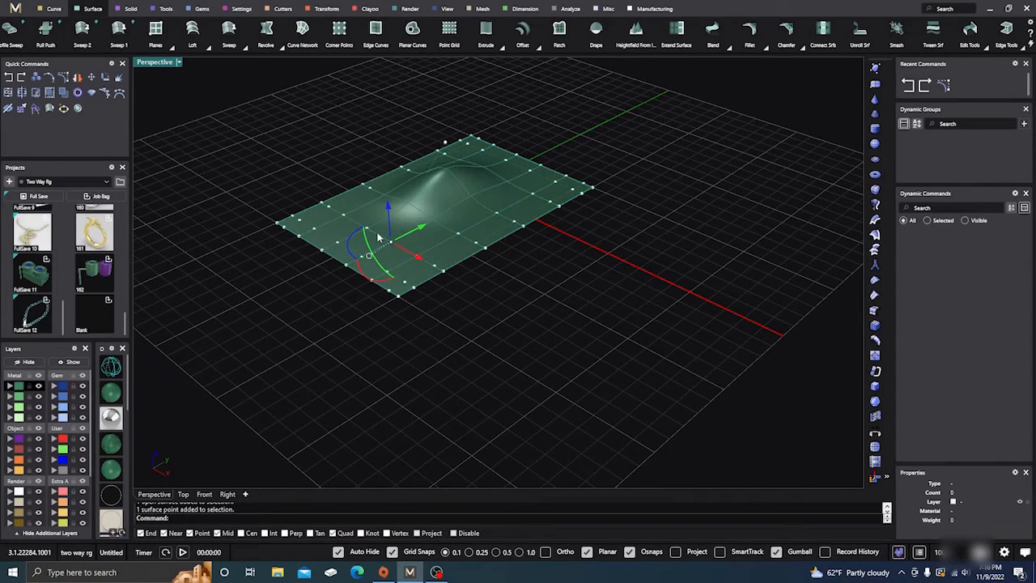
left_click(344, 215)
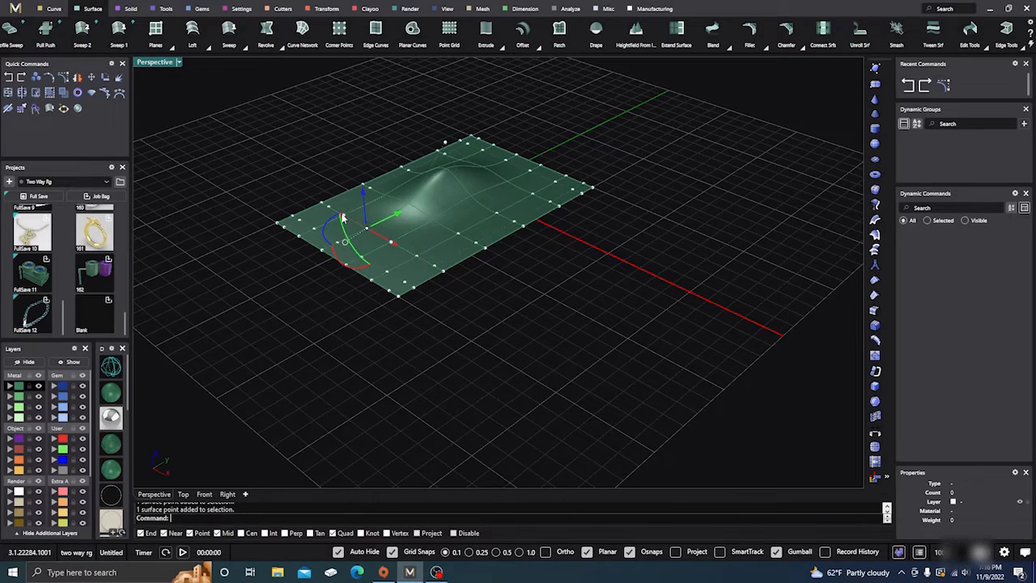
left_click_drag(361, 199, 359, 174)
right_click_drag(502, 356, 551, 366)
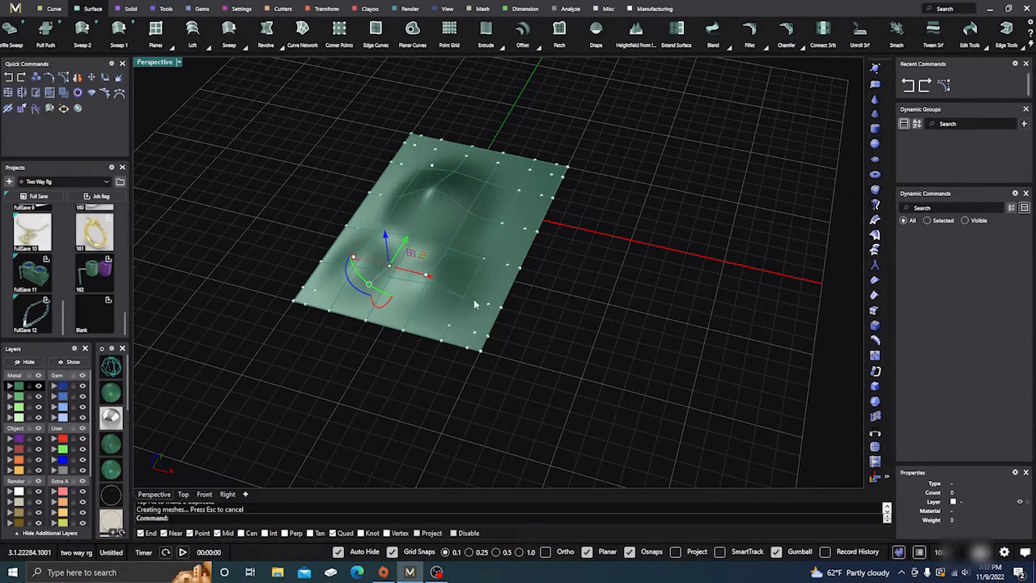
right_click_drag(566, 317, 544, 300)
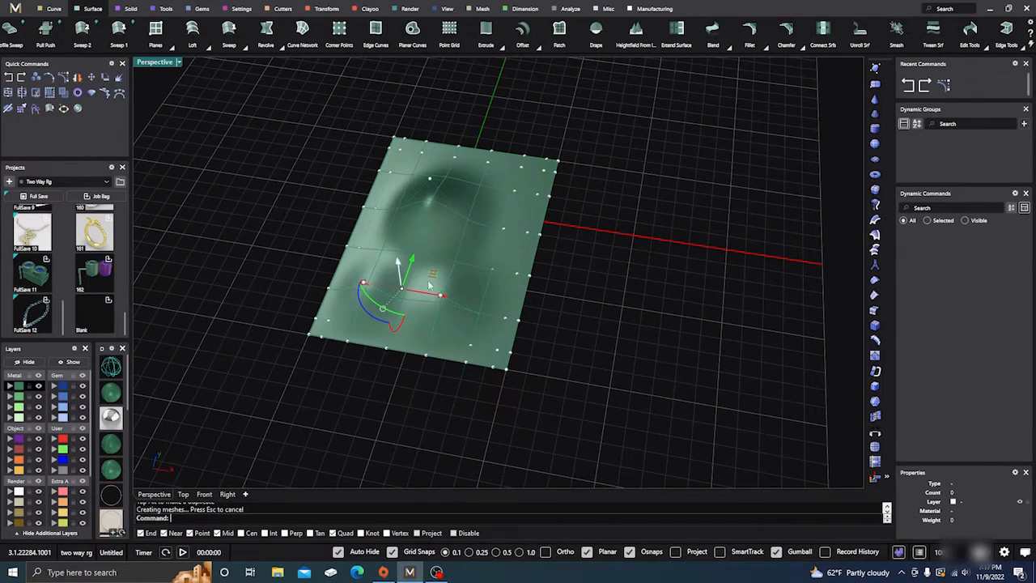
right_click_drag(242, 149, 402, 235)
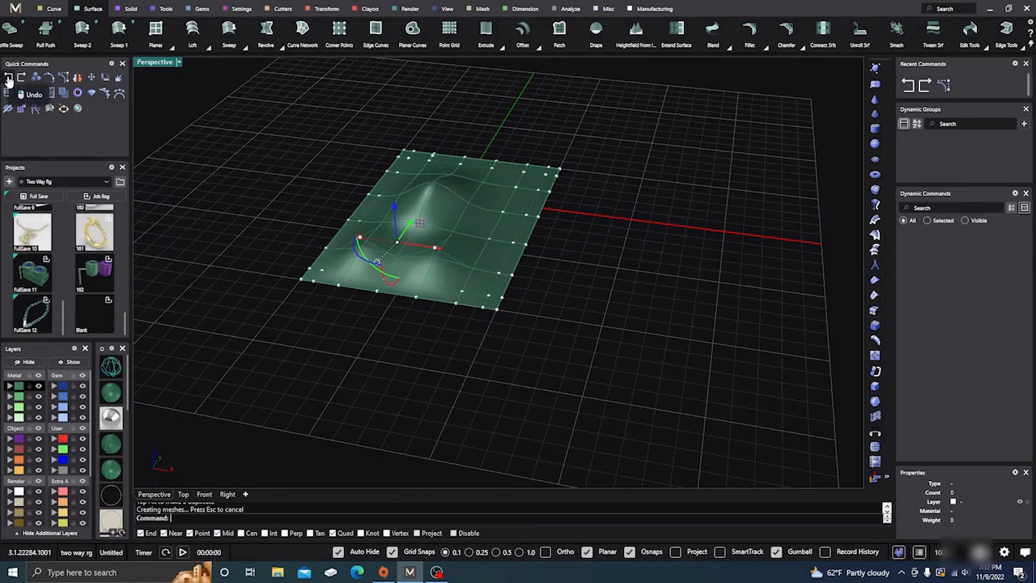
Undo both control point moves to flatten the plane and clear the selection
left_click(11, 80)
left_click(11, 80)
left_click(225, 153)
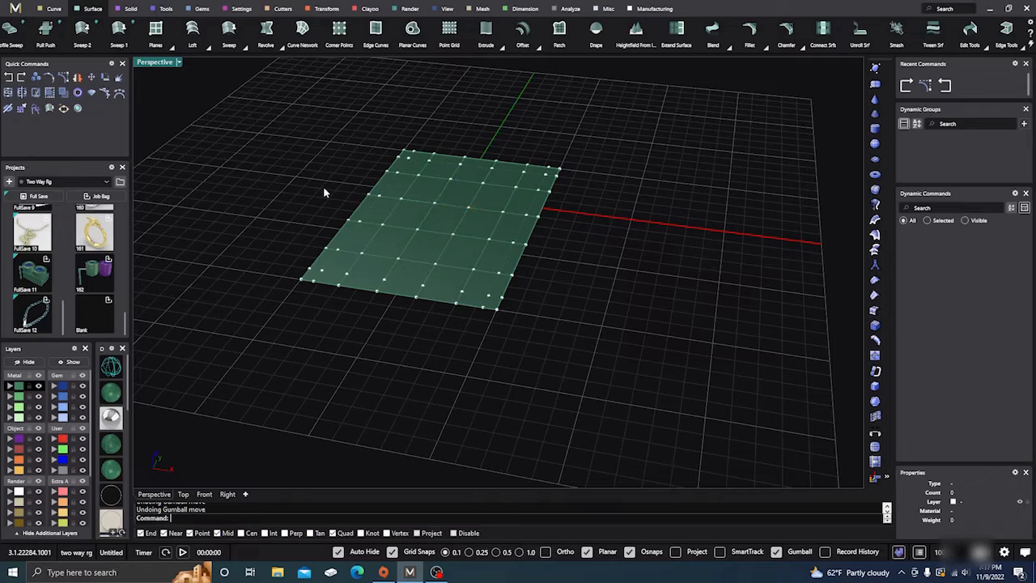
Start the Soft Edit surface command and keep its direction constraint at SrfNormal
left_click(985, 47)
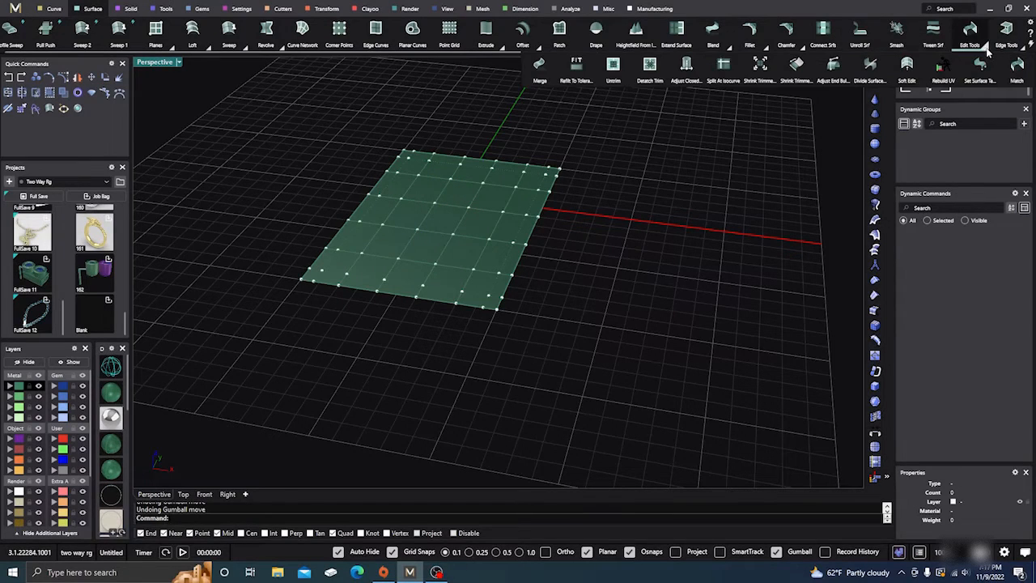
left_click(908, 69)
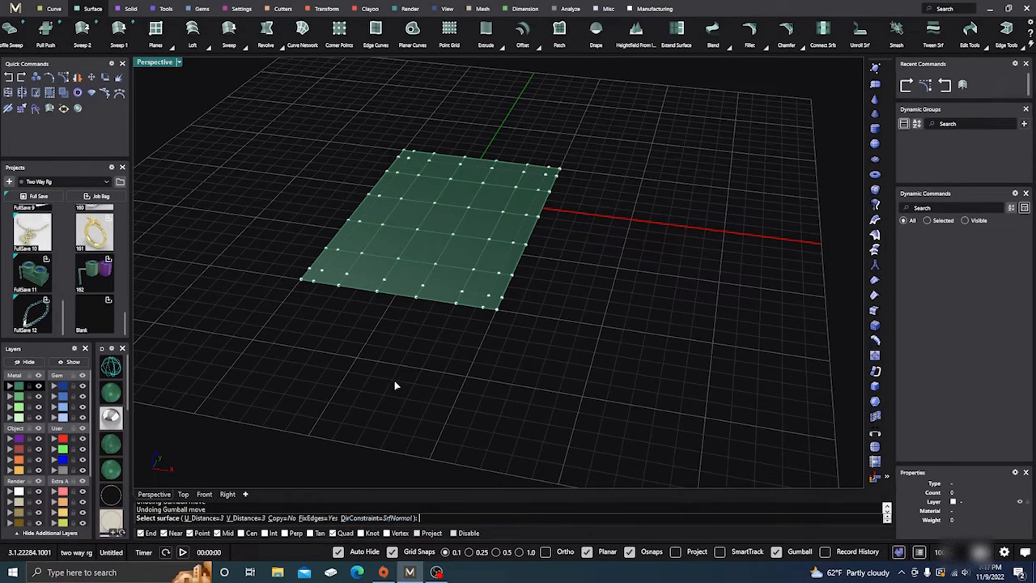
right_click_drag(396, 387, 399, 364)
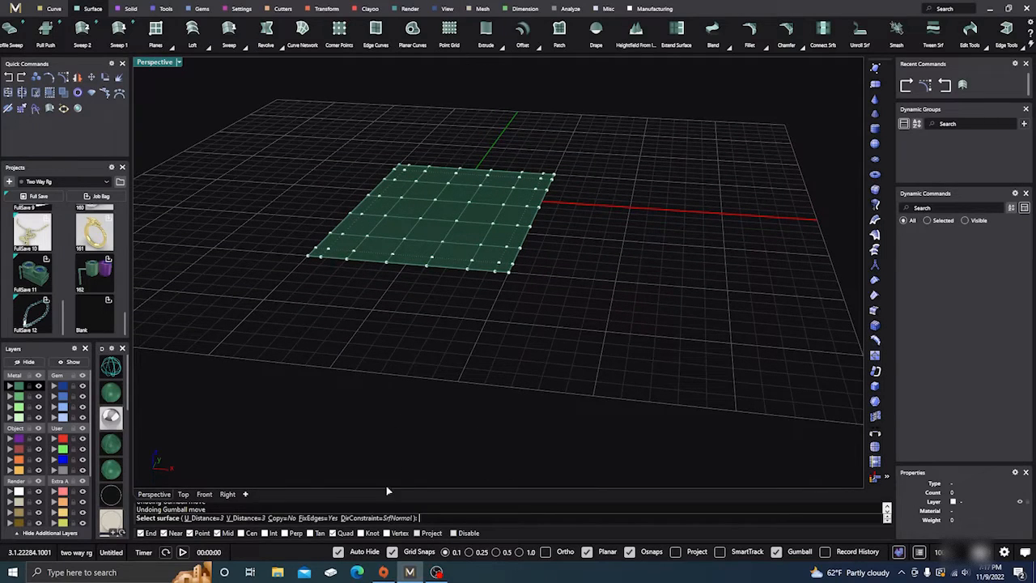
left_click(377, 518)
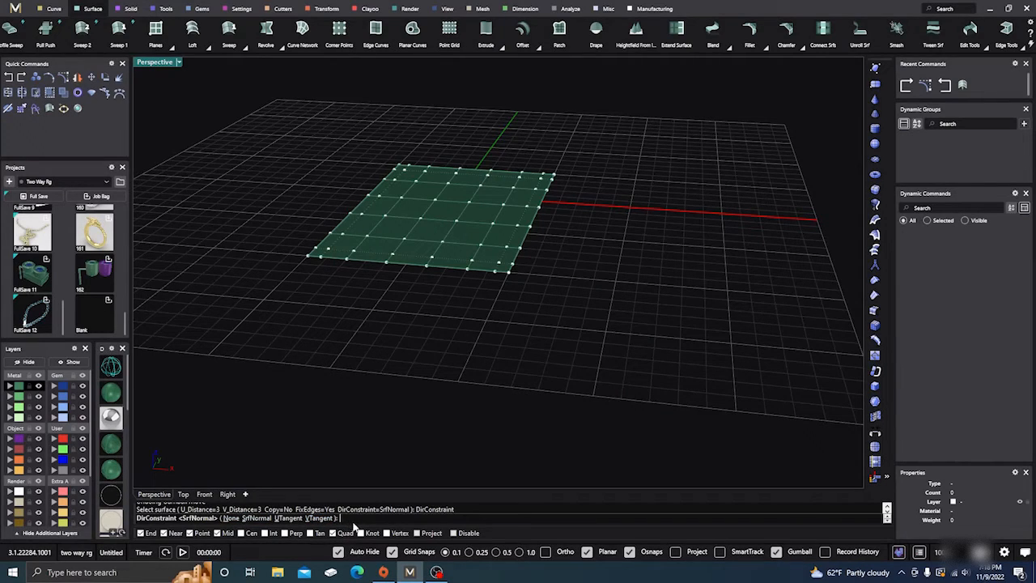
key("Return")
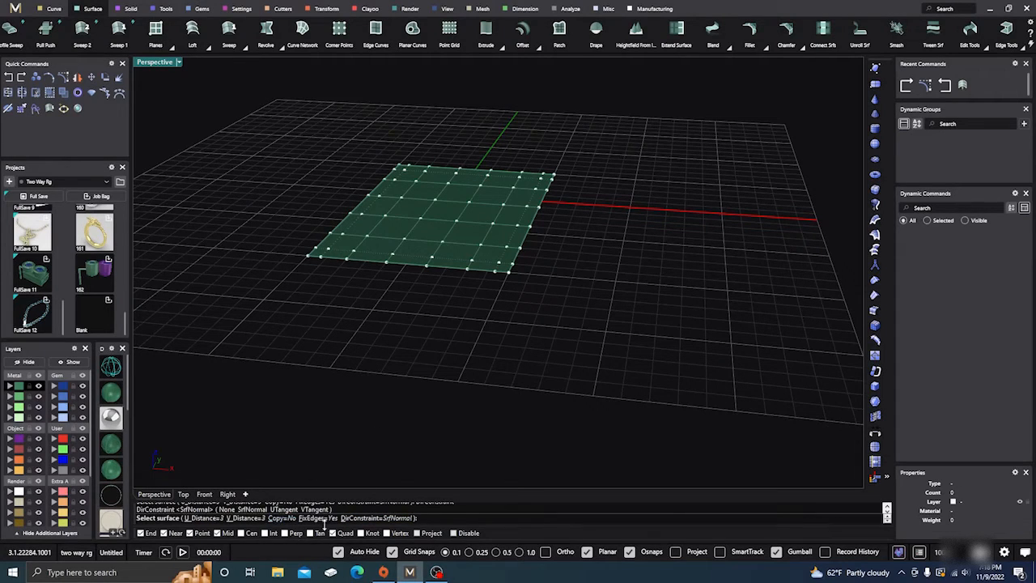
End the first Soft Edit without a base point, restart the command and select the plane as the surface to edit
left_click(439, 219)
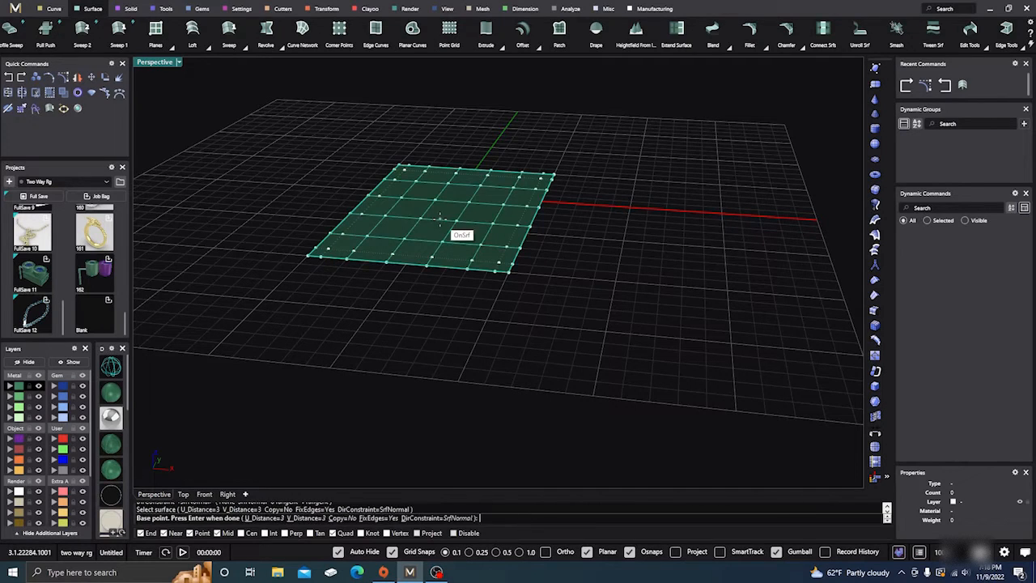
key("Return")
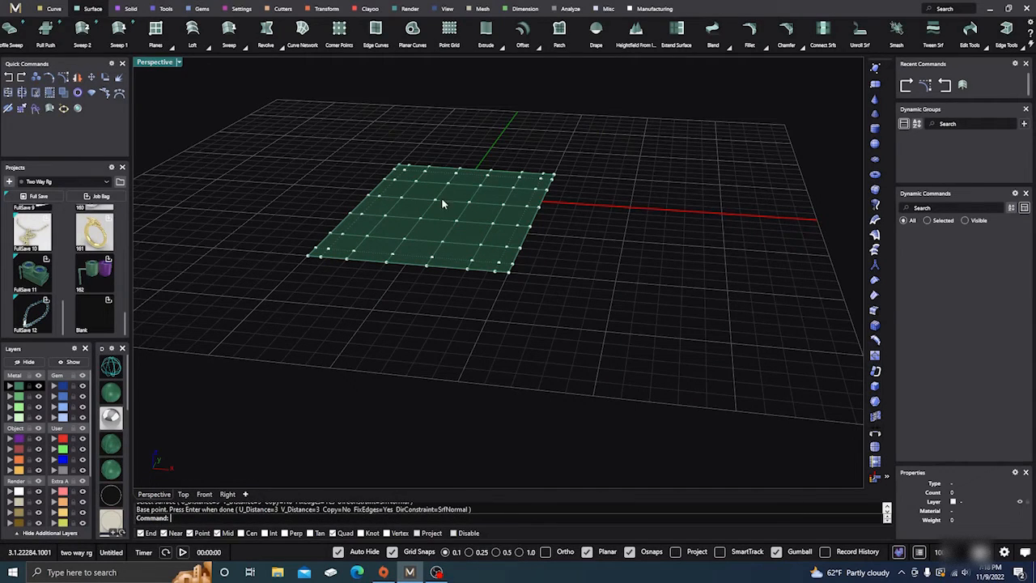
scroll(434, 211, "up", 3)
mouse_move(475, 240)
right_mouse_down()
mouse_move(486, 242)
mouse_move(475, 234)
right_mouse_up()
right_click(475, 235)
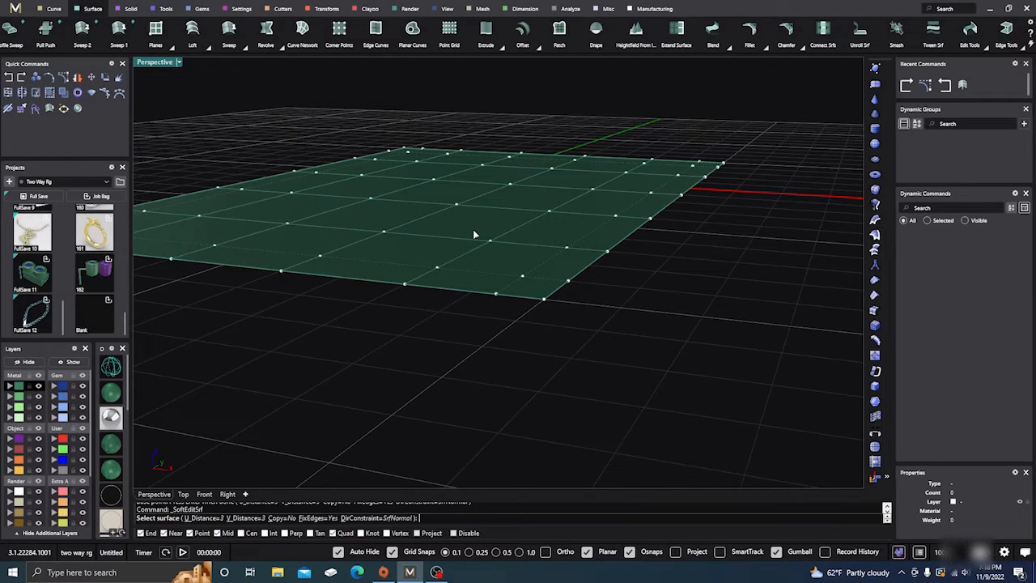
left_click(474, 231)
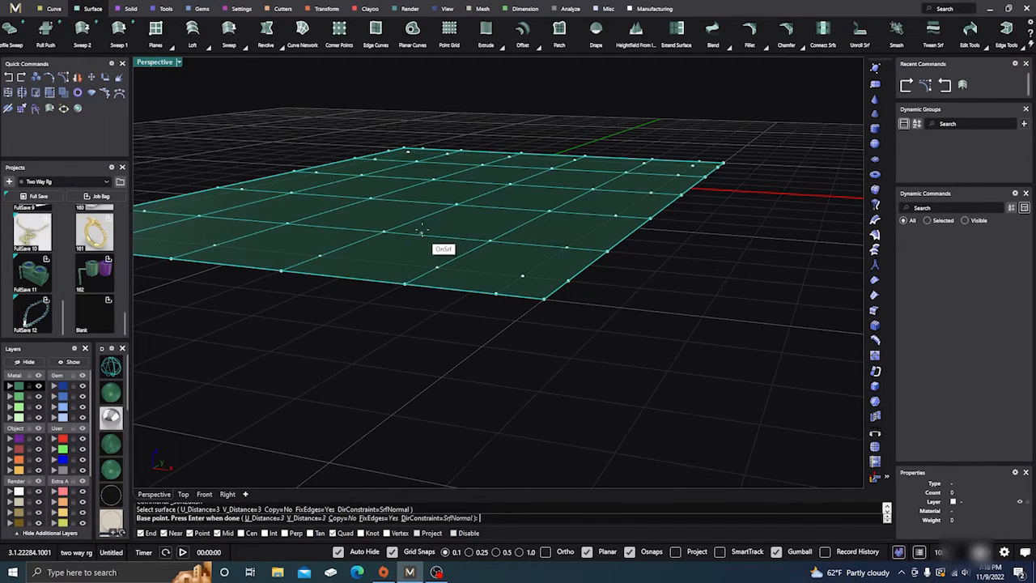
Soft-edit the plane from the control point near its far corner, pulling it upward into a peak in the Front view
scroll(424, 231, "up", 3)
scroll(429, 235, "down", 3)
scroll(437, 240, "up", 2)
scroll(438, 240, "up", 2)
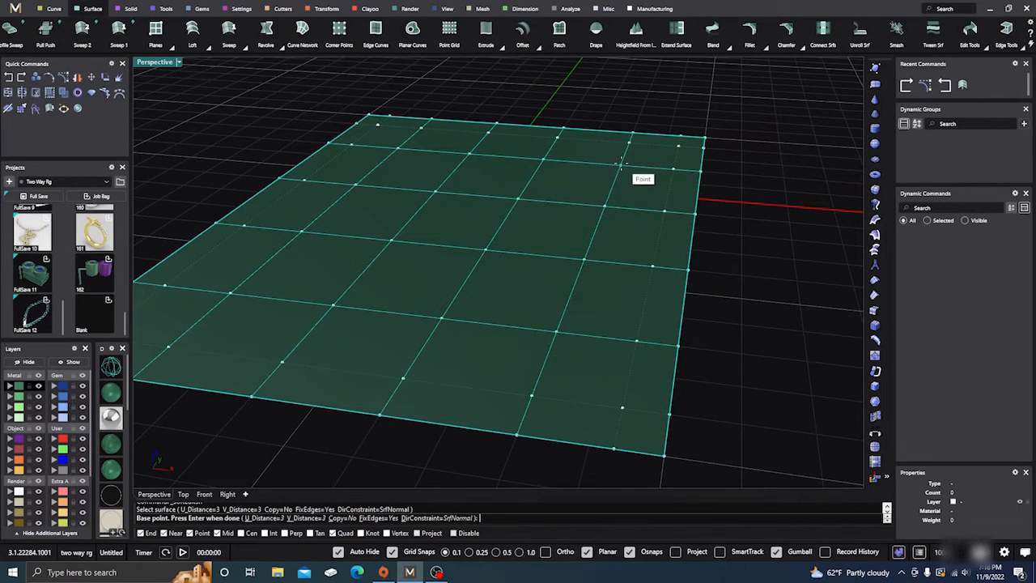
left_click(409, 162)
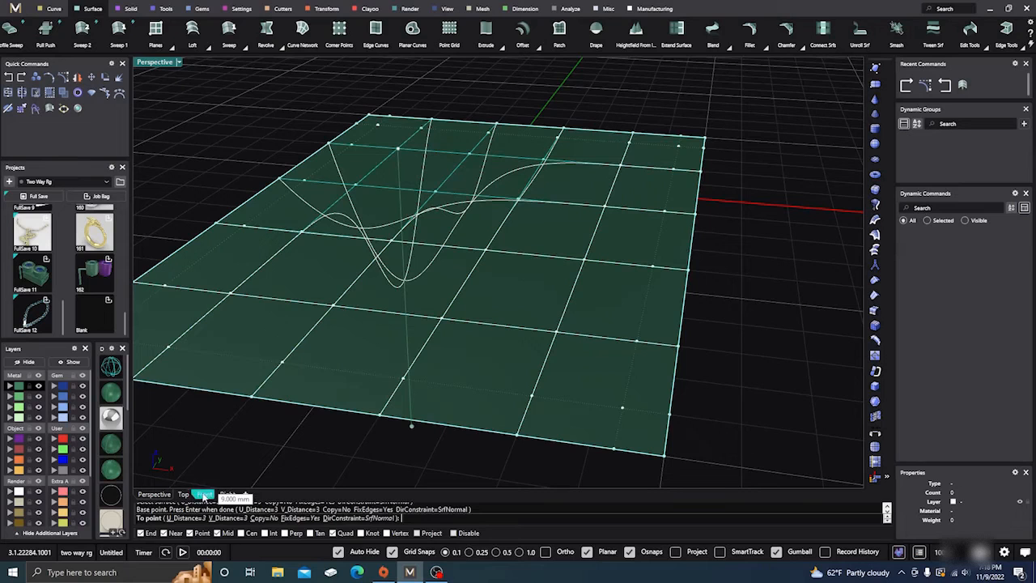
left_click(204, 494)
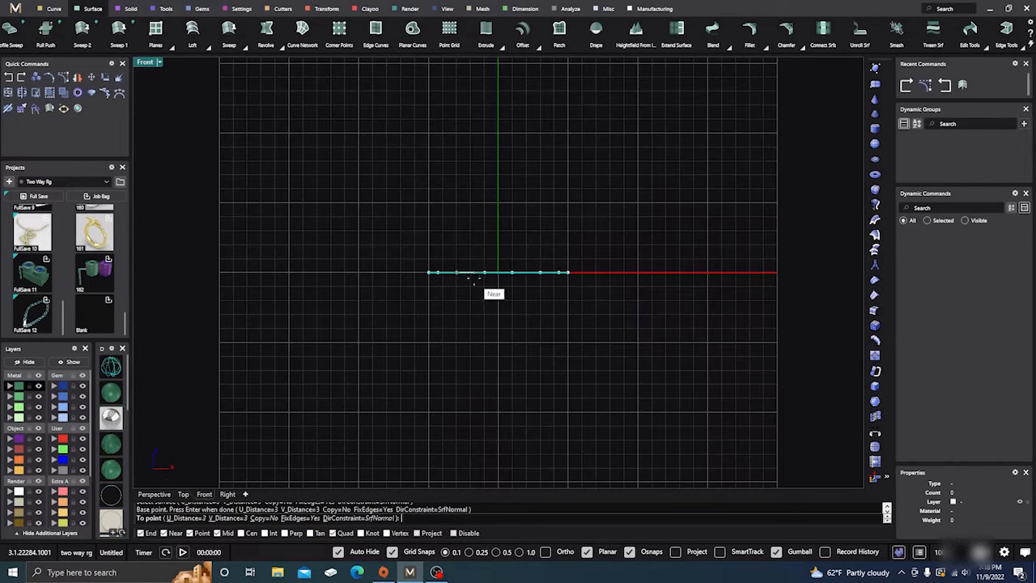
scroll(463, 288, "up", 2)
scroll(456, 265, "up", 3)
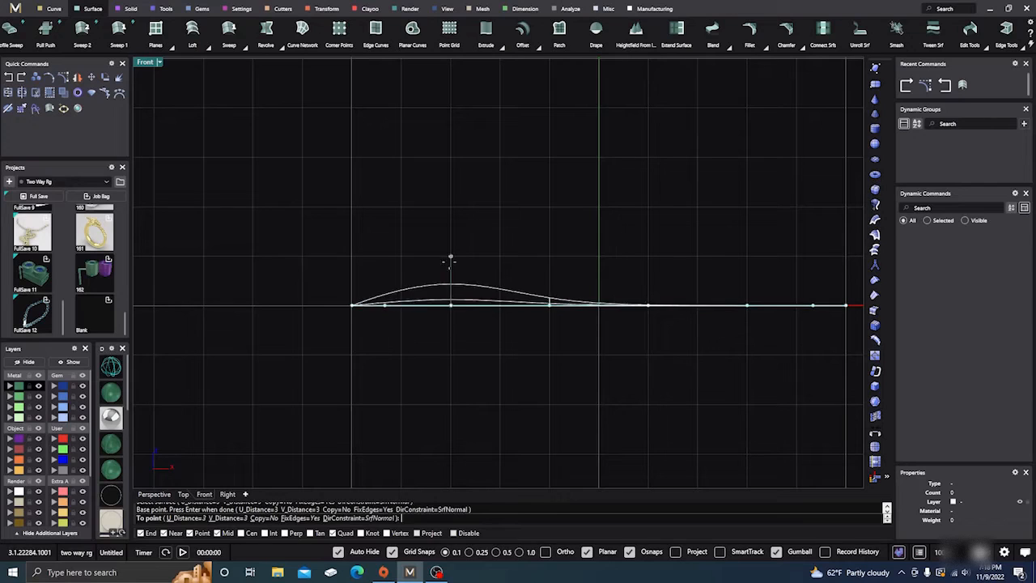
left_click(463, 149)
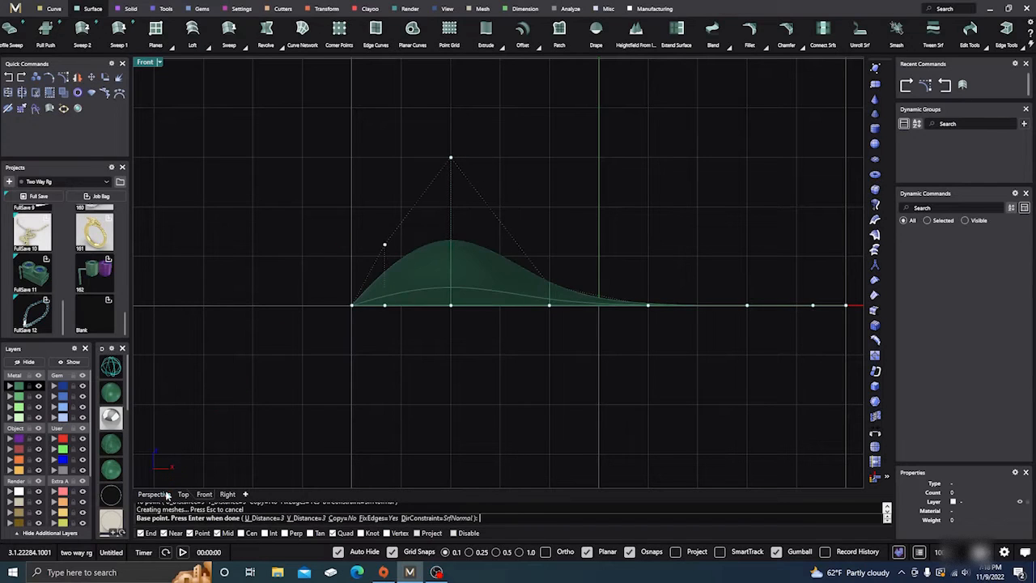
In the Perspective view, soft-edit a downward dip near the plane's front edge and a 4 mm peak near the other far corner
left_click(154, 495)
scroll(456, 294, "down", 2)
scroll(451, 316, "up", 3)
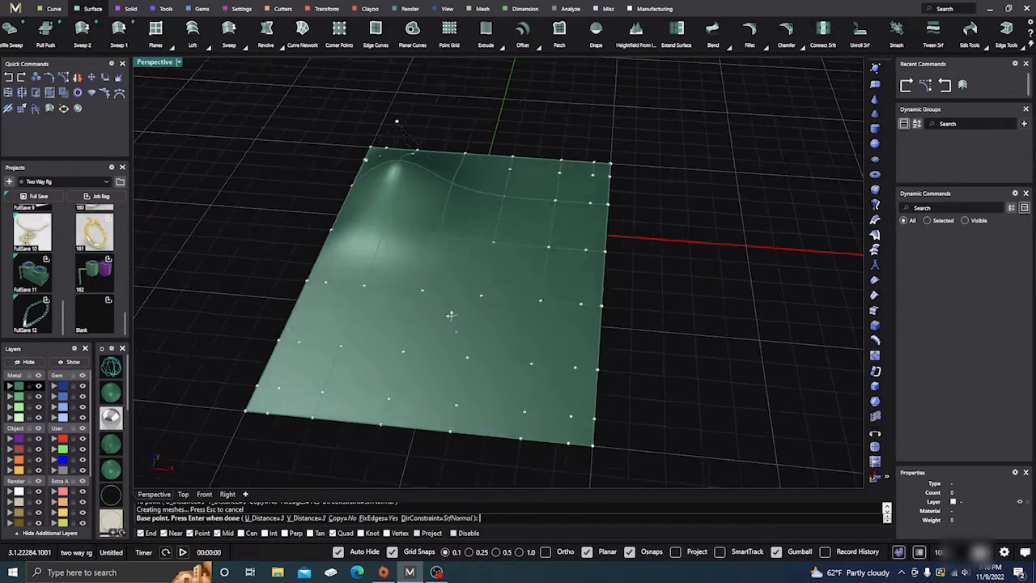
right_click_drag(451, 315, 434, 270)
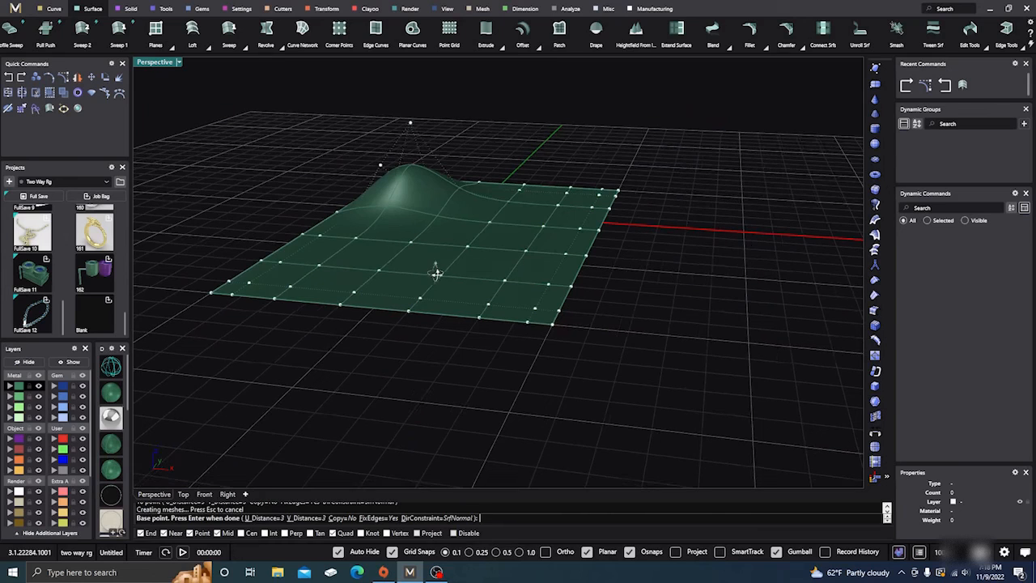
left_click(478, 264)
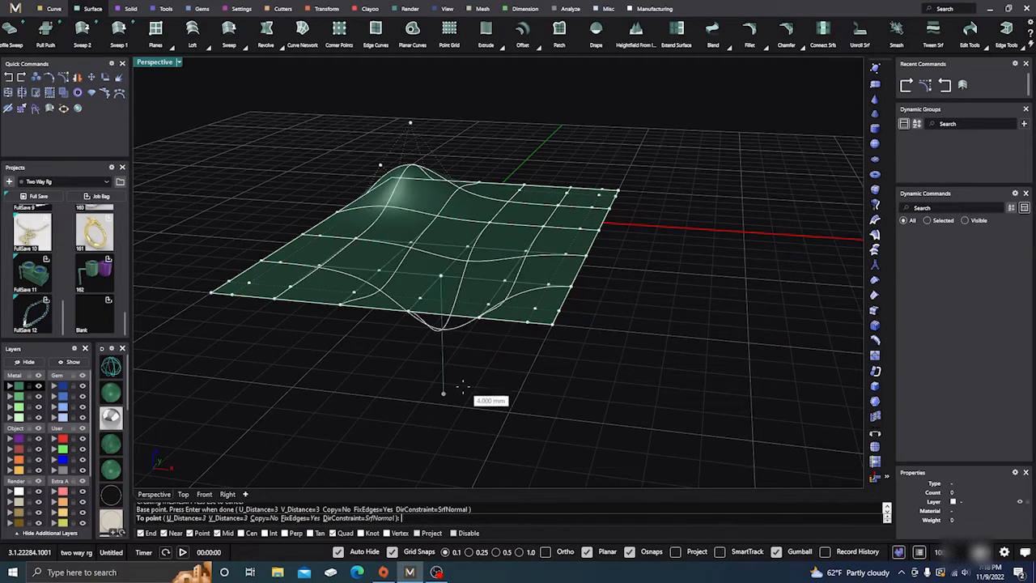
left_click(448, 443)
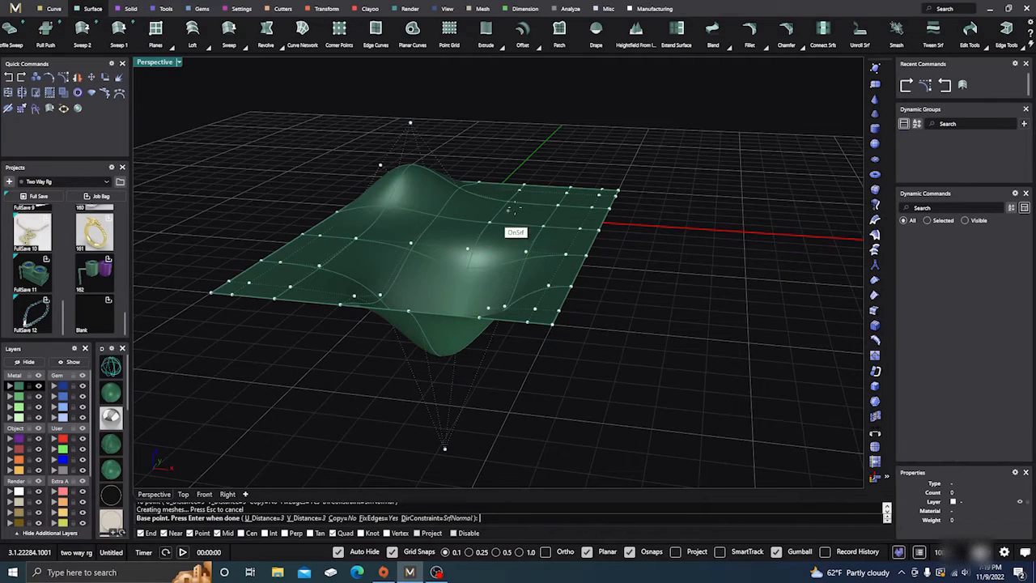
left_click(571, 199)
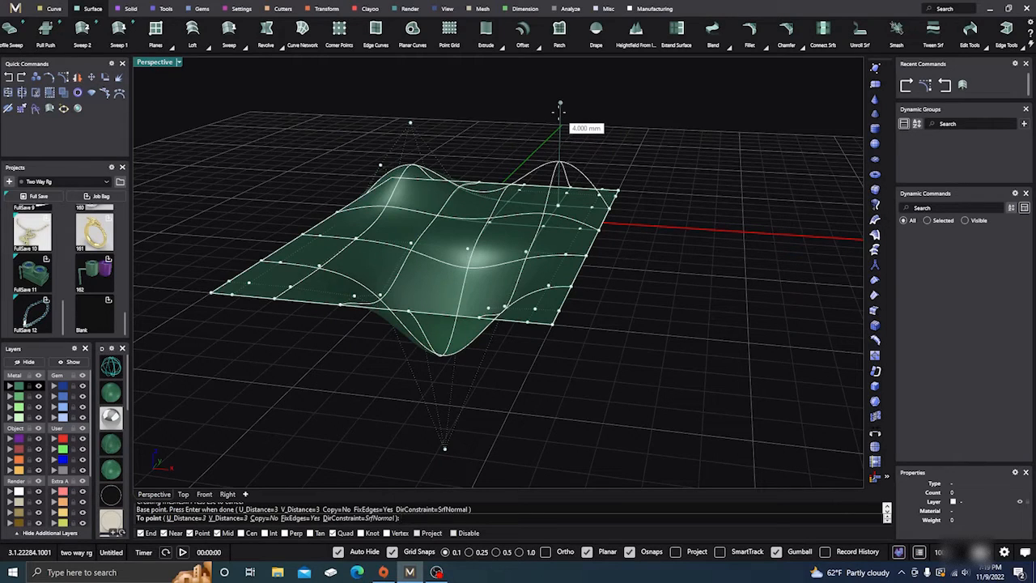
left_click(560, 107)
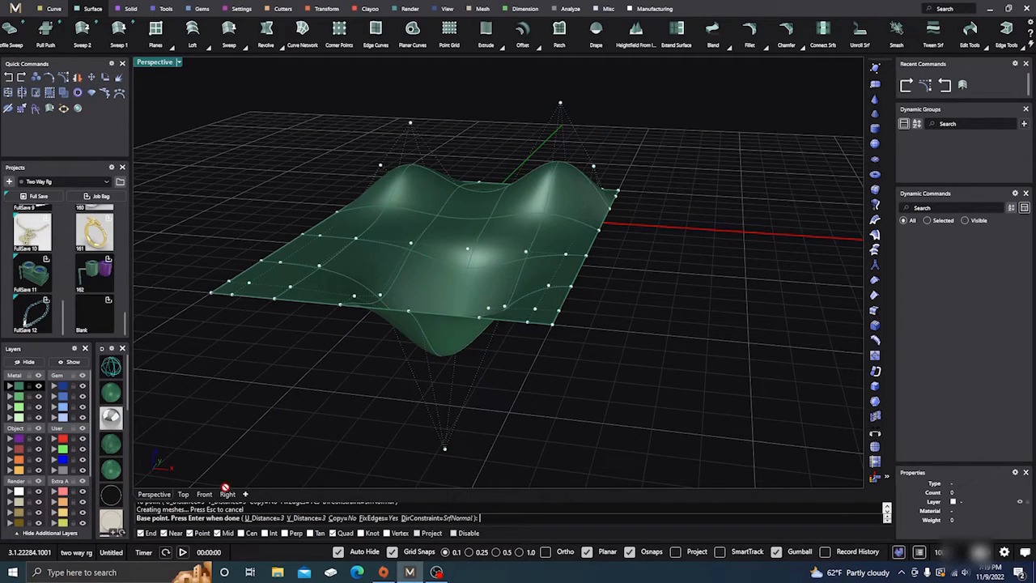
Set both U_Distance and V_Distance of the Soft Edit to 5
left_click(272, 518)
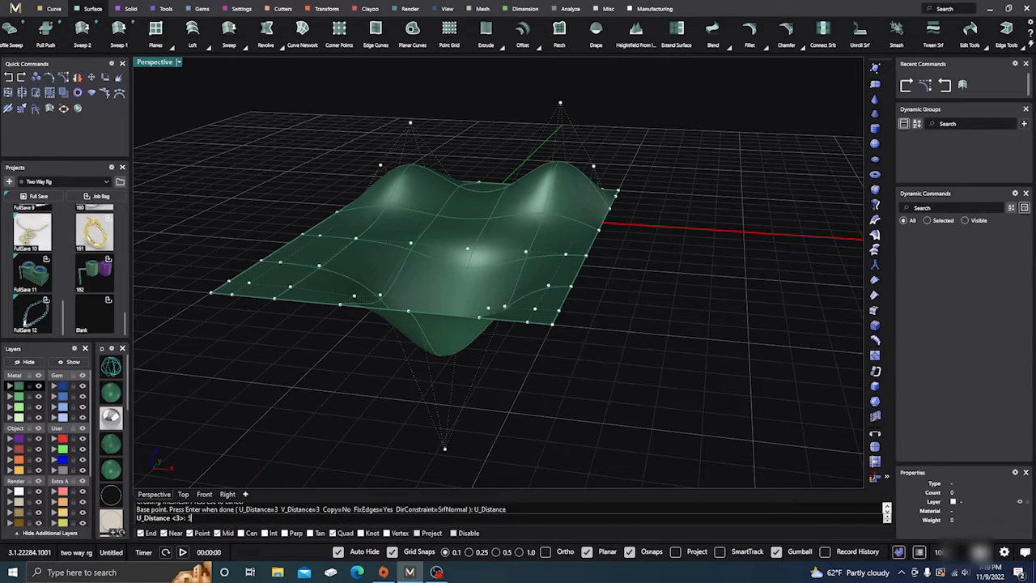
key("Return")
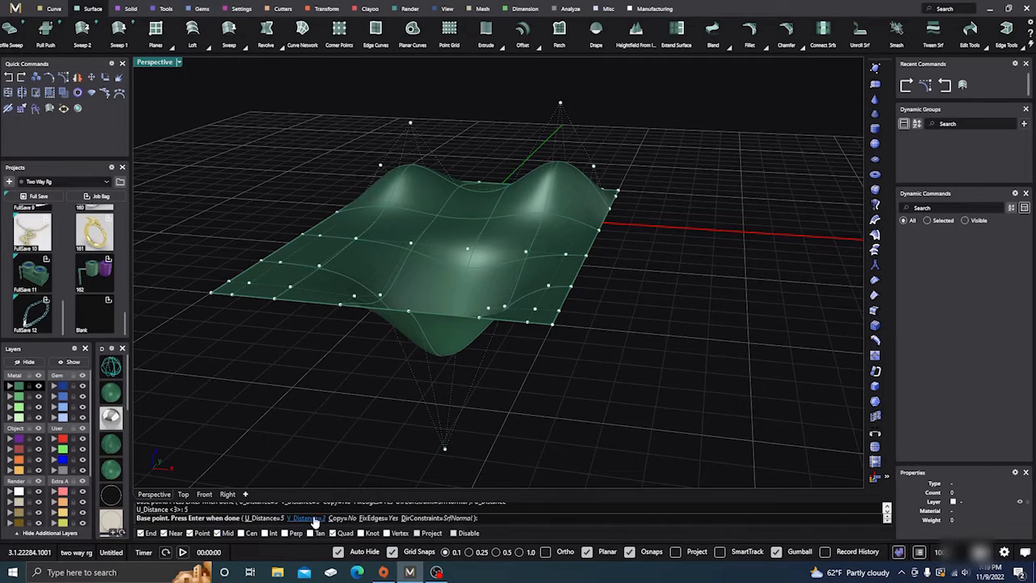
key("Return")
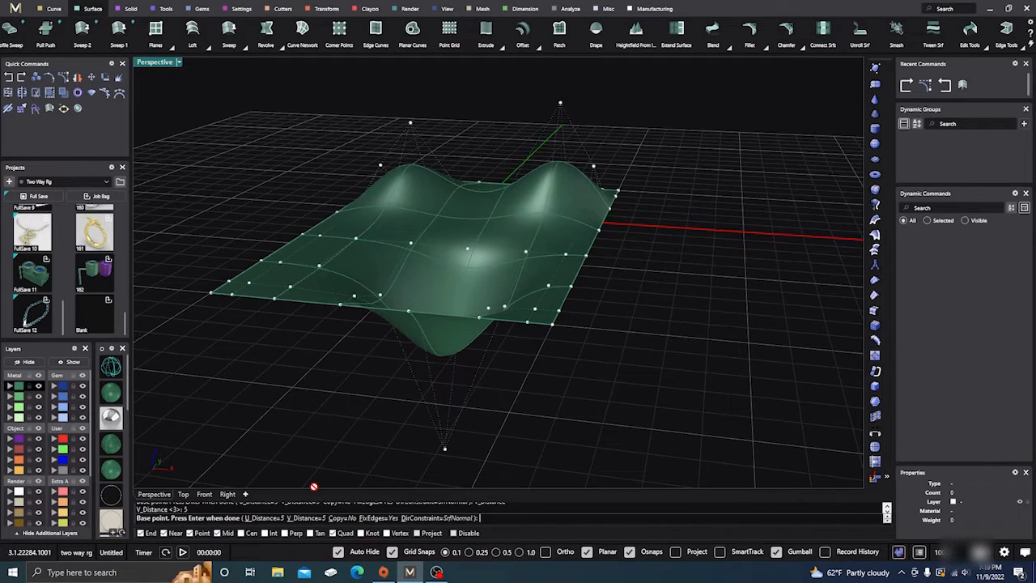
Soft-edit the plane from the interior control point behind the dip, raising it about 5 mm, and end the command
left_click(426, 262)
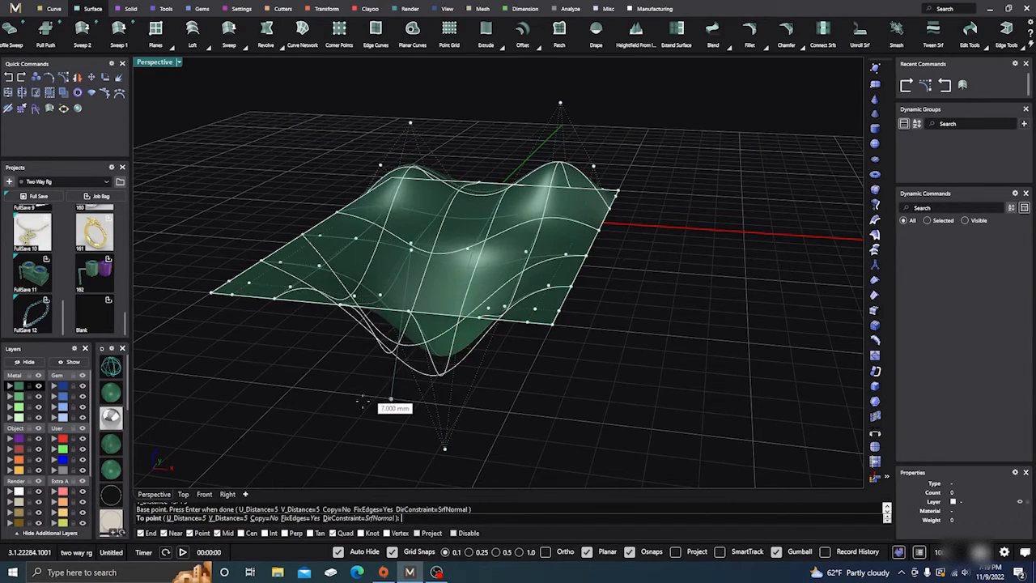
left_click(395, 123)
right_click_drag(335, 324, 381, 334)
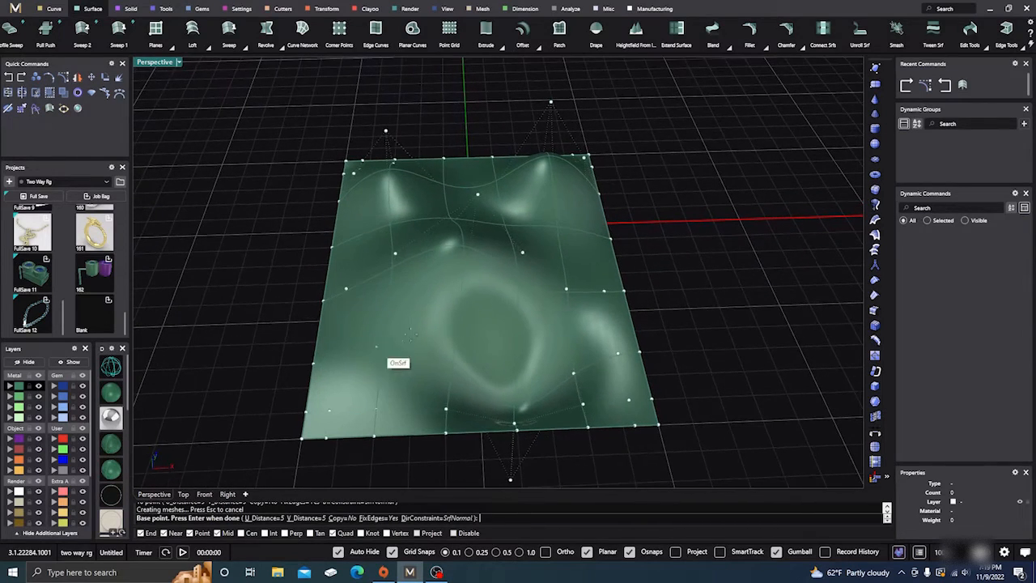
scroll(429, 287, "down", 5)
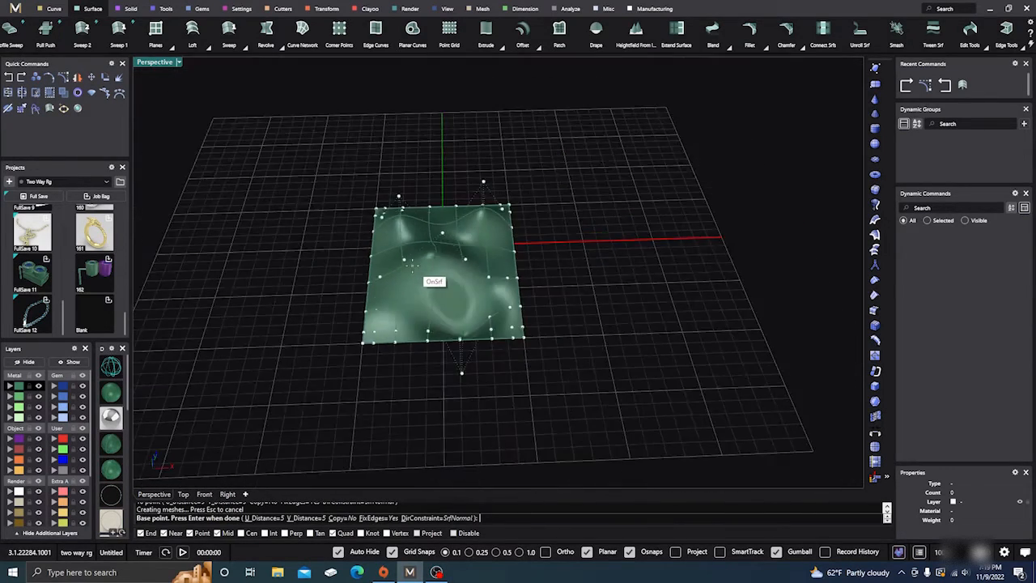
right_click_drag(394, 383, 393, 366)
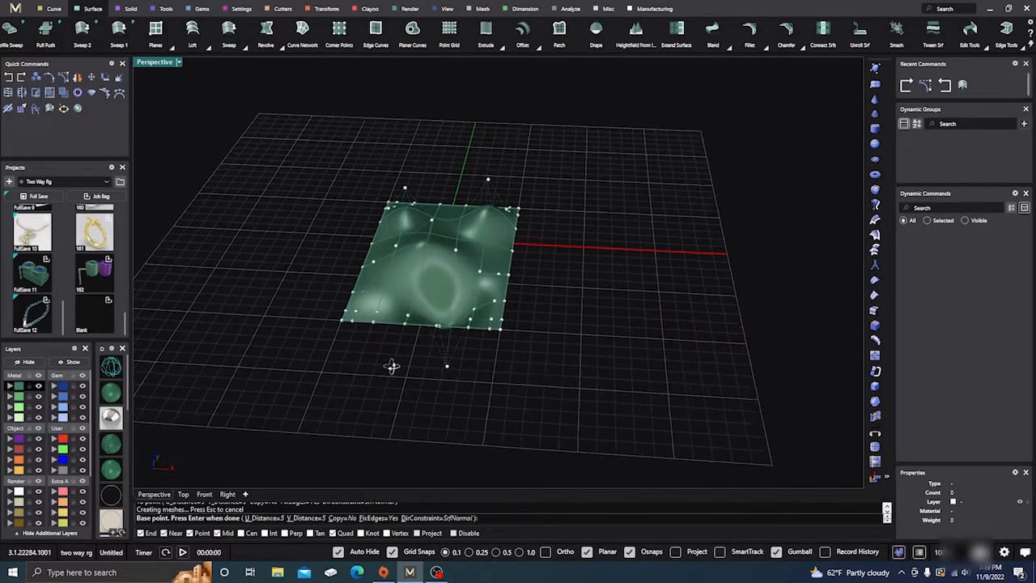
scroll(400, 348, "up", 5)
right_click(400, 348)
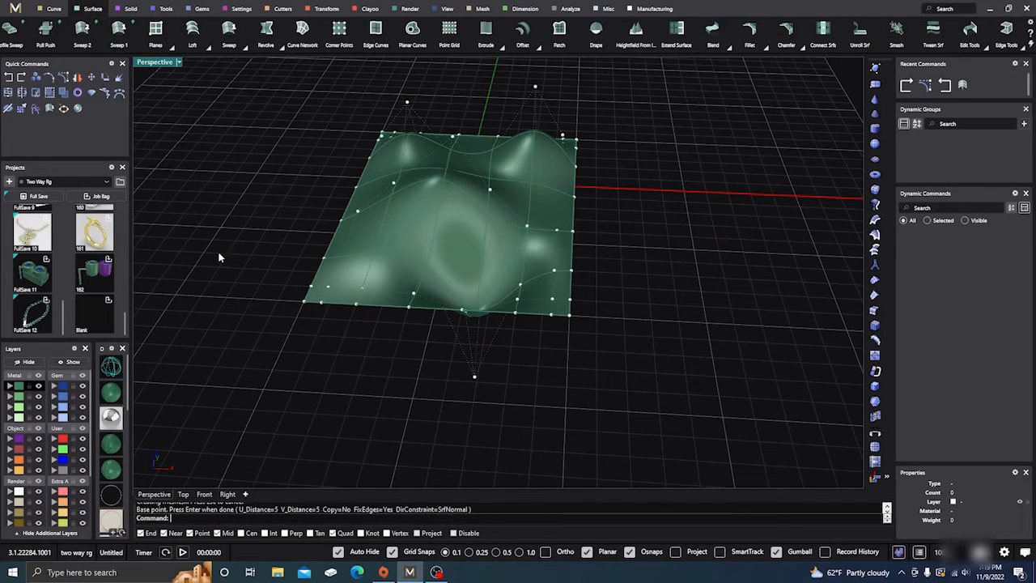
Undo the soft edits to restore the flat plane, keeping its 8 by 8 point rebuild
left_click(10, 77)
left_click(10, 77)
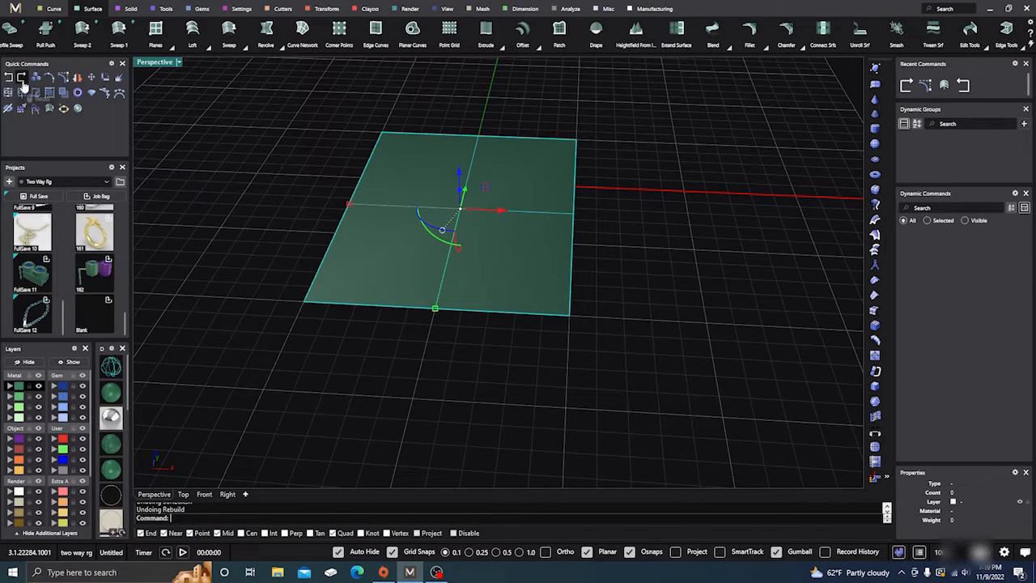
left_click(23, 78)
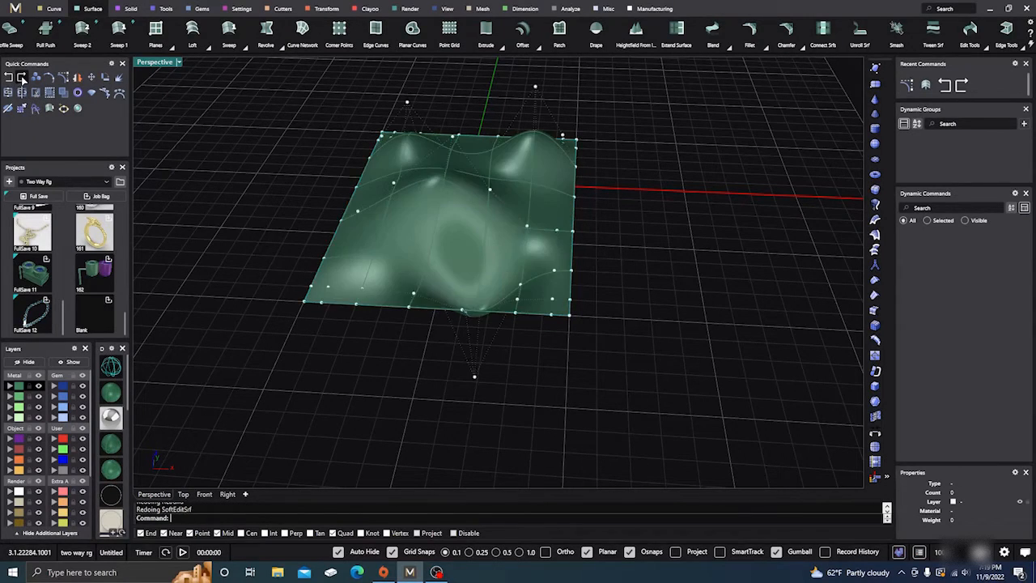
left_click(10, 79)
left_click(231, 179)
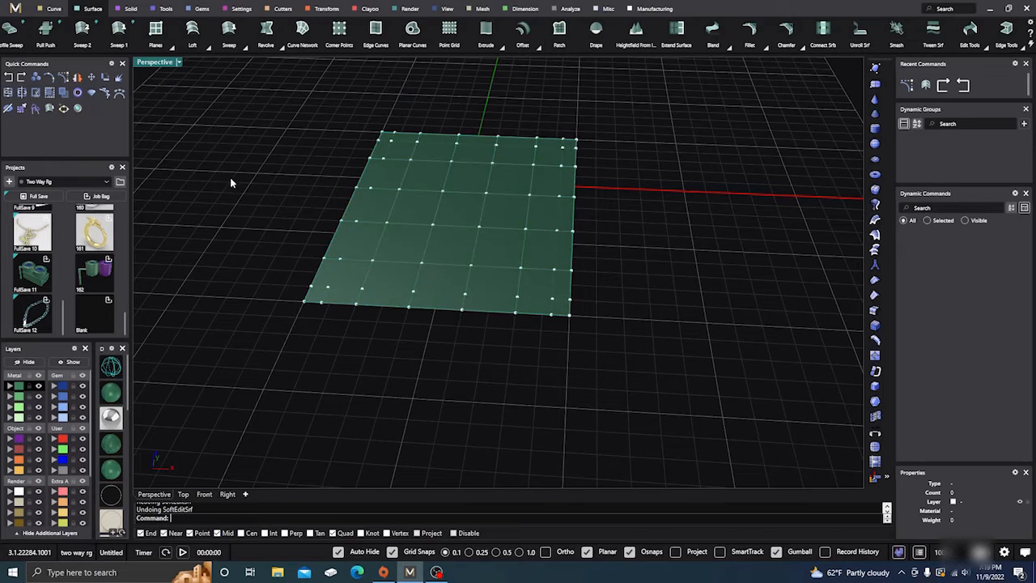
Open the Move UVN controls and place their window clear of the plane
scroll(392, 337, "down", 4)
scroll(403, 357, "up", 5)
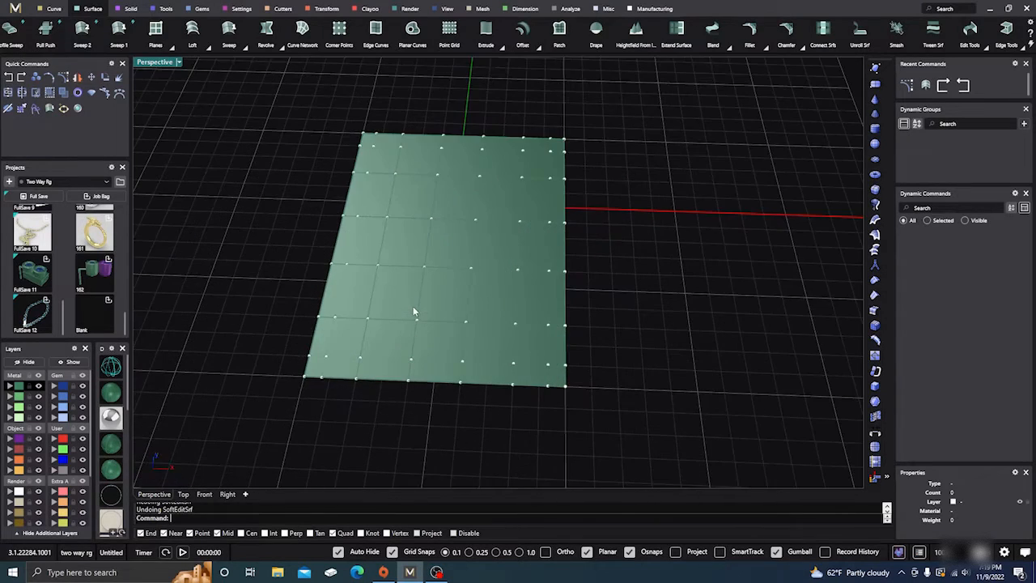
right_click_drag(430, 349, 476, 300)
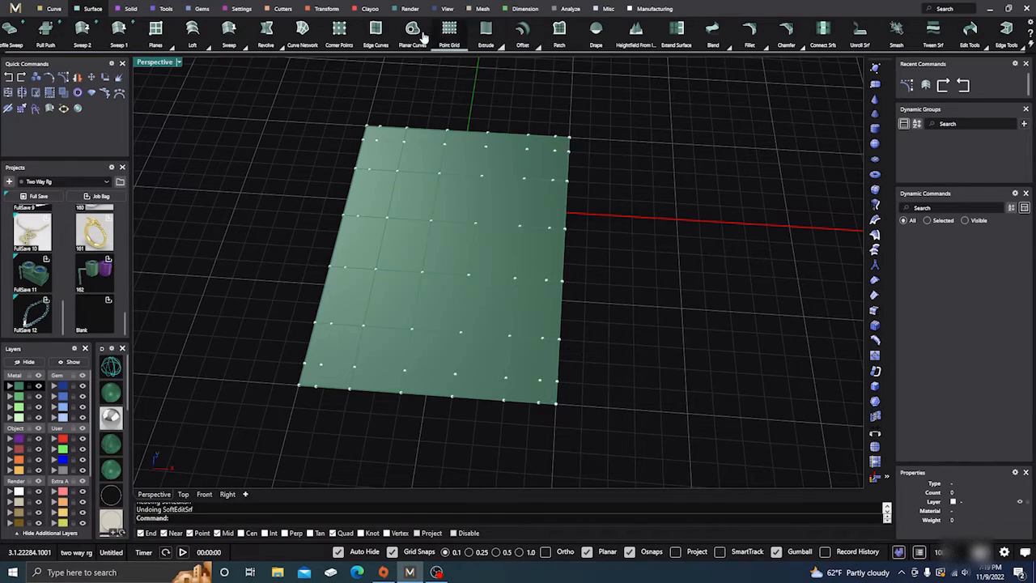
left_click(326, 10)
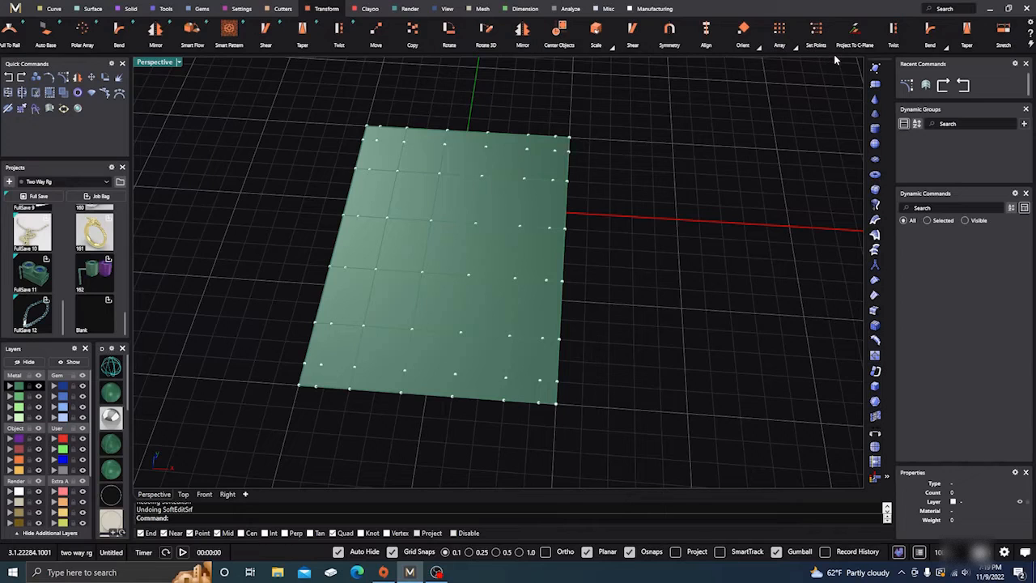
scroll(834, 32, "down", 3)
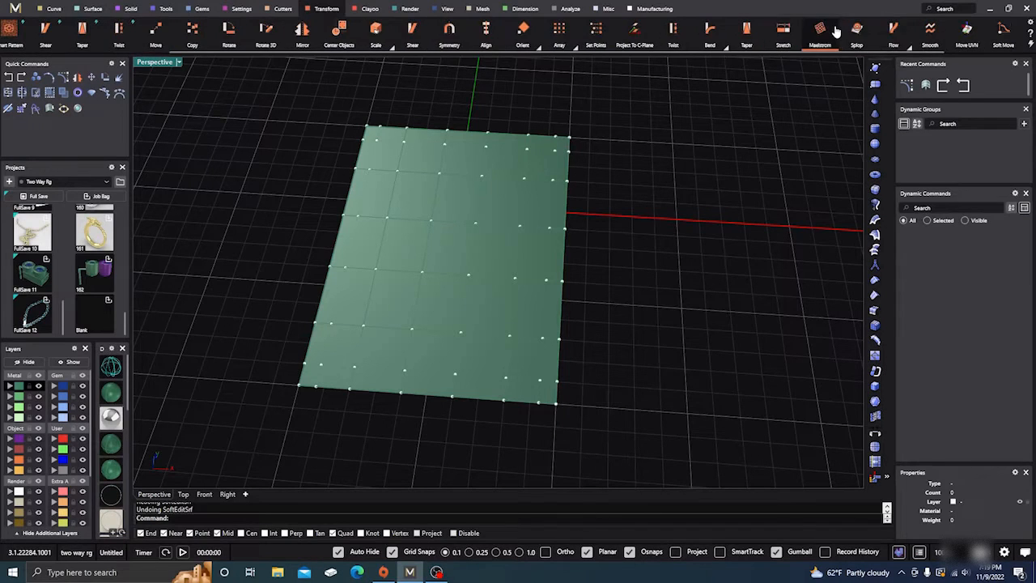
left_click(969, 37)
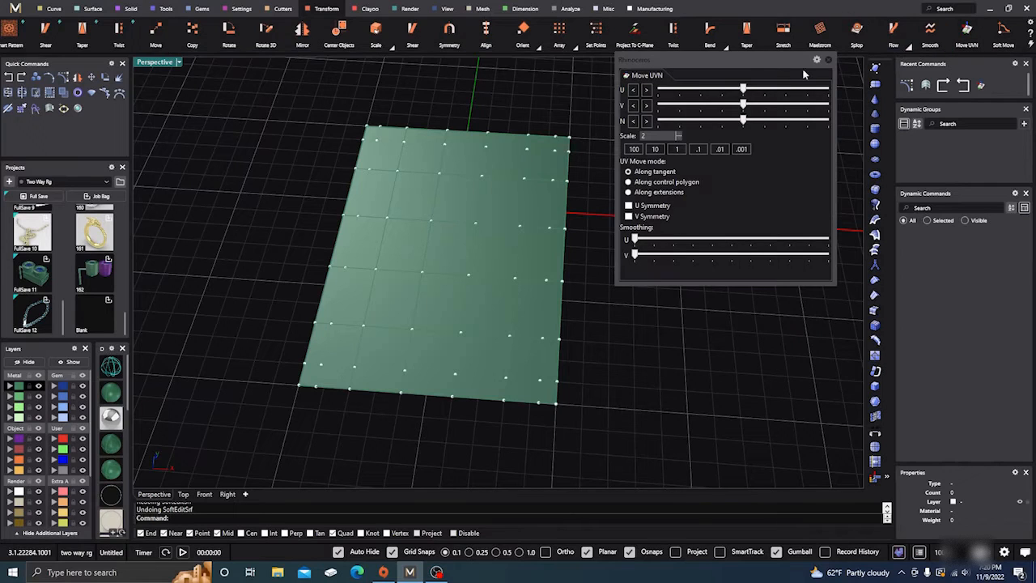
left_click_drag(699, 59, 717, 127)
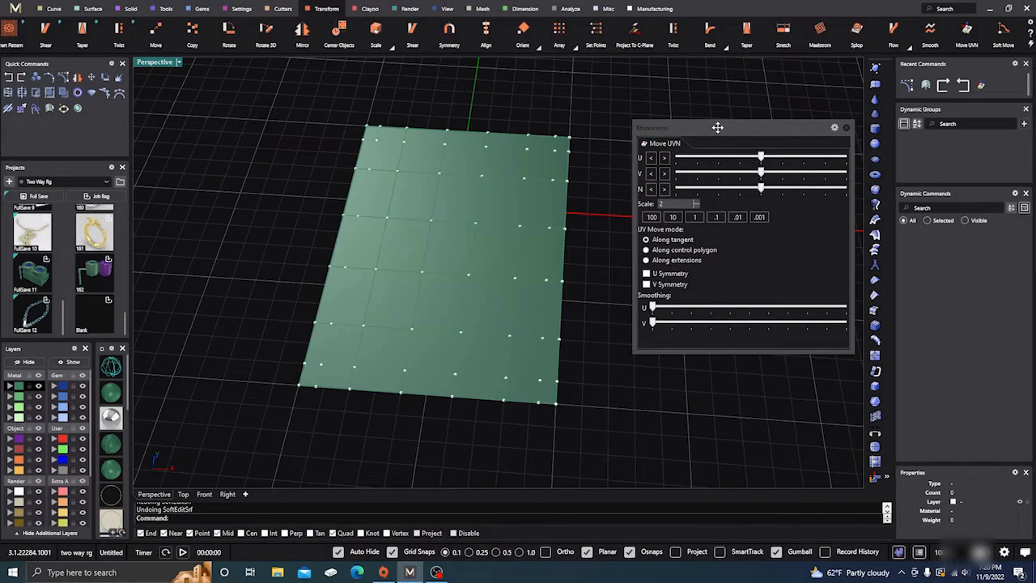
In the Top view, select the two uppermost control points in the column just right of the plane's centre
right_click_drag(561, 280, 299, 344)
left_click(183, 495)
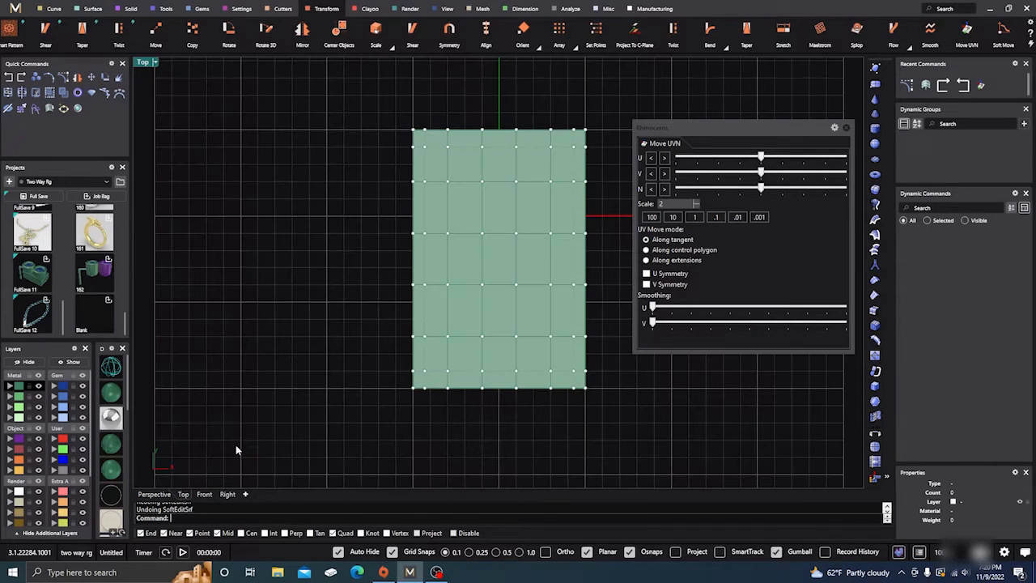
right_click_drag(356, 330, 313, 326)
right_click_drag(585, 259, 546, 278)
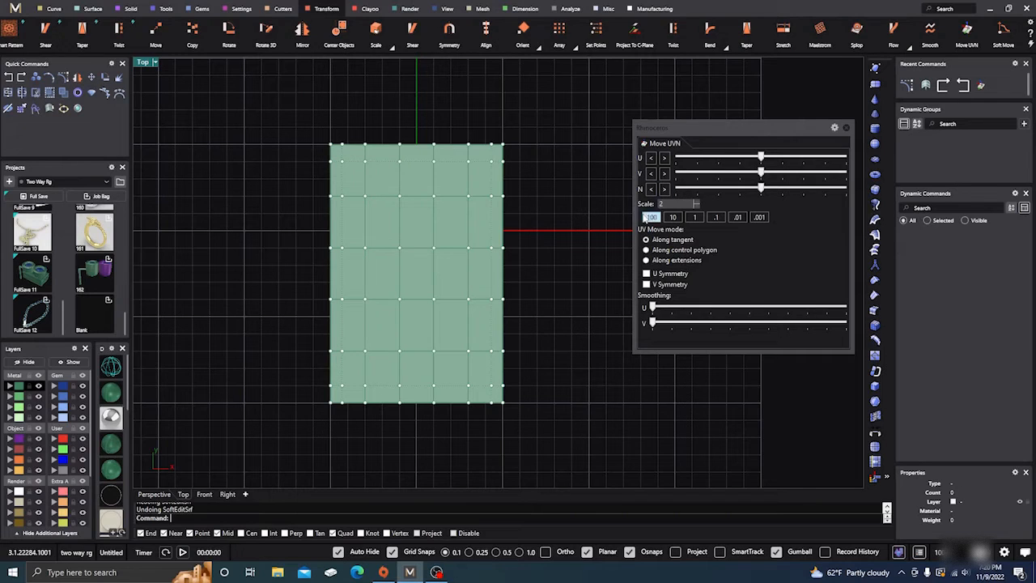
left_click_drag(413, 123, 460, 191)
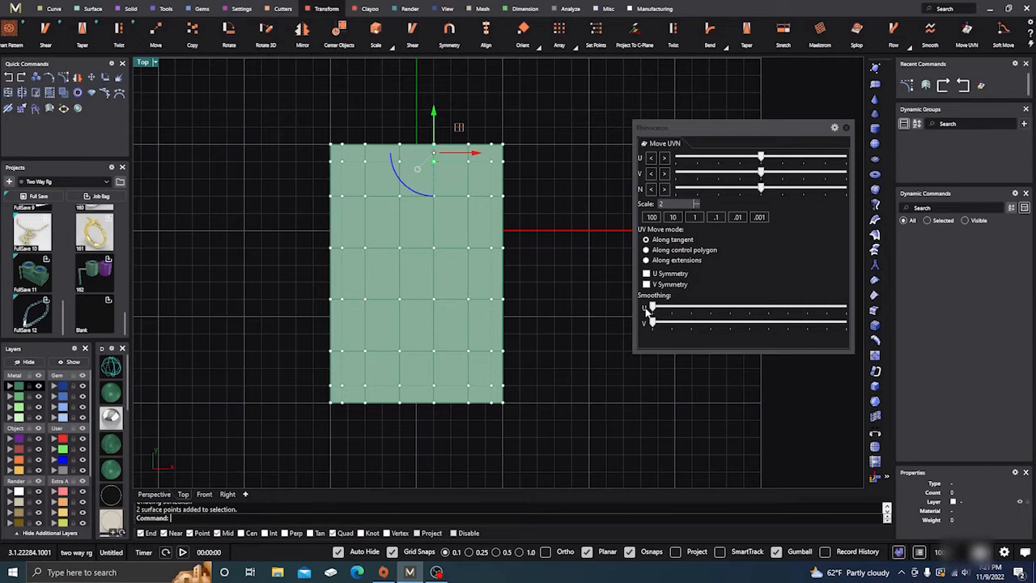
Clear the control point selection and reposition the Move UVN window beside the plane
left_click_drag(711, 127, 685, 126)
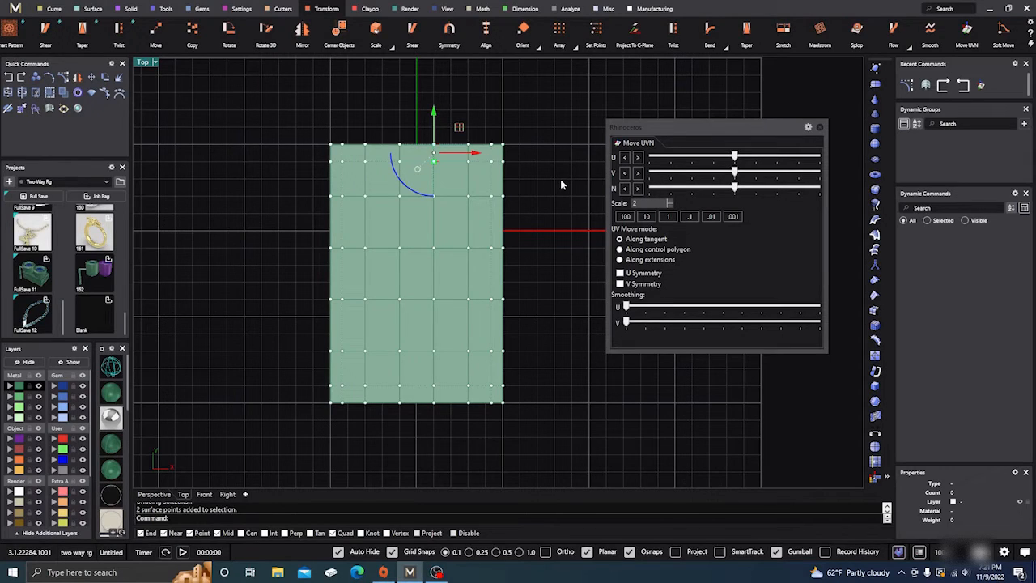
key("Escape")
left_click_drag(687, 125, 700, 109)
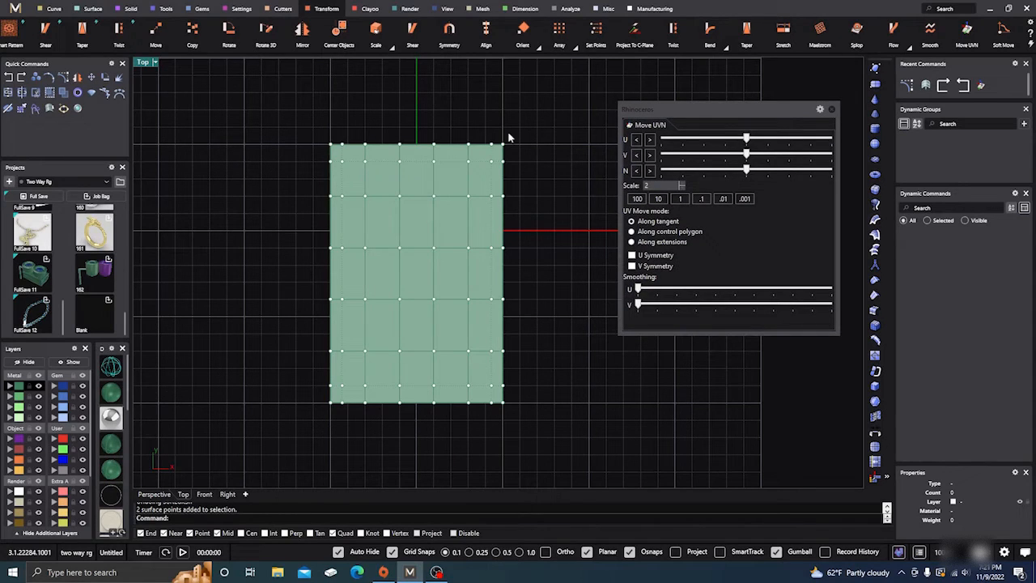
left_click_drag(293, 106, 548, 450)
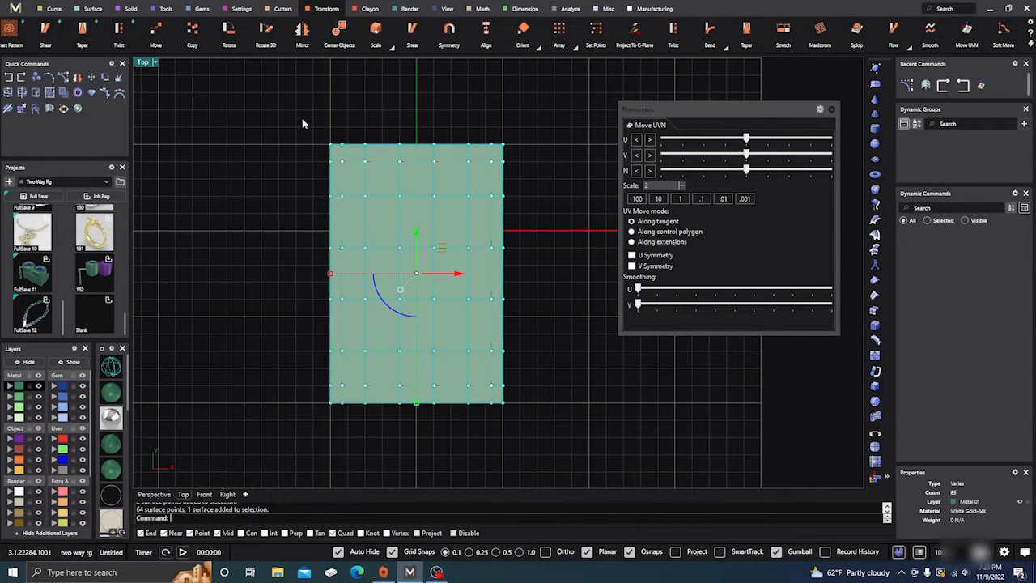
left_click_drag(302, 123, 534, 151, "ctrl")
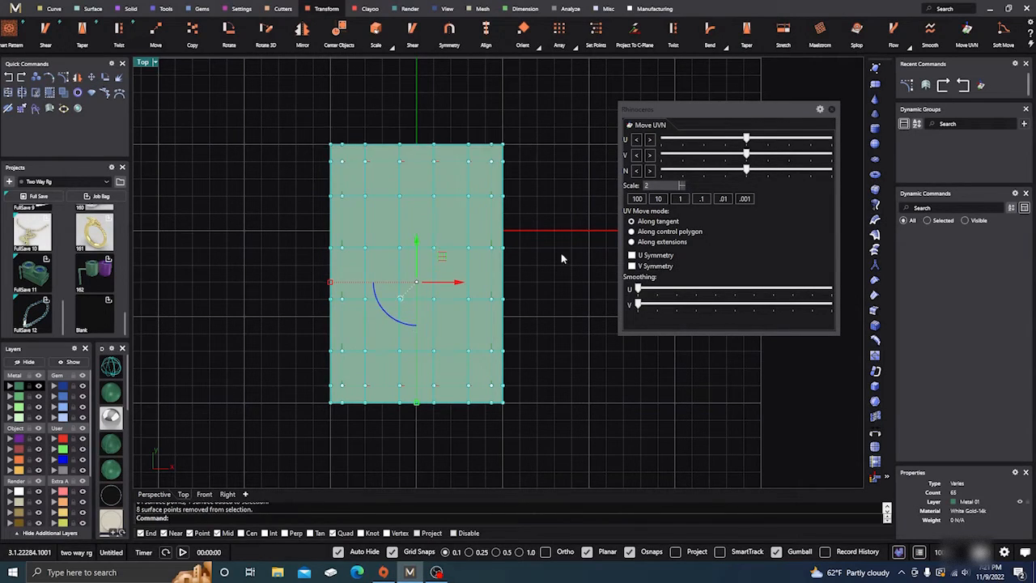
left_click_drag(531, 433, 499, 127)
left_click_drag(520, 431, 300, 405, "ctrl")
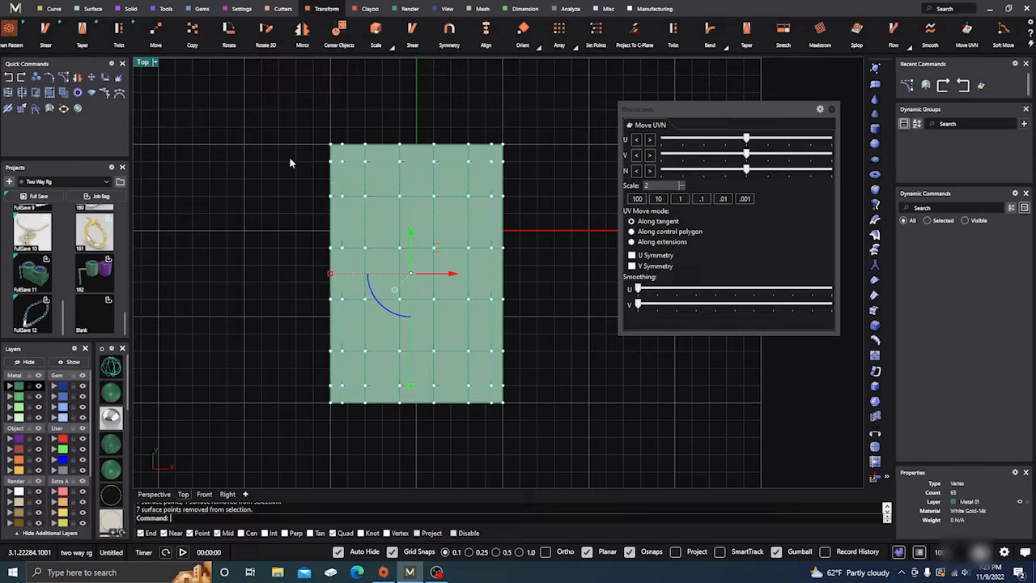
left_click_drag(300, 122, 335, 441, "ctrl")
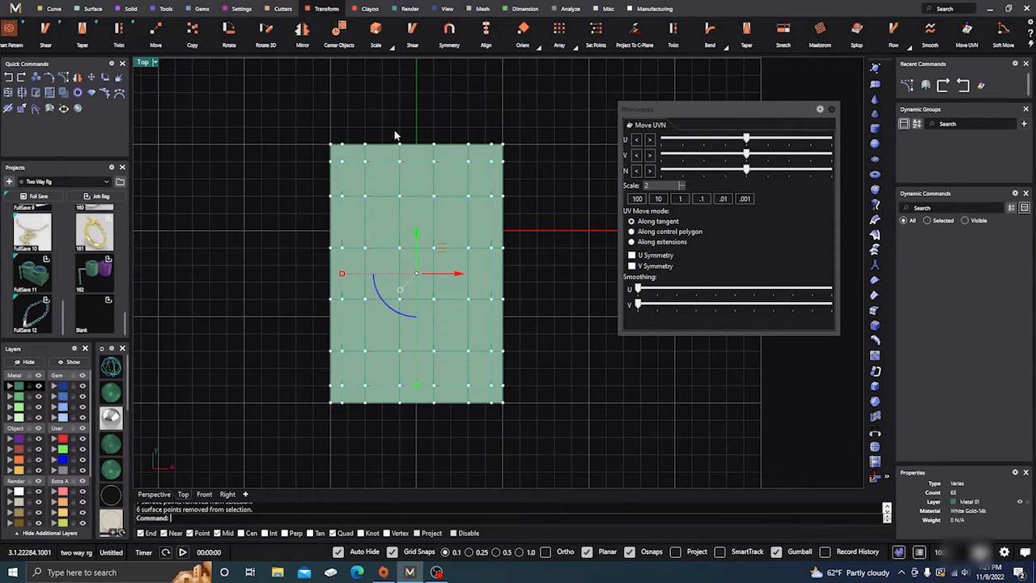
left_click_drag(393, 131, 444, 430)
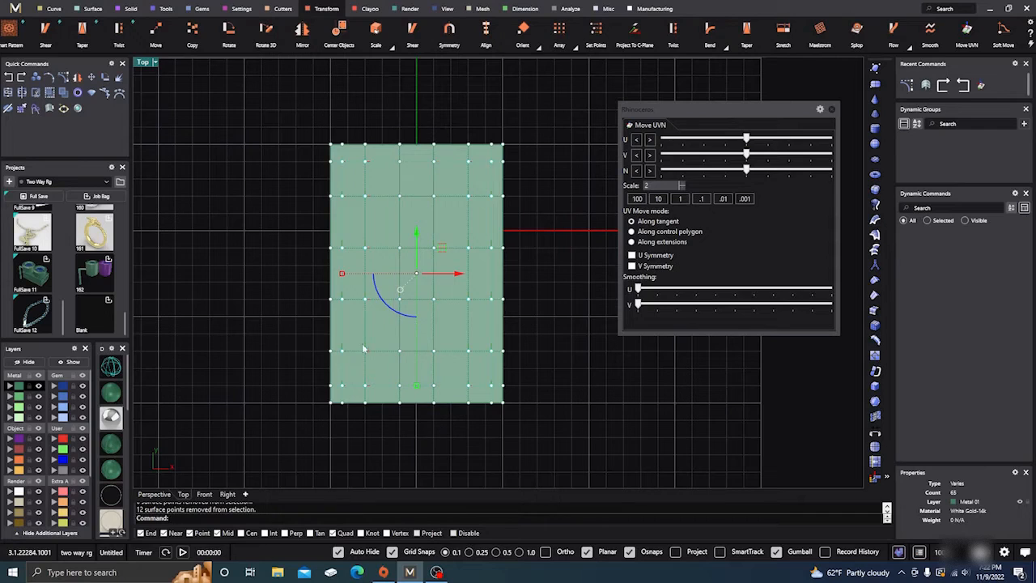
left_click_drag(309, 307, 544, 240, "ctrl")
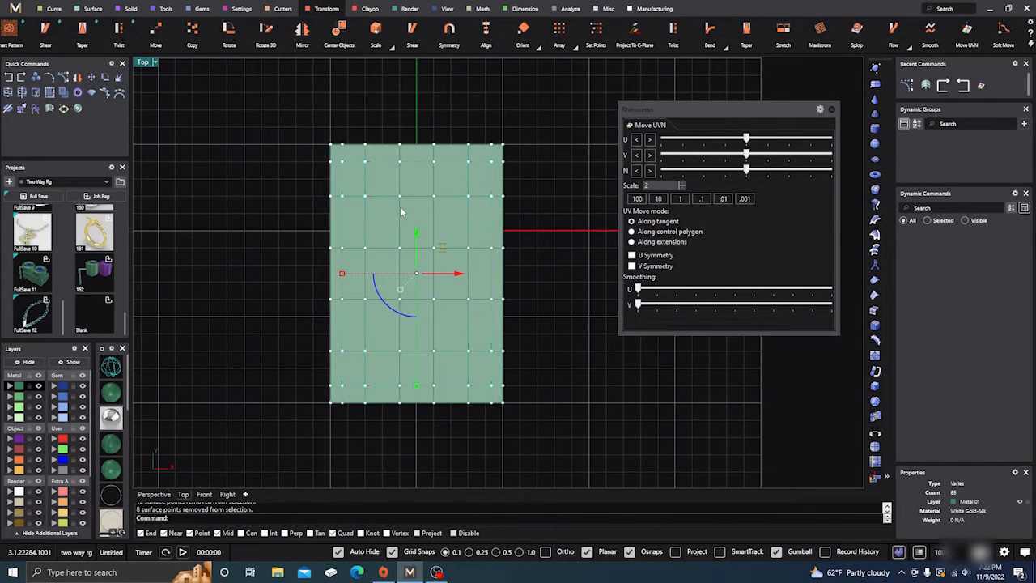
left_click(534, 216)
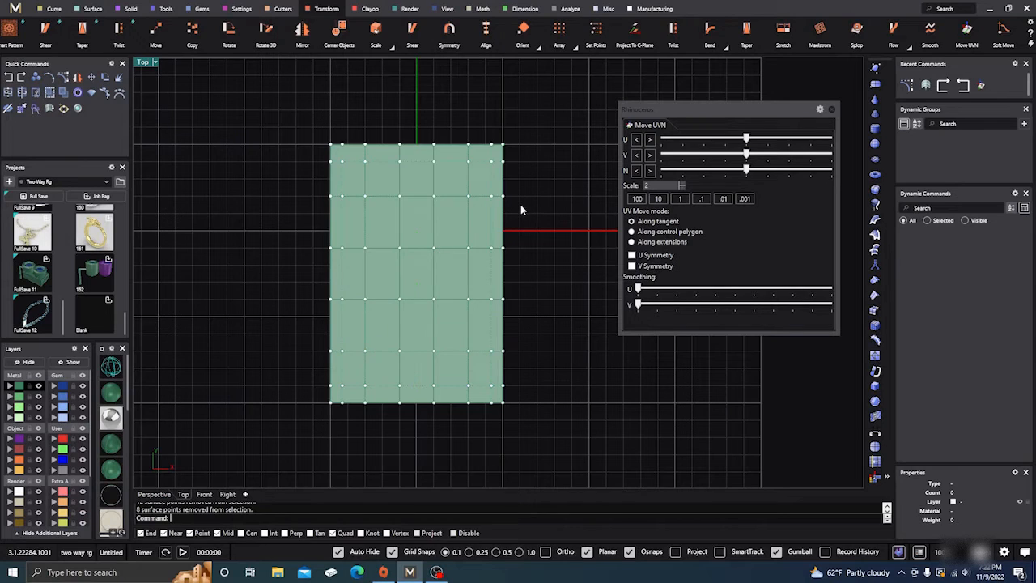
Rebuild the plane with a point count of 10 in U and 10 in V, keeping degree 3
left_click(424, 214)
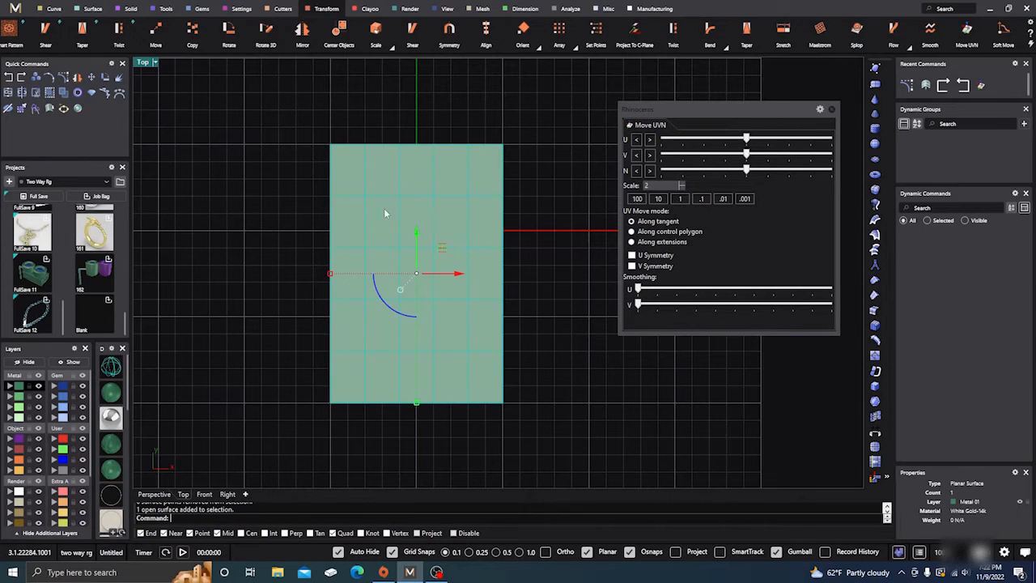
type("Rebuild")
key("Return")
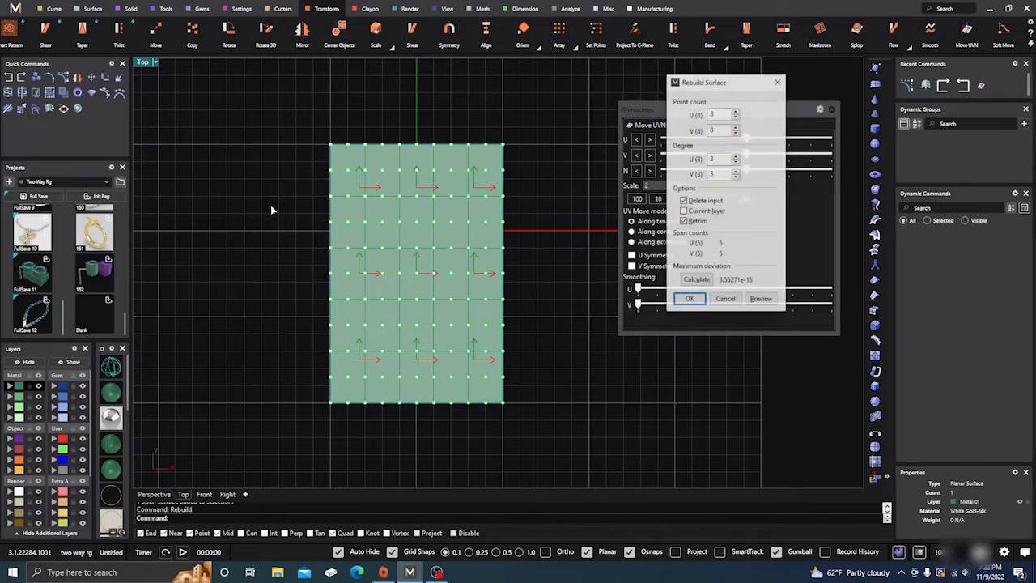
left_click(736, 112)
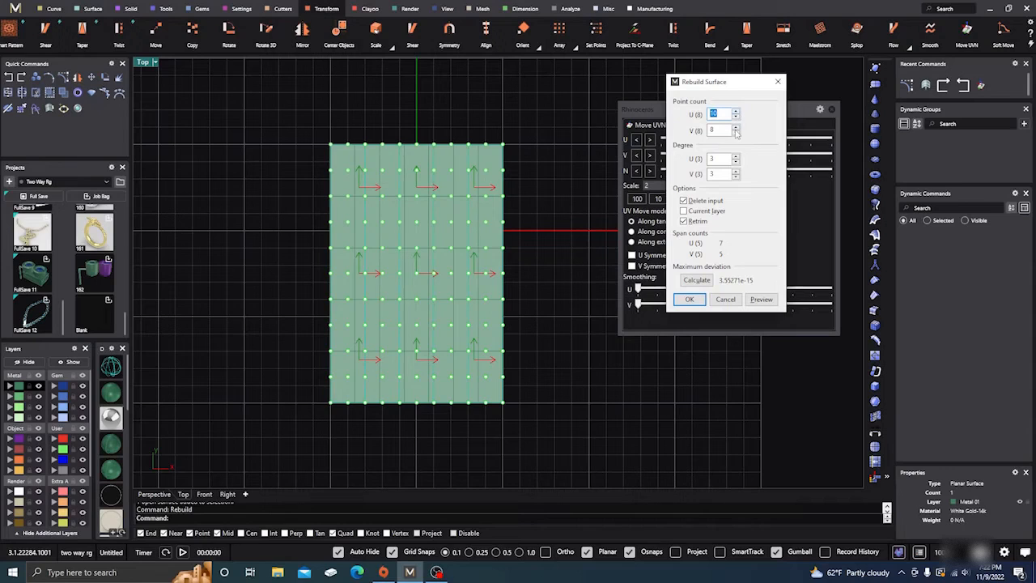
left_click(736, 128)
left_click(736, 127)
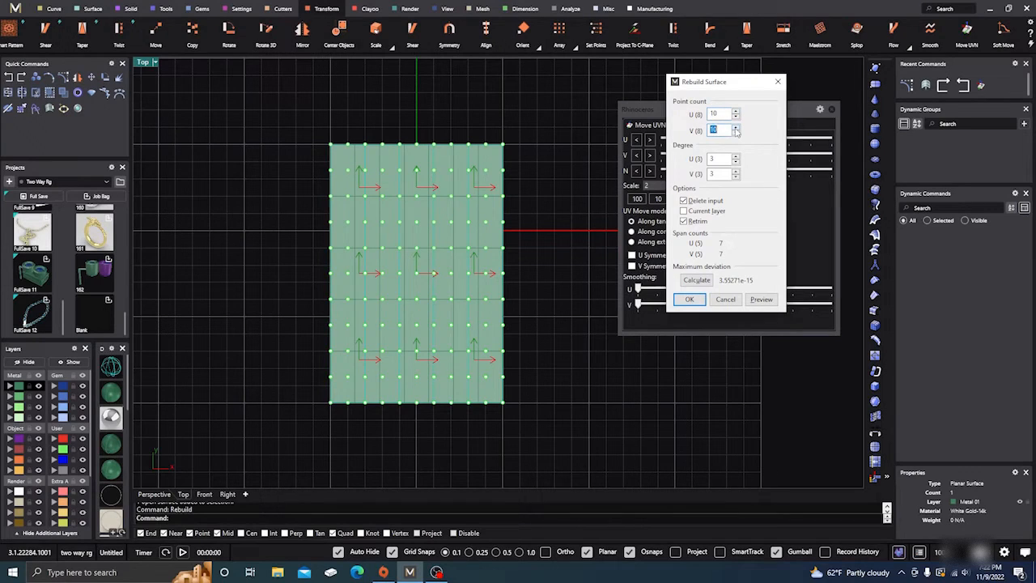
left_click(689, 299)
left_click(542, 196)
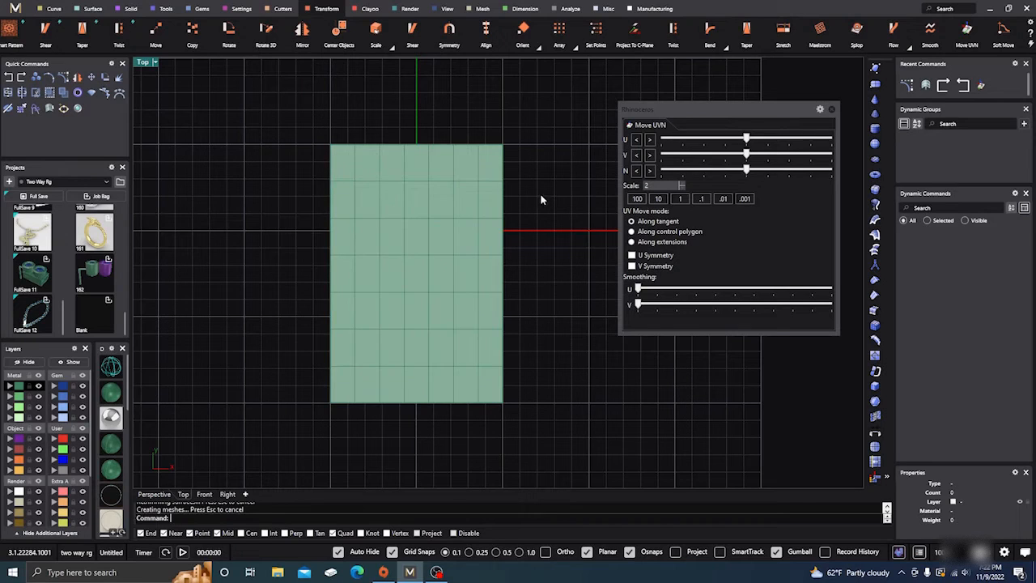
Show the plane's control points and select four interior groups, leaving out the border points and the two middle rows and columns
left_click(470, 195)
left_click(63, 77)
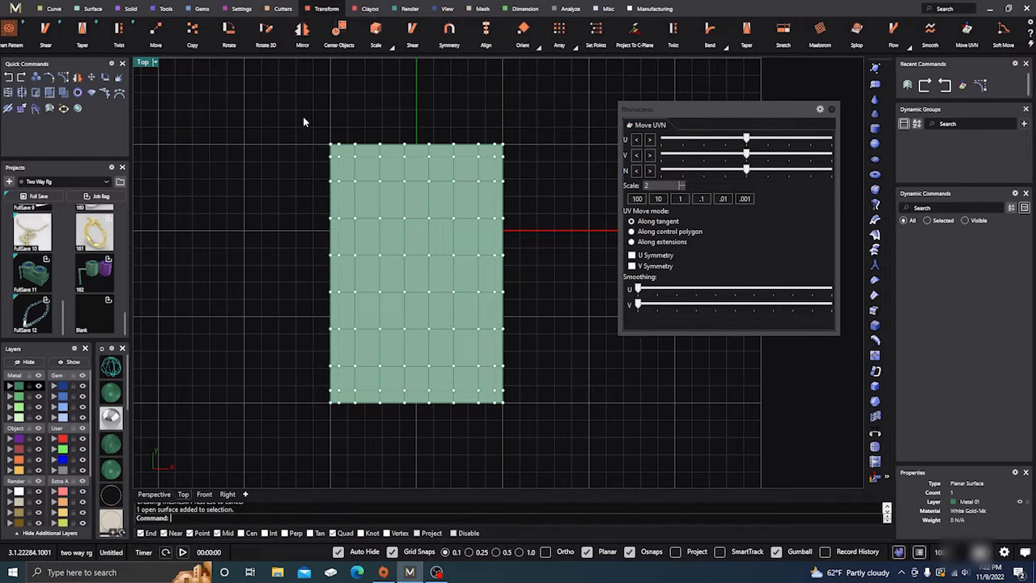
left_click_drag(303, 116, 571, 450)
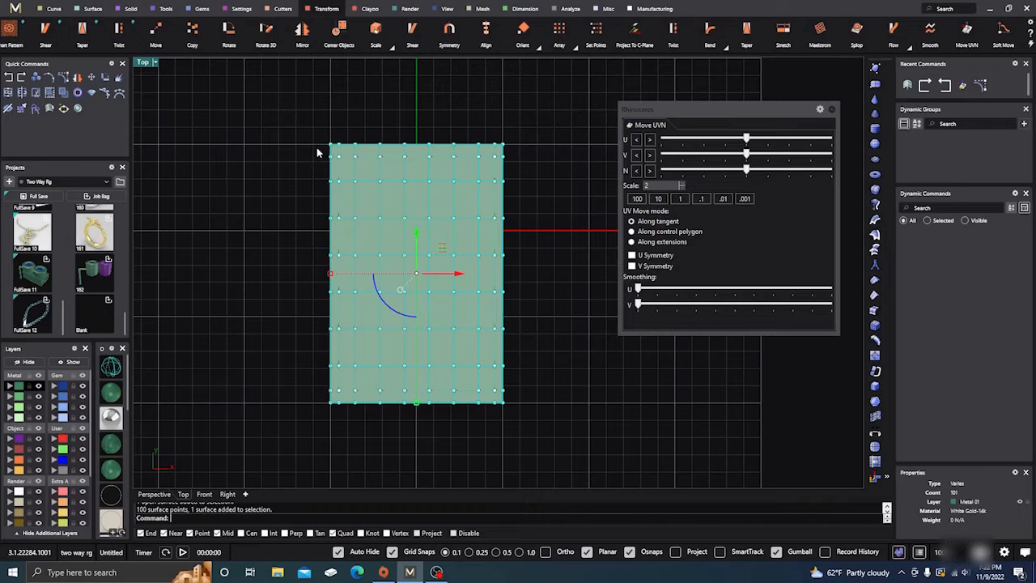
left_click_drag(315, 132, 516, 423)
left_click_drag(318, 416, 536, 400, "ctrl")
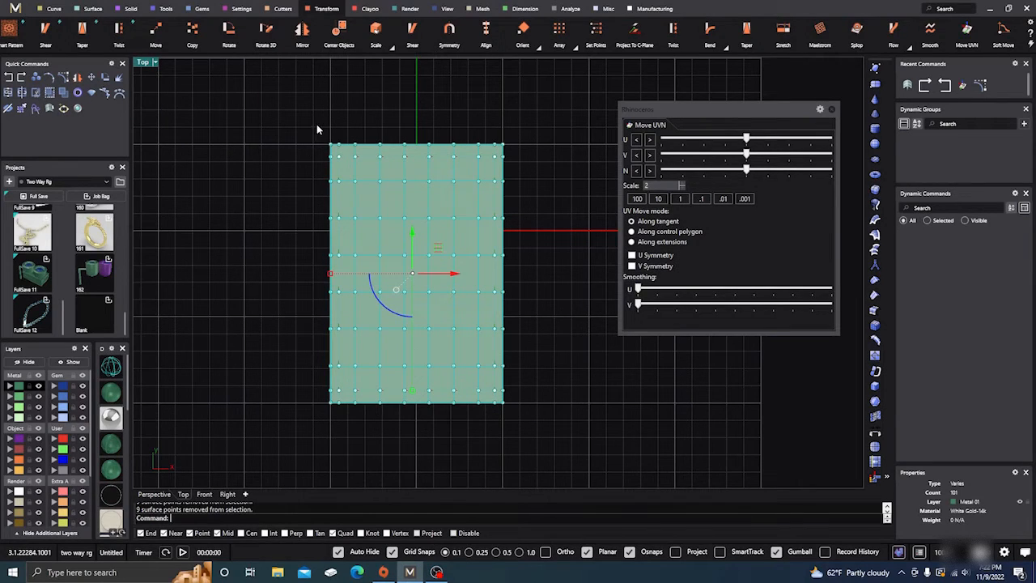
left_click_drag(317, 125, 336, 425, "ctrl")
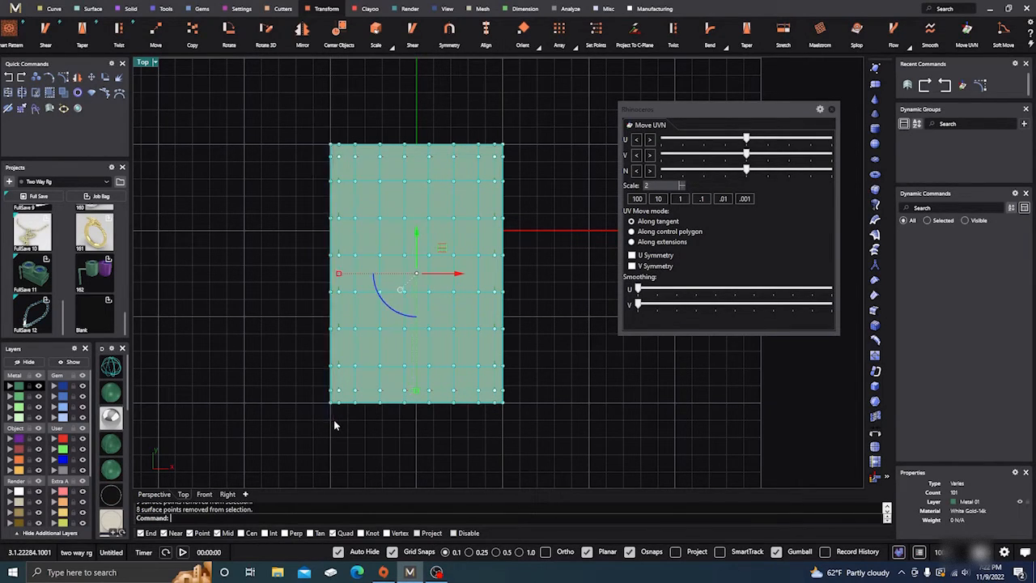
left_click_drag(400, 125, 435, 429, "ctrl")
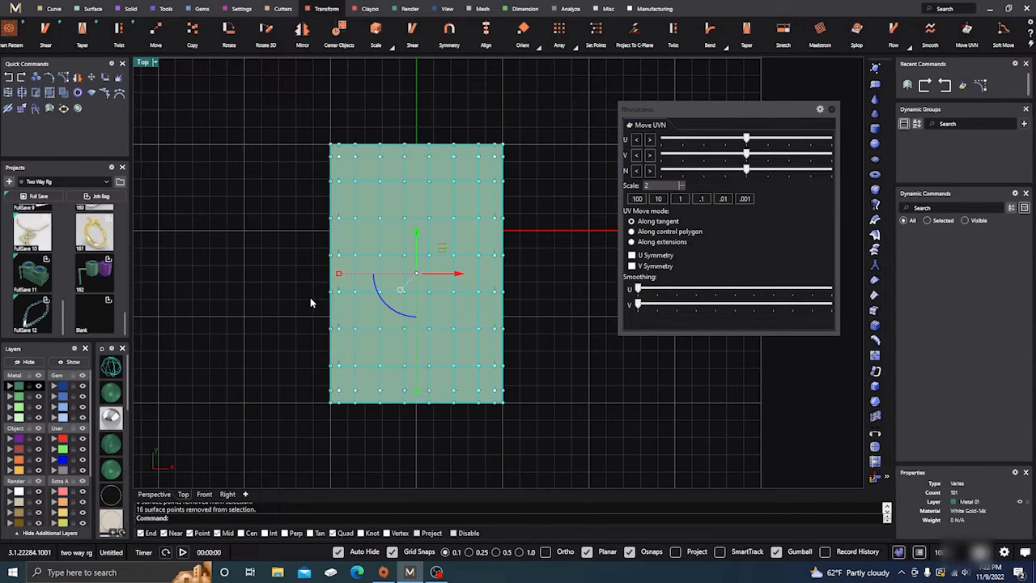
left_click_drag(326, 282, 526, 245, "ctrl")
In the Perspective view, raise the selected control points along N with Move UVN at scale 2 to form four mounds
left_click(157, 494)
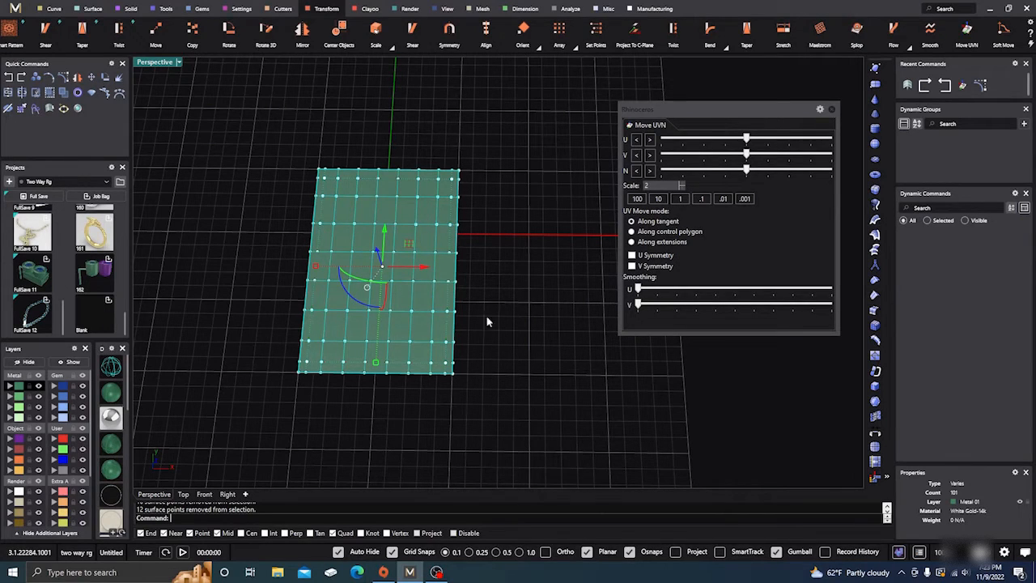
right_click_drag(489, 322, 518, 335)
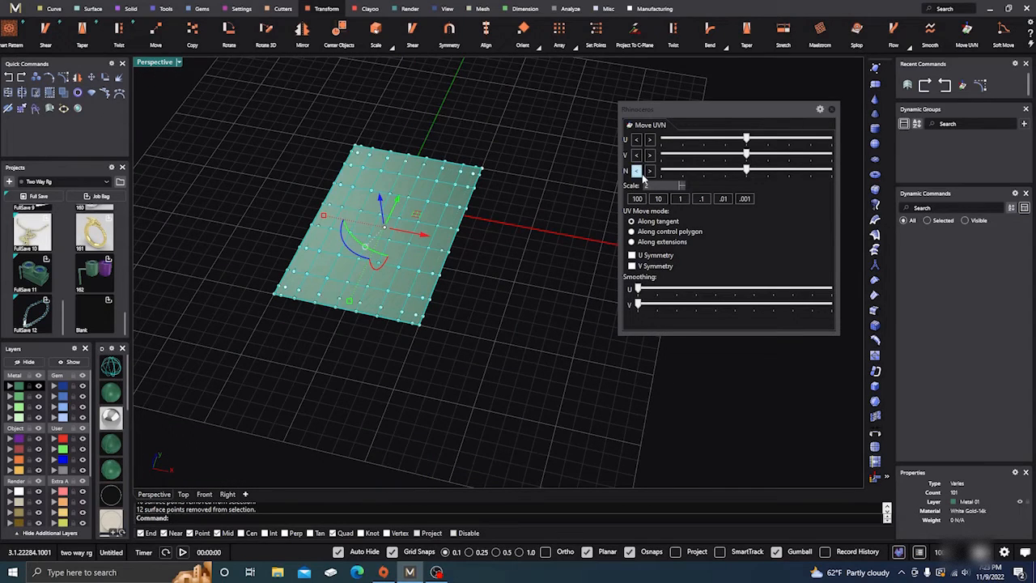
left_click_drag(748, 170, 824, 184)
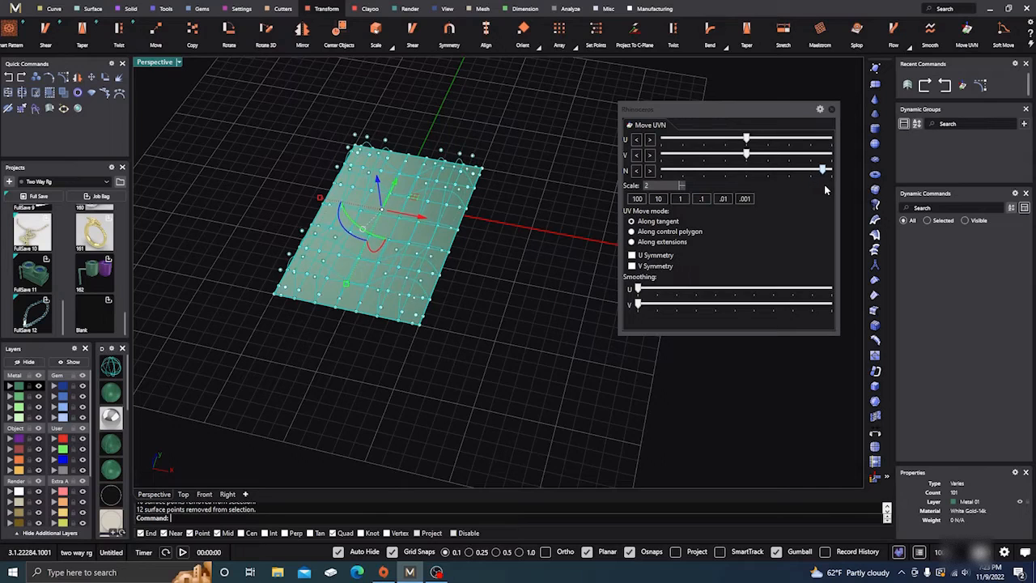
scroll(390, 232, "up", 2)
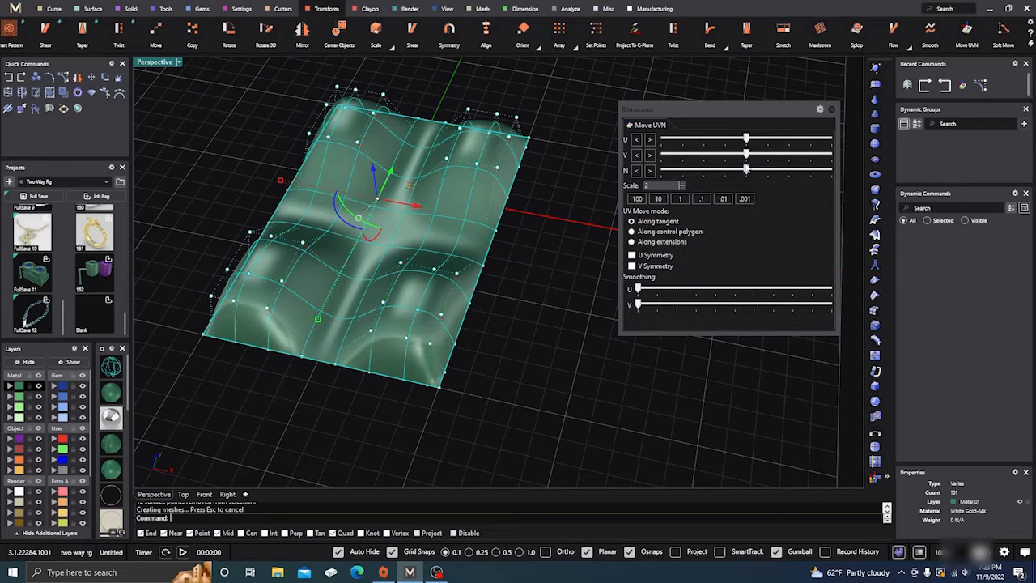
Lower the selected control points along N past the flat plane to form four dips, and inspect the underside curvature
left_click_drag(748, 170, 647, 174)
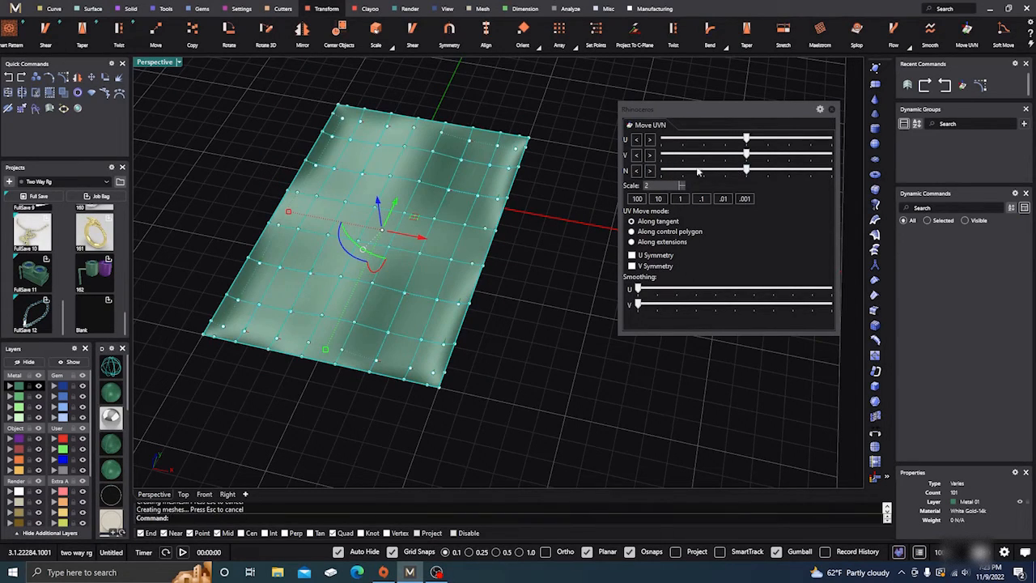
left_click_drag(747, 172, 677, 174)
right_click_drag(554, 289, 527, 278)
scroll(439, 242, "up", 5)
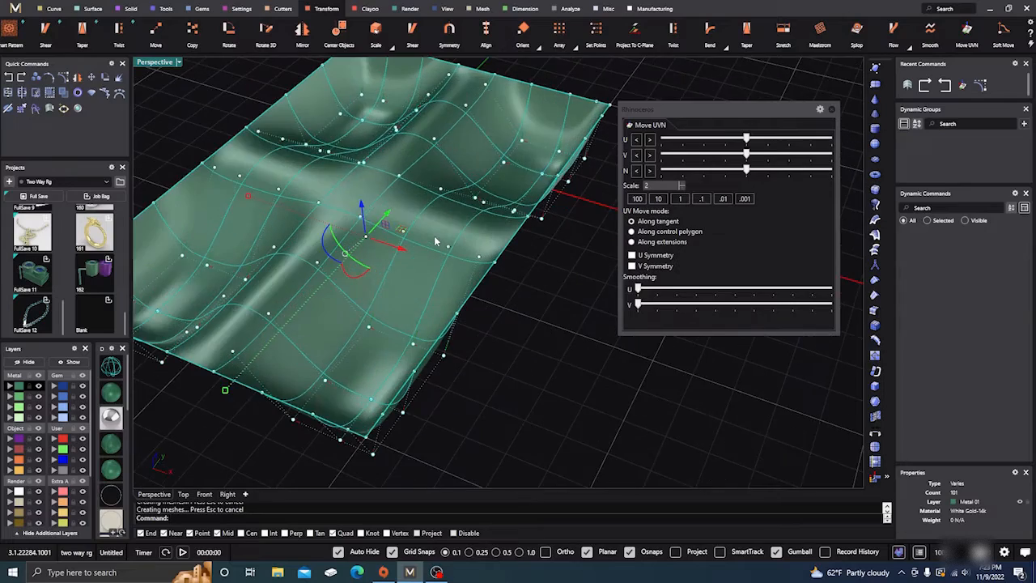
scroll(438, 241, "down", 5)
right_click_drag(455, 292, 562, 291)
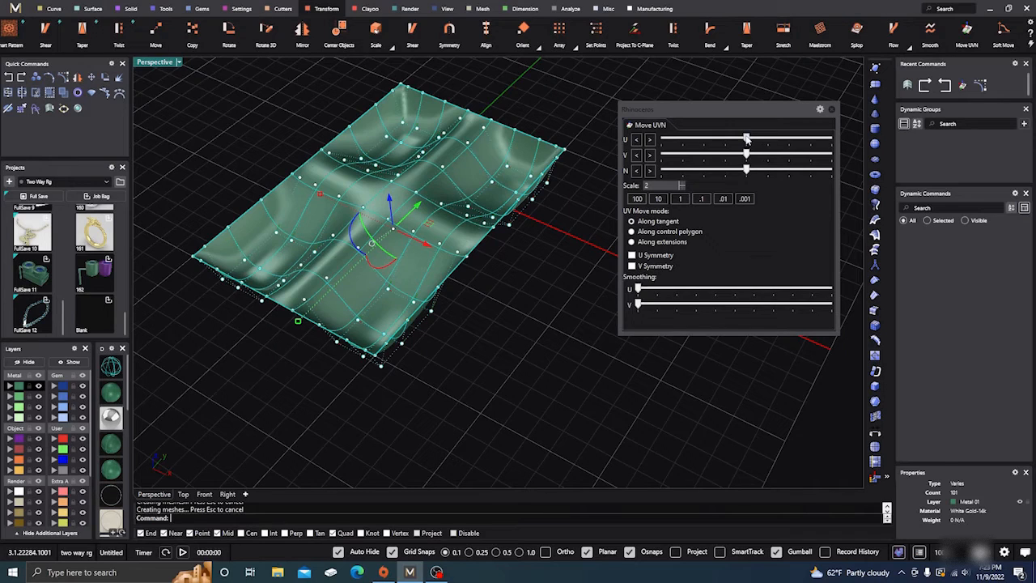
Raise the four point groups back along N until they form mounds above the plane, and view them from a low angle
left_click_drag(747, 169, 849, 181)
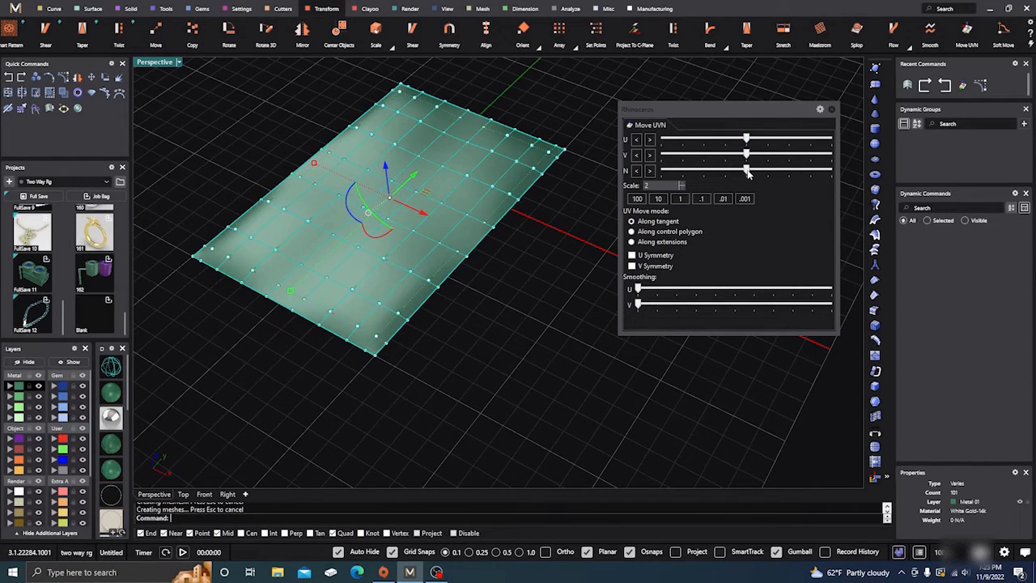
left_click_drag(746, 171, 814, 179)
right_click_drag(503, 343, 547, 320)
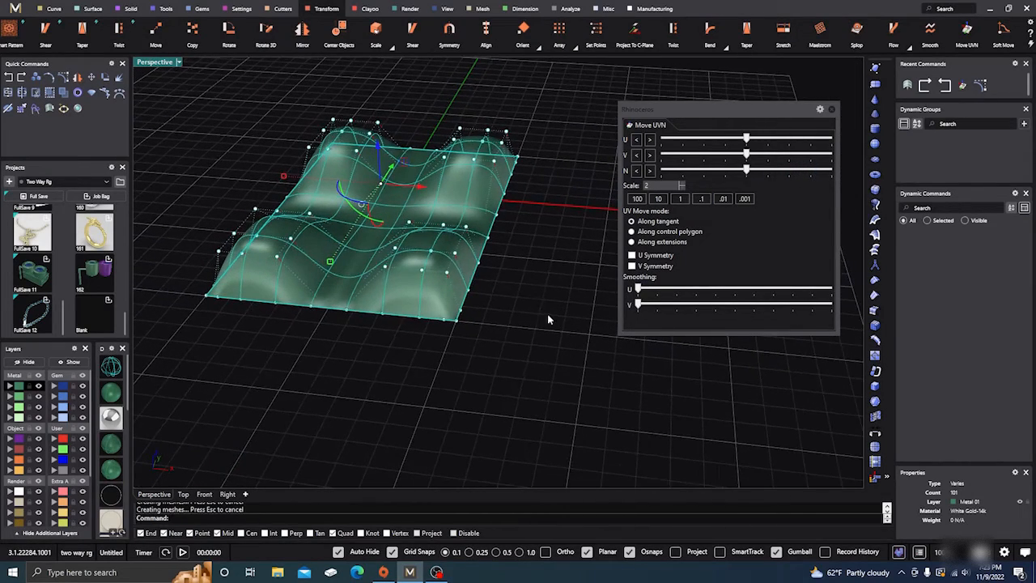
right_click_drag(439, 361, 473, 328)
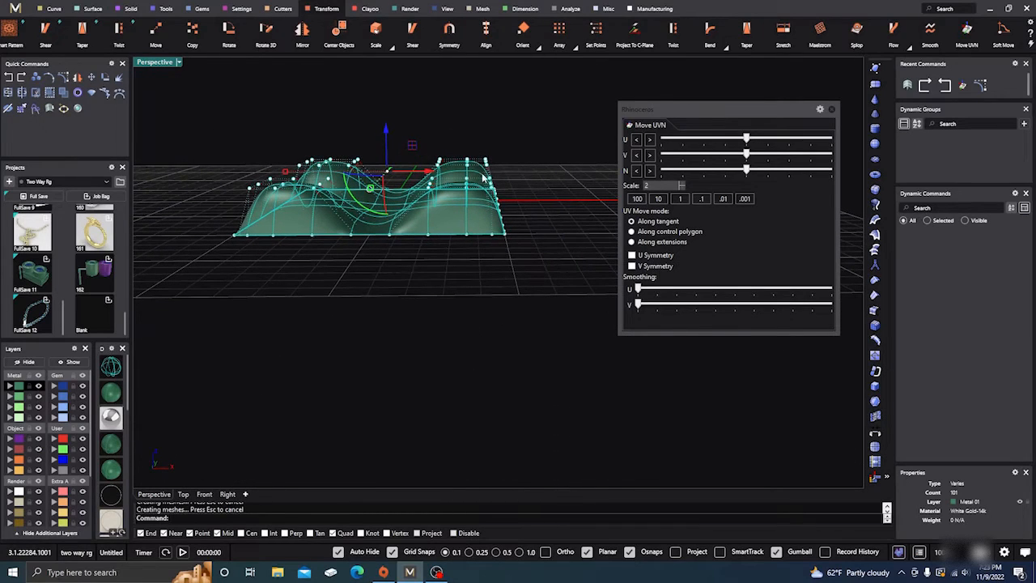
Select only the six outermost raised control points on the mounds' positive X side and shift them in the negative U direction
left_click(476, 145)
mouse_move(473, 142)
left_mouse_down()
mouse_move(489, 183)
mouse_move(485, 135)
left_mouse_up()
right_click_drag(485, 133, 483, 126)
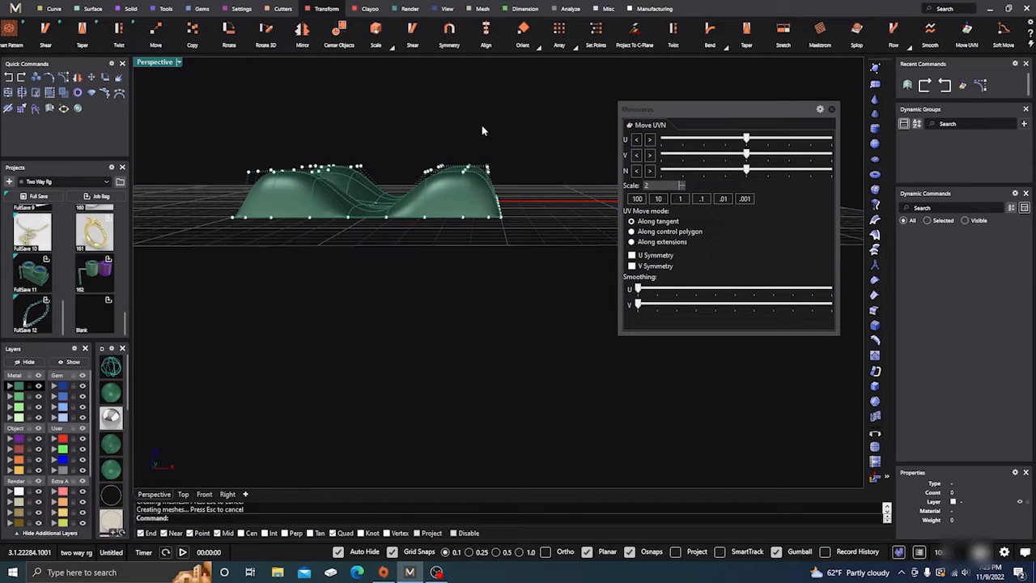
left_click_drag(481, 155, 495, 184)
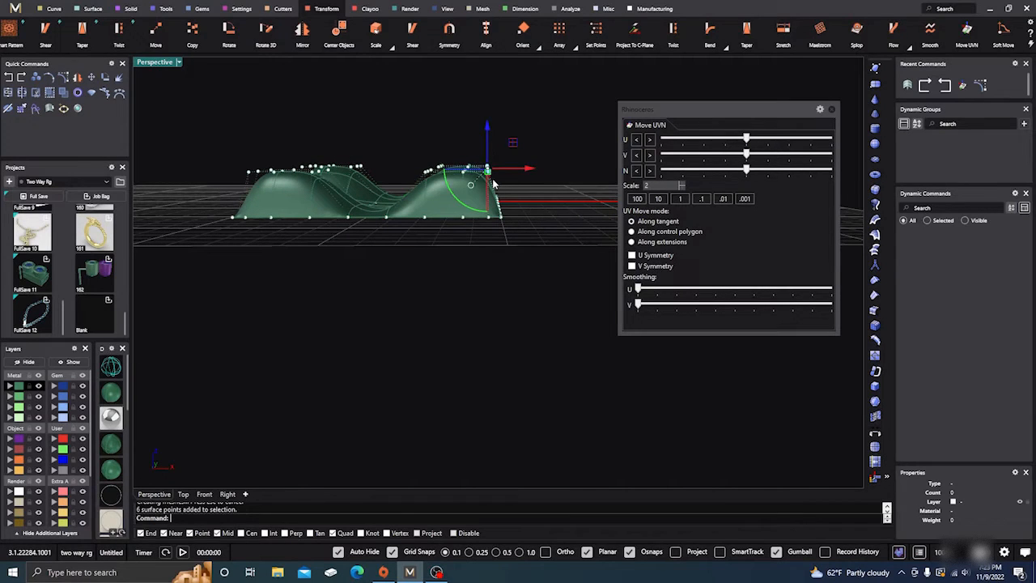
right_click_drag(467, 165, 542, 250)
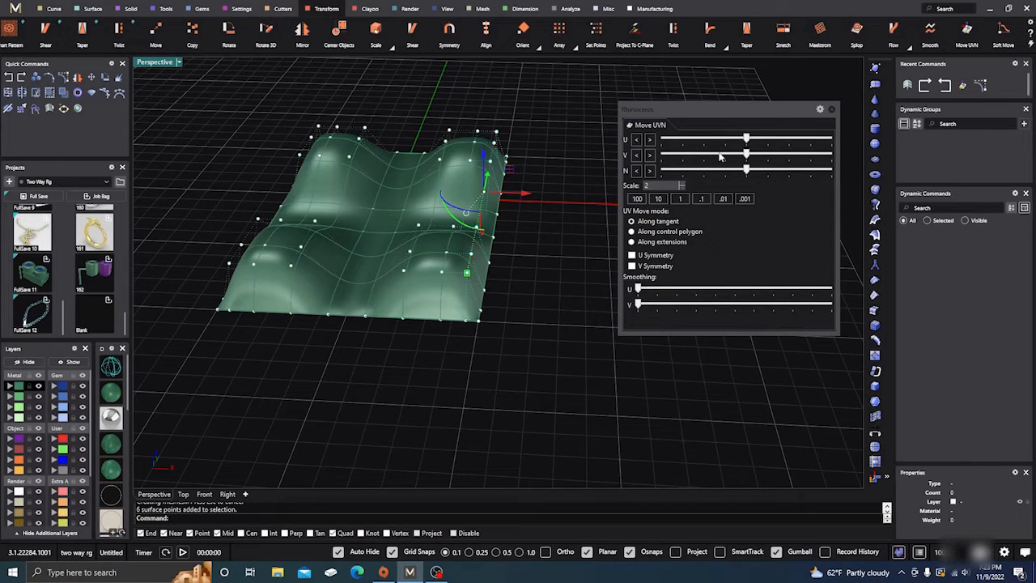
left_click_drag(747, 138, 712, 141)
Select the six raised control points on the inner side of the same two mounds and shift them in the positive V direction
right_click_drag(395, 389, 406, 340)
mouse_move(405, 146)
left_mouse_down()
mouse_move(439, 205)
mouse_move(406, 158)
left_mouse_up()
right_click_drag(406, 159, 413, 148)
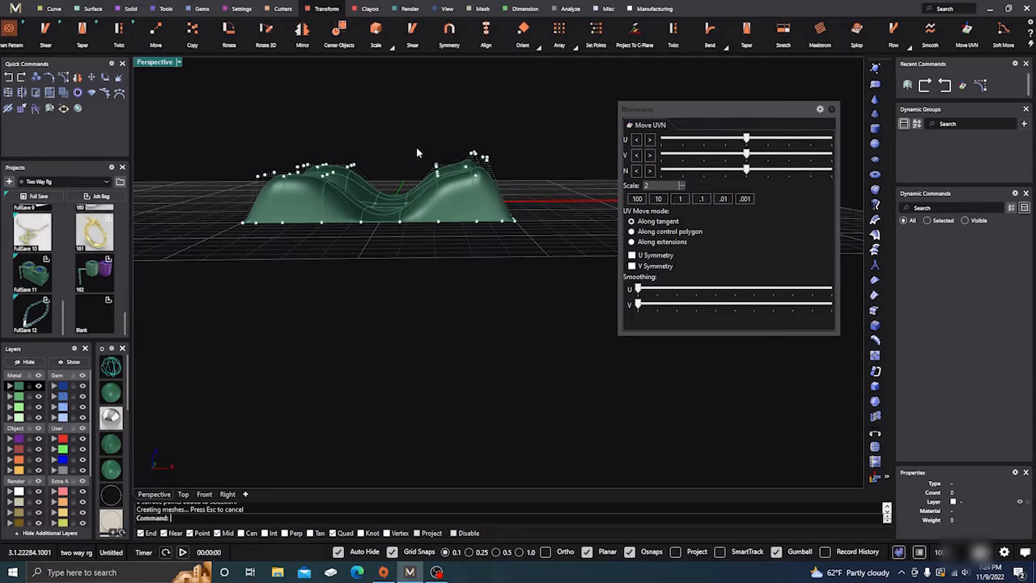
left_click_drag(416, 146, 446, 193)
right_click_drag(450, 194, 569, 233)
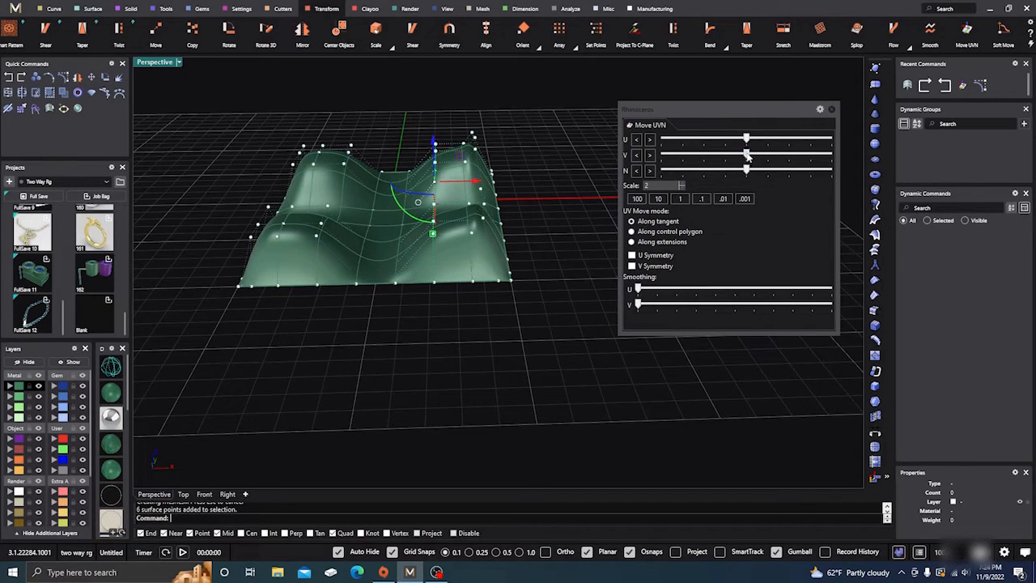
left_click_drag(748, 156, 810, 165)
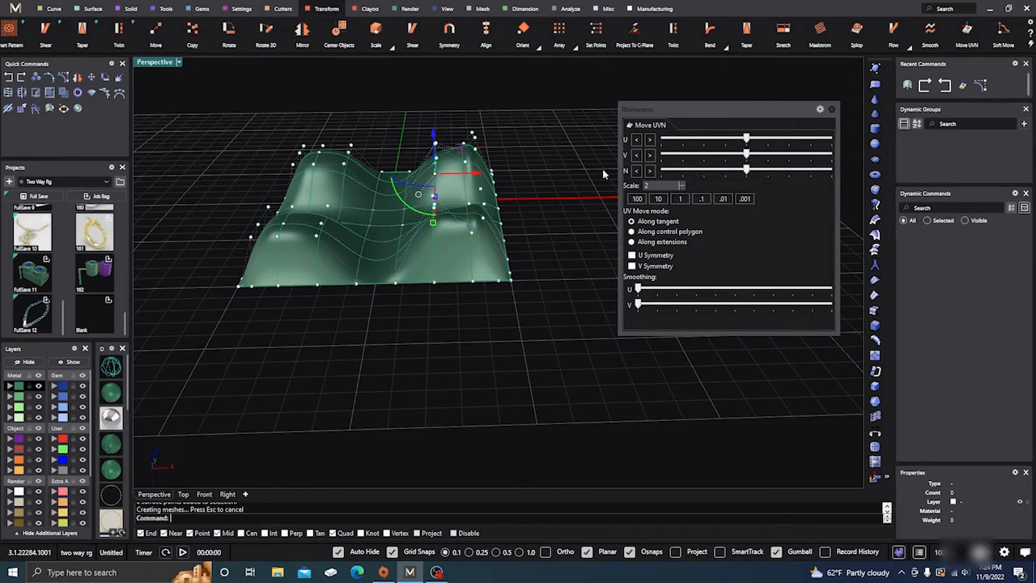
right_click_drag(602, 168, 546, 221)
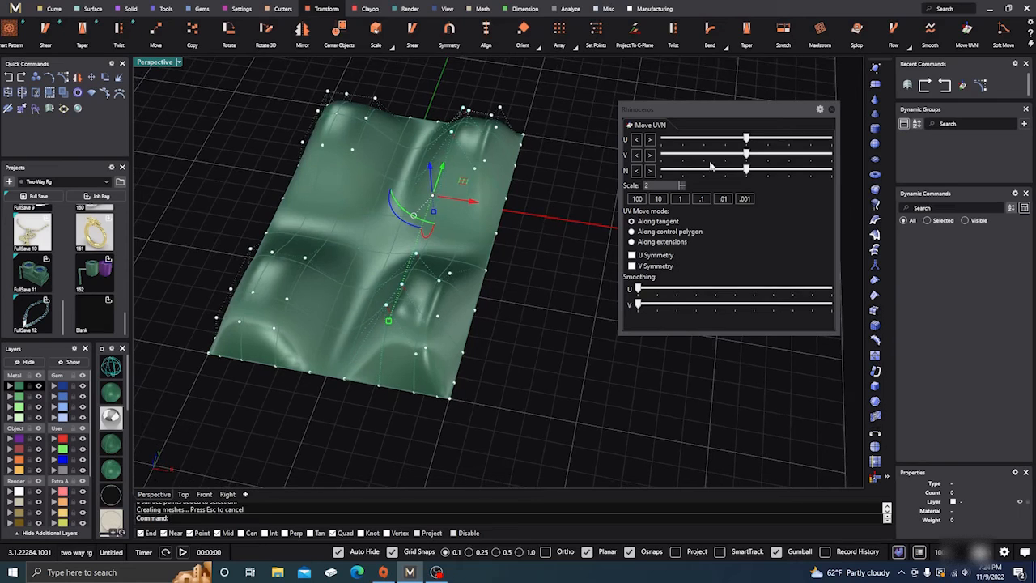
Shift the selected inner points in the negative V direction, then select fourteen raised points on the positive X side and smooth them in V
left_click_drag(748, 154, 719, 160)
right_click_drag(555, 306, 569, 256)
left_click_drag(447, 125, 484, 194)
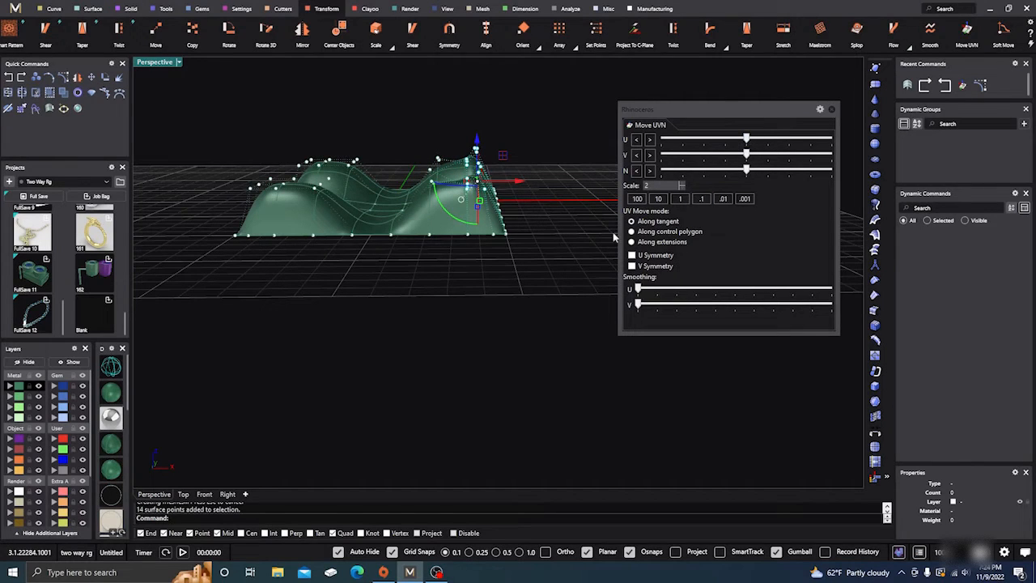
mouse_move(514, 236)
right_mouse_down()
mouse_move(513, 250)
mouse_move(515, 236)
right_mouse_up()
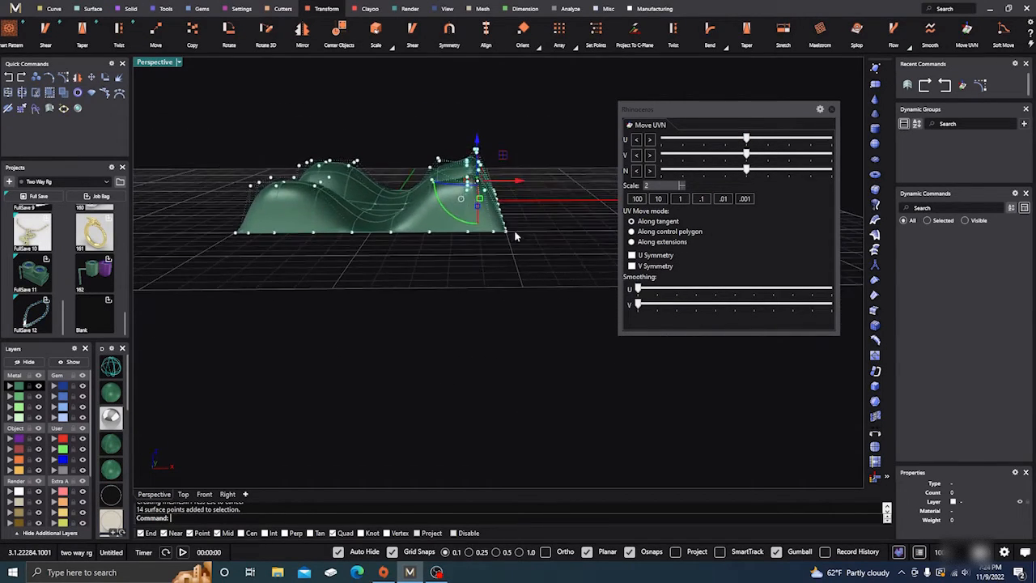
left_click_drag(637, 305, 702, 306)
Select only the six outermost raised control points on the positive X side and smooth them in U
scroll(484, 242, "up", 5)
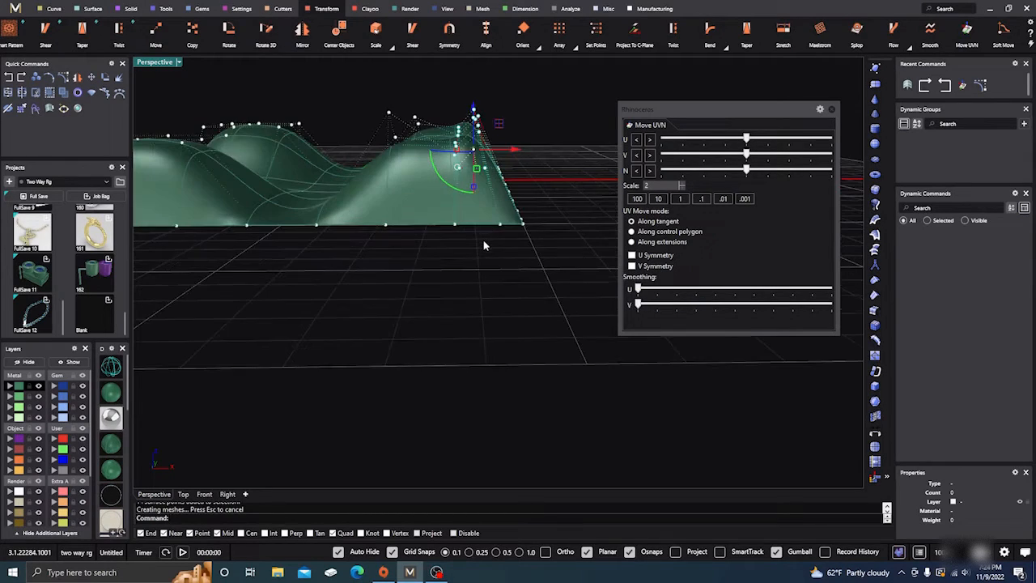
left_click(501, 268)
right_click_drag(502, 268, 496, 266)
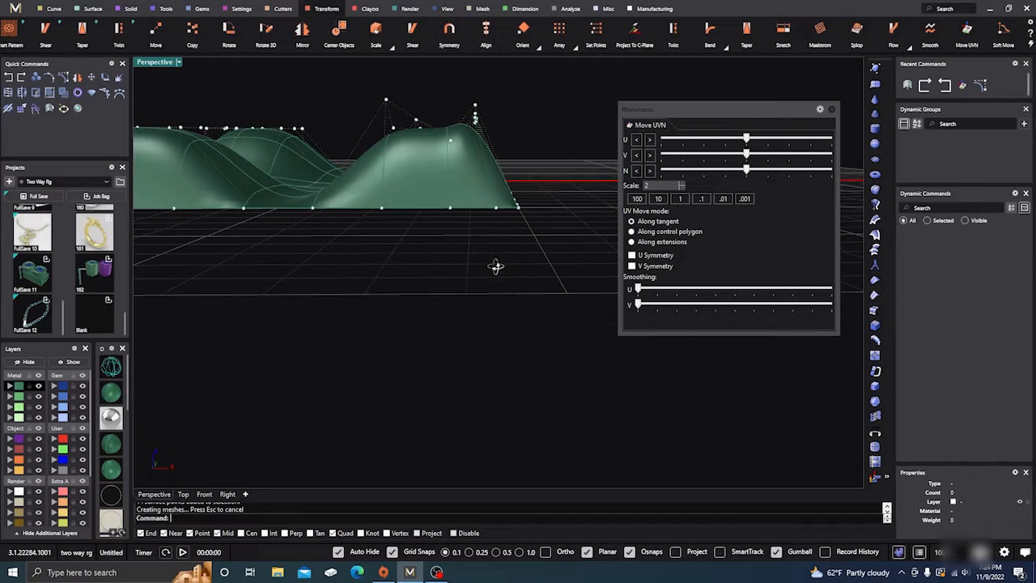
left_click_drag(475, 114, 492, 136)
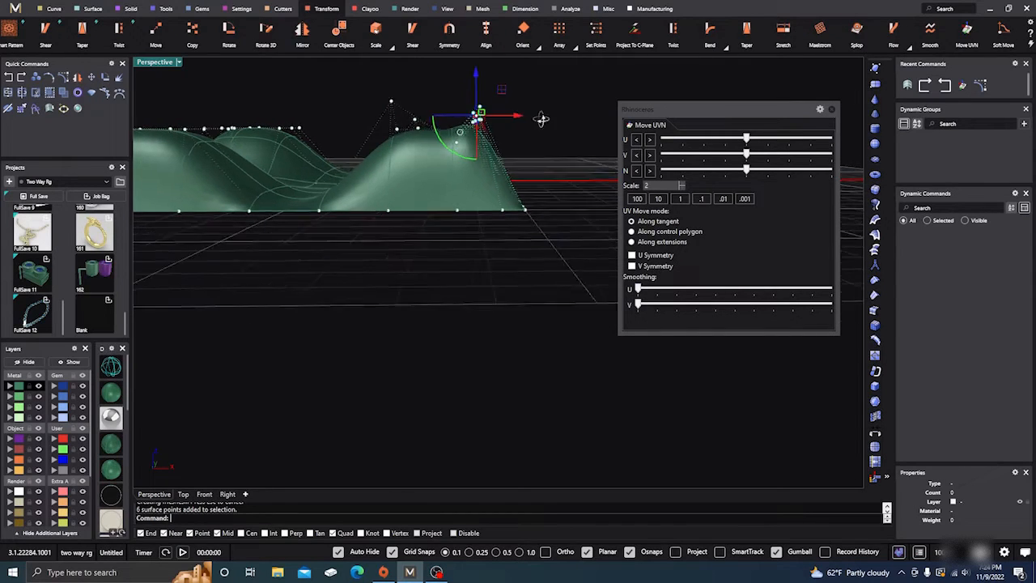
right_click_drag(543, 113, 541, 136)
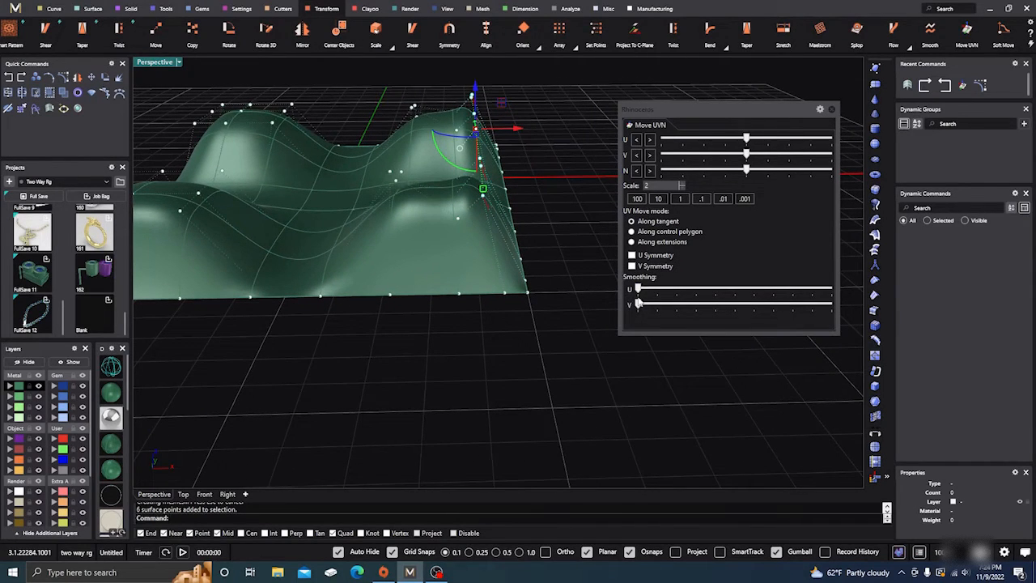
left_click_drag(639, 291, 713, 299)
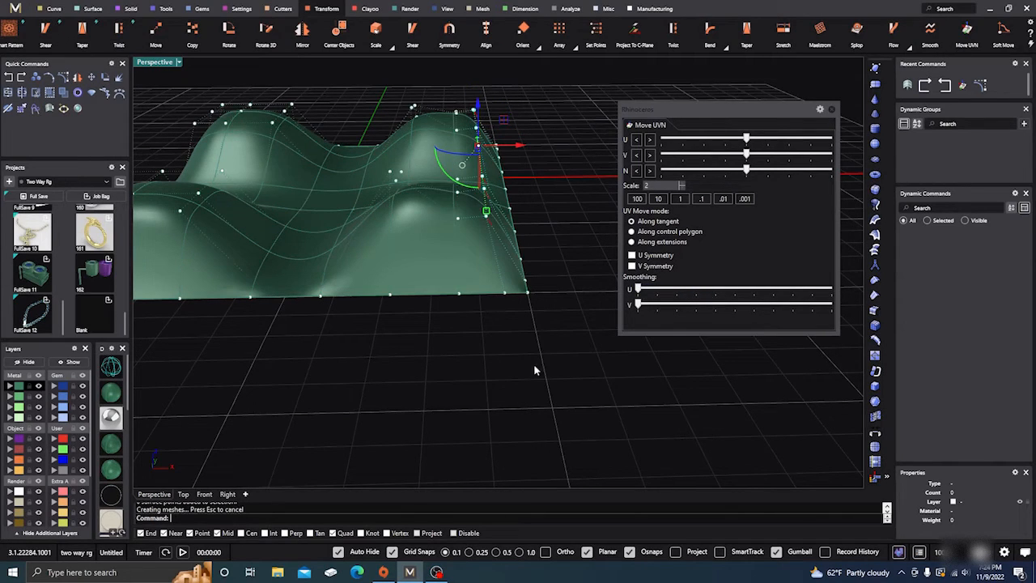
right_click_drag(534, 370, 532, 352)
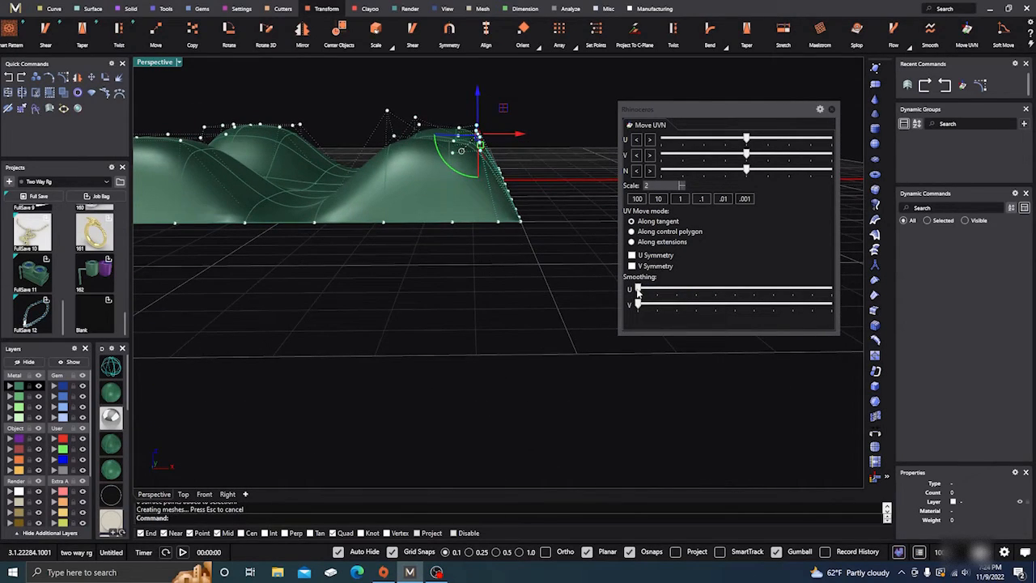
left_click_drag(638, 293, 668, 293)
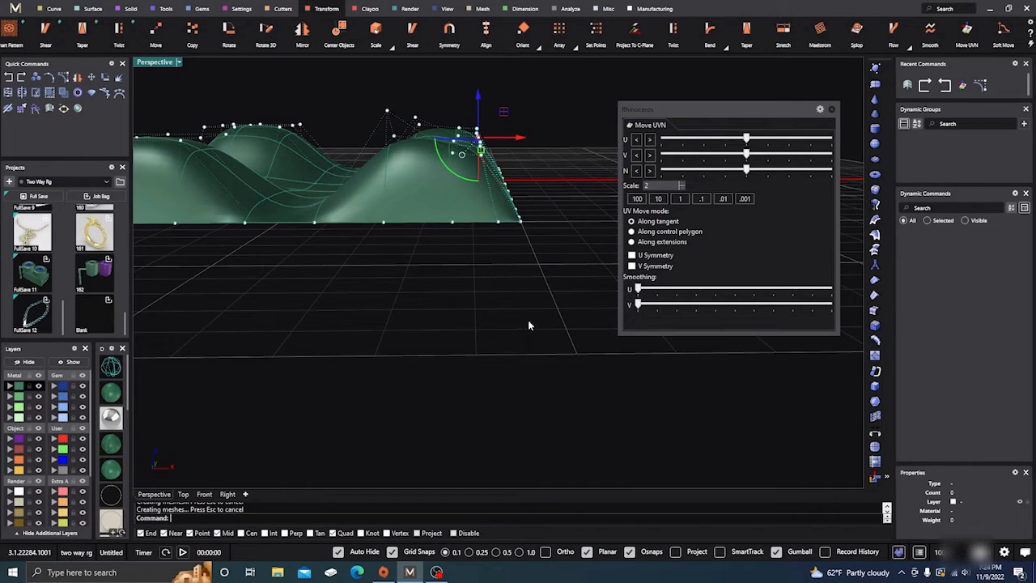
Select the six control points on the inner side of the positive X mounds and smooth them in V
right_click_drag(529, 321, 535, 321)
left_click_drag(384, 103, 433, 165)
right_click_drag(459, 250, 464, 324)
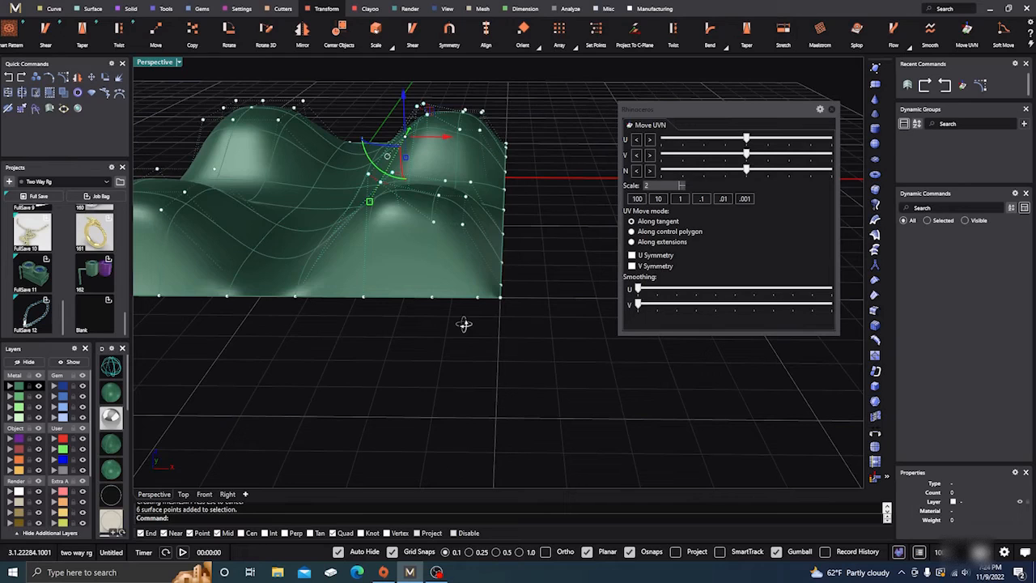
left_click_drag(640, 306, 731, 310)
right_click_drag(512, 365, 425, 318)
right_click_drag(442, 357, 437, 298)
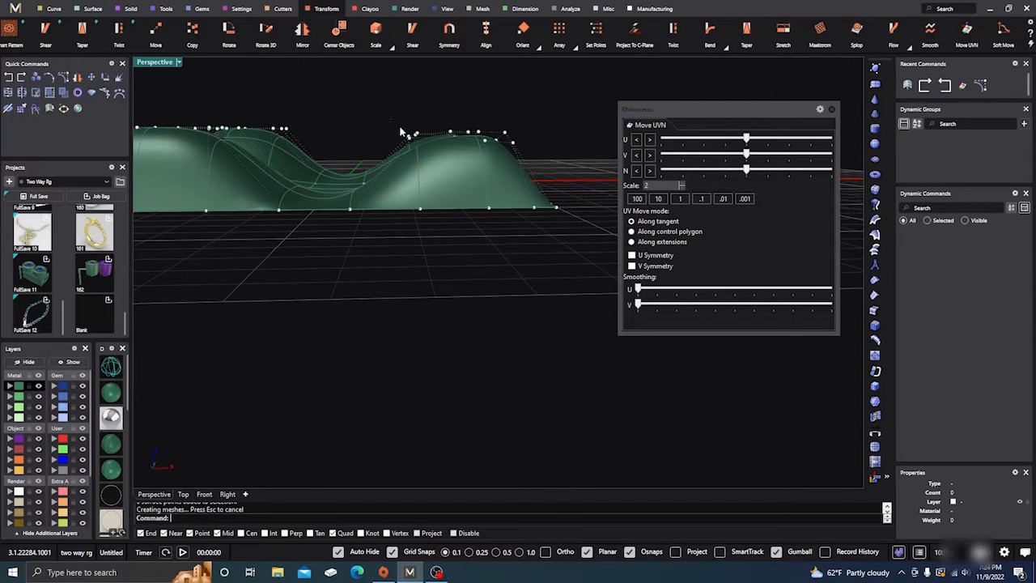
Select the four control points on the inner slope of the positive X mounds and even out their positions
left_click_drag(400, 129, 463, 146)
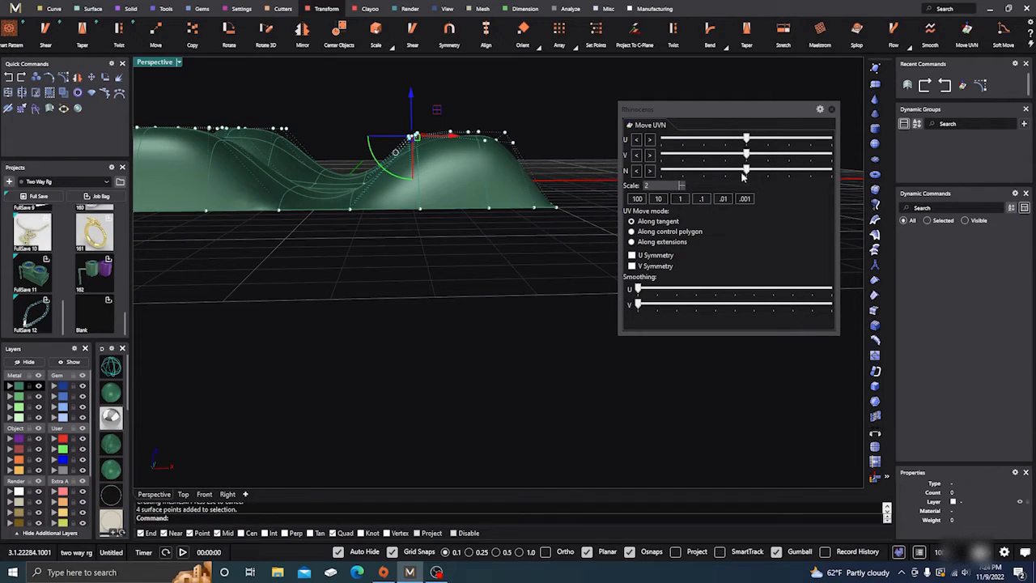
mouse_move(640, 308)
left_mouse_down()
mouse_move(663, 304)
mouse_move(664, 291)
mouse_move(639, 292)
left_mouse_up()
right_click_drag(511, 276, 507, 349)
mouse_move(448, 162)
left_mouse_down()
mouse_move(434, 163)
mouse_move(447, 162)
left_mouse_up()
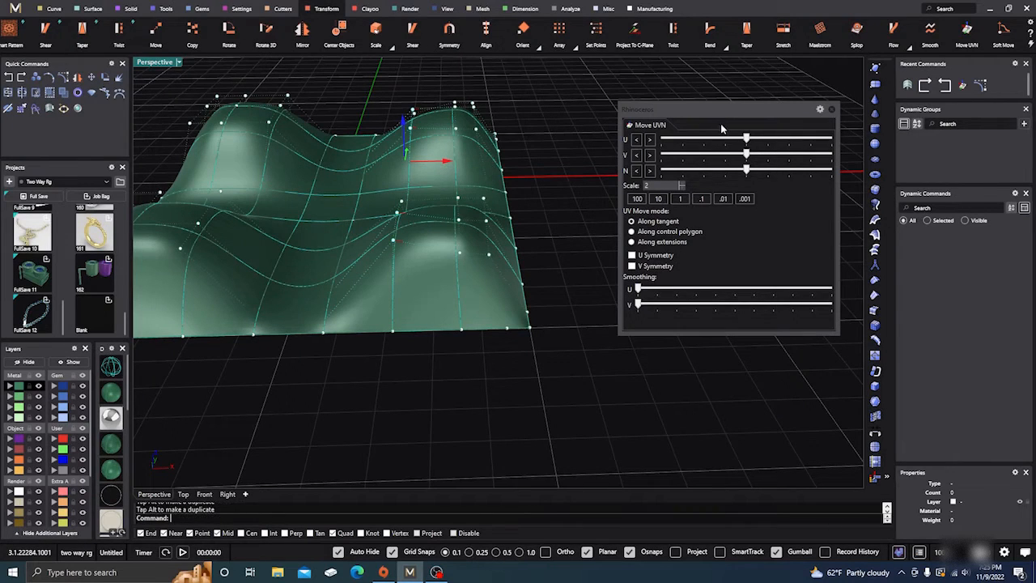
right_click_drag(565, 234, 565, 301)
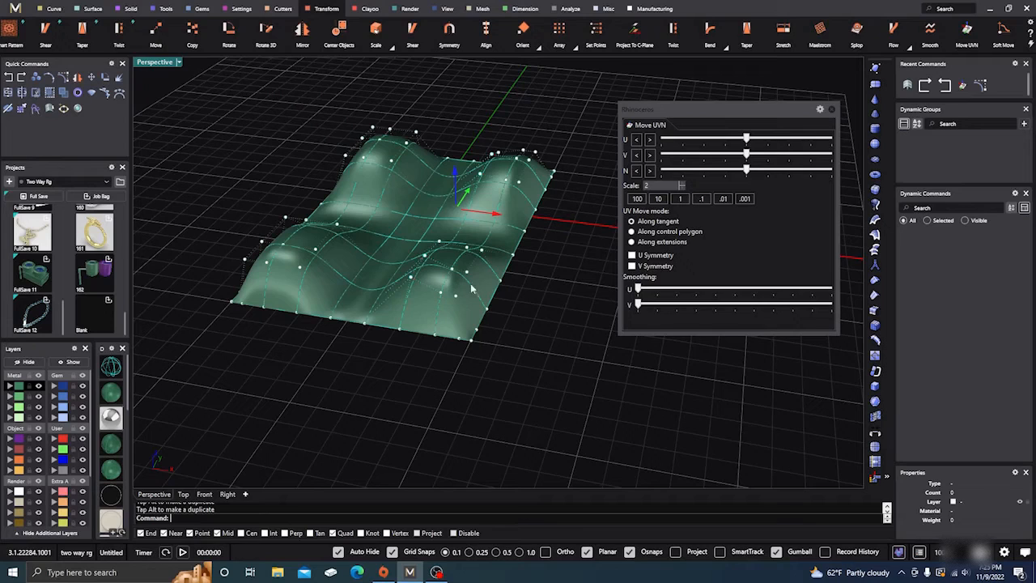
Close Move UVN, turn off the control points, and view the surface in a glossy display mode without isocurves
left_click(508, 312)
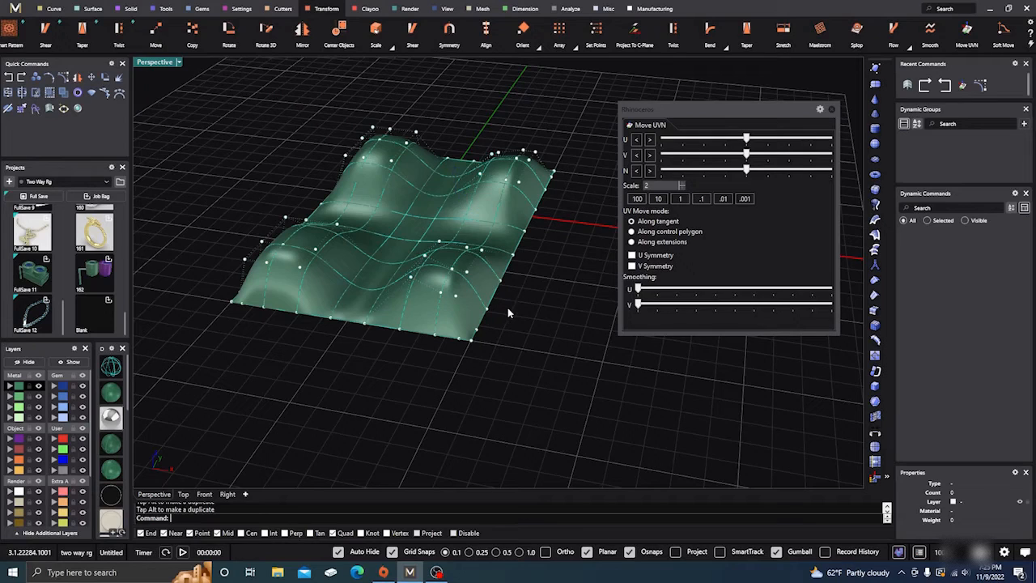
left_click(832, 111)
key("Escape")
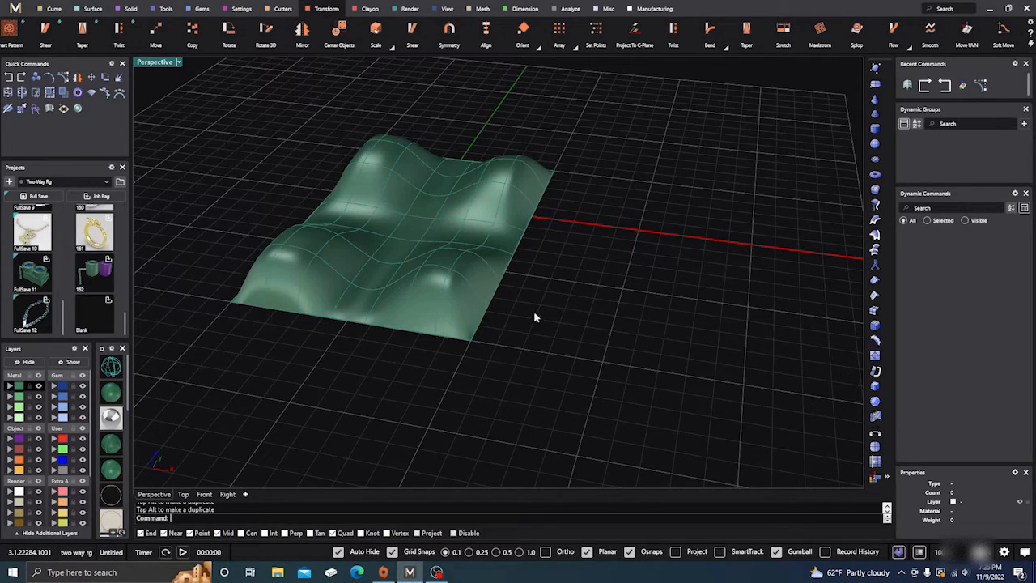
scroll(111, 478, "down", 5)
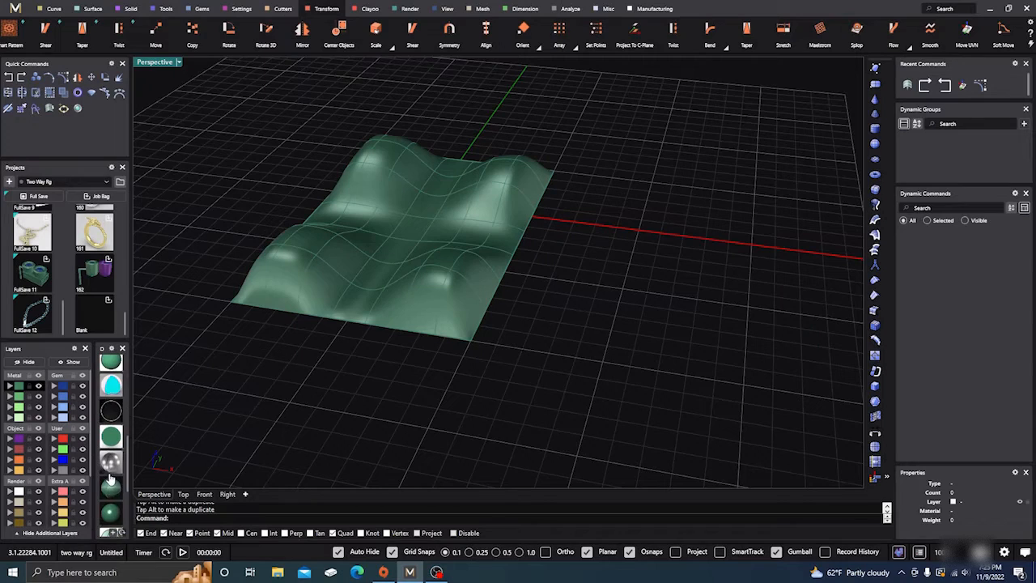
left_click(110, 513)
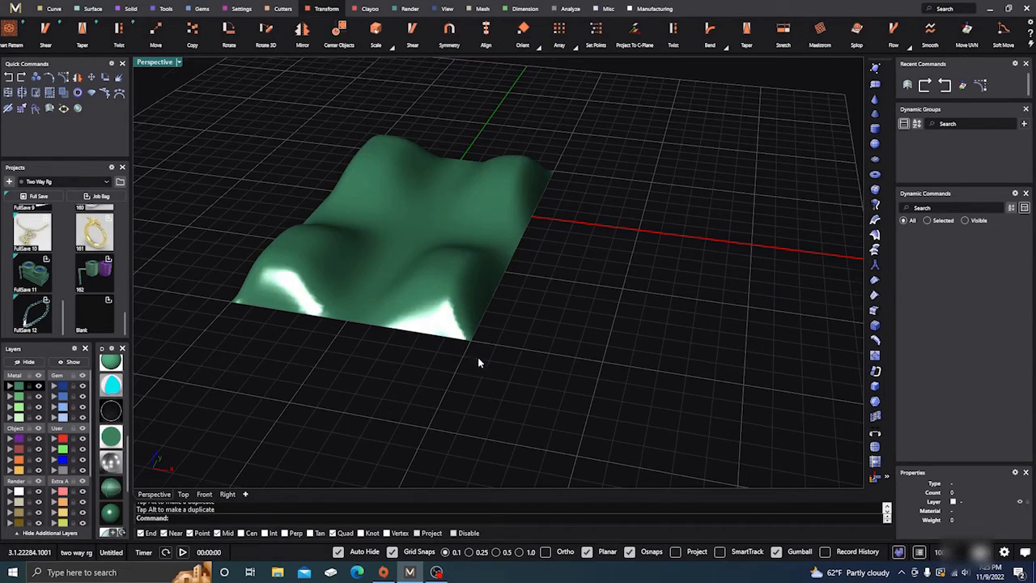
right_click_drag(478, 359, 446, 344)
scroll(423, 288, "down", 6)
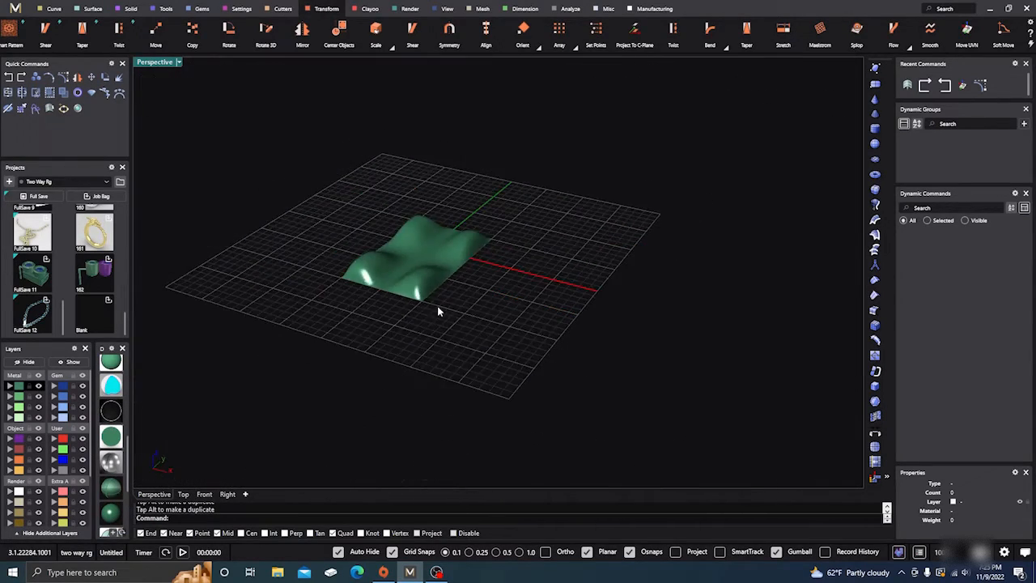
scroll(411, 296, "up", 5)
Select the mounded surface and duplicate its outline with DupBorder
left_click(354, 293)
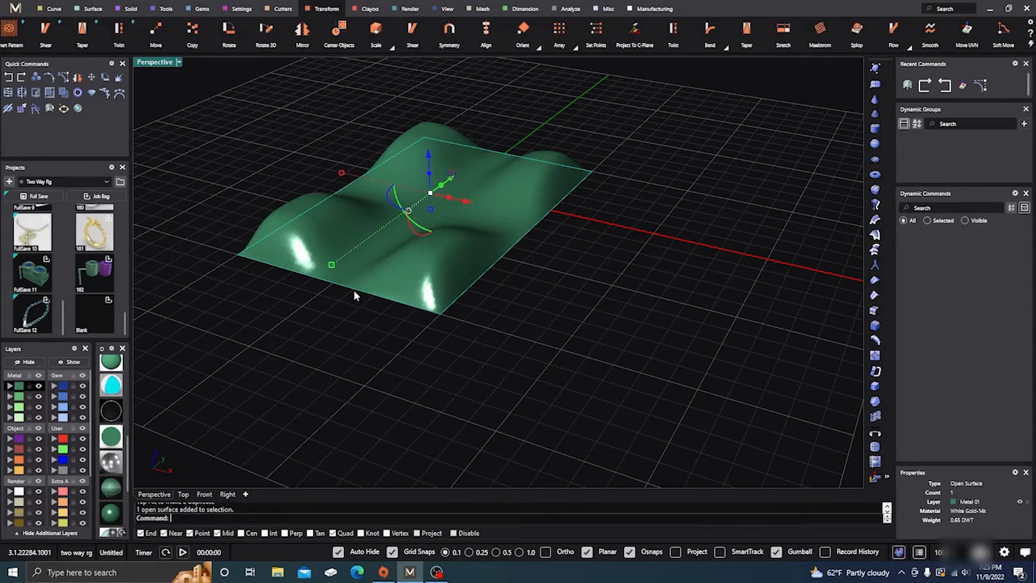
left_click(52, 9)
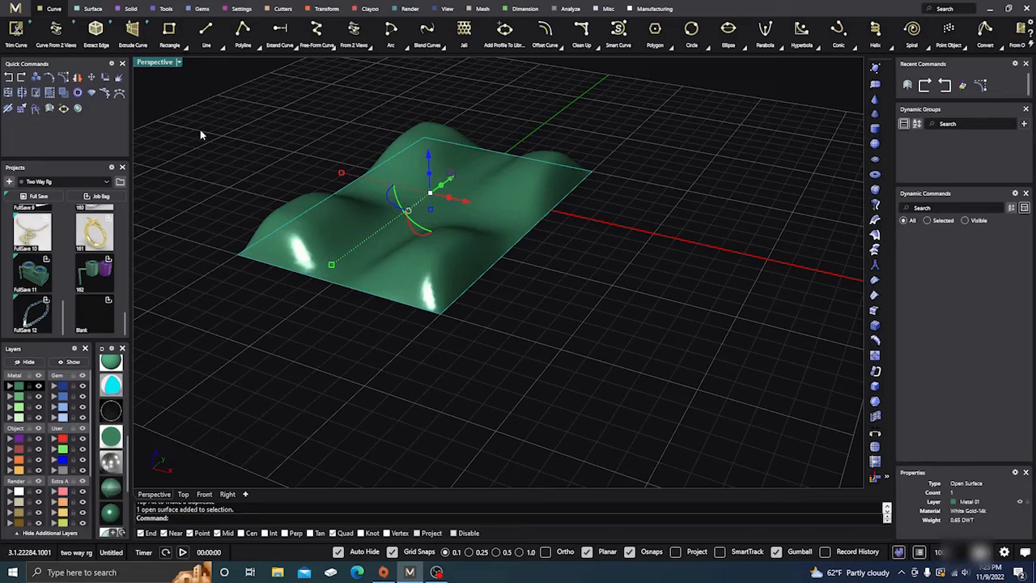
type("Cup")
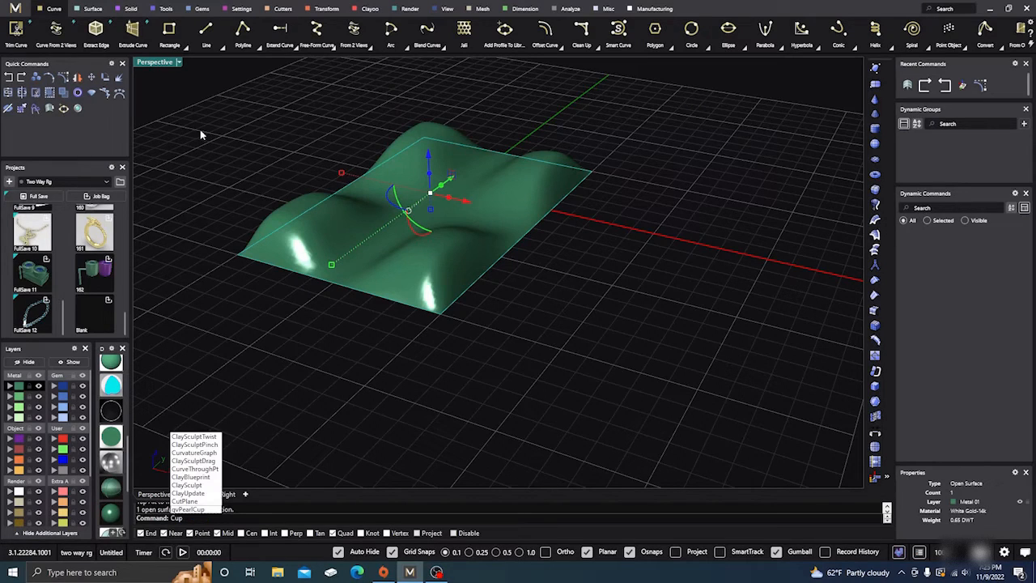
key("BackSpace")
key("BackSpace")
key("BackSpace")
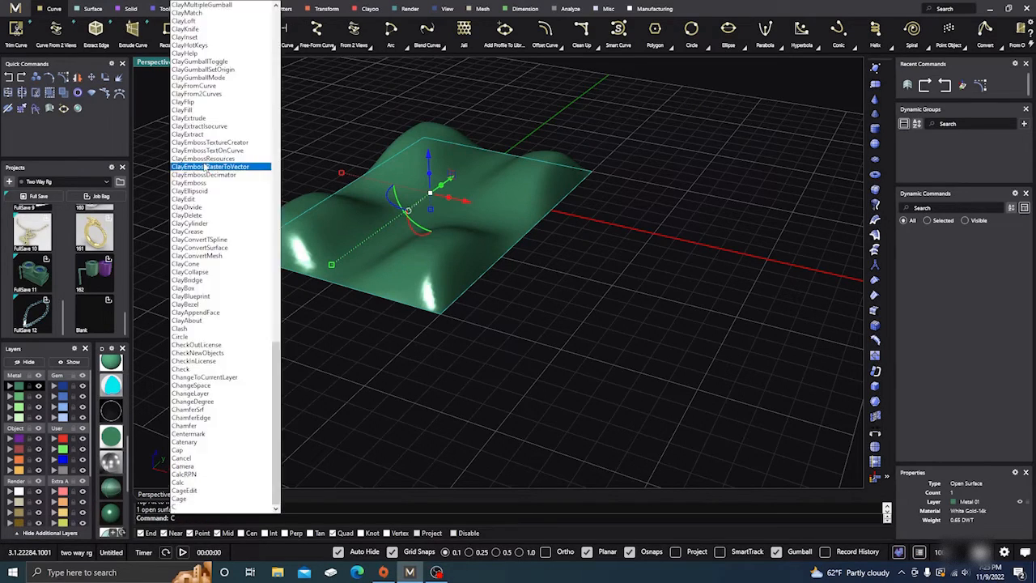
type("DupBorder")
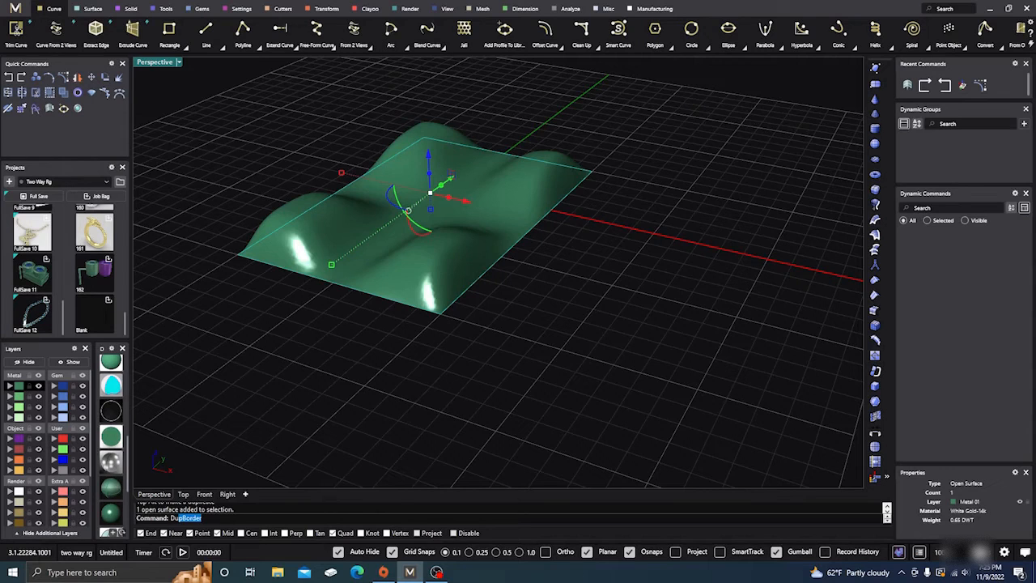
scroll(185, 198, "up", 1)
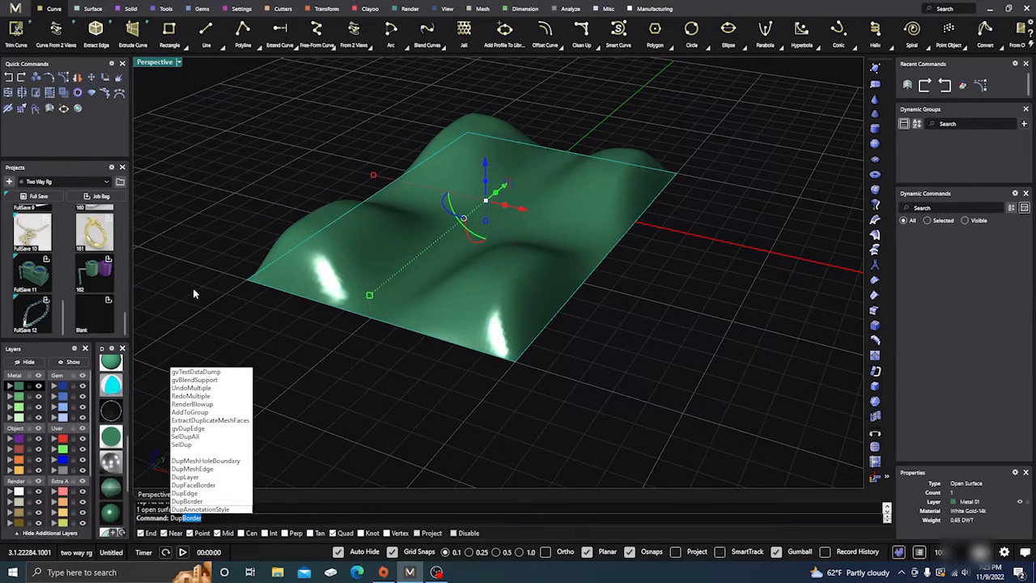
key("Return")
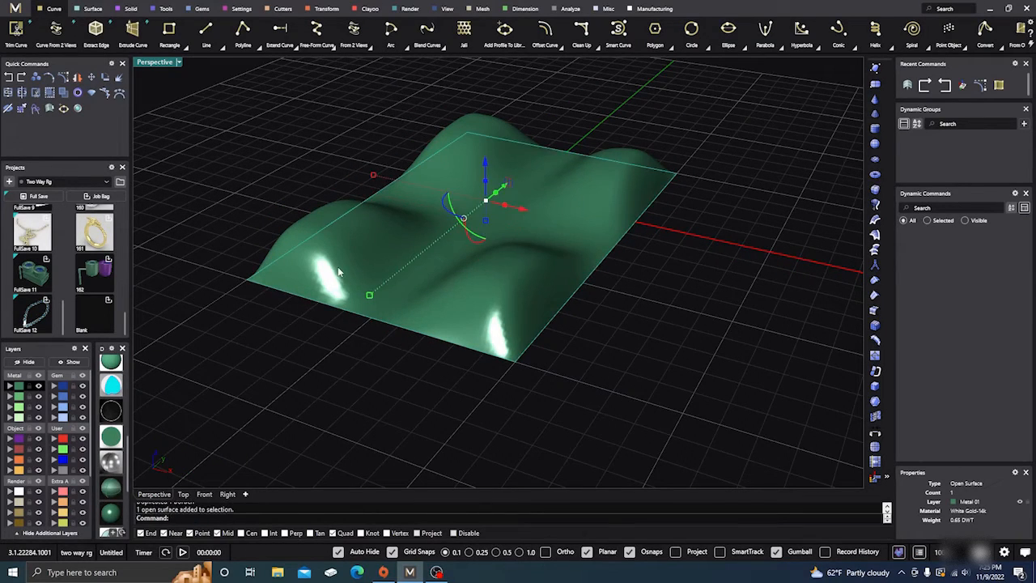
Hide the surface to check for the duplicated border curve, then show and reselect the surface
right_click(339, 272)
left_click(284, 347)
left_click(316, 288)
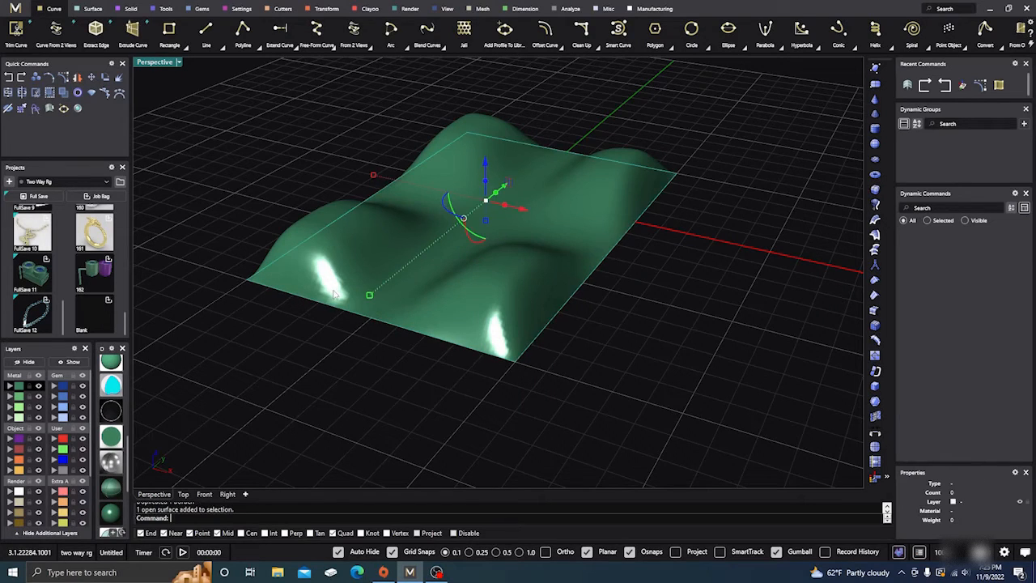
left_click(29, 362)
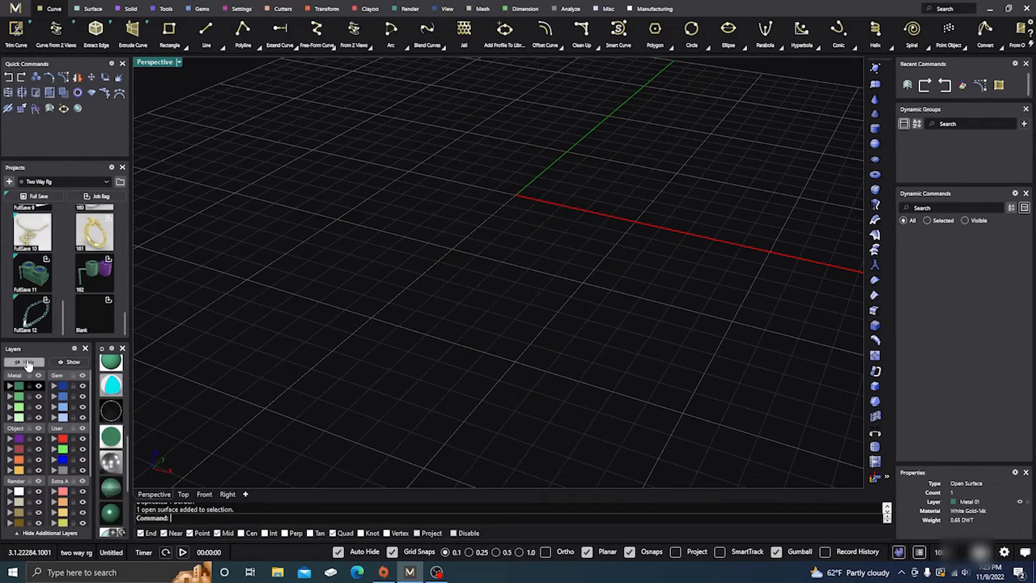
left_click(70, 361)
left_click(371, 299)
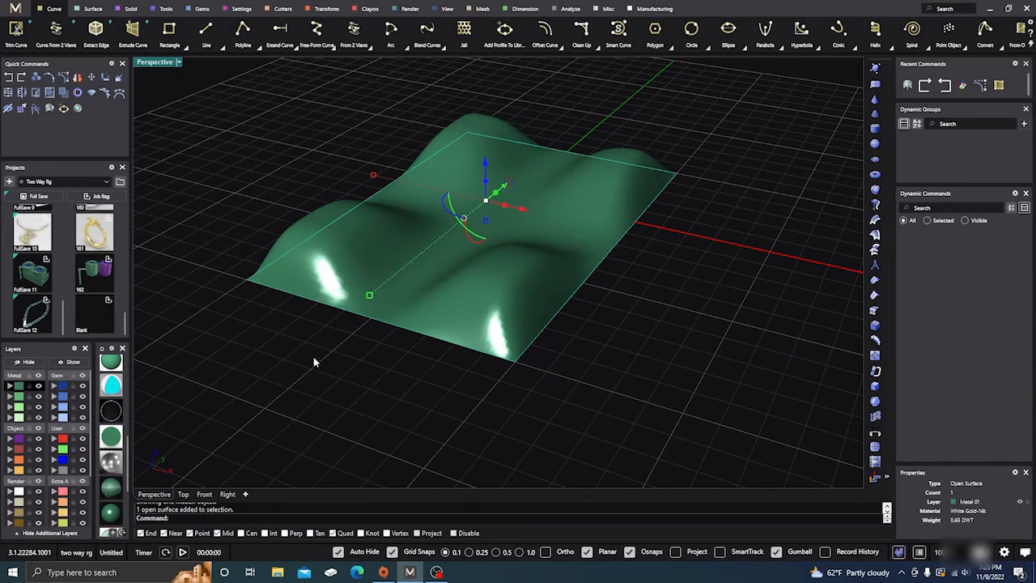
Make Creation the current layer and duplicate the surface's border once more with DupBorder
key("Escape")
type("DupBorder")
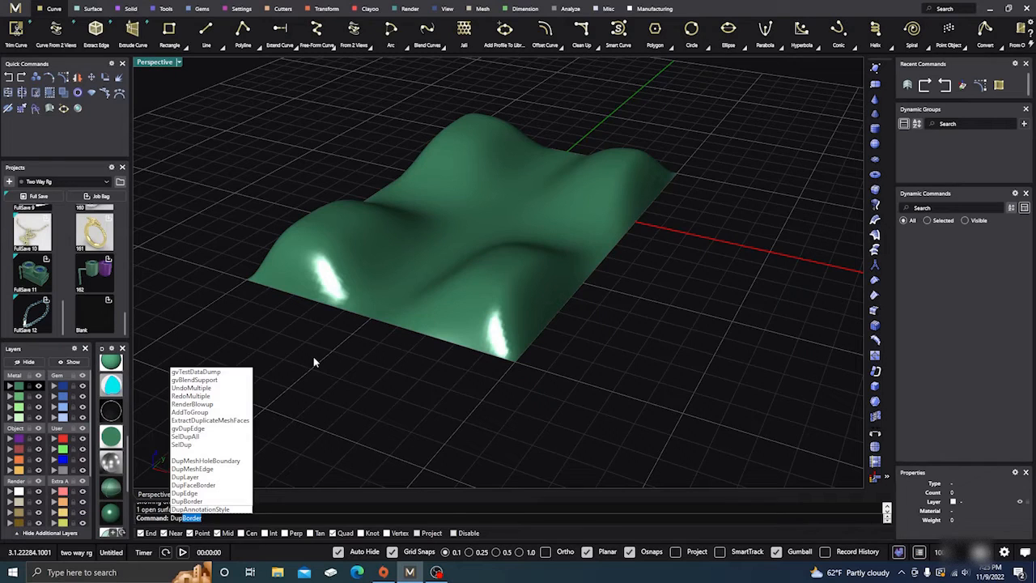
key("Return")
left_click(396, 301)
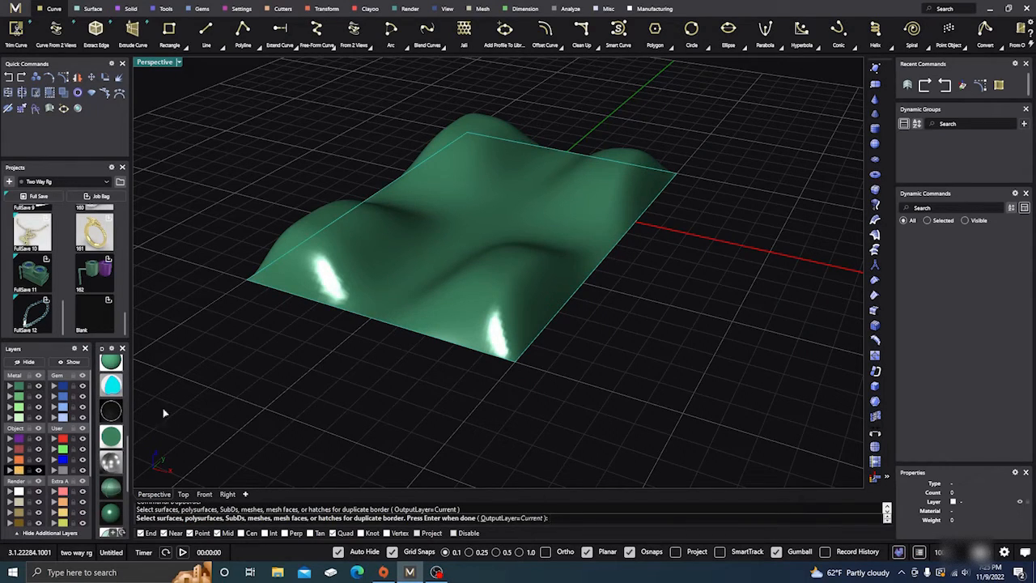
key("Return")
Switch the viewport to the shaded display mode with isocurves and hide the surface, leaving its border curves
left_click(334, 266)
mouse_move(280, 376)
right_mouse_down()
mouse_move(308, 332)
mouse_move(272, 369)
right_mouse_up()
left_click(112, 488)
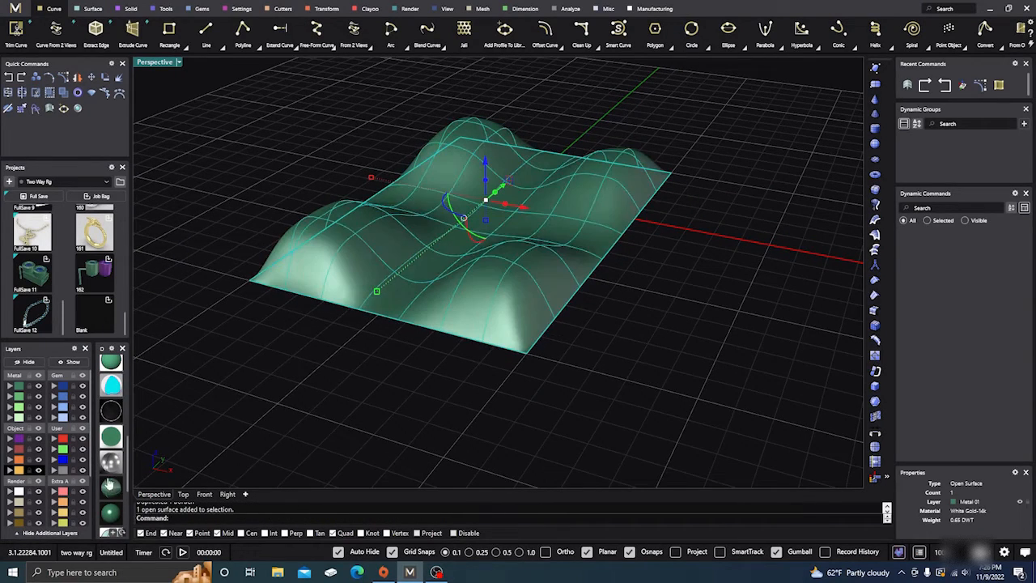
scroll(368, 346, "up", 5)
left_click(369, 344)
left_click(417, 278)
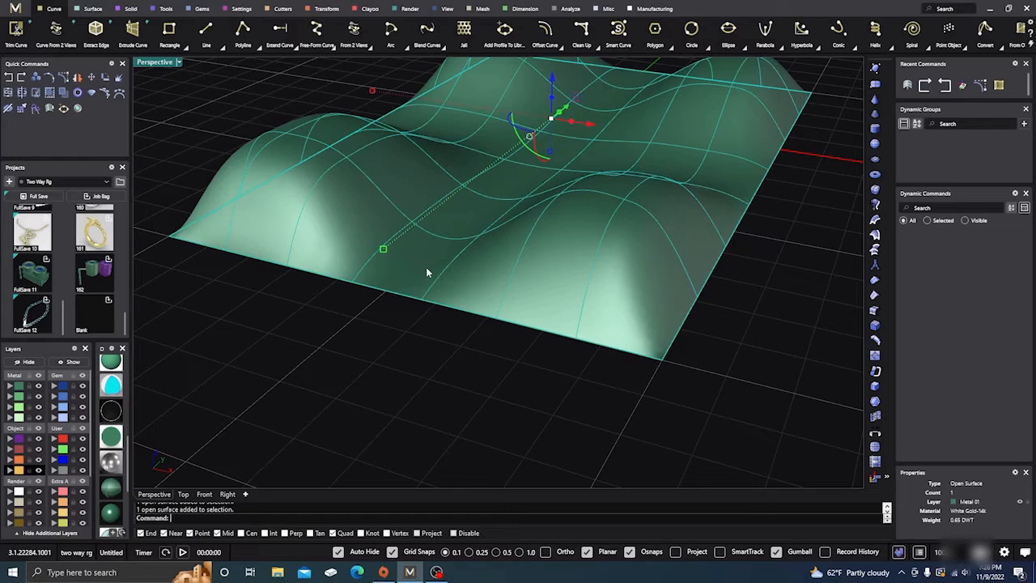
left_click(30, 363)
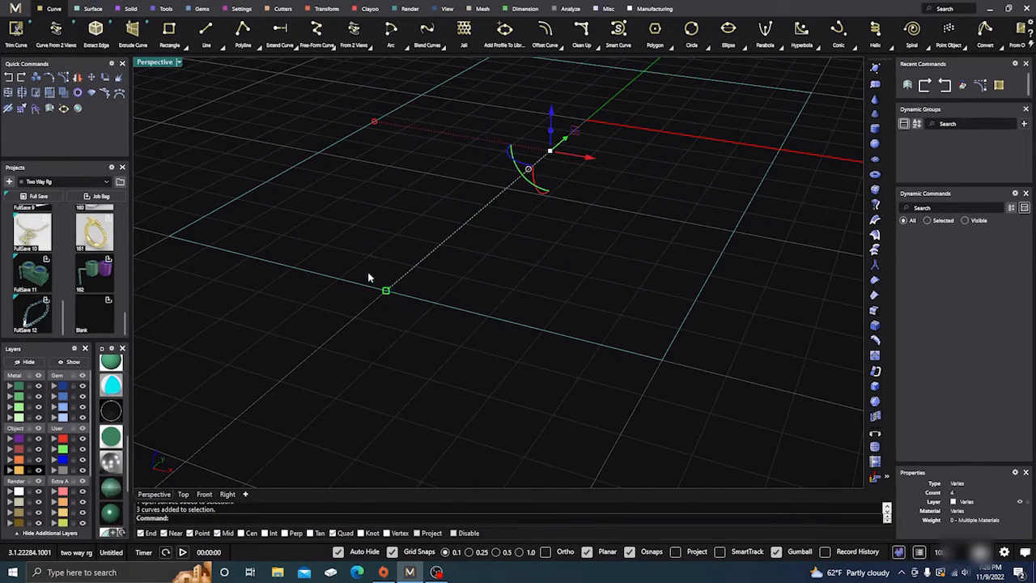
Assign the selected border curves to the Creation layer and delete one of the overlapping duplicate curves
left_click(19, 472)
left_click(320, 362)
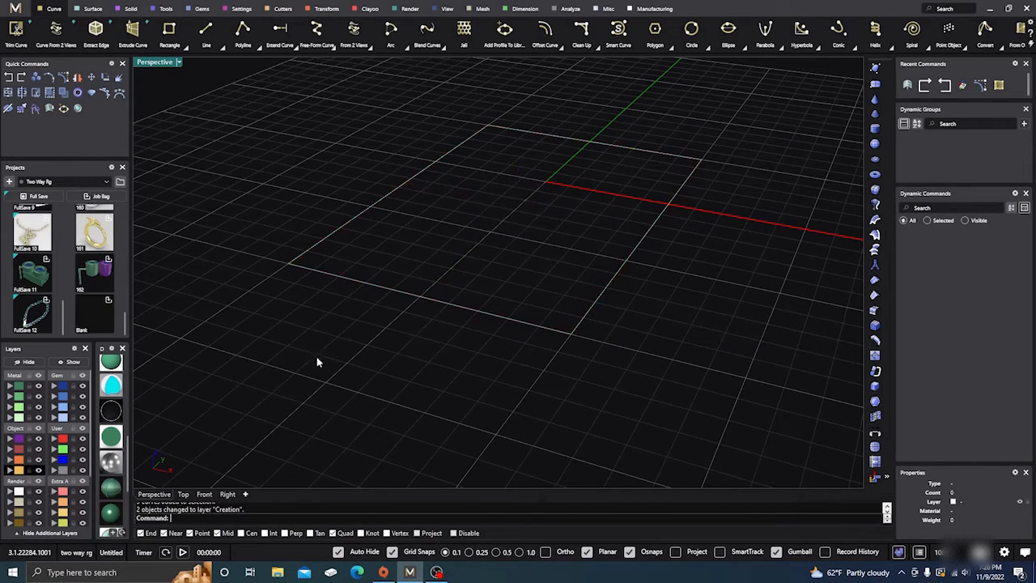
right_click_drag(319, 362, 486, 289)
left_click(494, 277)
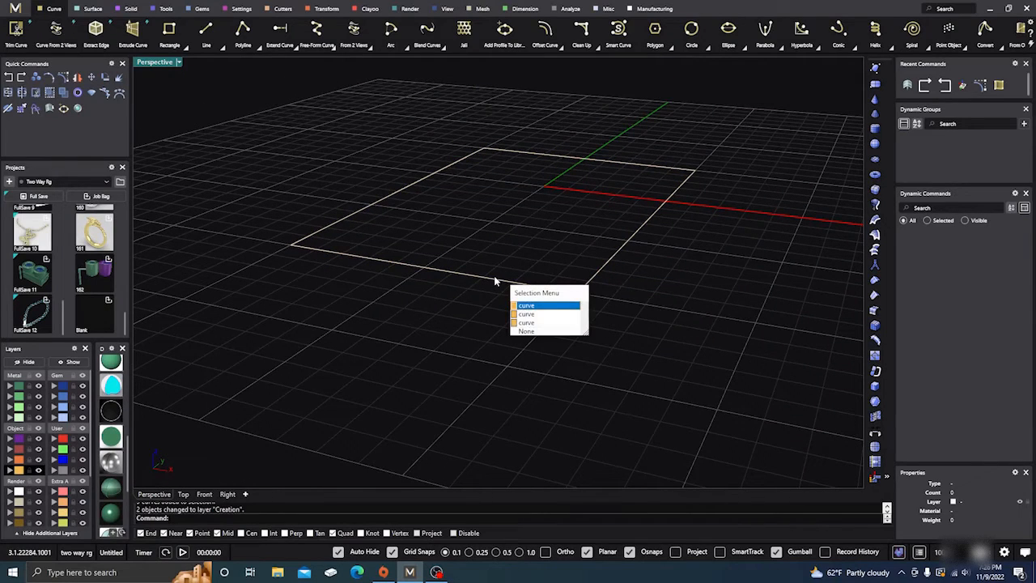
left_click(526, 305)
key("Delete")
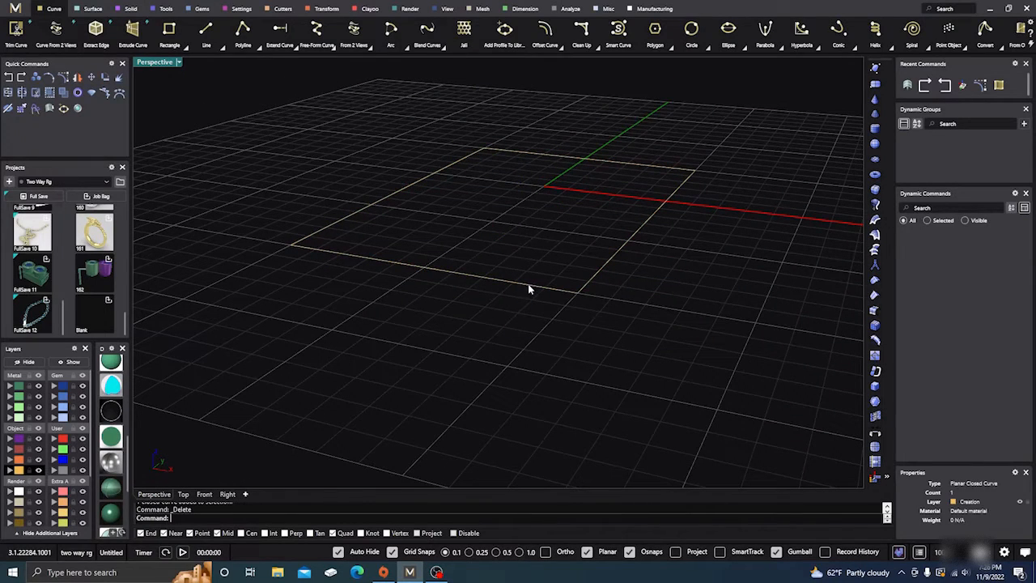
Extrude the remaining rectangular border curve straight down to form side walls
left_click(527, 284)
left_click(558, 314)
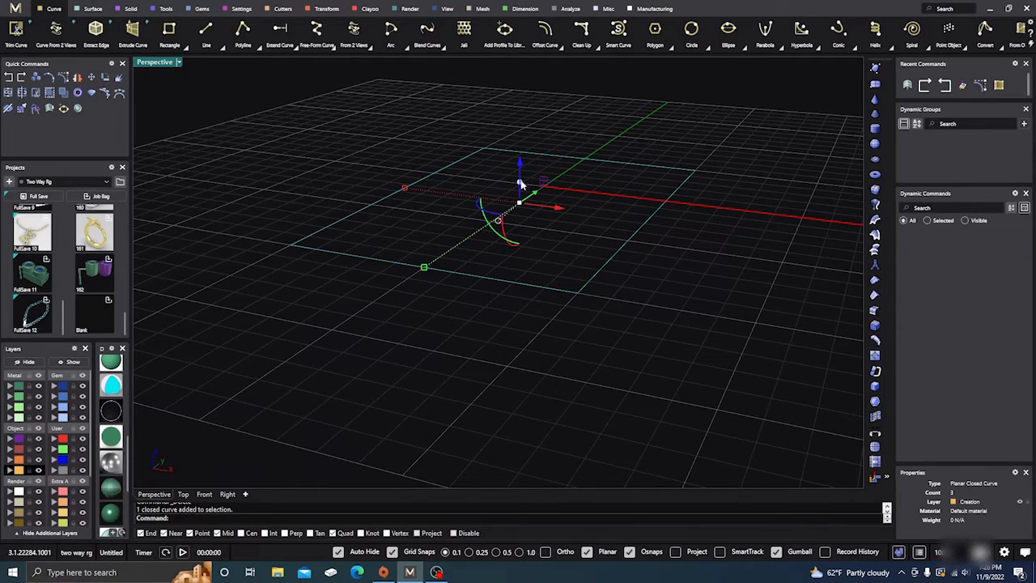
left_click_drag(521, 184, 521, 230)
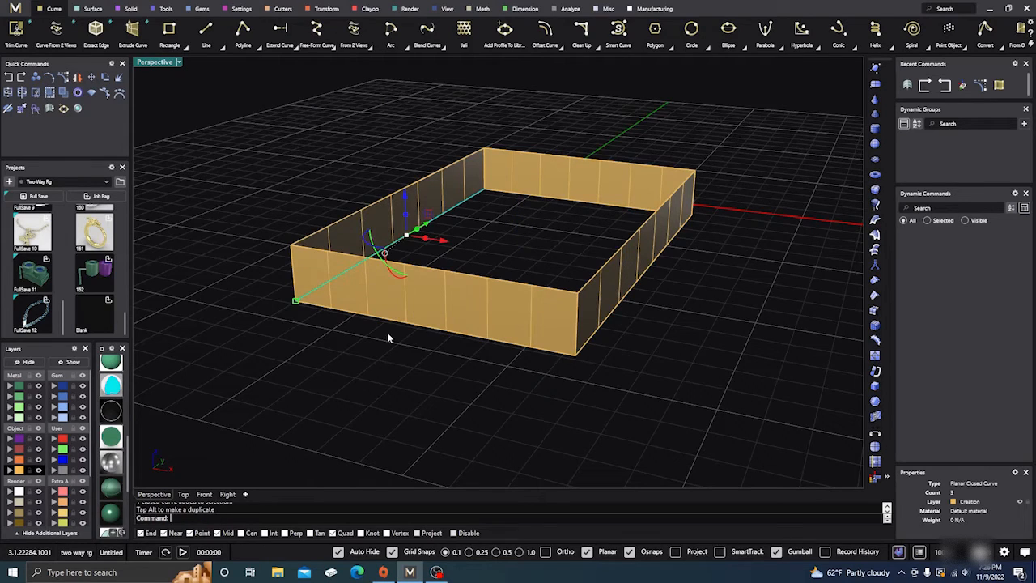
Unhide the mounded surface so it sits on the extruded walls
left_click(75, 363)
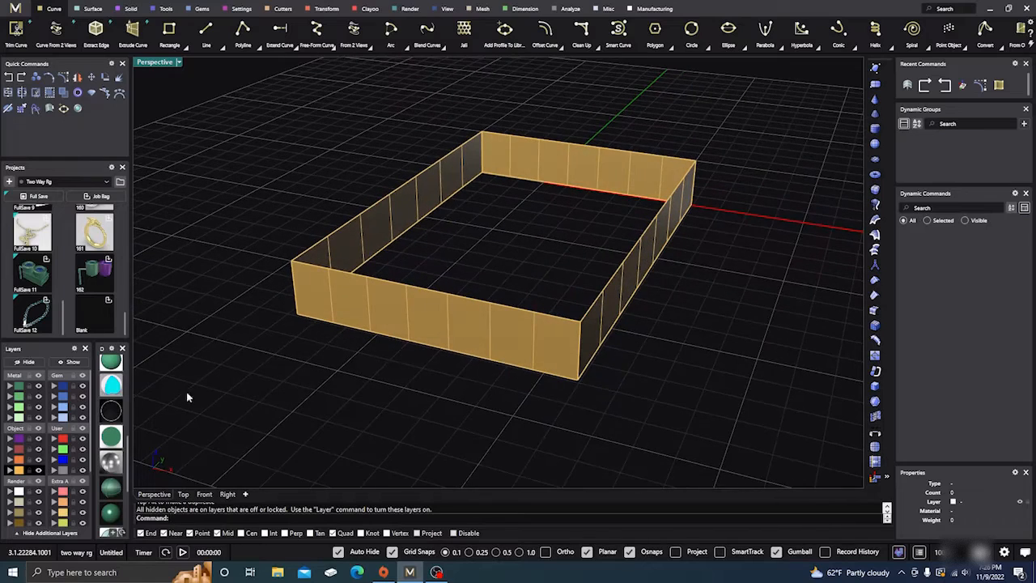
left_click(74, 363)
right_click_drag(388, 410, 399, 384)
scroll(541, 256, "up", 4)
Join the mounded surface and the extruded walls into one polysurface
left_click(549, 218)
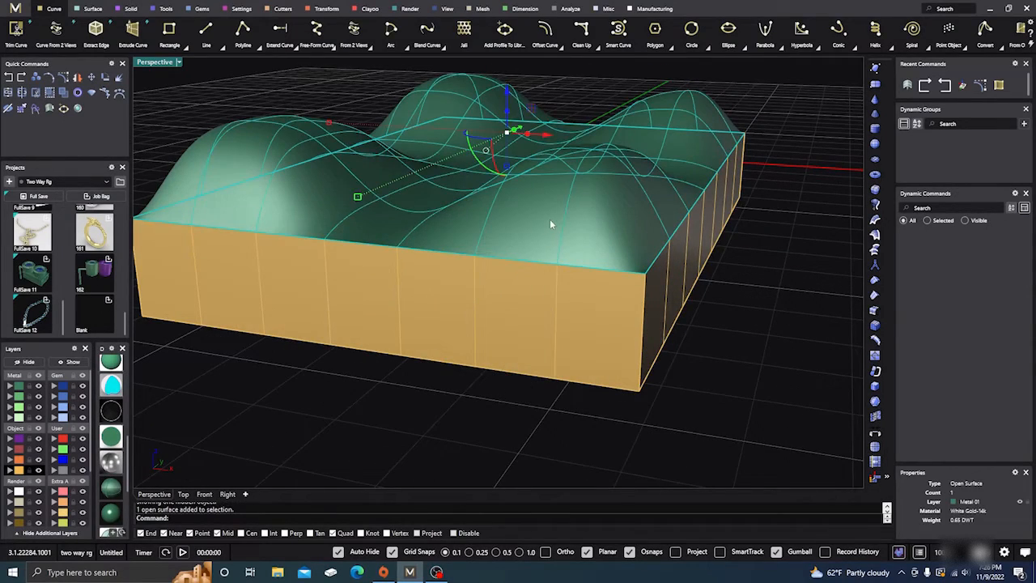
left_click(557, 268, "shift")
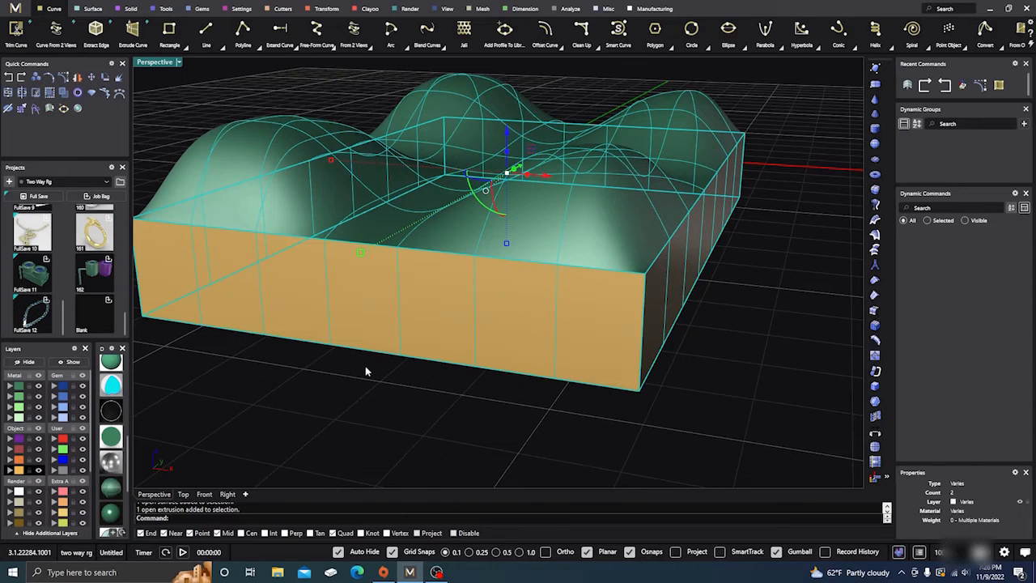
left_click(8, 108)
left_click(684, 368)
Cap the open underside of the joined polysurface
scroll(641, 270, "down", 3)
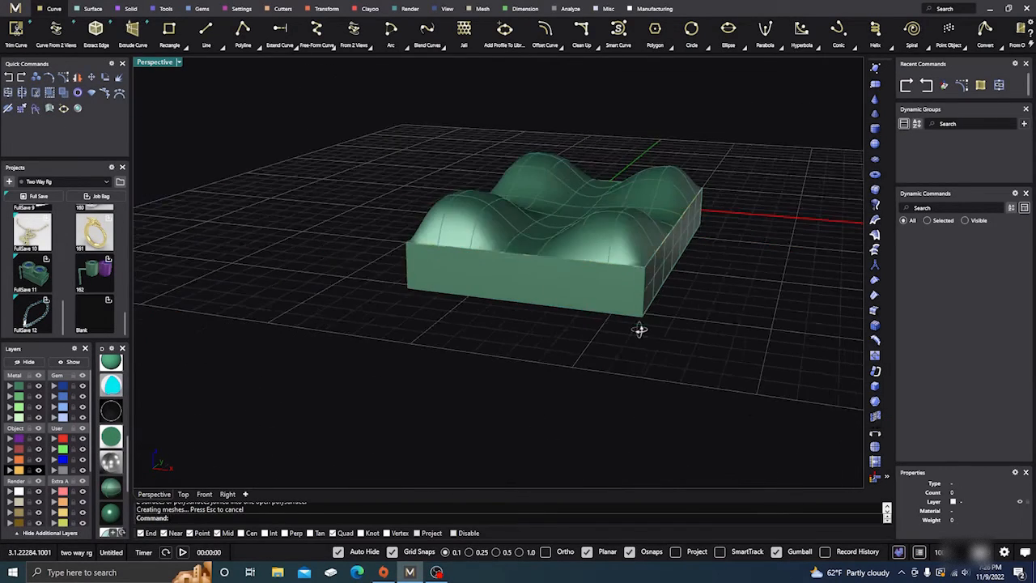
right_click_drag(640, 329, 620, 266)
left_click(534, 189)
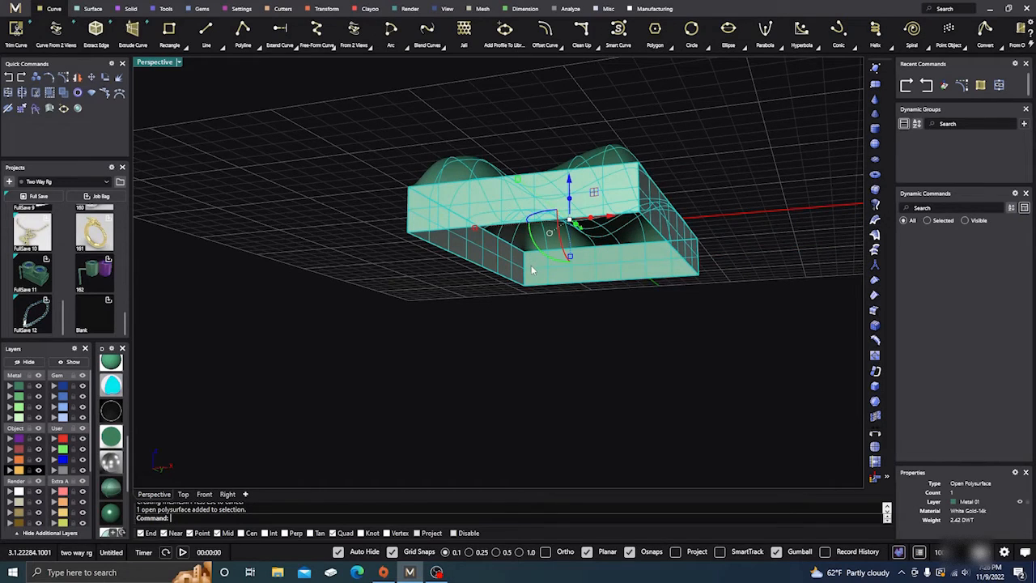
key("Return")
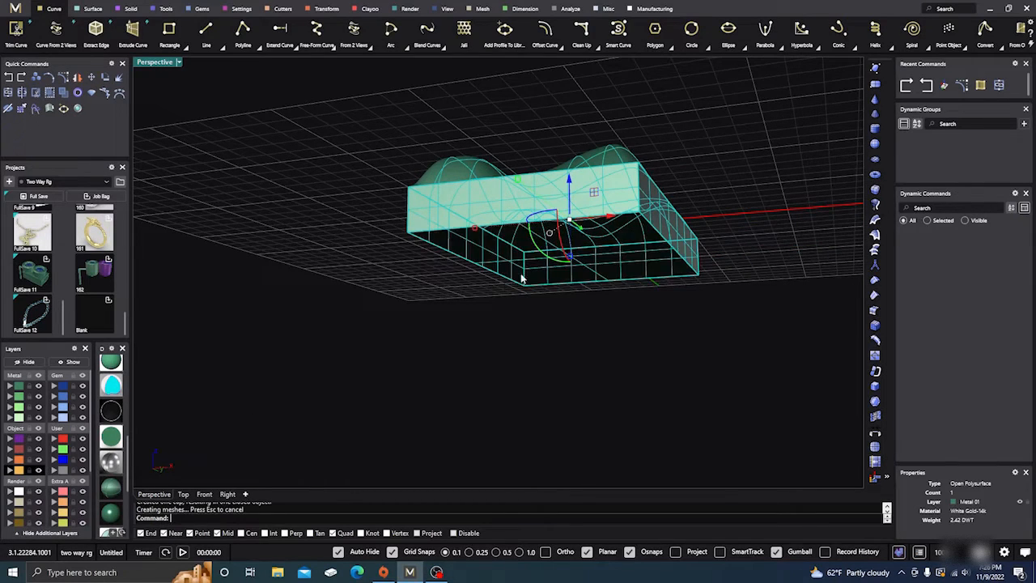
Examine the capped mound block from several angles and distances
scroll(485, 284, "down", 3)
right_click_drag(421, 306, 449, 320)
right_click_drag(449, 326, 414, 351)
scroll(485, 277, "up", 7)
scroll(478, 282, "down", 8)
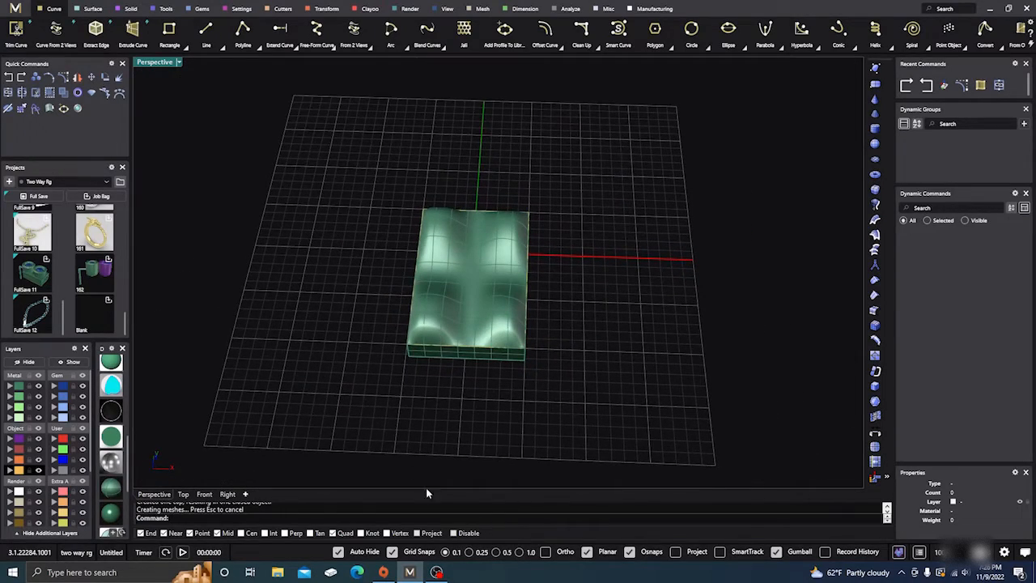
scroll(326, 313, "down", 5)
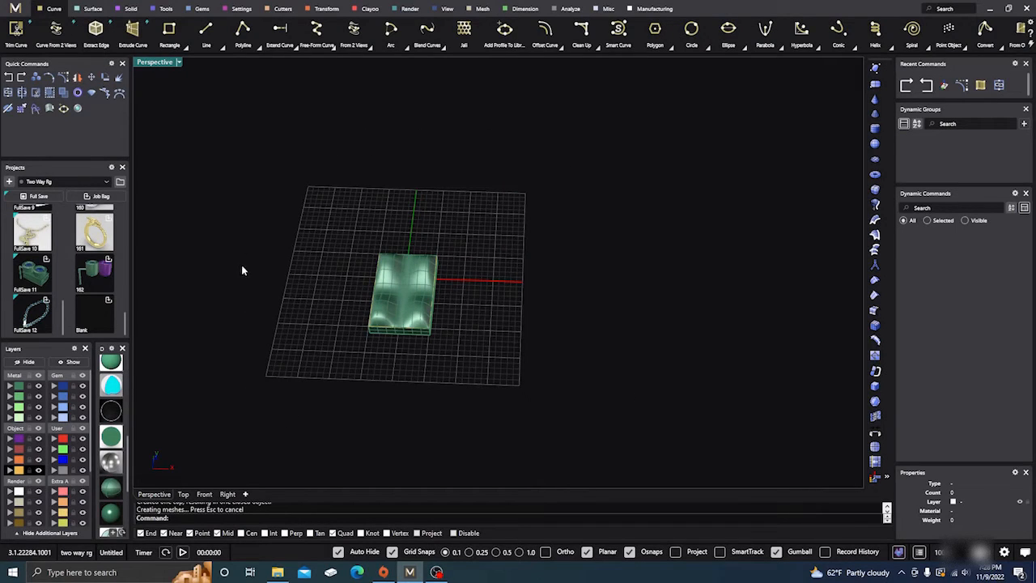
scroll(509, 297, "down", 2)
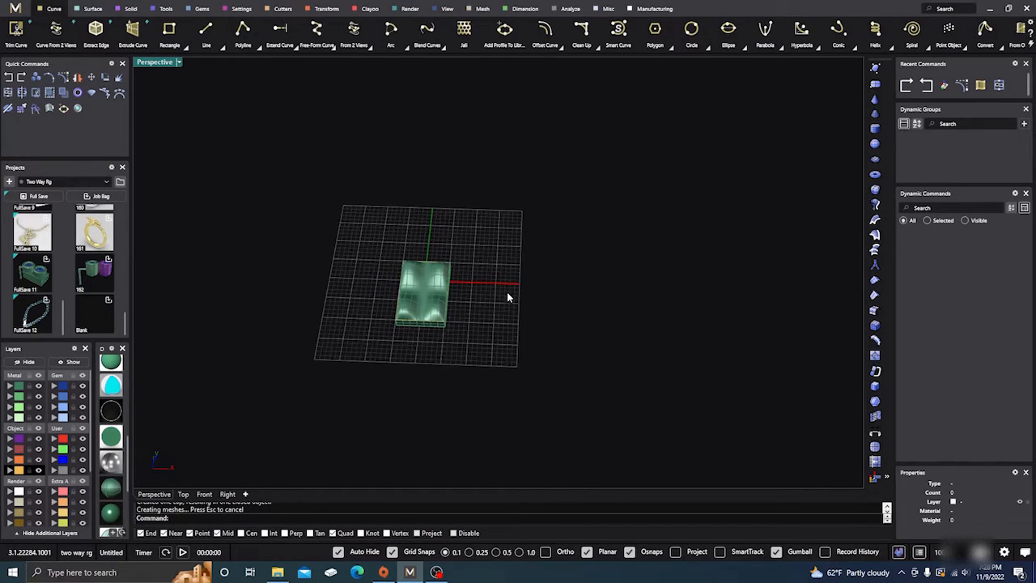
right_click_drag(437, 299, 413, 285)
scroll(425, 293, "up", 8)
right_click_drag(308, 320, 306, 377)
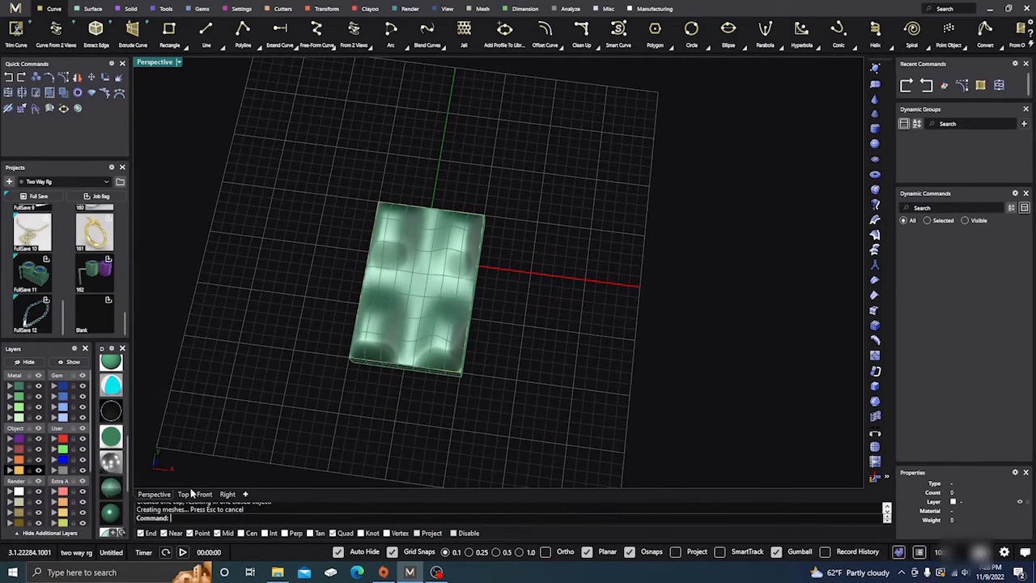
In the Top view, scale the capped block down in length and width, and delete the leftover border curve around it
left_click(184, 494)
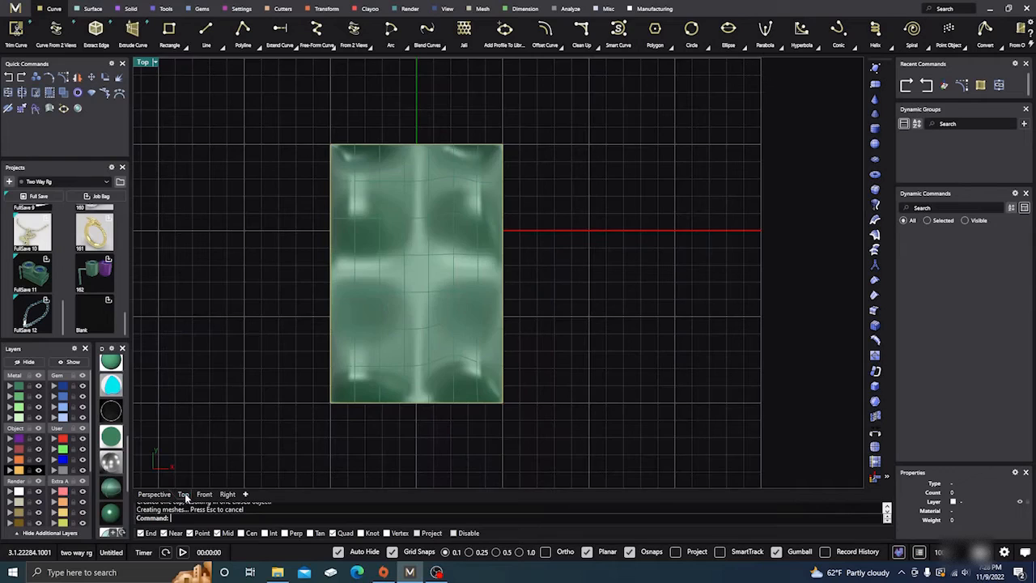
scroll(591, 255, "down", 5)
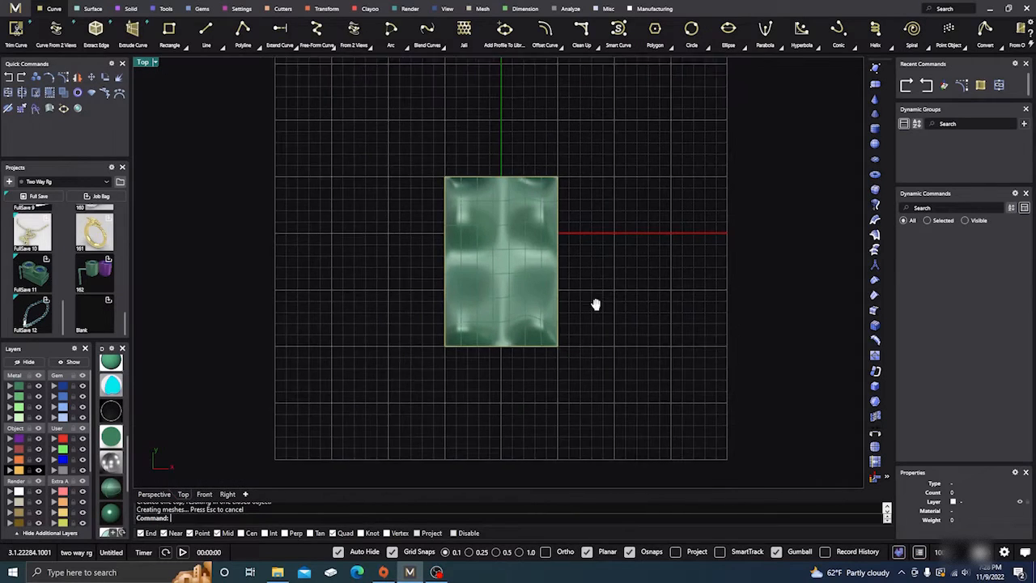
left_click(462, 270)
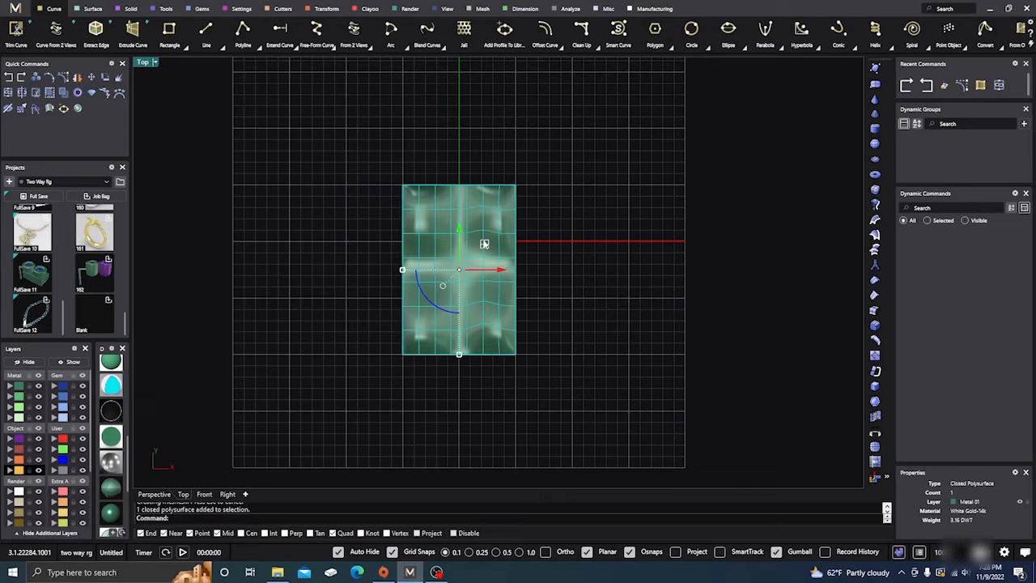
left_click_drag(484, 244, 461, 267)
scroll(461, 267, "up", 5)
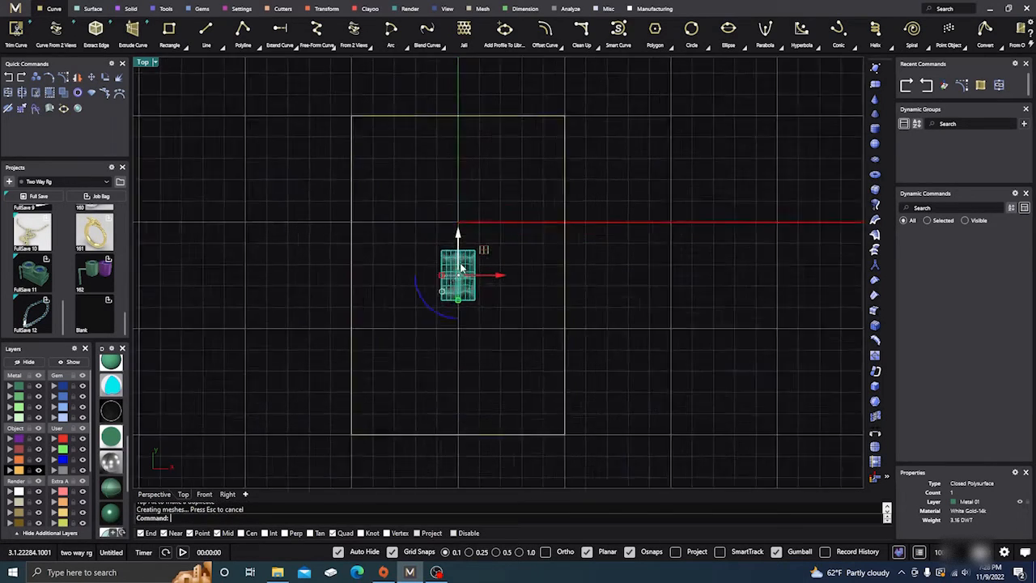
left_click_drag(672, 281, 580, 209)
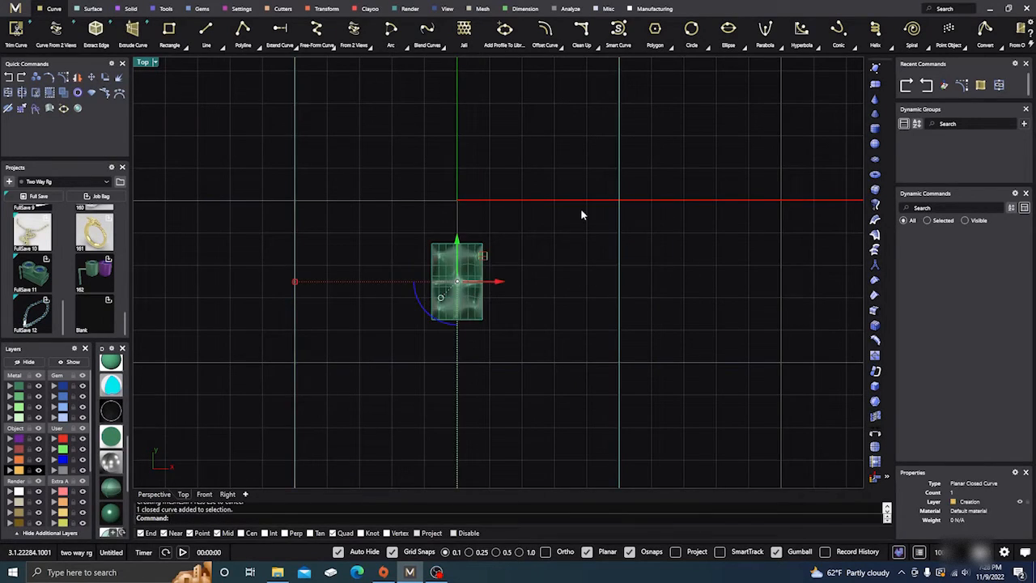
key("Delete")
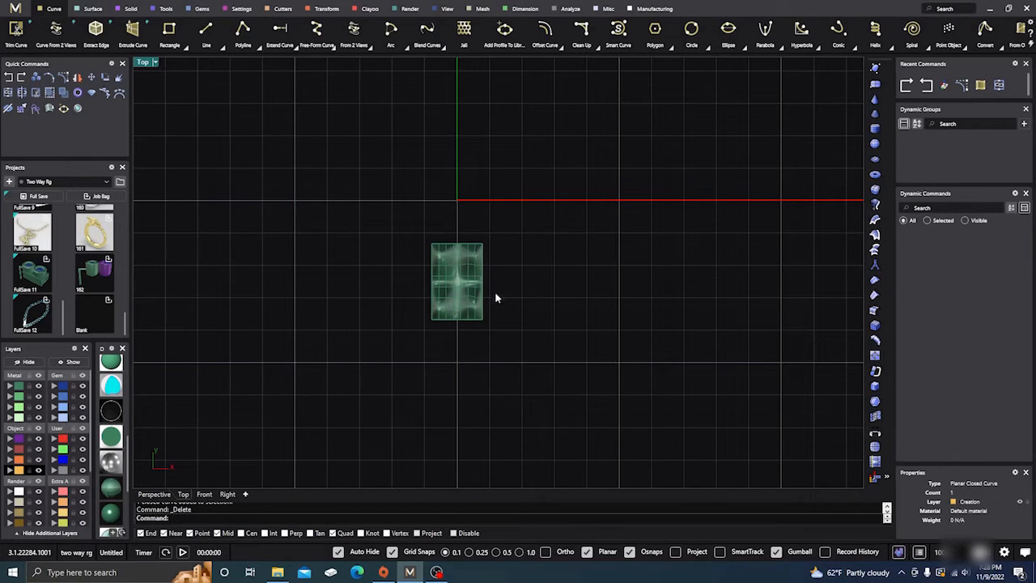
Center the scaled block at the world origin on all axes using Center Objects
left_click(441, 257)
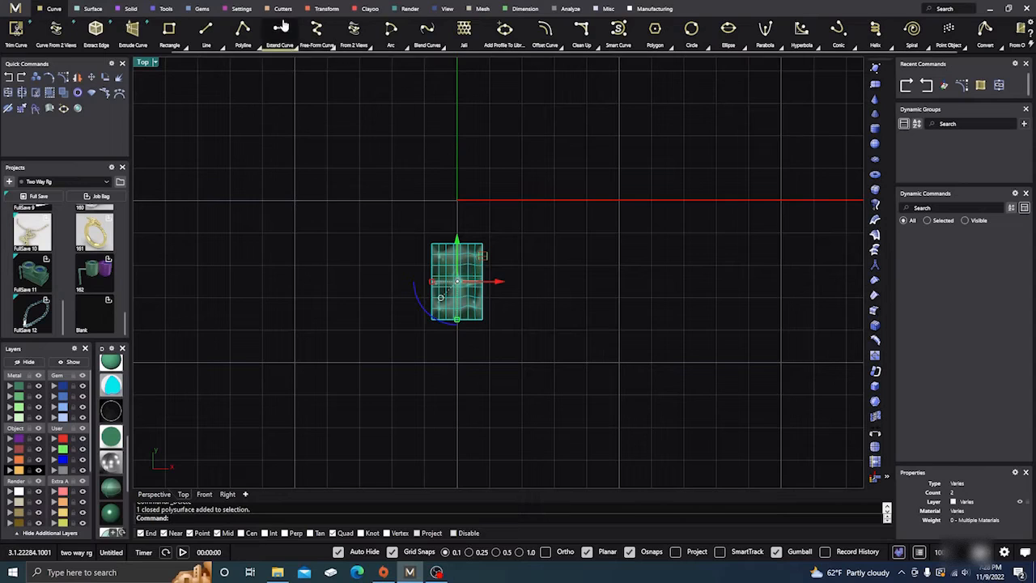
left_click(325, 9)
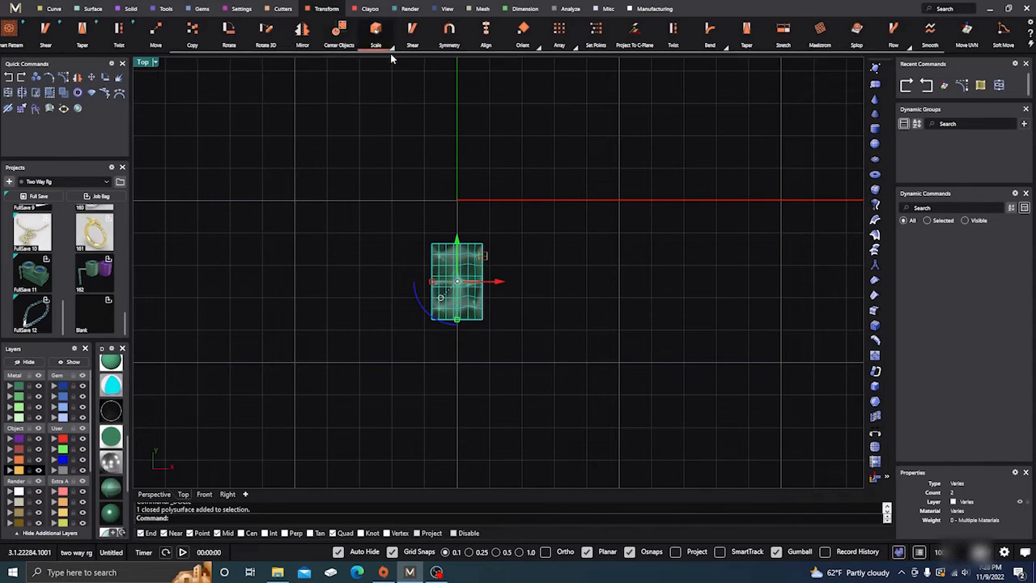
left_click(338, 31)
right_click(472, 134)
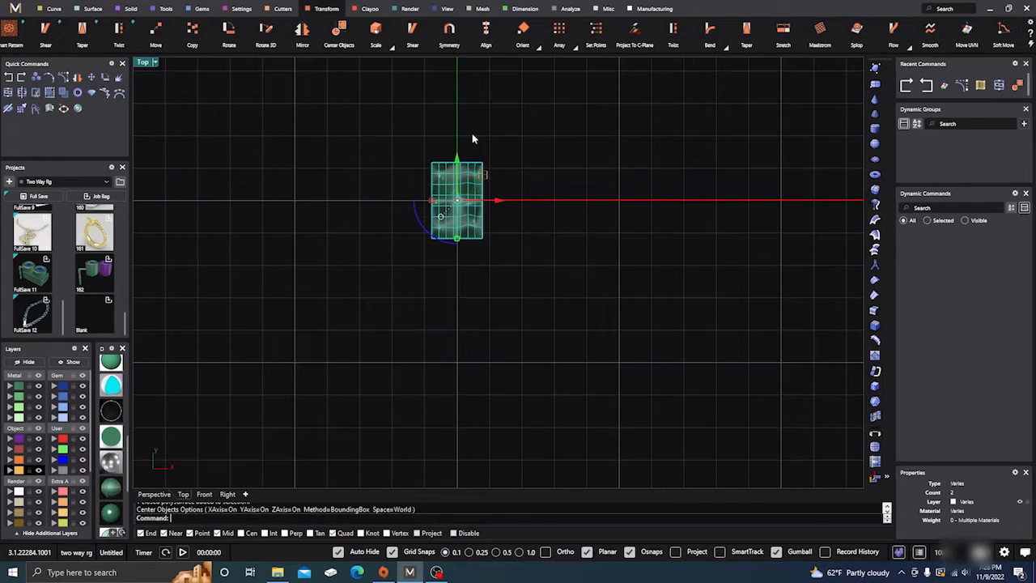
left_click(580, 208)
scroll(451, 349, "down", 4)
right_click_drag(451, 354, 450, 348)
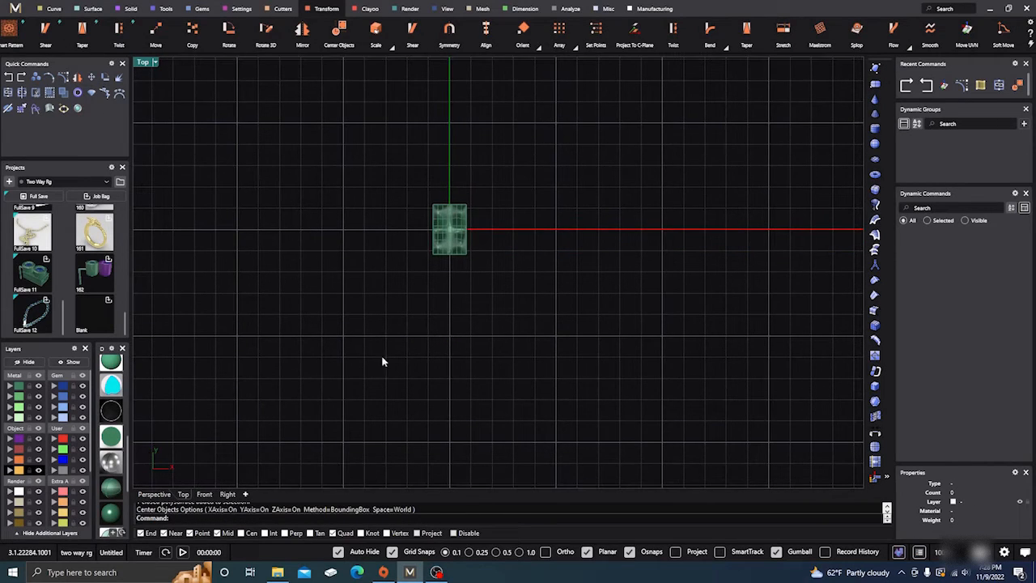
scroll(437, 231, "up", 3)
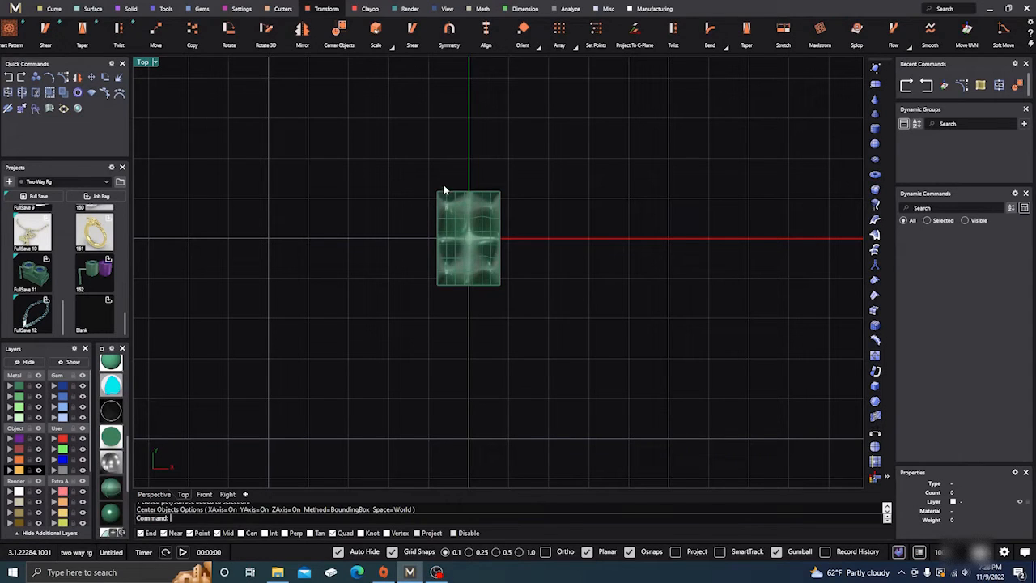
scroll(418, 255, "down", 3)
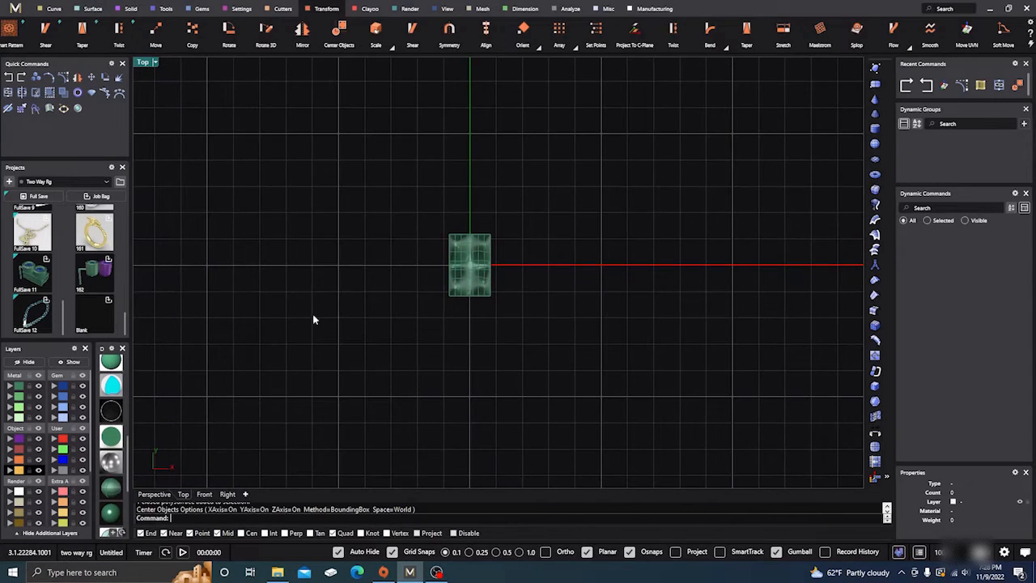
Flatten the block with Scale 1D in the Front view, from its bottom midpoint vertically to a second reference distance of 1 mm
left_click(154, 494)
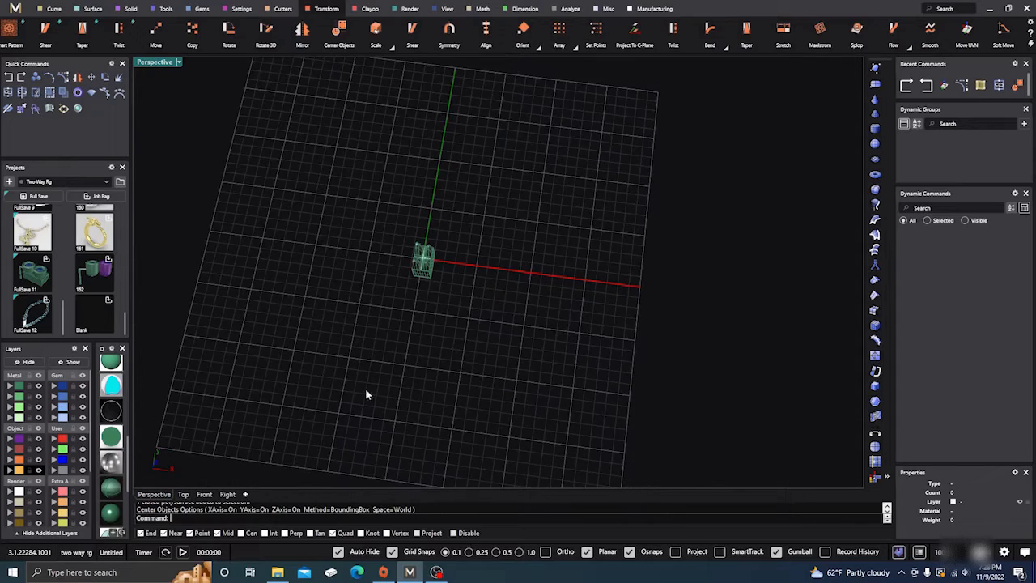
right_click_drag(365, 388, 404, 386)
scroll(421, 280, "up", 3)
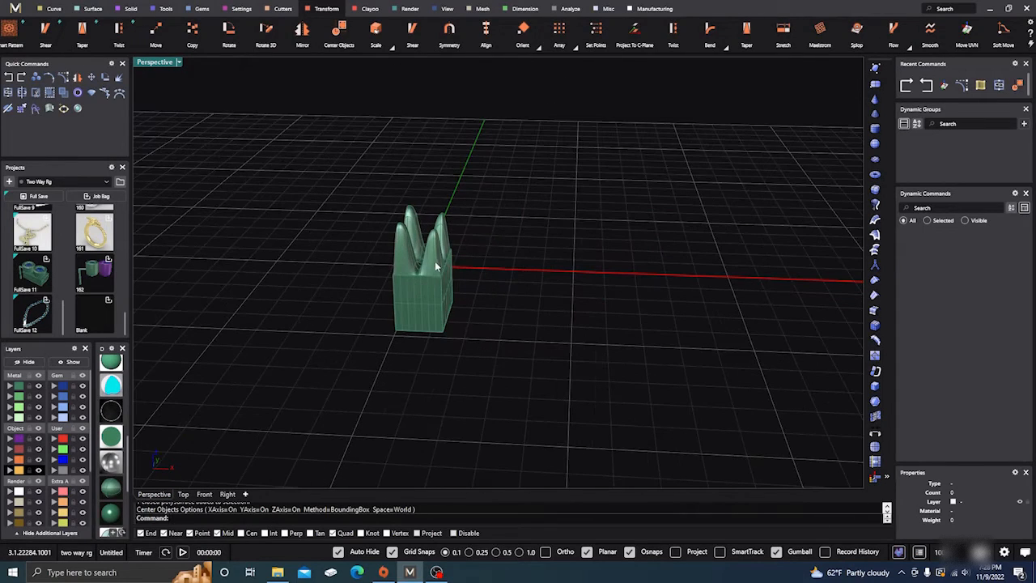
left_click(437, 266)
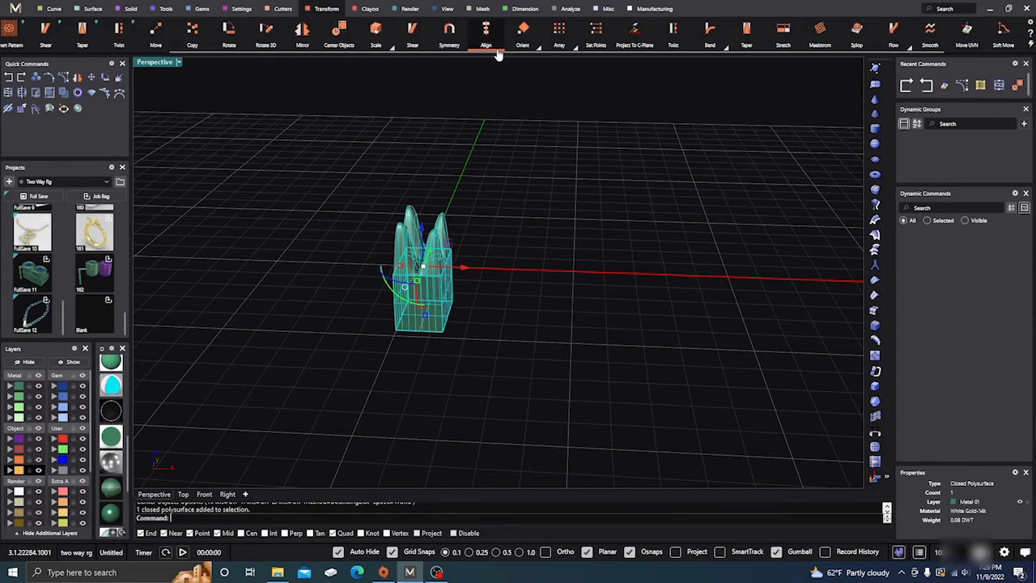
left_click(392, 46)
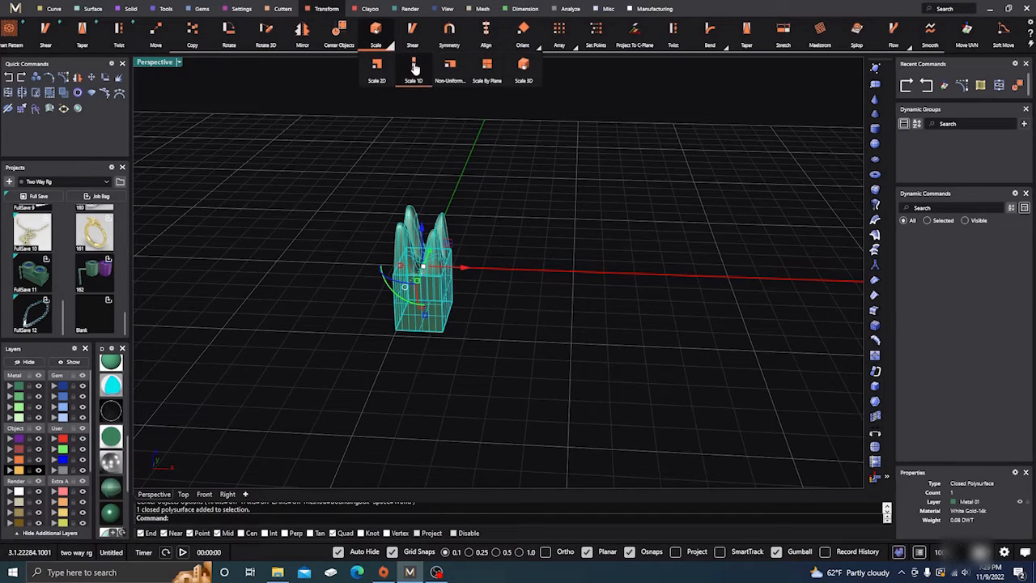
left_click(415, 69)
left_click(203, 495)
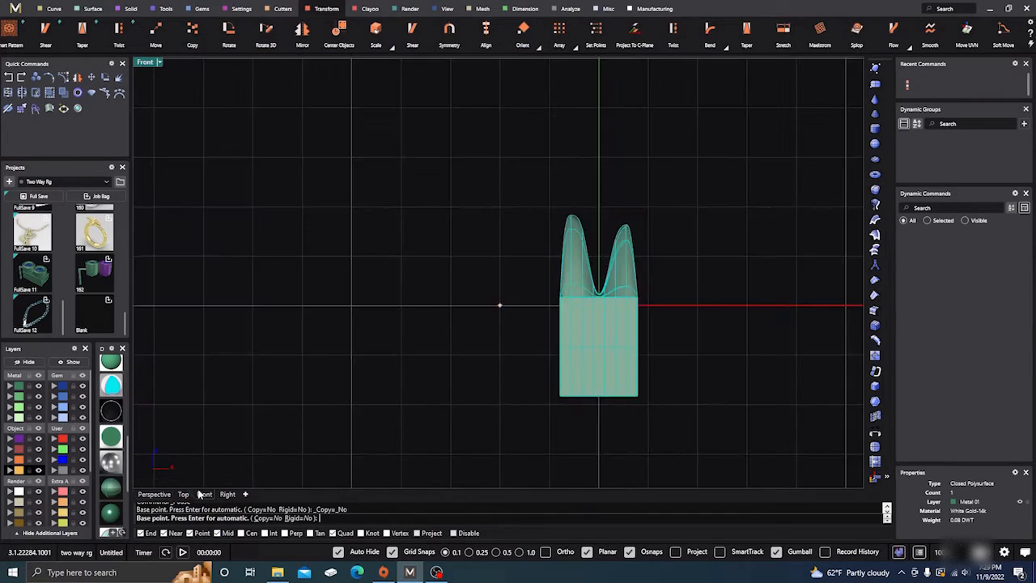
left_click(599, 396)
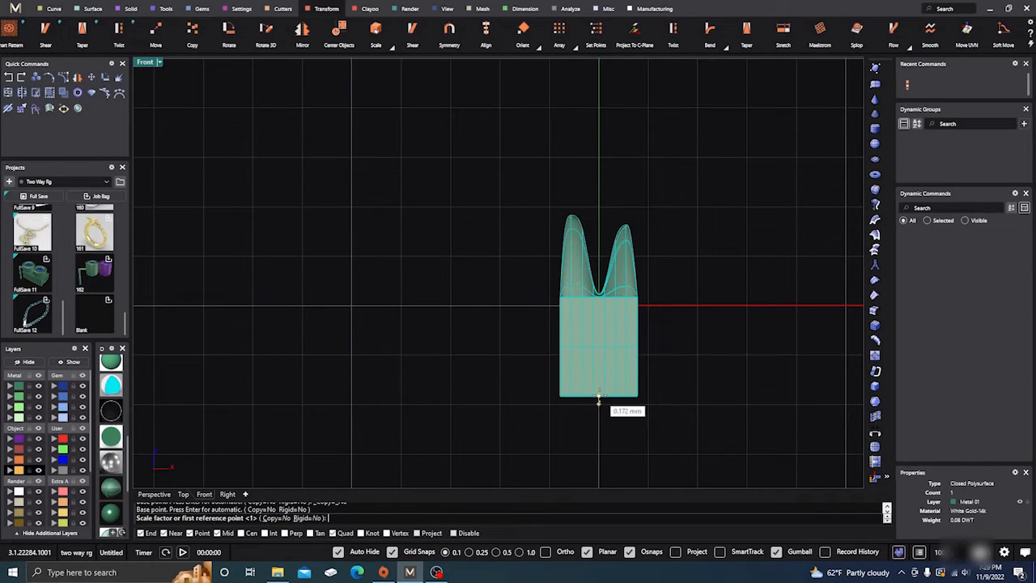
left_click(599, 107)
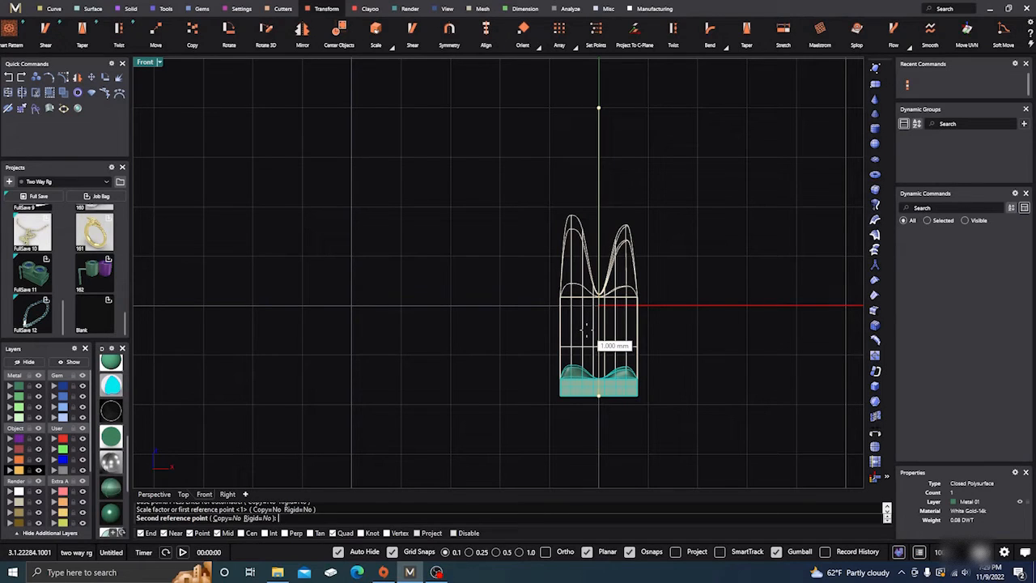
left_click(592, 329)
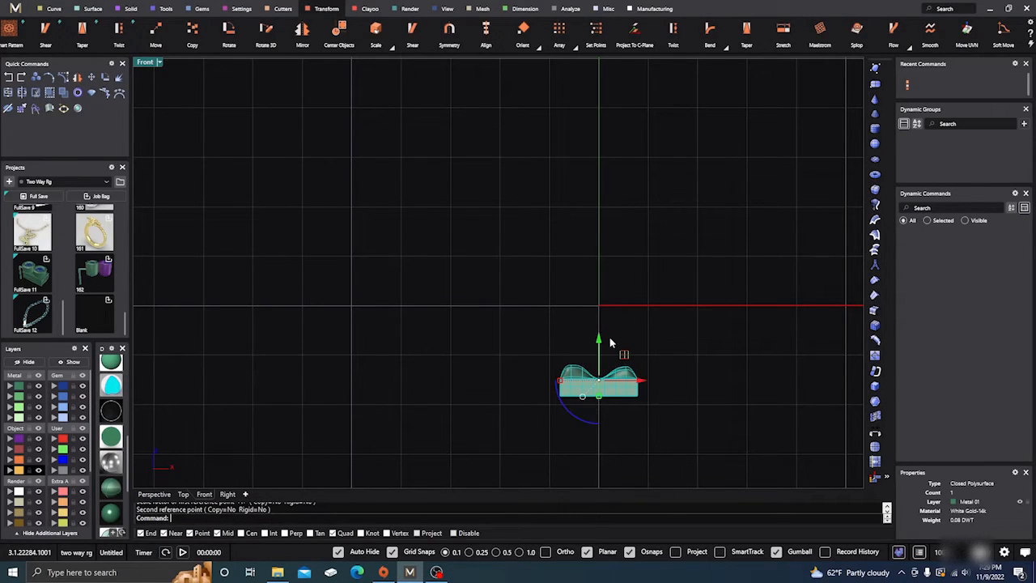
Raise the flattened block in the Front view to just above the horizontal axis and return to the Perspective view
left_click_drag(600, 340, 603, 278)
left_click(501, 235)
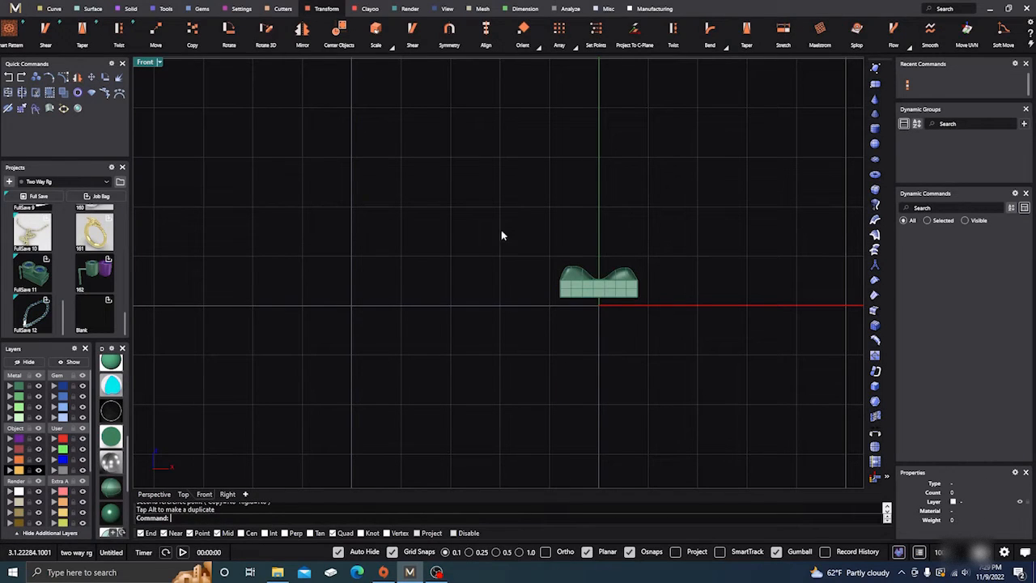
left_click(153, 497)
scroll(416, 361, "down", 2)
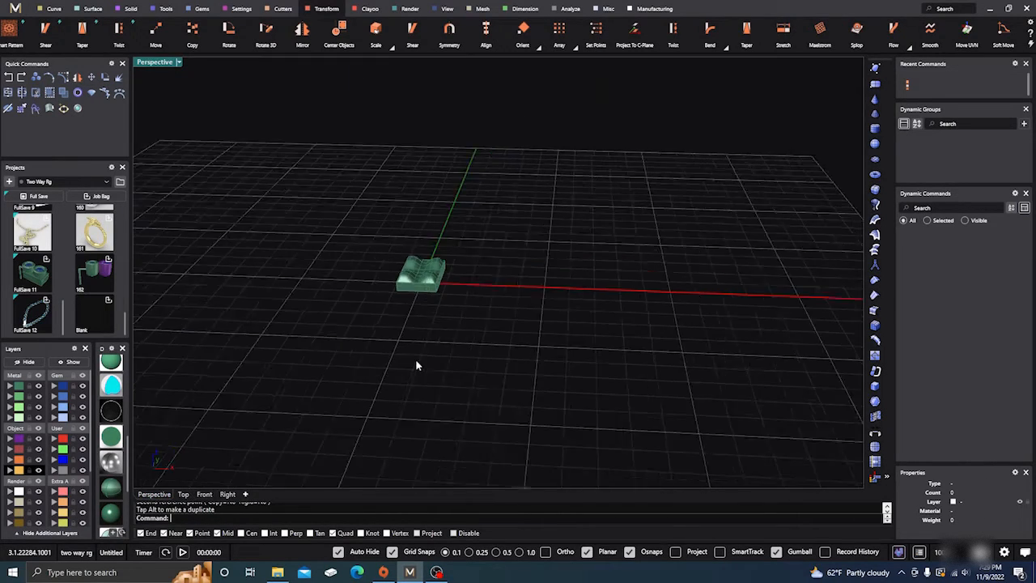
right_click_drag(416, 362, 422, 374)
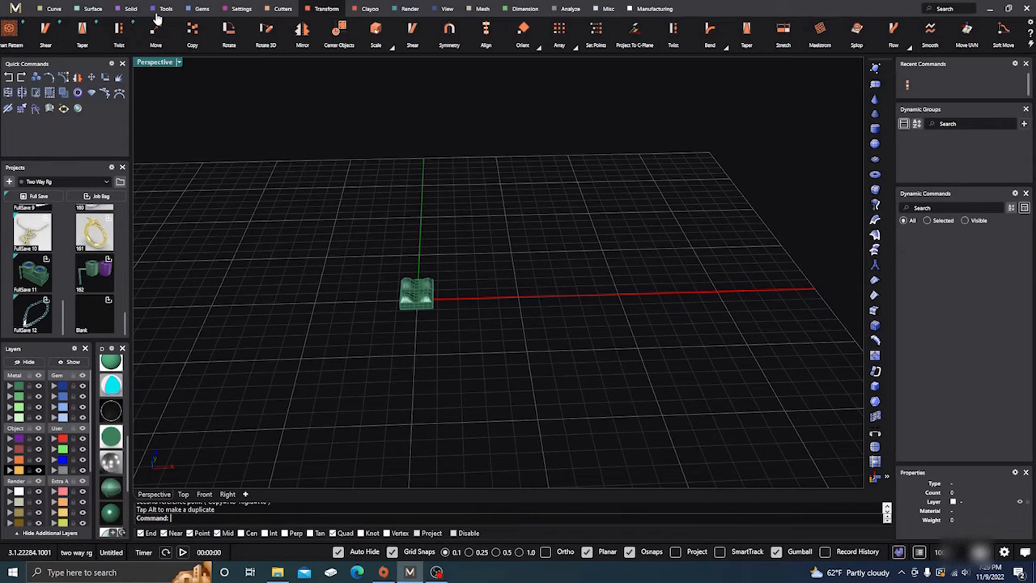
Create a Ring Rail curve for US finger size 7 around the block
left_click(165, 11)
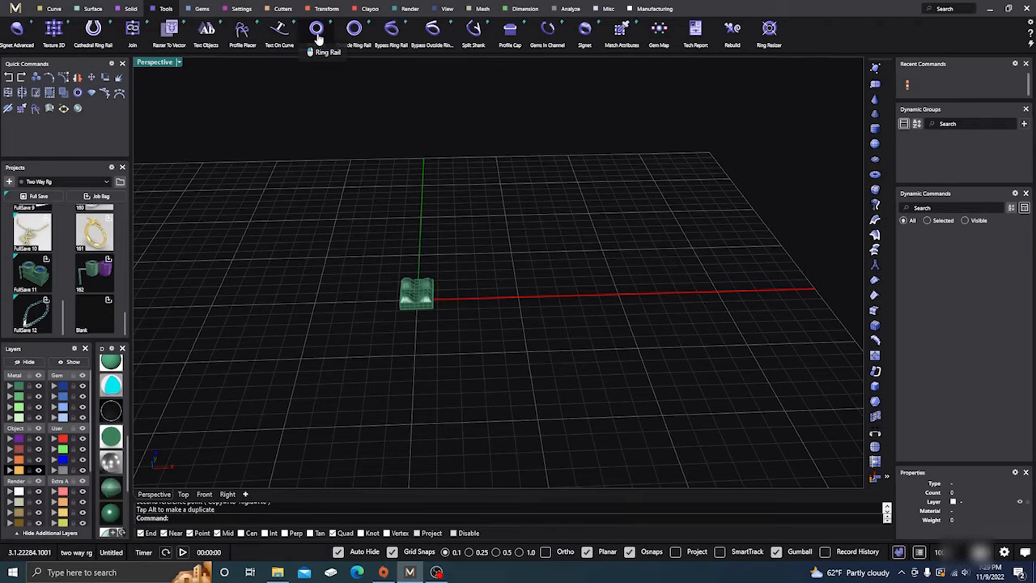
left_click(317, 33)
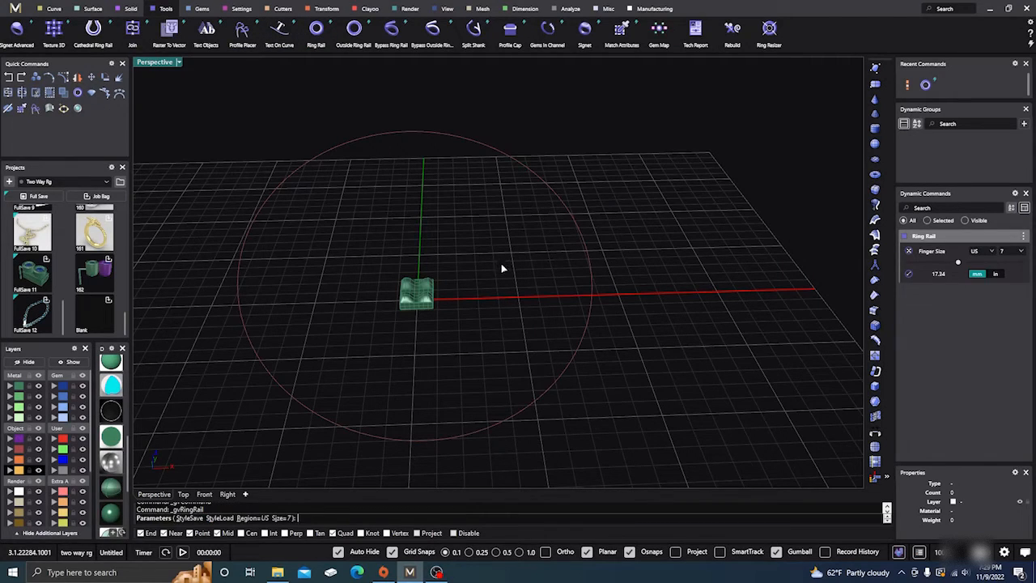
right_click(495, 289)
scroll(502, 296, "down", 6)
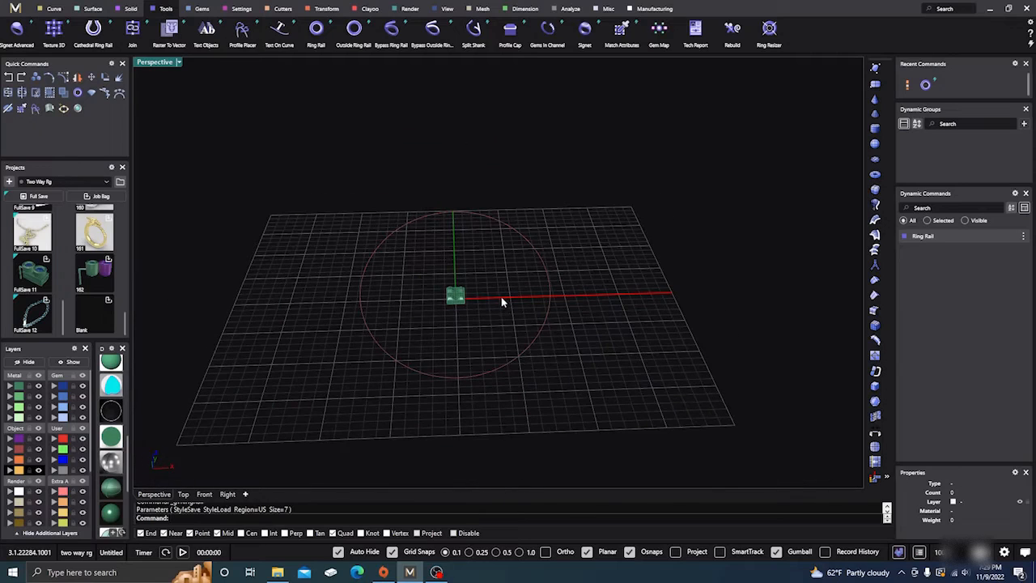
Measure the length of the ring rail curve with the Length command
left_click(502, 369)
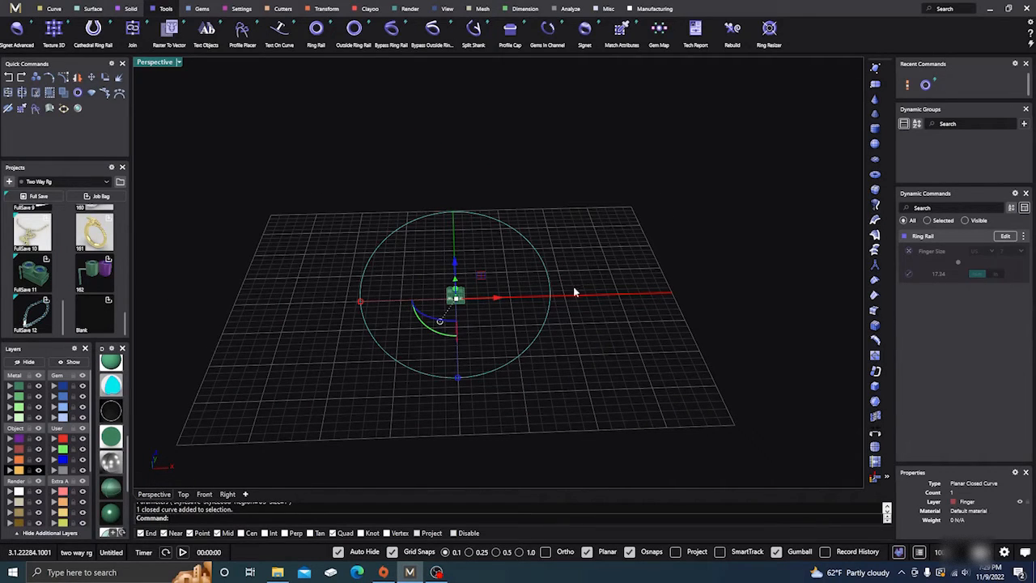
right_click_drag(623, 315, 620, 340)
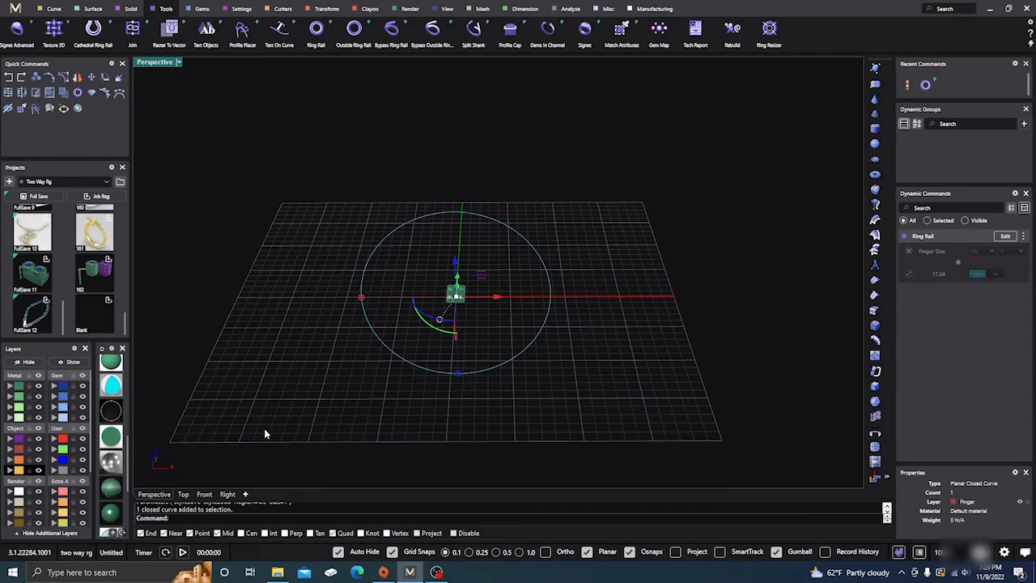
type("Length")
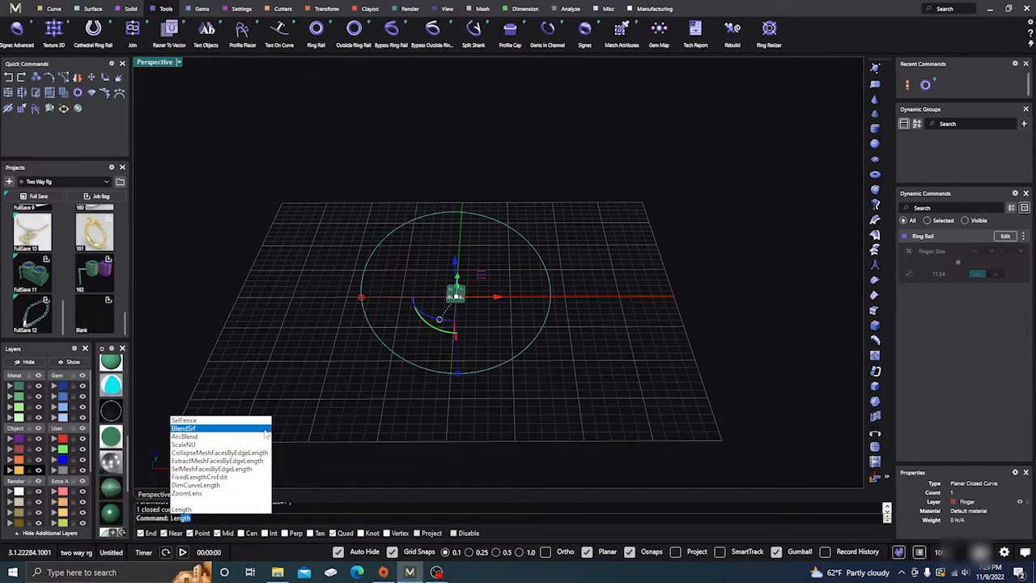
left_click(181, 508)
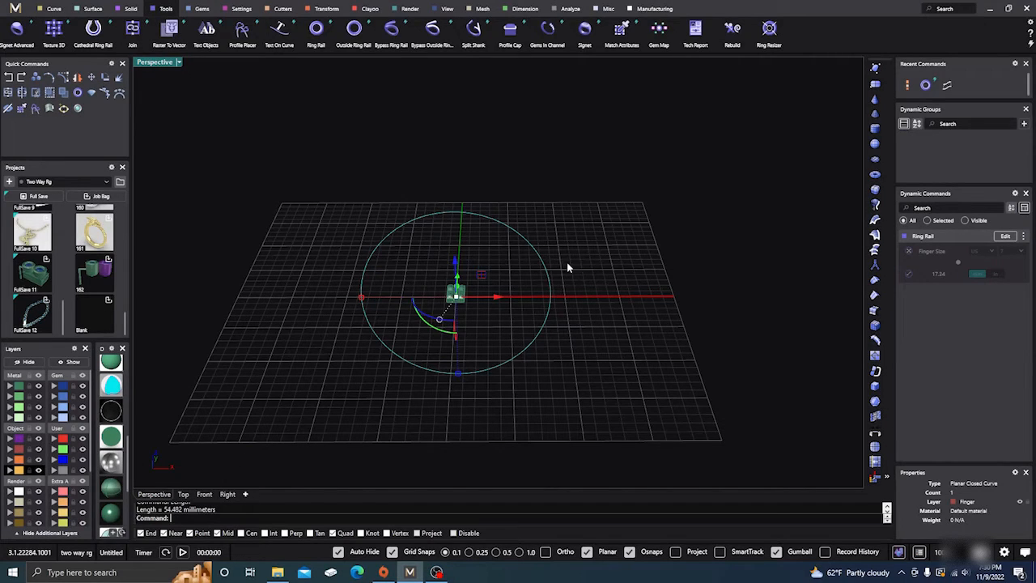
left_click(585, 333)
Draw a straight line 54.482 mm long parallel to the X axis, behind the ring rail
right_click_drag(592, 324, 475, 291)
scroll(475, 289, "up", 6)
scroll(475, 291, "down", 6)
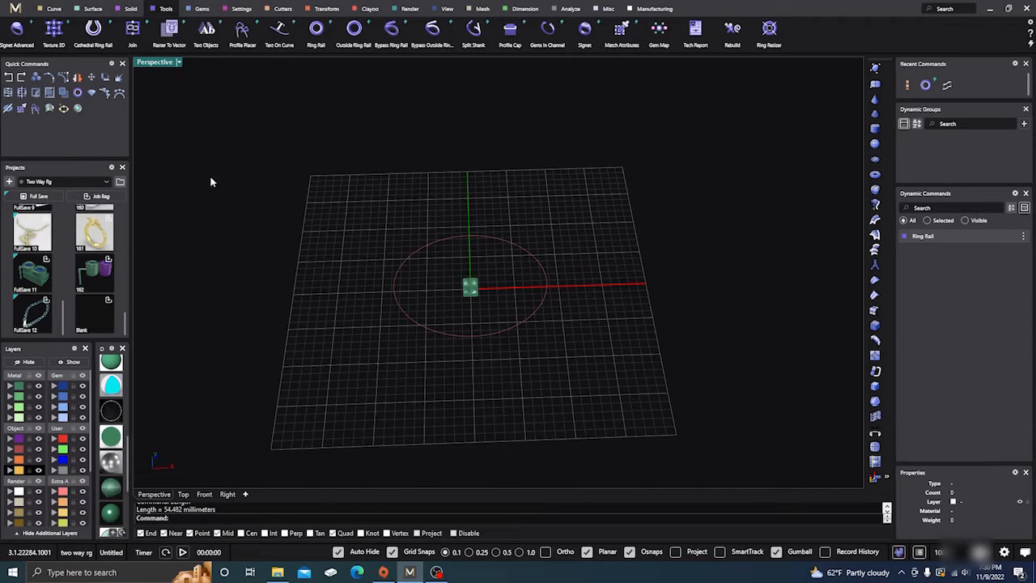
left_click(55, 9)
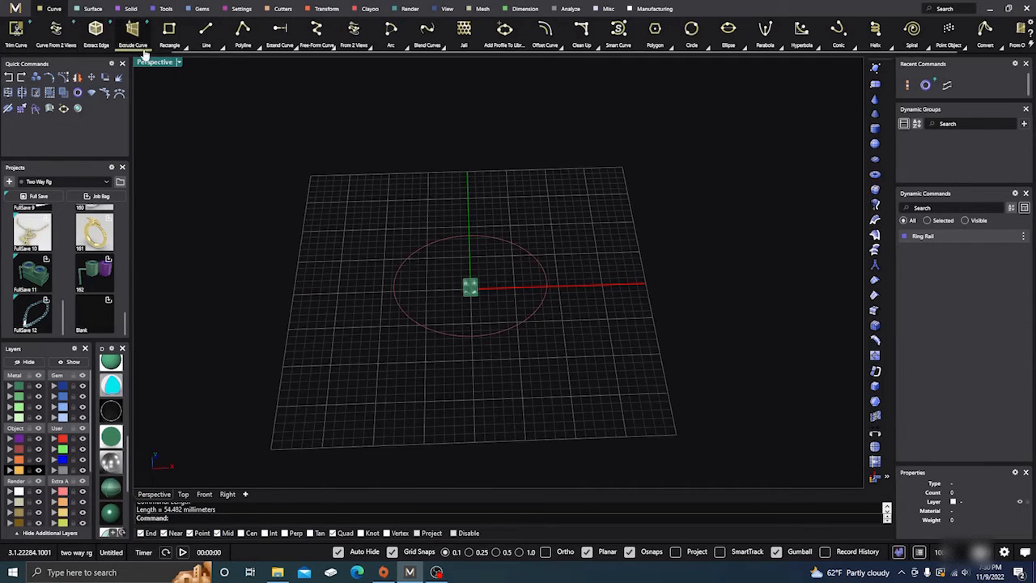
left_click(206, 41)
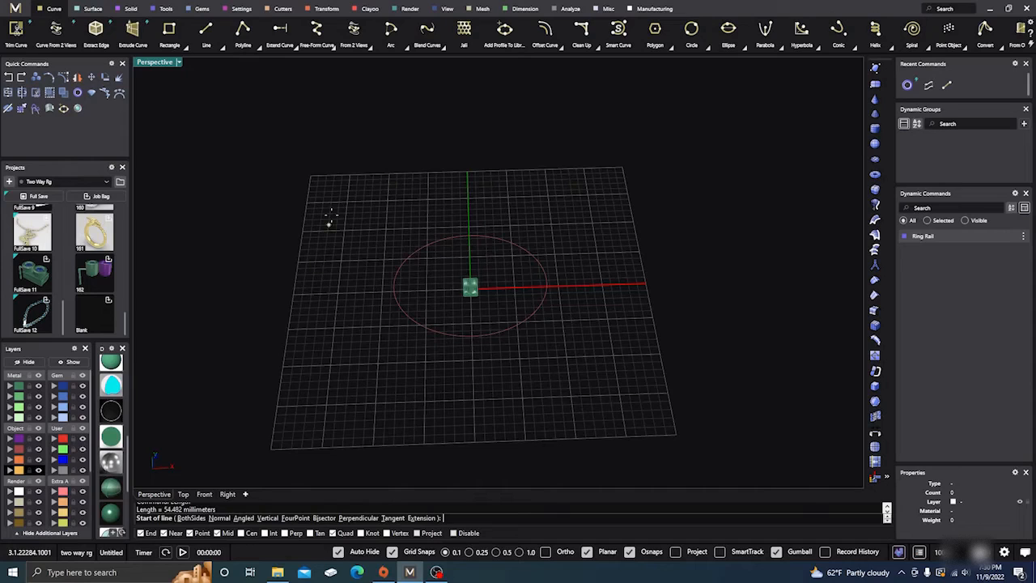
left_click(311, 232)
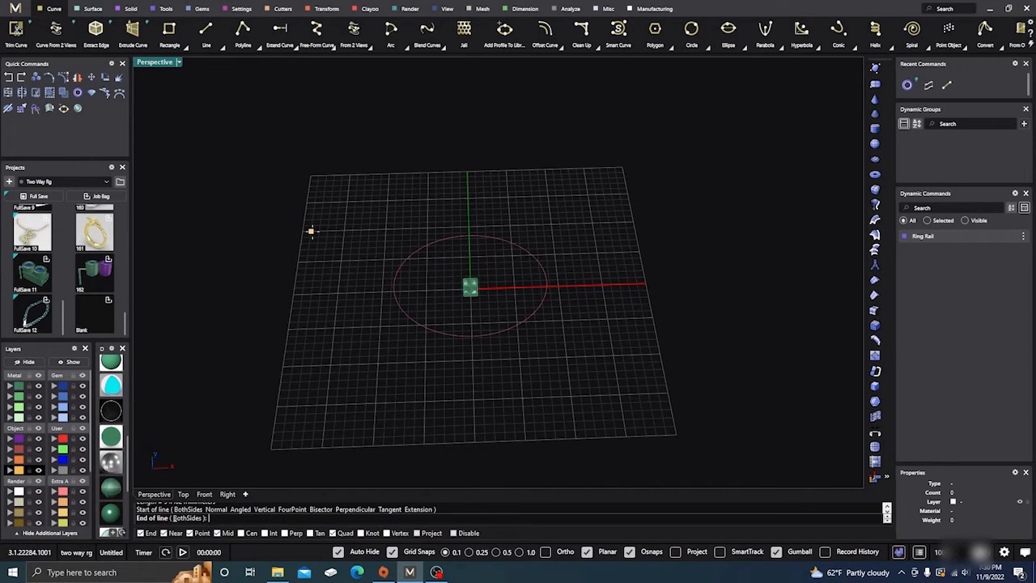
type("54.482")
key("Return")
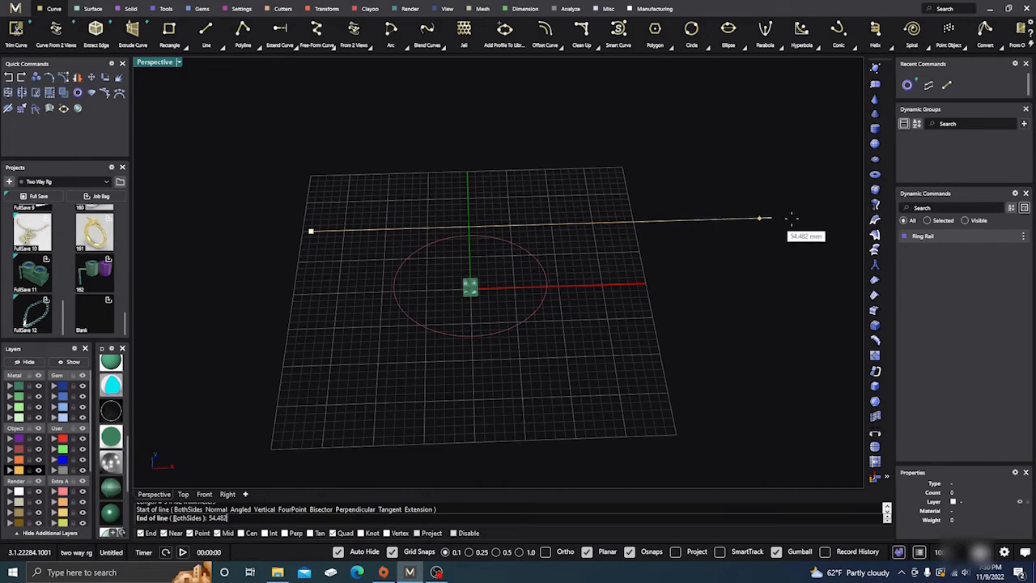
left_click(827, 217)
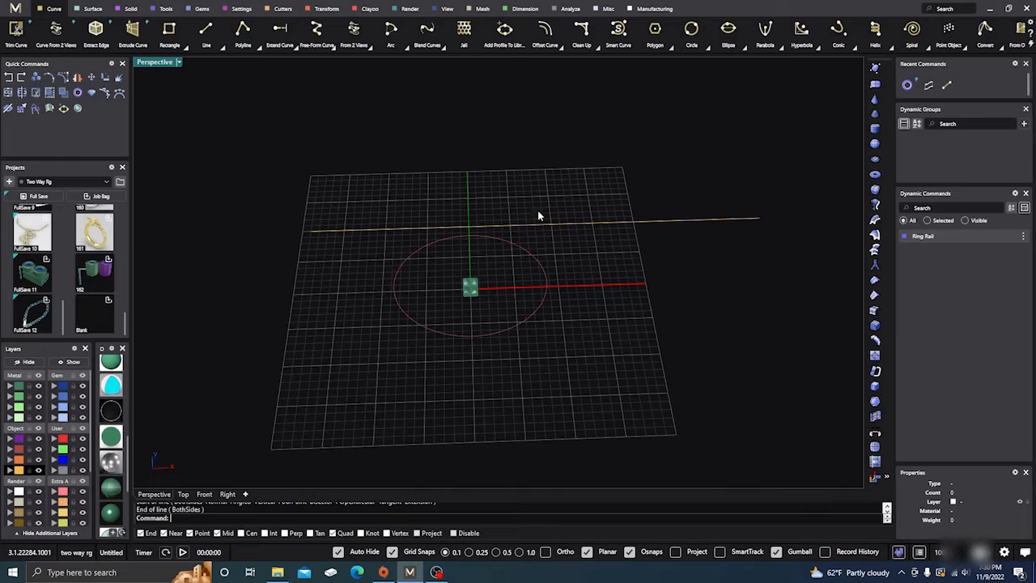
Shift the straight line along the X axis so it is roughly centered on the Y axis
left_click(526, 230)
left_click_drag(575, 229, 499, 228)
key("Escape")
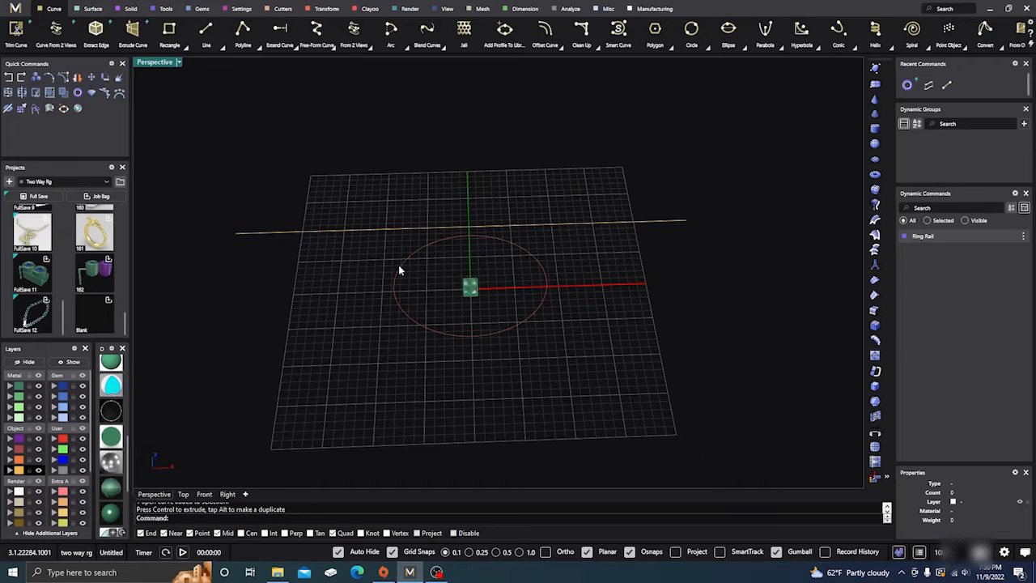
Duplicate the block from the midpoint of its left edge to the left end of the straight line
scroll(597, 334, "down", 5)
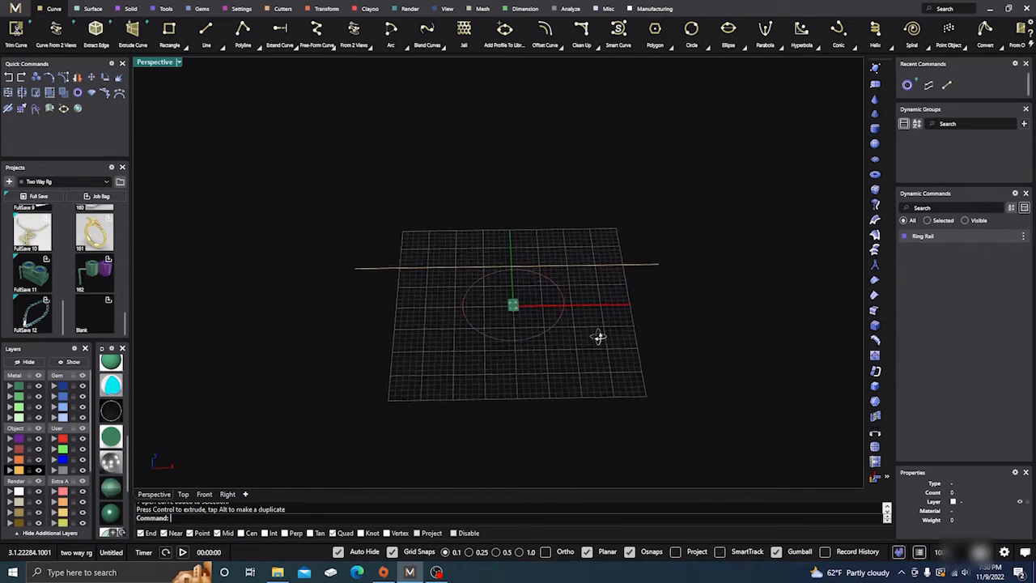
scroll(462, 326, "up", 5)
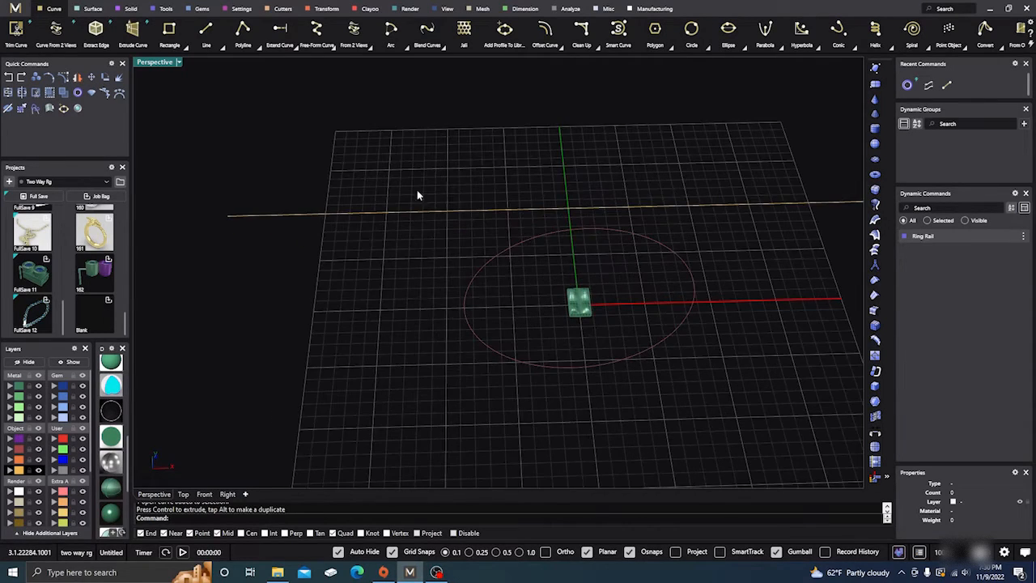
left_click(579, 304)
left_click(36, 76)
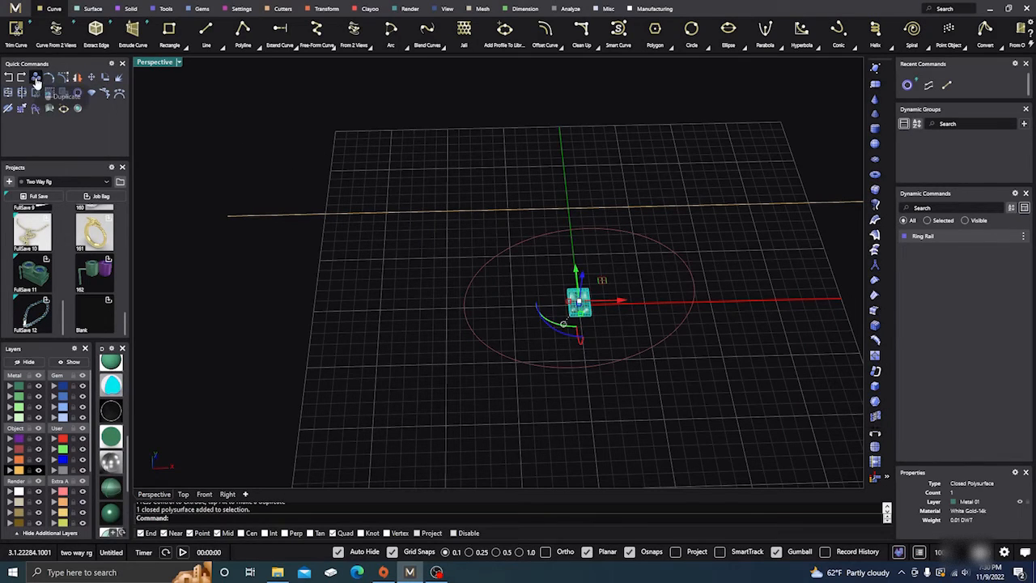
scroll(587, 301, "up", 5)
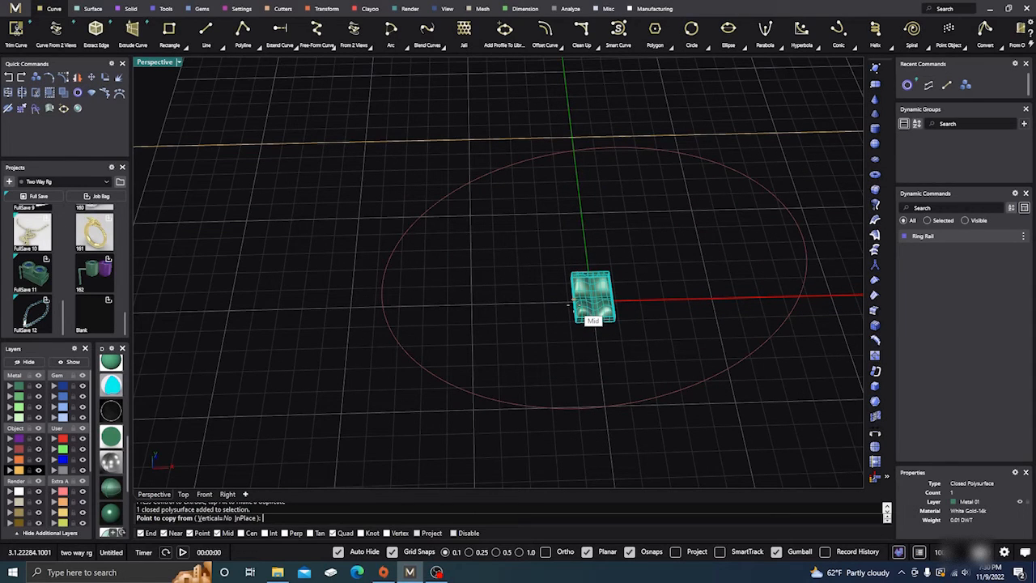
left_click(569, 305)
scroll(515, 260, "down", 4)
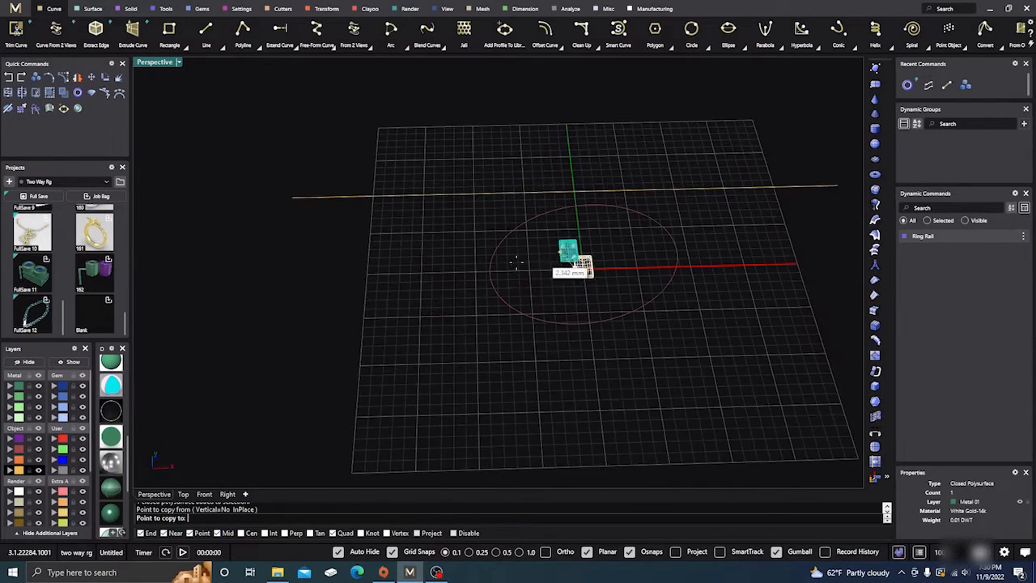
scroll(356, 235, "up", 4)
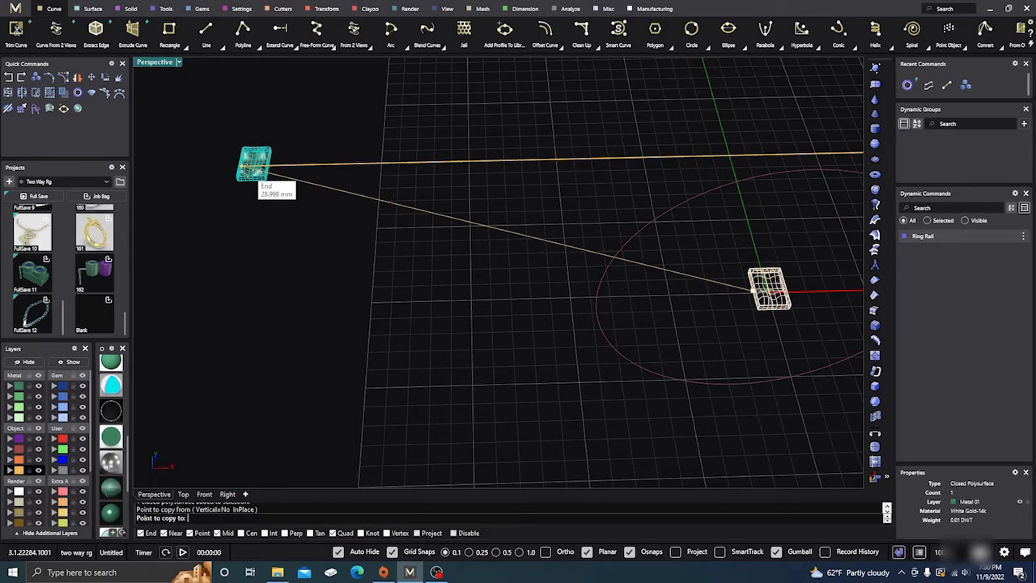
left_click(258, 168)
key("Return")
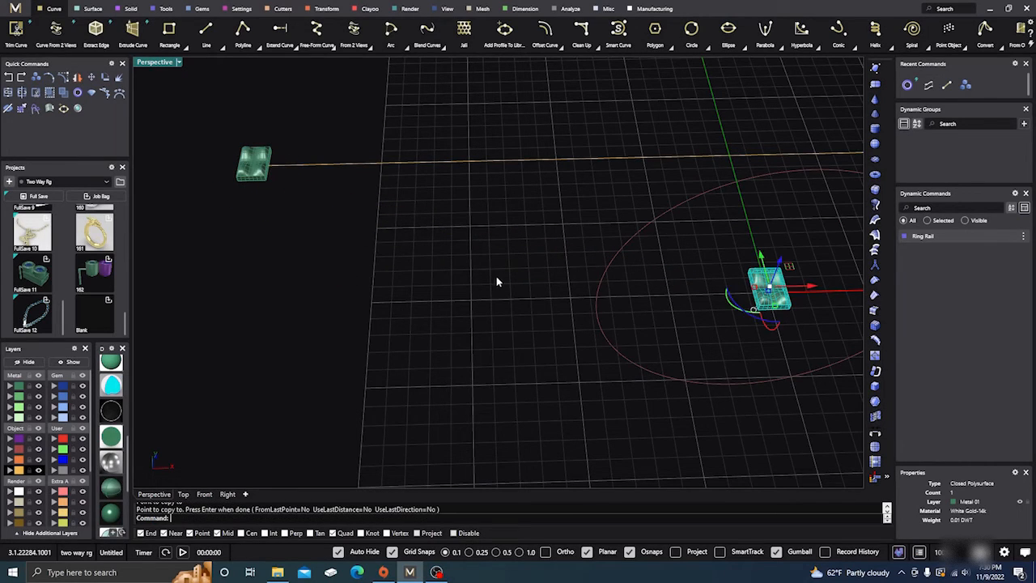
Hide the original block at the origin
scroll(496, 281, "down", 2)
key("Escape")
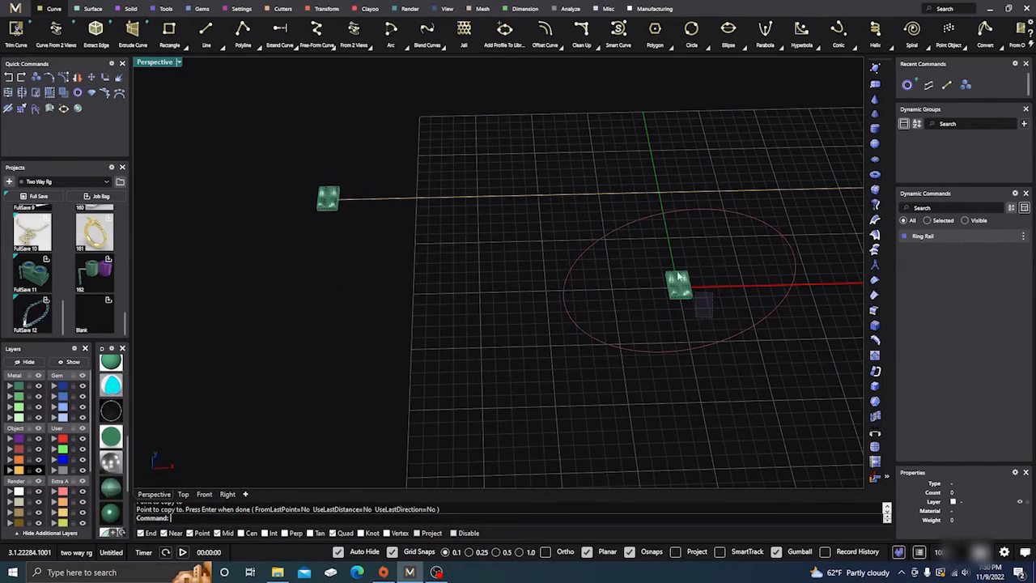
left_click(678, 277)
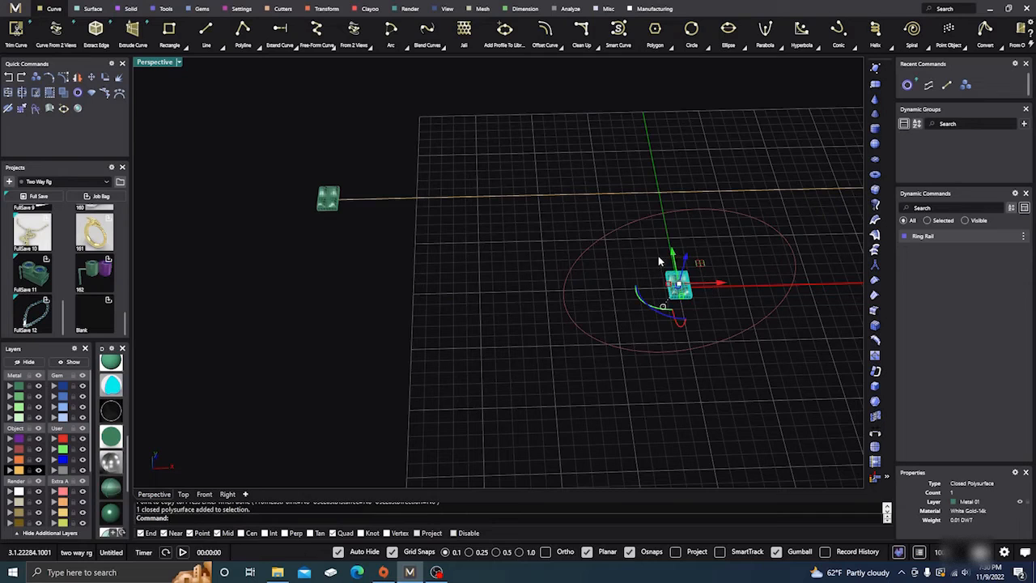
left_click(27, 362)
Create a linear array of 50 blocks along the straight line, spaced from the midpoint of the block's left edge to its right edge midpoint
right_click_drag(267, 342, 481, 308)
scroll(386, 280, "up", 5)
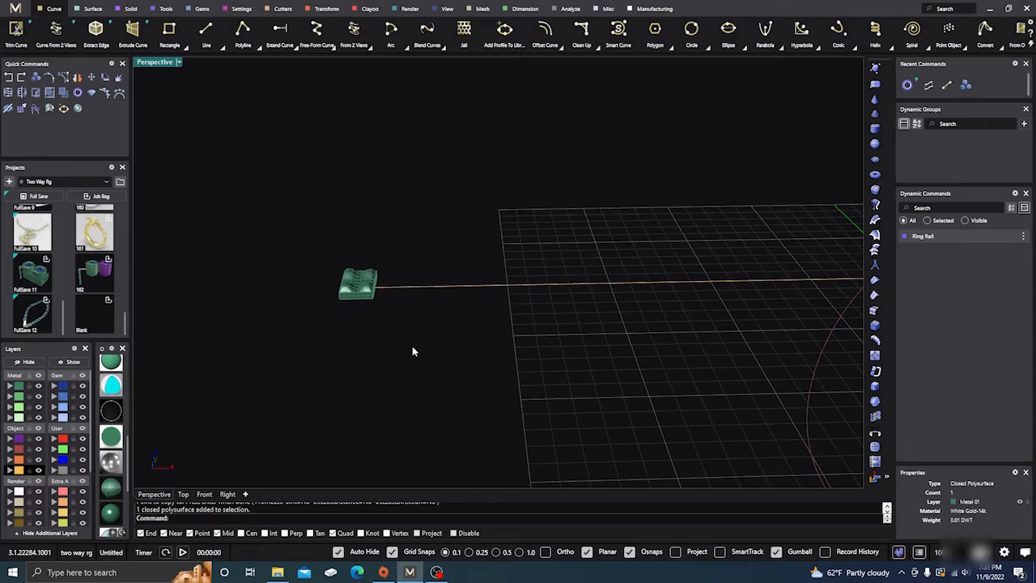
right_click_drag(412, 352, 363, 336)
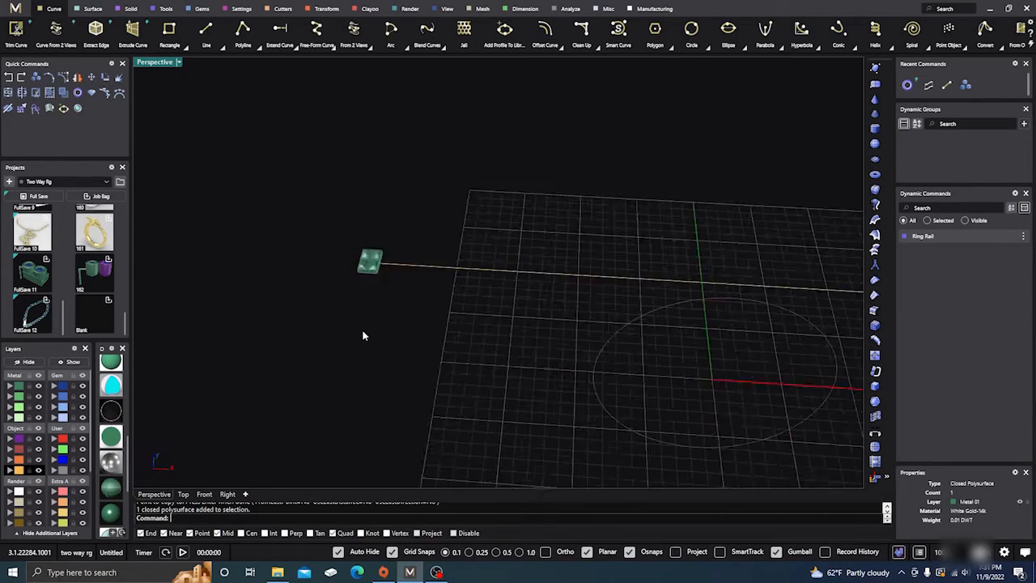
scroll(363, 335, "down", 3)
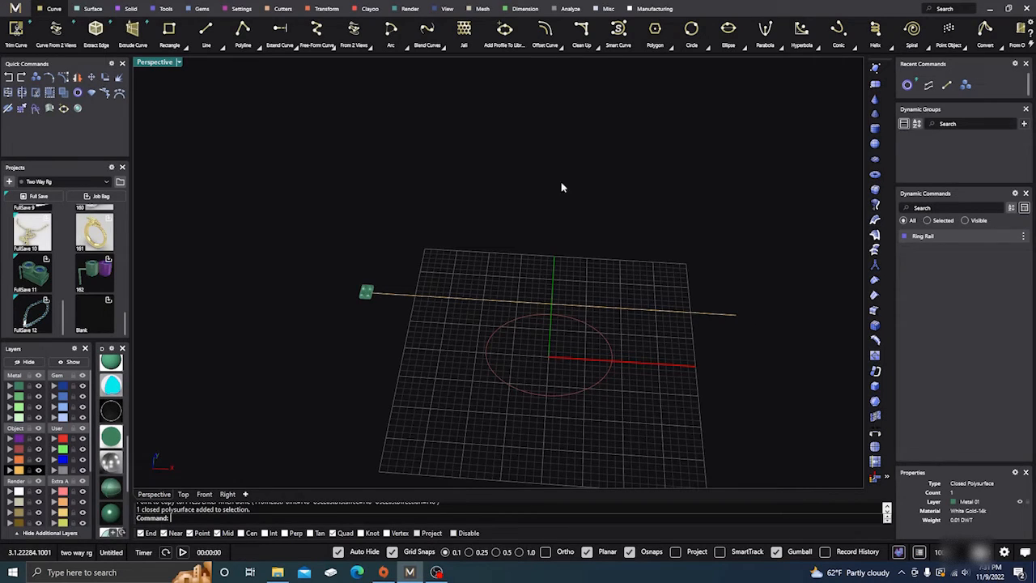
left_click(327, 9)
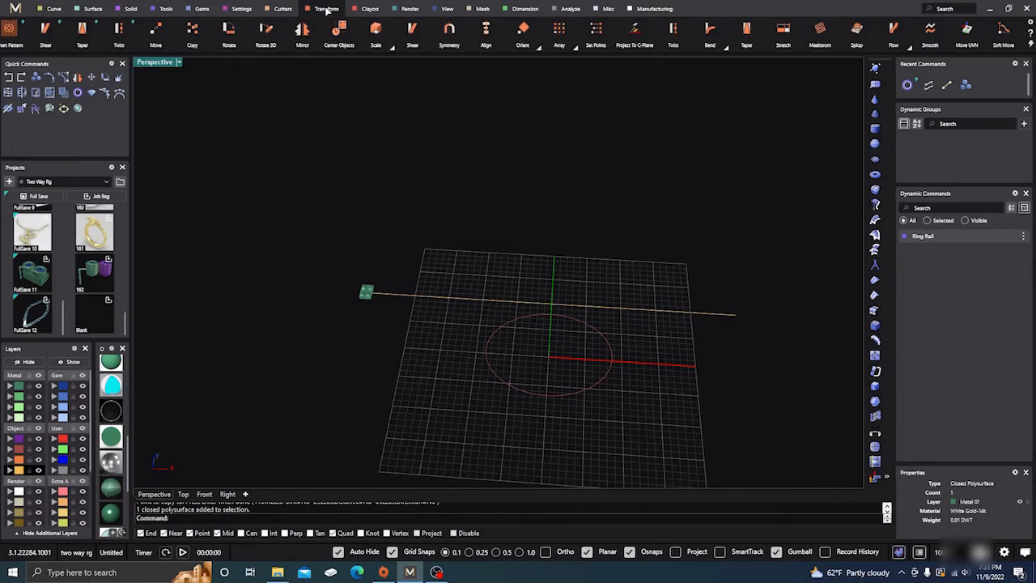
left_click(577, 48)
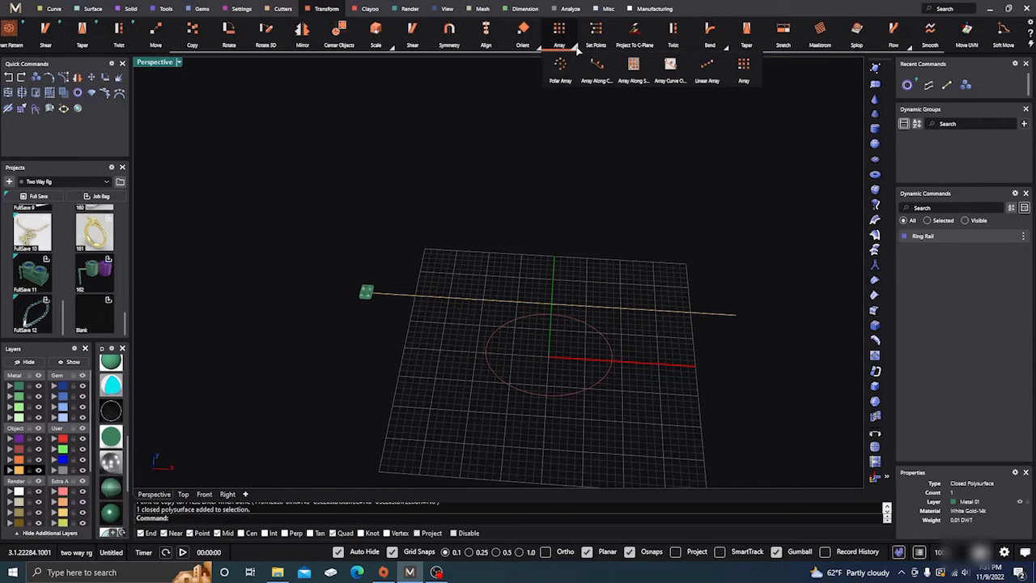
left_click(710, 73)
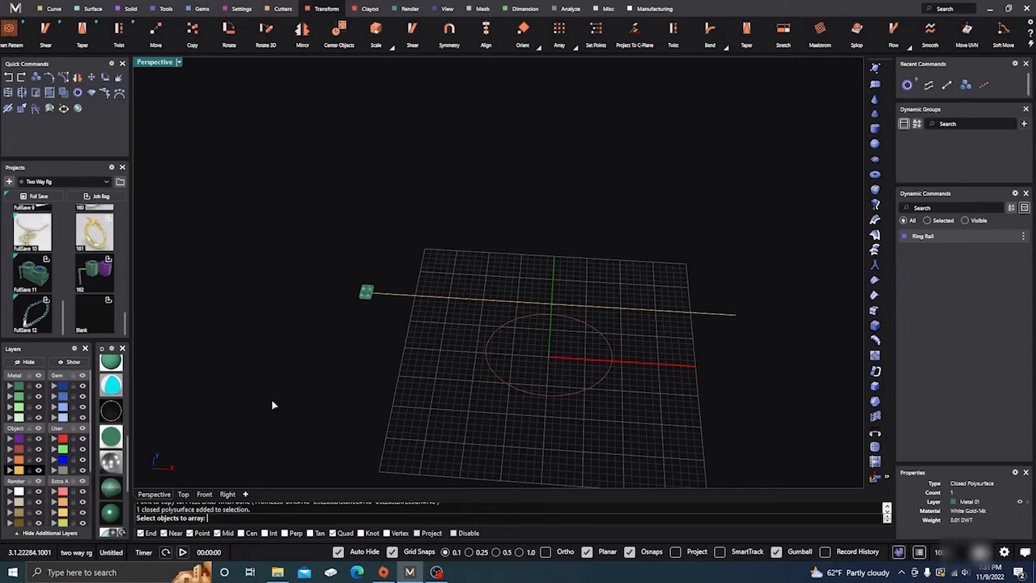
left_click(362, 300)
key("Return")
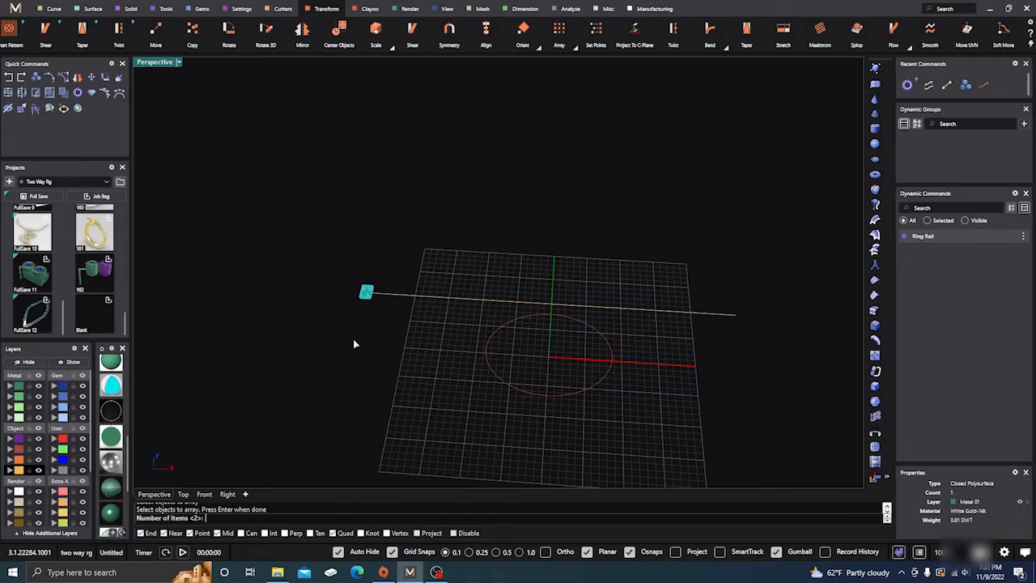
scroll(372, 314, "up", 2)
scroll(333, 344, "down", 2)
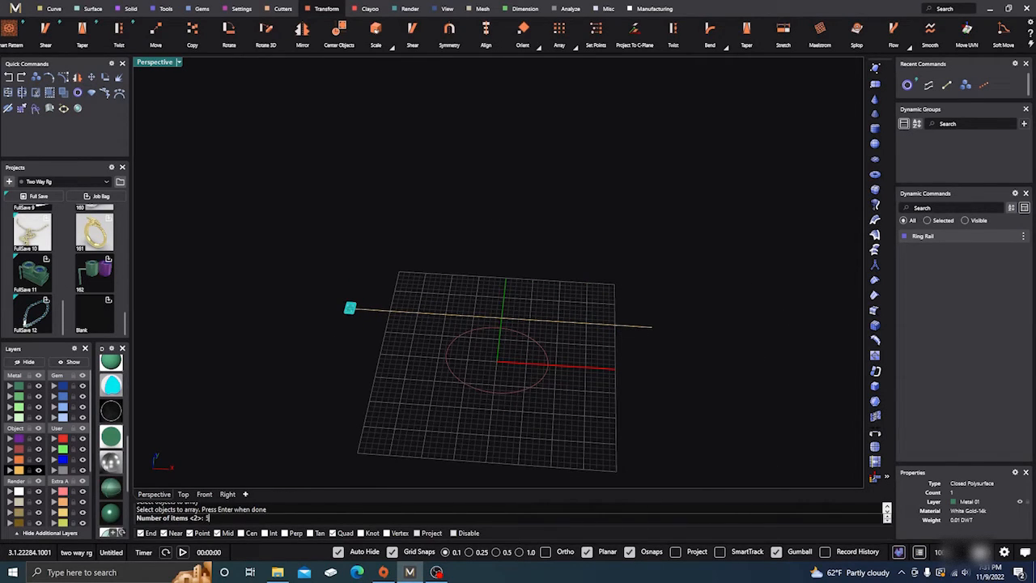
key("Return")
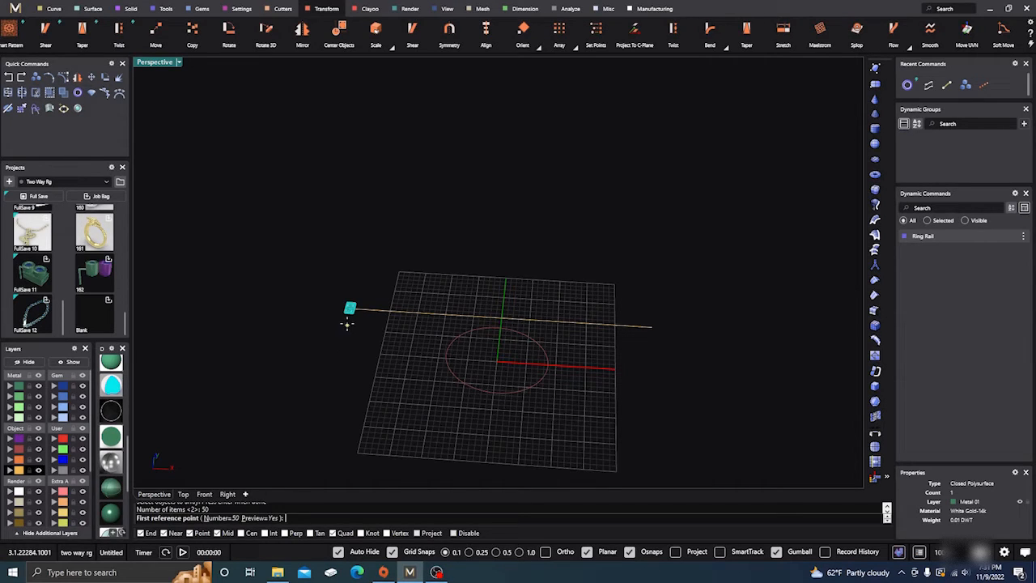
scroll(347, 320, "up", 5)
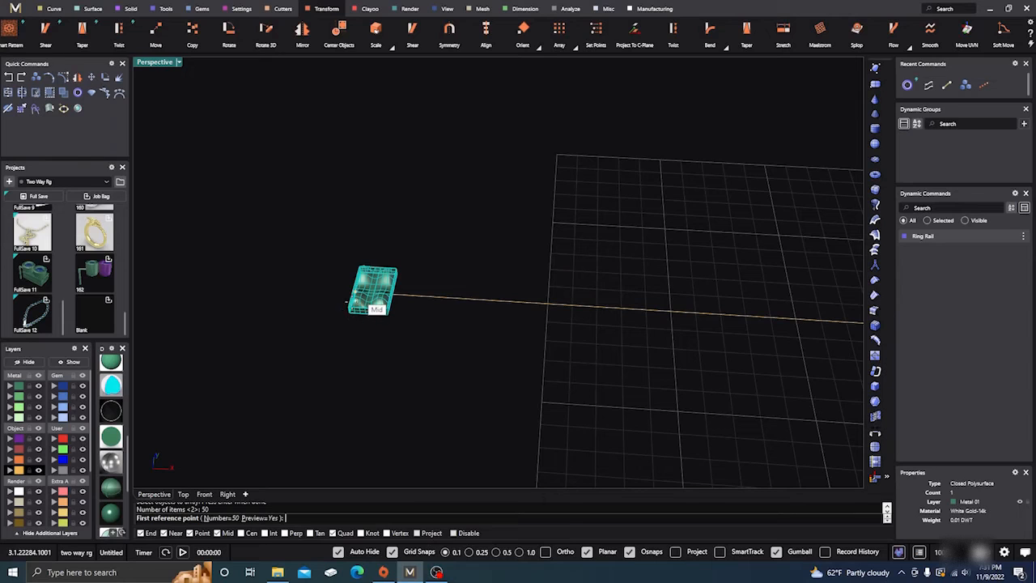
right_click_drag(351, 401, 422, 343)
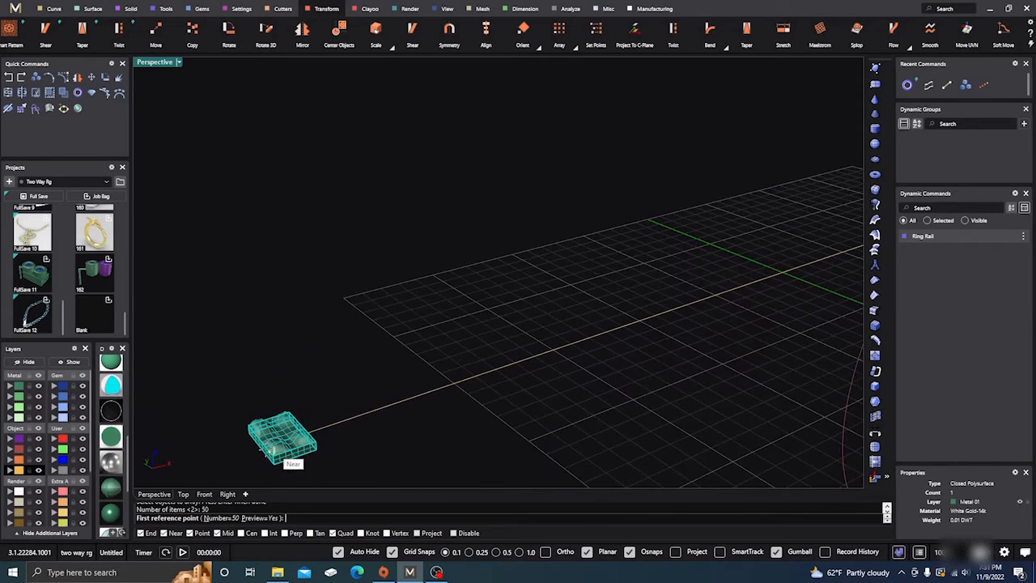
left_click(260, 450)
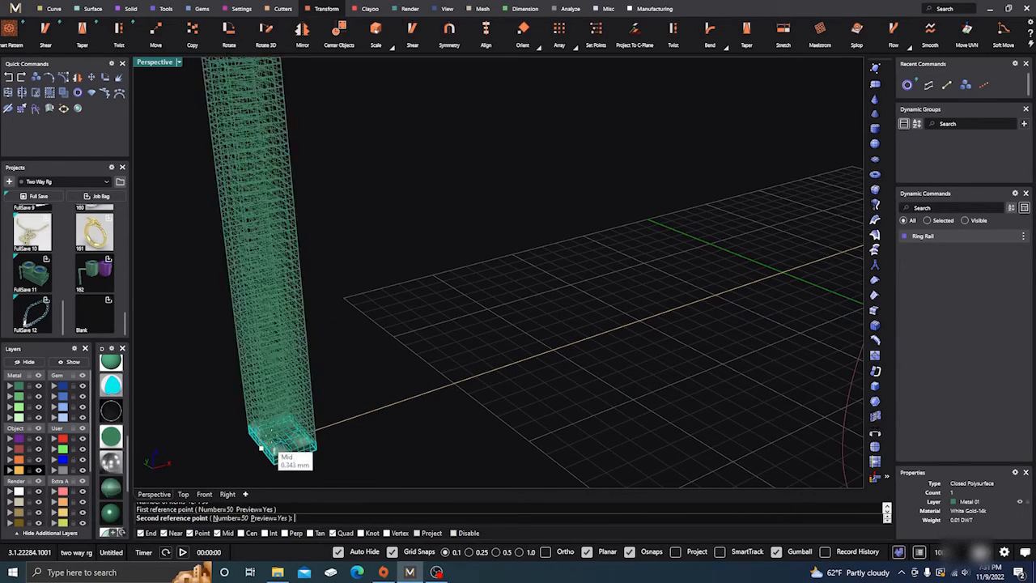
scroll(453, 342, "down", 3)
mouse_move(462, 347)
right_mouse_down()
mouse_move(370, 357)
mouse_move(443, 352)
mouse_move(484, 337)
mouse_move(472, 329)
right_mouse_up()
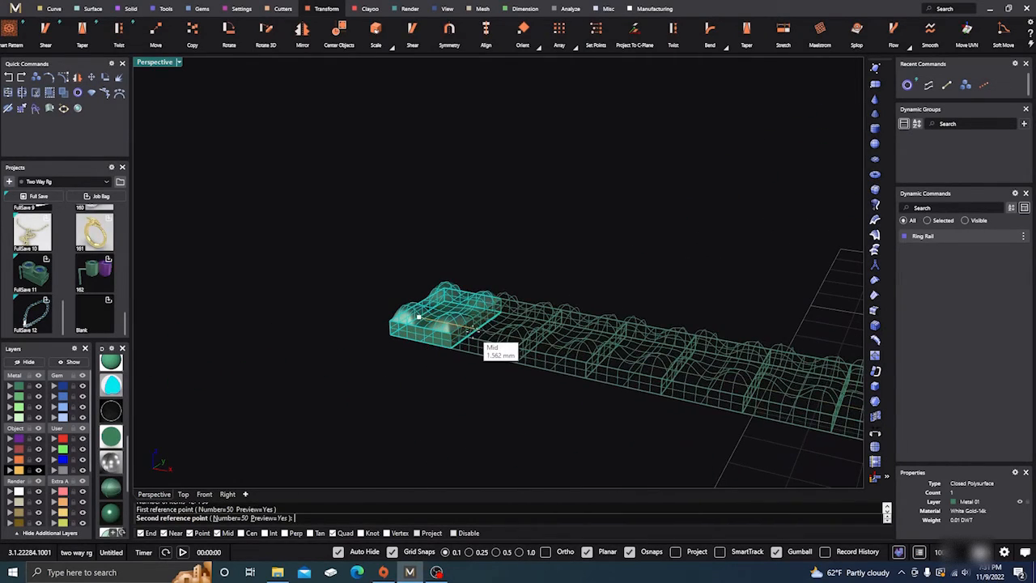
left_click(419, 317)
scroll(332, 281, "down", 6)
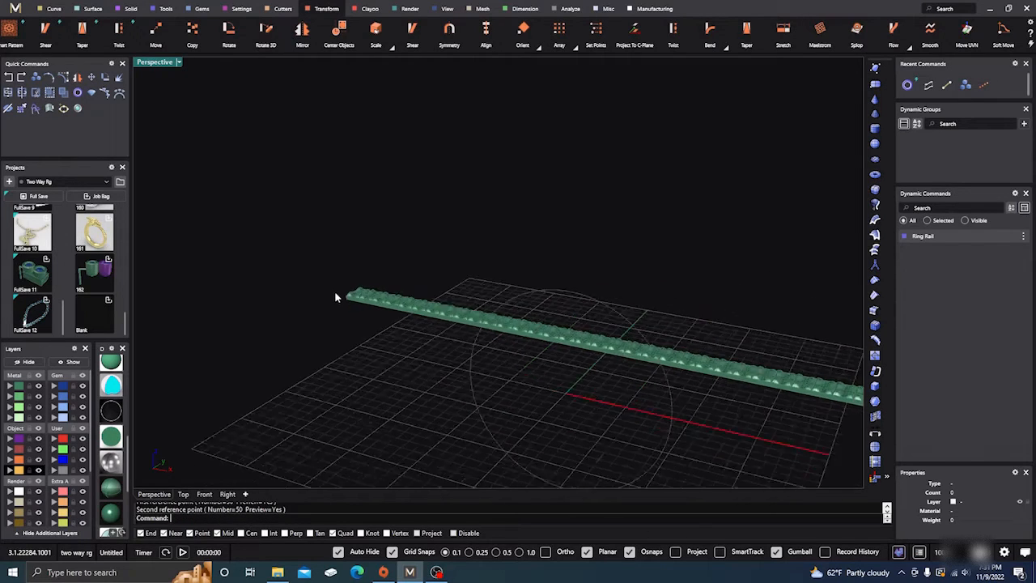
Delete all the arrayed blocks that extend beyond the right end of the straight line
scroll(350, 325, "down", 3)
right_click_drag(358, 365, 531, 293)
scroll(562, 284, "up", 4)
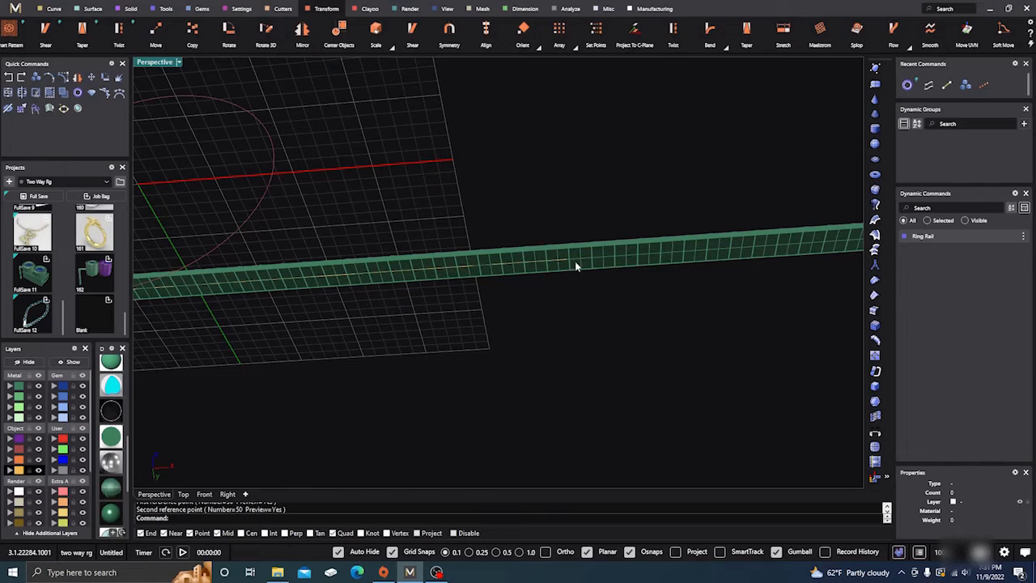
left_click(580, 257)
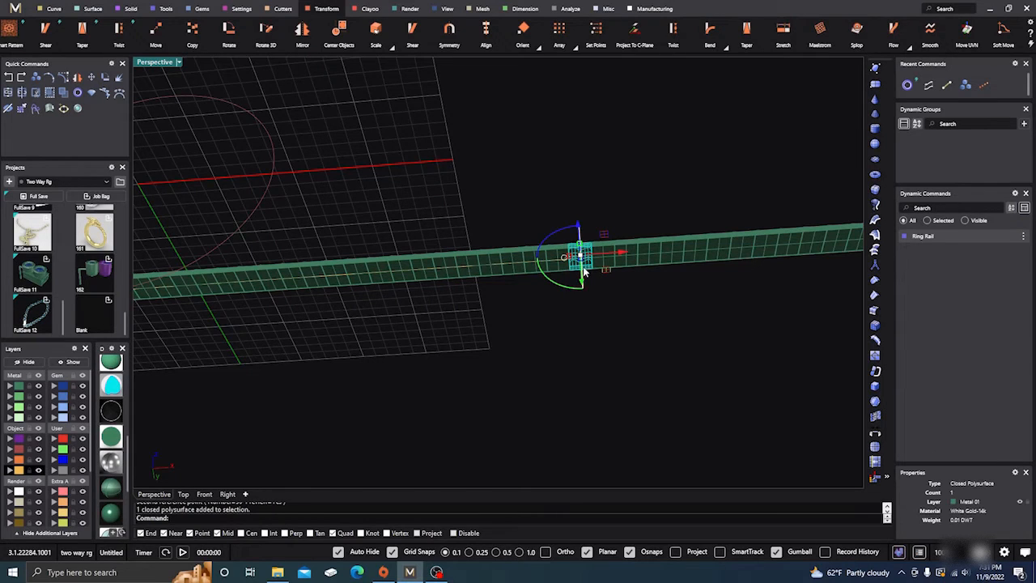
key("Delete")
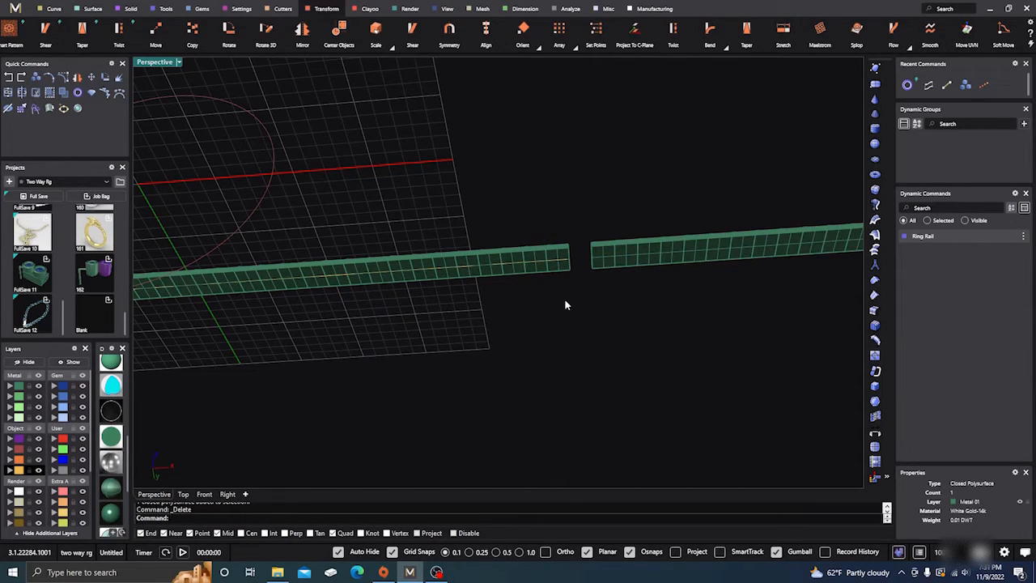
scroll(547, 334, "down", 5)
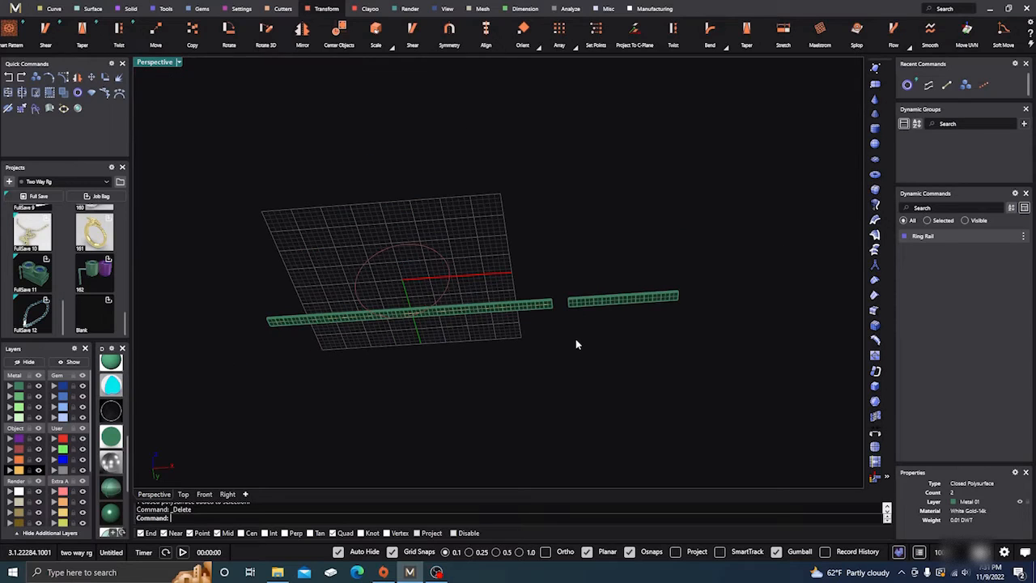
left_click_drag(564, 329, 693, 257)
key("Delete")
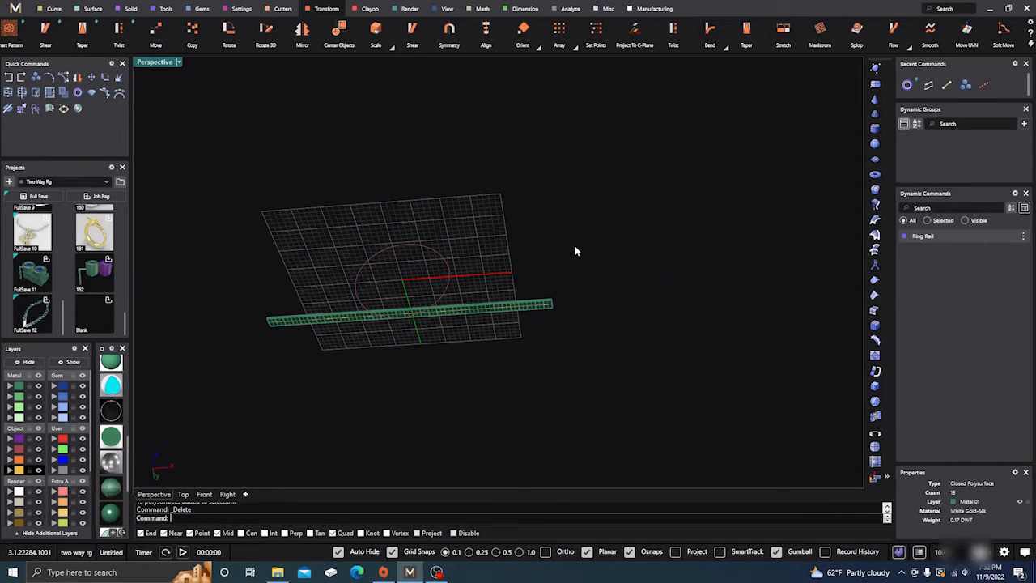
scroll(549, 290, "down", 3)
scroll(548, 290, "up", 6)
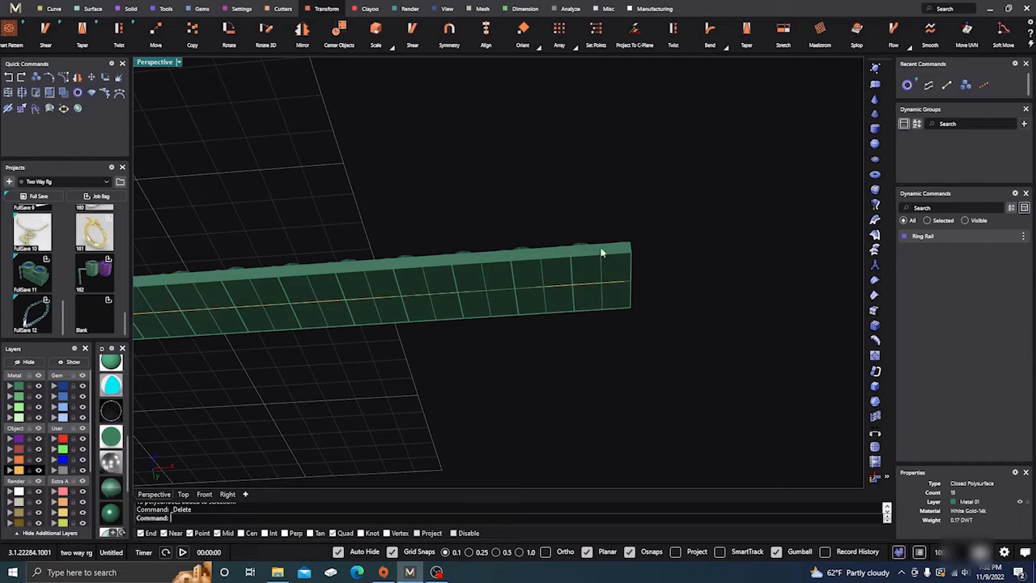
scroll(602, 254, "down", 8)
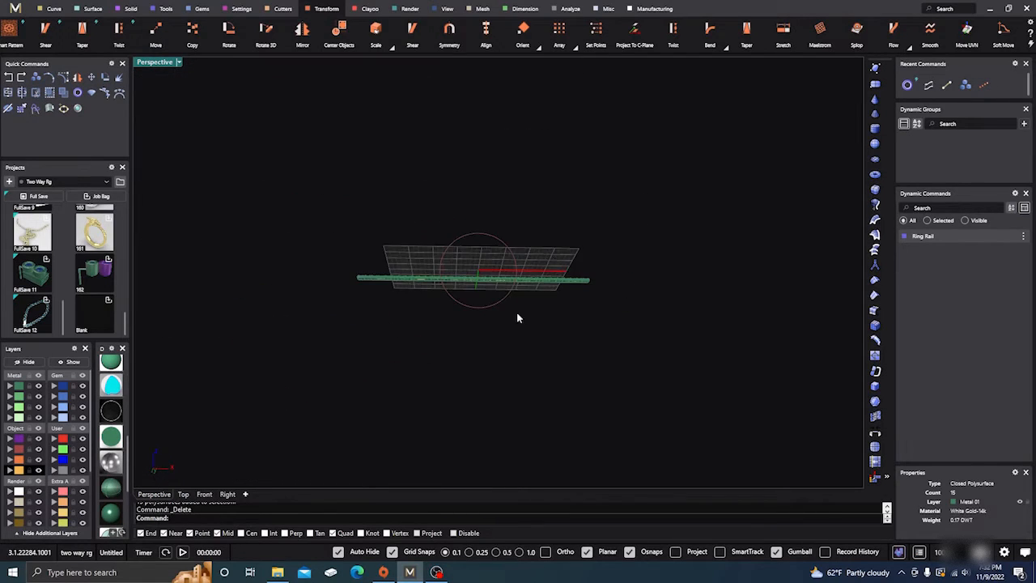
Group all the remaining blocks on the Metal 01 layer into one strip
right_click_drag(518, 318, 497, 398)
scroll(522, 351, "up", 4)
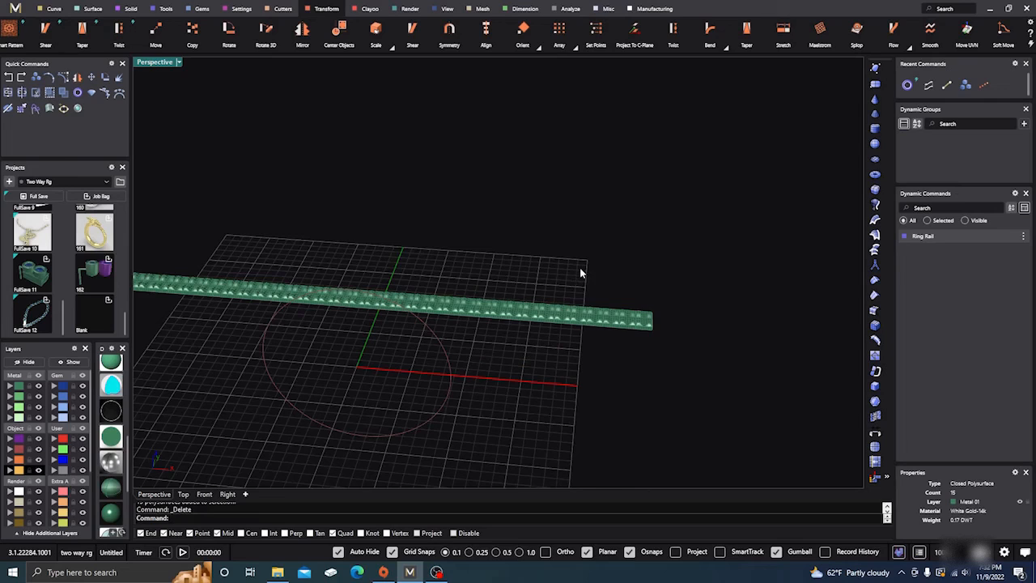
scroll(580, 273, "down", 3)
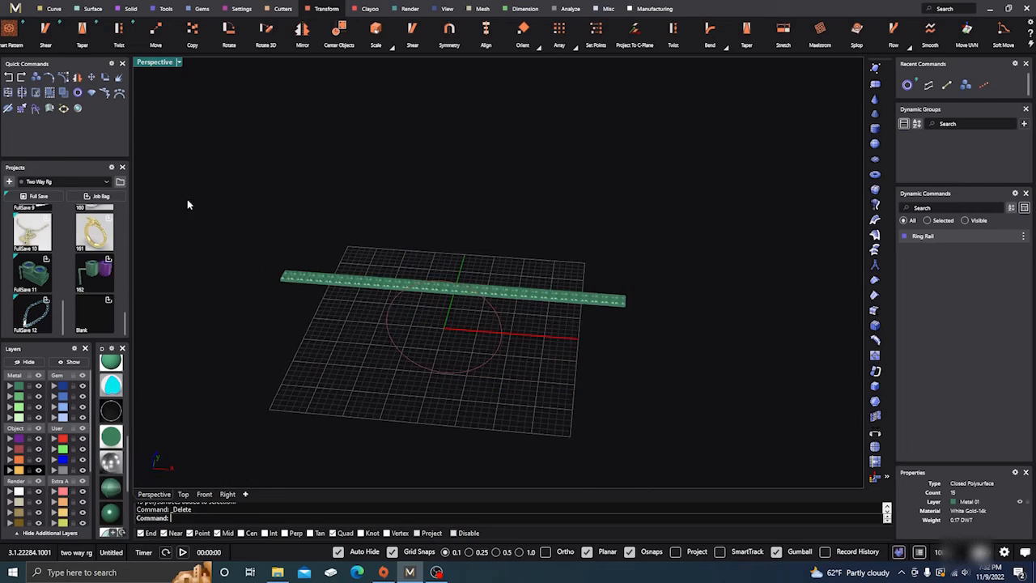
left_click(18, 387)
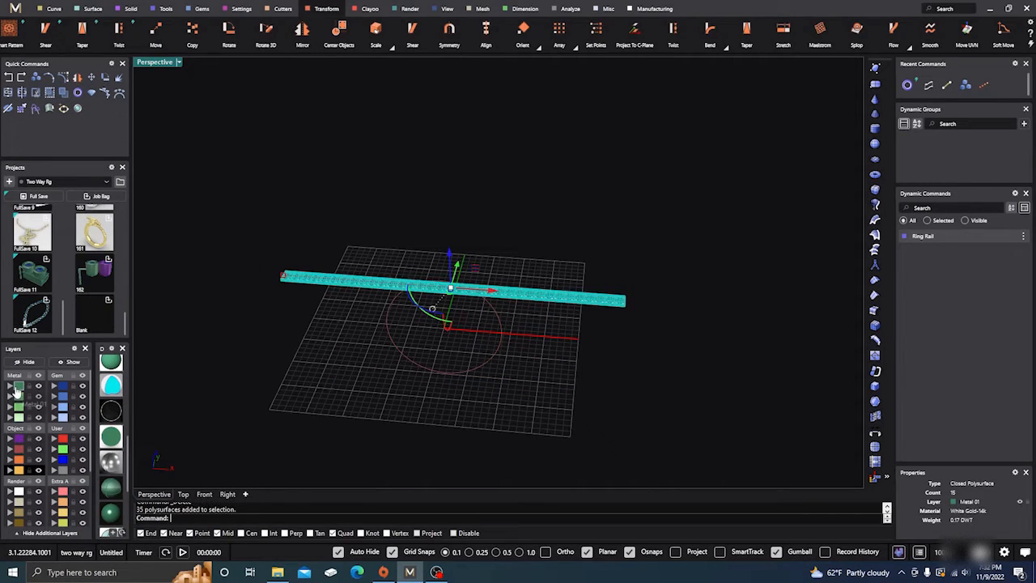
left_click(50, 96)
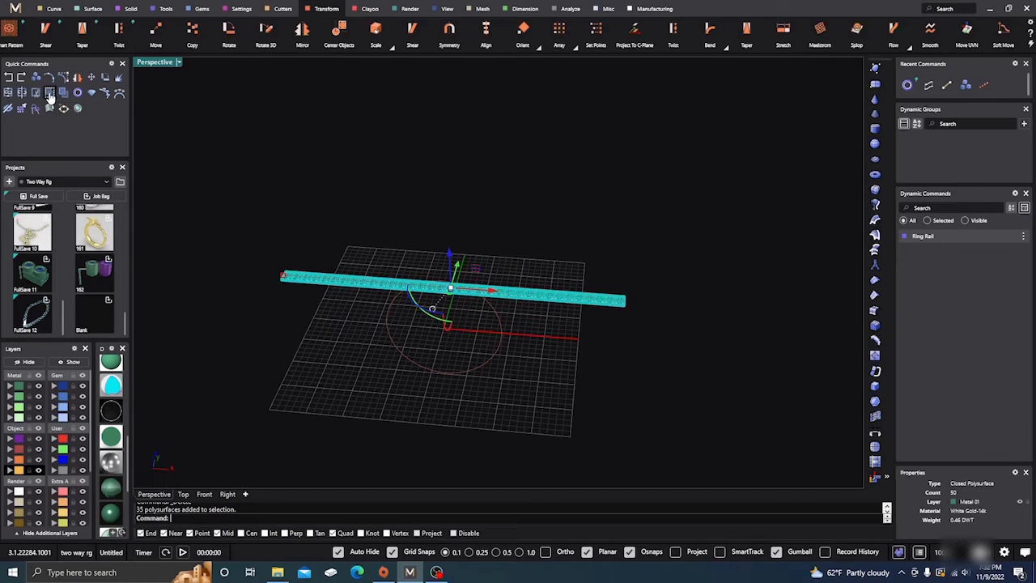
left_click(262, 192)
left_click(322, 284)
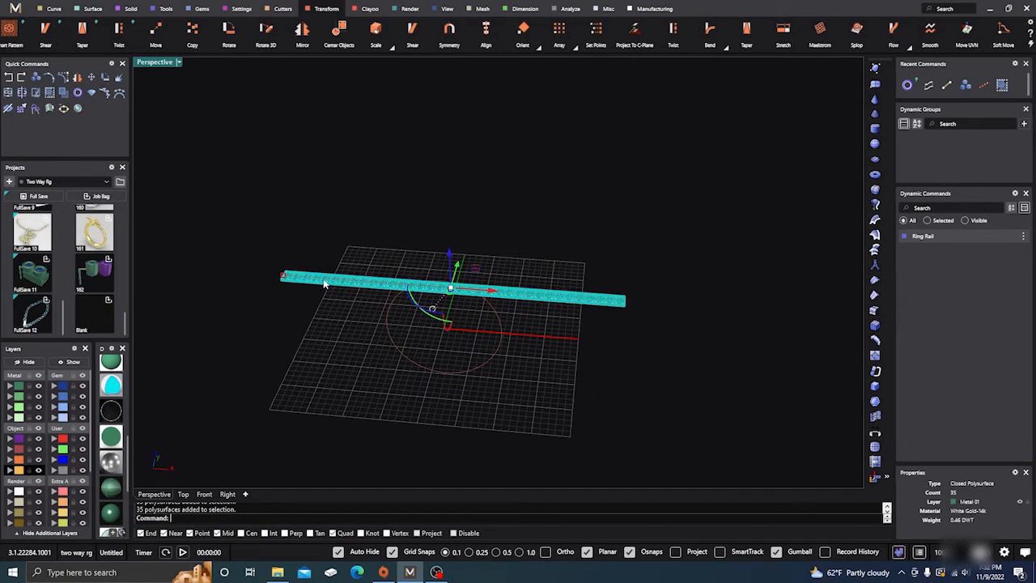
left_click(334, 251)
Scale the block strip in one direction from its left end's bottom midpoint so its right end meets the end of the straight line
right_click_drag(337, 344, 346, 247)
scroll(341, 243, "up", 5)
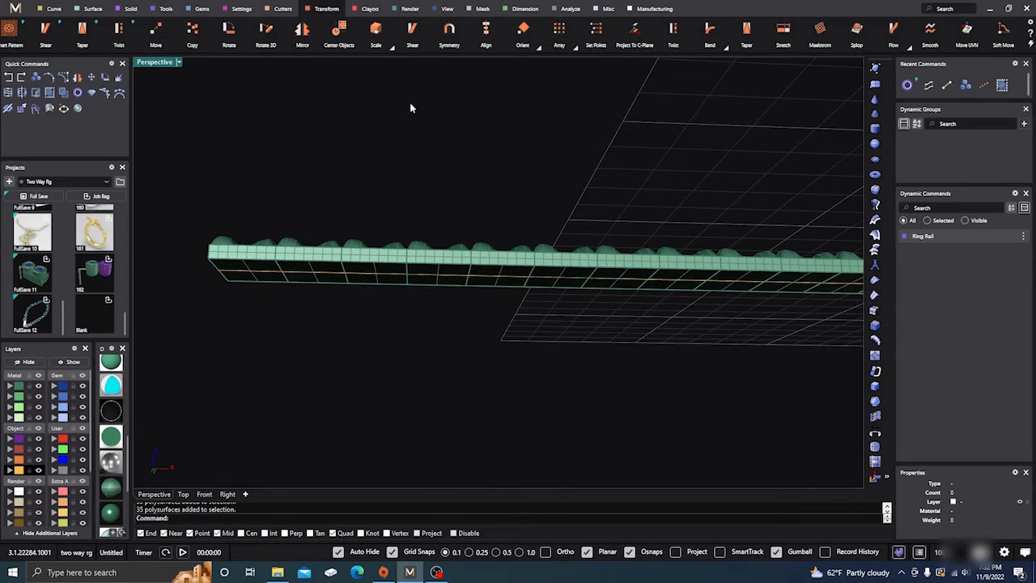
left_click(392, 46)
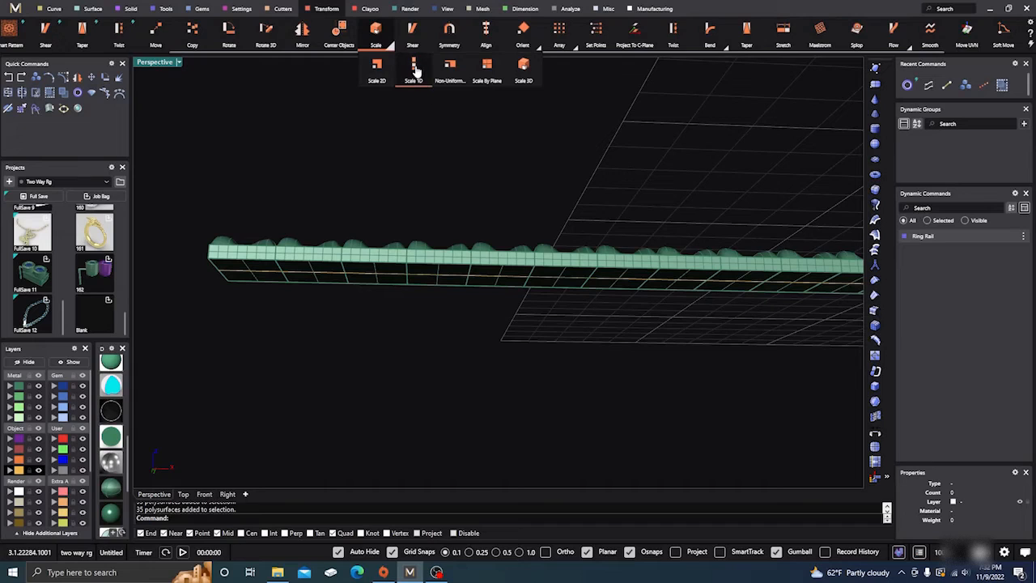
left_click(414, 70)
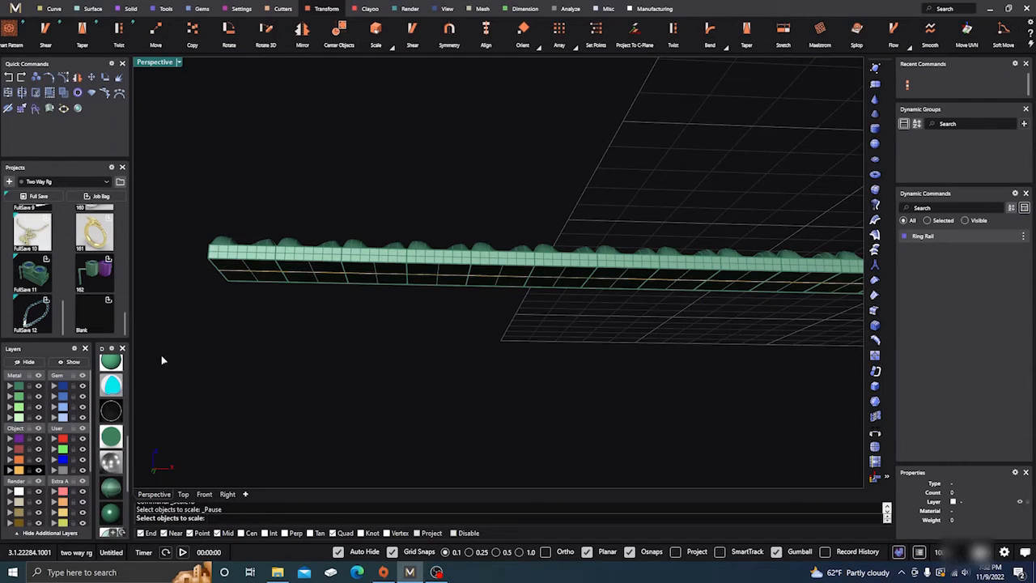
left_click(238, 254)
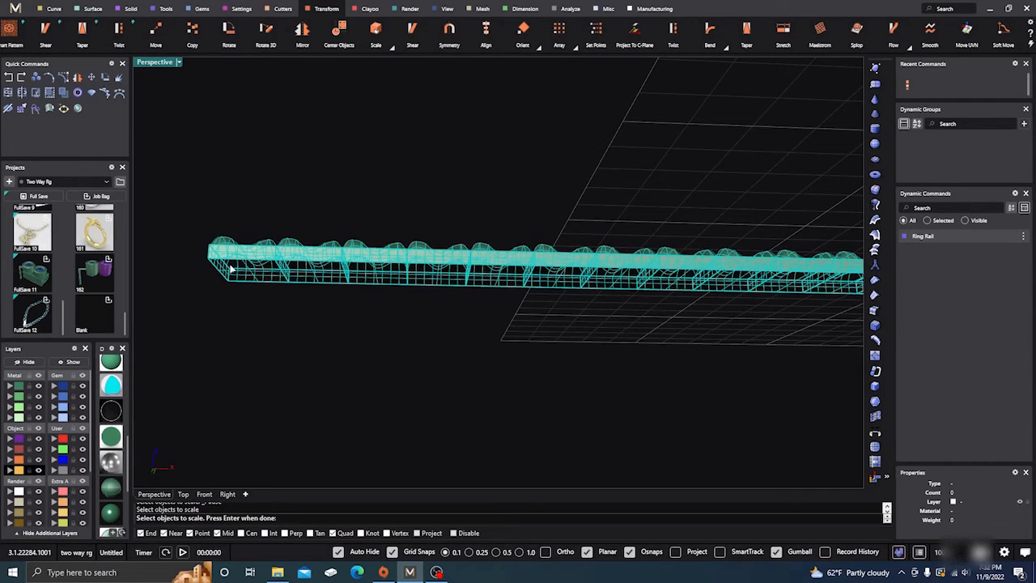
key("Return")
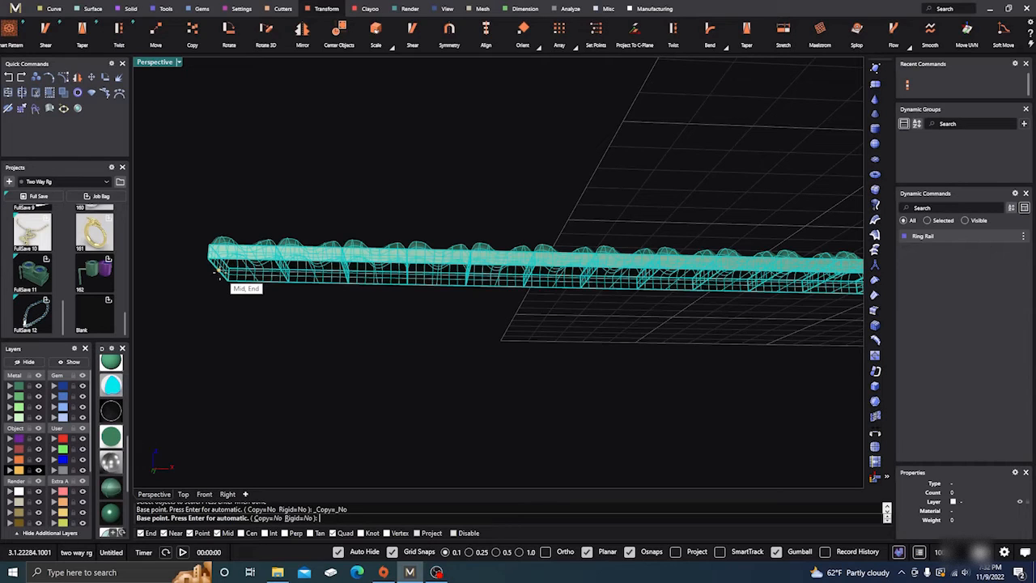
scroll(219, 274, "up", 5)
left_click(213, 255)
scroll(208, 254, "down", 6)
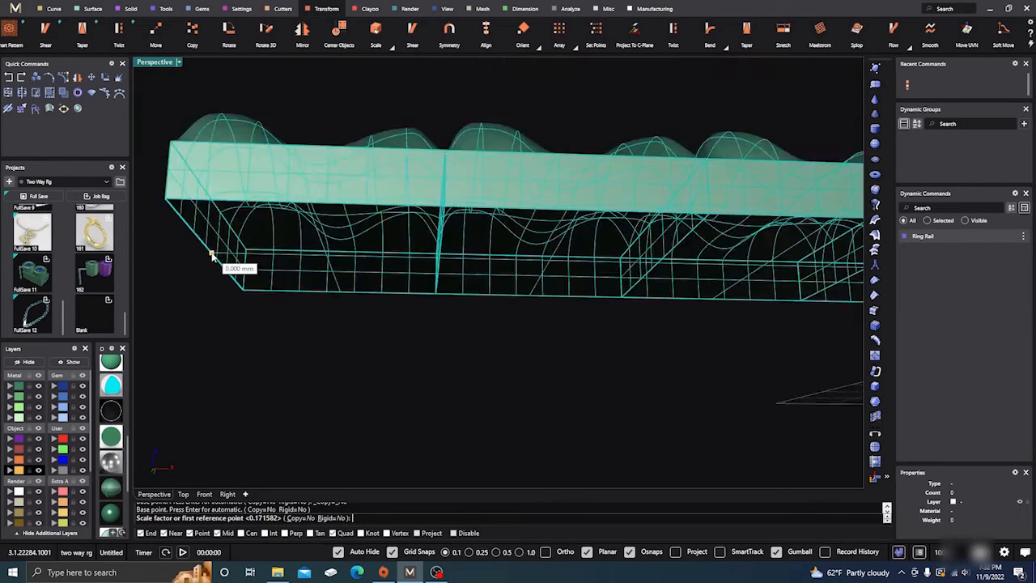
scroll(645, 269, "up", 6)
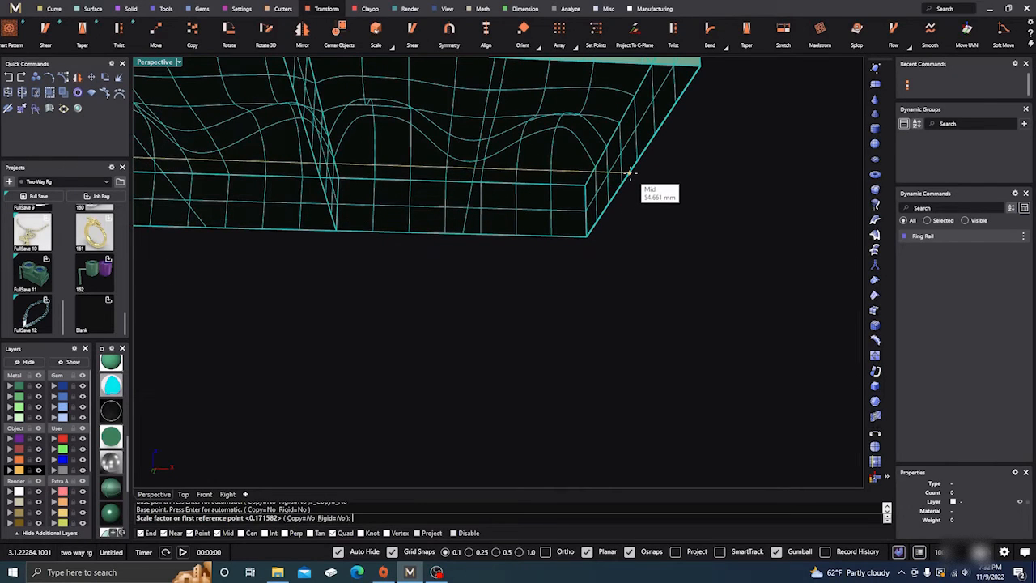
left_click(627, 180)
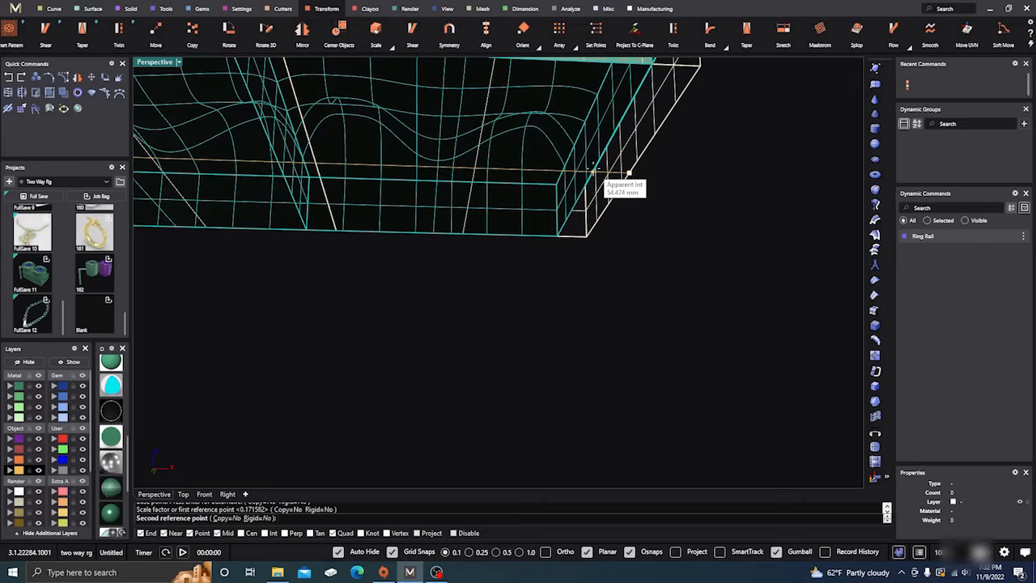
left_click(593, 172)
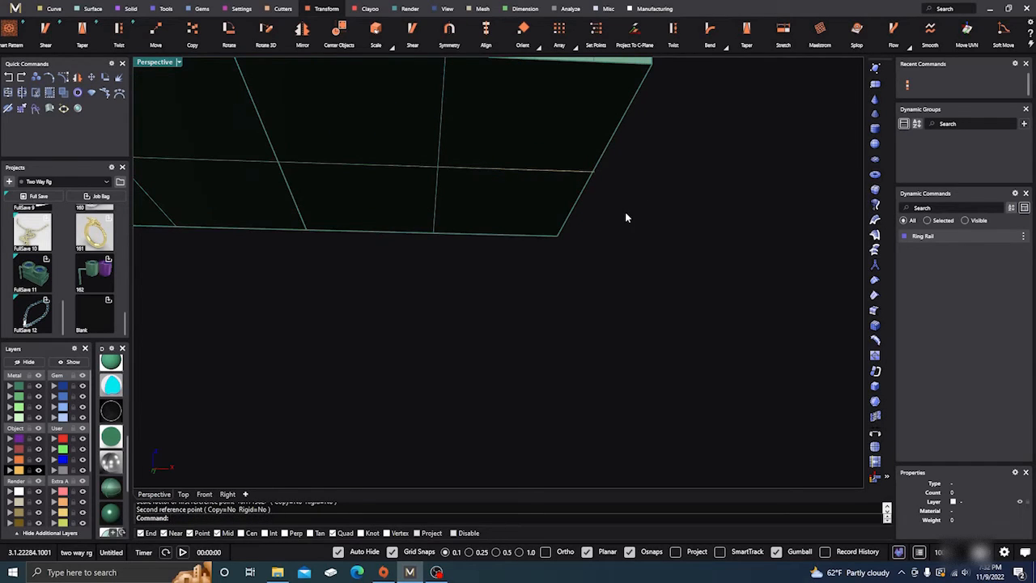
scroll(634, 218, "down", 3)
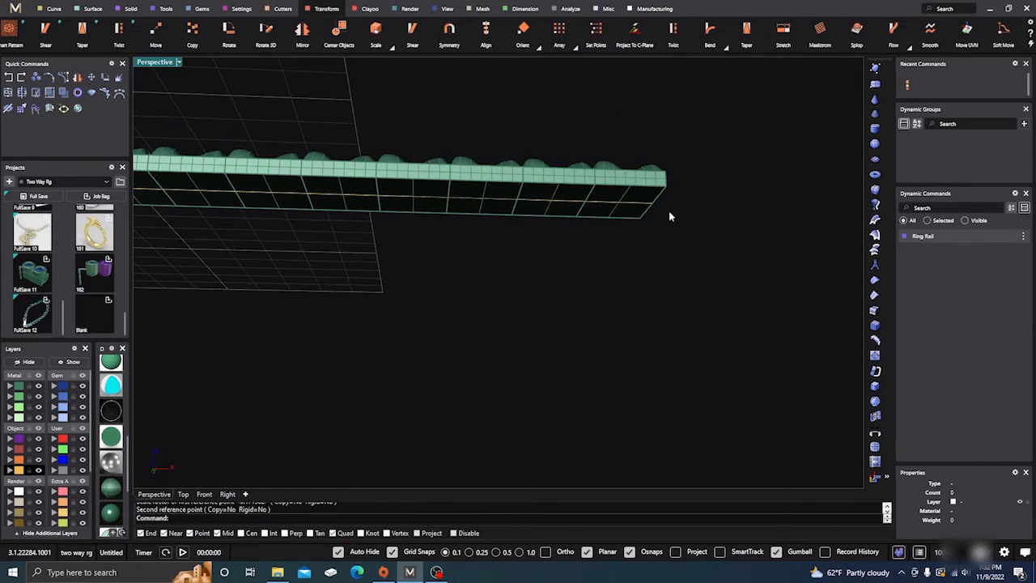
Rotate the grouped block strip 180 degrees in the Right view so its nuggets face downward
right_click_drag(669, 214, 375, 191)
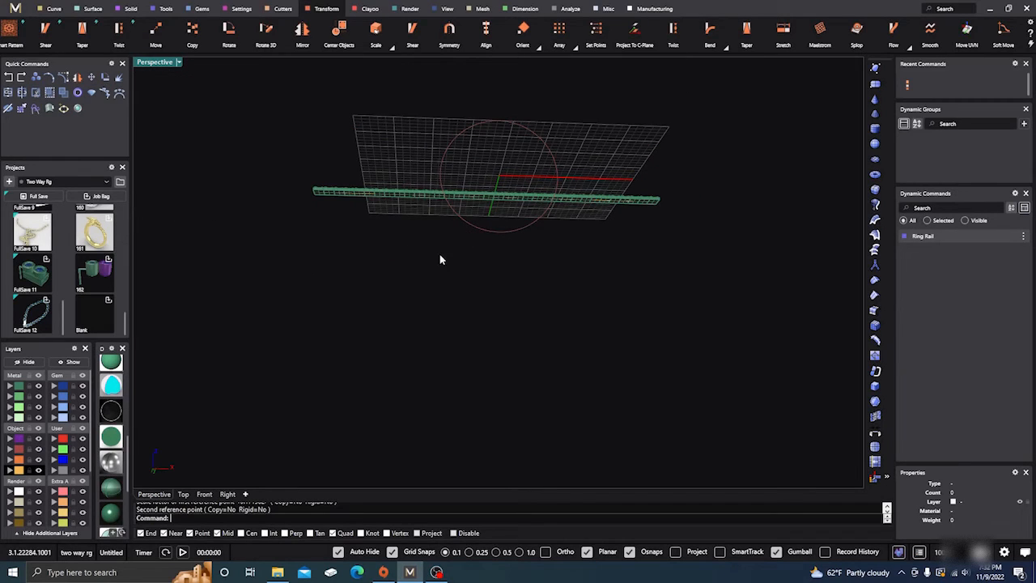
right_click_drag(441, 259, 366, 213)
scroll(455, 290, "up", 5)
scroll(463, 254, "down", 2)
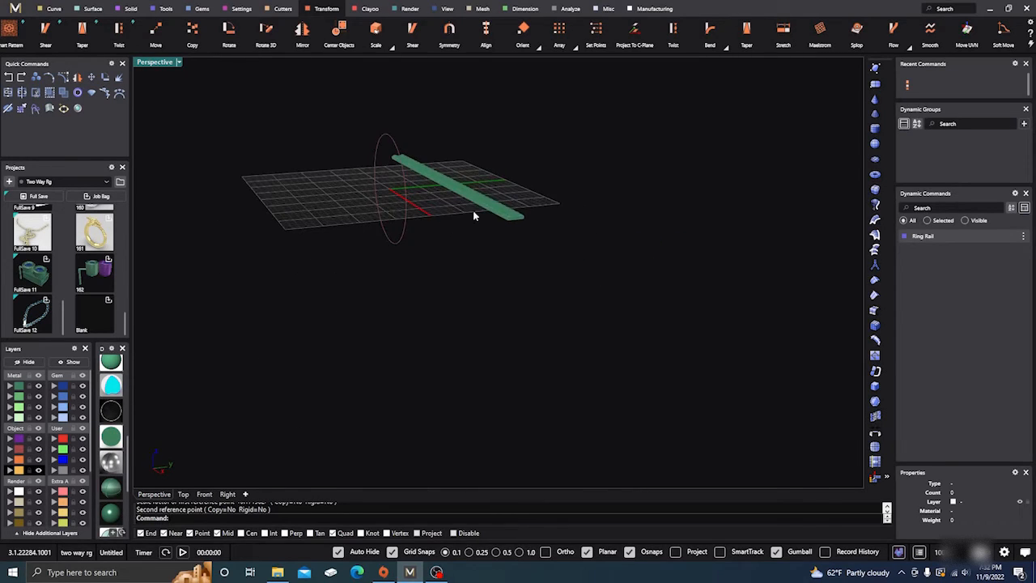
scroll(512, 212, "up", 5)
right_click_drag(605, 298, 480, 224)
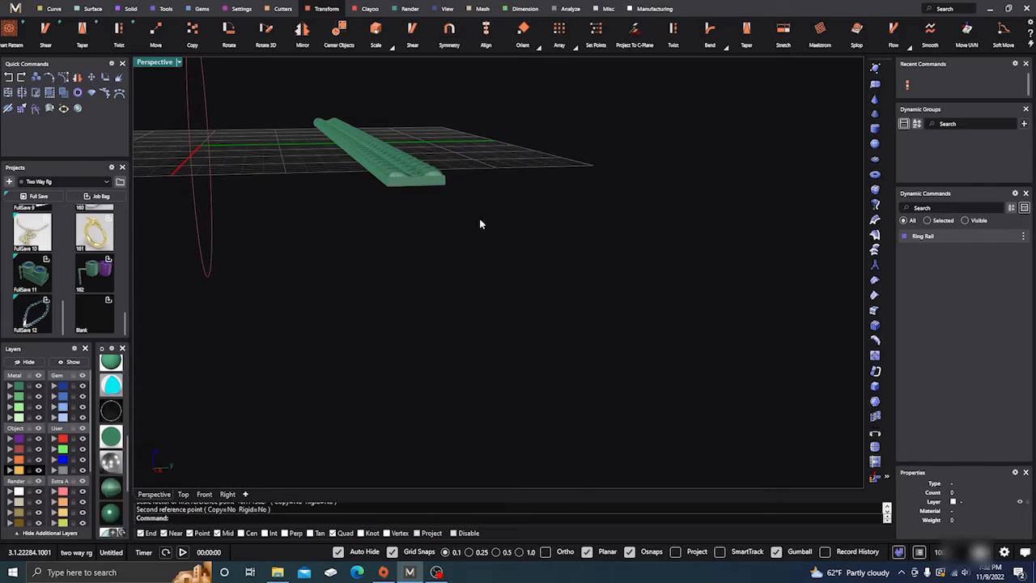
left_click(421, 179)
scroll(562, 309, "down", 4)
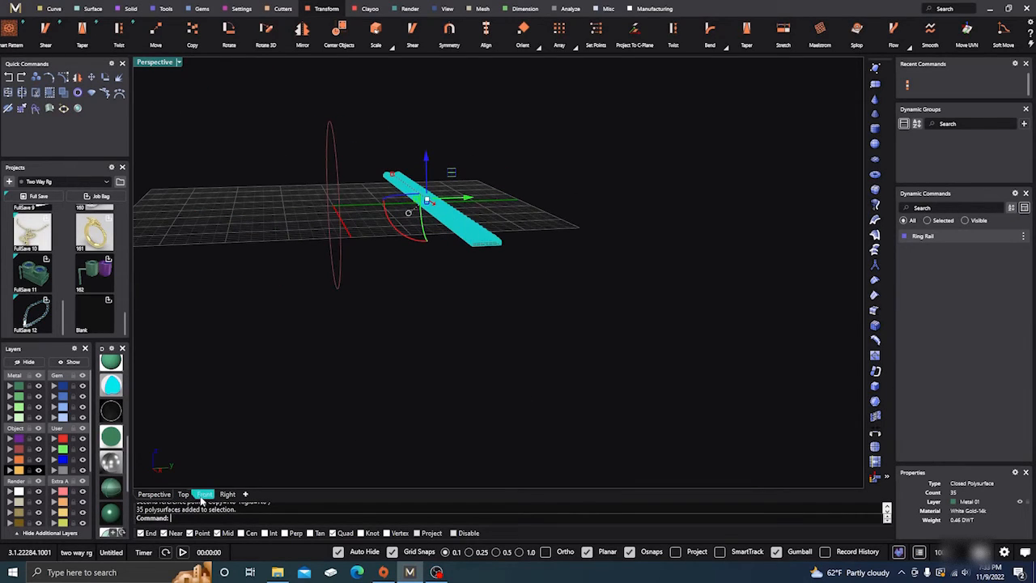
left_click(228, 494)
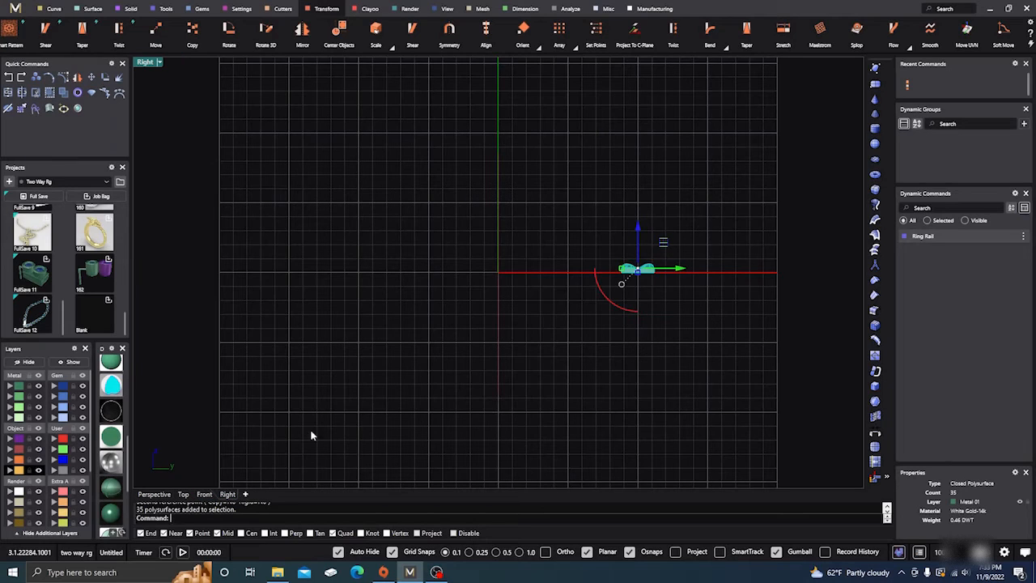
left_click(612, 301)
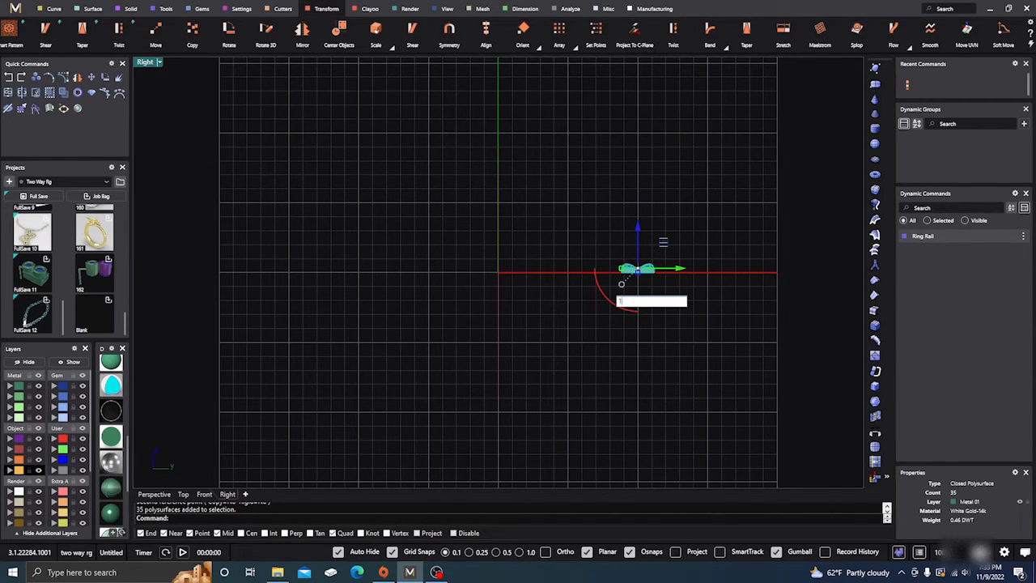
type("180")
key("Return")
scroll(625, 267, "up", 5)
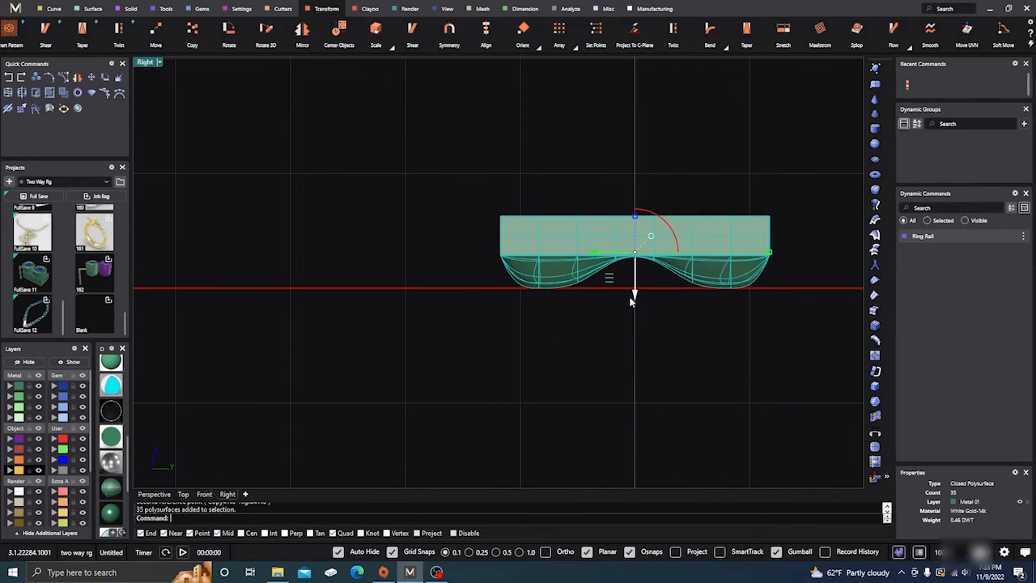
left_click_drag(634, 293, 628, 324)
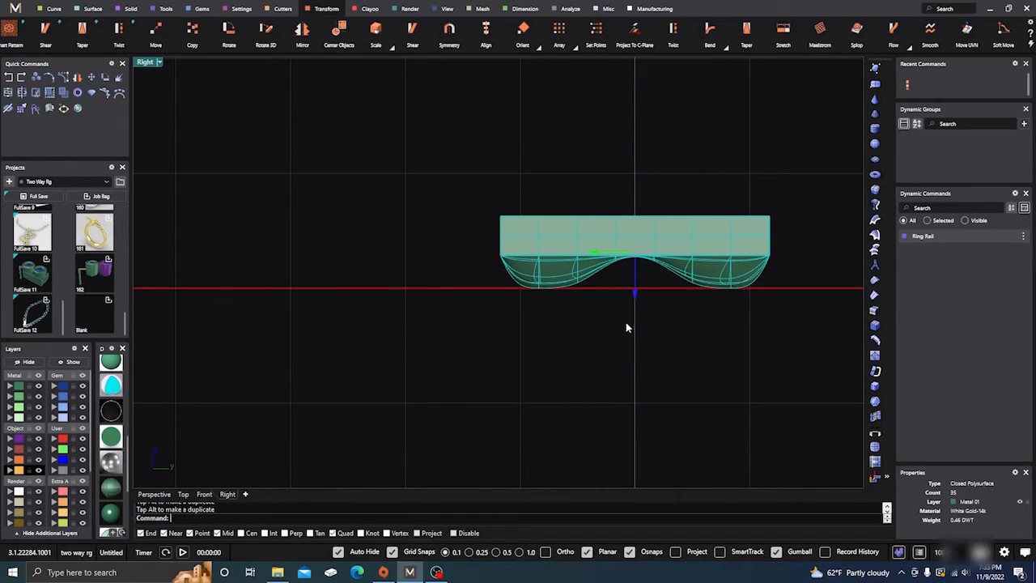
right_click(576, 325)
right_click(600, 345)
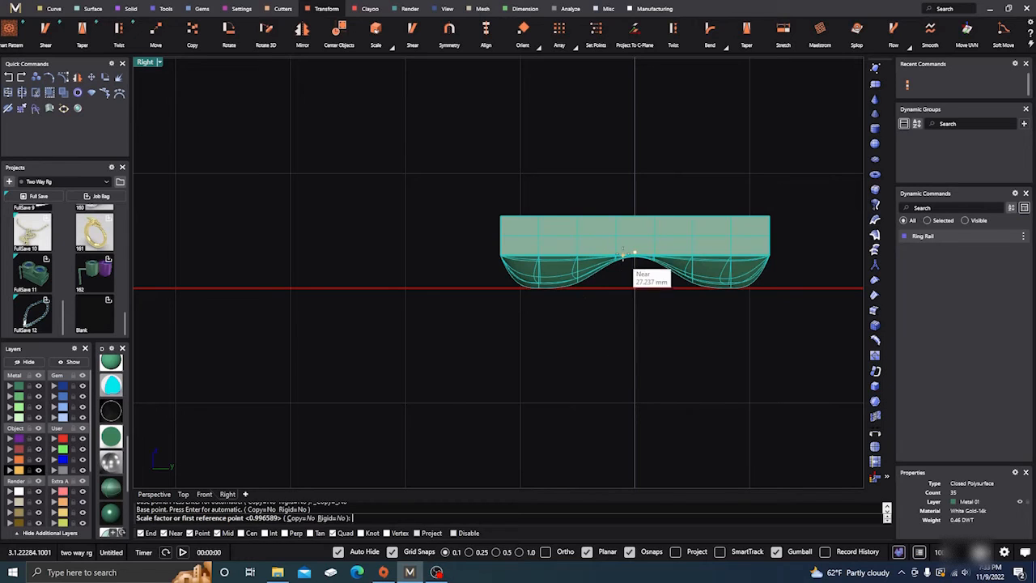
right_click_drag(626, 256, 626, 258)
right_click(631, 247)
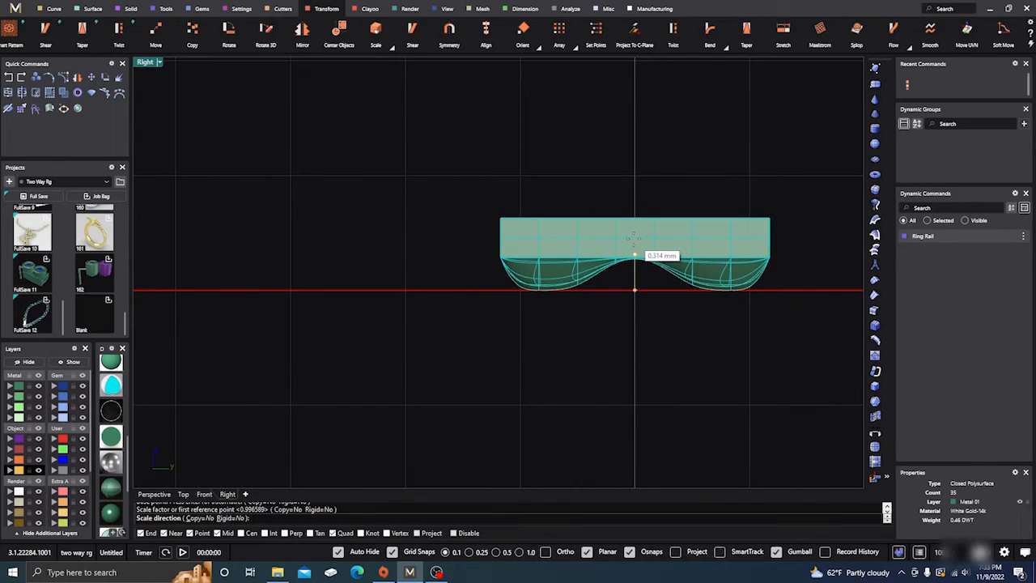
left_click(637, 254)
left_click(604, 176)
Turn off grid snaps and move the block strip down until the base of its nuggets meets the horizontal axis
left_click(612, 230)
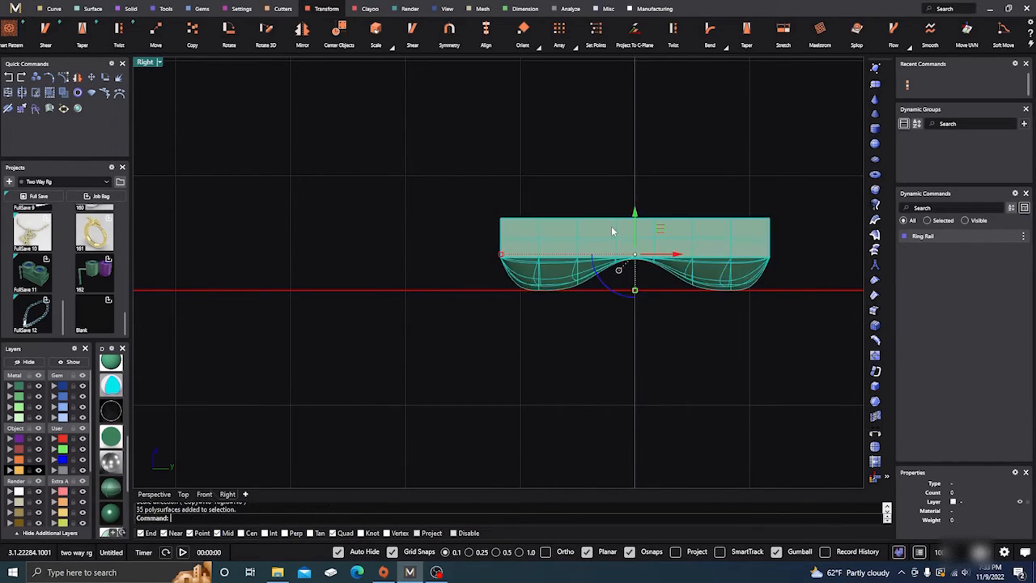
mouse_move(636, 214)
left_mouse_down()
mouse_move(636, 256)
mouse_move(635, 202)
left_mouse_up()
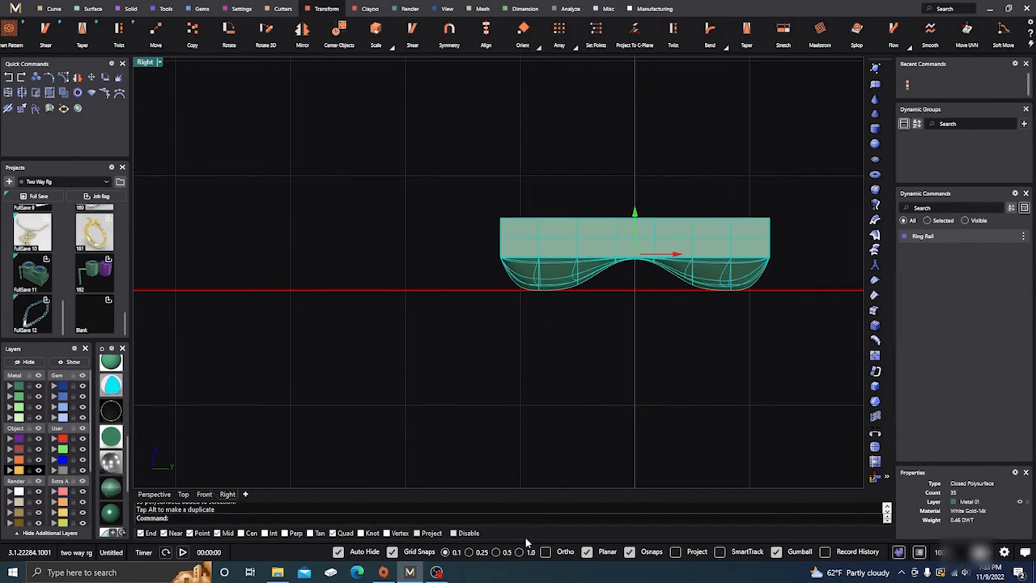
left_click(392, 552)
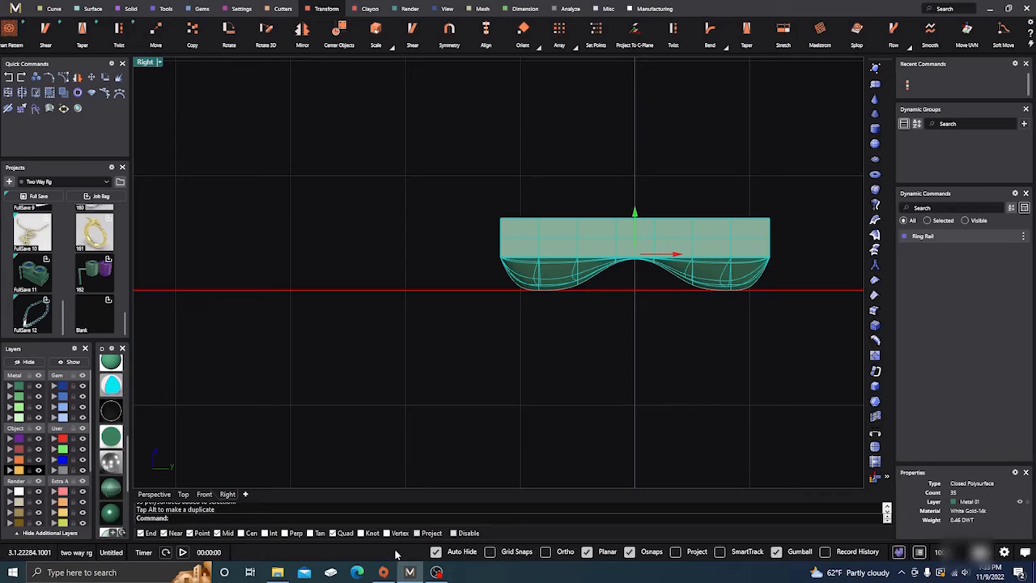
left_click_drag(635, 214, 636, 245)
left_click(545, 217)
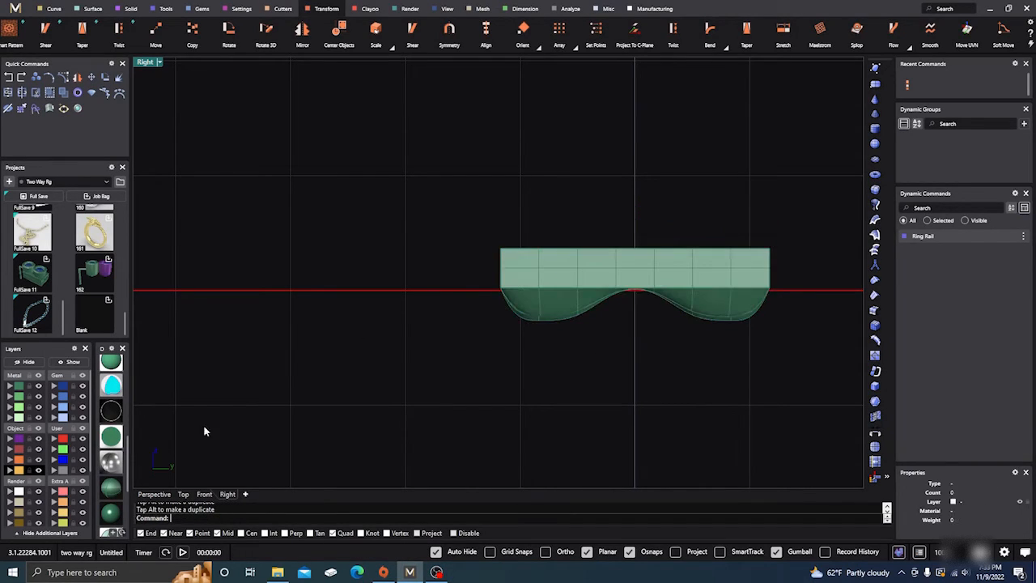
Show the block strip in wireframe display in the Perspective view
left_click(153, 495)
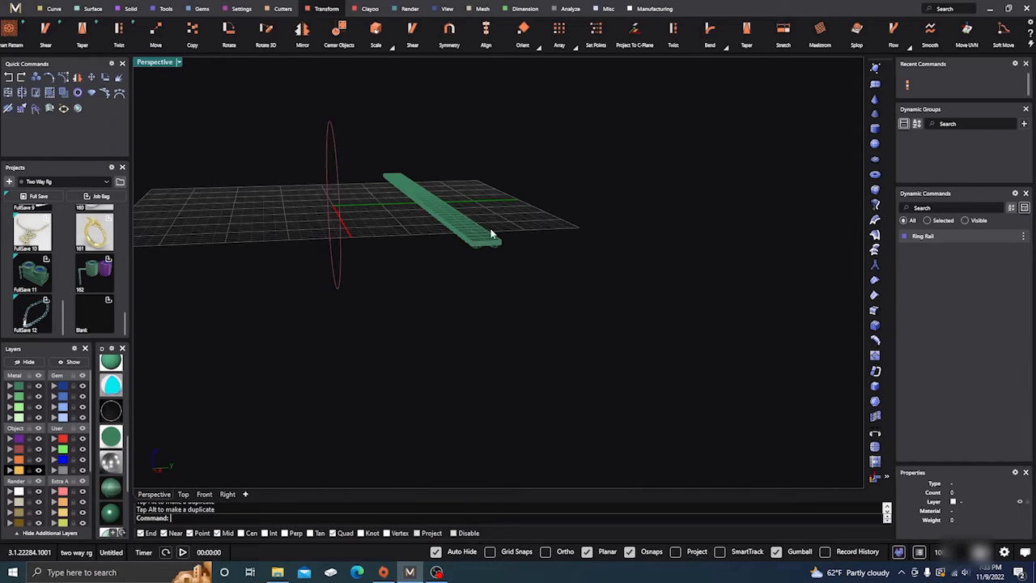
scroll(492, 234, "up", 5)
scroll(112, 372, "up", 3)
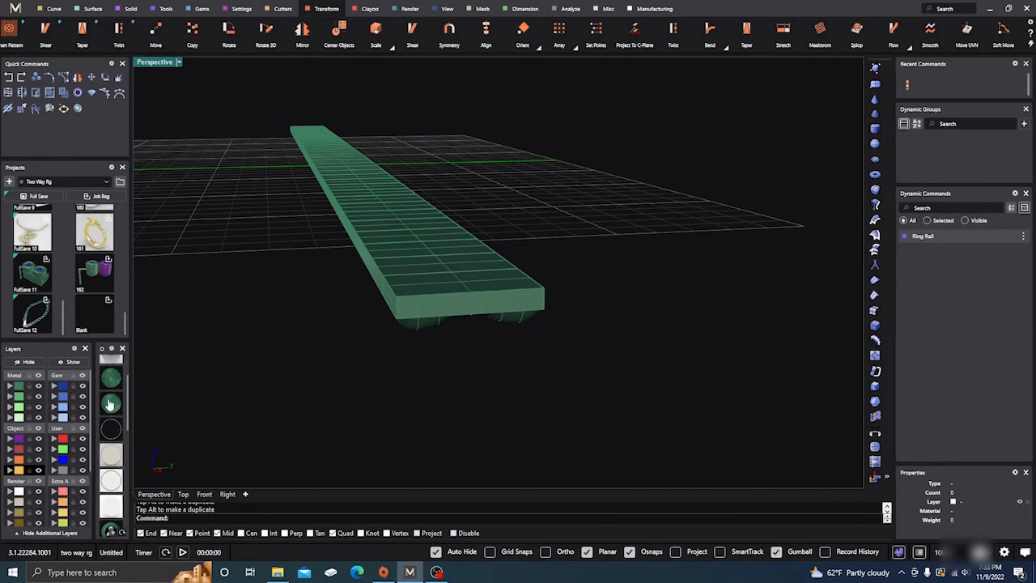
left_click(112, 366)
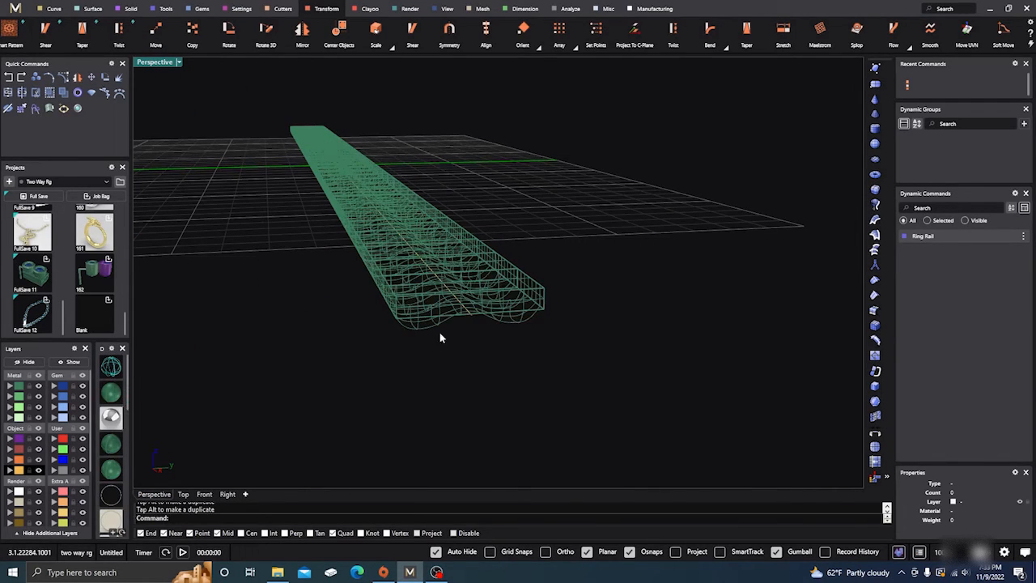
Lower the block strip until its flat upper face lines up with the horizontal axis in the Right view
right_click_drag(440, 338, 447, 361)
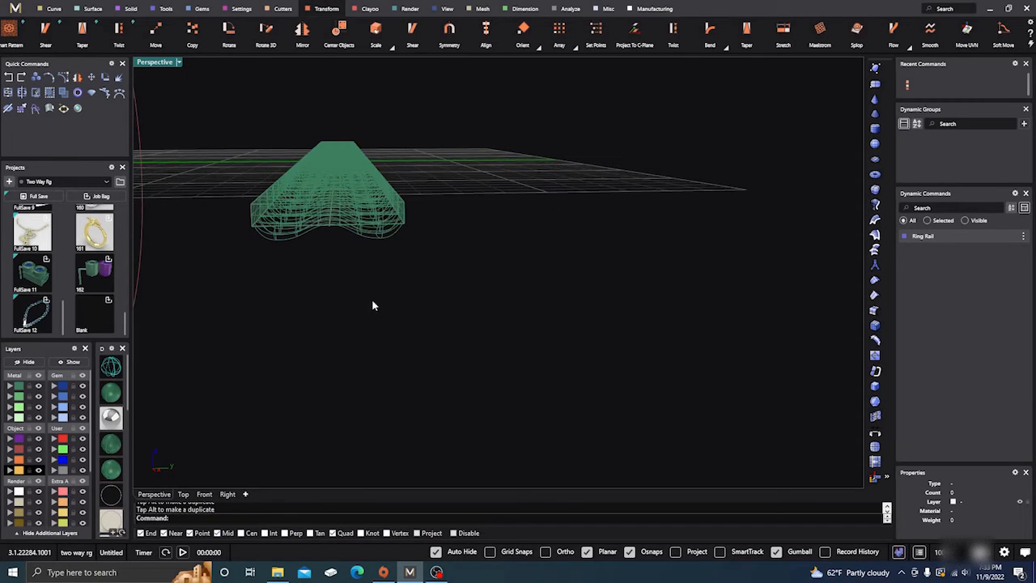
right_click_drag(336, 223, 377, 286)
left_click(479, 178)
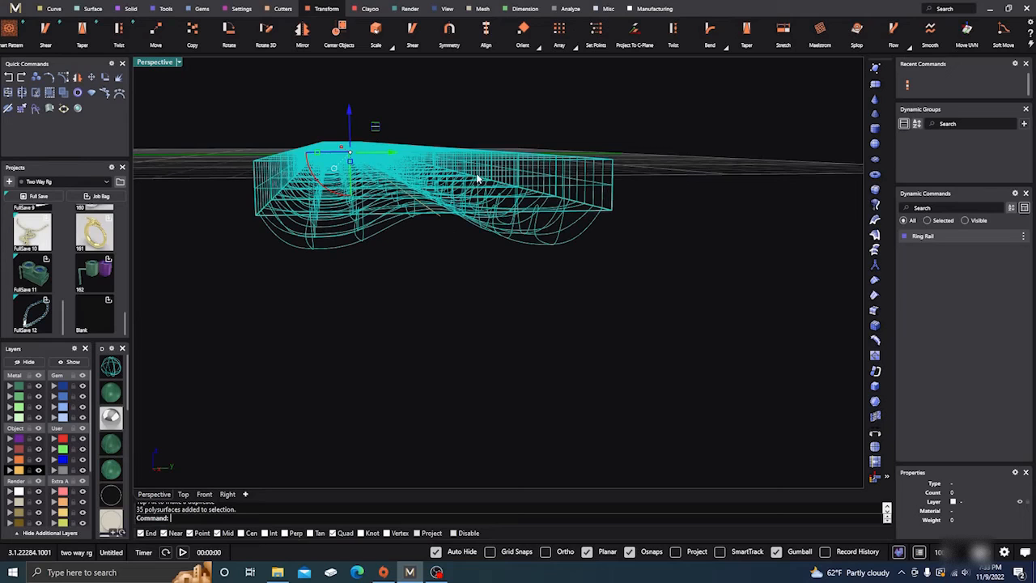
mouse_move(349, 111)
left_mouse_down()
mouse_move(350, 134)
mouse_move(350, 118)
left_mouse_up()
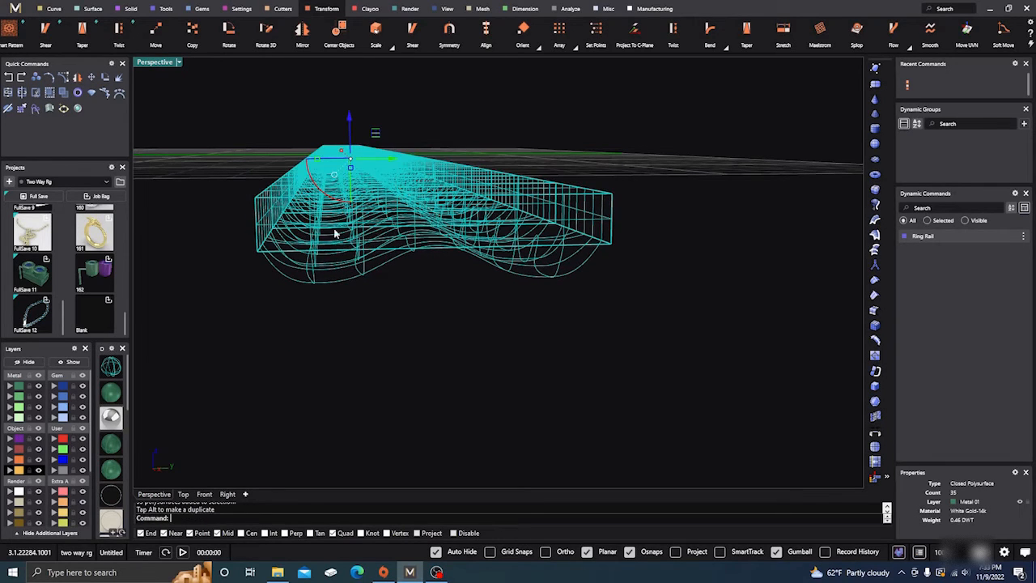
left_click(227, 494)
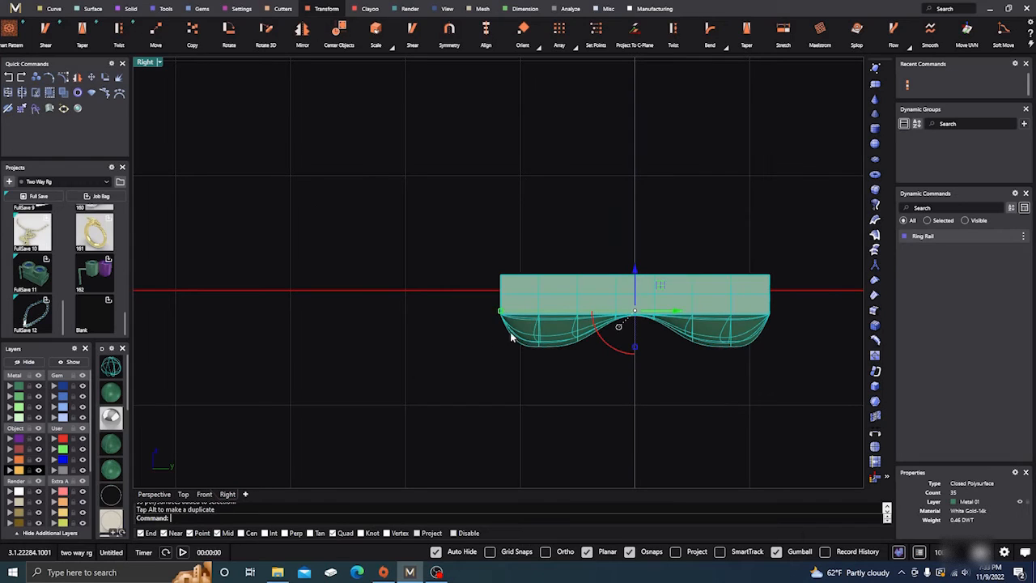
left_click_drag(635, 271, 635, 290)
left_click(409, 272)
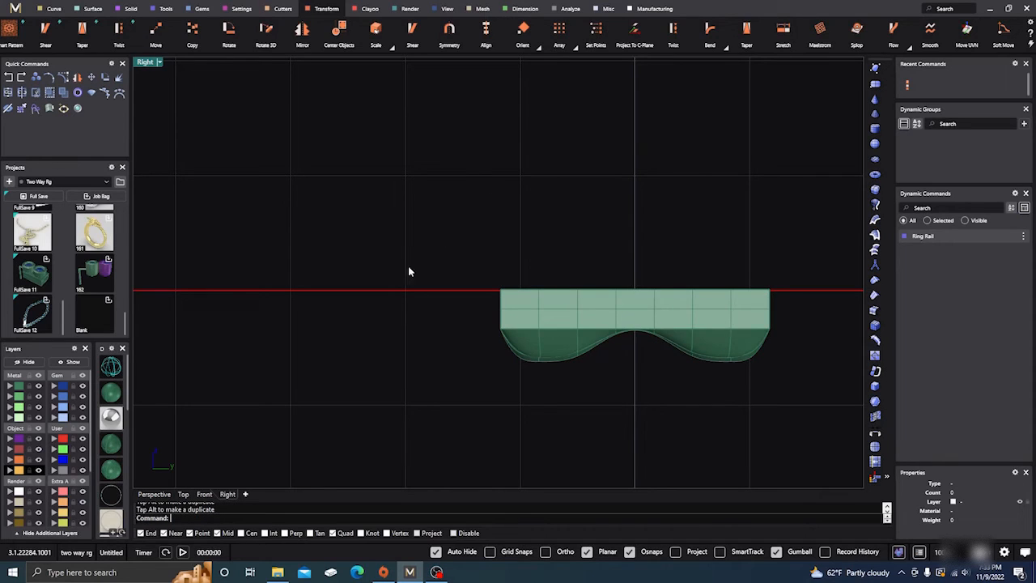
Examine the flipped strip against the straight line and ring circle in shaded and wireframe display
left_click(155, 494)
scroll(559, 306, "down", 5)
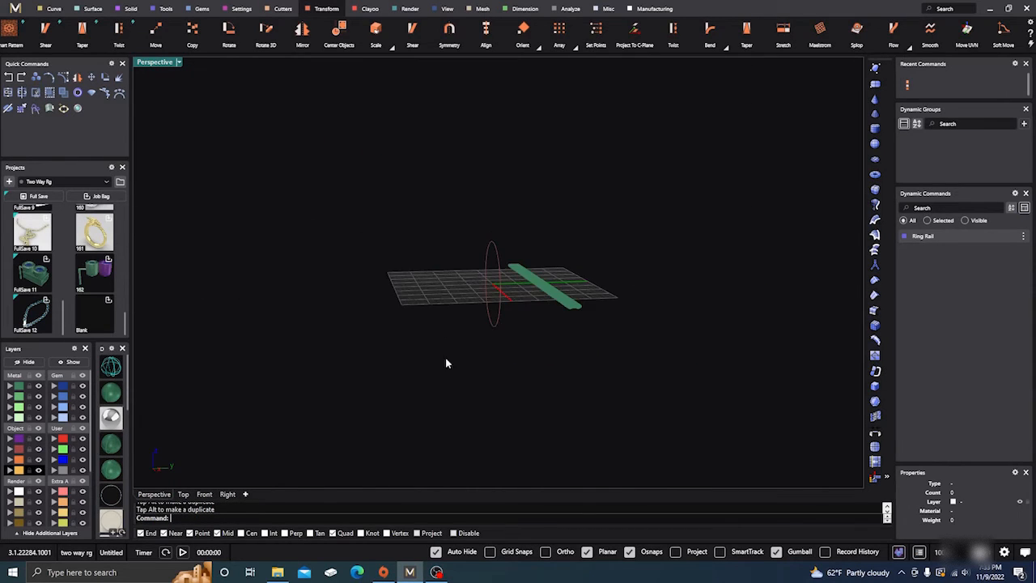
scroll(485, 361, "up", 2)
scroll(512, 326, "up", 4)
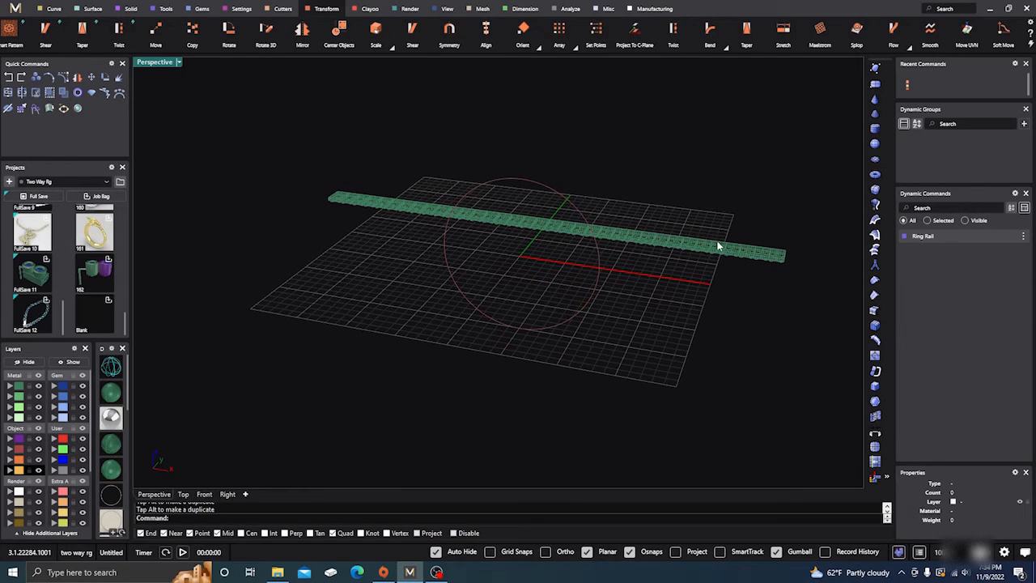
scroll(362, 224, "up", 2)
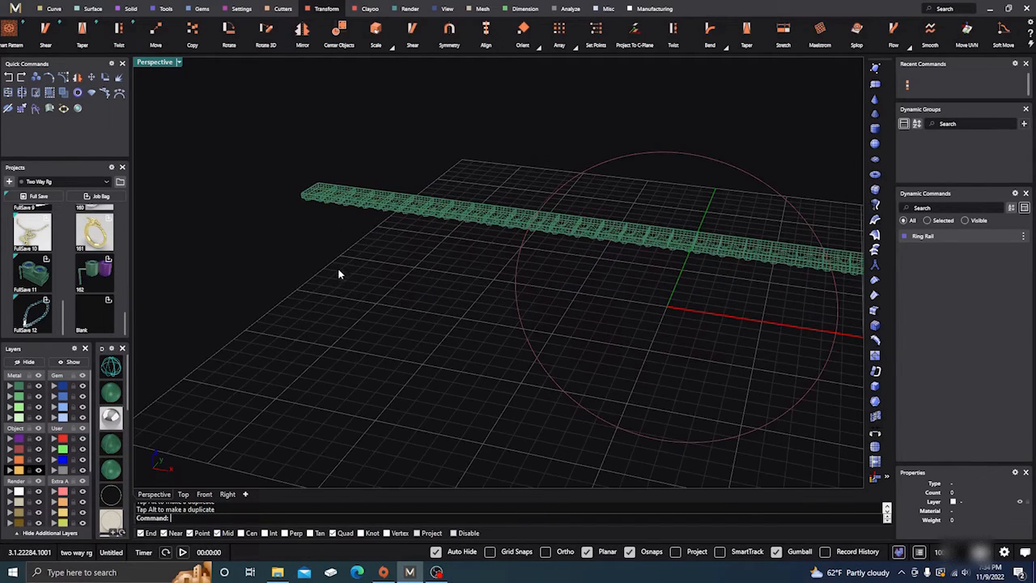
left_click(111, 395)
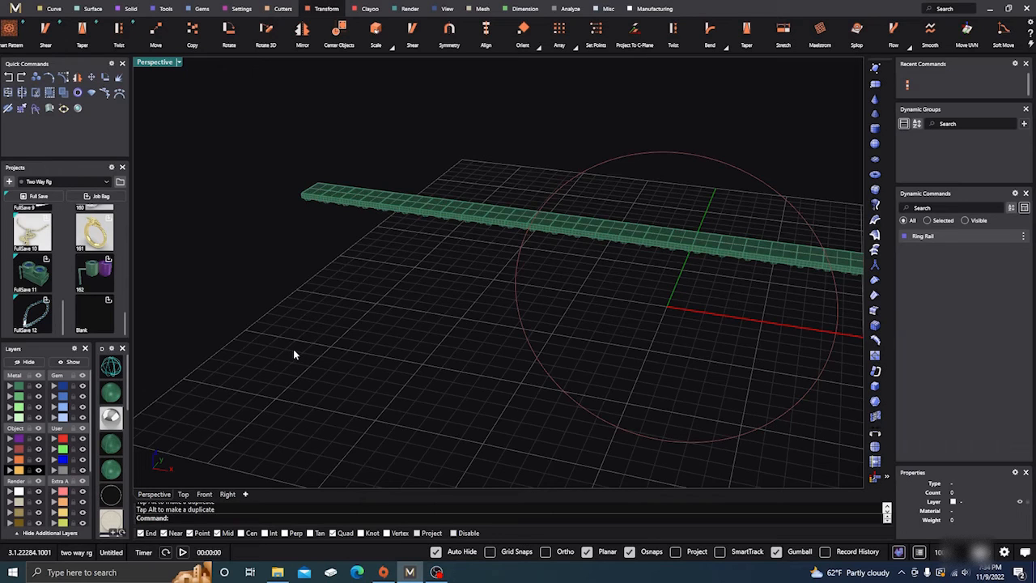
scroll(294, 355, "down", 3)
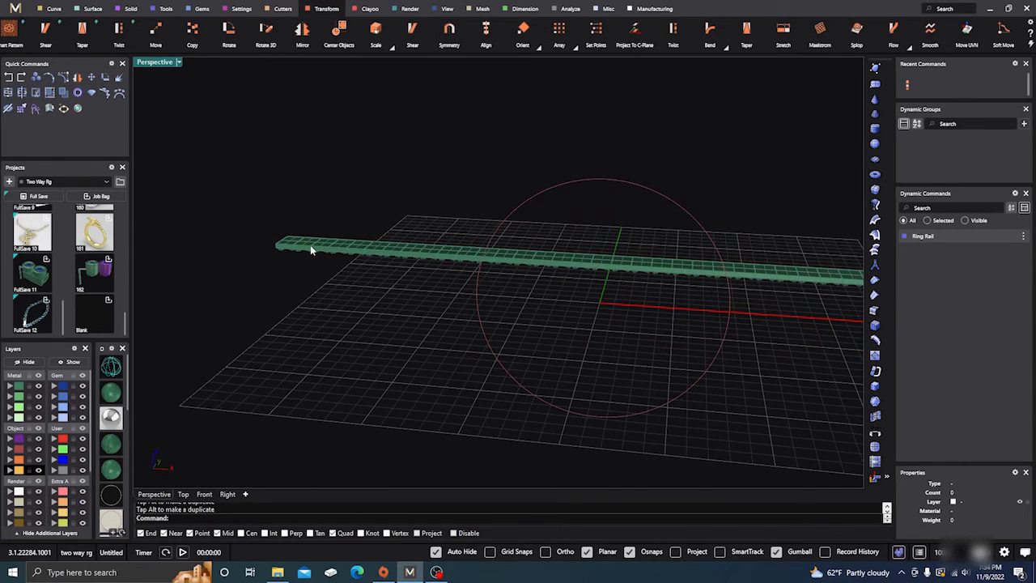
scroll(307, 234, "up", 4)
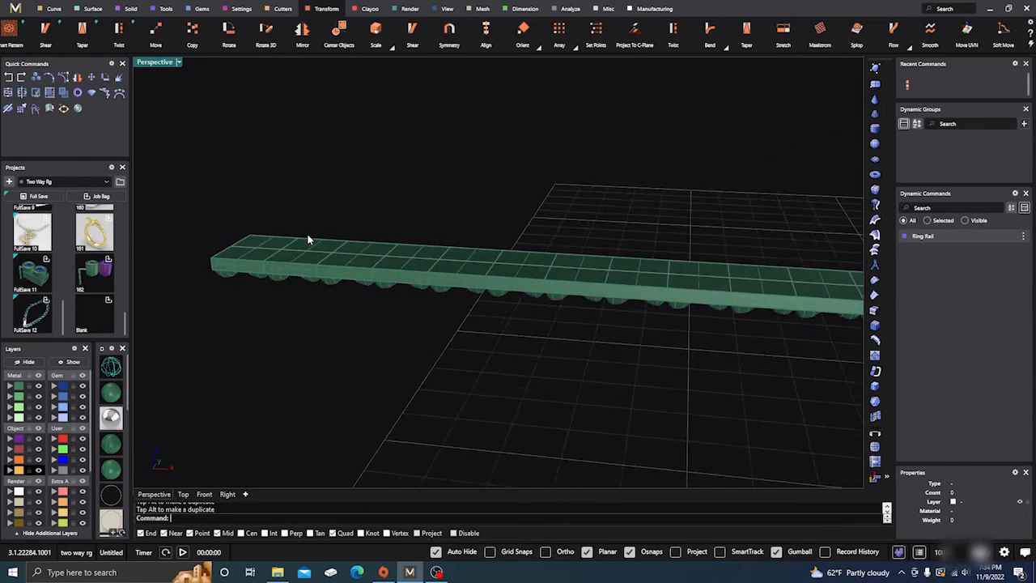
left_click(111, 368)
scroll(389, 283, "down", 5)
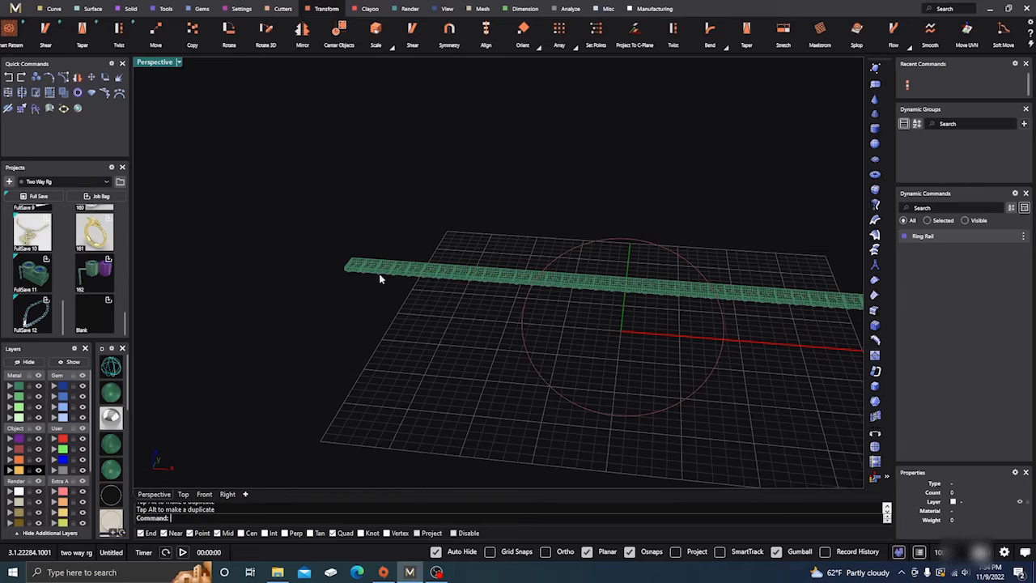
scroll(278, 370, "down", 3)
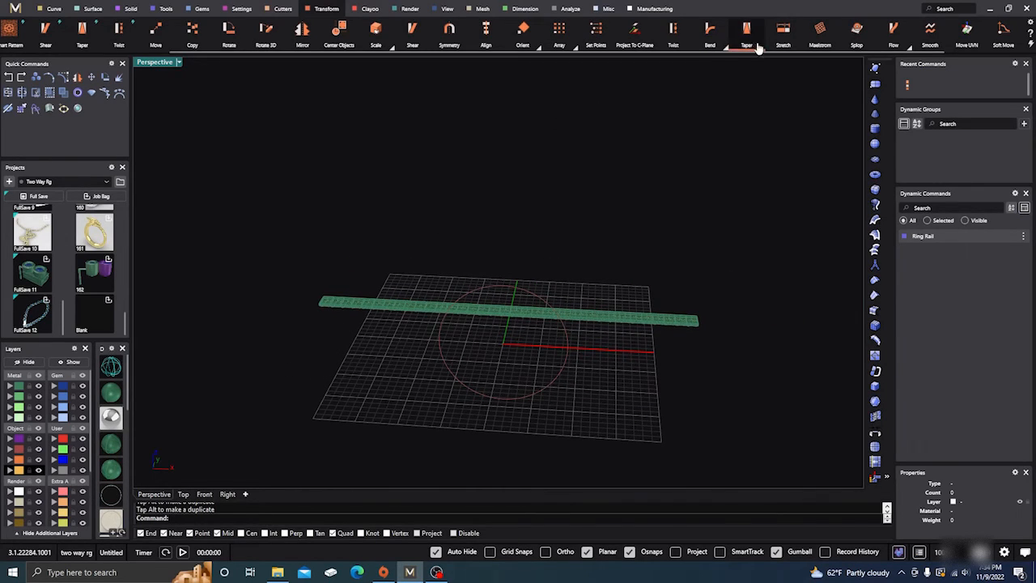
Flow a stretched copy of the nugget strip from the straight base line onto the ring circle, matching their ends
left_click(895, 31)
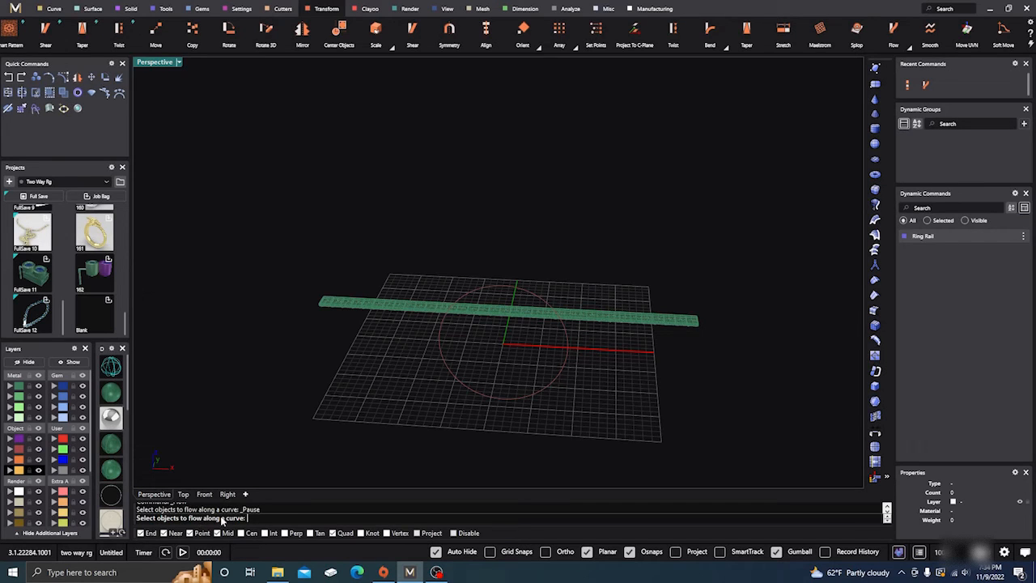
scroll(308, 366, "up", 4)
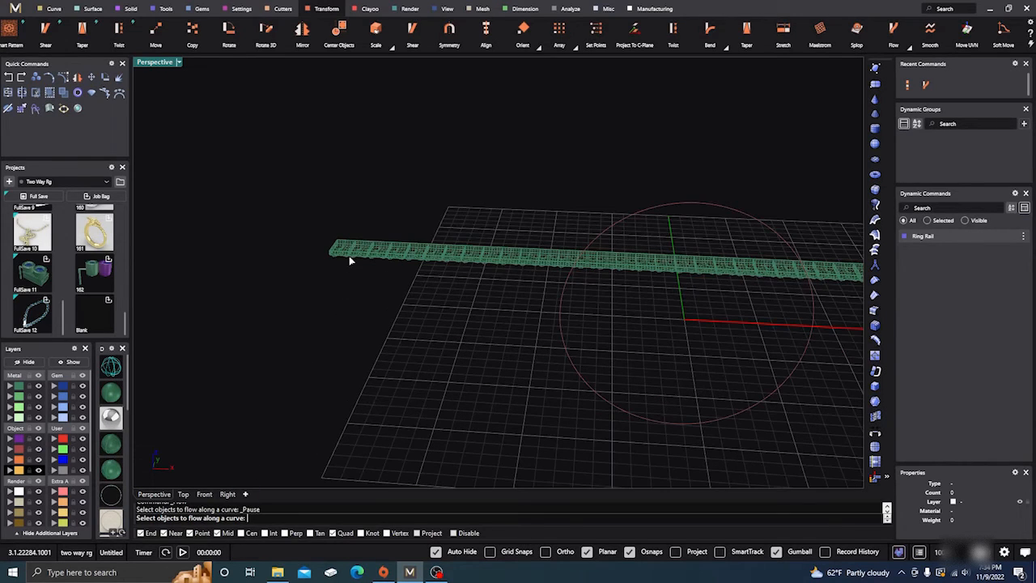
scroll(349, 257, "up", 2)
left_click(334, 258)
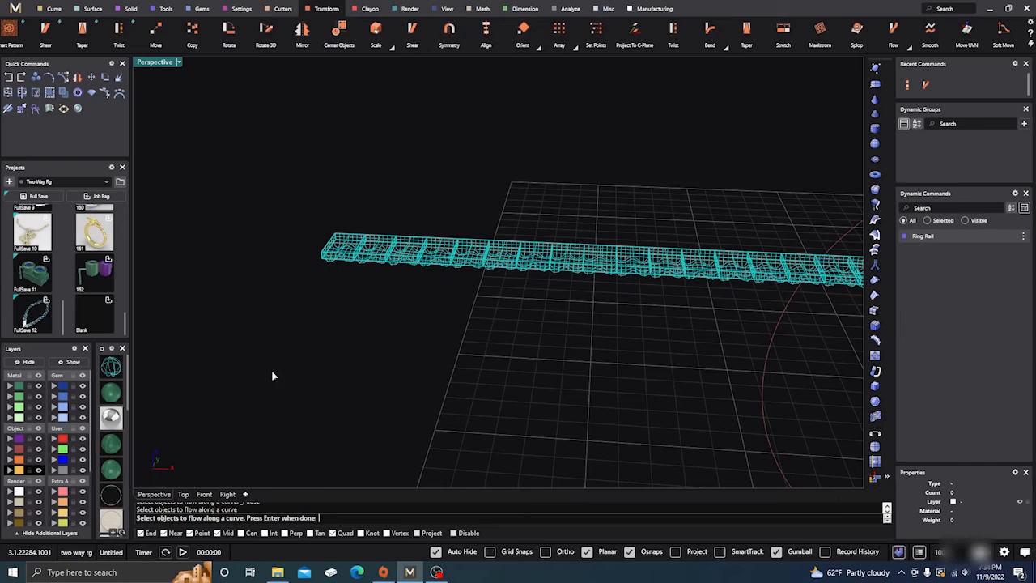
key("Return")
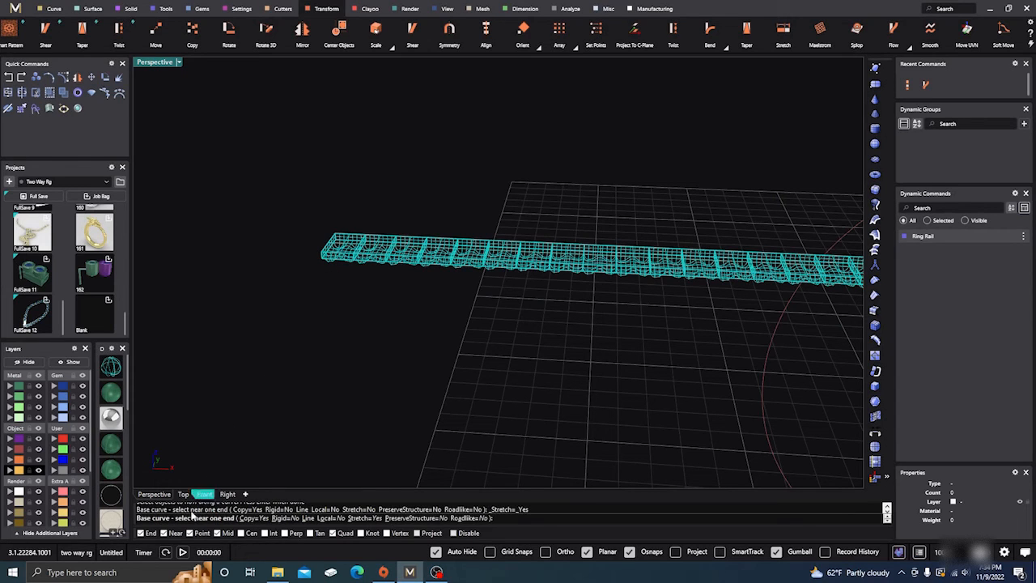
scroll(347, 245, "up", 3)
scroll(344, 245, "up", 3)
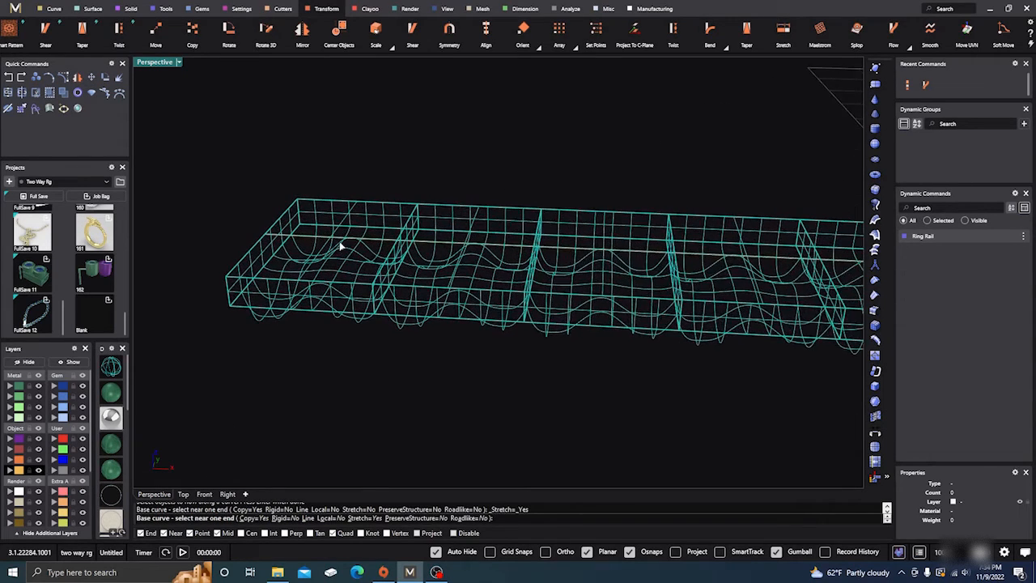
left_click(264, 237)
scroll(267, 238, "down", 5)
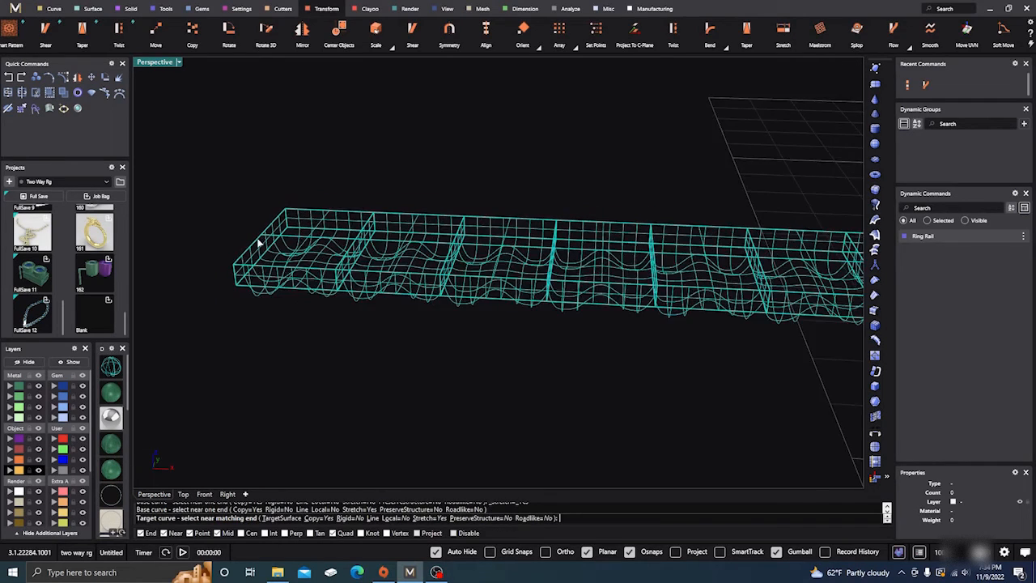
scroll(259, 242, "down", 3)
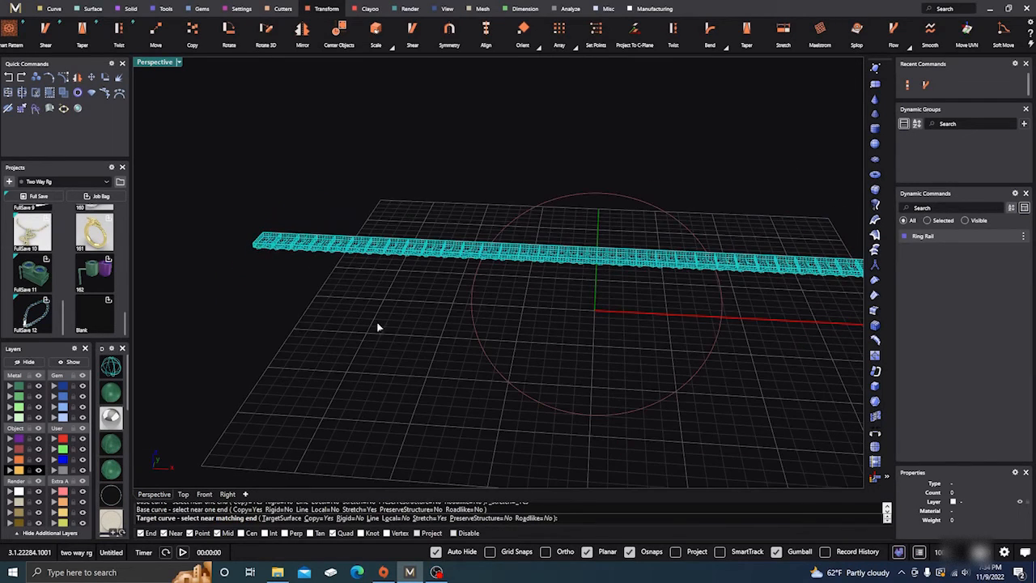
left_click(472, 294)
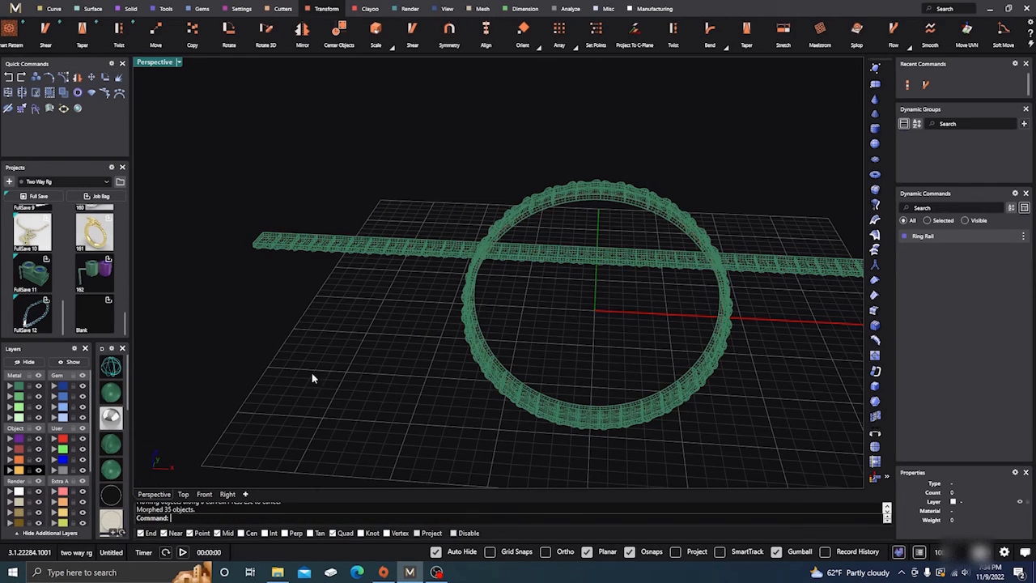
Show the flowed nugget ring in a smooth shaded display in the Perspective view
scroll(111, 476, "down", 4)
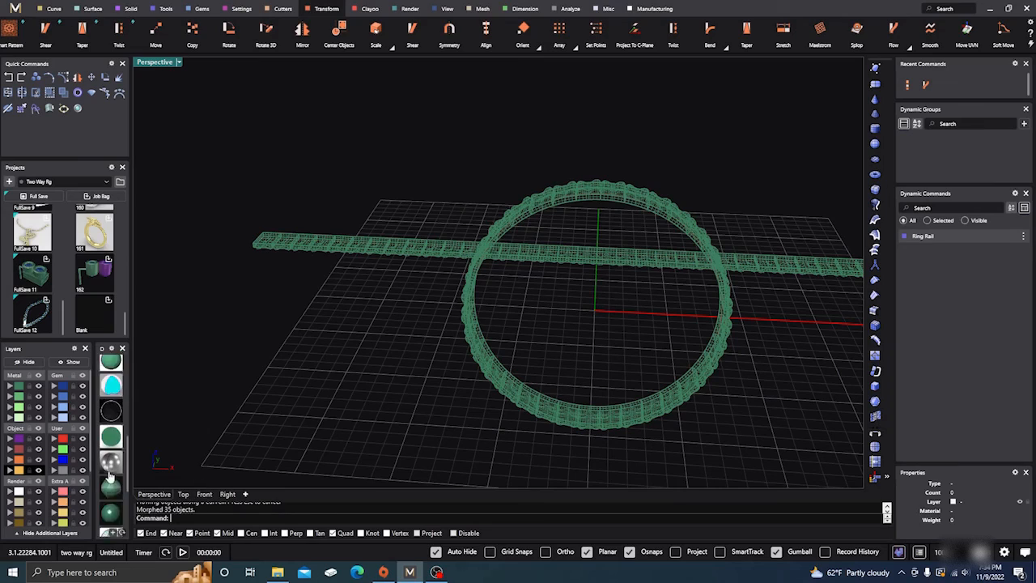
left_click(110, 475)
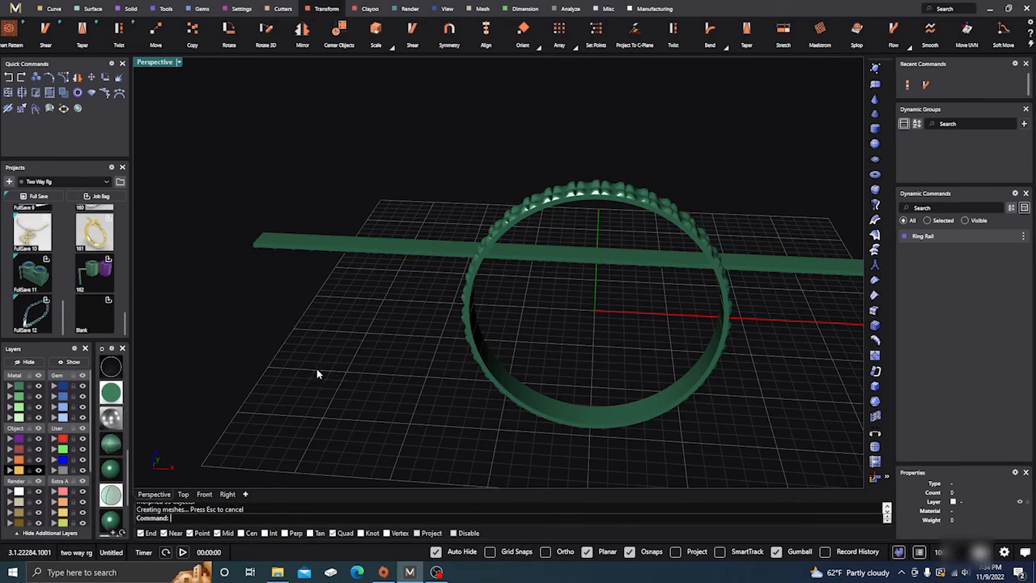
right_click_drag(316, 373, 300, 428)
scroll(499, 327, "up", 5)
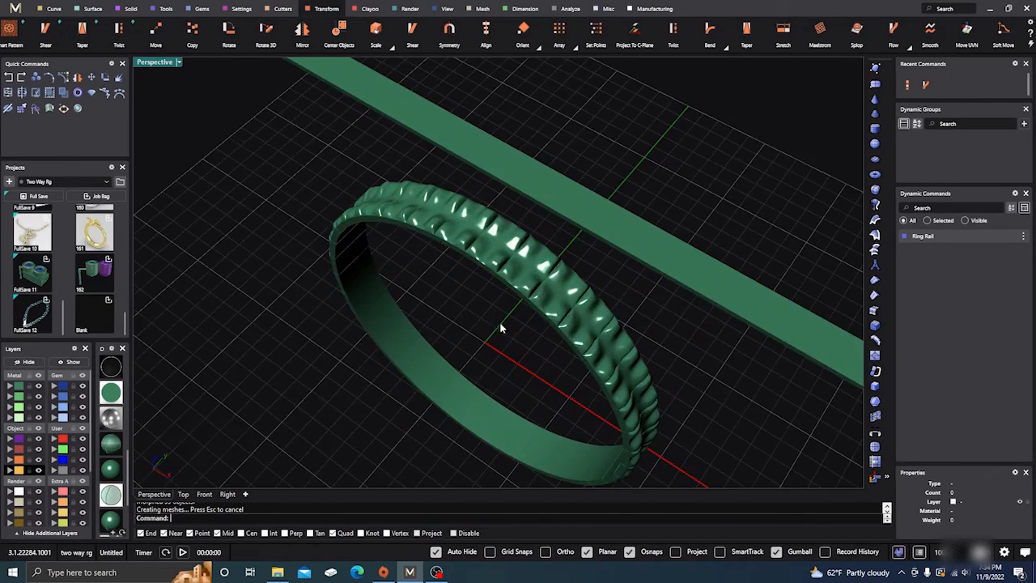
Examine the ring's outer nugget texture and inner band from several angles and distances
right_click_drag(500, 327, 391, 150)
right_click_drag(445, 322, 426, 253)
scroll(481, 316, "up", 2)
right_click_drag(482, 315, 611, 300)
scroll(413, 316, "up", 4)
scroll(424, 307, "down", 4)
scroll(451, 323, "down", 6)
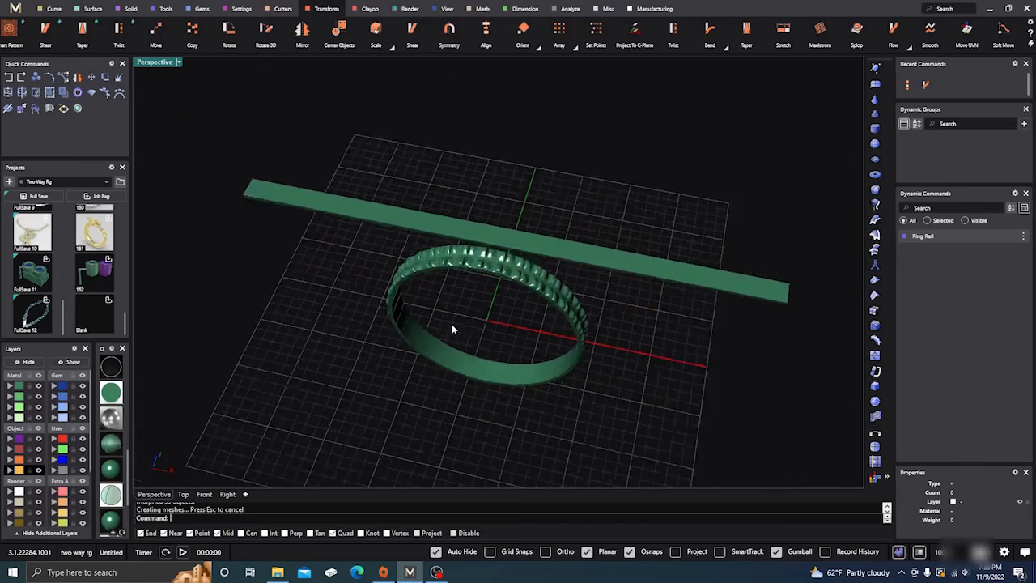
right_click_drag(453, 326, 507, 390)
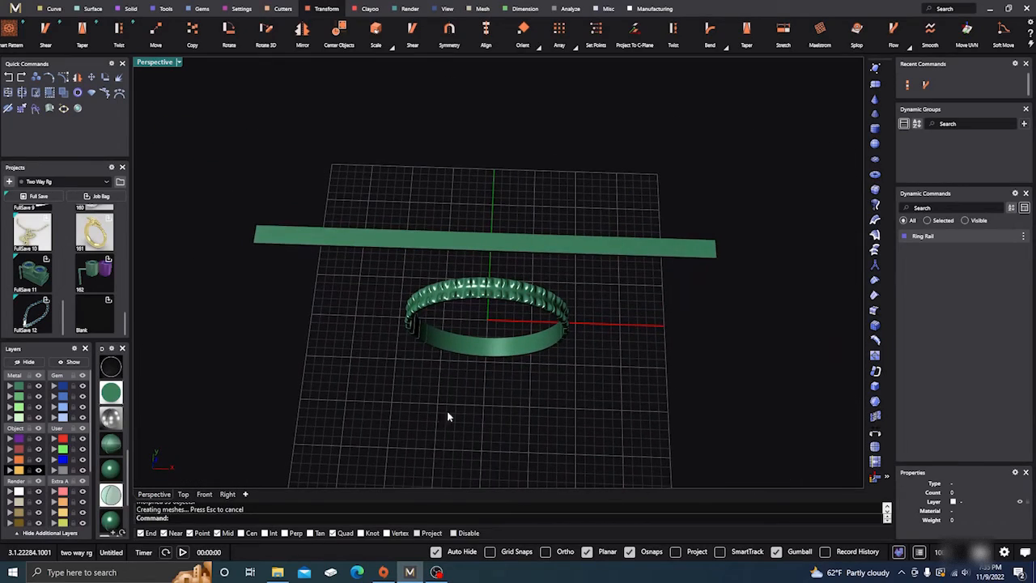
scroll(488, 291, "up", 3)
right_click_drag(492, 283, 476, 370)
scroll(457, 327, "down", 3)
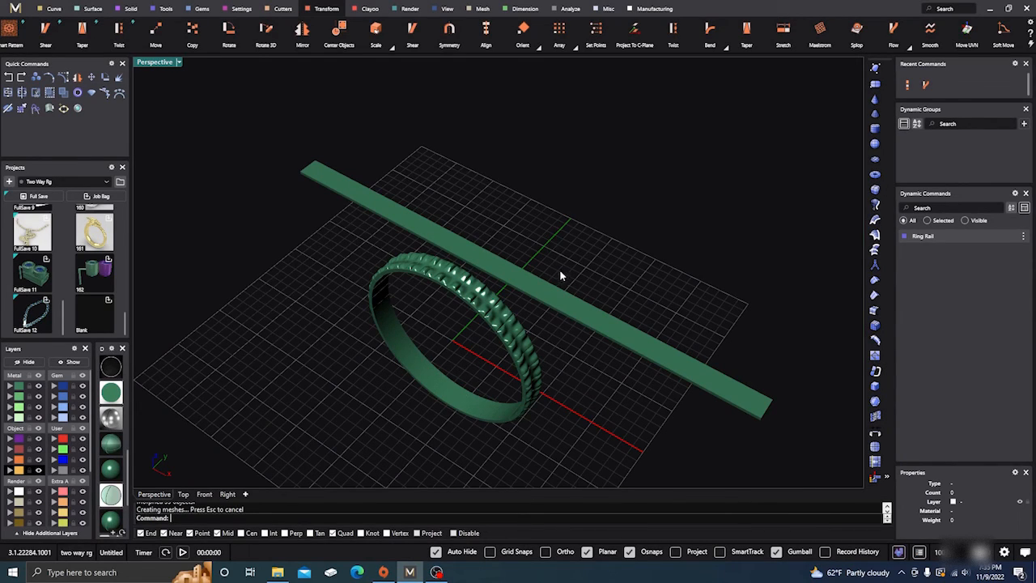
scroll(511, 280, "down", 2)
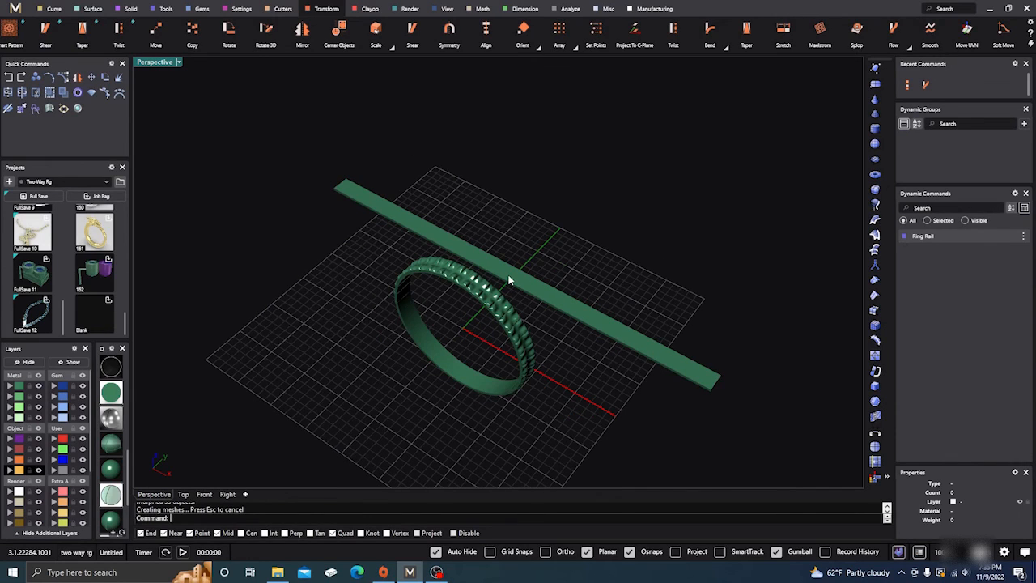